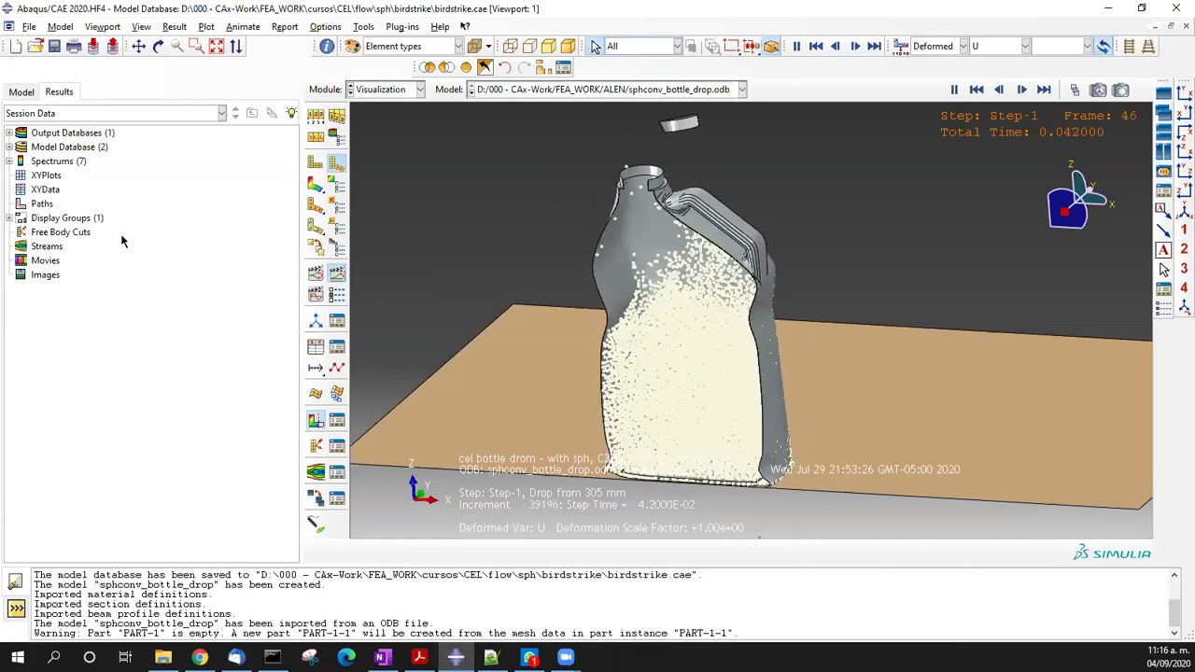
- Create a new Standard & Explicit model in the model database with the default name and attributes
right_click_drag(545, 375, 700, 450, "ctrl+alt")
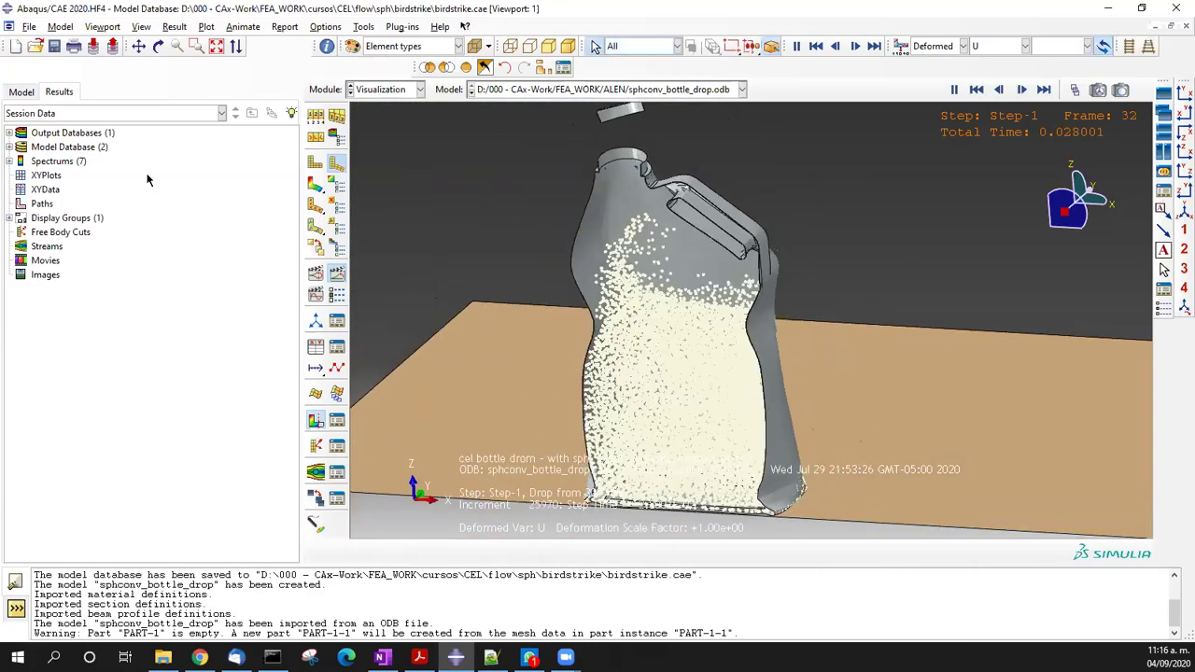
left_click(21, 92)
scroll(635, 385, "down", 3)
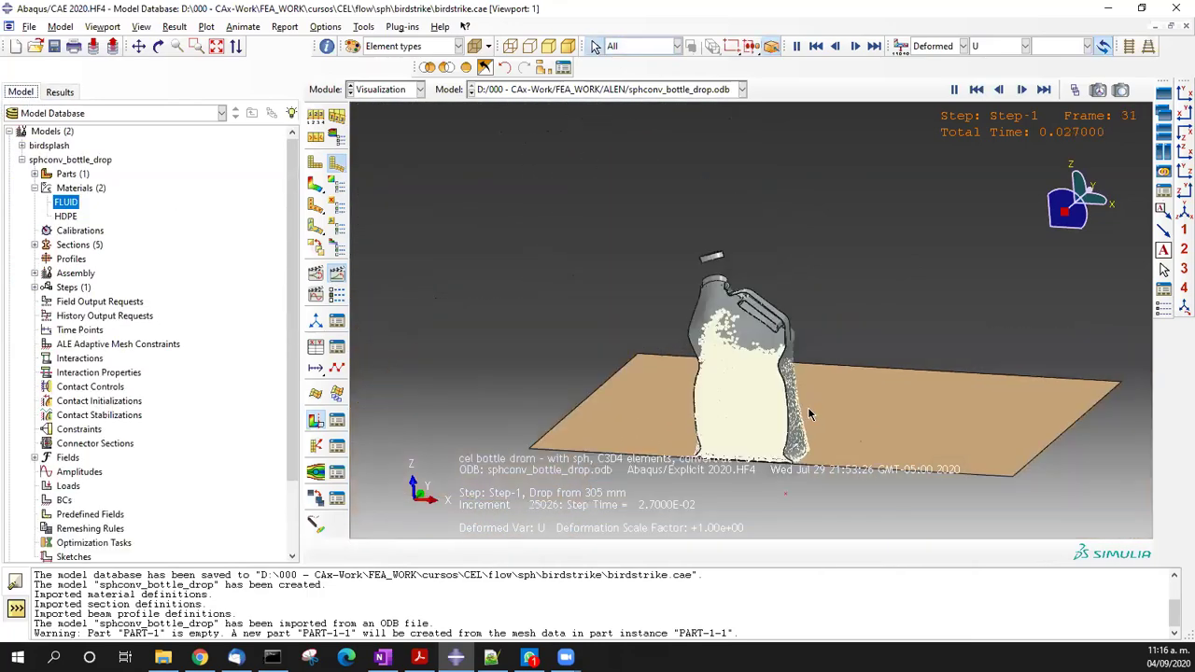
right_click(42, 131)
key("Escape")
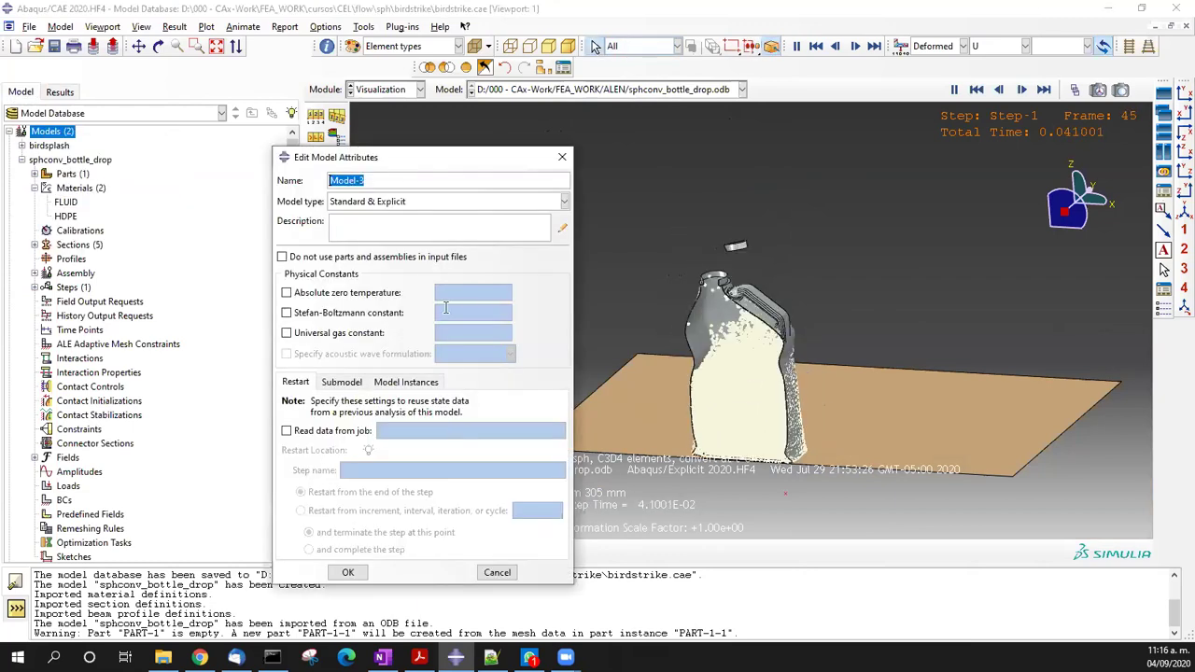
left_click(347, 572)
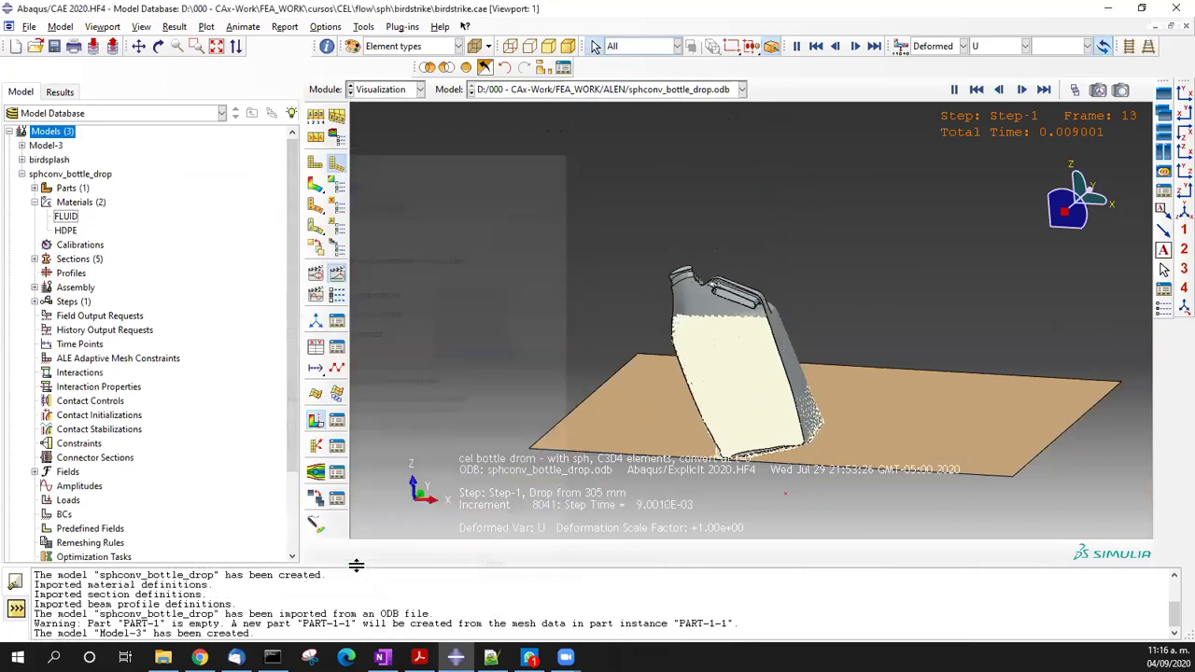
- Delete the birdsplash model from the model database
right_click(41, 162)
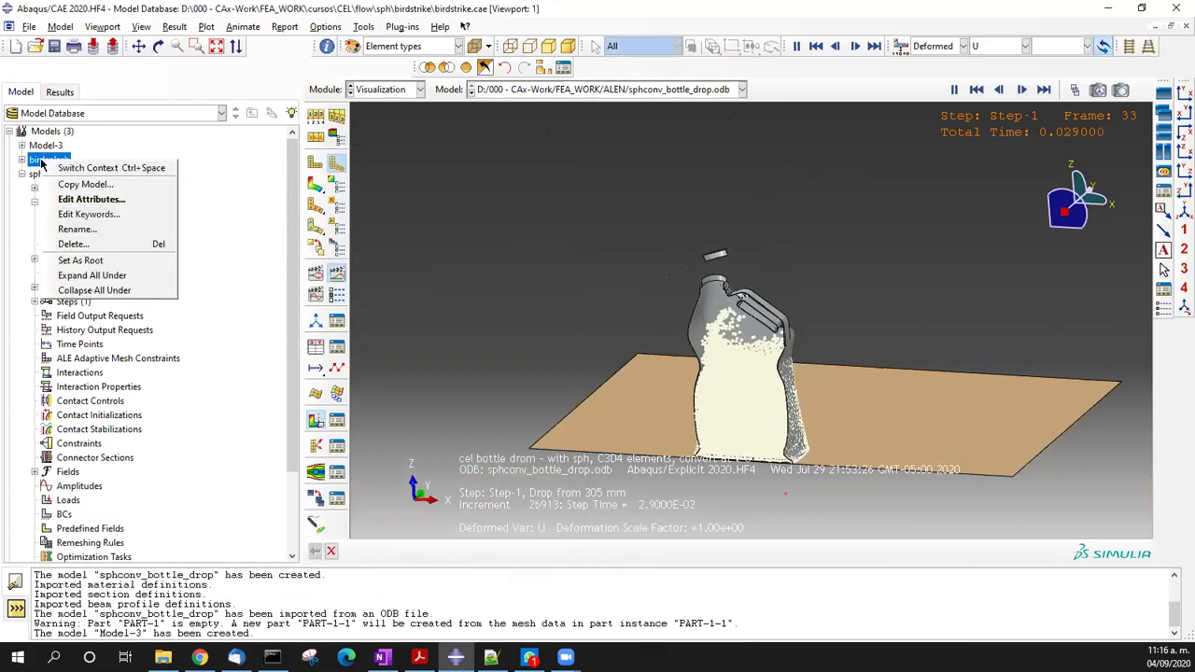
left_click(123, 244)
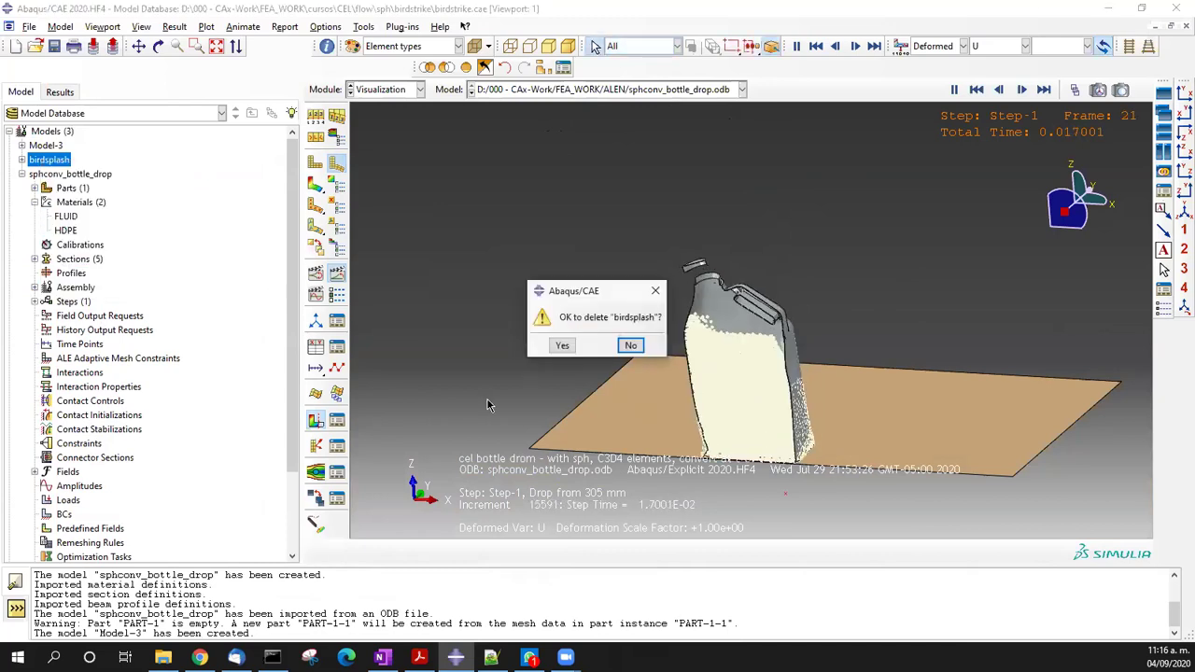
left_click(560, 341)
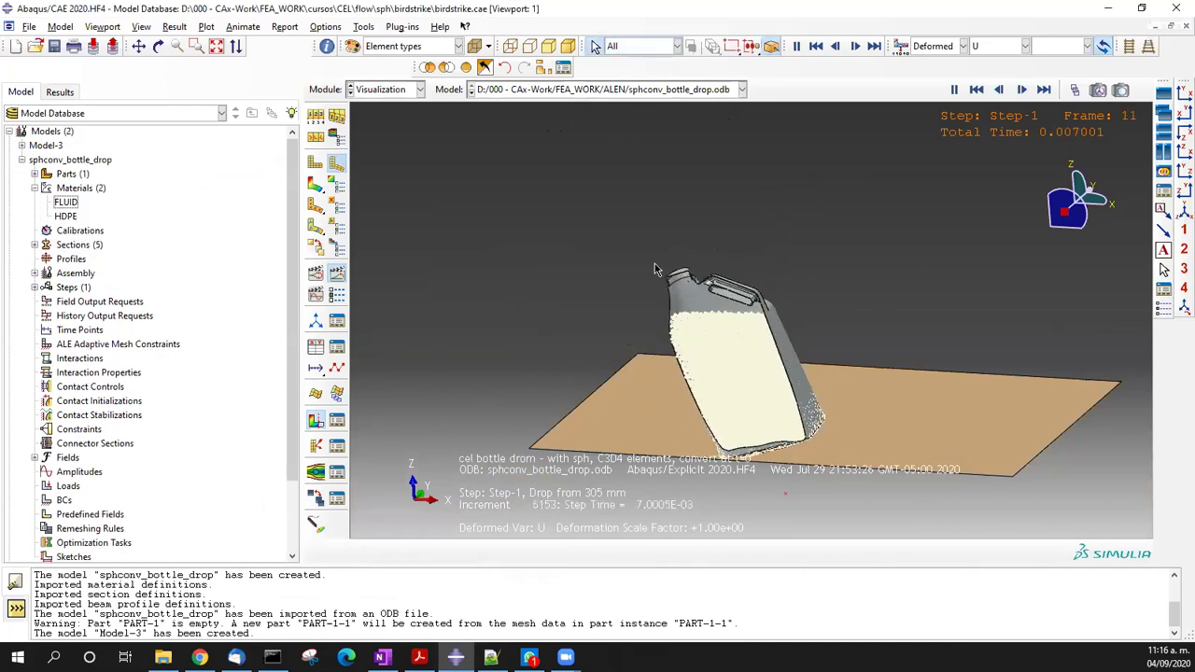
- Show the exterior element edges on the bottle drop results plot
left_click_drag(656, 267, 650, 289, "ctrl+alt")
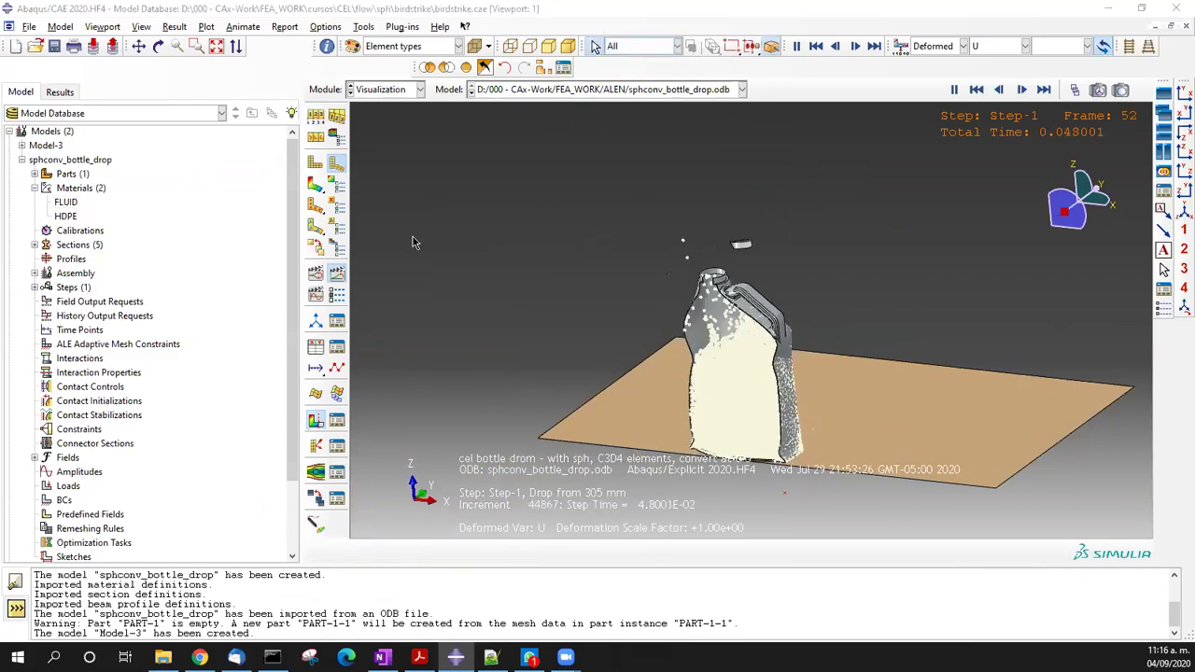
left_click(315, 204)
left_click(374, 260)
left_click(308, 464)
left_click_drag(787, 436, 788, 431, "ctrl+alt")
right_click_drag(788, 431, 816, 330, "ctrl+alt")
middle_click_drag(816, 330, 955, 363, "ctrl+alt")
right_click_drag(954, 363, 870, 369, "ctrl+alt")
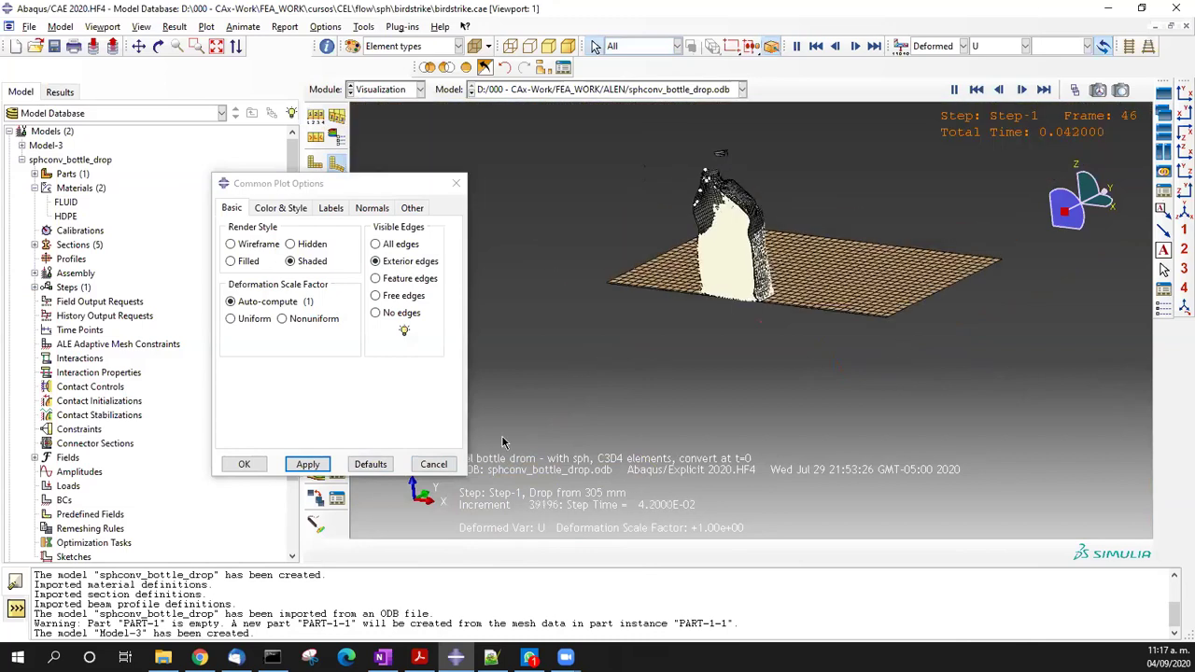
left_click(433, 464)
scroll(762, 185, "up", 3)
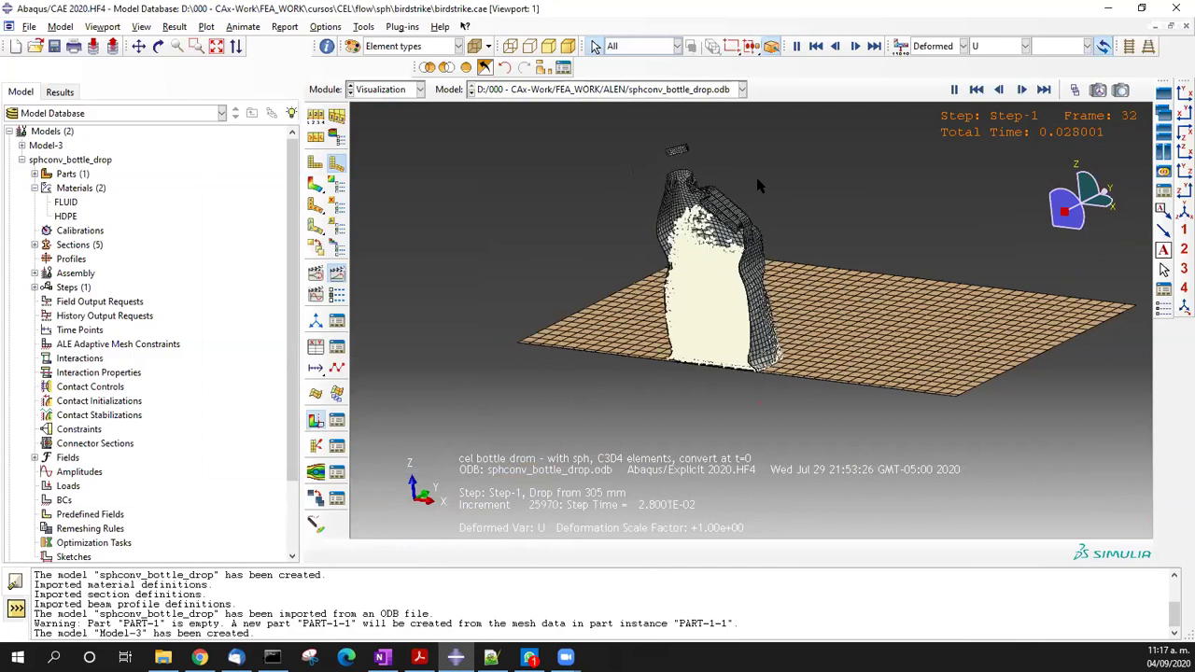
- Switch to the Part module for Model-3 and start a new part named Botella
left_click(387, 90)
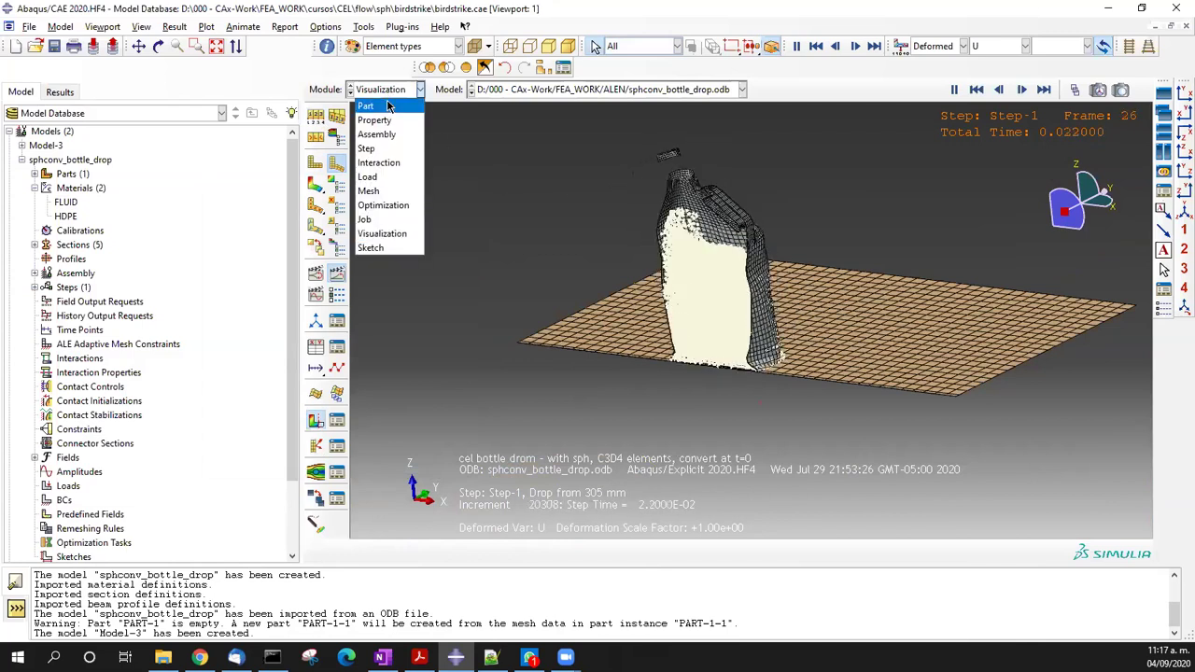
left_click(366, 106)
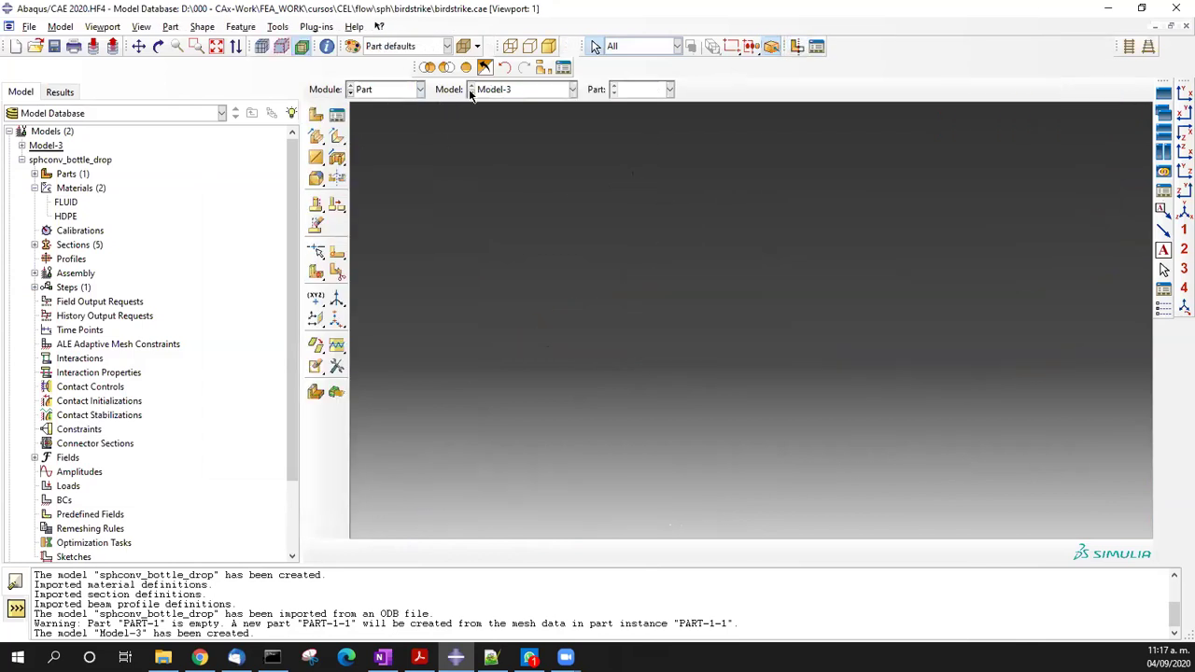
left_click(316, 114)
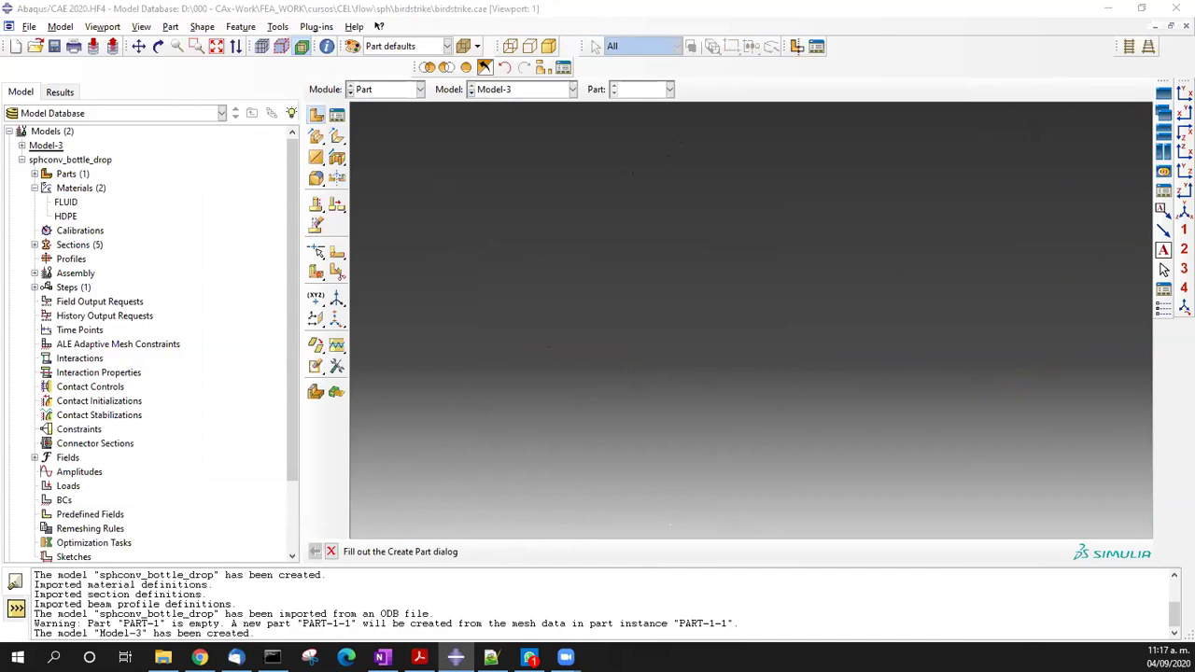
type("Batella")
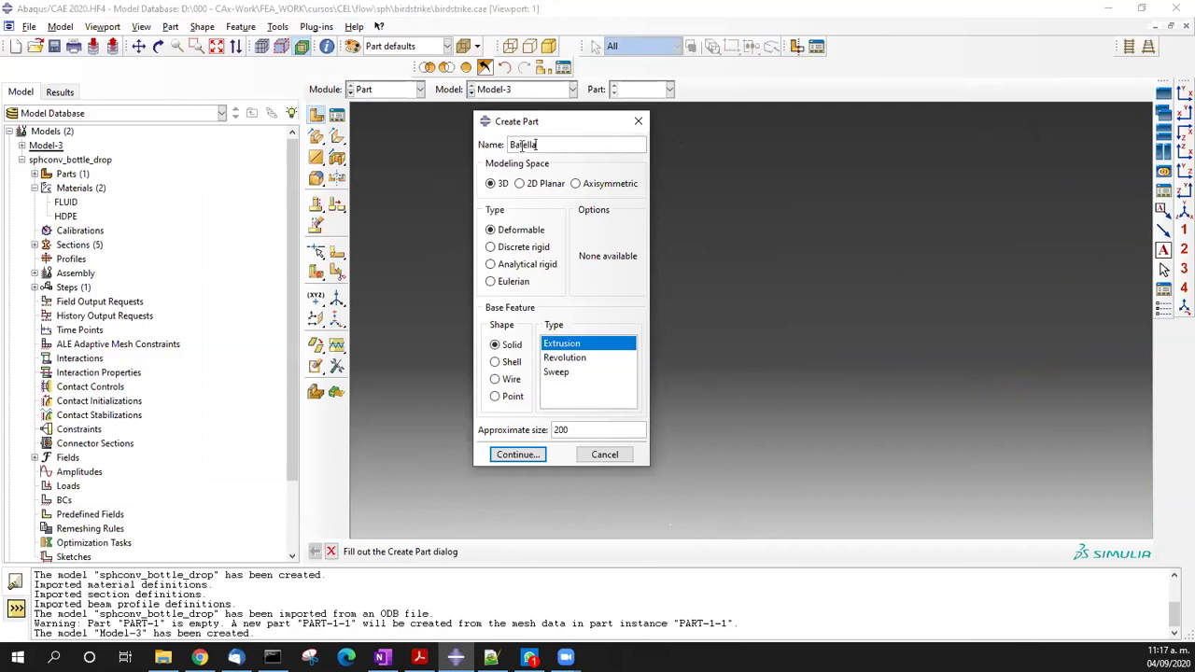
key("BackSpace")
type("o")
- Compare the options offered by the 3D, 2D Planar and Axisymmetric modeling spaces, returning to 3D
left_click(501, 185)
left_click(519, 183)
left_click(583, 184)
left_click(546, 184)
left_click(576, 184)
left_click(556, 184)
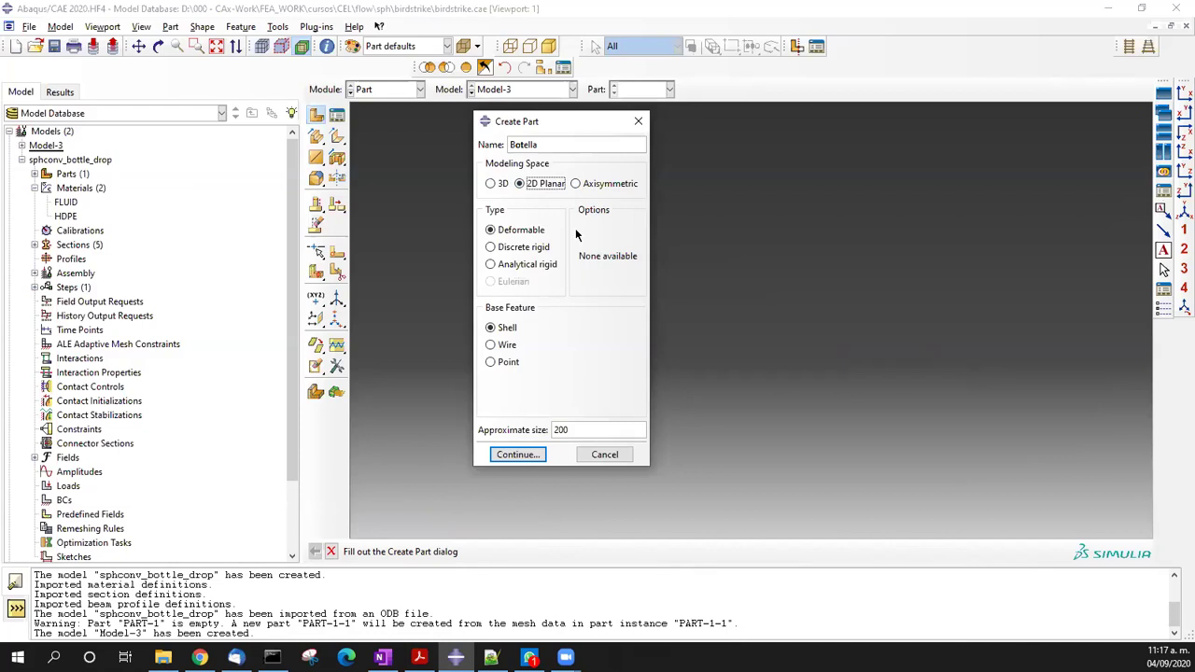
left_click(587, 186)
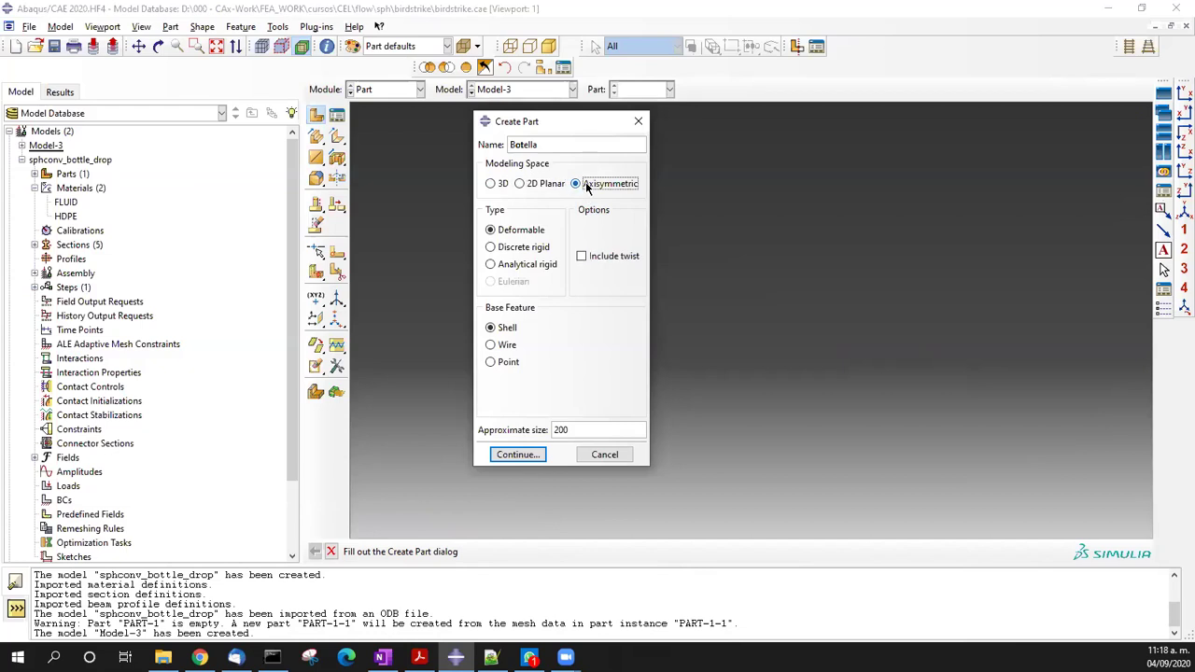
left_click(497, 186)
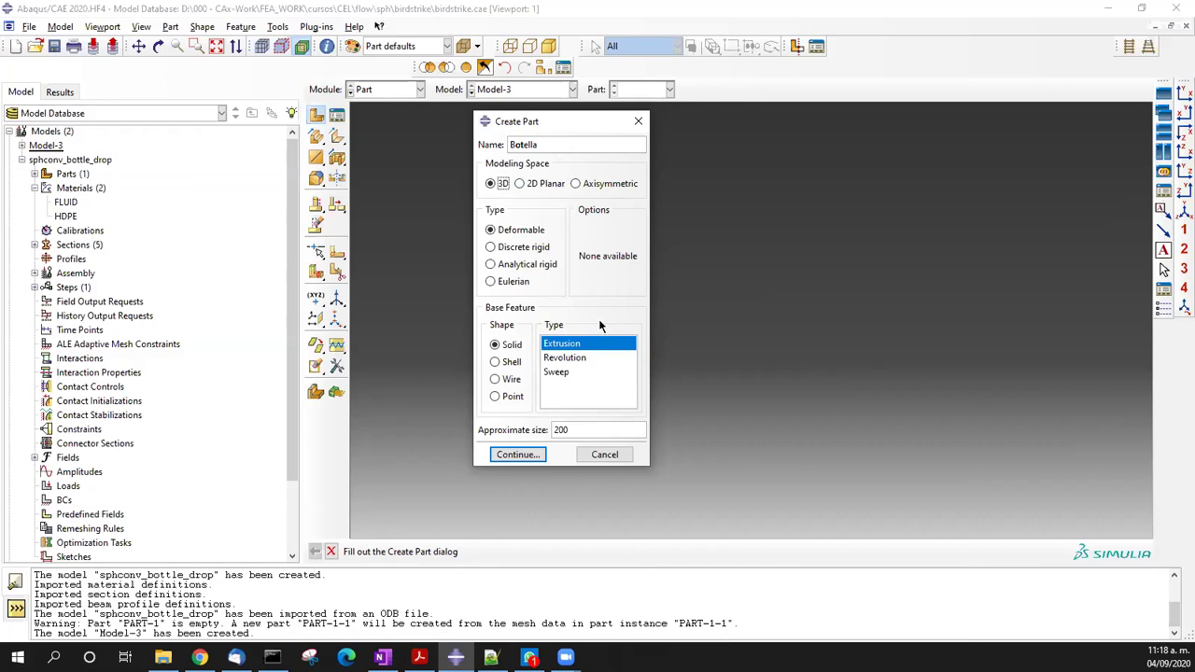
- Start the deformable solid extrusion with approximate size 200 and sketch a rectangle from the origin, about 51 tall
left_click(577, 343)
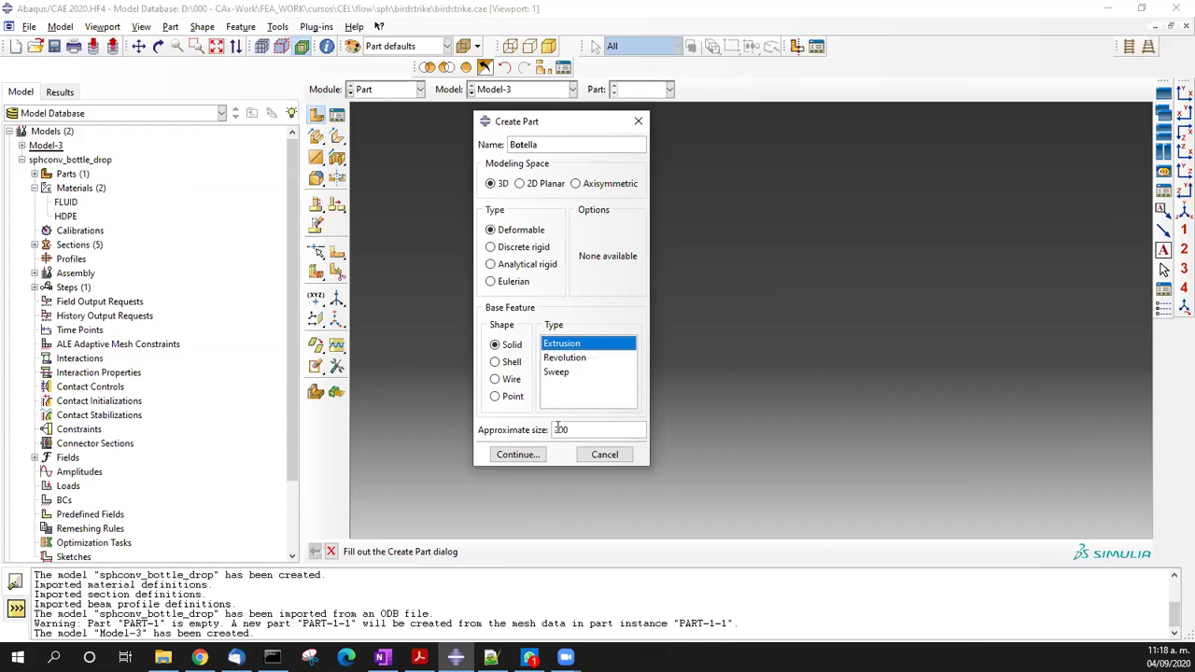
left_click(542, 454)
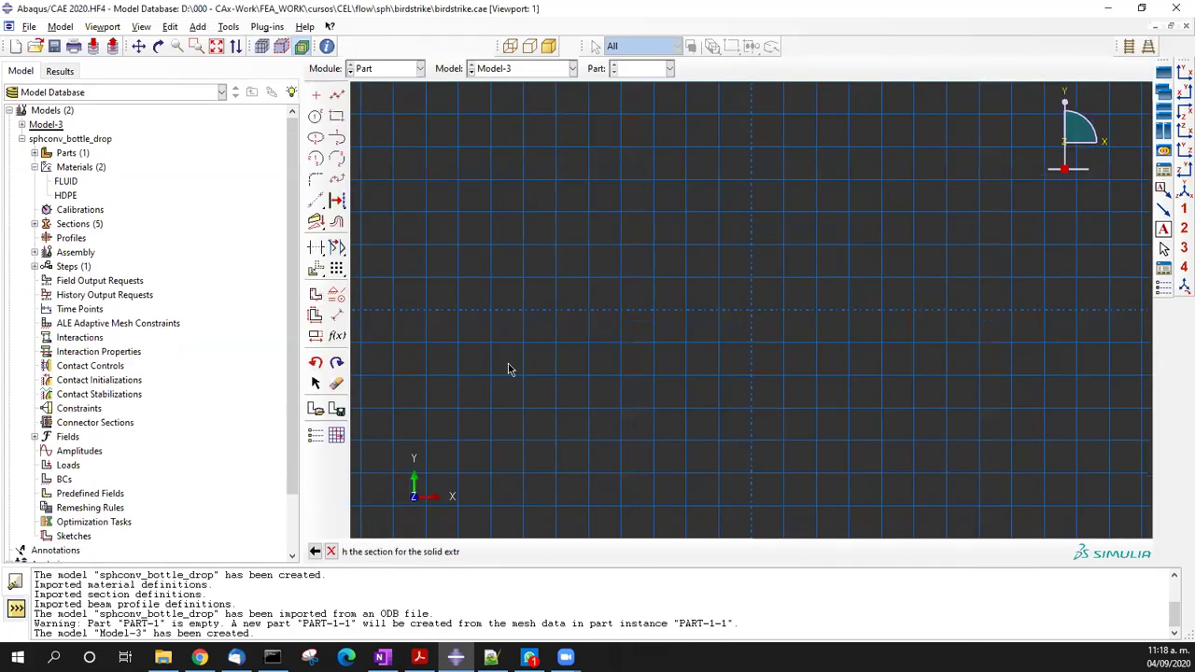
left_click(336, 116)
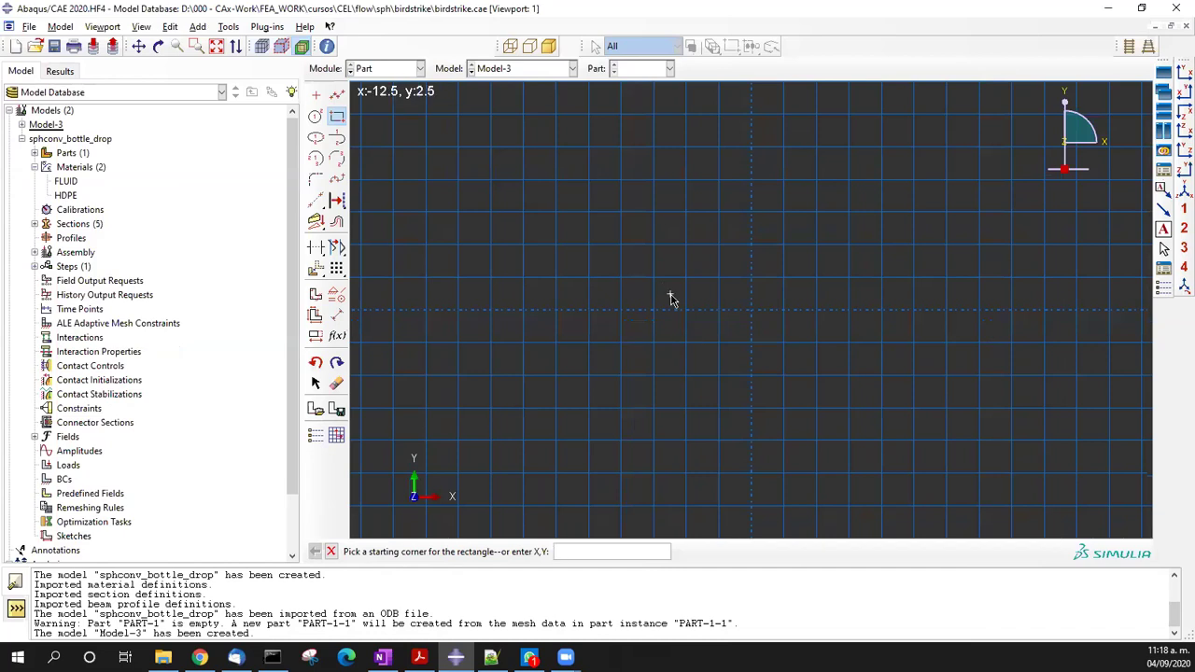
left_click(751, 310)
scroll(944, 105, "down", 4)
left_click(939, 168)
middle_click_drag(938, 168, 838, 258, "ctrl+alt")
scroll(811, 289, "up", 2)
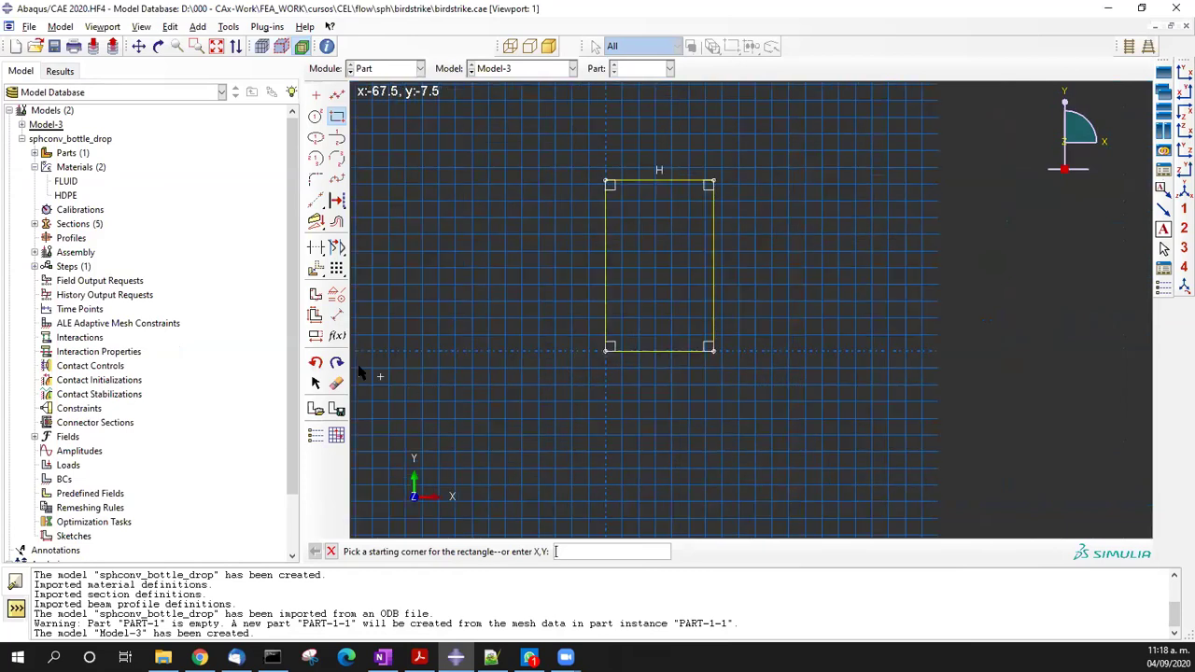
- Dimension the rectangle with a height of 100 and a width of 50
left_click(337, 314)
left_click(607, 289)
left_click(563, 274)
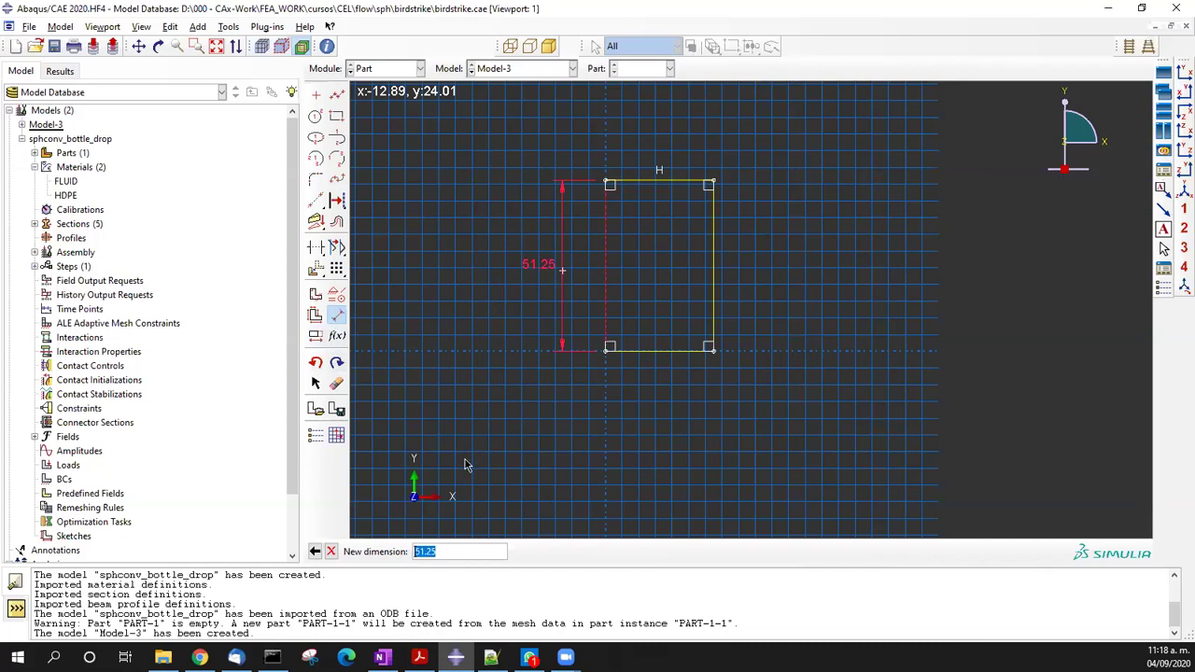
type("100")
key("Return")
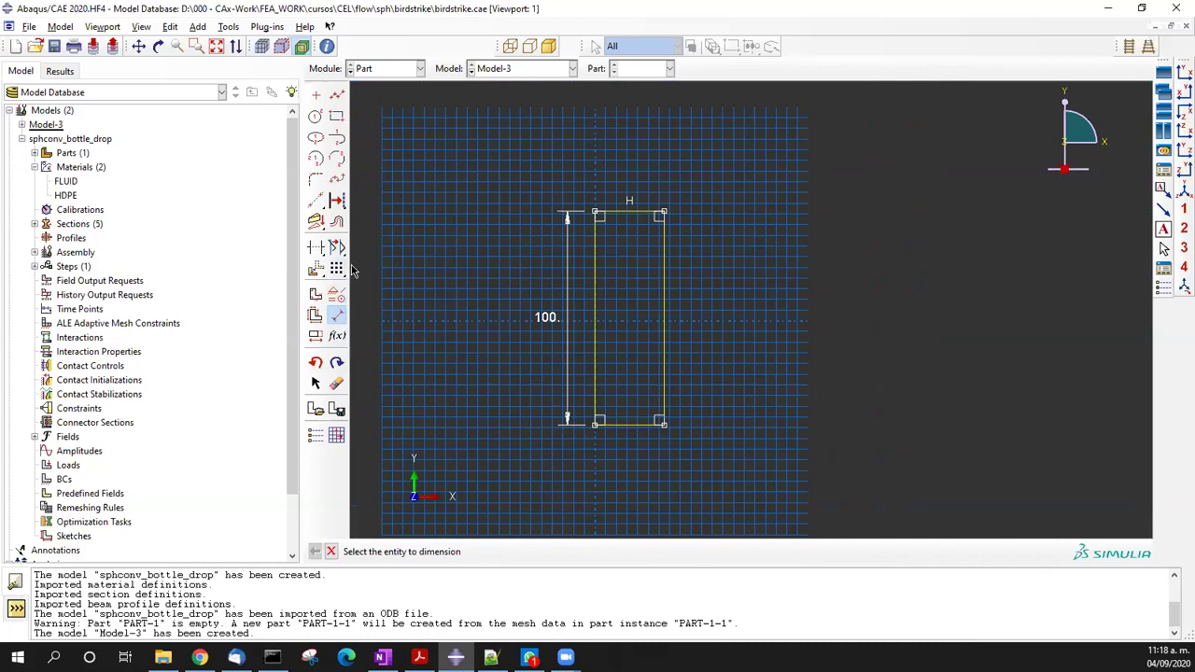
left_click(615, 431)
left_click(627, 467)
type("50")
key("Return")
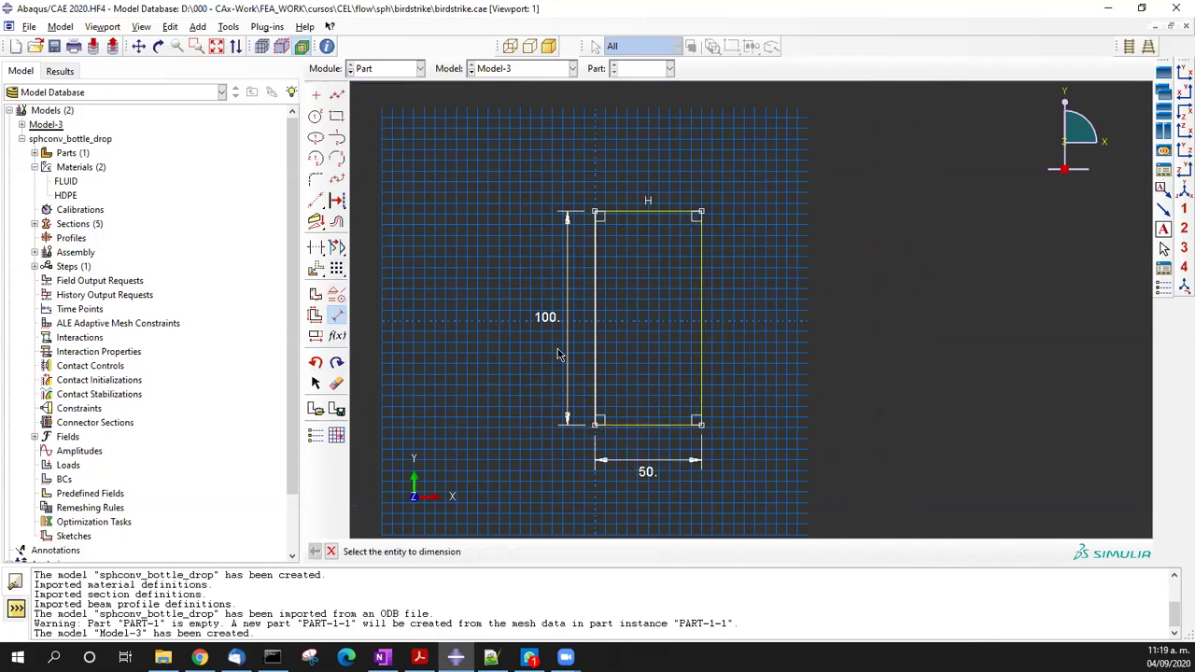
middle_click(645, 299)
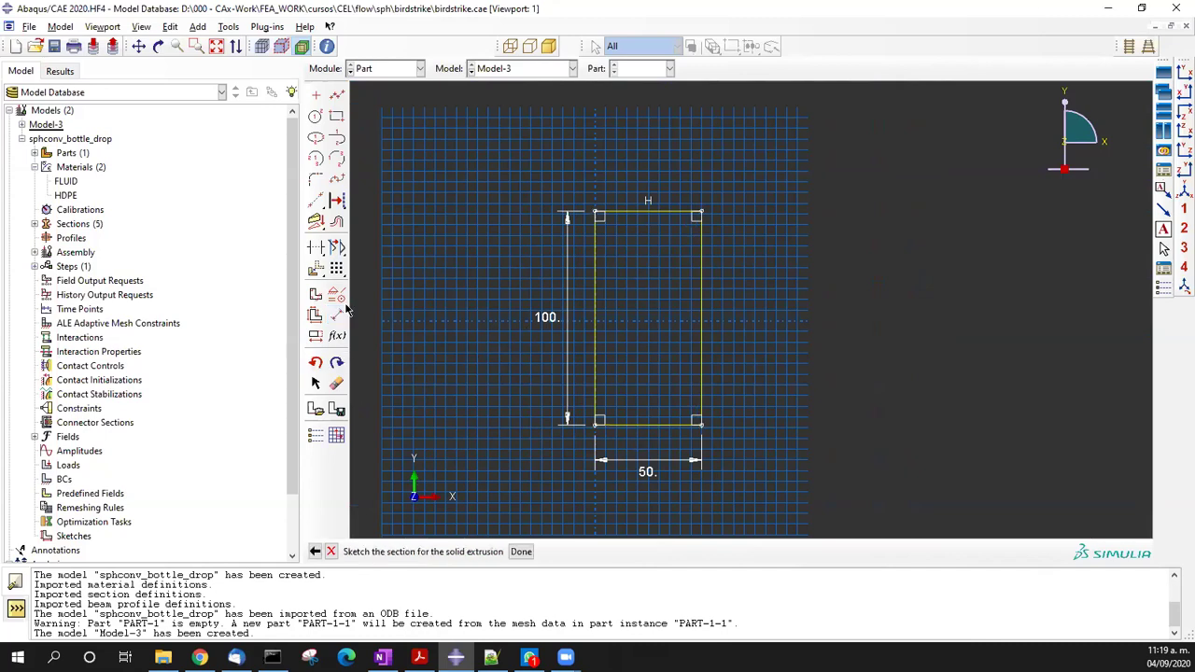
- Move the rectangle's lower-left corner onto the origin and apply a Fixed constraint to that corner
left_click(316, 383)
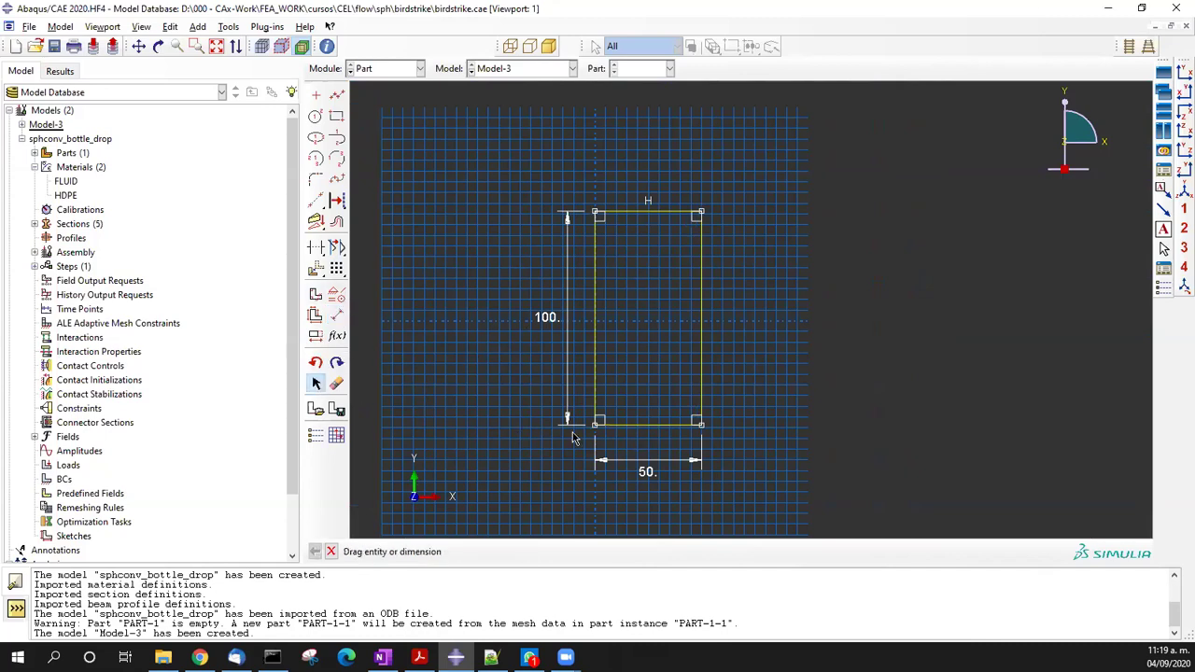
left_click_drag(599, 421, 598, 321)
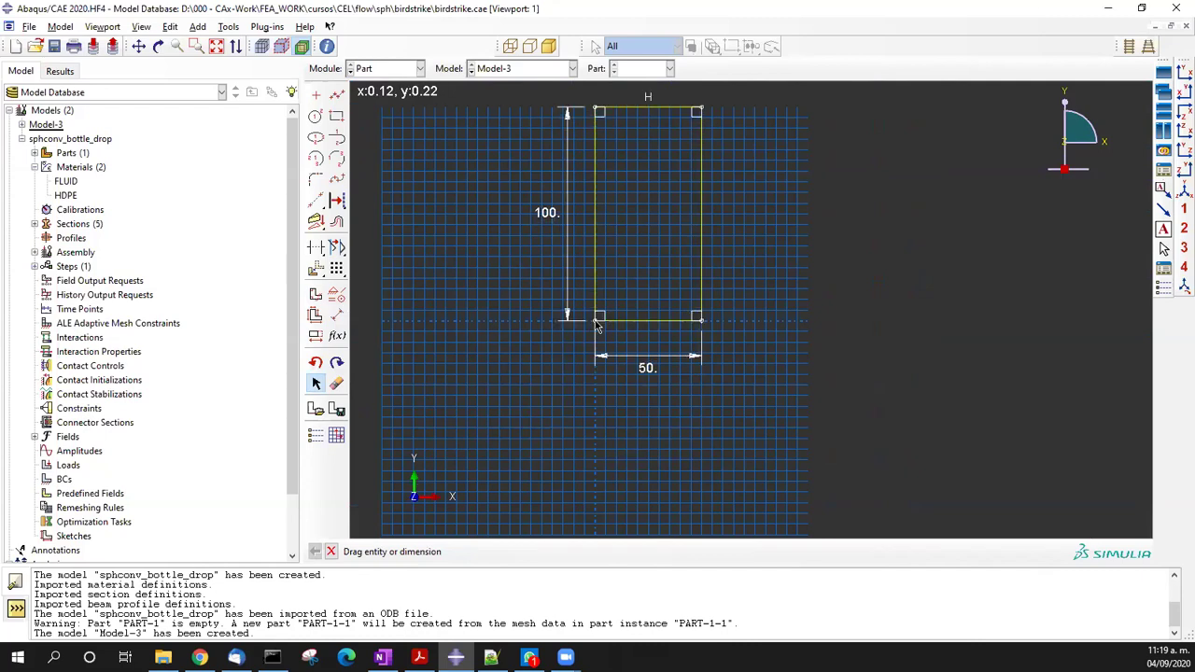
left_click(337, 294)
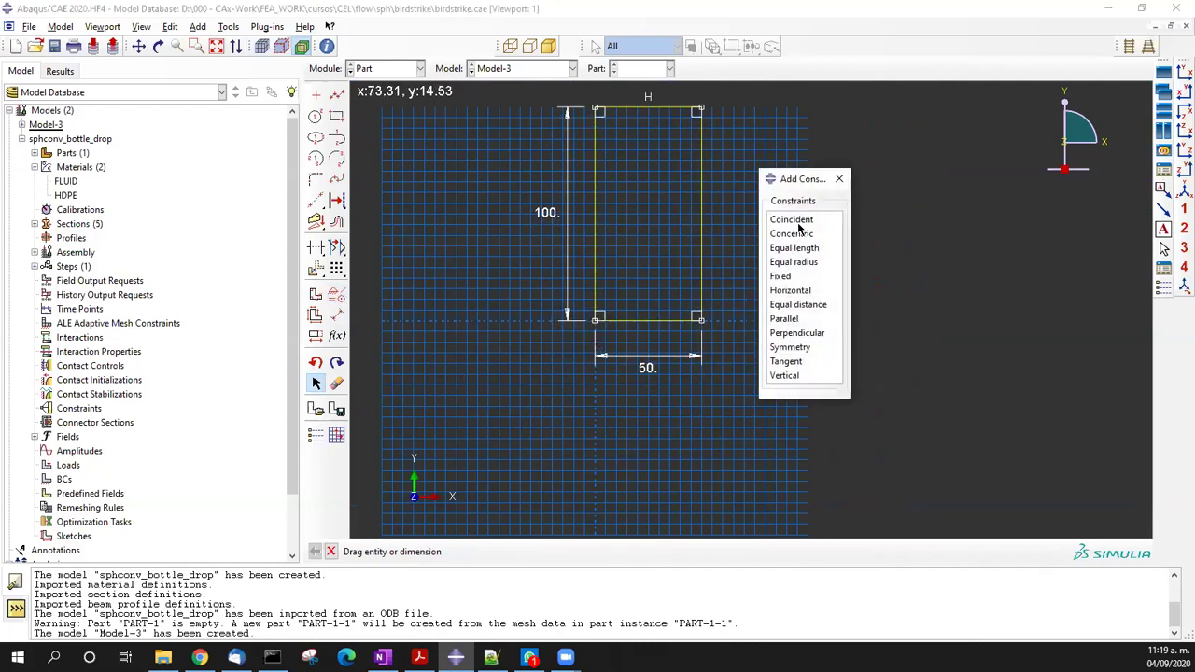
left_click(800, 278)
left_click(508, 552)
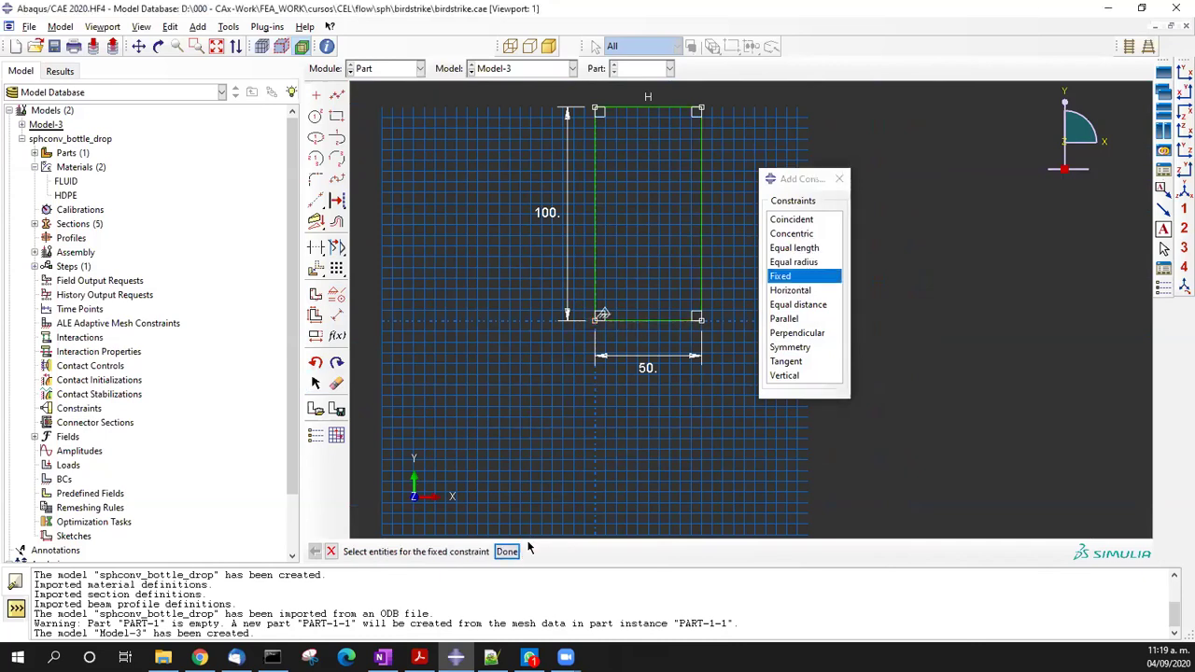
- Finish the sketch and extrude the rectangle to a depth of 50
middle_click(630, 449)
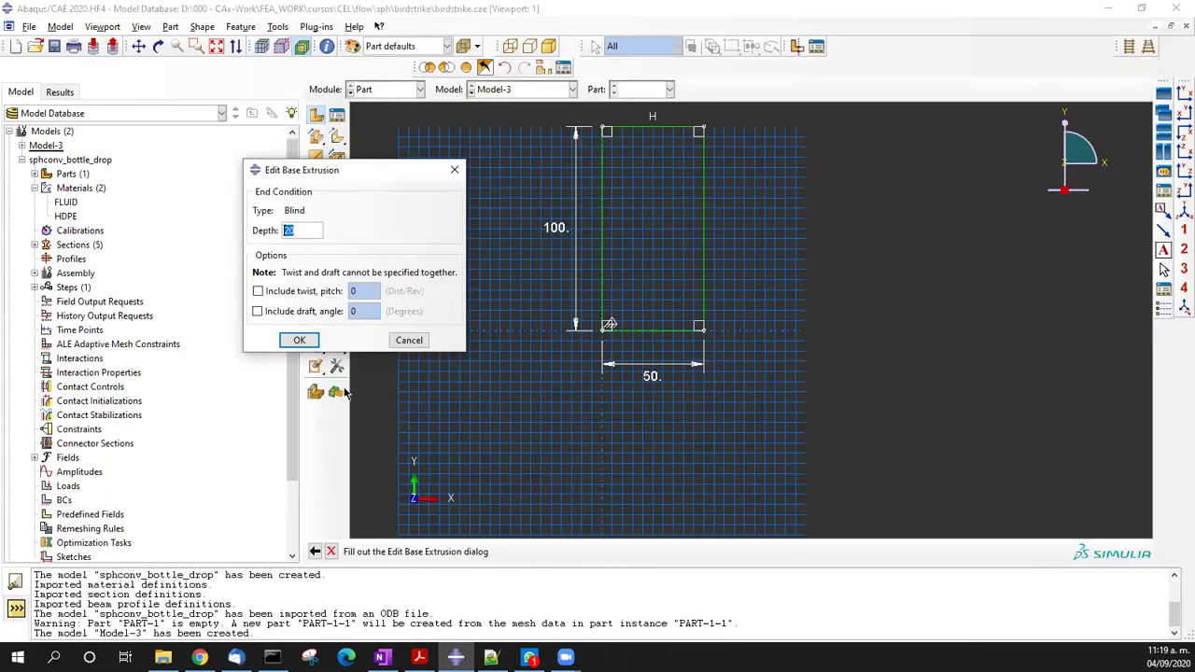
type("50")
left_click(312, 340)
key("F2")
left_click_drag(657, 375, 851, 337)
key("Escape")
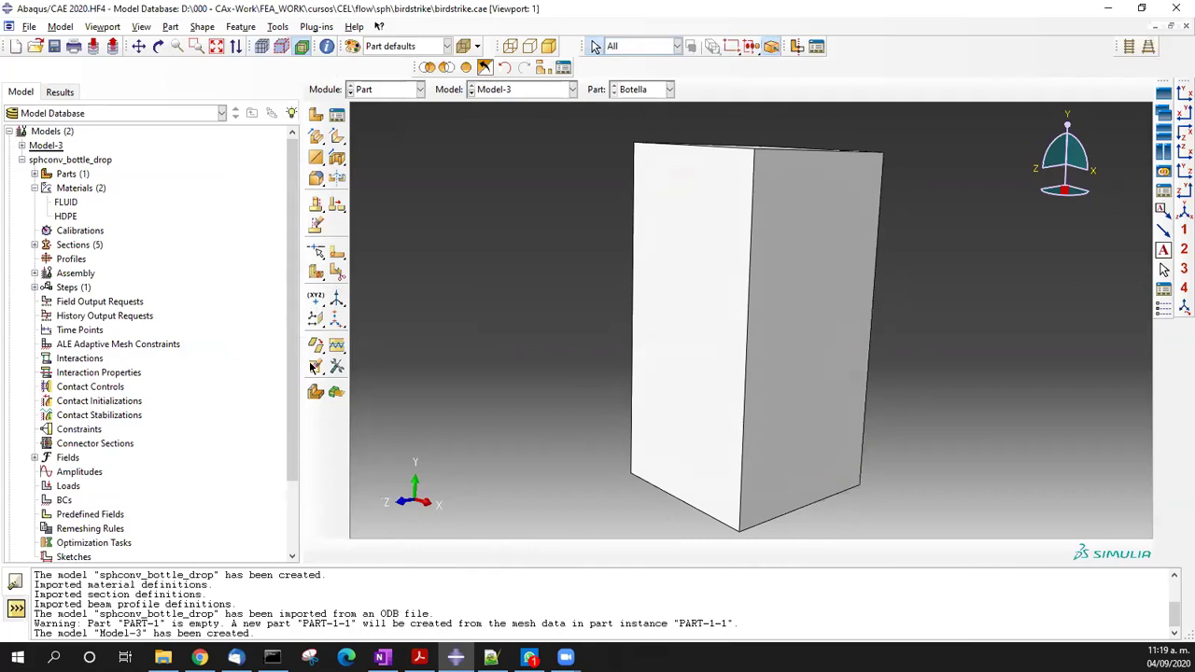
left_click(35, 175)
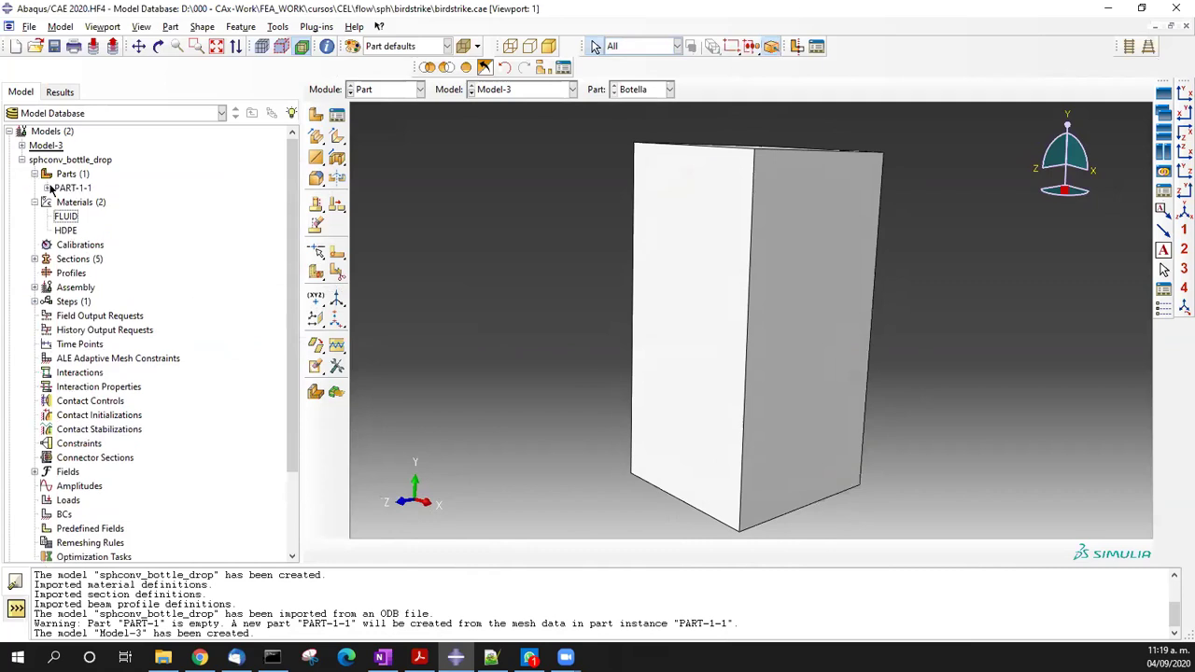
left_click(47, 188)
left_click(60, 203)
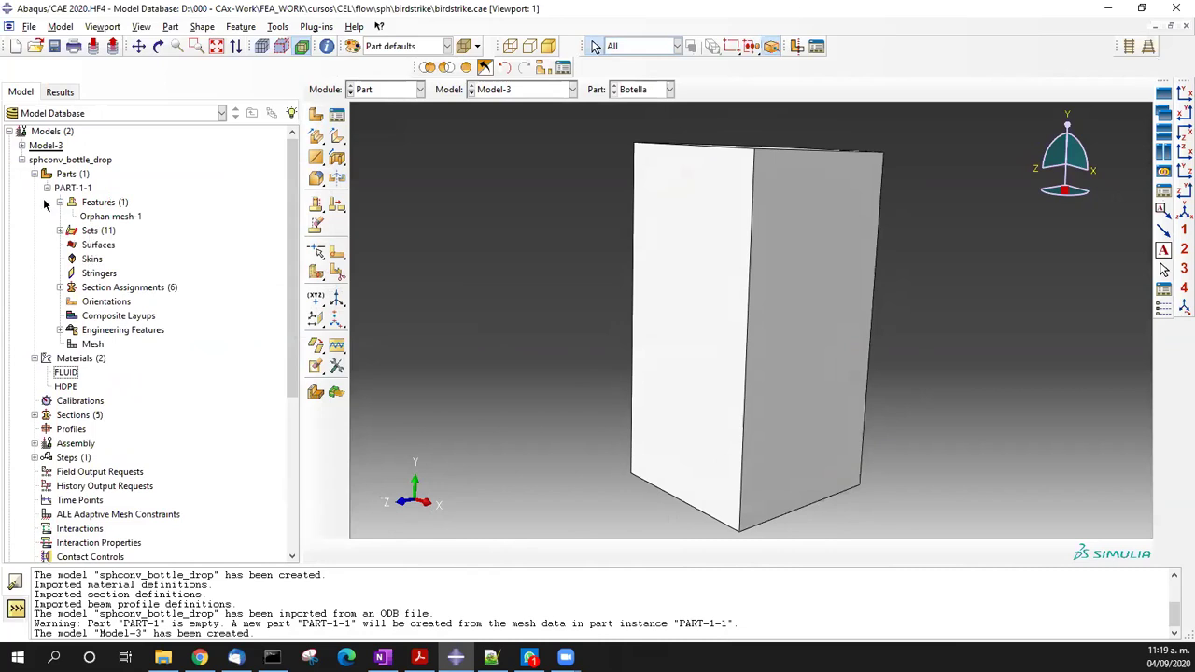
left_click(21, 160)
- Edit the solid extrusion feature of the Botella part in Model-3 and set its depth to 25
left_click(21, 148)
left_click(34, 162)
left_click(46, 176)
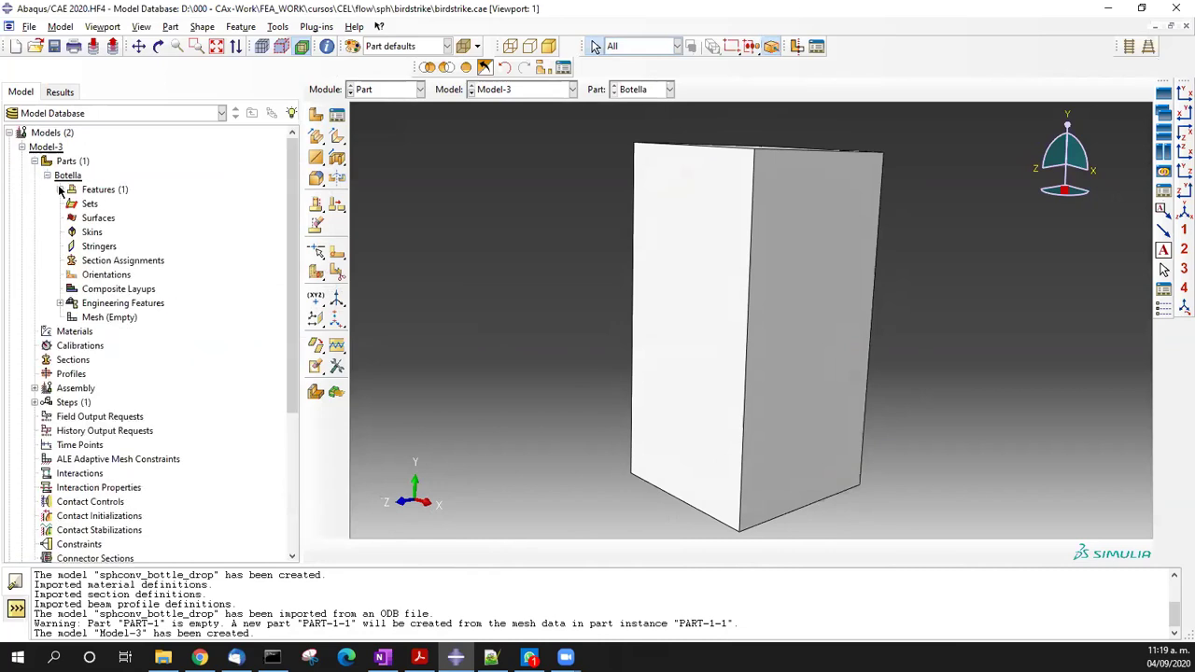
left_click(59, 189)
left_click(117, 205)
double_click(119, 207)
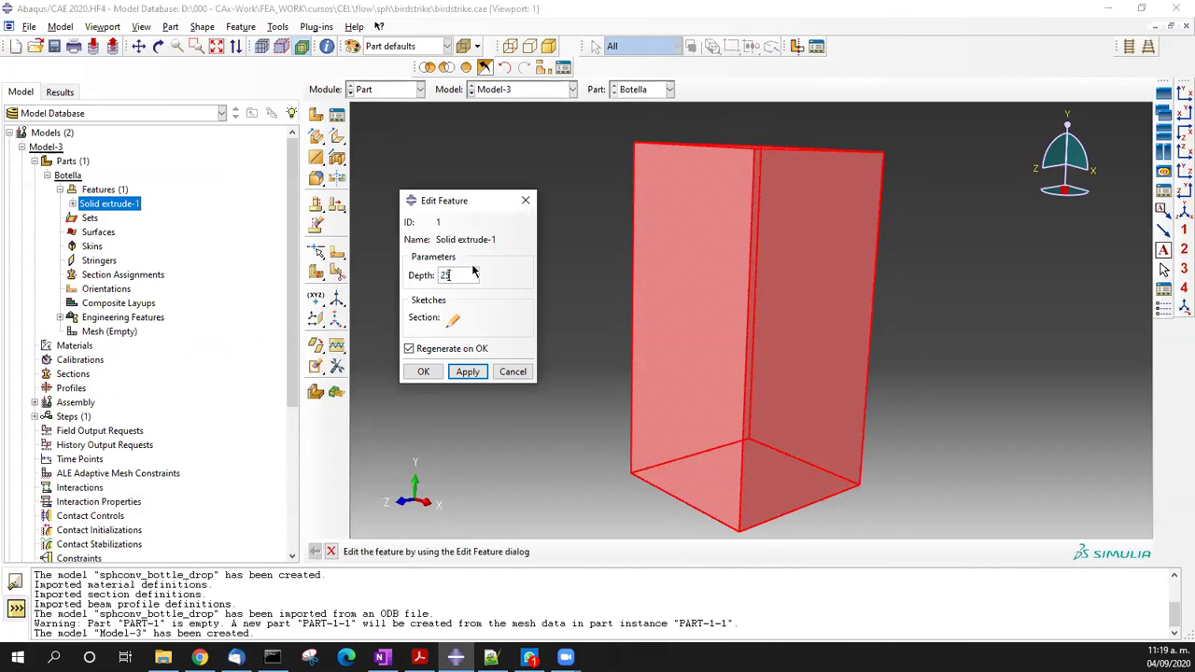
left_click(423, 371)
- Start an extruded cut on the block's narrow side face and sketch a closed trapezoid over its upper end, with the base about 40 below the face's top edge
left_click_drag(715, 302, 794, 342, "ctrl+alt")
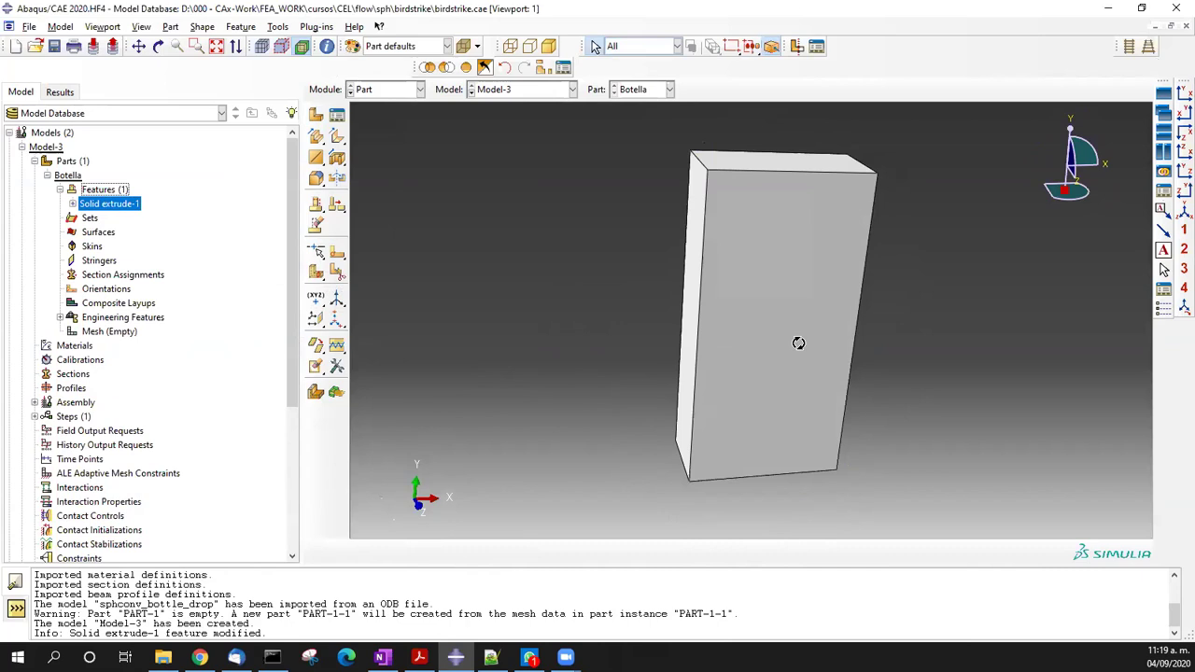
left_click(336, 159)
left_click(700, 336)
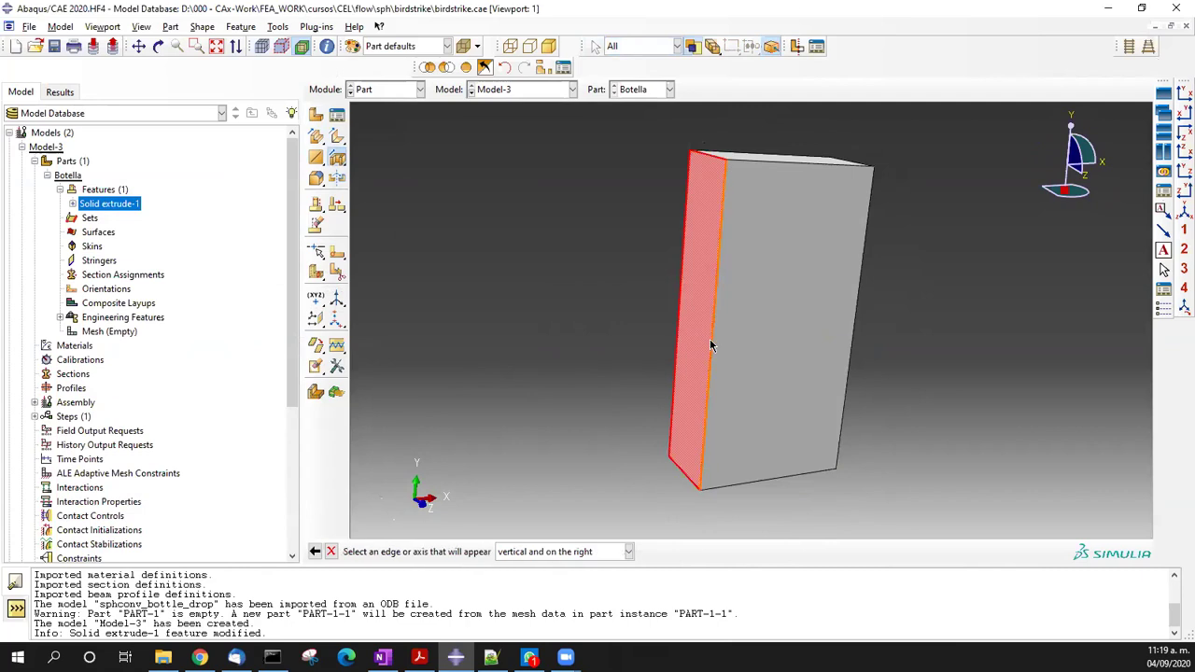
left_click(709, 345)
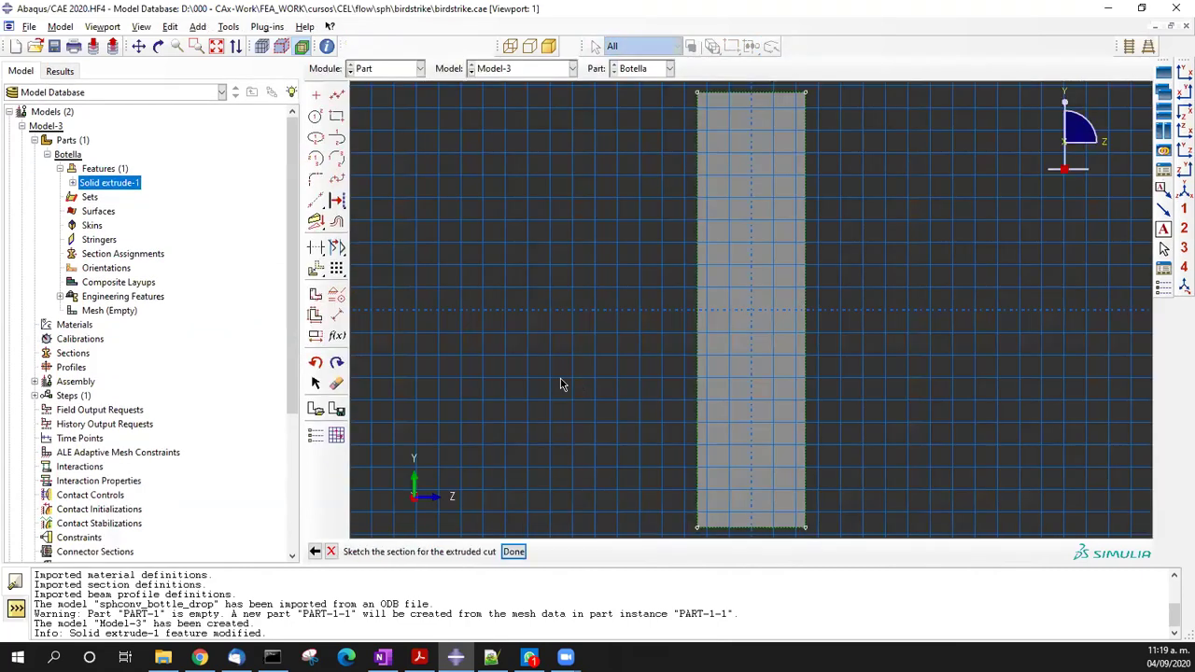
left_click(337, 94)
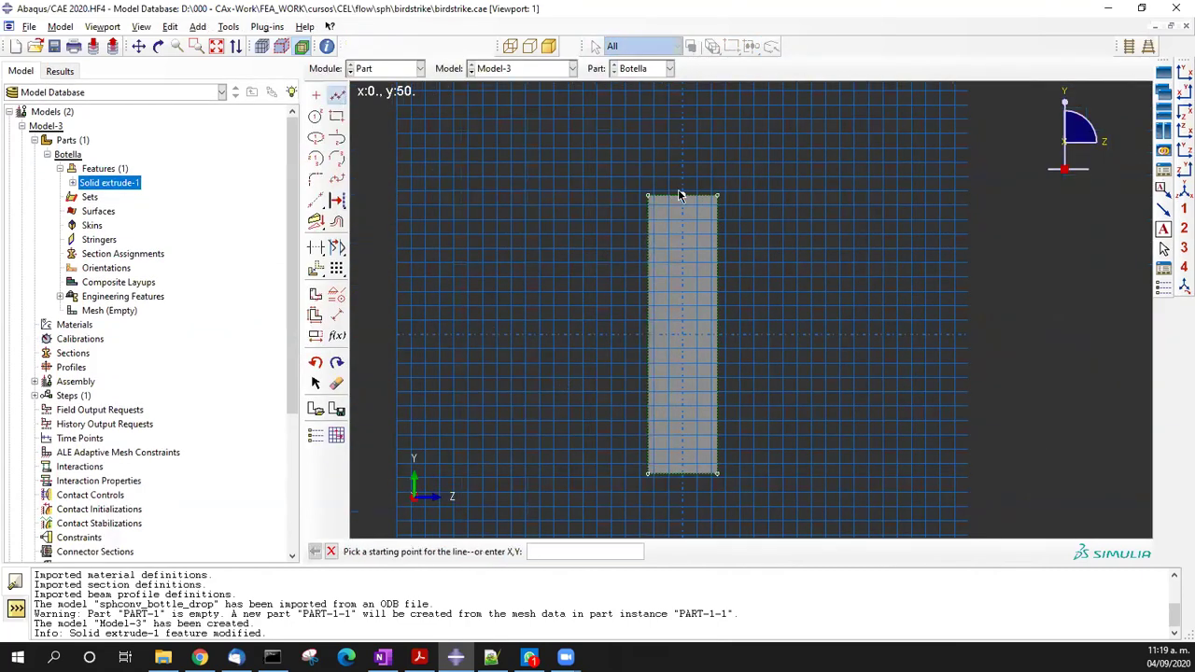
scroll(679, 196, "up", 3)
left_click(655, 213)
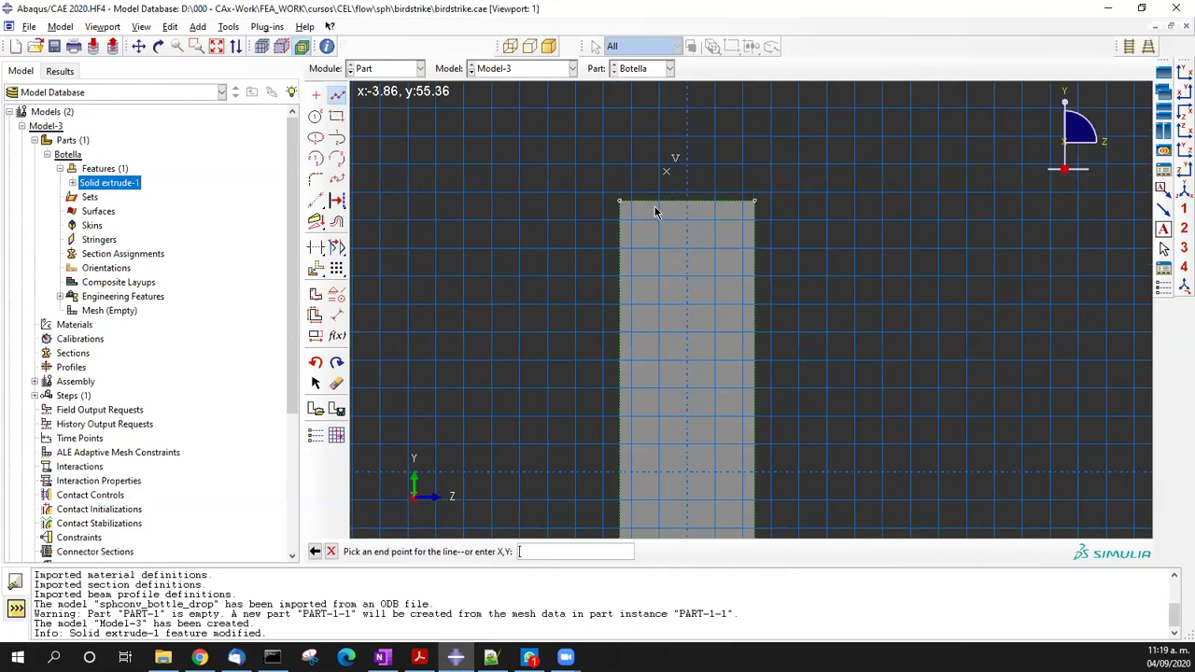
left_click(588, 416)
left_click(800, 431)
left_click(666, 171)
- Apply a Horizontal constraint to the trapezoid's short top line
left_click(337, 297)
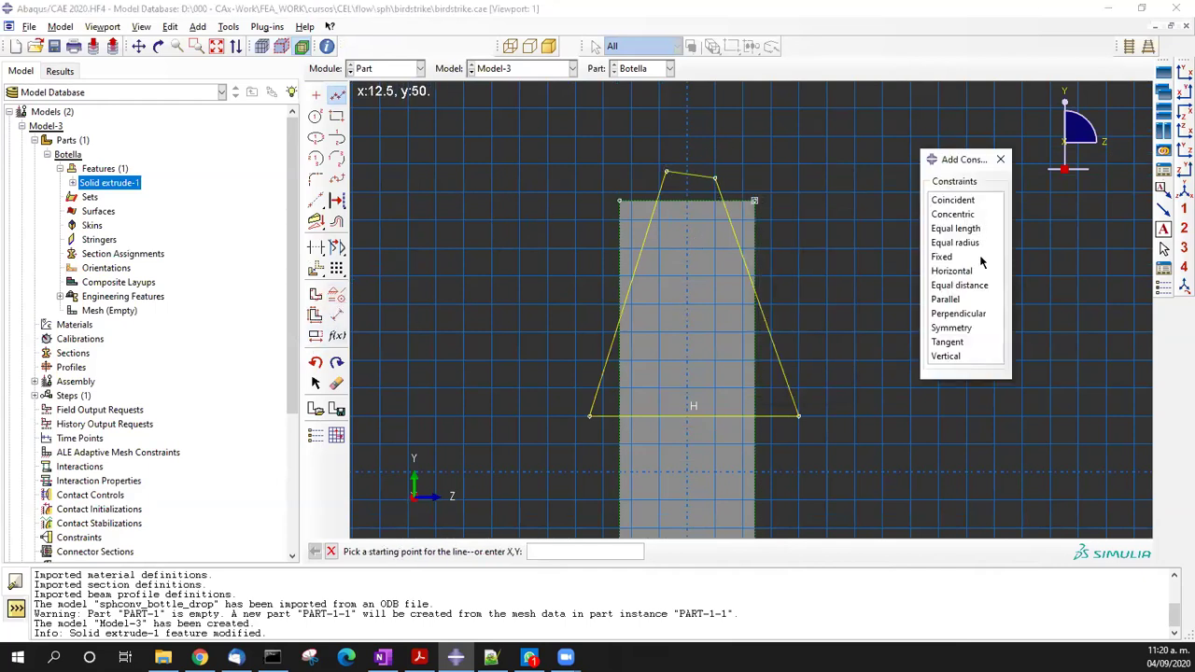
left_click(947, 271)
left_click(710, 177)
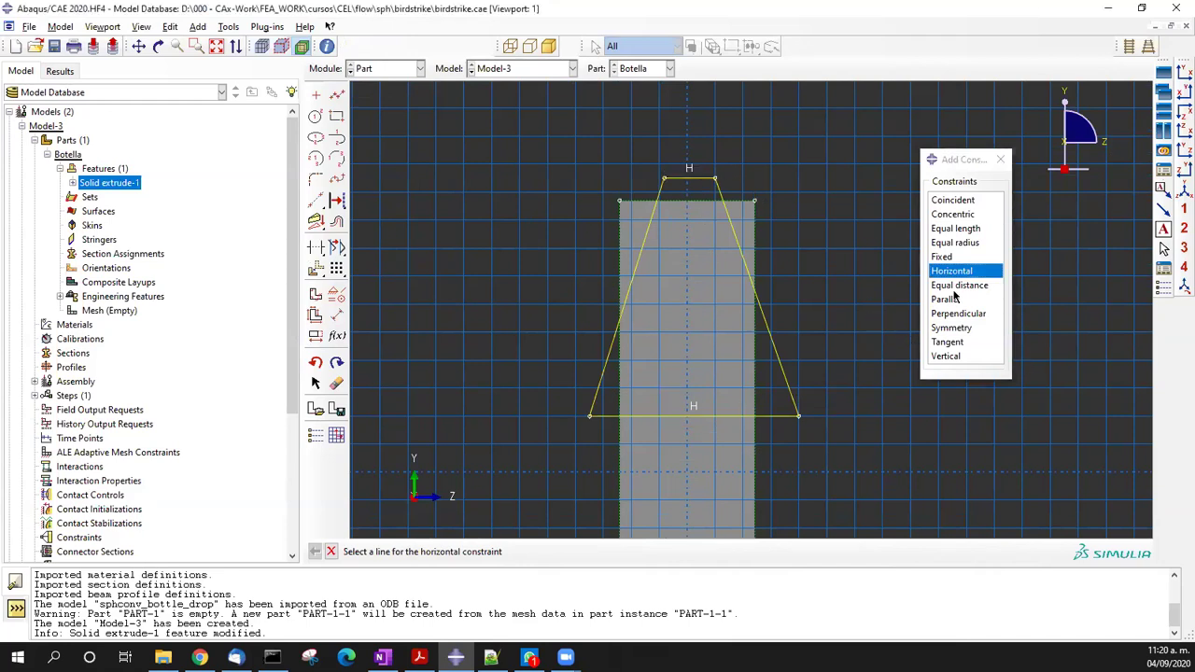
- Dimension both top corners of the trapezoid at a horizontal distance of 10 from the face's nearest upper corners
left_click(337, 315)
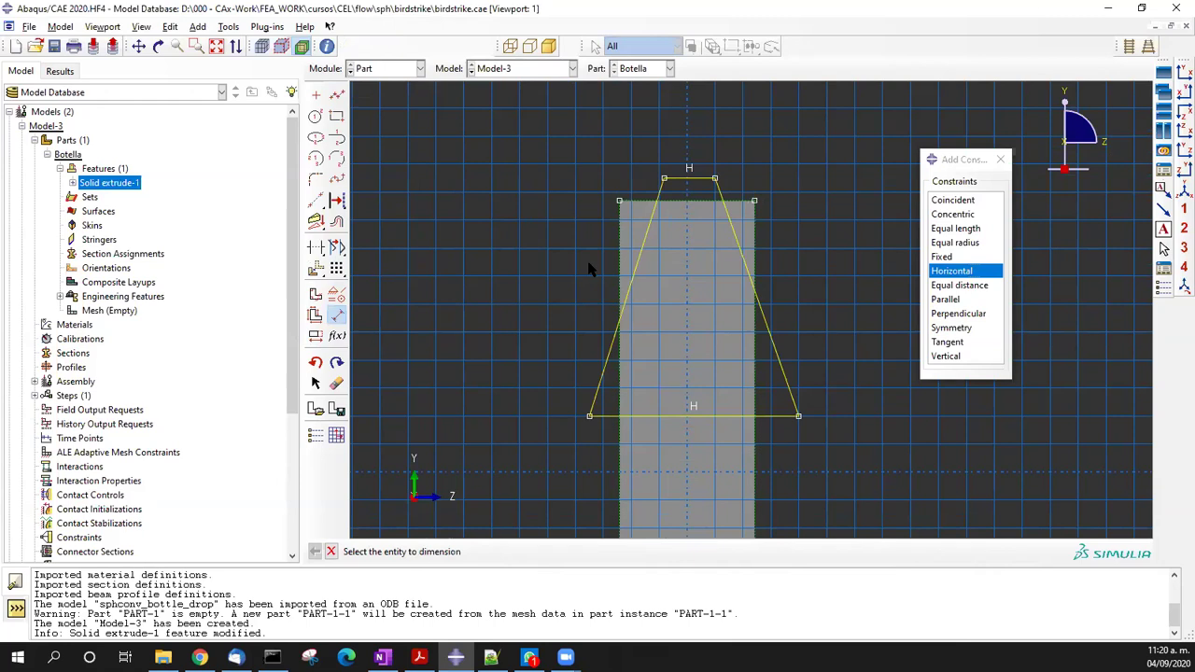
left_click(617, 201)
left_click(662, 178)
left_click(634, 171)
type("10")
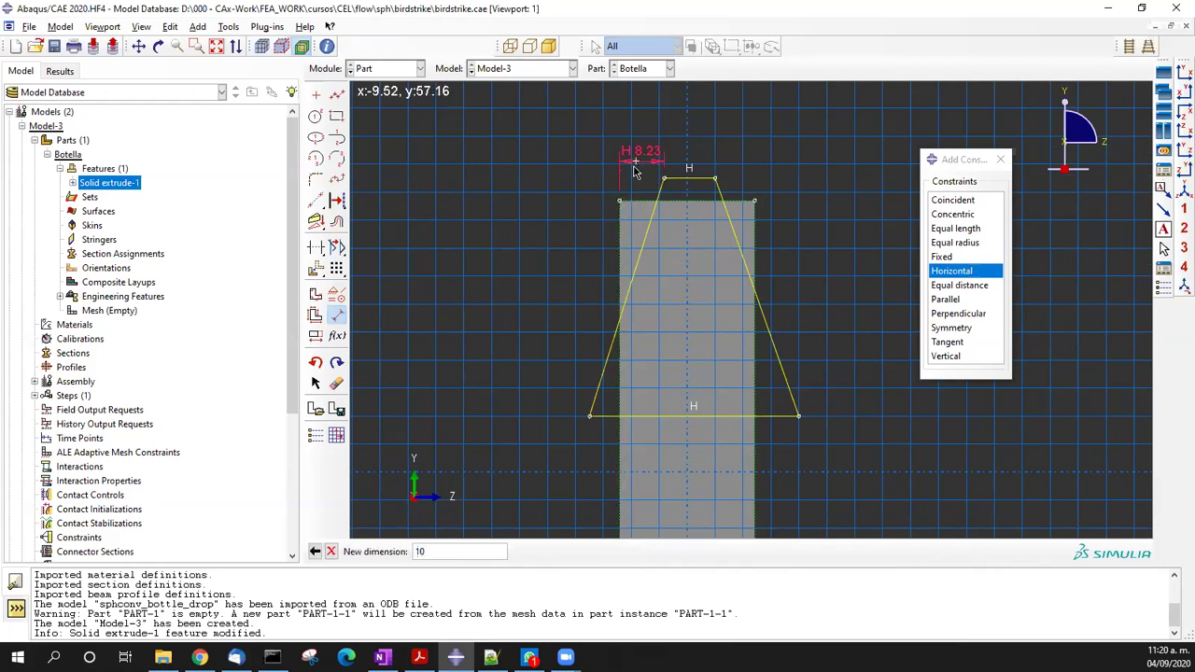
key("Return")
left_click(721, 184)
left_click(754, 199)
left_click(745, 151)
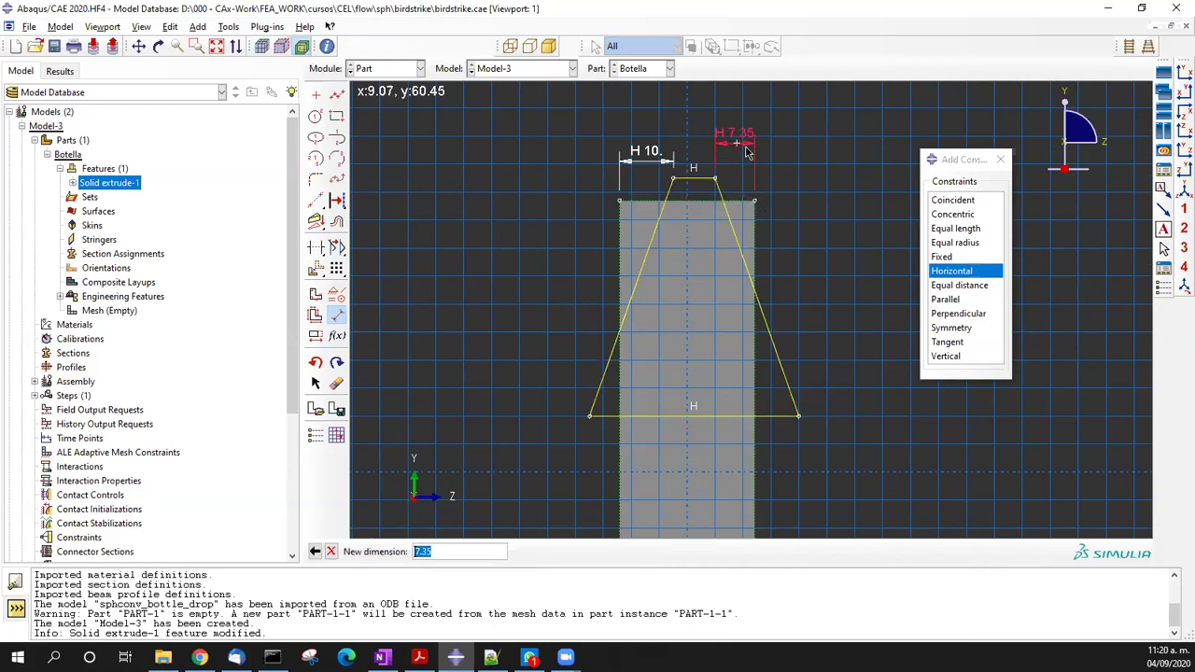
type("10")
key("Return")
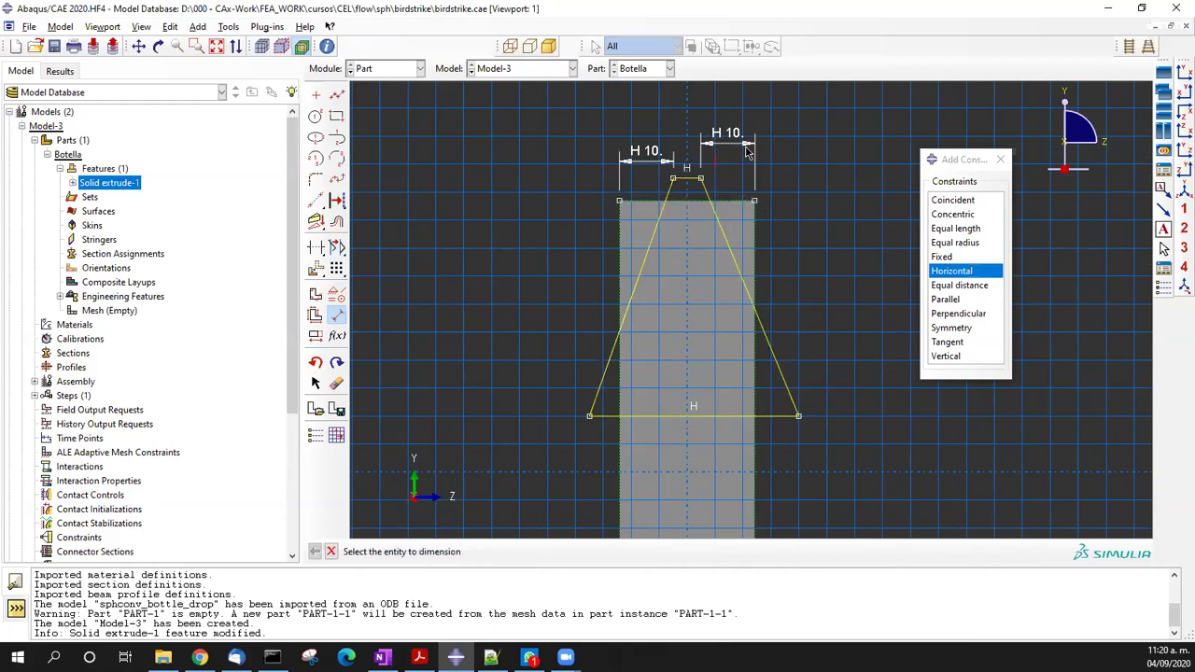
- Dimension the trapezoid's top line 1 above the face's upper edge and its base 40 below that edge
left_click(689, 183)
left_click(619, 200)
left_click(560, 217)
type("1")
key("Return")
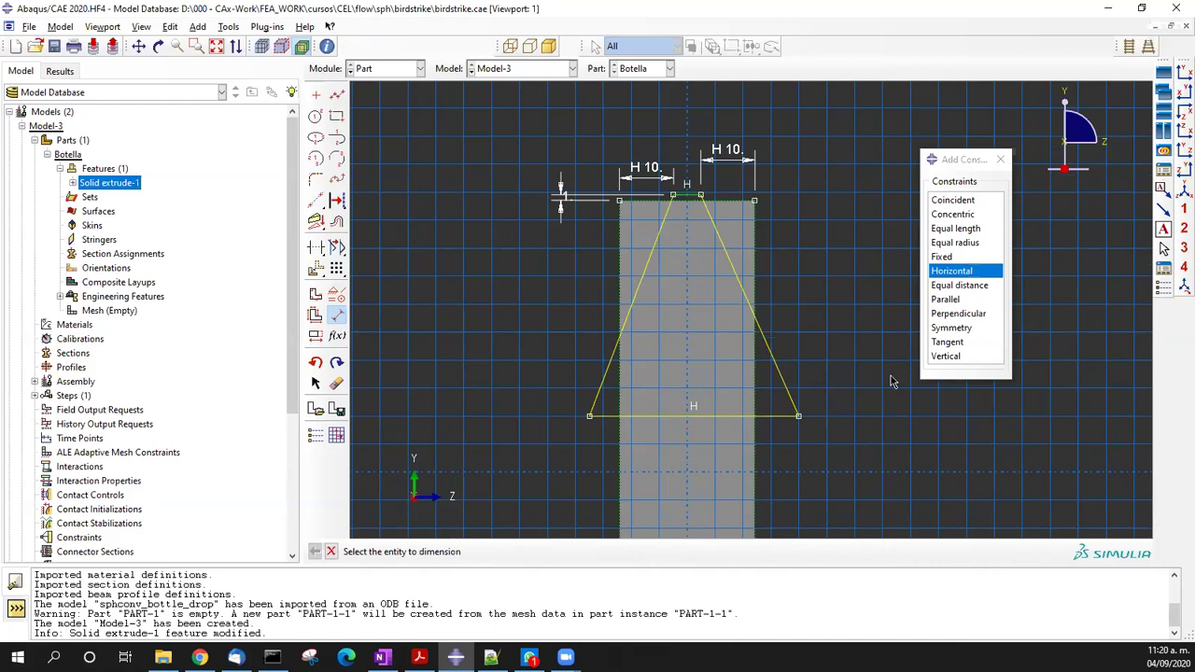
left_click(725, 209)
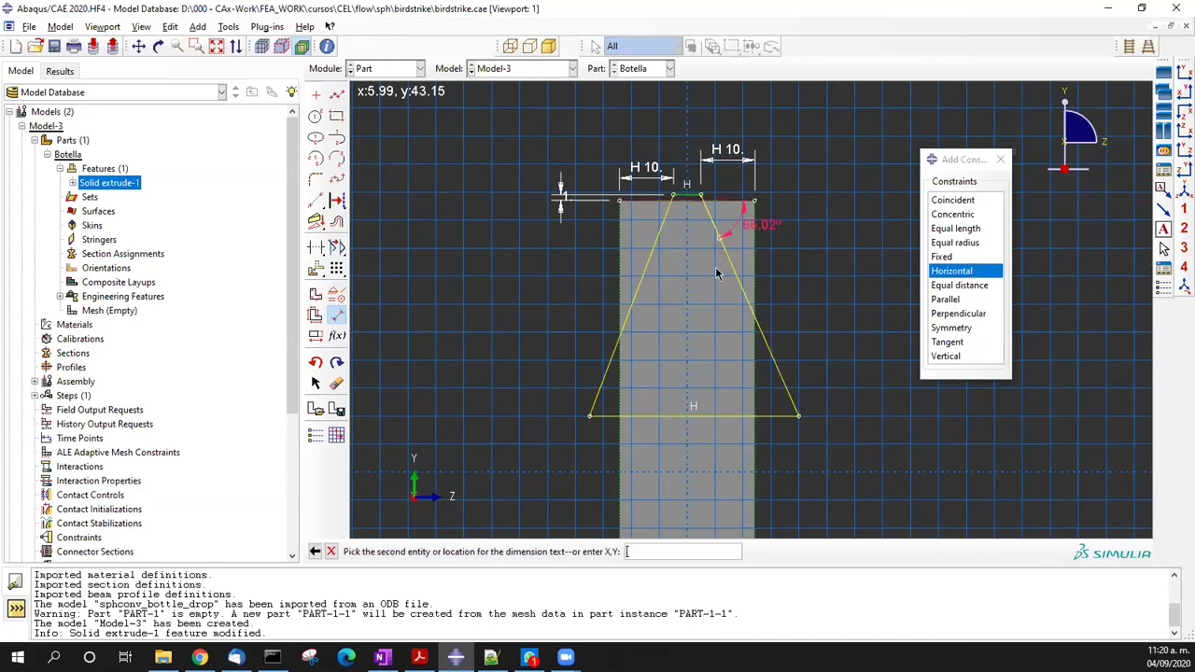
left_click(688, 413)
left_click(485, 370)
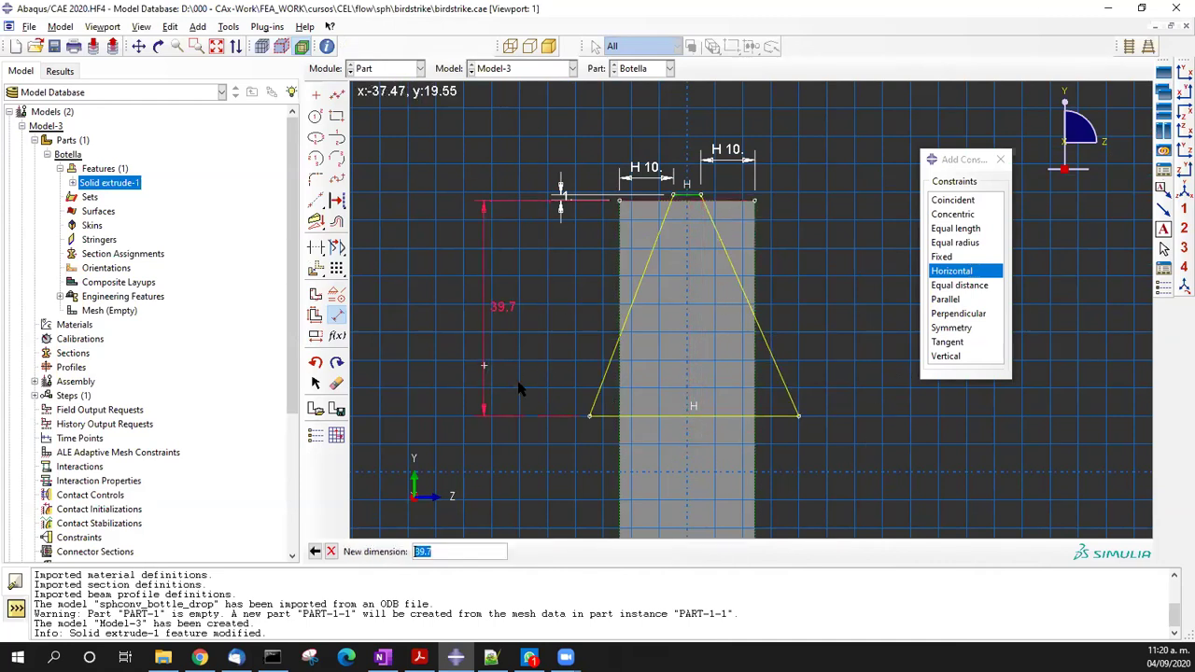
type("40")
key("Return")
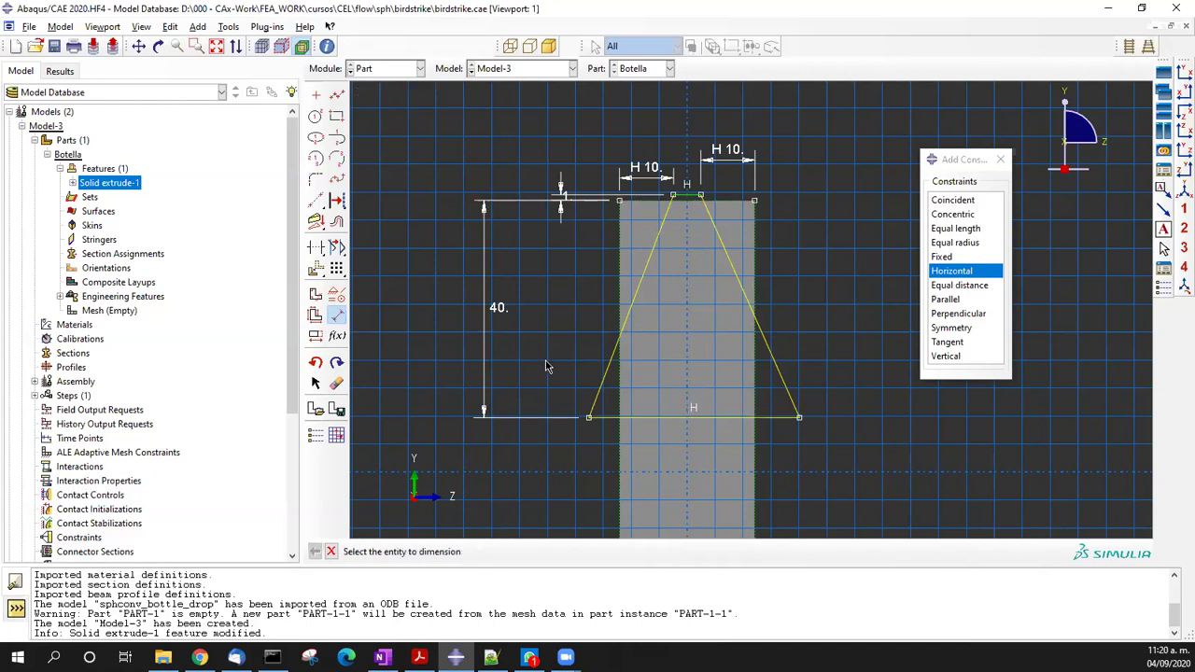
- Sketch a connected line outline from one base corner of the trapezoid around the block's upper end to the other base corner
scroll(787, 217, "down", 3)
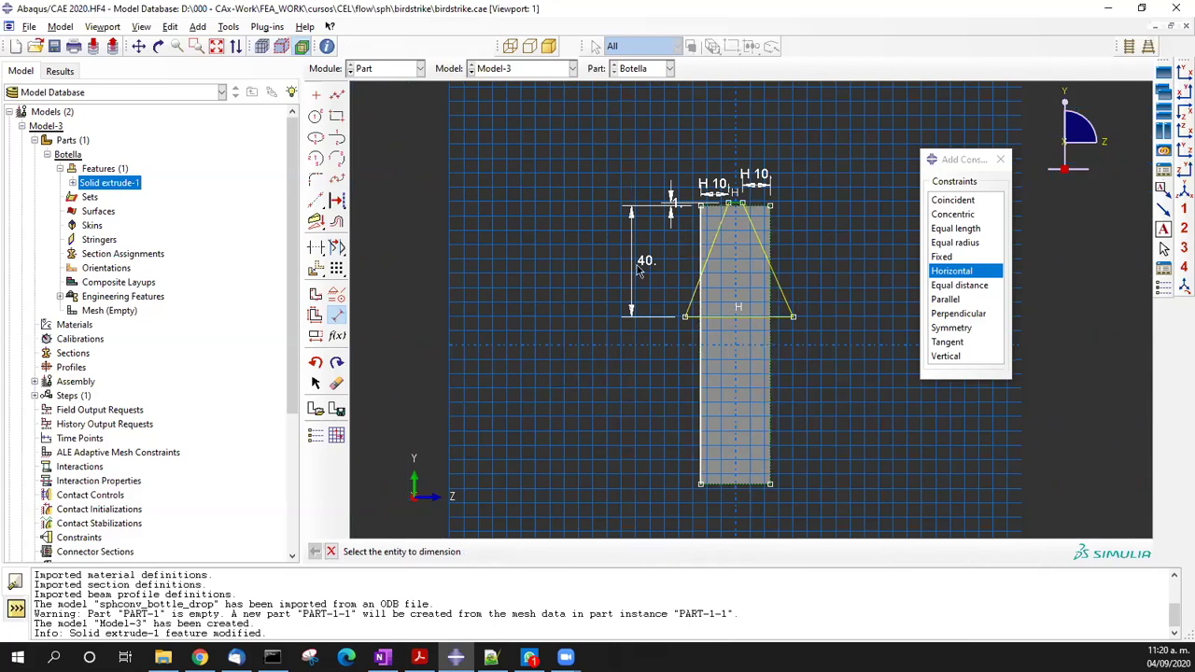
left_click(337, 96)
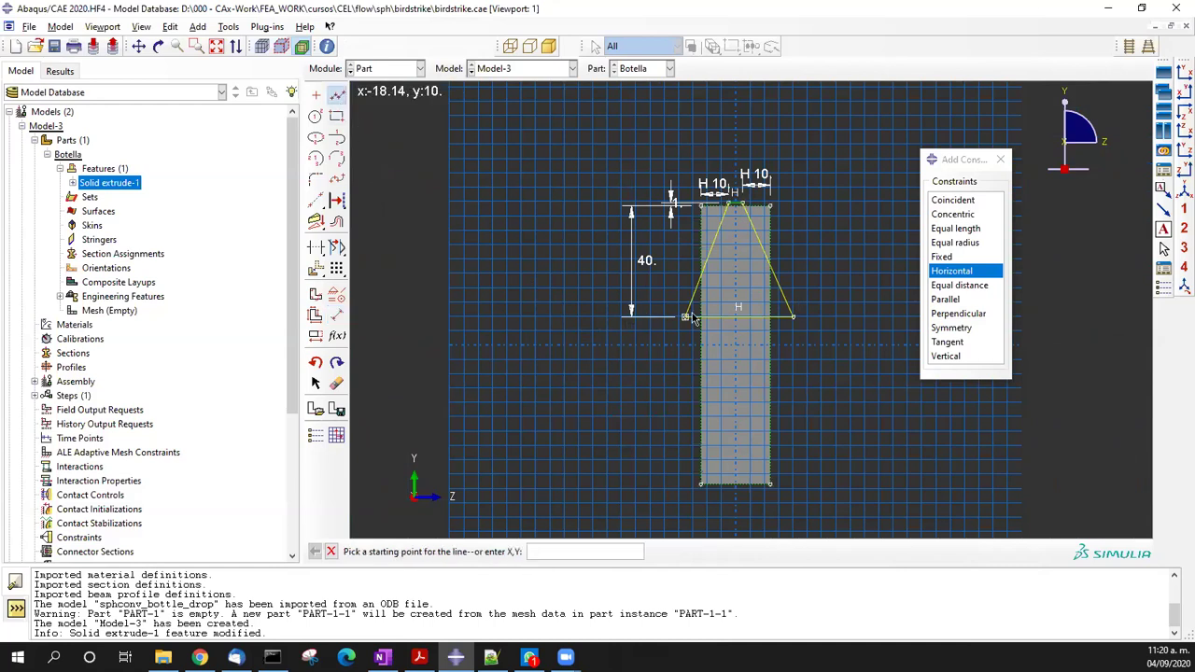
left_click(685, 317)
left_click(576, 315)
left_click(576, 117)
left_click(870, 117)
left_click(871, 317)
left_click(794, 317)
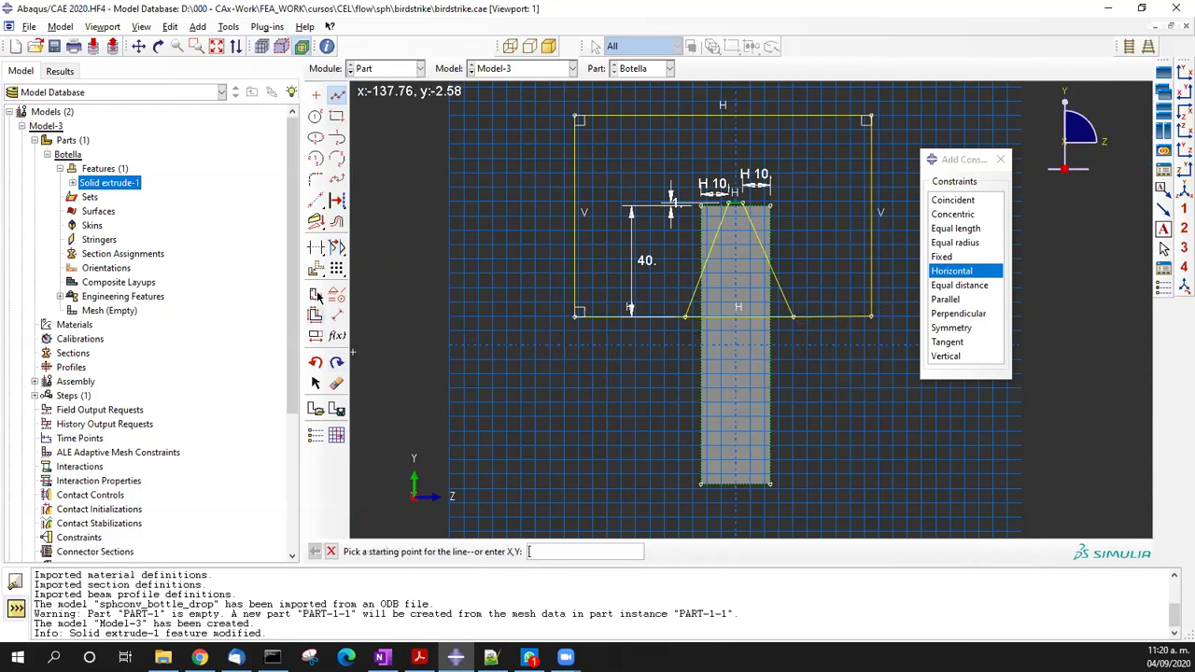
- Delete the trapezoid's base line to leave one closed cutting outline around the tapered top
left_click(337, 382)
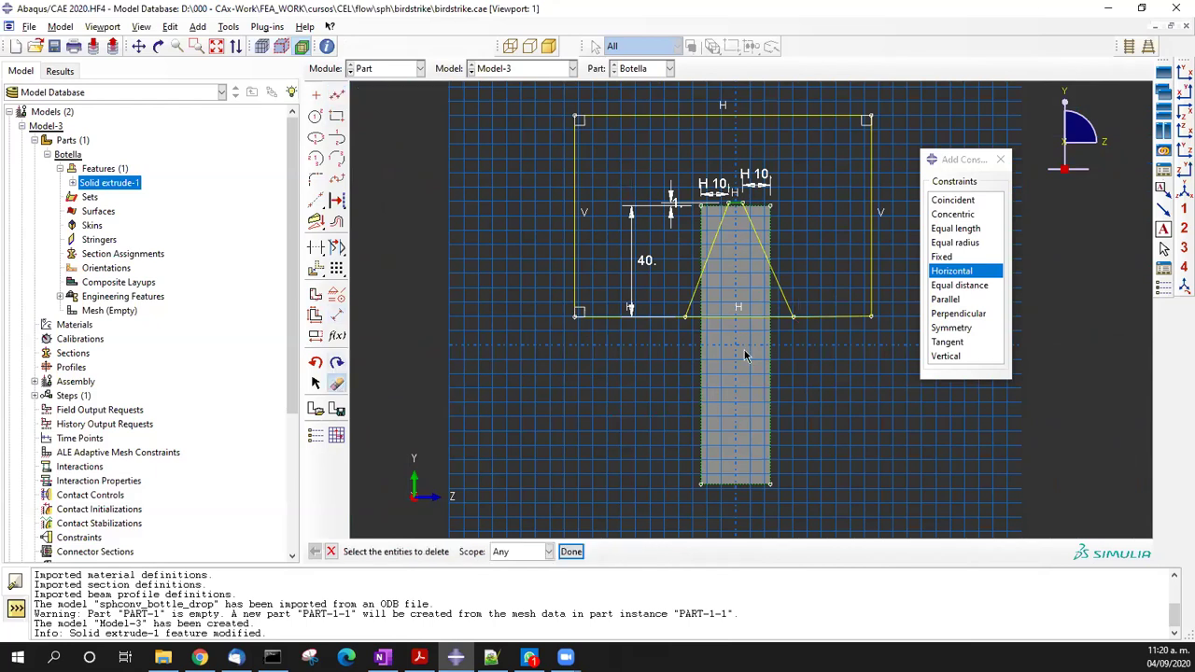
left_click(733, 318)
middle_click(749, 356)
- Finish the sketch and create the extruded cut with the Through All end condition
scroll(737, 166, "up", 3)
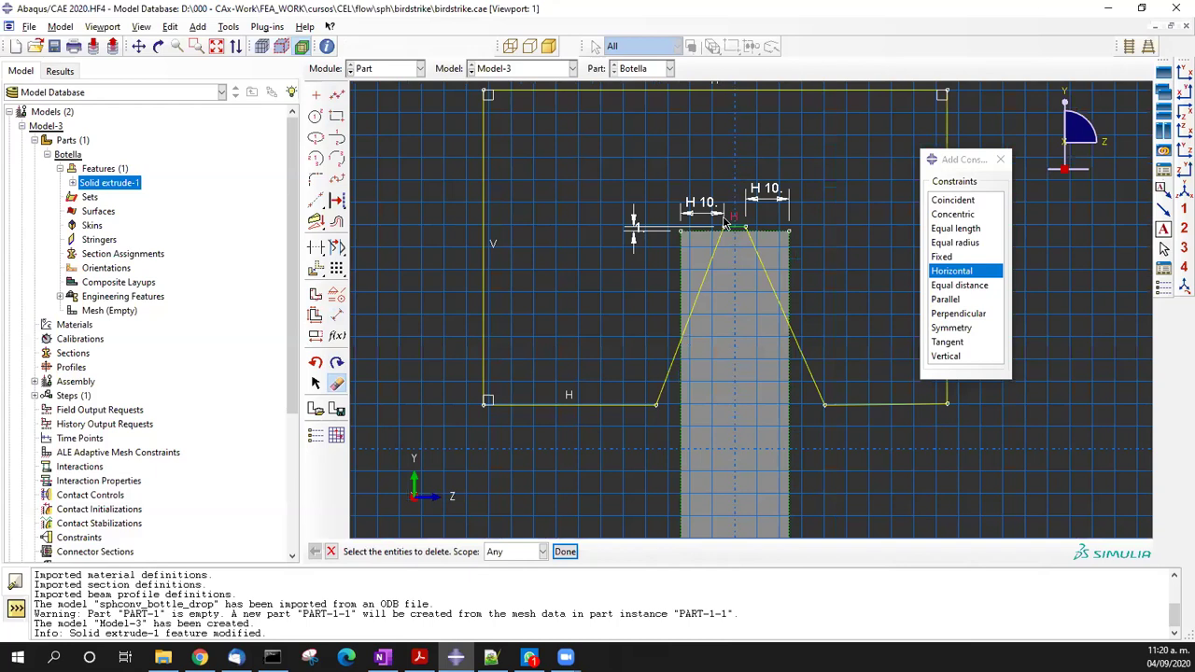
scroll(724, 222, "down", 3)
middle_click(814, 414)
middle_click(804, 368)
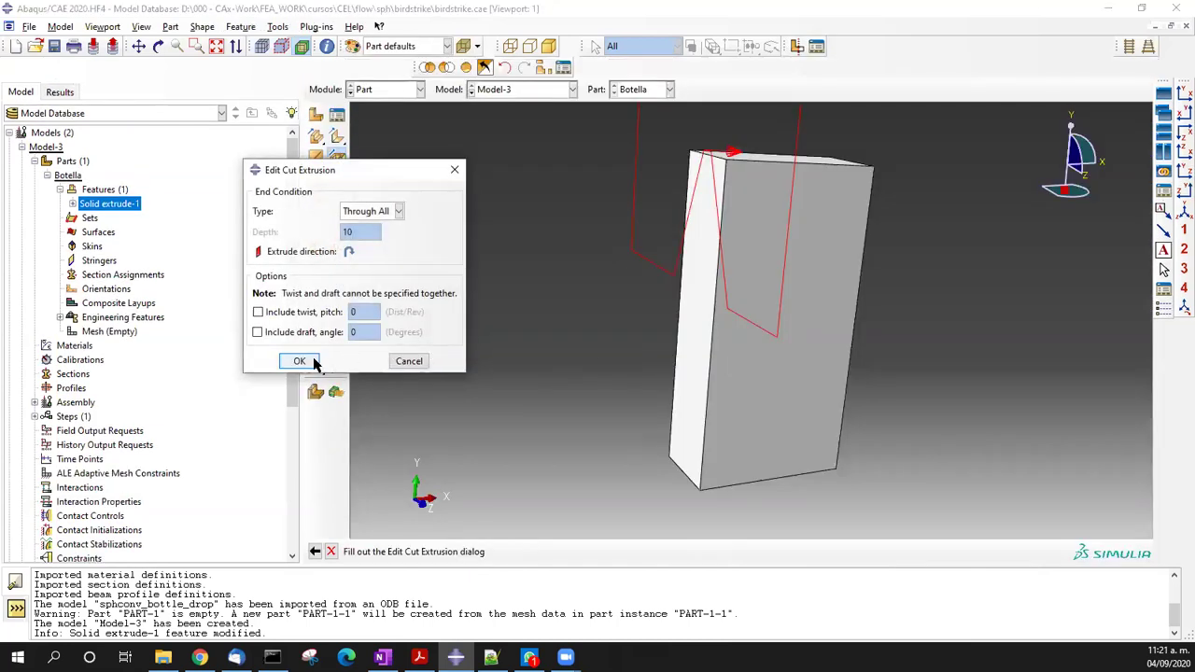
left_click(299, 361)
- Start an extruded cut on the broad front face and sketch a closed outline at the +X shoulder, with a slanted line crossing the bottle's top
left_click_drag(693, 393, 761, 448, "ctrl+alt")
middle_click_drag(761, 448, 767, 449, "ctrl+alt")
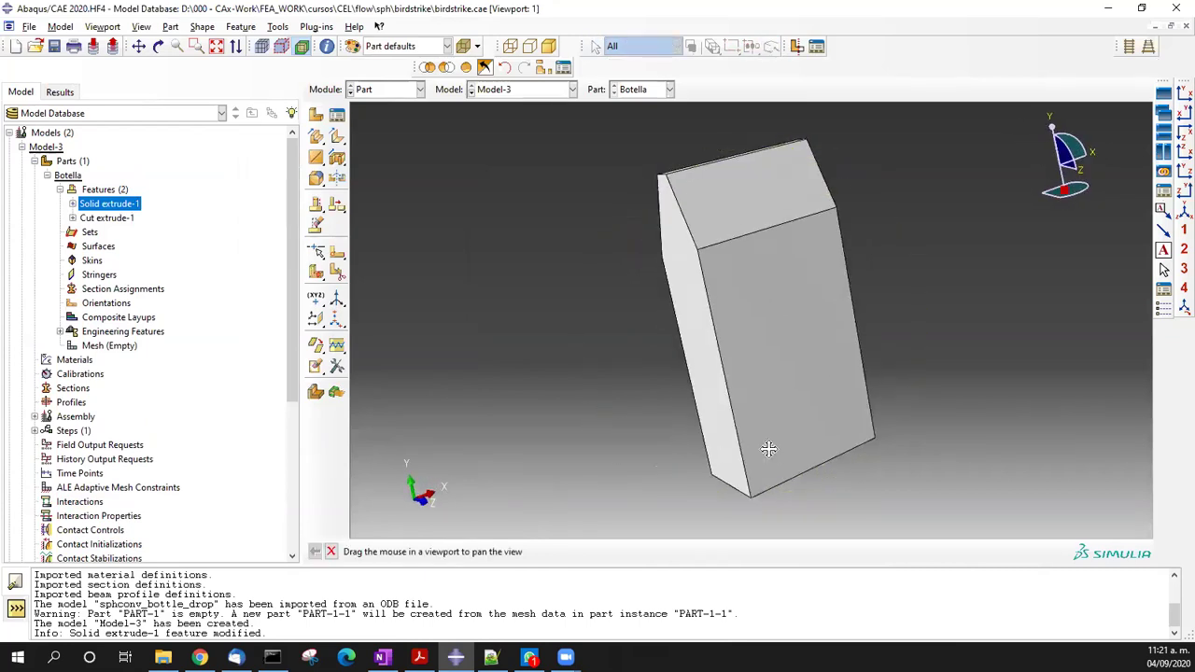
left_click_drag(767, 449, 770, 420, "ctrl+alt")
left_click(338, 159)
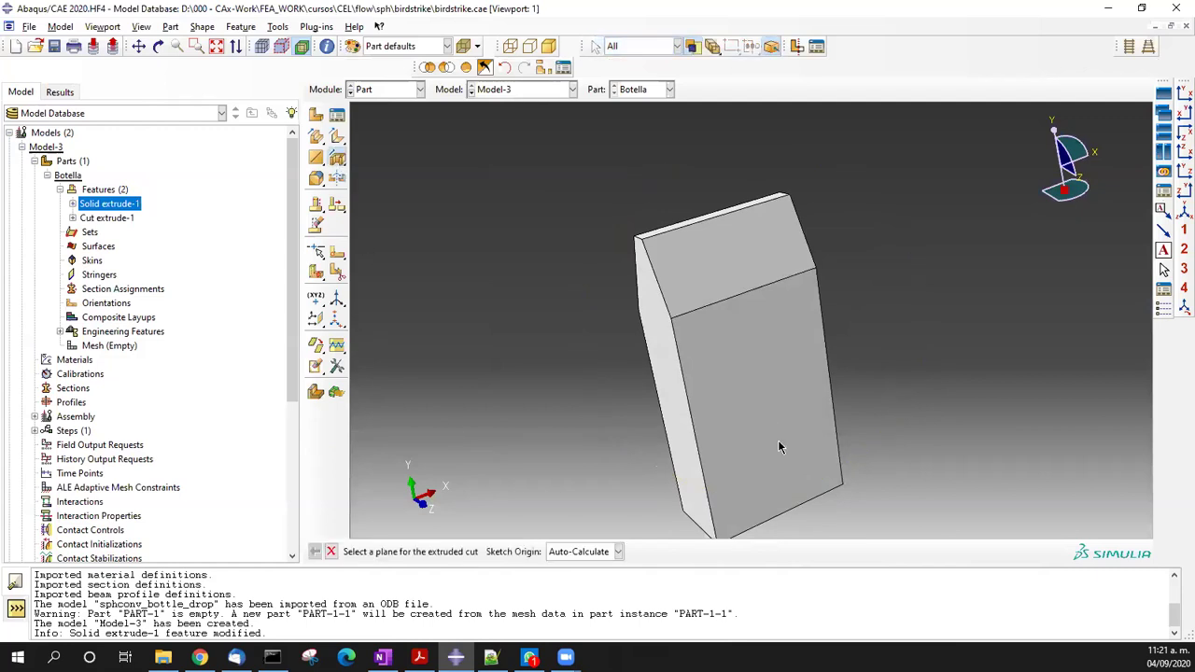
left_click(794, 447)
left_click(835, 410)
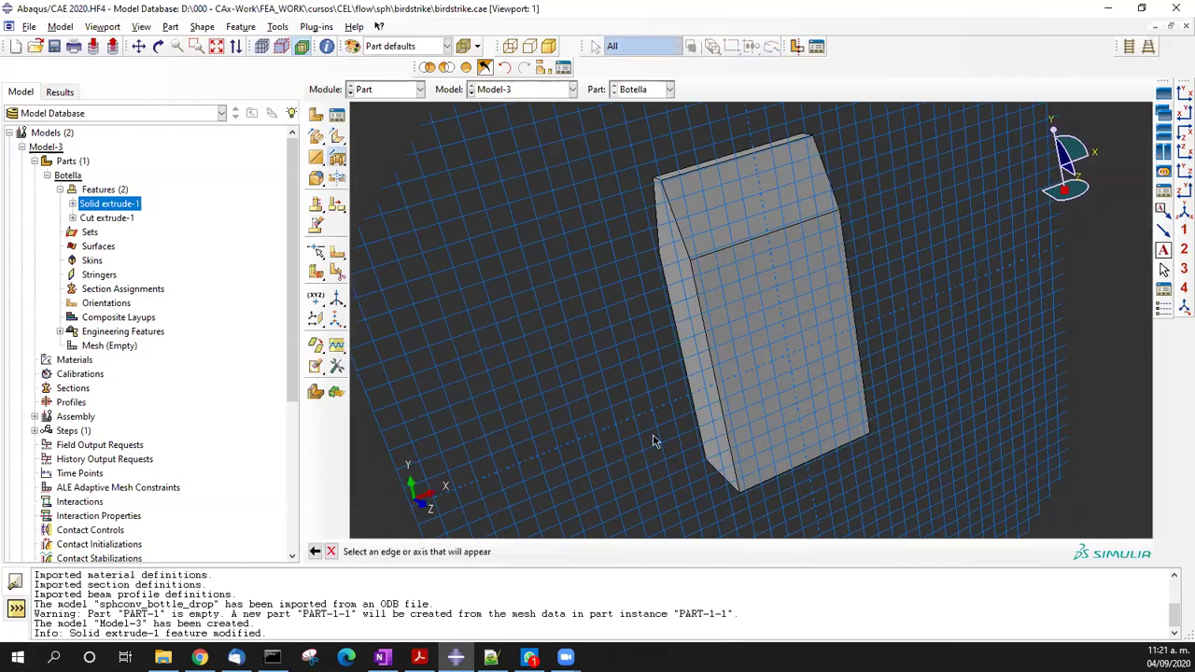
scroll(697, 284, "up", 3)
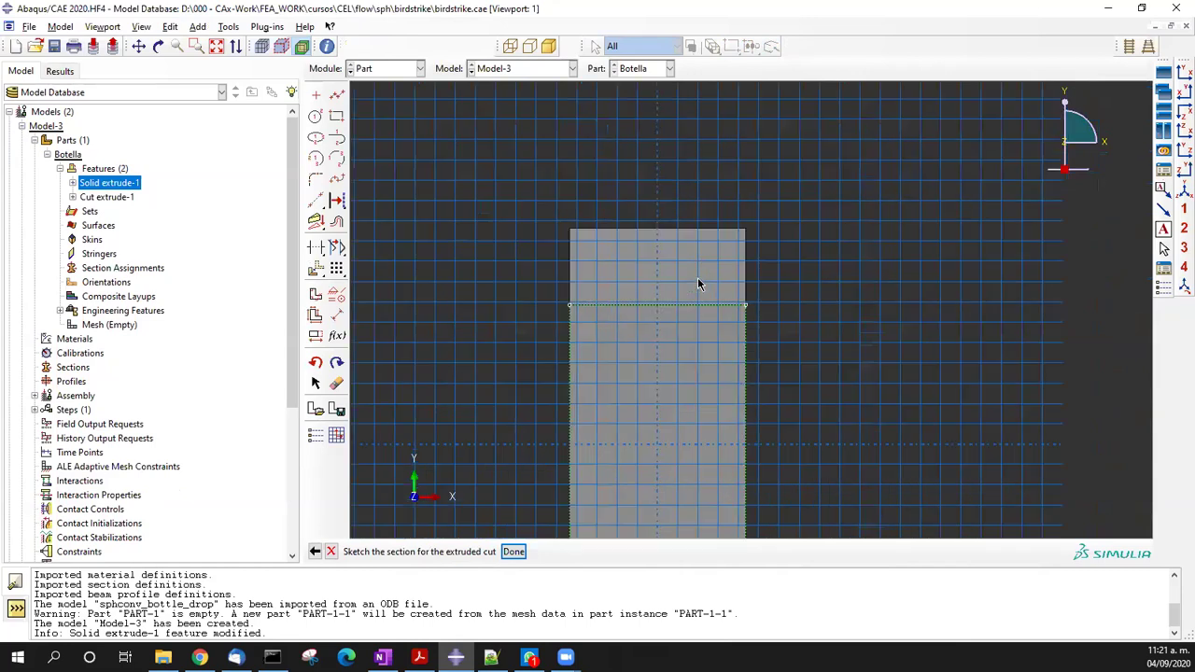
left_click(337, 94)
left_click(616, 200)
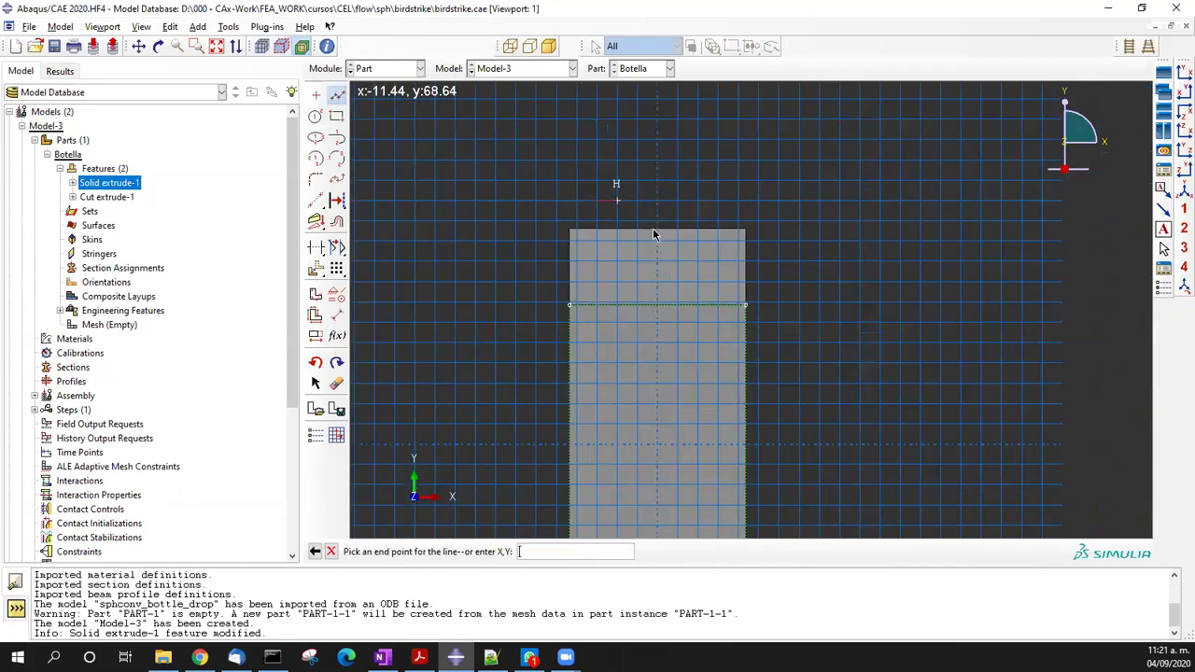
left_click(746, 305)
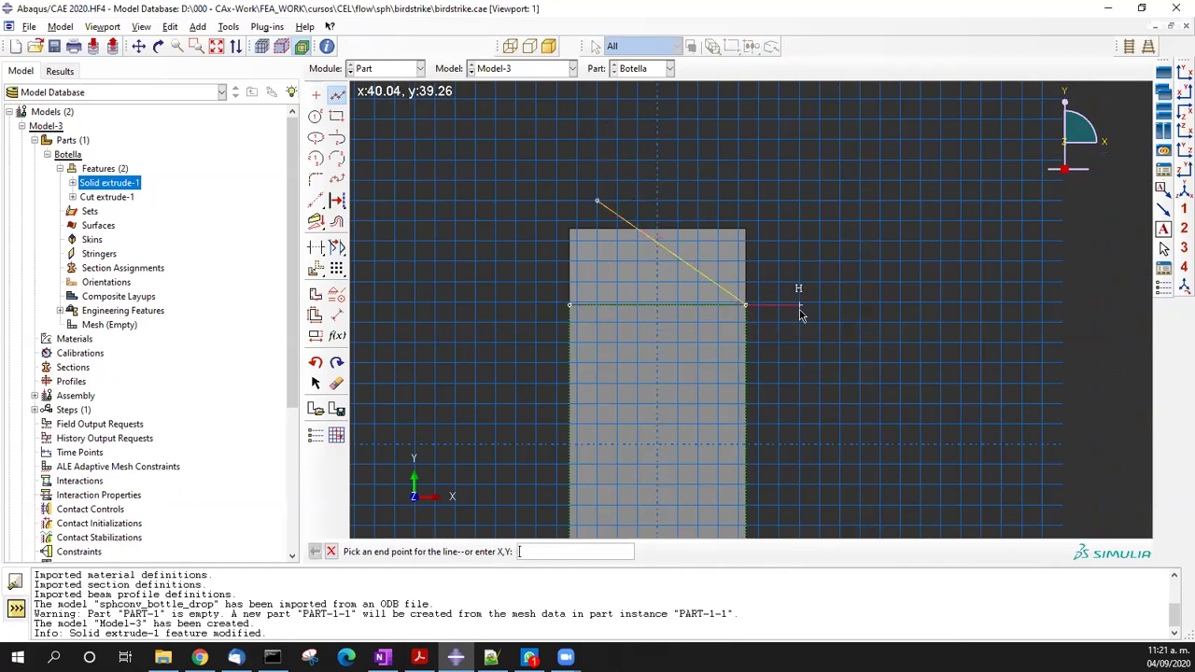
left_click(801, 196)
left_click(597, 200)
key("Escape")
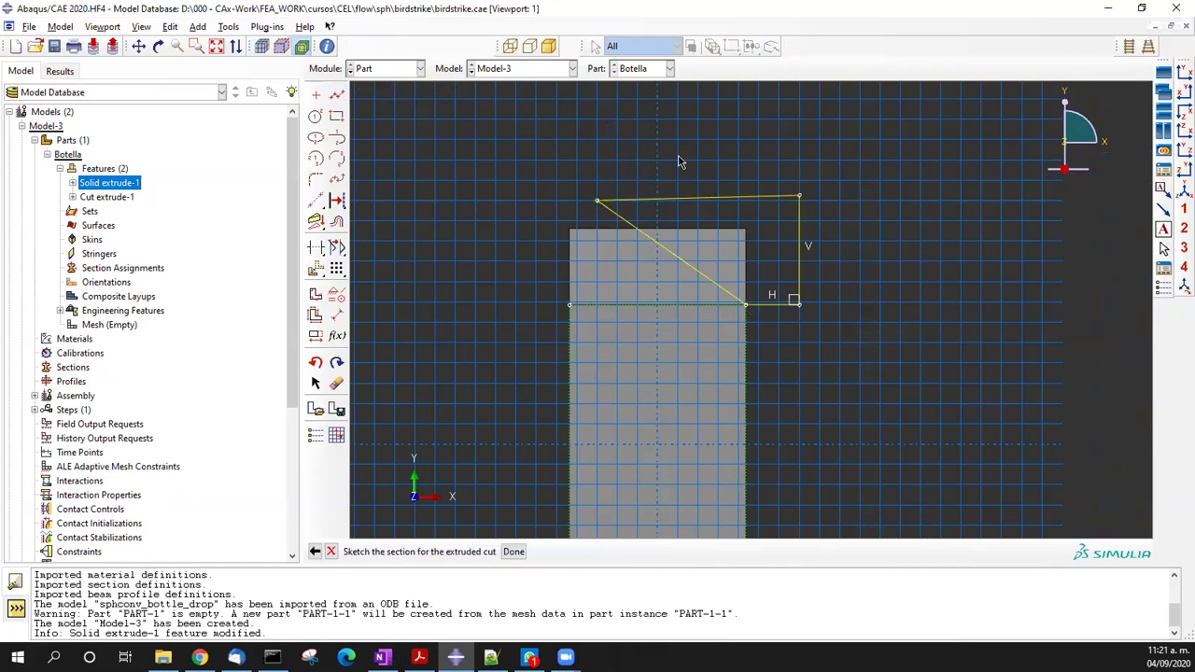
- Finish the sketch and apply the extruded cut to slope the bottle's top down to its +X side
middle_click(727, 156)
left_click(299, 354)
left_click_drag(752, 365, 722, 372, "ctrl+alt")
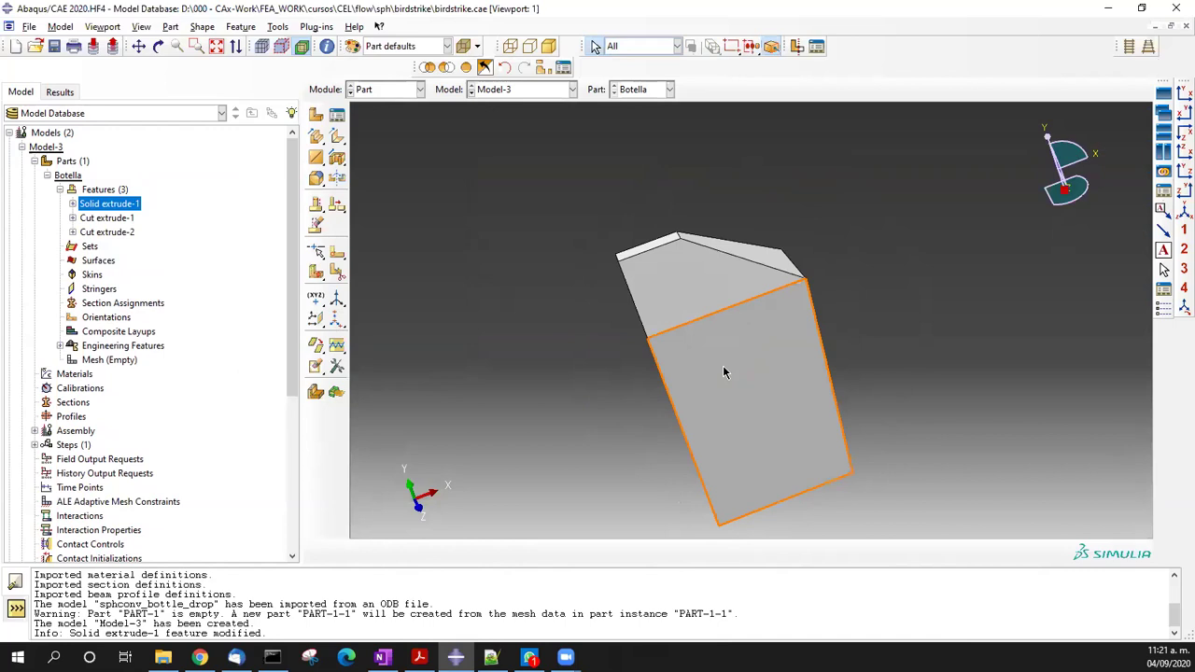
- Round the bottle's four long vertical edges together with the slanted edges of its tapered top
left_click_drag(754, 374, 612, 325, "ctrl+alt")
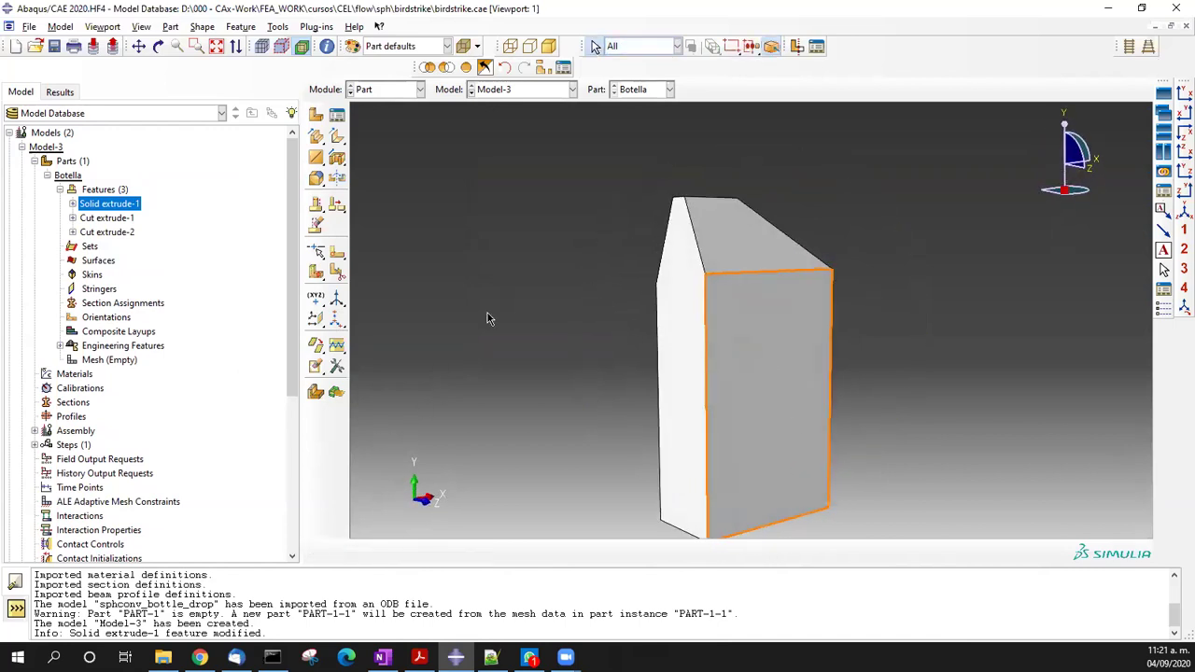
left_click(316, 179)
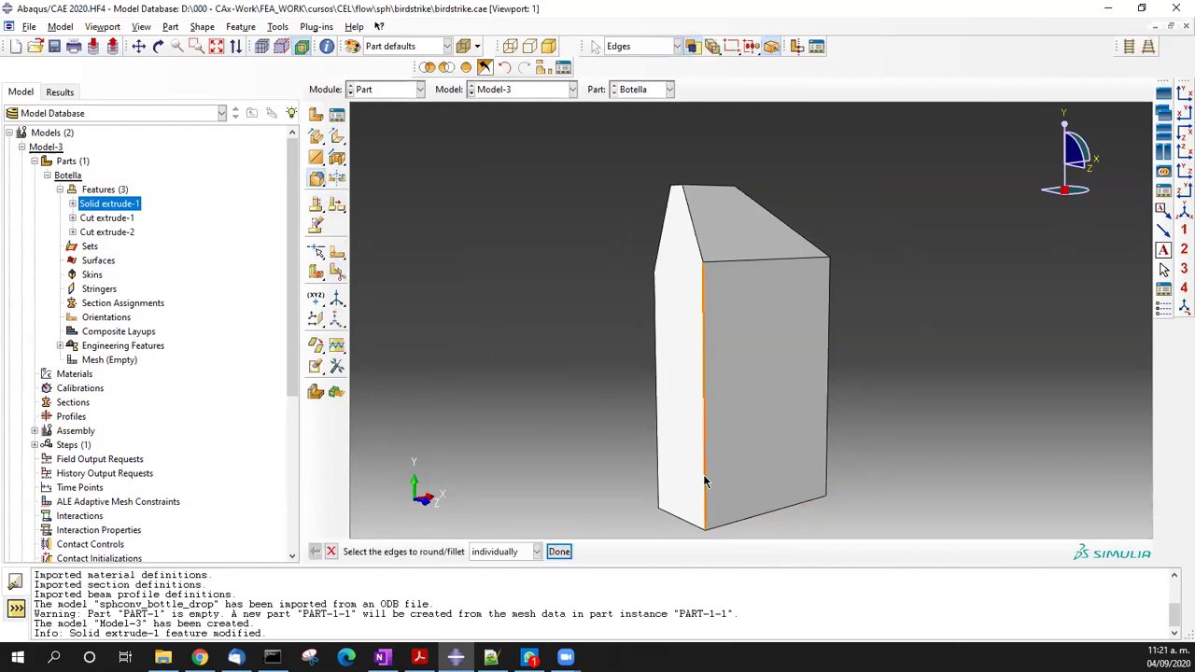
left_click_drag(640, 383, 859, 403)
left_click(690, 234, "shift")
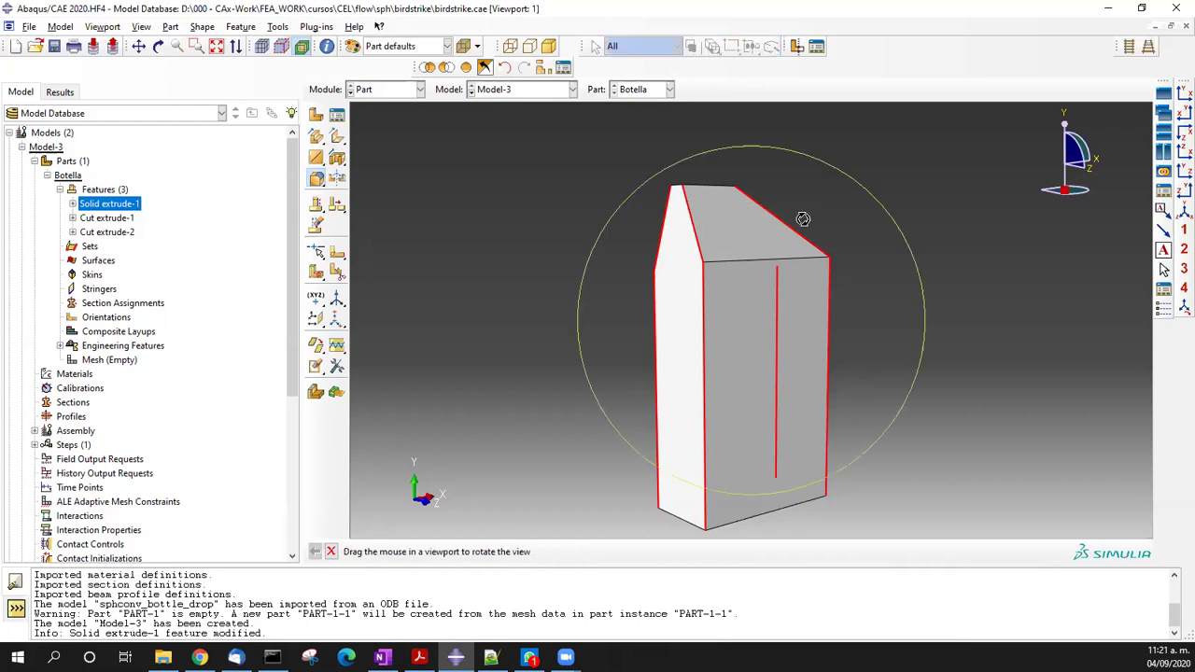
left_click_drag(789, 227, 689, 285, "ctrl+alt")
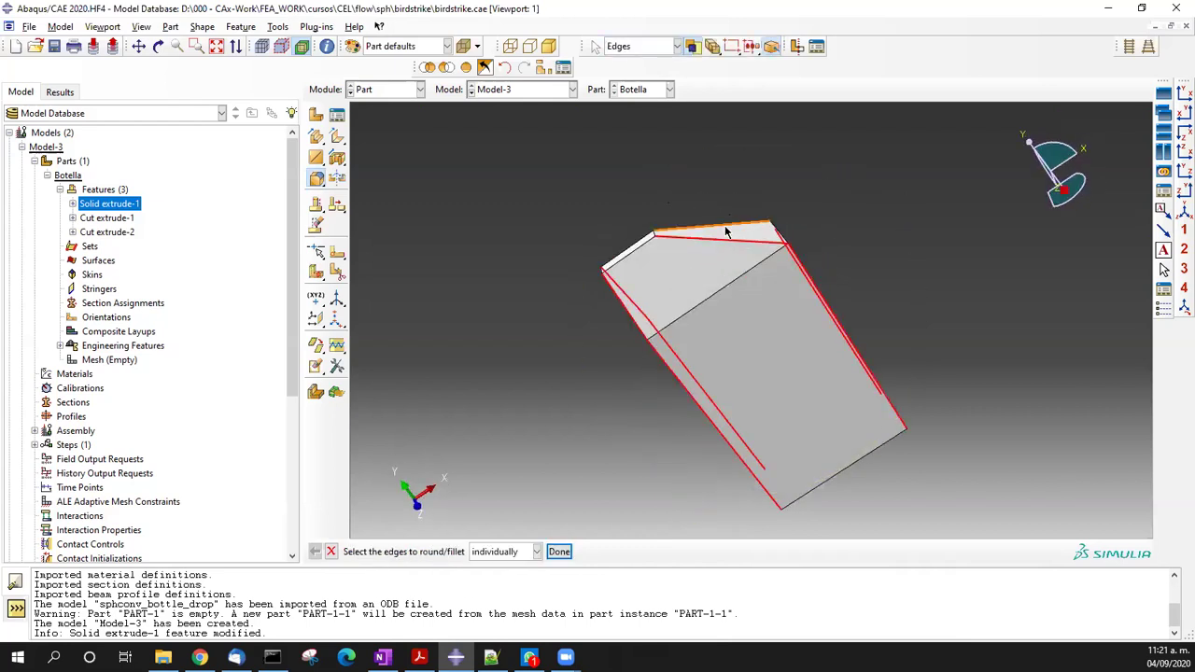
middle_click(873, 252)
left_click_drag(873, 306, 824, 376, "ctrl+alt")
middle_click(889, 318)
scroll(888, 318, "up", 2)
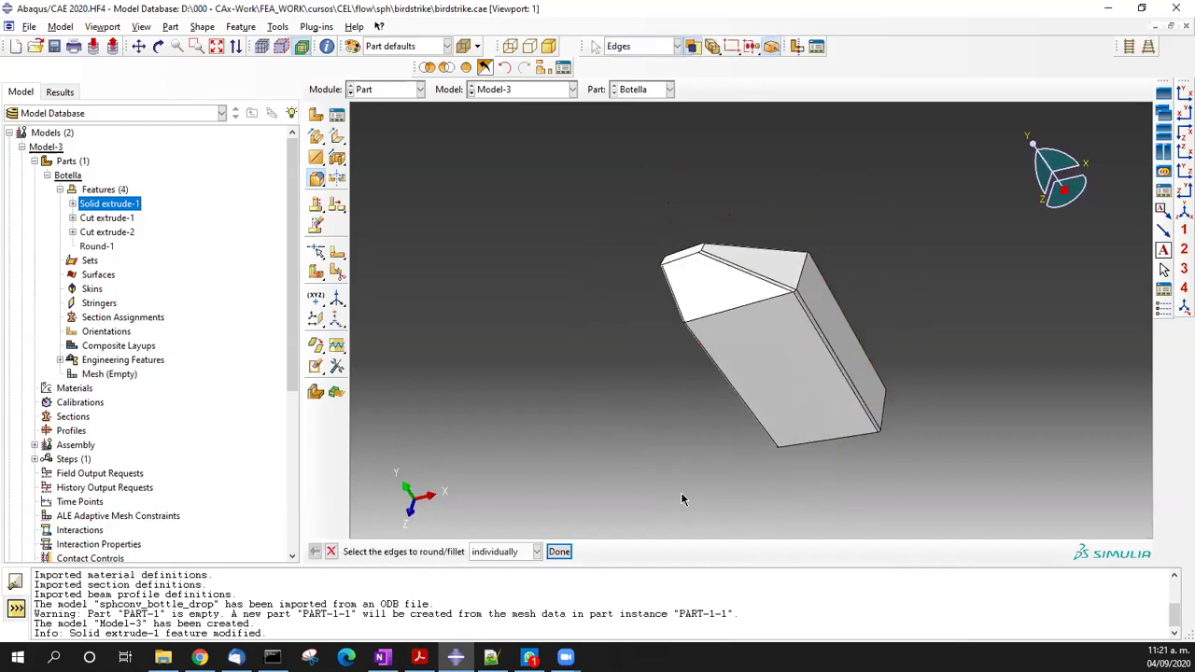
- Edit the radius of Round-1, trying 15 first and applying 10 instead
double_click(97, 247)
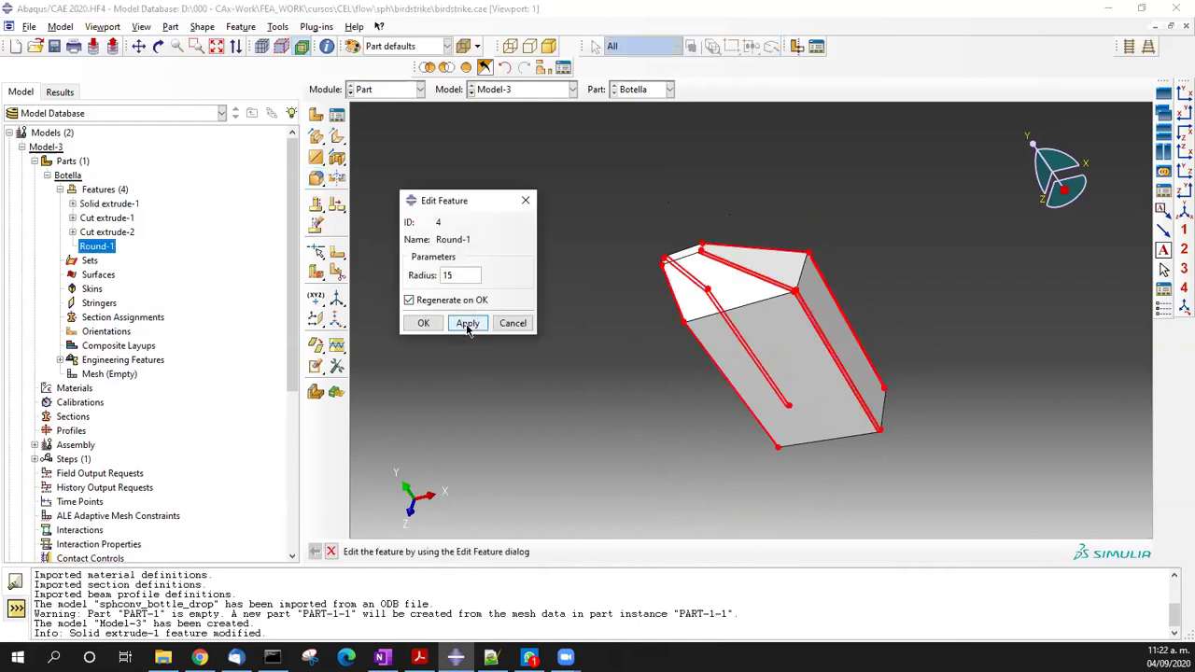
left_click(466, 323)
left_click(535, 385)
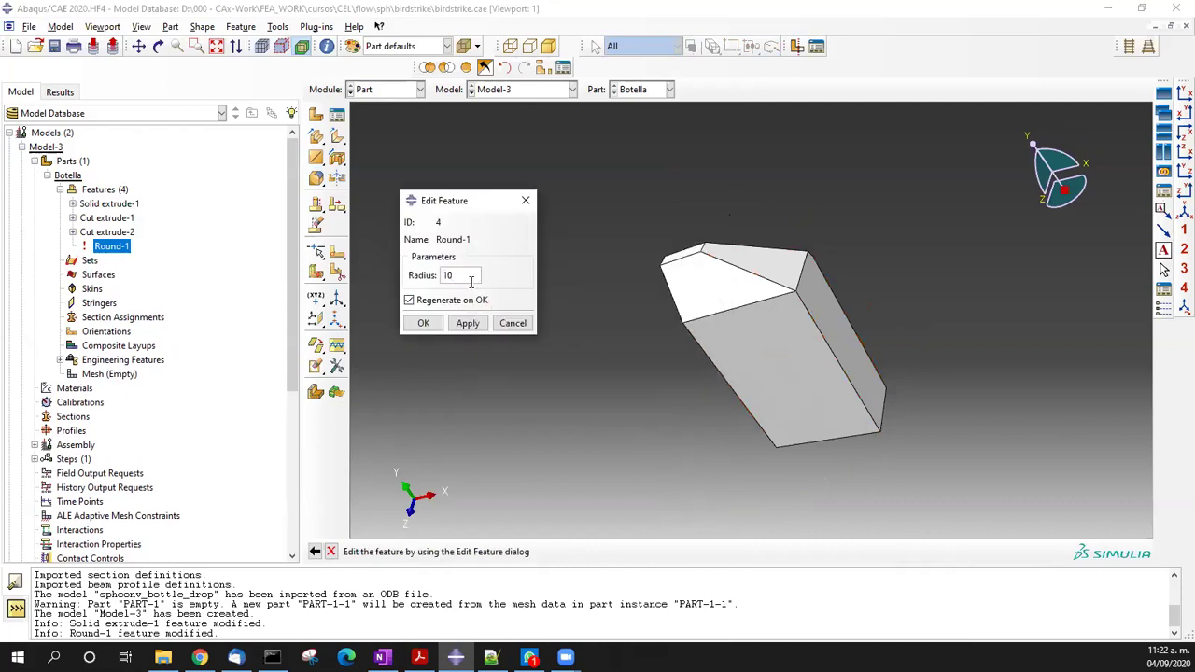
left_click(423, 323)
left_click_drag(734, 338, 837, 330, "ctrl+alt")
right_click_drag(837, 330, 827, 209, "ctrl+alt")
left_click_drag(715, 395, 789, 364, "ctrl+alt")
- Set the radius of Round-1 to 5
double_click(96, 247)
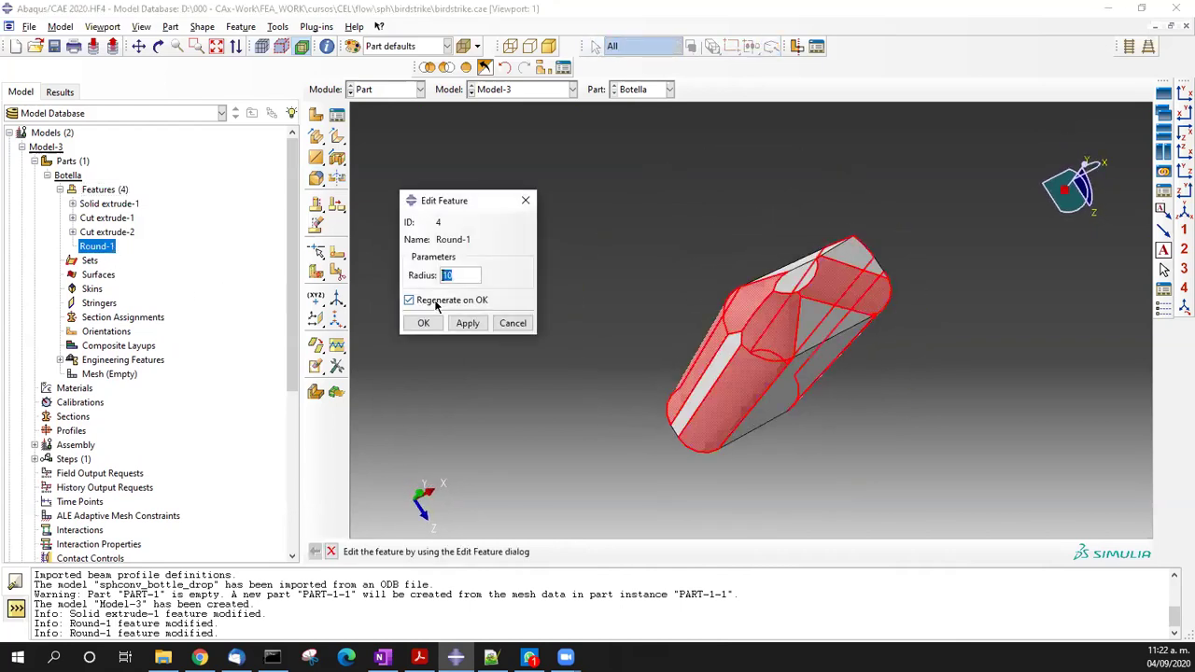
type("5")
left_click(467, 323)
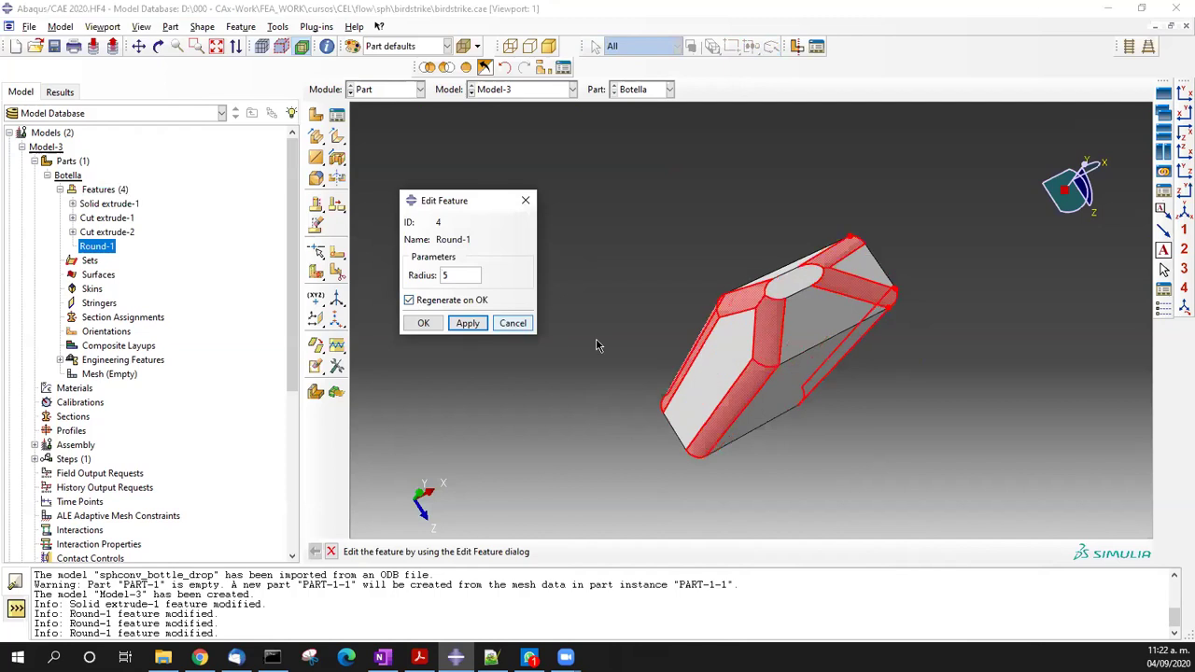
left_click_drag(832, 341, 774, 345, "ctrl+alt")
left_click(423, 325)
- Round the complete edge loop of the bottle's base with radius 1, selecting the edges by edge angle
left_click(316, 180)
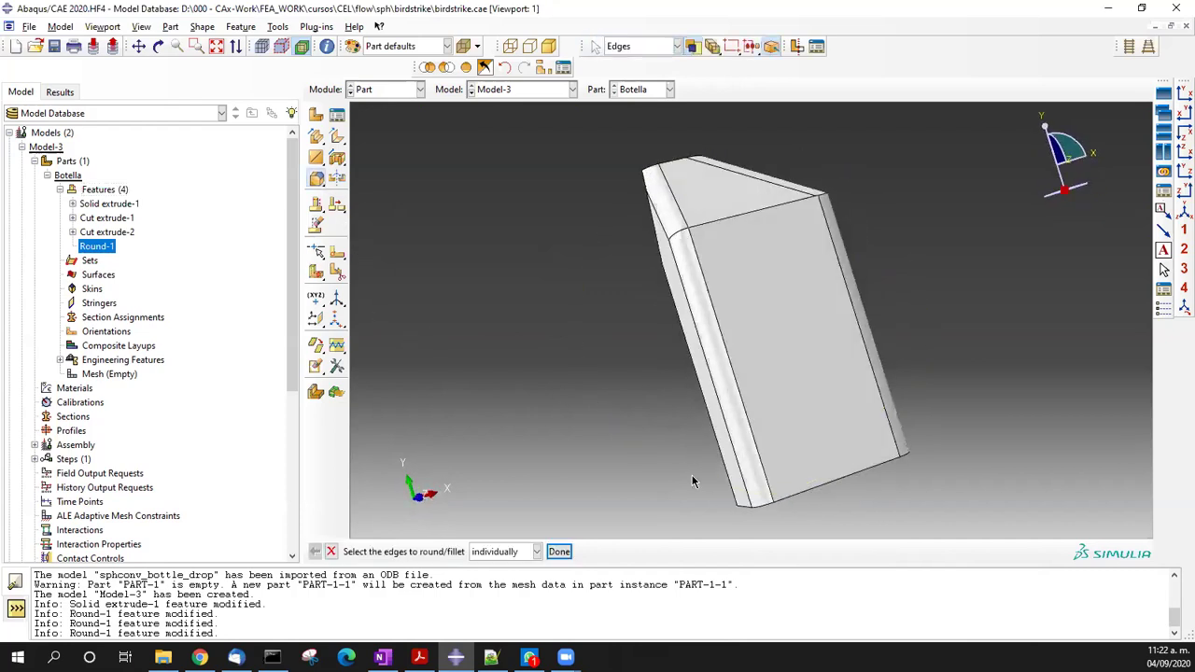
left_click(508, 551)
left_click(504, 579)
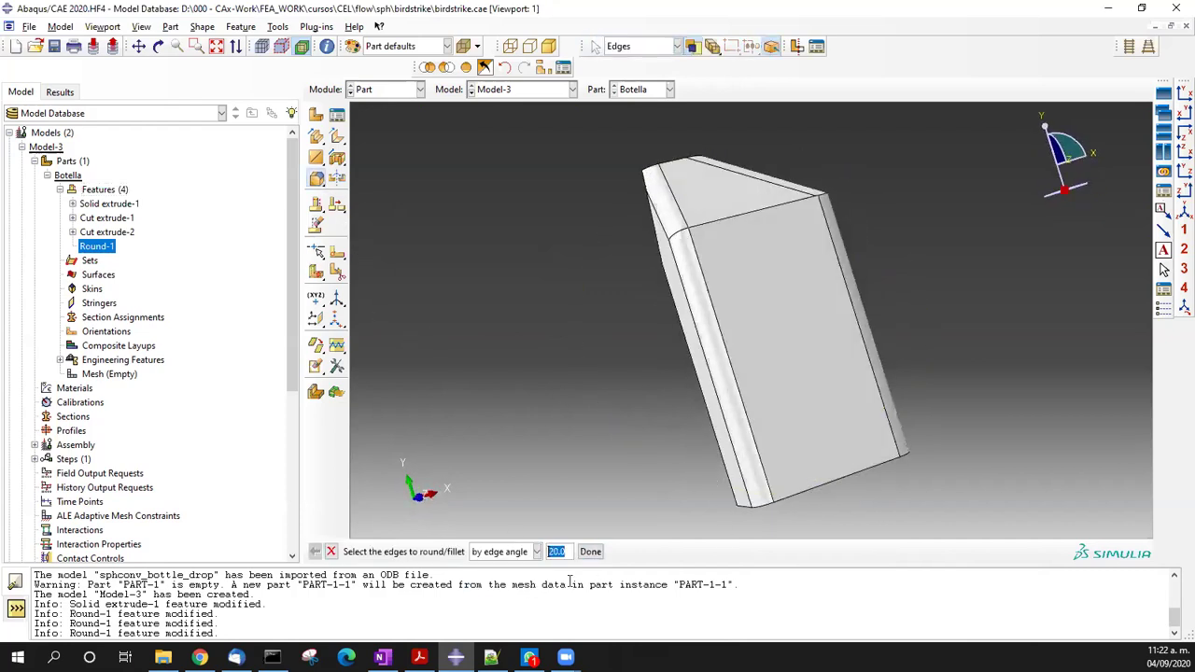
left_click(758, 513)
middle_click(741, 409)
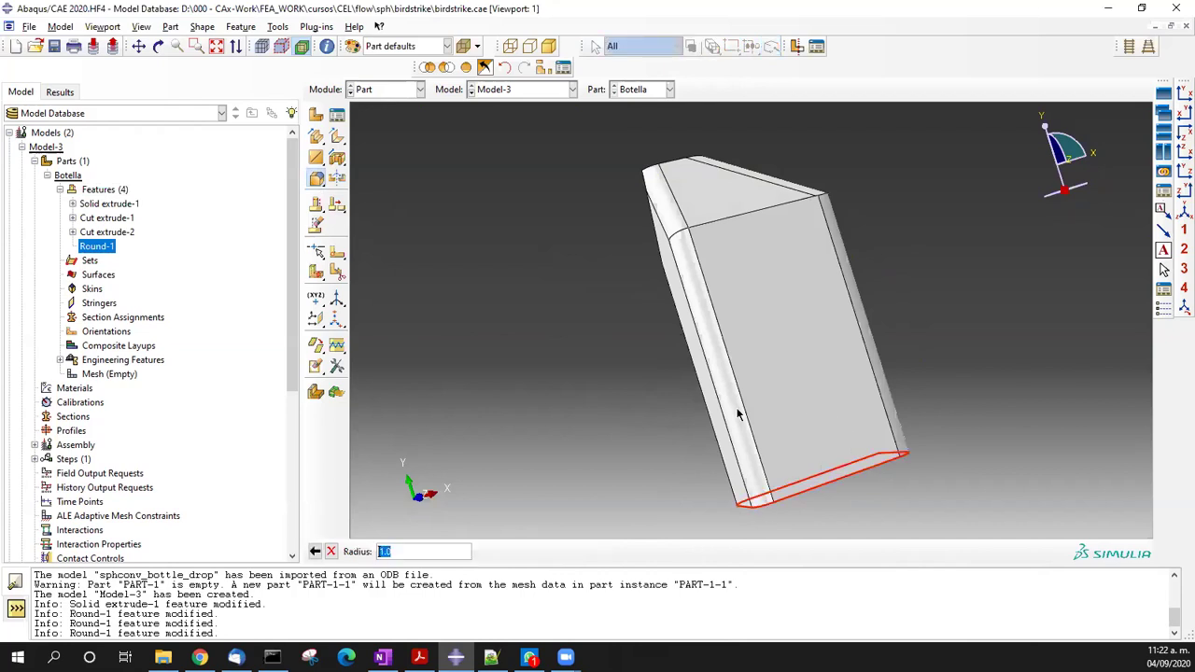
middle_click(764, 365)
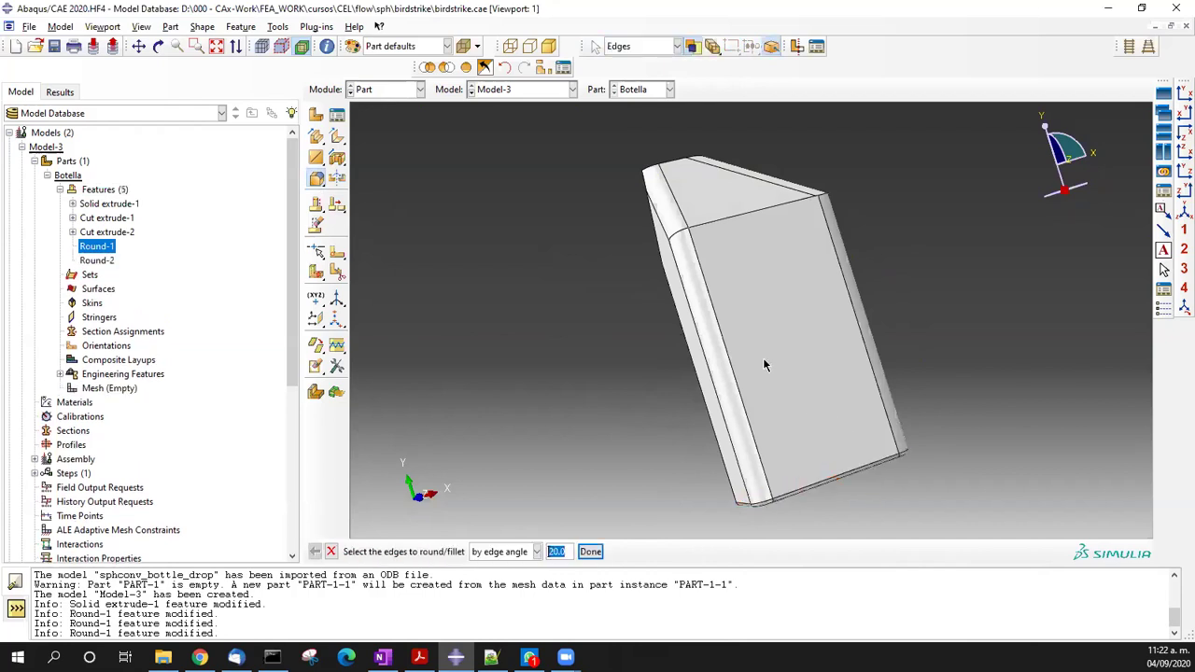
- Edit the base edge round Round-2 and change its radius
double_click(103, 261)
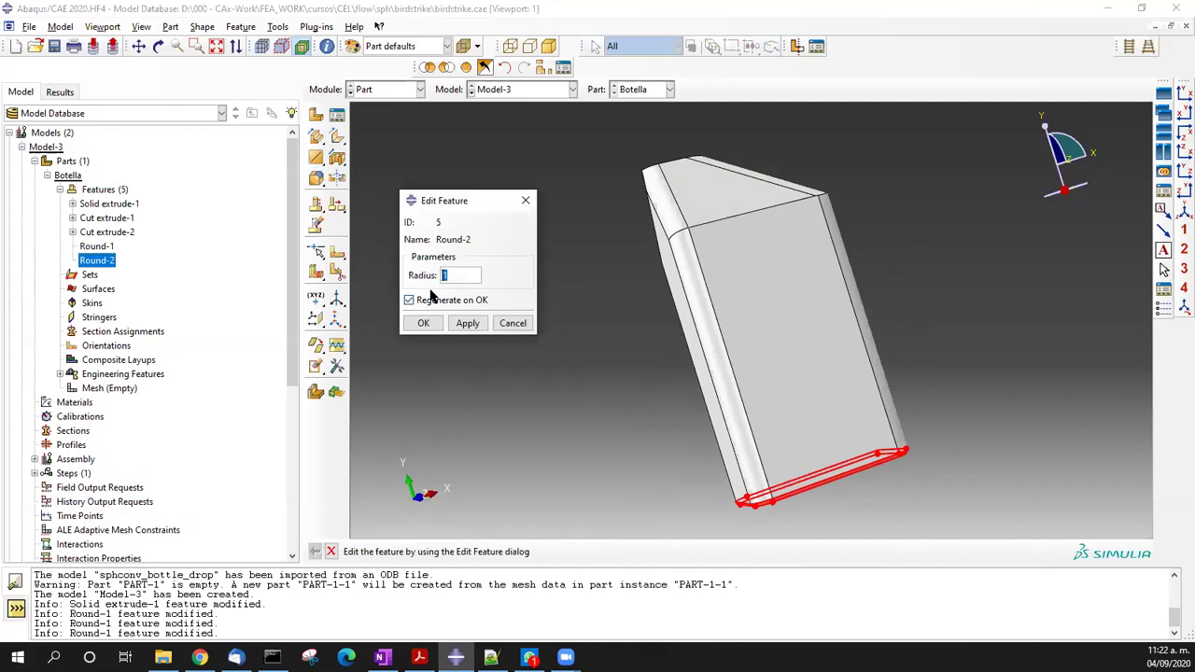
left_click(423, 323)
left_click_drag(766, 309, 720, 373, "ctrl+alt")
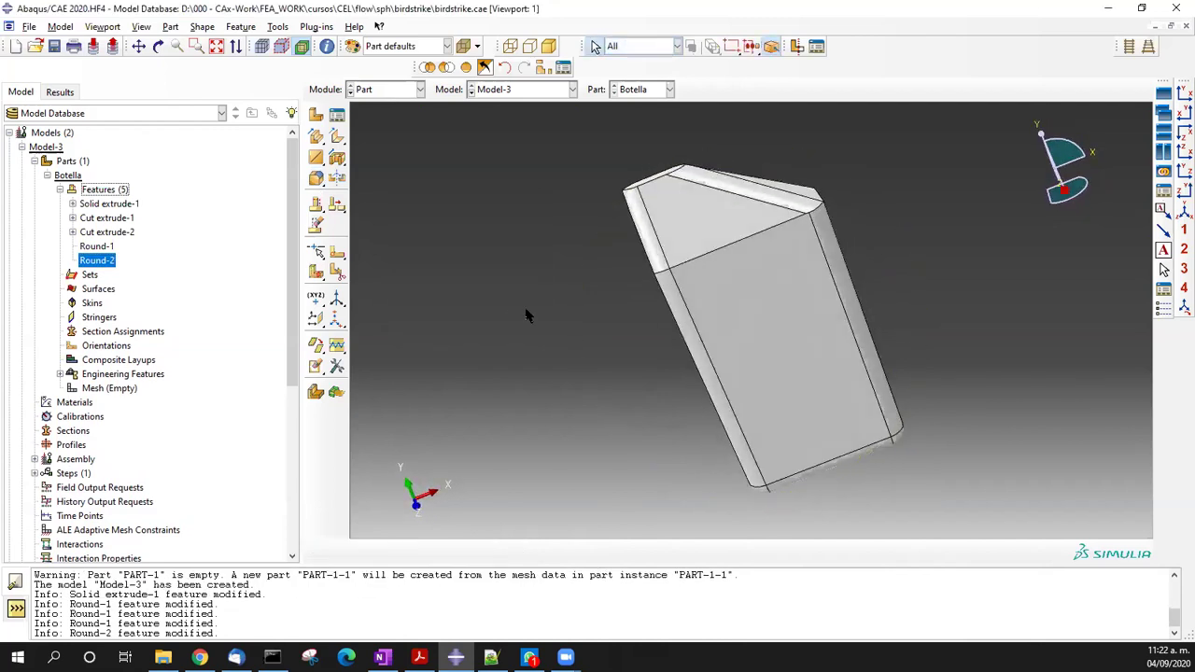
- Try to round the shoulder edges where the bottle's body meets the tapered top with radius 3, selecting them by edge angle
left_click(316, 178)
left_click(705, 265)
left_click_drag(745, 355, 847, 403, "ctrl+alt")
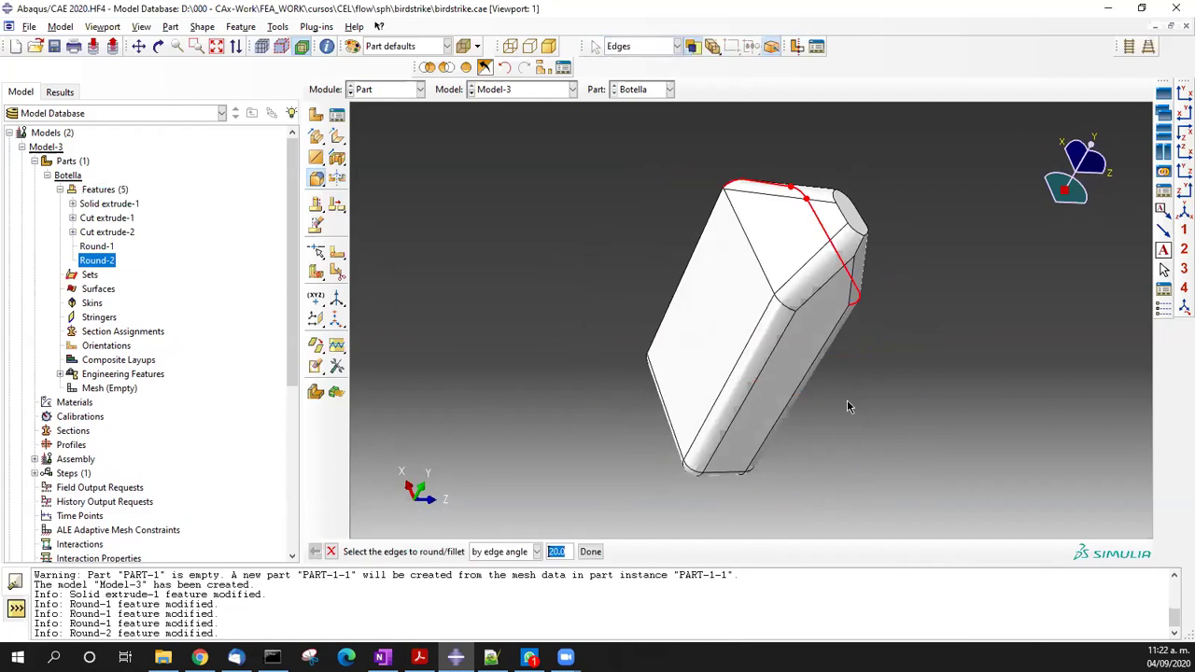
left_click(782, 304)
middle_click(747, 338)
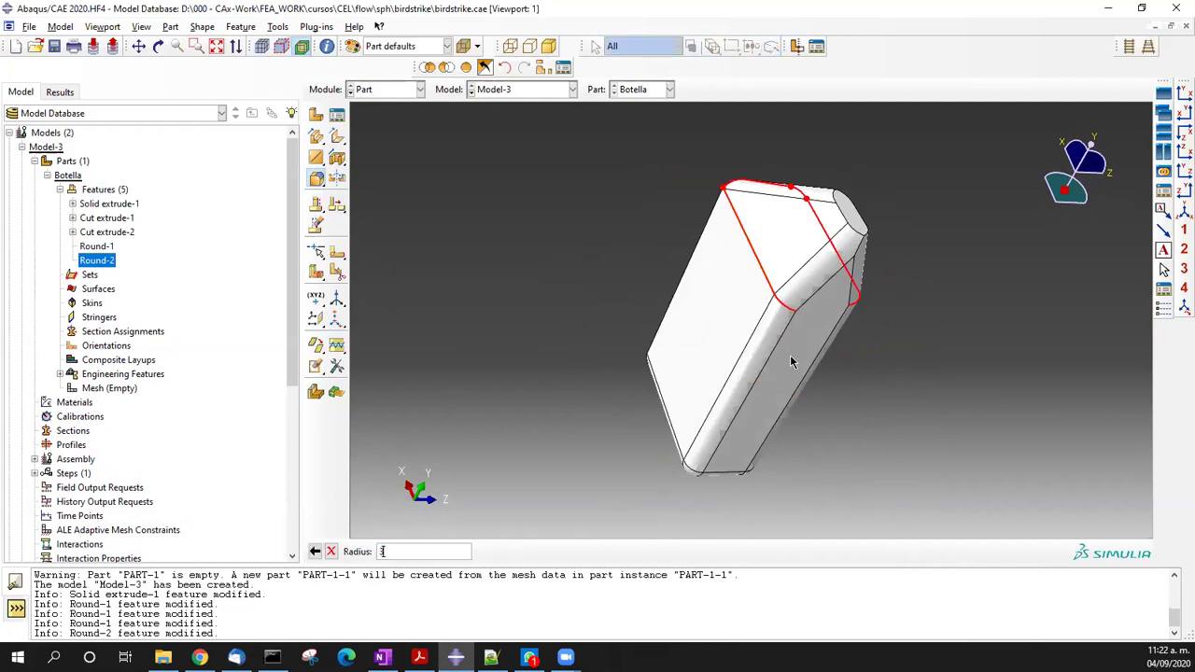
key("Return")
left_click(595, 346)
left_click_drag(681, 389, 833, 415, "ctrl+alt")
scroll(808, 289, "up", 5)
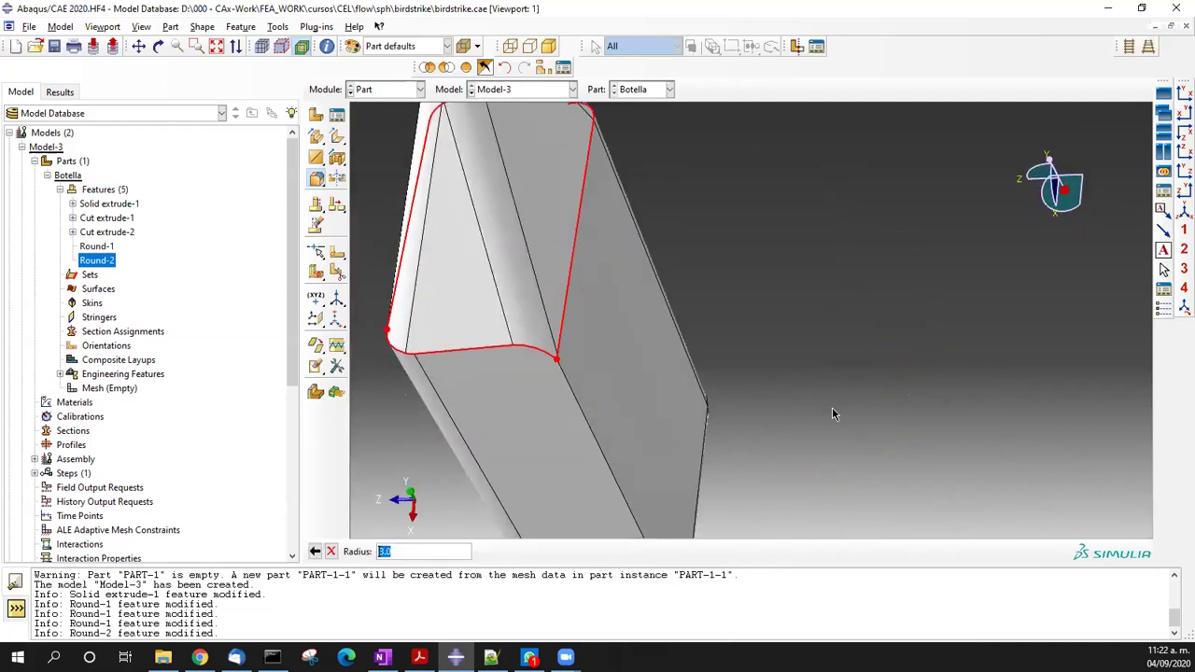
scroll(833, 414, "down", 5)
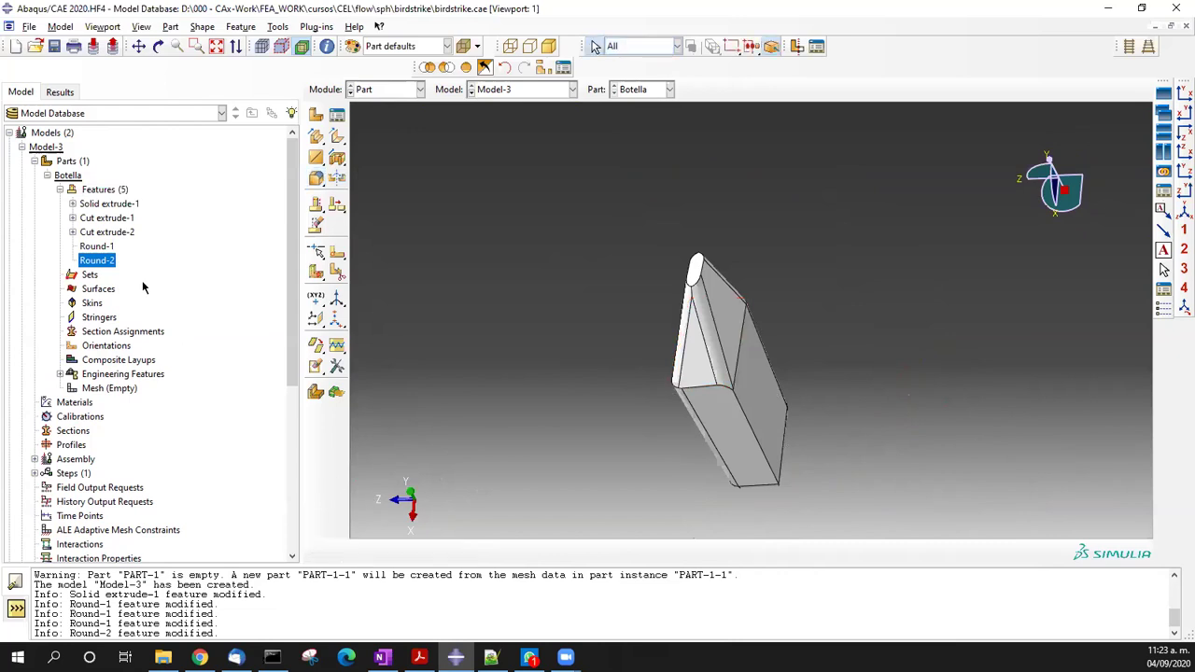
- Delete the features Round-1 and Round-2 from the bottle part
left_click(96, 246)
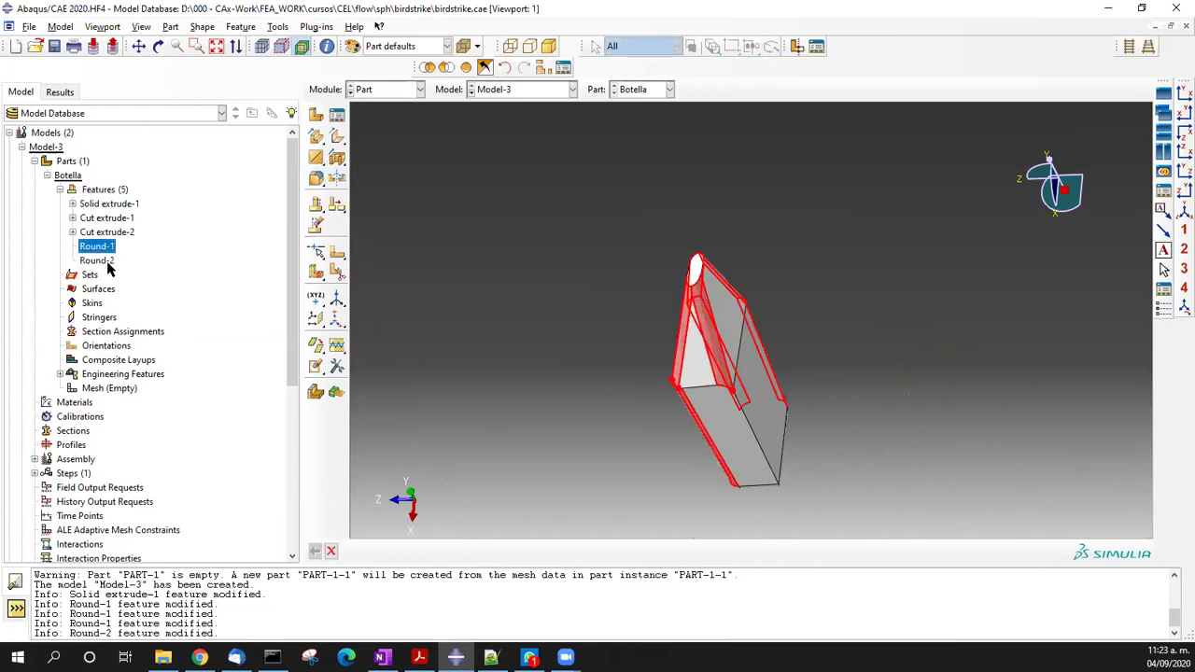
left_click(107, 267, "ctrl")
key("Delete")
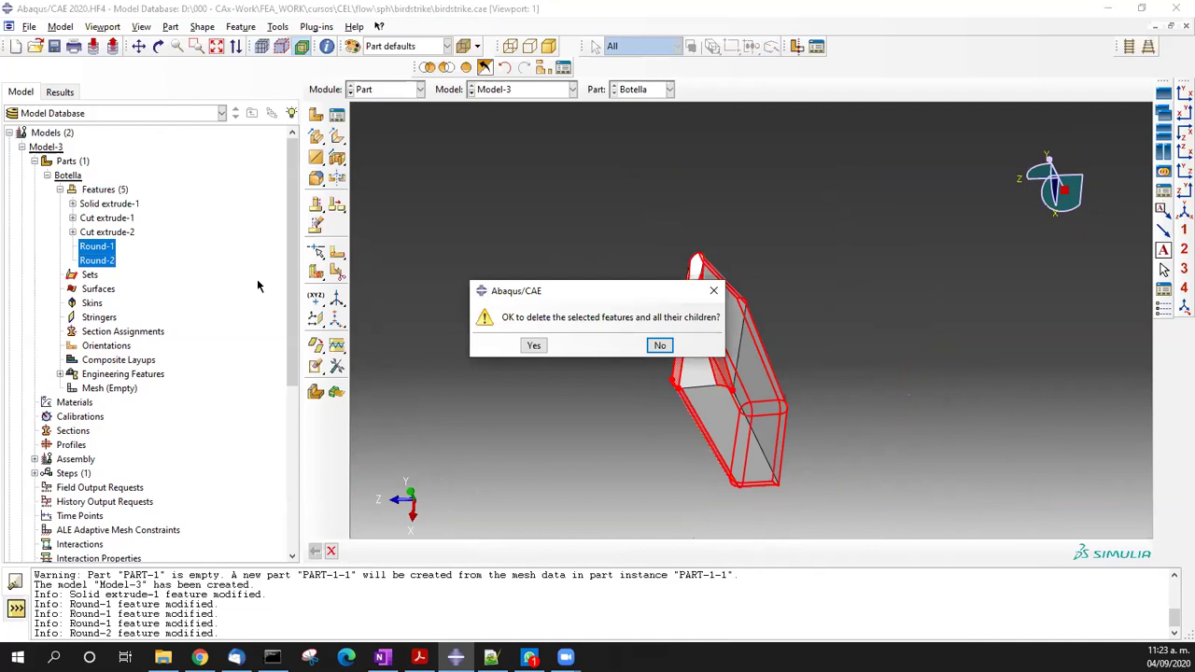
left_click(533, 345)
left_click_drag(781, 355, 720, 273, "ctrl+alt")
left_click_drag(513, 312, 513, 308, "ctrl+alt")
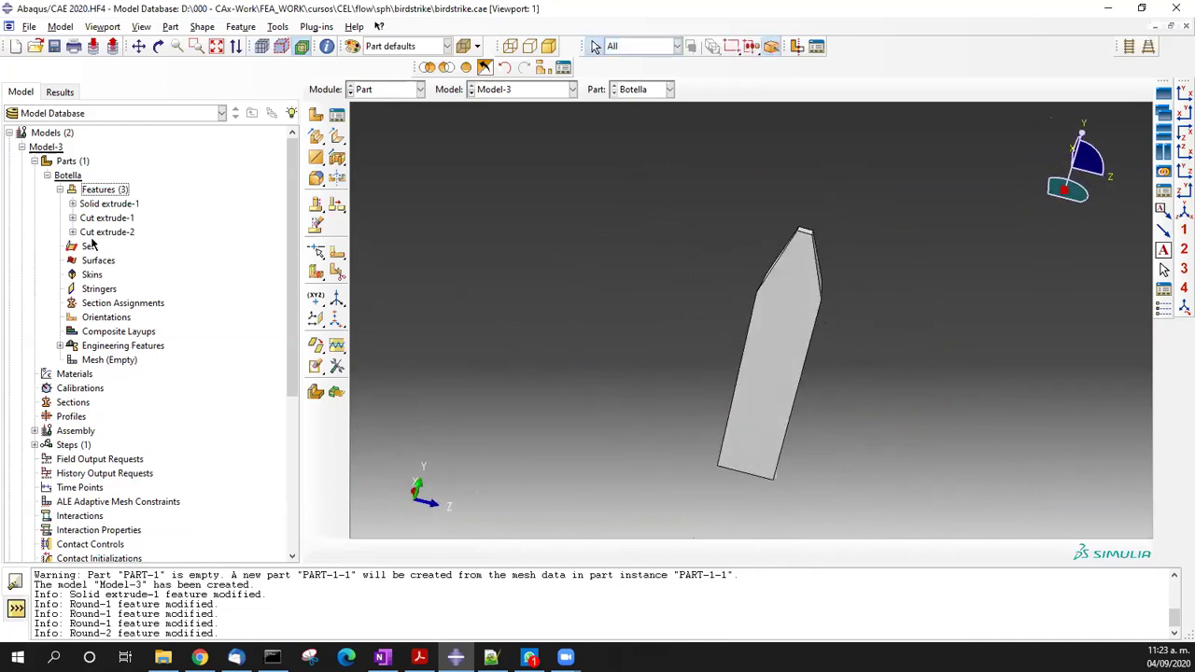
double_click(108, 231)
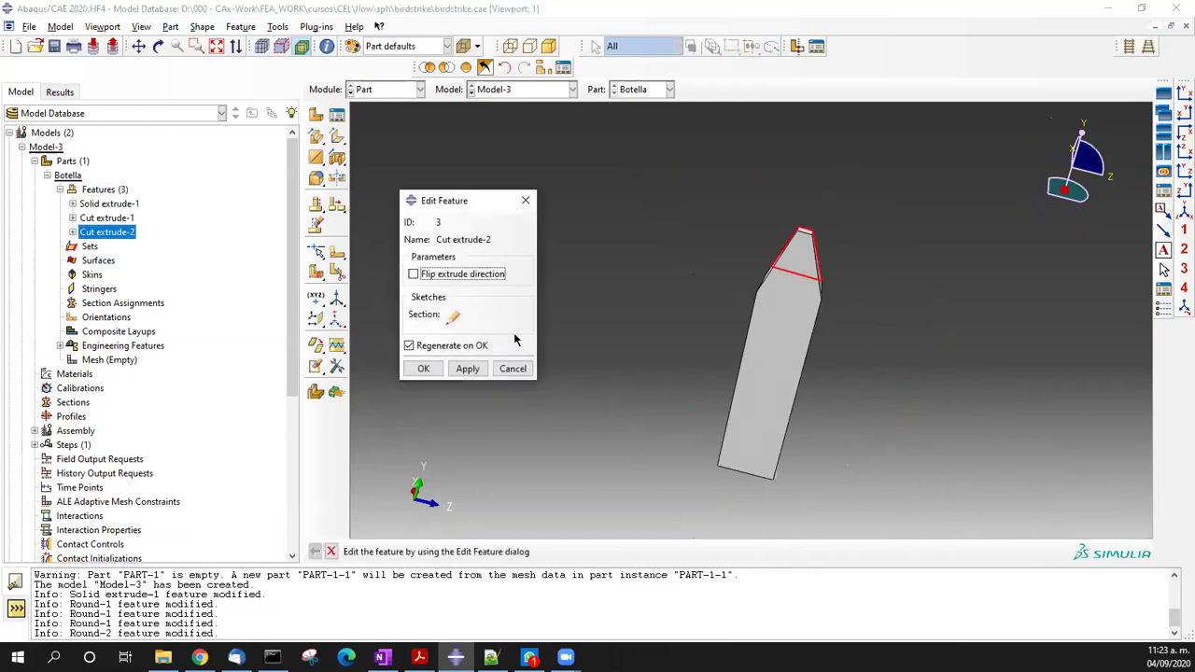
left_click(453, 317)
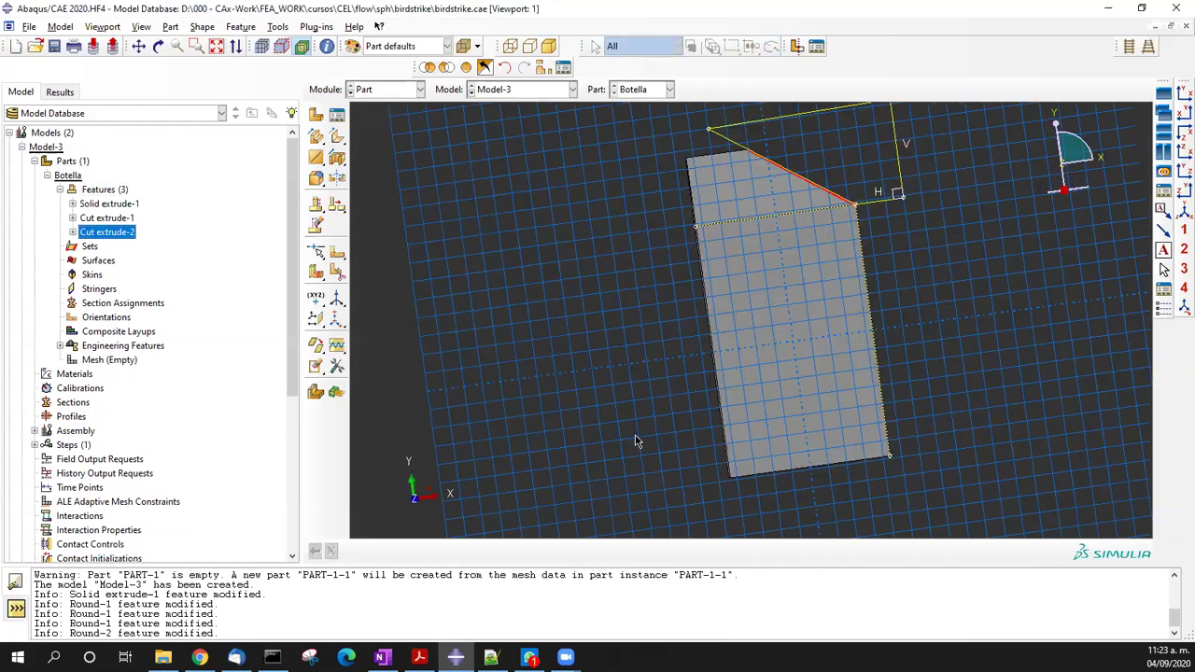
left_click(449, 553)
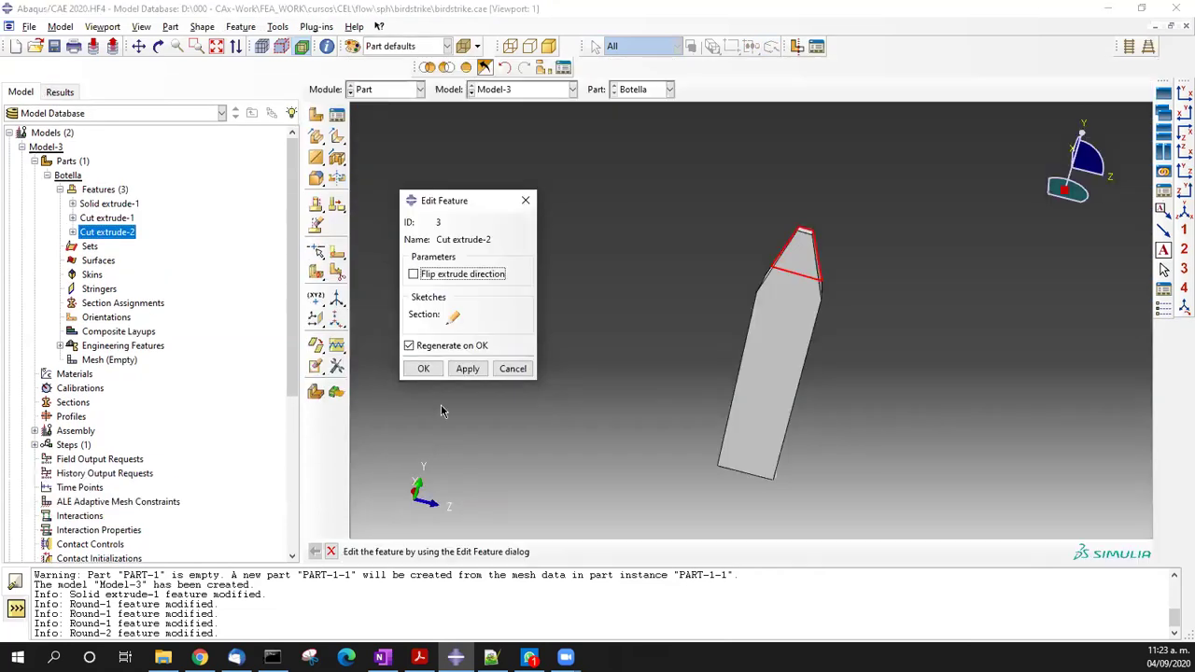
left_click(421, 445)
- Edit the section sketch of Cut extrude-1 and dimension the angle between the +Z slanted line and its base line as 110°
double_click(124, 219)
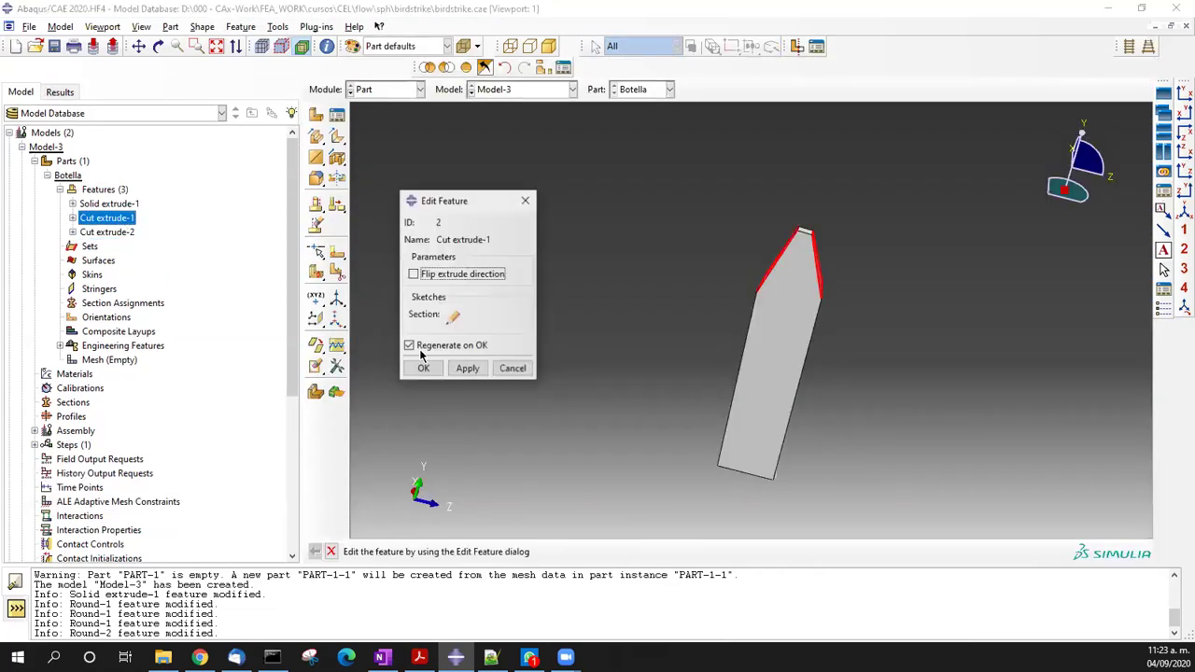
left_click(454, 317)
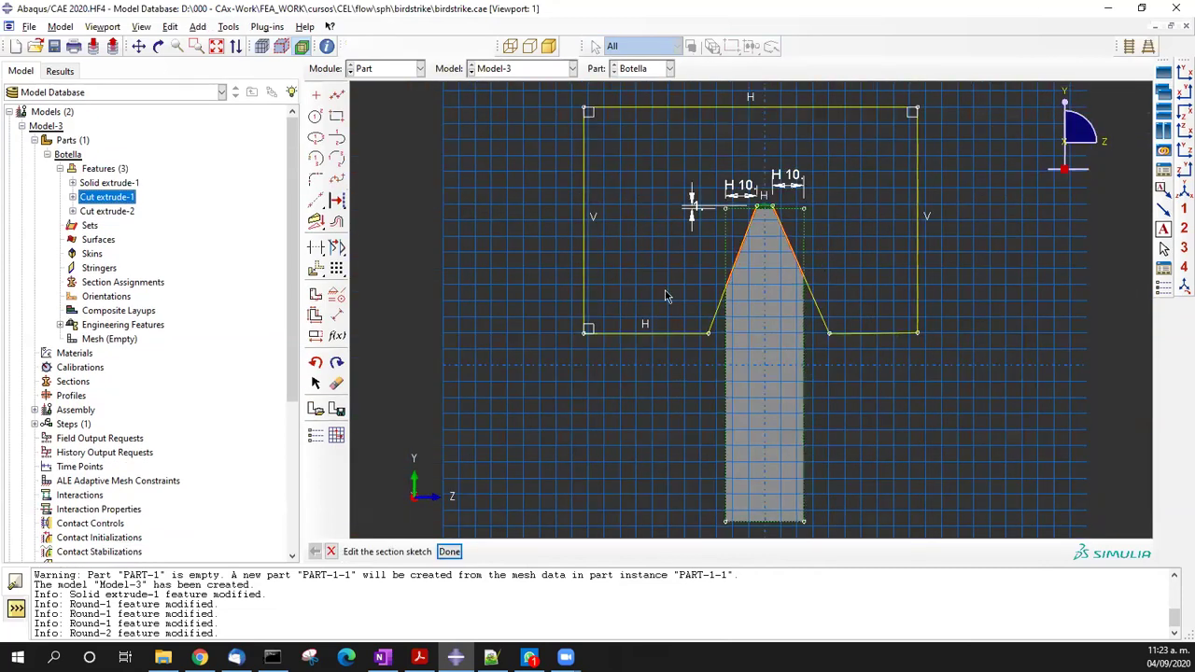
left_click(338, 316)
left_click(825, 322)
left_click(852, 336)
left_click(852, 315)
type("110")
key("Return")
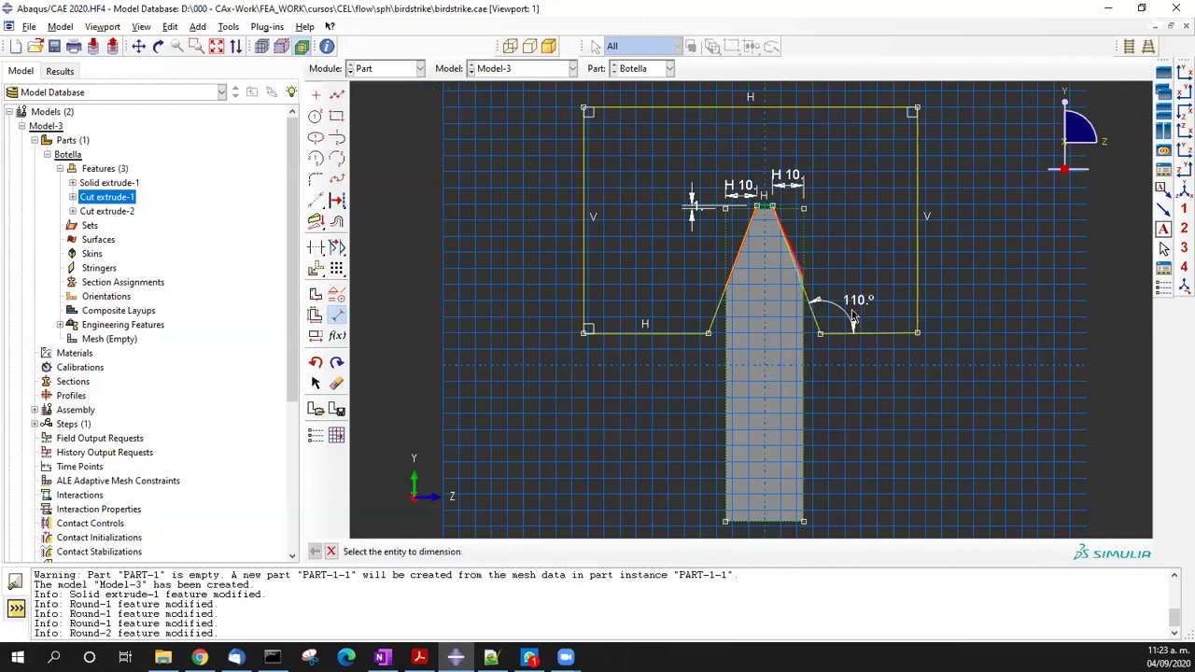
- Dimension the angle between the -Z slanted line and its base line as 110°
left_click(698, 333)
left_click(714, 319)
left_click(682, 306)
type("110")
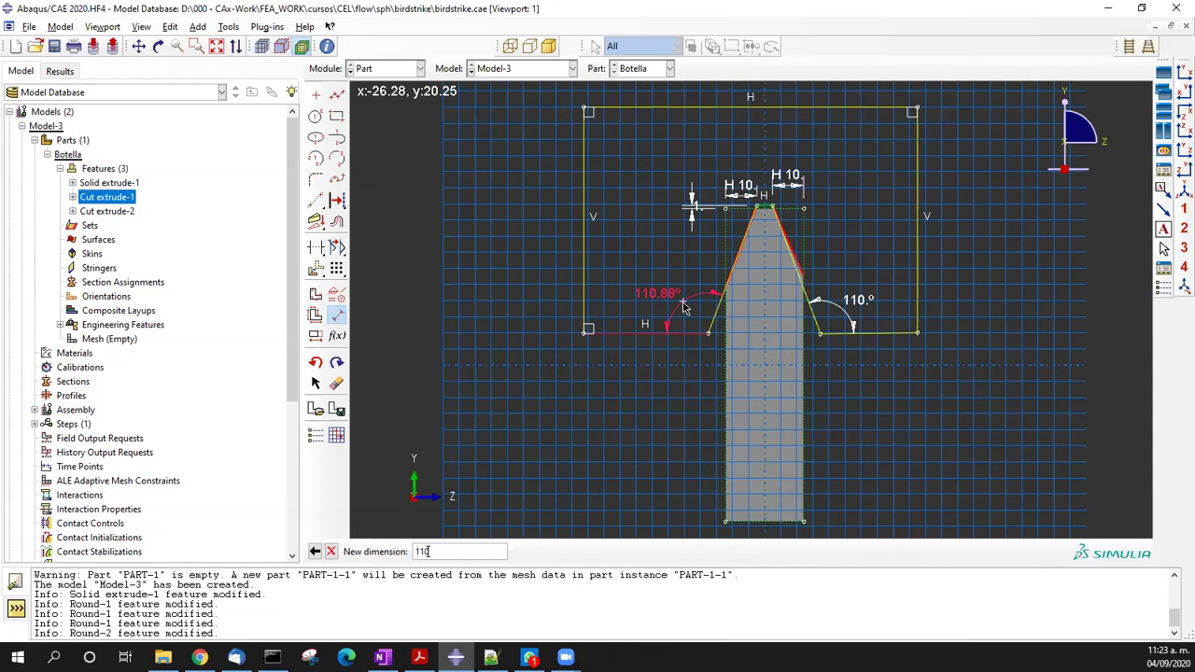
key("Return")
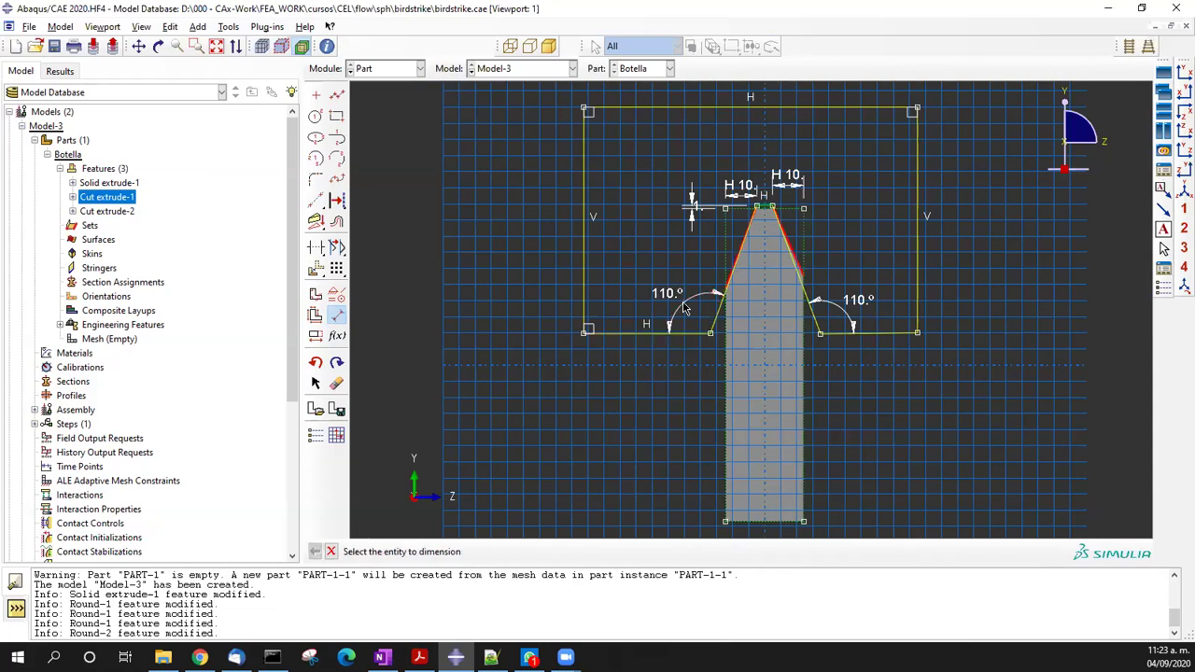
scroll(834, 236, "down", 1)
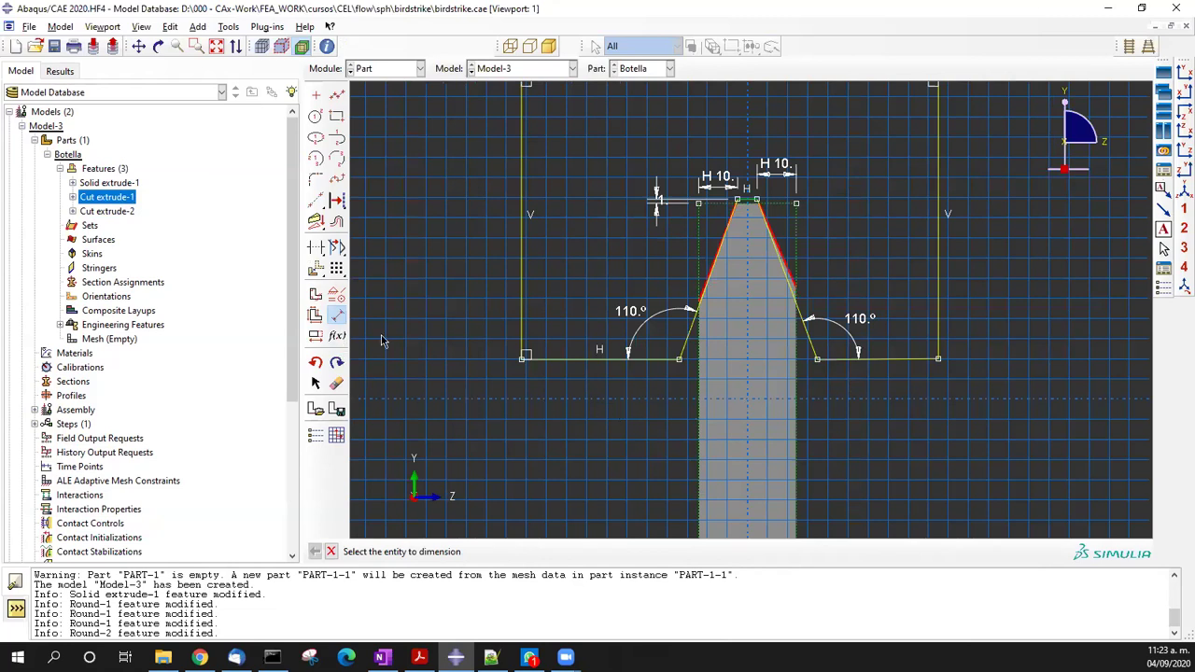
left_click(616, 361)
left_click(851, 362)
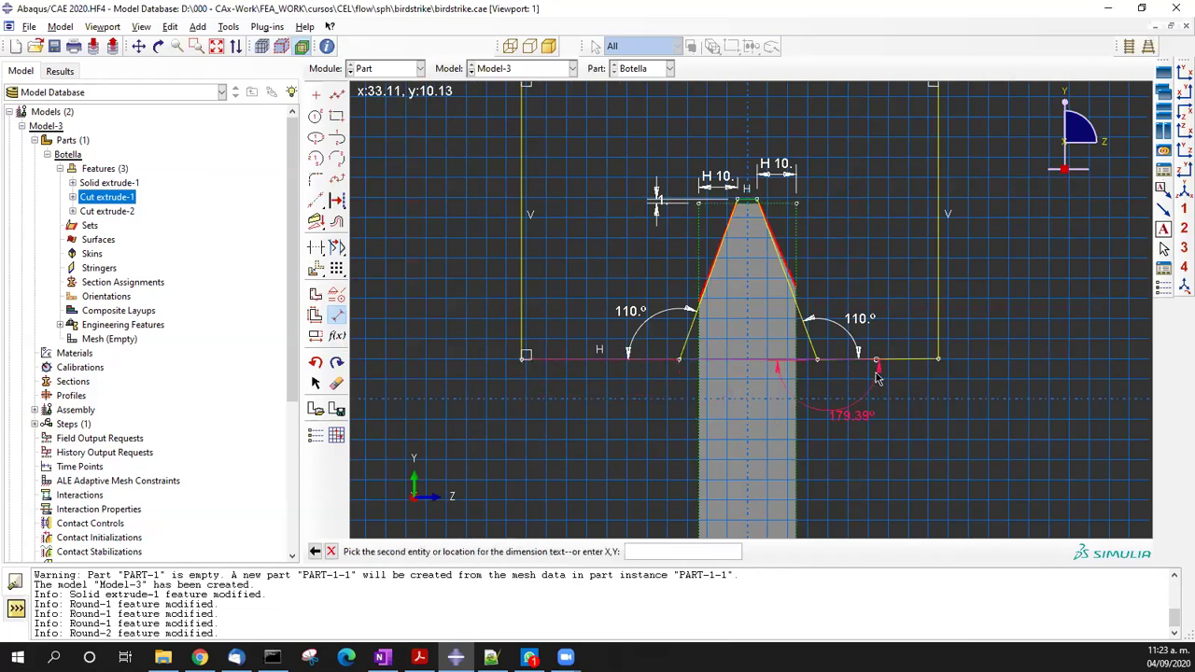
right_click(805, 422)
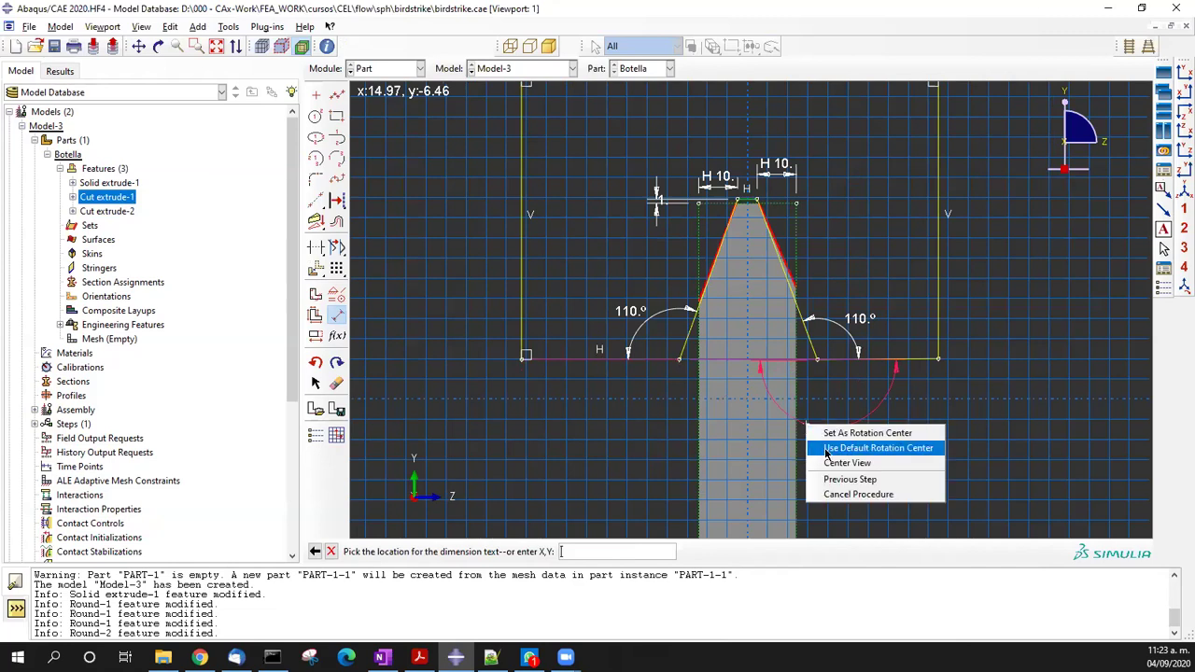
key("Escape")
key("Escape")
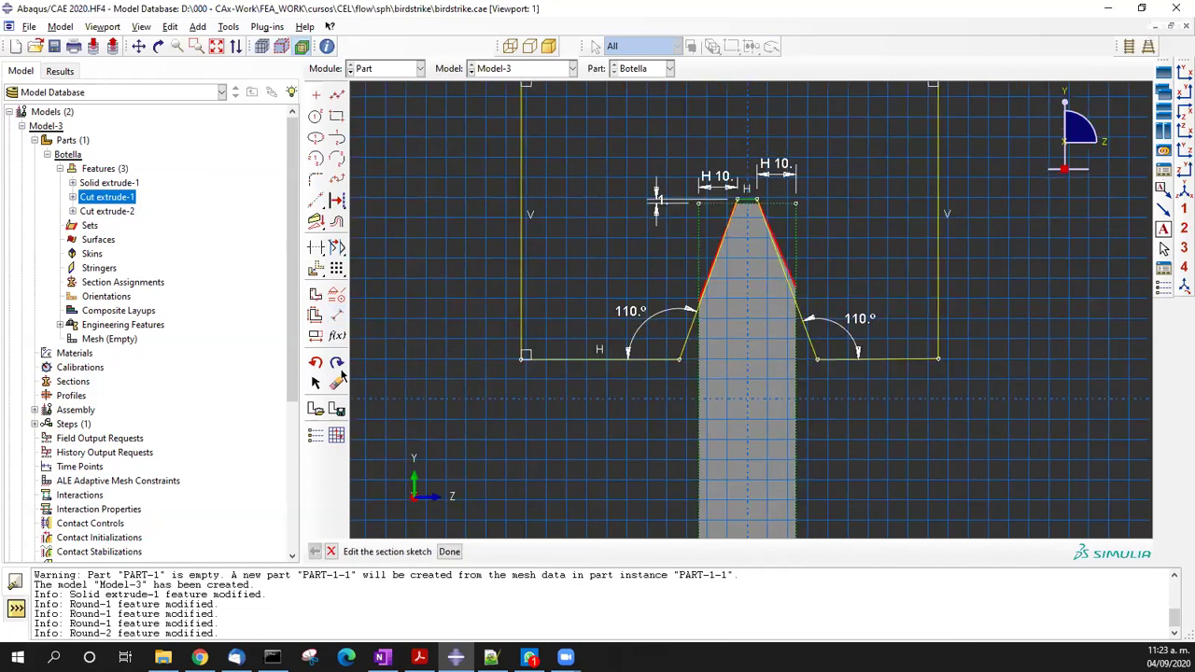
scroll(808, 303, "down", 3)
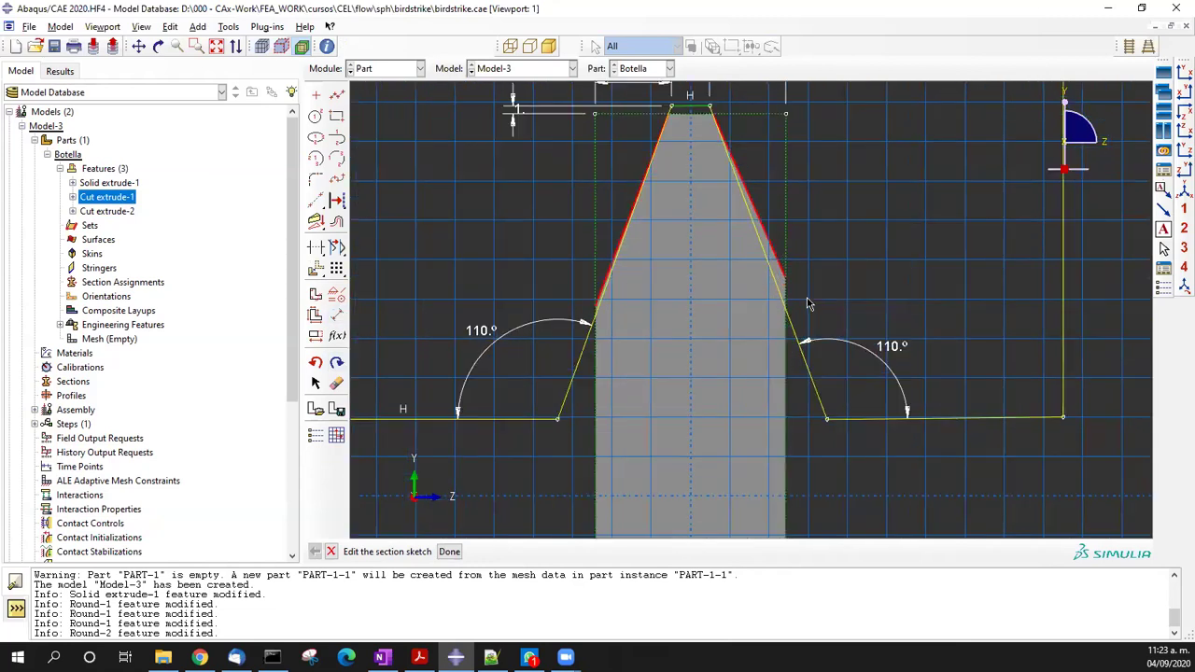
- Finish the section sketch with the two 110° angles and apply the changes to Cut extrude-1
middle_click(808, 318)
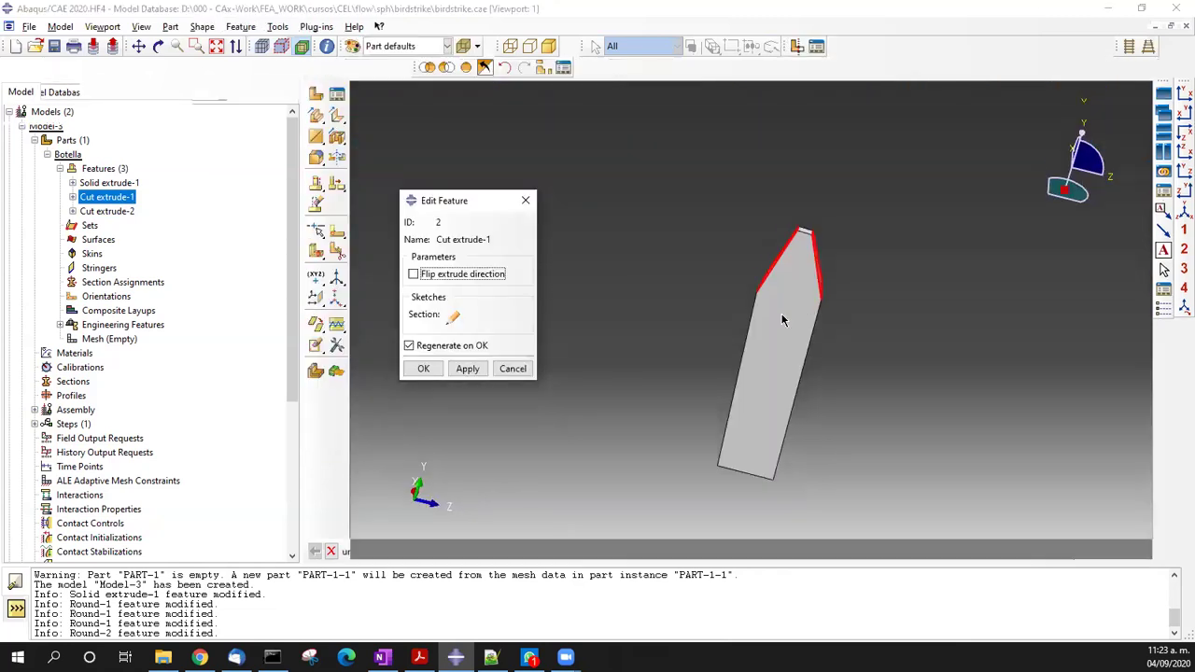
left_click(425, 369)
left_click_drag(841, 318, 516, 270)
key("Escape")
left_click(316, 180)
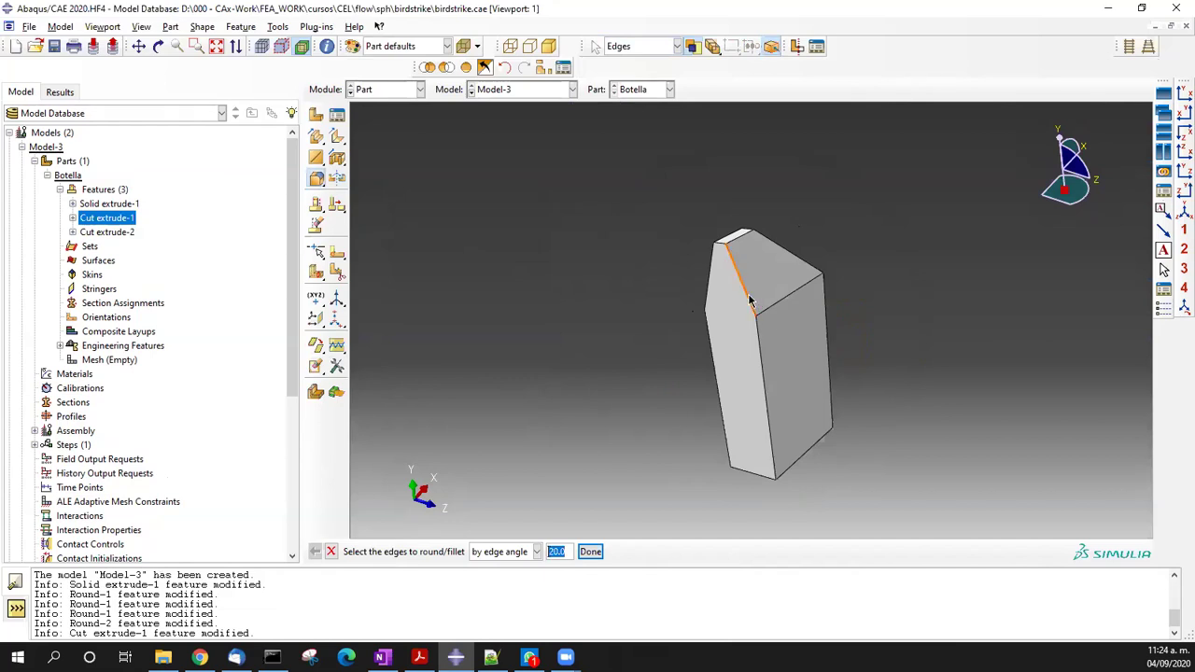
left_click(707, 289, "shift")
left_click_drag(786, 258, 776, 296, "ctrl+alt")
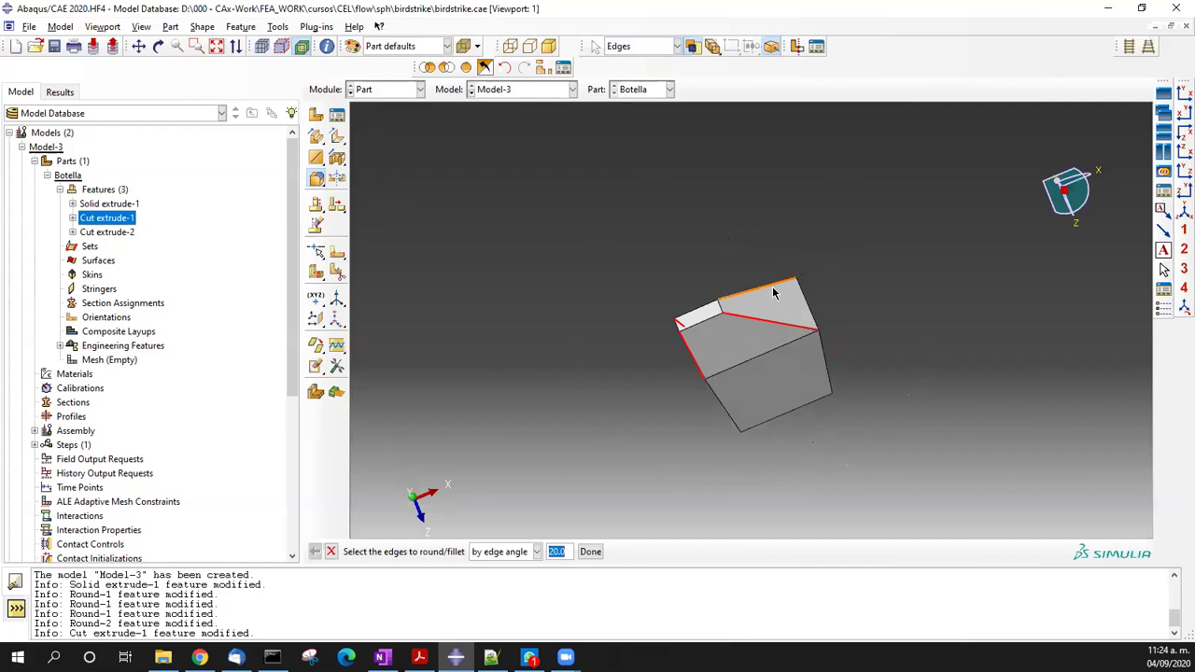
left_click_drag(879, 347, 793, 313, "ctrl+alt")
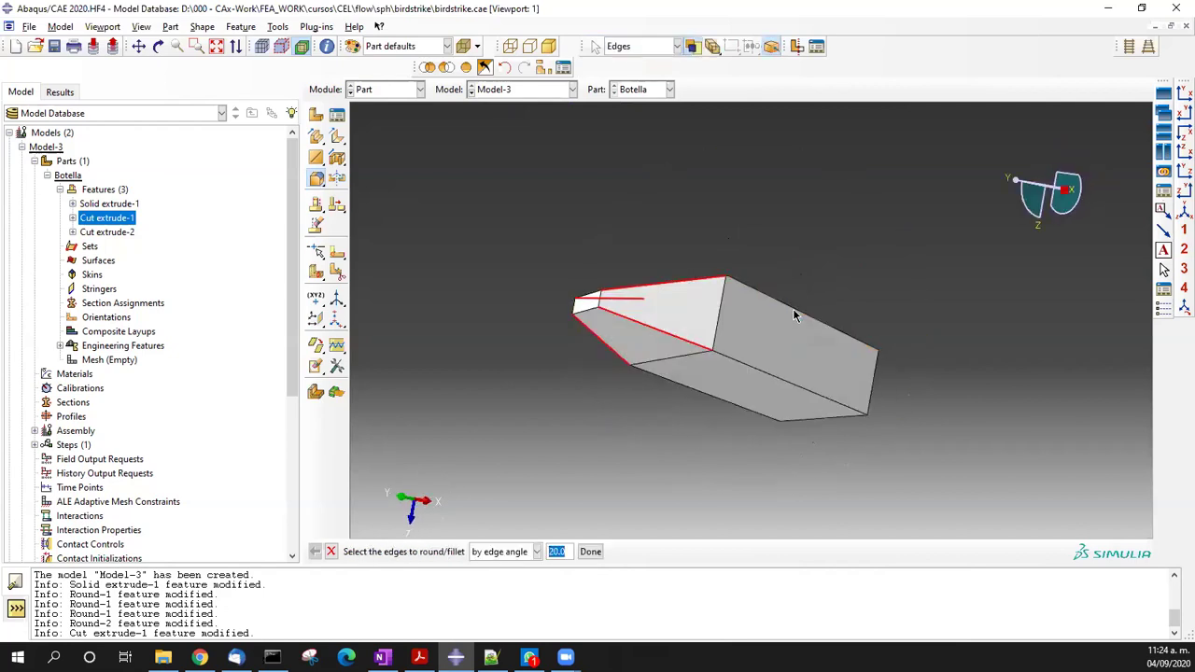
left_click(786, 383, "shift")
left_click_drag(785, 383, 863, 318, "ctrl+alt")
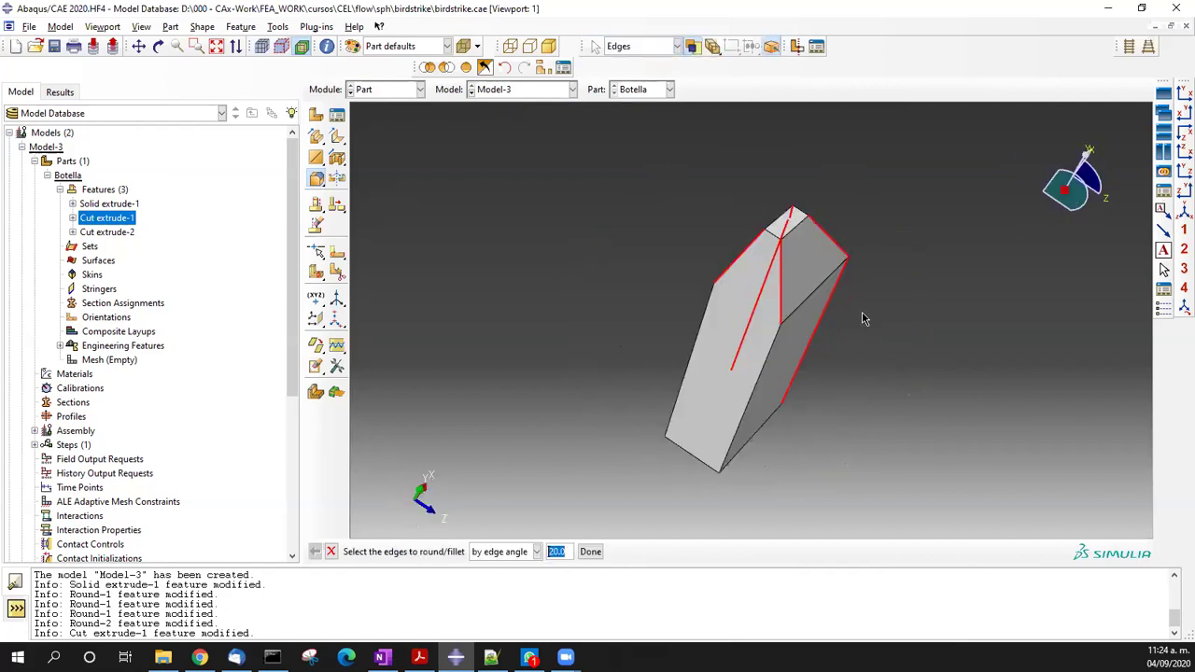
left_click(752, 392, "shift")
left_click(692, 372, "shift")
left_click_drag(727, 414, 776, 256, "ctrl+alt")
scroll(776, 244, "up", 5)
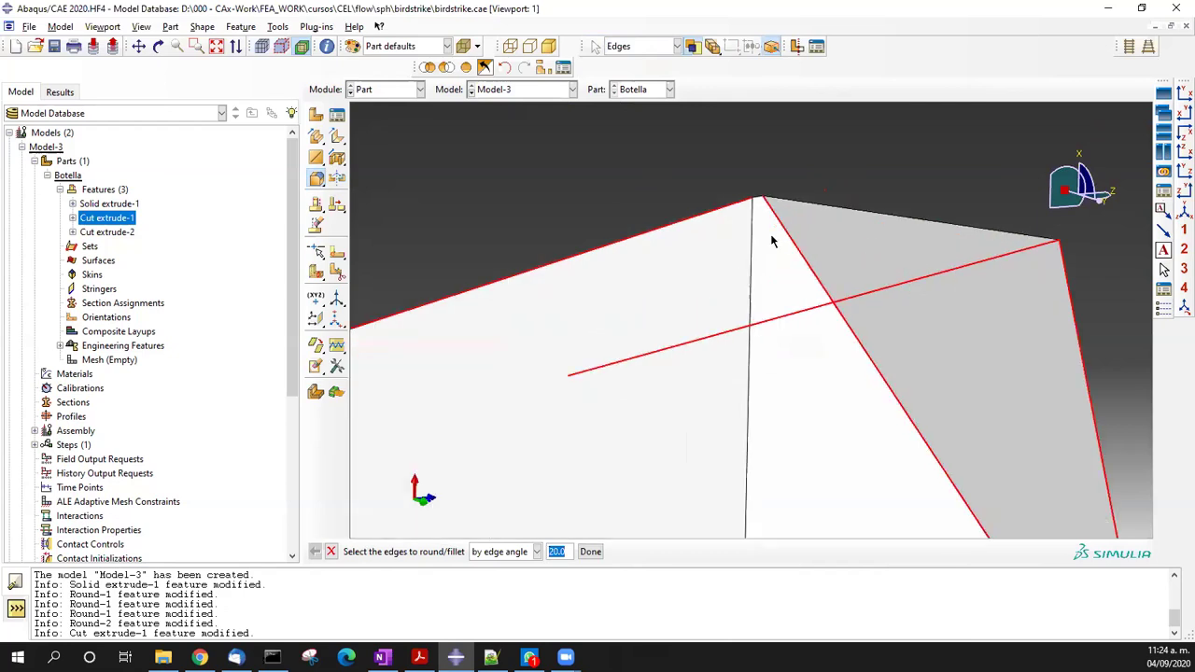
left_click_drag(816, 215, 689, 319, "ctrl+alt")
scroll(867, 371, "down", 3)
left_click_drag(867, 370, 789, 270, "ctrl+alt")
scroll(789, 270, "down", 4)
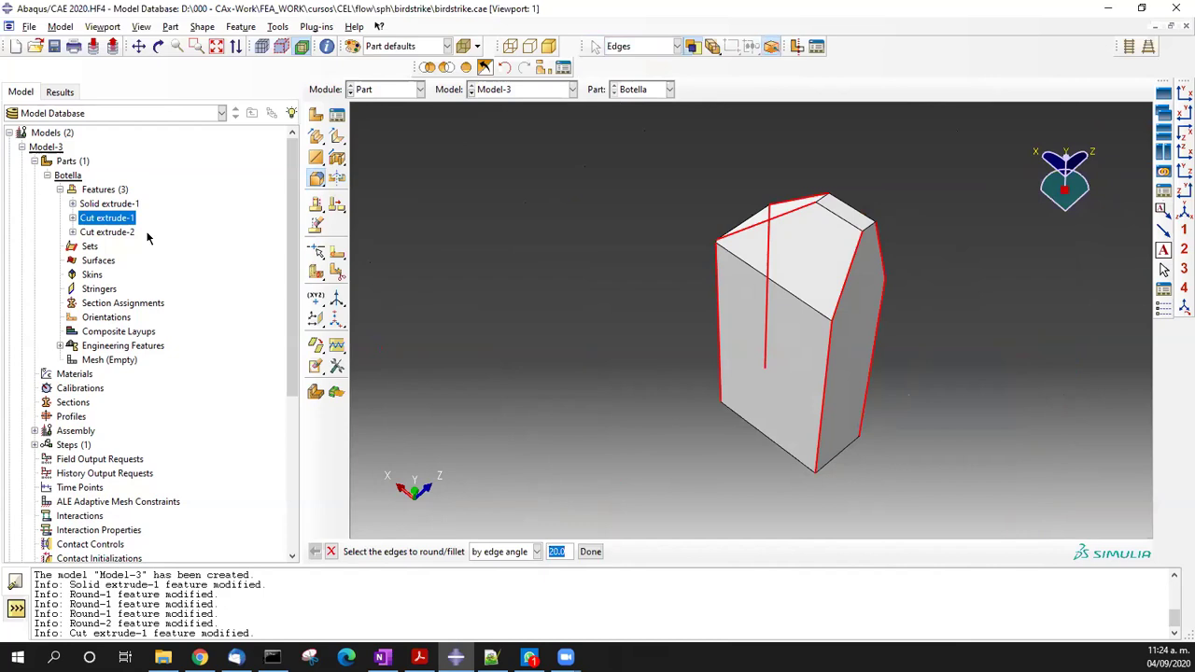
- Reopen the section sketch of Cut extrude-1 and apply a Horizontal constraint to the +Z base line
double_click(117, 221)
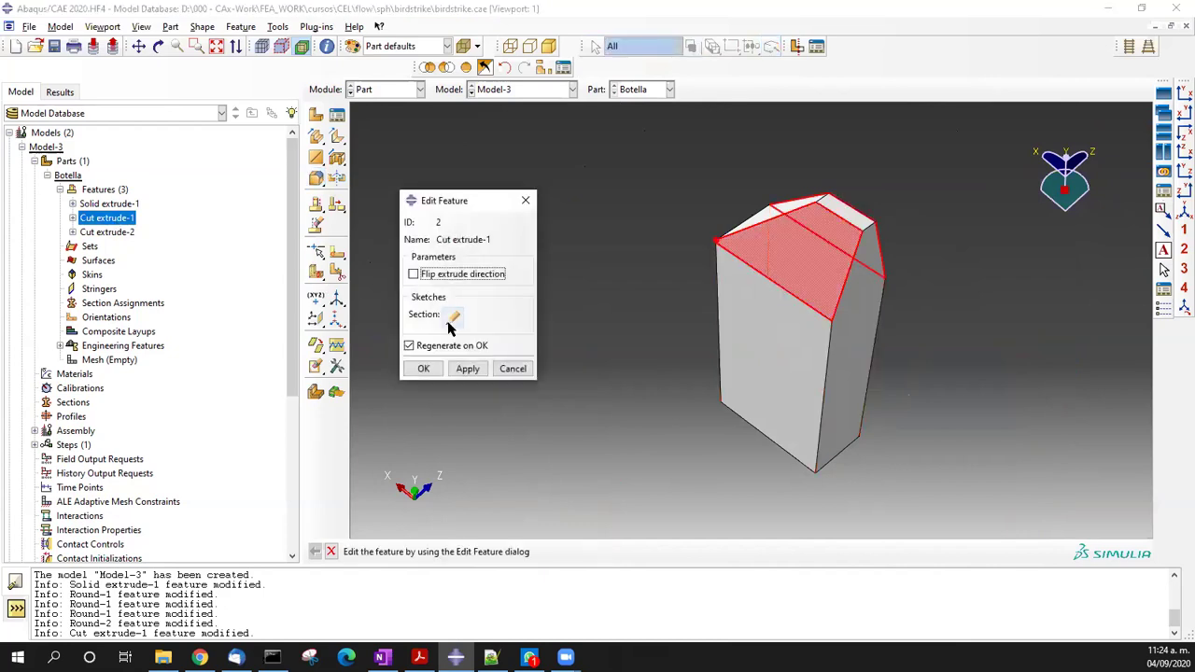
left_click(453, 316)
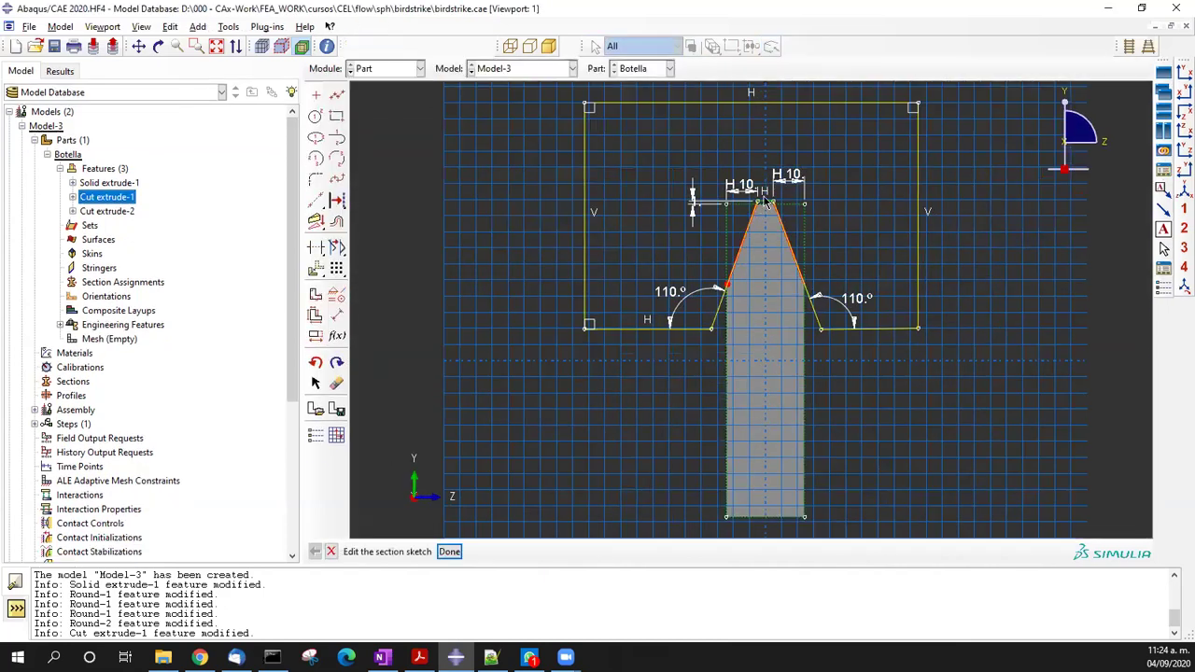
scroll(765, 201, "down", 3)
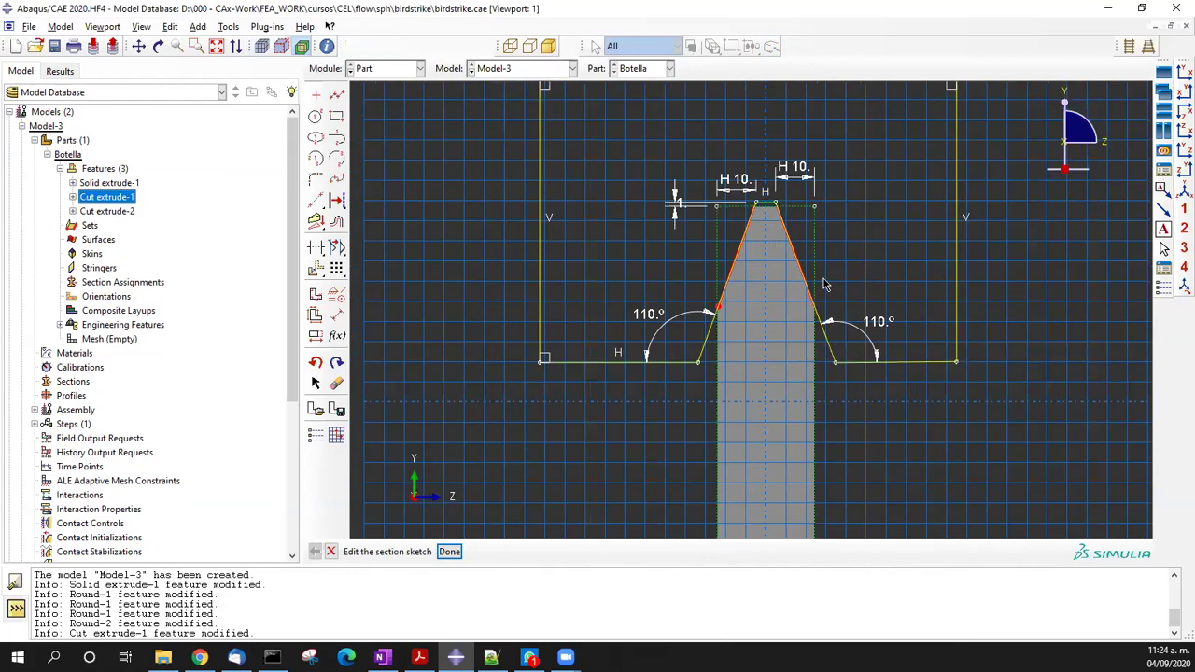
scroll(794, 350, "down", 1)
scroll(795, 351, "up", 2)
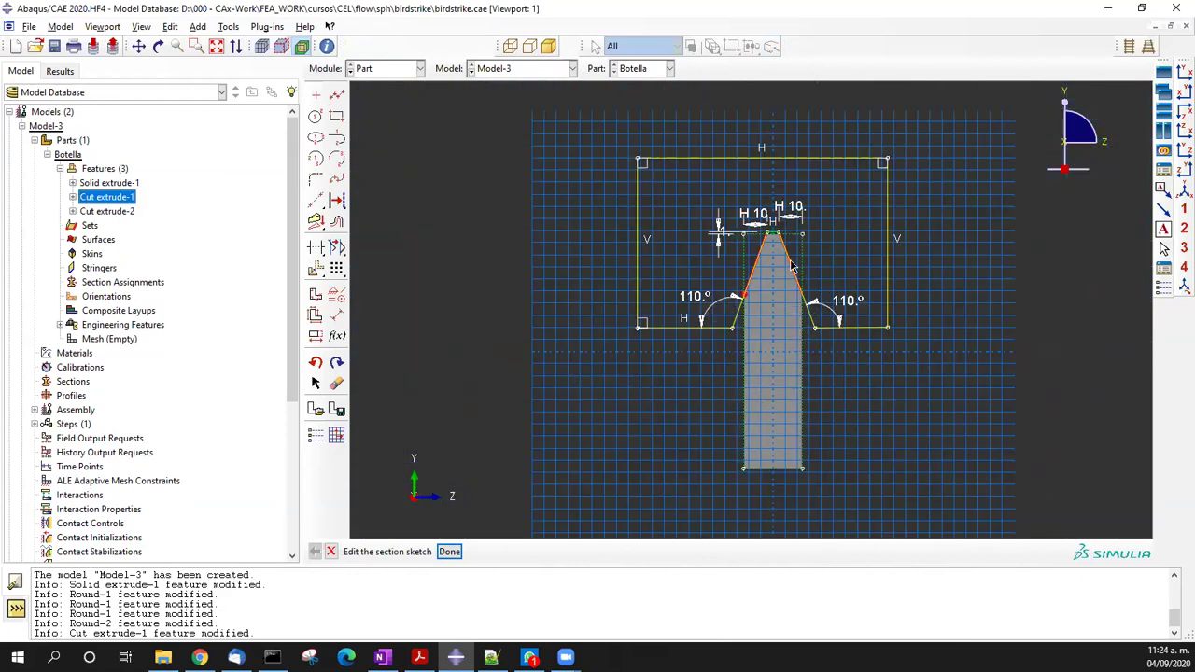
scroll(791, 217, "up", 1)
left_click(336, 316)
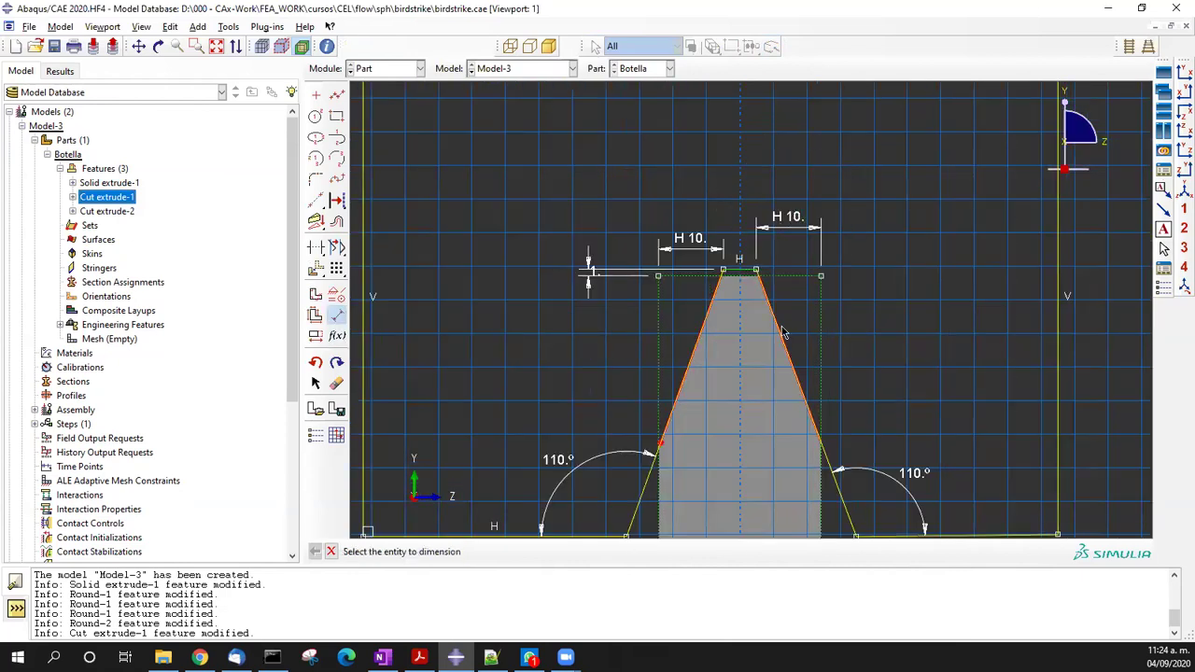
middle_click_drag(882, 280, 848, 194)
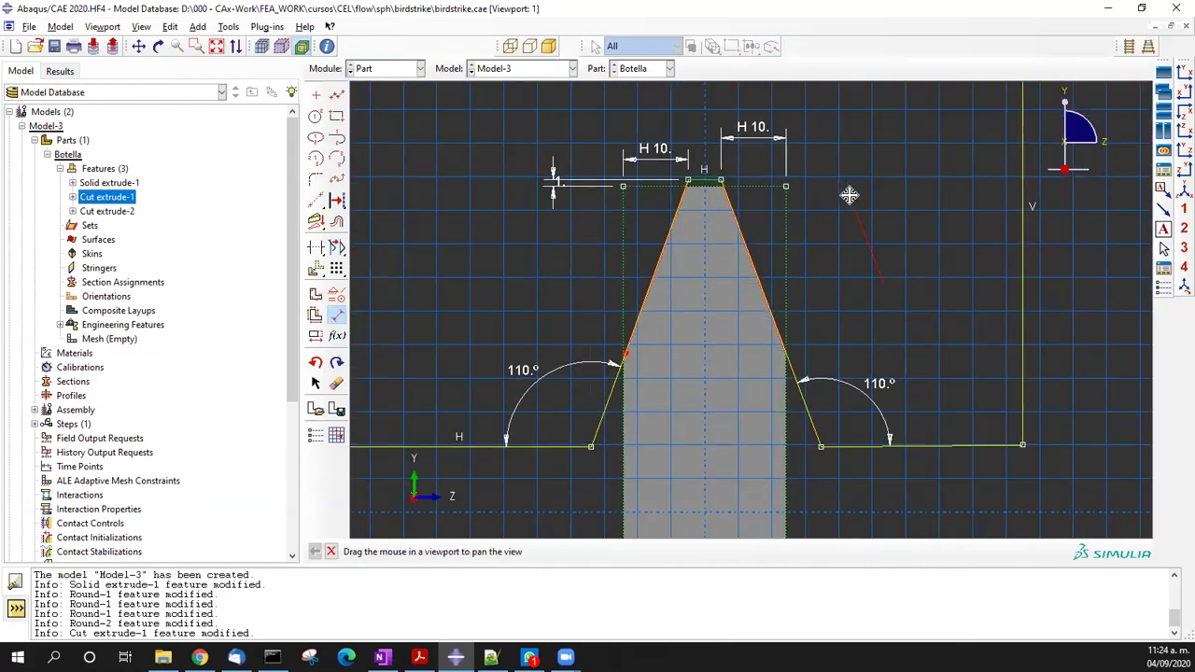
scroll(857, 295, "down", 3)
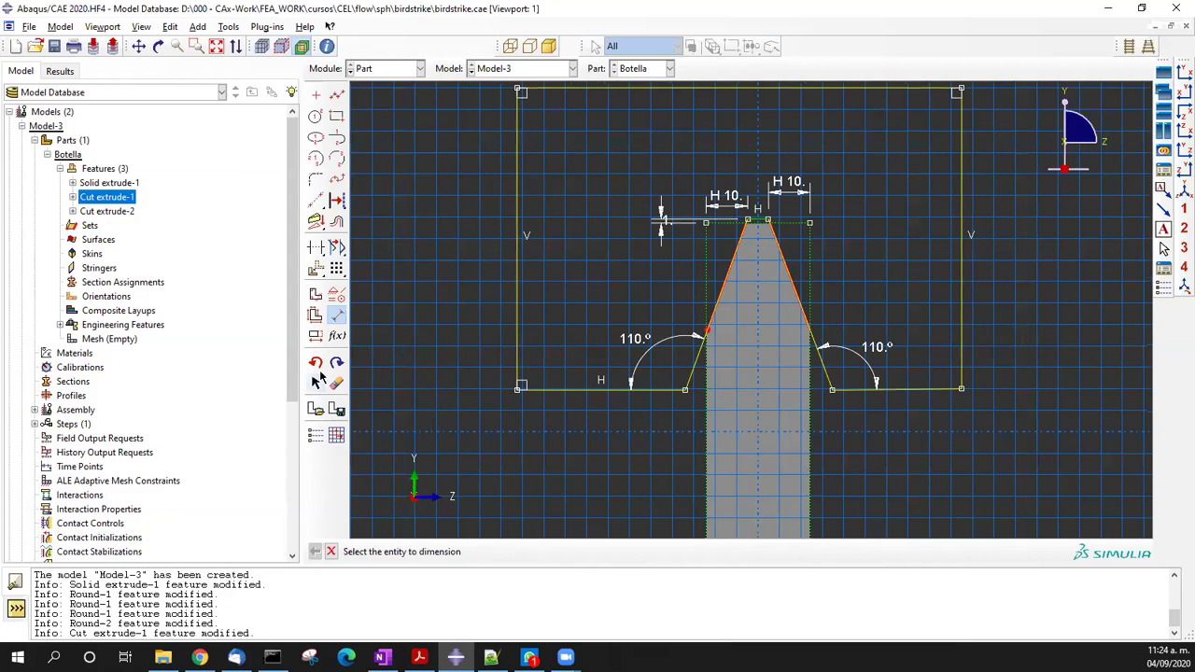
left_click(336, 297)
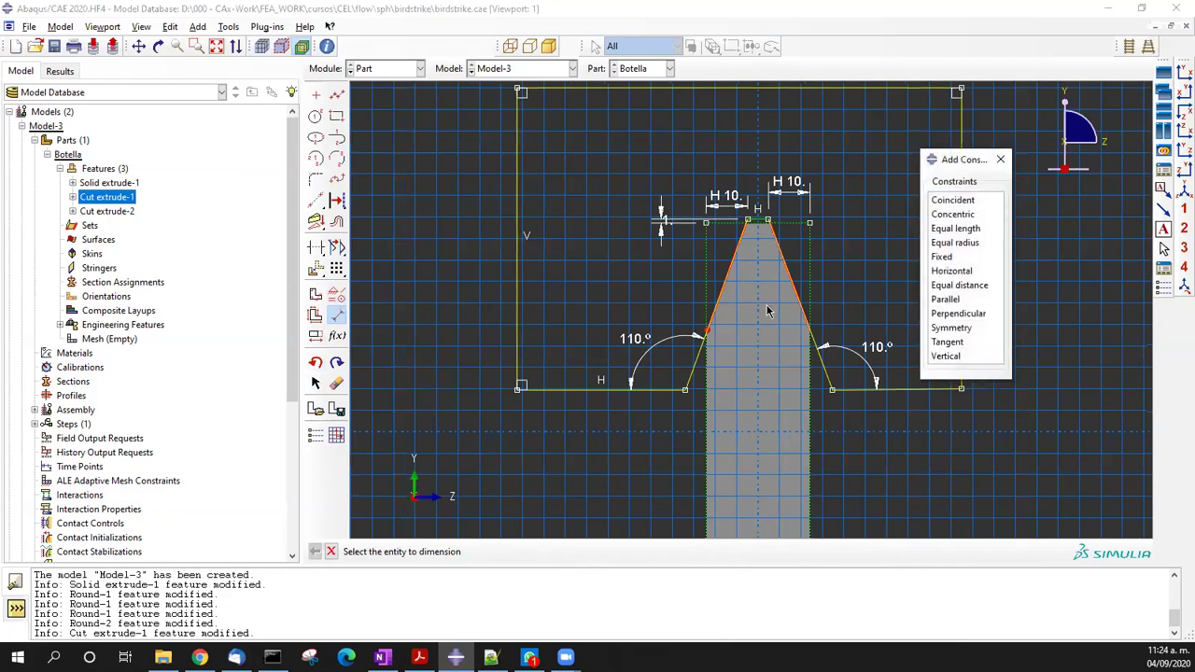
left_click(956, 271)
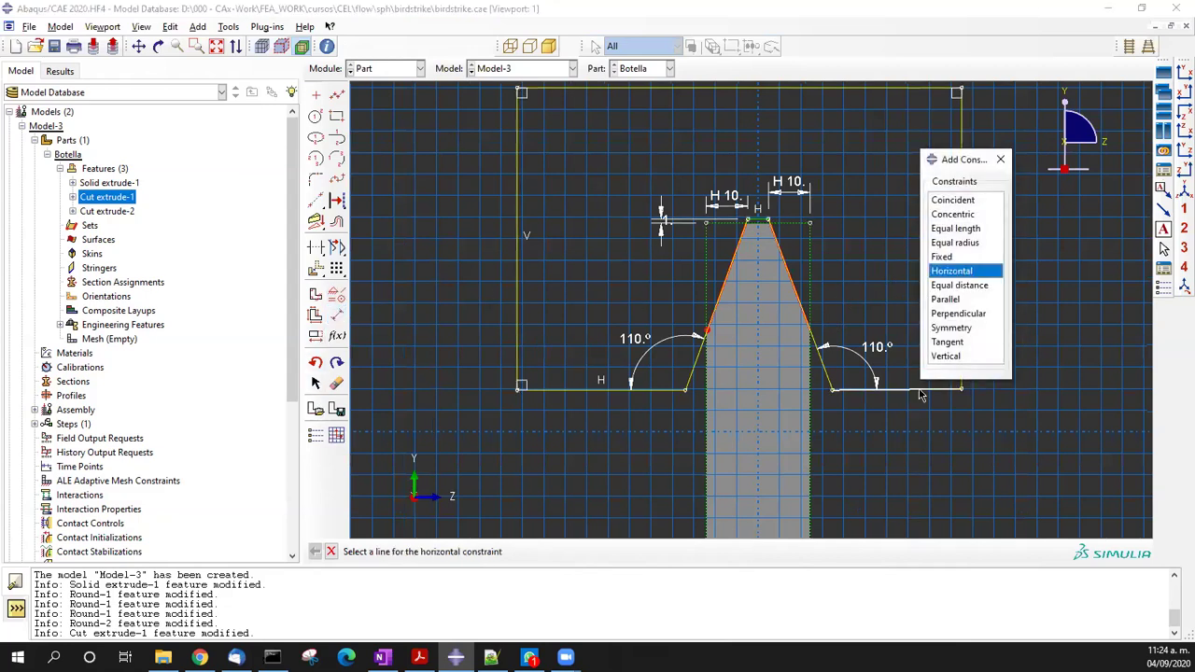
left_click(917, 389)
scroll(794, 338, "up", 3)
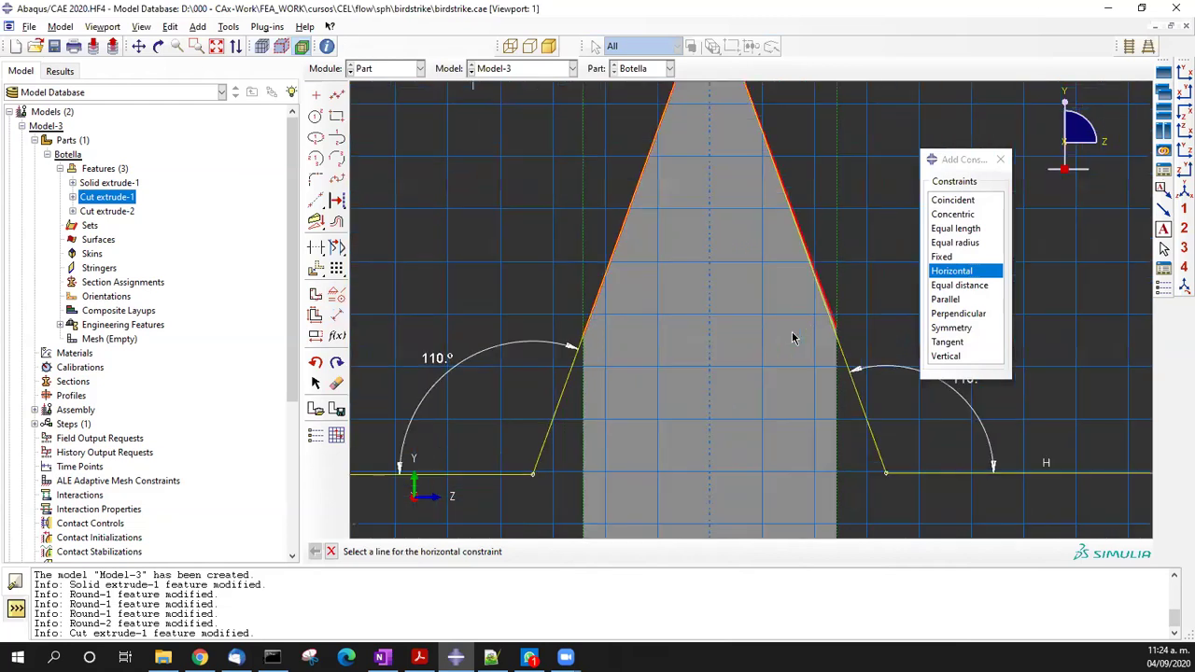
- Close the constrained section sketch and regenerate Cut extrude-1
middle_click(793, 338)
middle_click(794, 338)
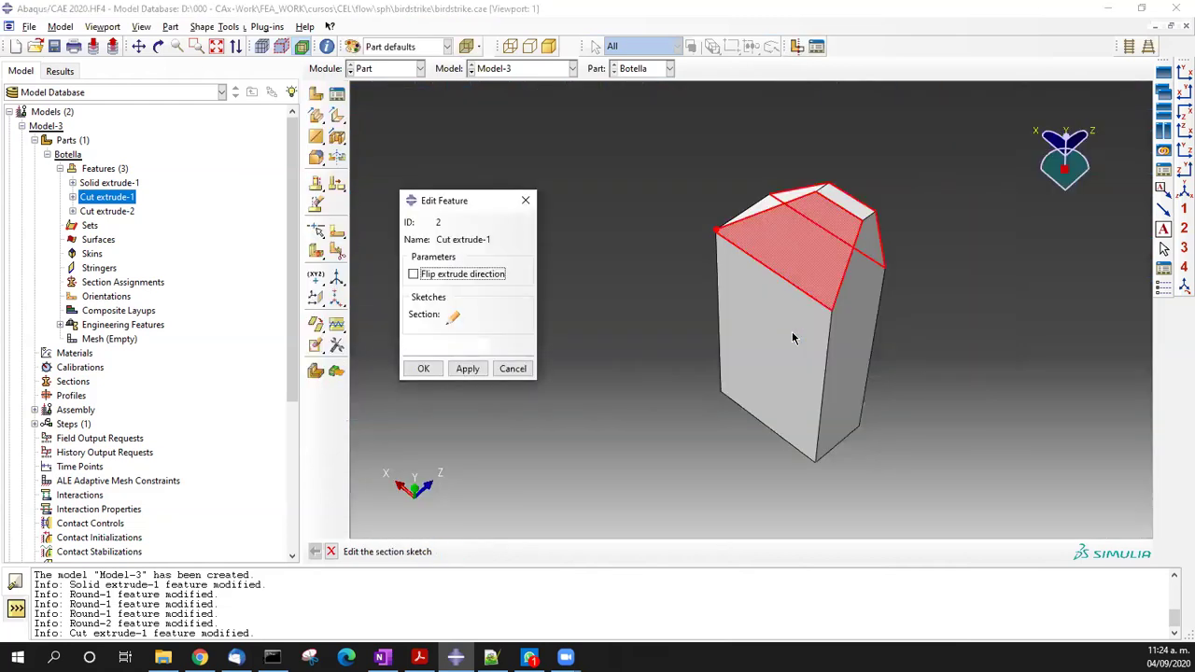
left_click(420, 368)
left_click(420, 369)
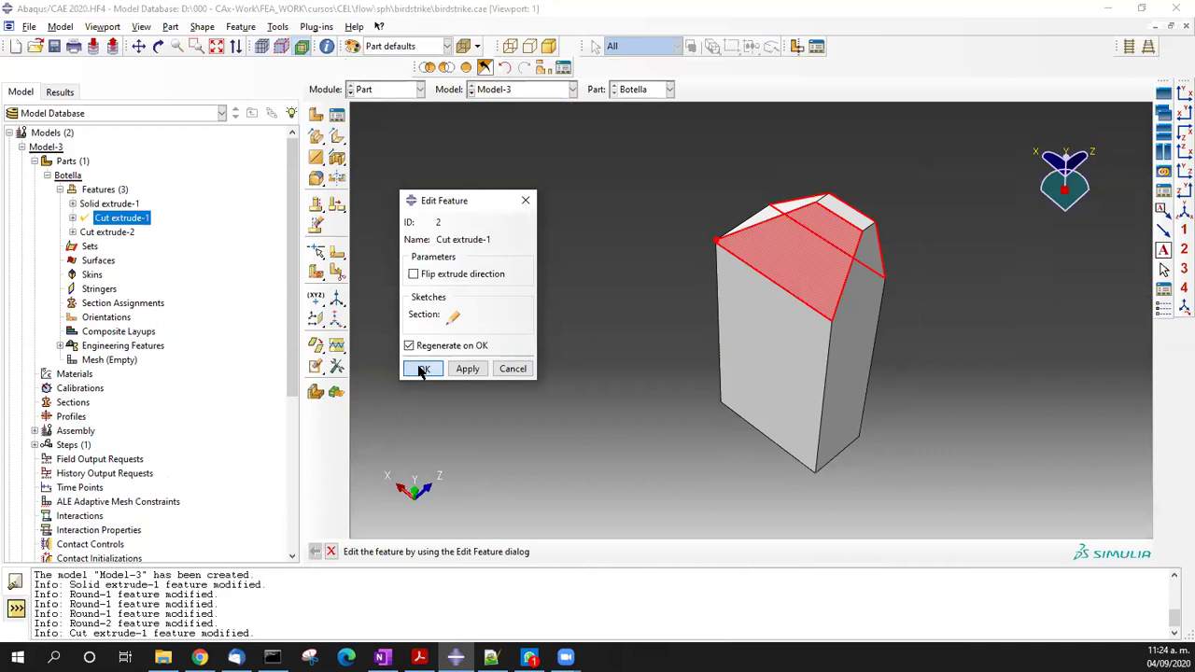
left_click(239, 26)
left_click(263, 67)
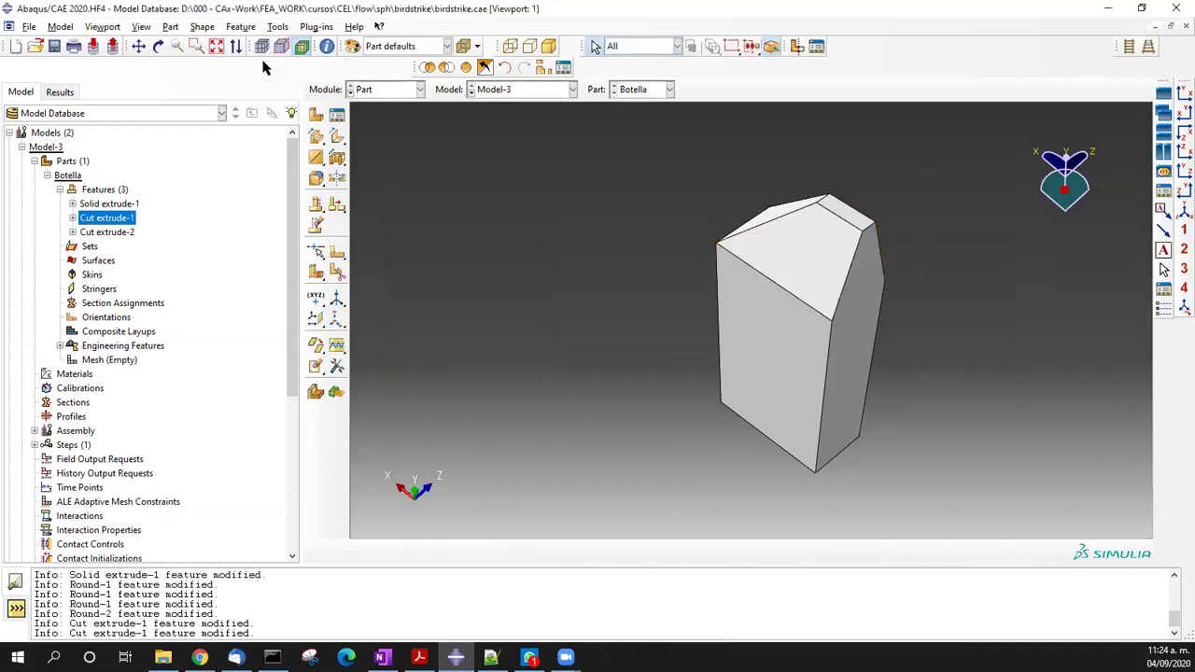
- Round the four vertical body edges and the four slanted edges of the tapered top with radius 5, selecting them individually
left_click_drag(878, 305, 763, 280)
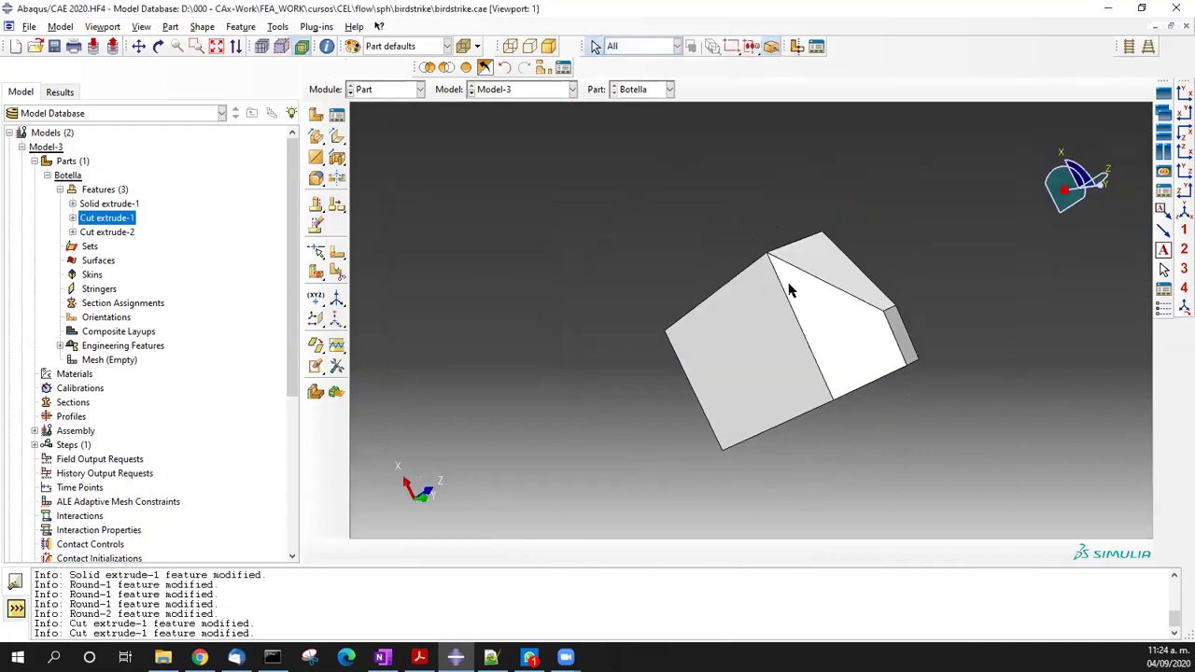
scroll(763, 280, "up", 8)
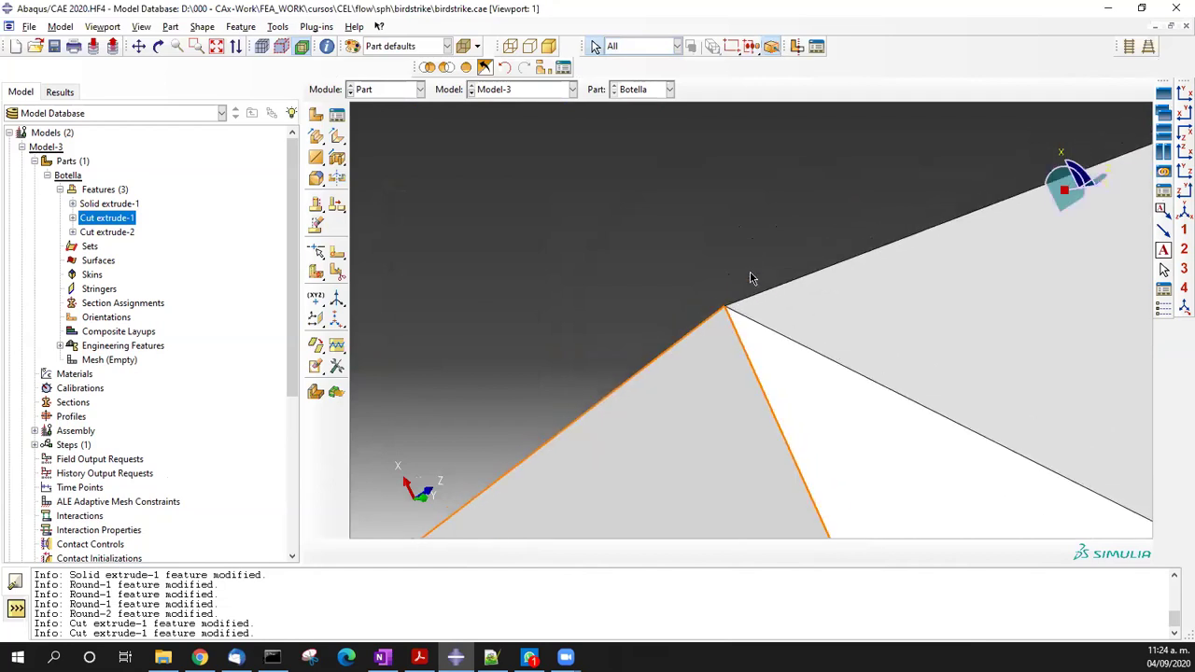
scroll(870, 273, "down", 3)
scroll(891, 264, "up", 4)
scroll(892, 263, "down", 2)
left_click_drag(940, 306, 660, 253, "ctrl+alt")
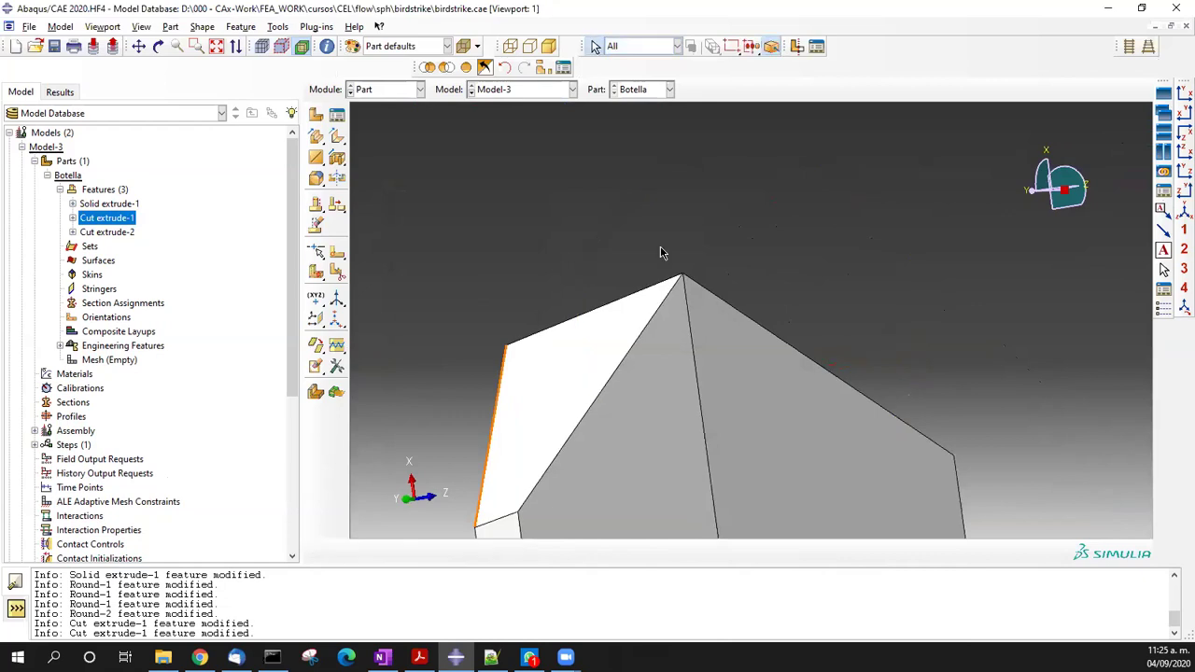
left_click(316, 178)
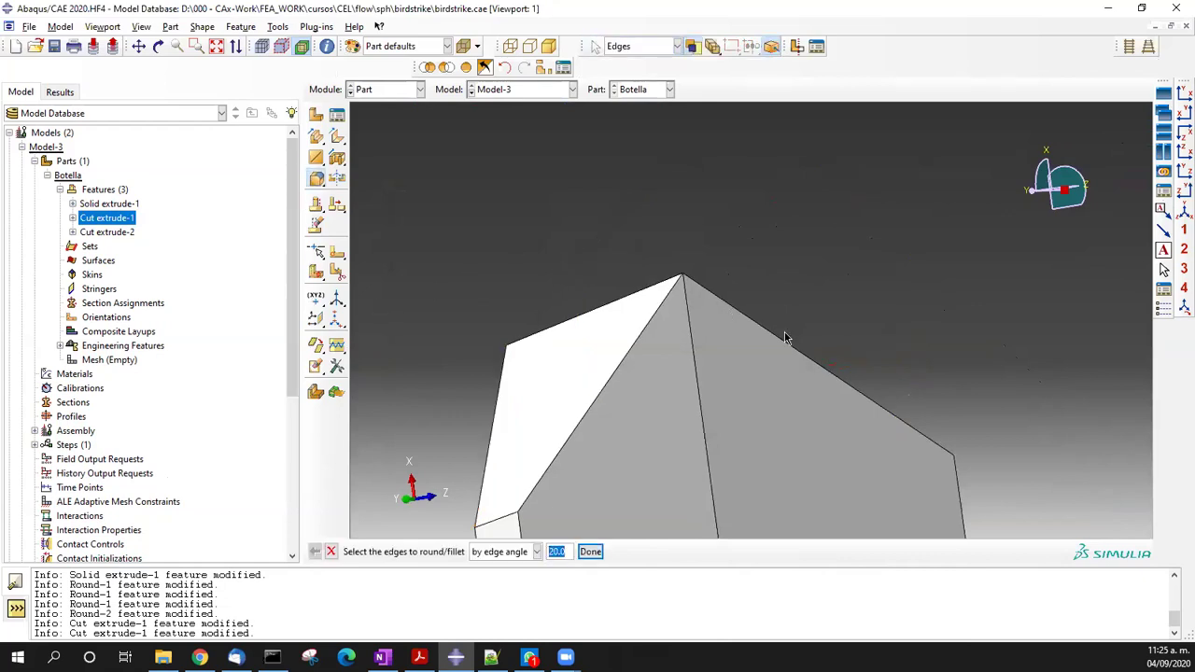
left_click(1167, 92)
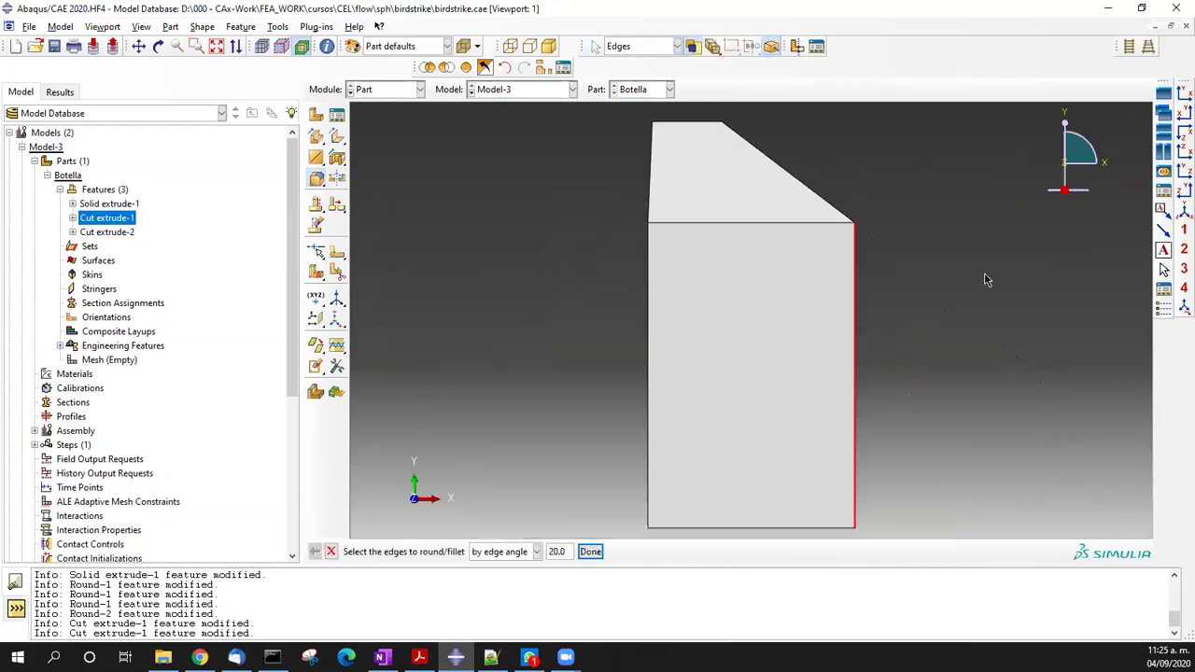
left_click(504, 551)
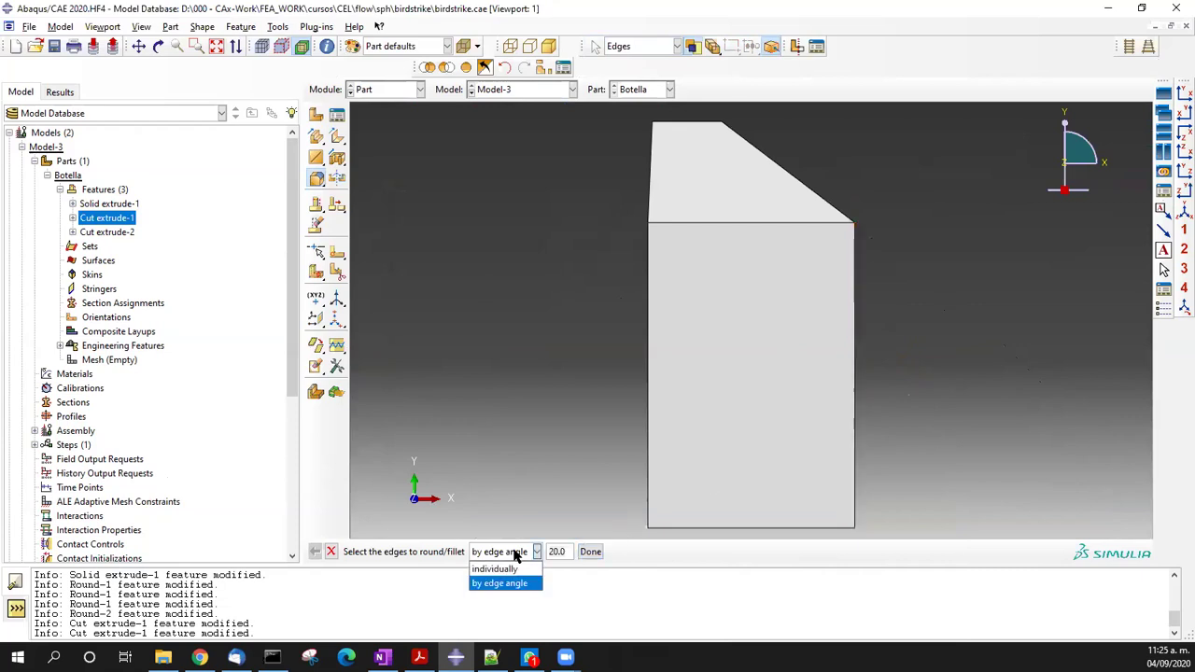
left_click(493, 565)
left_click_drag(607, 336, 911, 415)
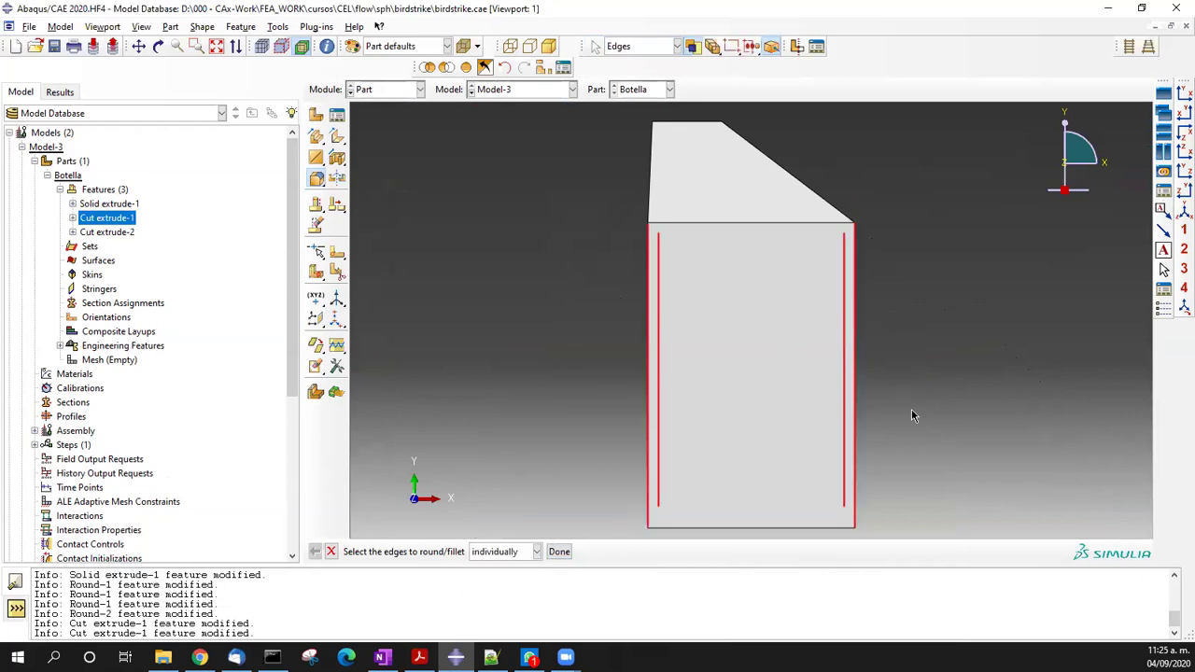
left_click_drag(612, 164, 898, 213, "shift")
left_click_drag(798, 372, 660, 431, "ctrl+alt")
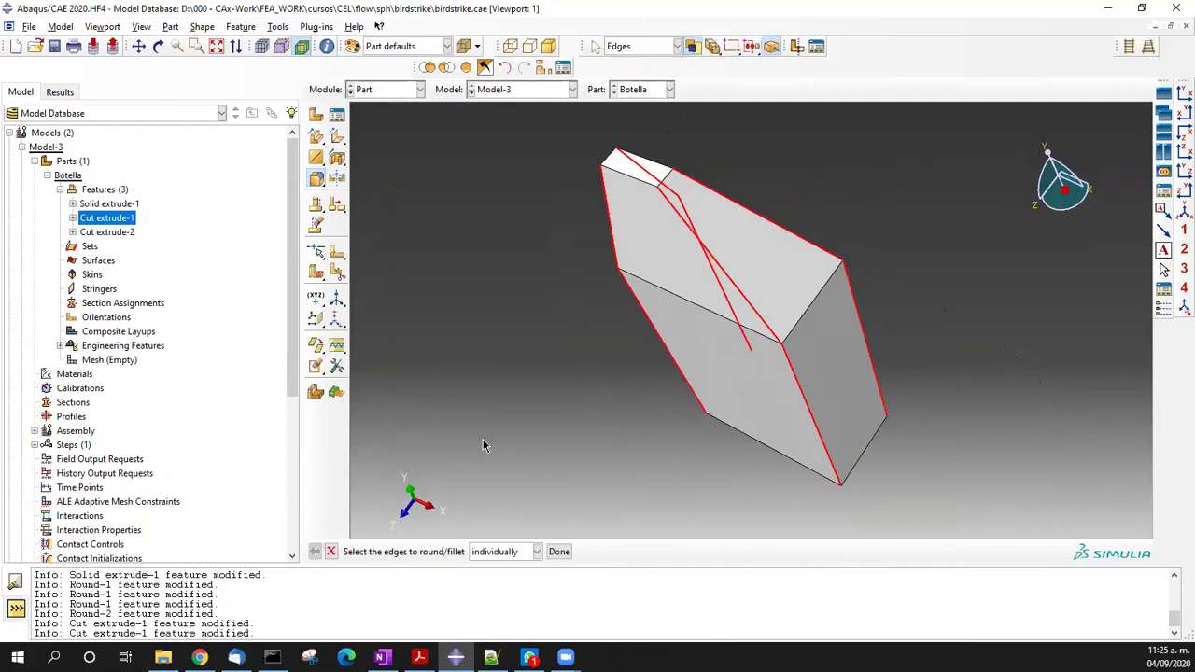
middle_click(474, 303)
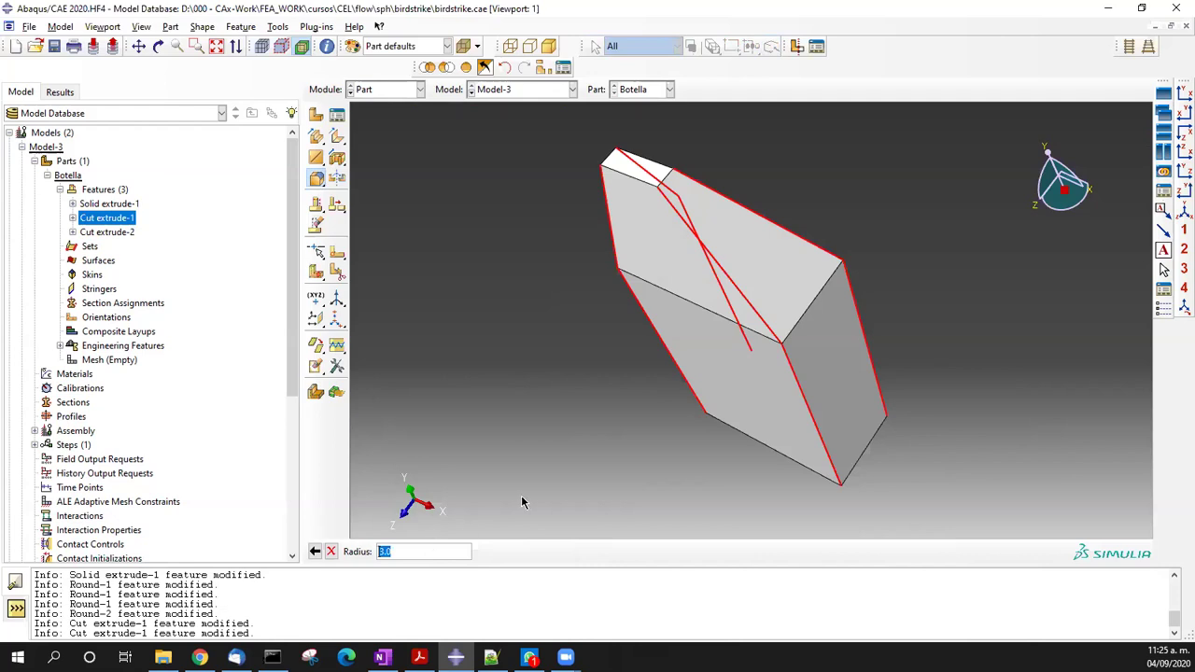
type("5")
key("Return")
- Round the edge loop around the bottle's base with radius 5, selecting it by edge angle
left_click_drag(741, 439, 778, 435, "ctrl+alt")
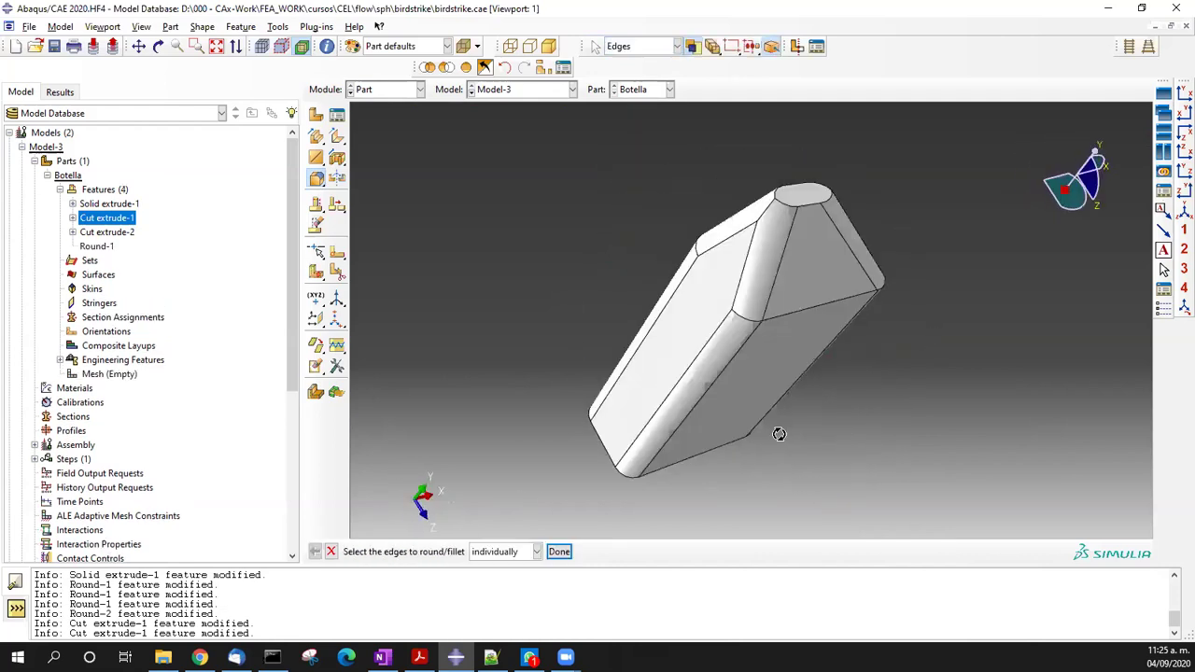
left_click_drag(698, 422, 845, 299, "ctrl+alt")
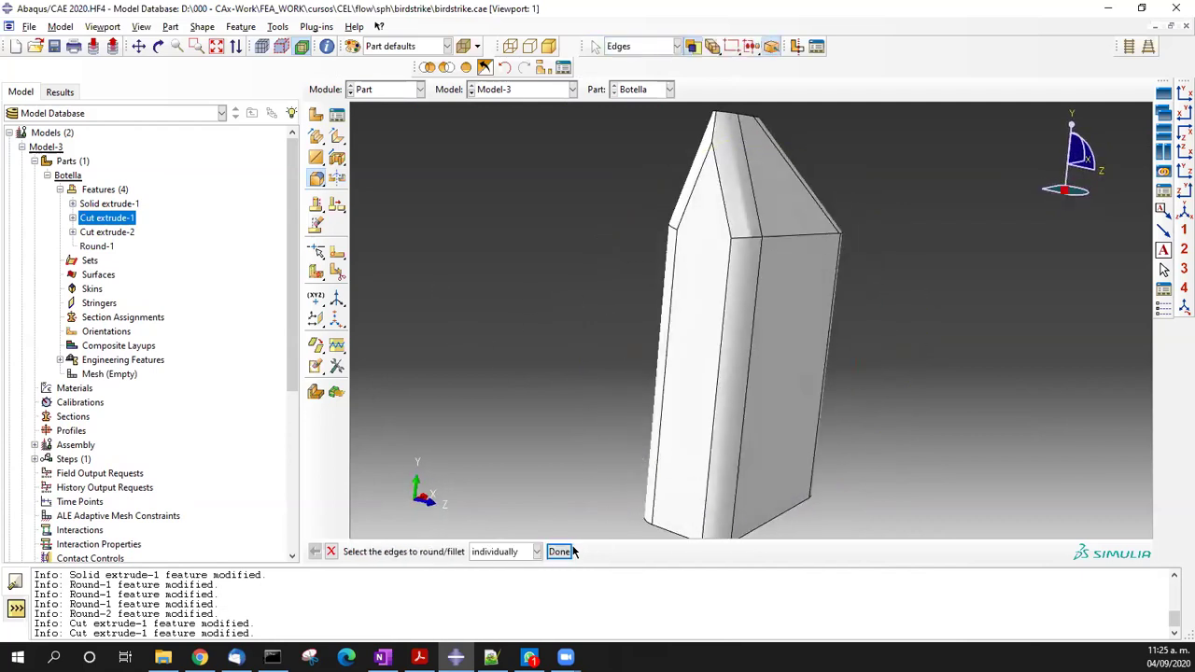
left_click(525, 551)
left_click(504, 581)
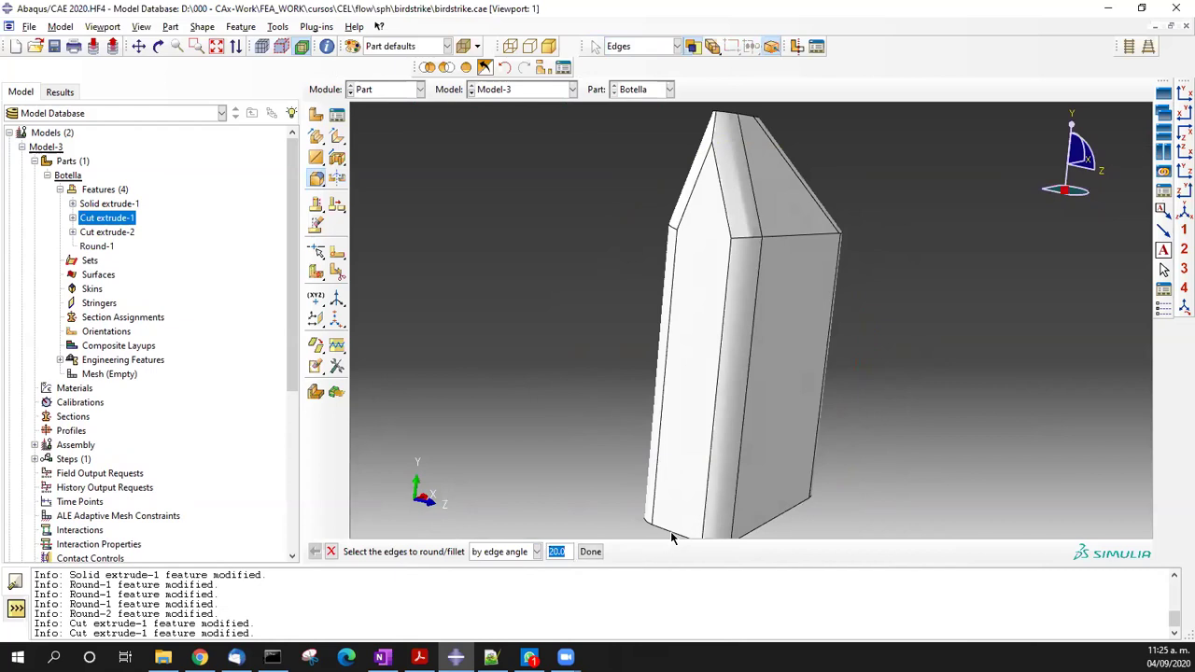
left_click(670, 531)
middle_click(883, 362)
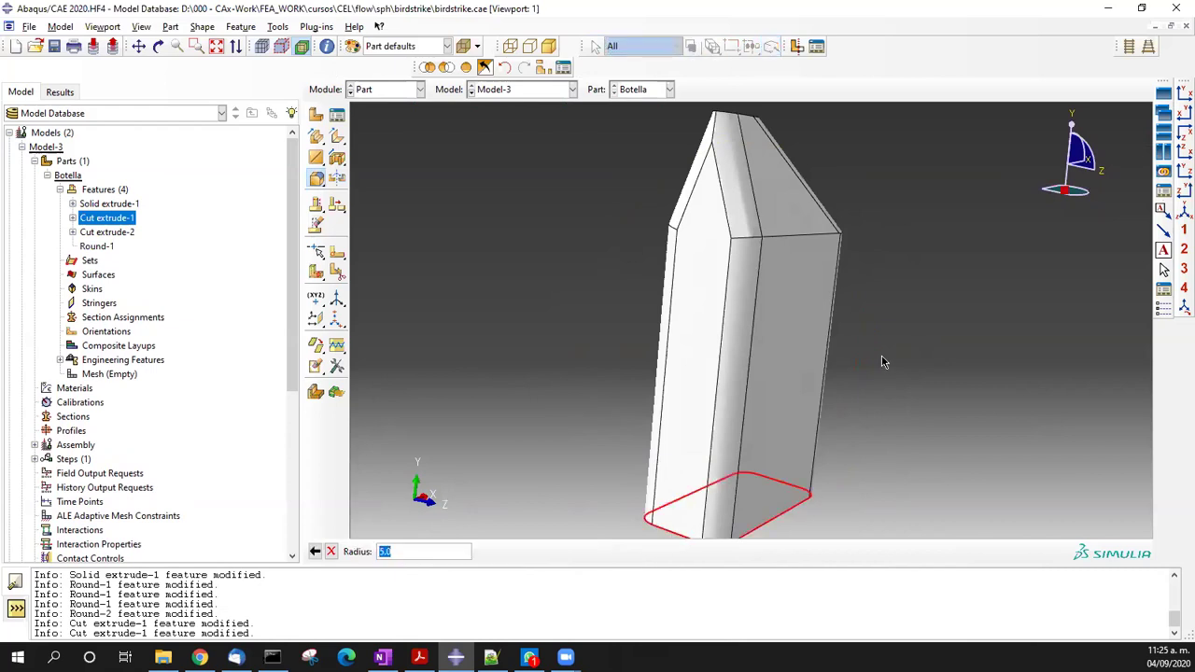
middle_click(881, 362)
- Round the shoulder edge loop between the body and the tapered top, selecting it by edge angle and keeping the preset radius
left_click_drag(898, 323, 713, 290, "ctrl+alt")
left_click(732, 283)
left_click_drag(753, 379, 756, 257, "ctrl+alt")
middle_click(866, 380)
middle_click(866, 379)
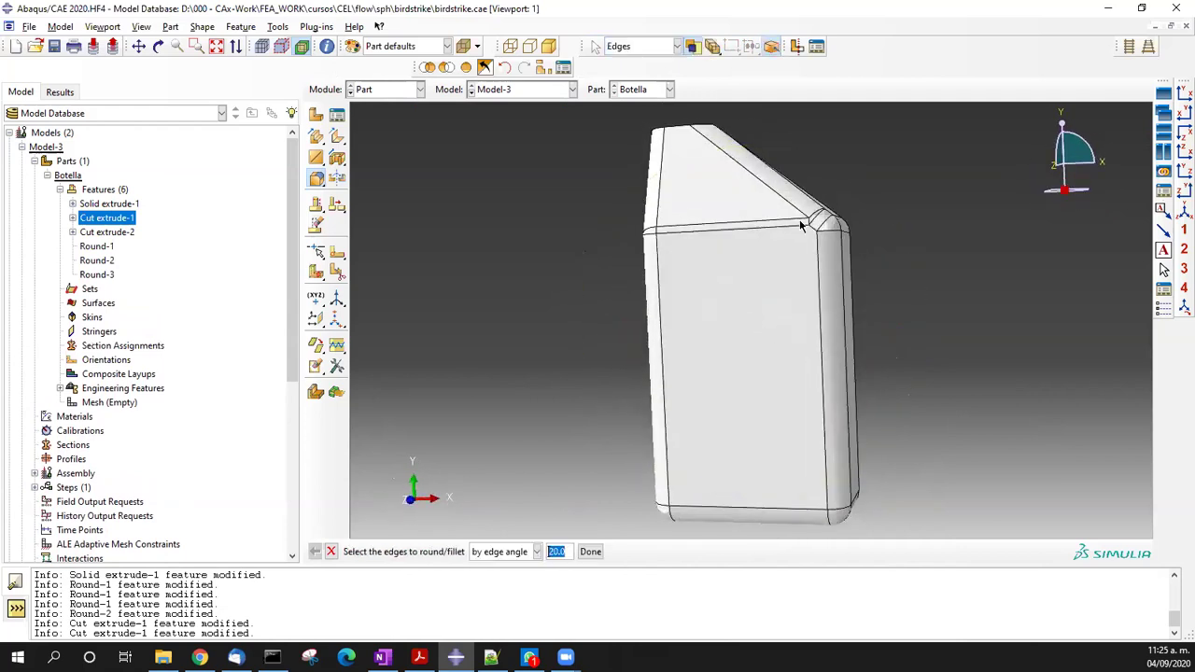
scroll(822, 224, "up", 3)
scroll(741, 261, "down", 3)
left_click_drag(777, 316, 684, 355, "ctrl+alt")
scroll(684, 354, "down", 5)
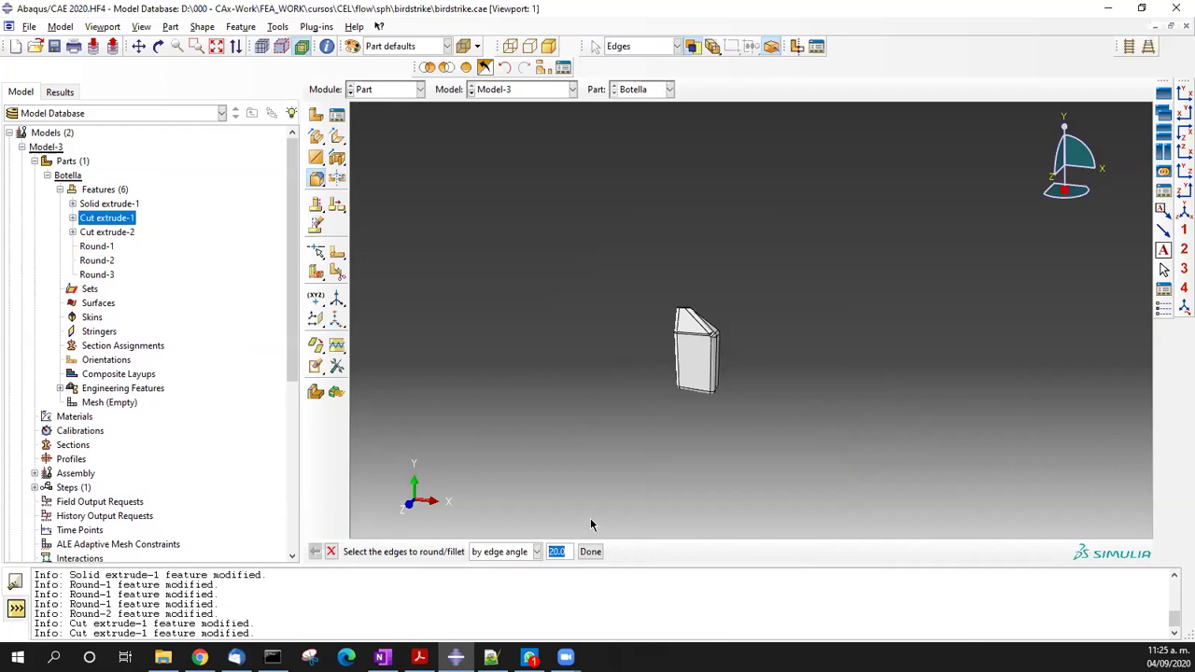
- Leave the rounding command and start a new 3D discrete rigid part named Piso
left_click(589, 552)
scroll(670, 364, "up", 3)
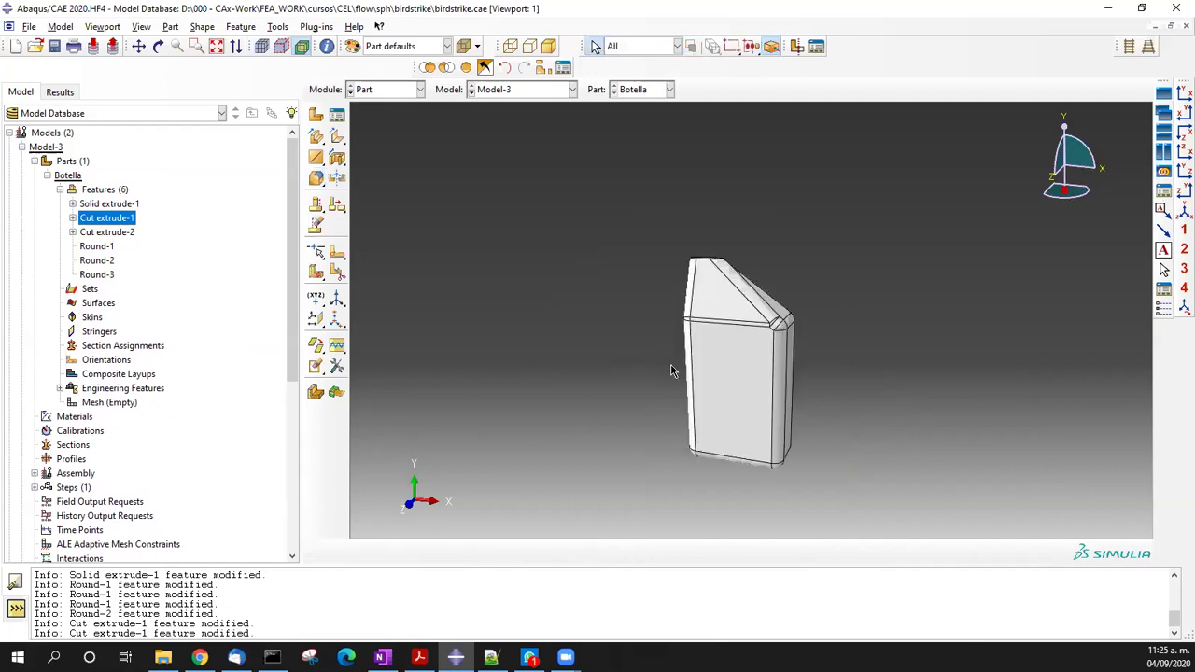
left_click(316, 116)
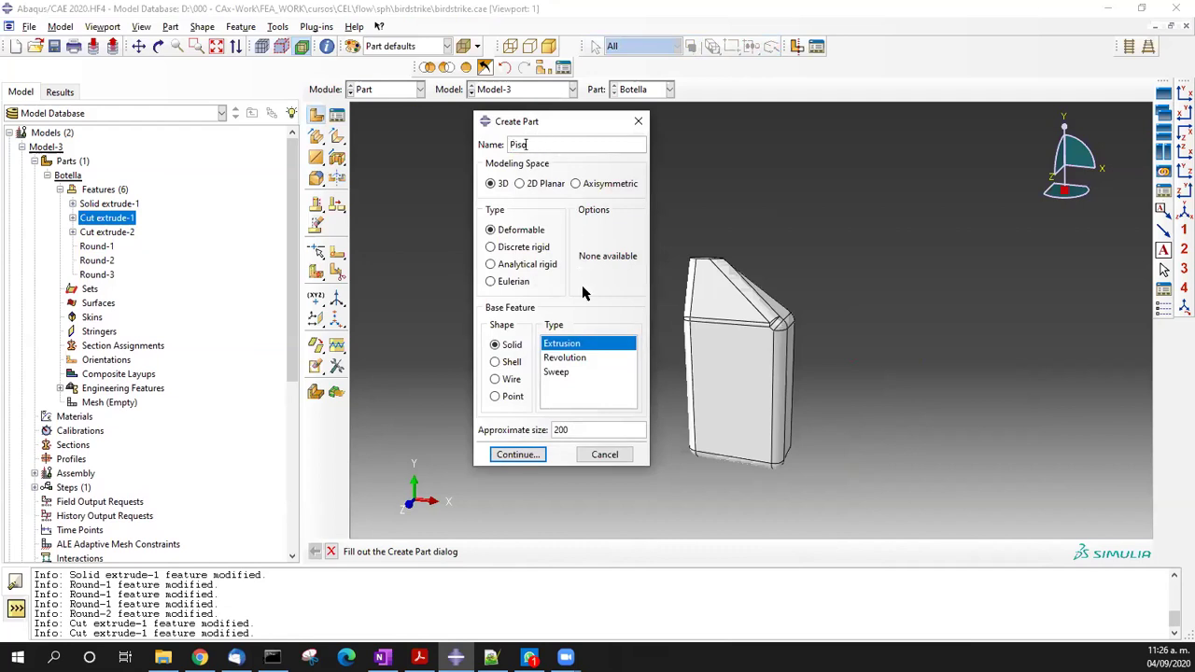
left_click(526, 248)
left_click(524, 455)
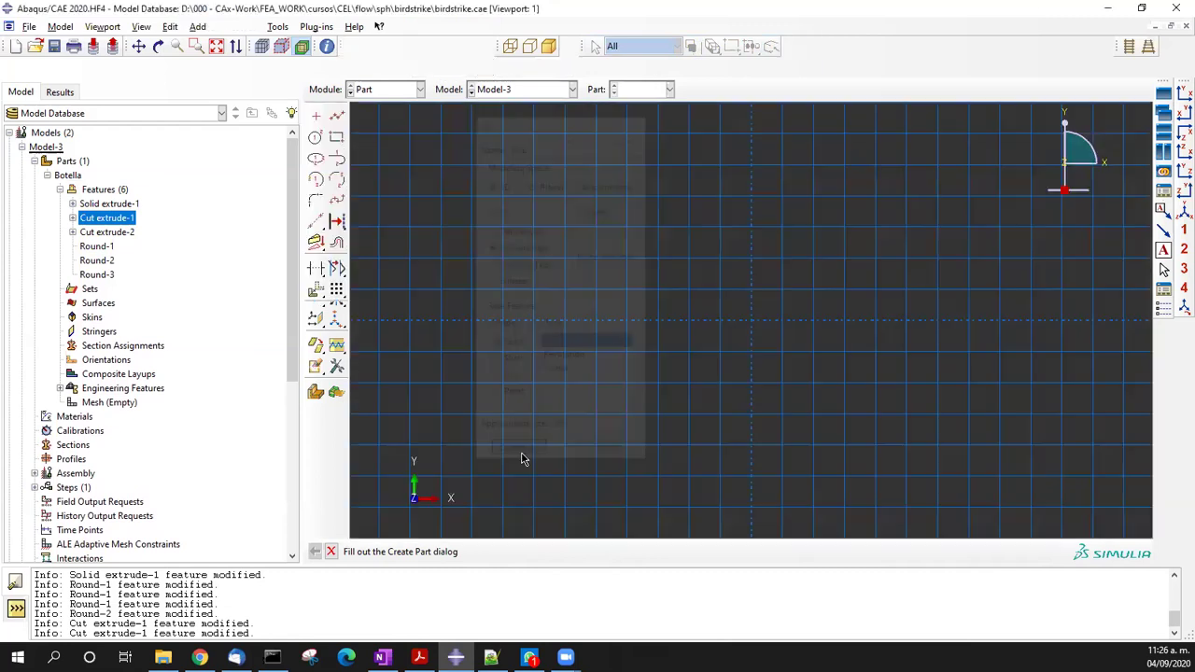
left_click(337, 94)
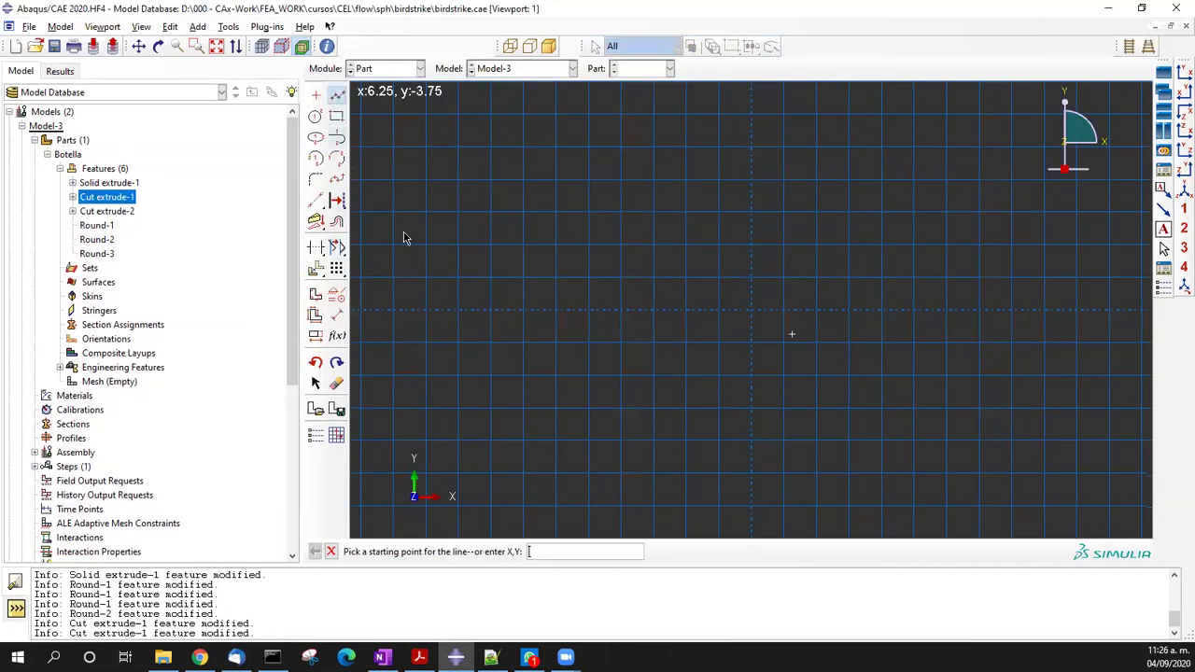
left_click(572, 309)
left_click(1027, 309)
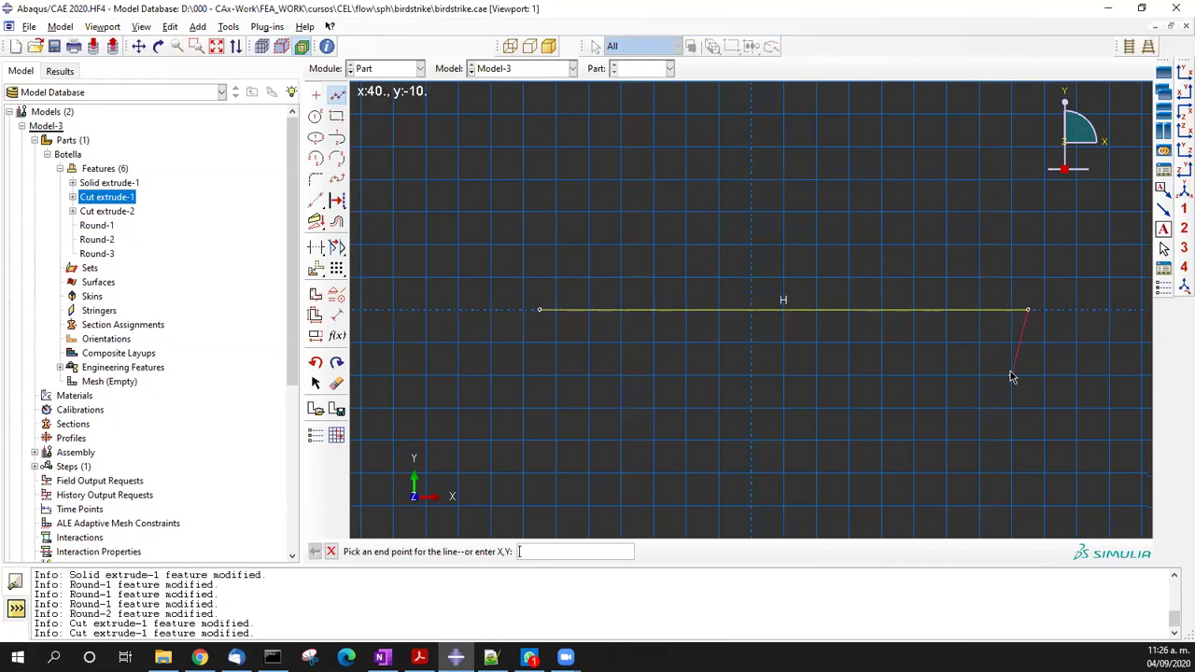
middle_click(922, 397)
middle_click(922, 396)
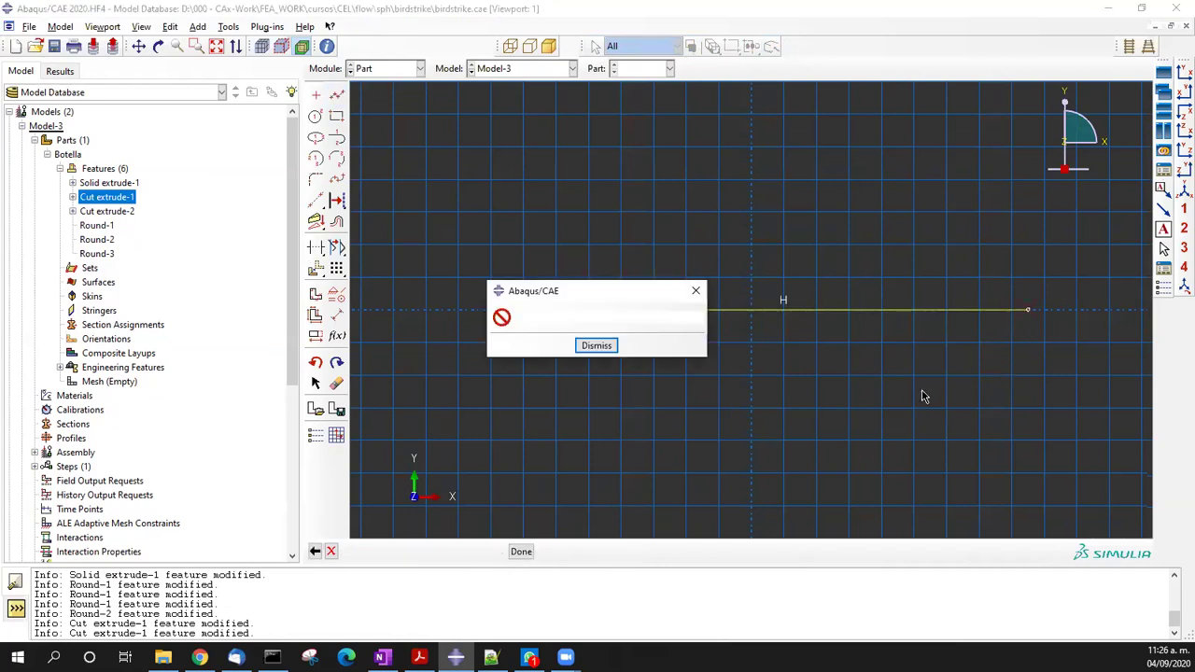
left_click(597, 346)
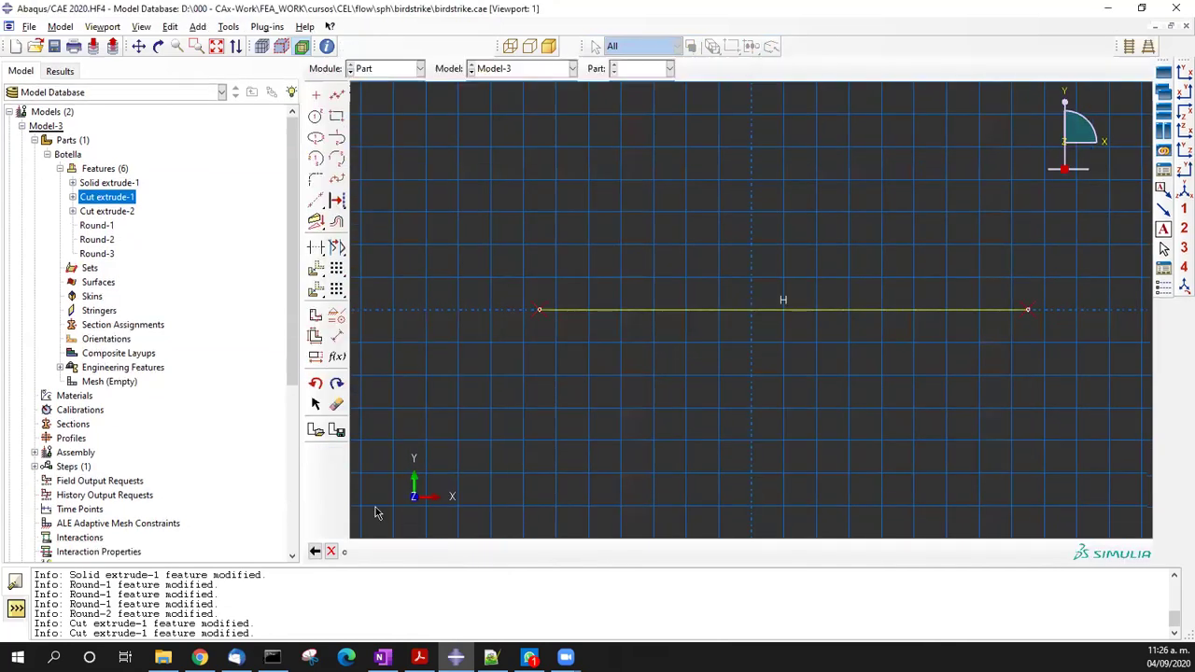
left_click(315, 552)
left_click(540, 362)
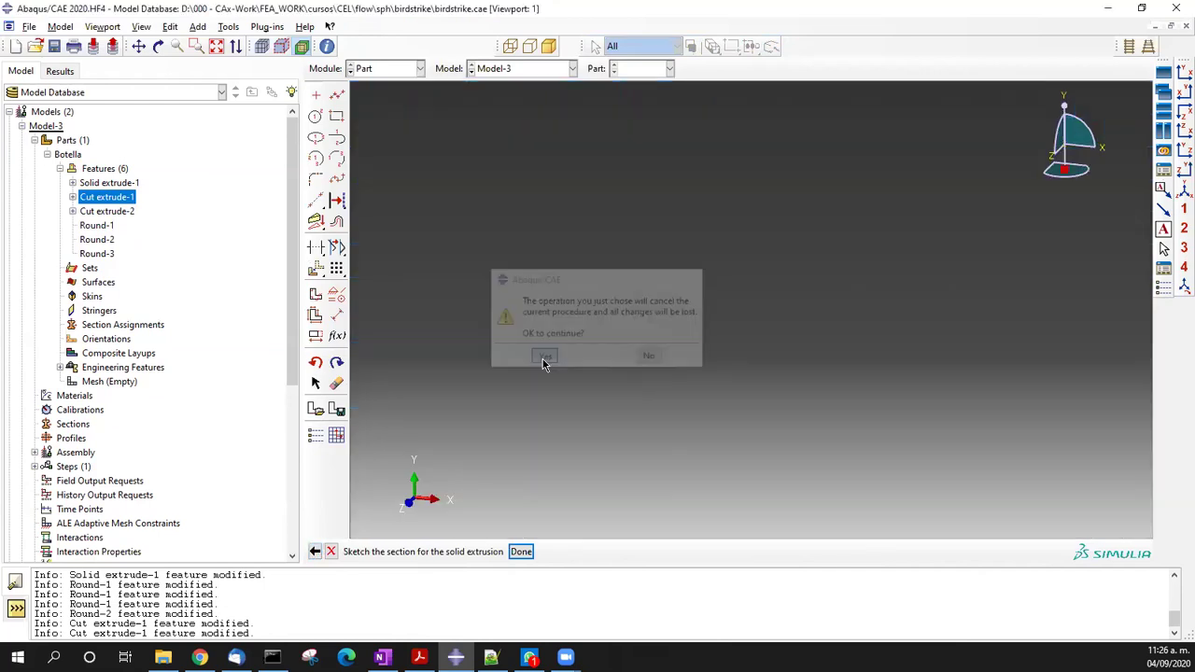
- Set the base feature of Piso to a shell extrusion and proceed to its section sketch
left_click(514, 363)
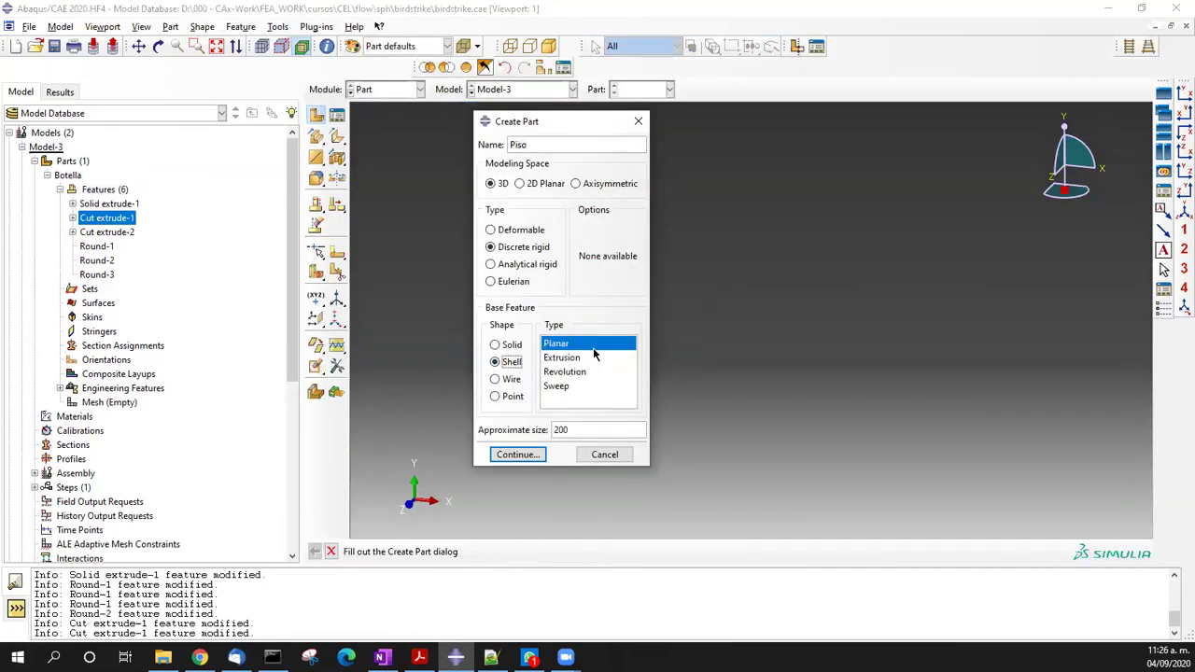
left_click(579, 357)
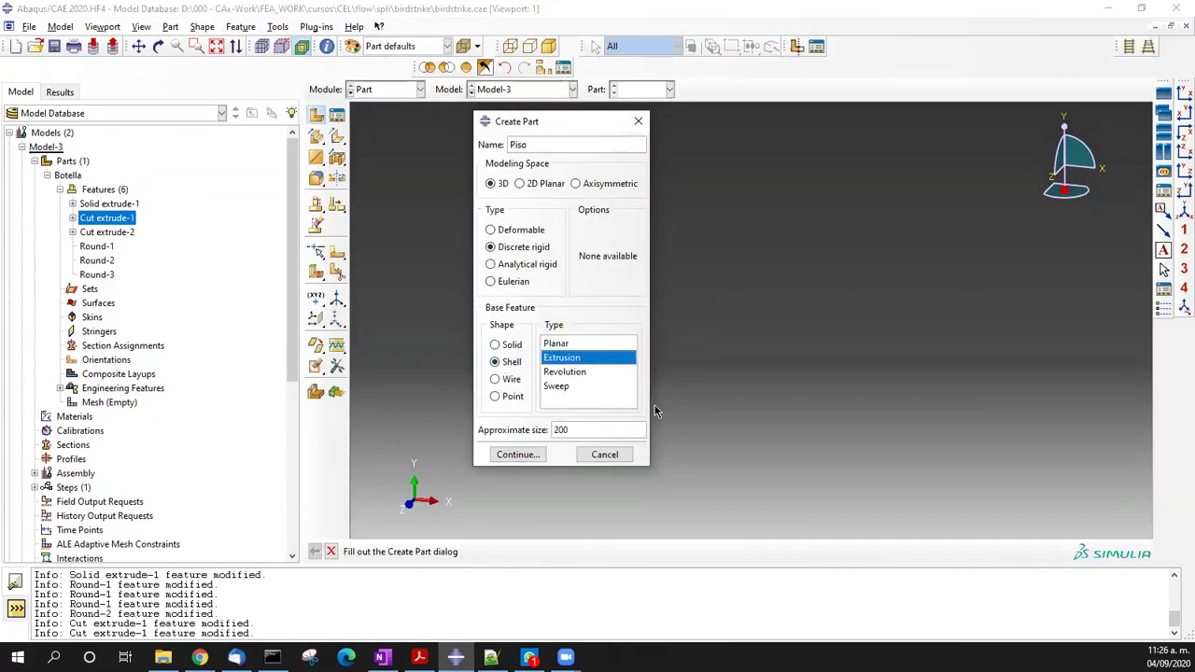
left_click(517, 454)
- Sketch a horizontal line about 75 units long through the origin and extrude it into the flat floor sheet
left_click(337, 94)
left_click(540, 309)
left_click(1027, 309)
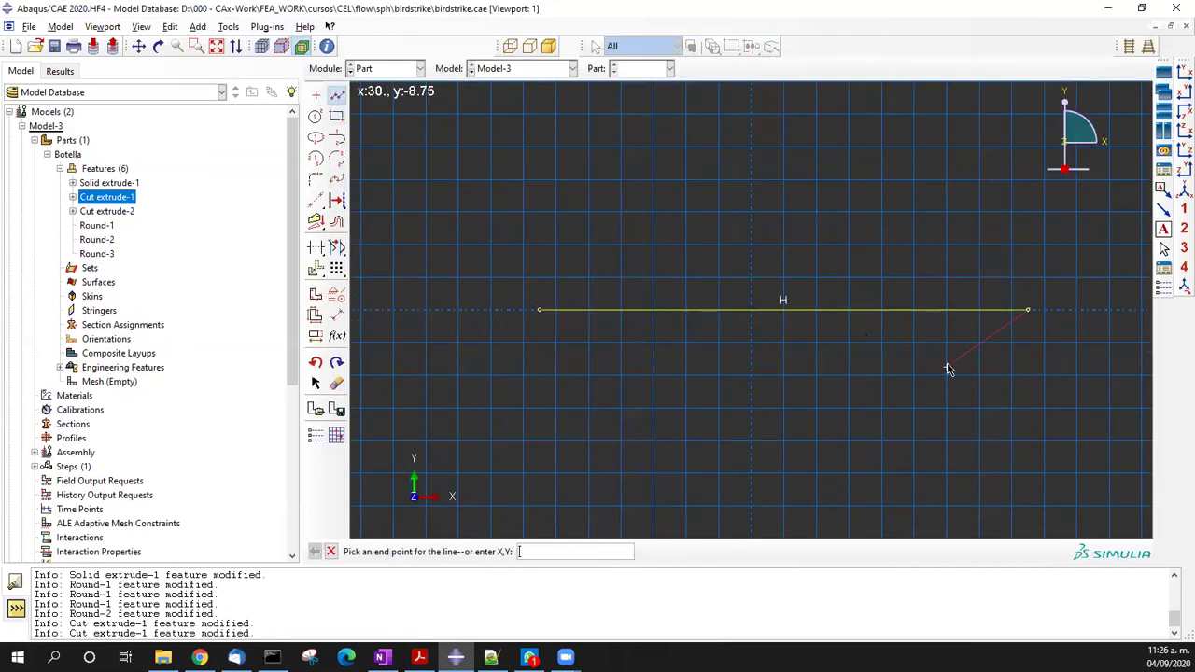
middle_click(947, 369)
middle_click(885, 342)
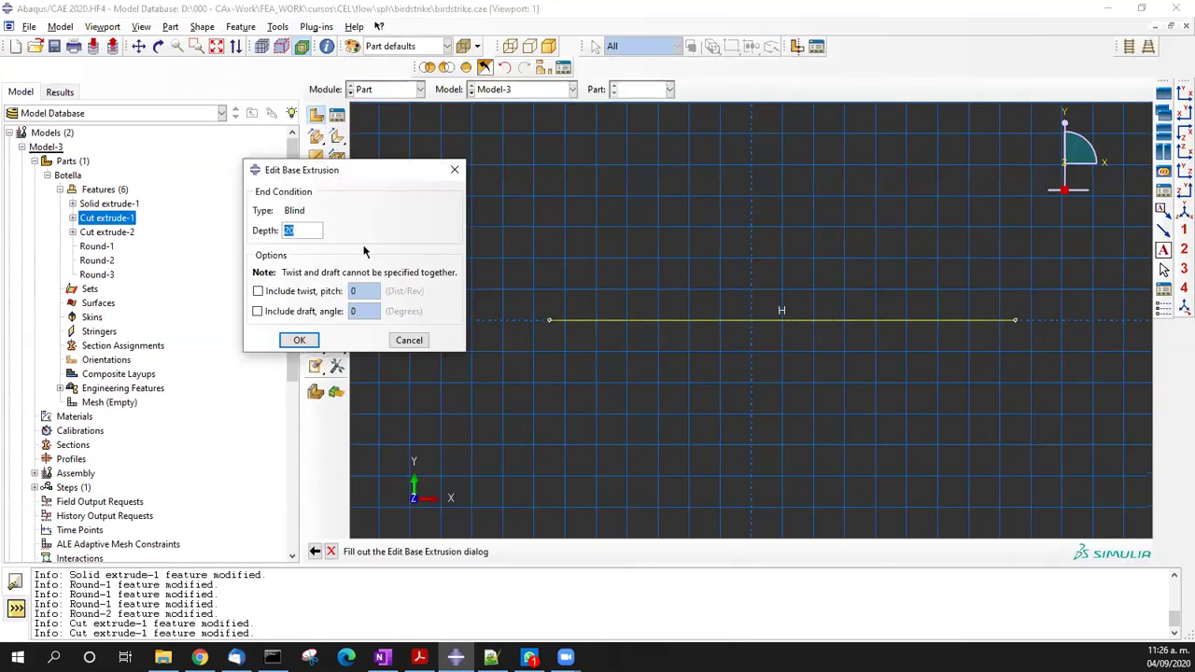
type("10")
left_click(298, 340)
left_click_drag(639, 281, 522, 355)
- Create a reference point on the nearest corner vertex of the floor sheet
left_click(278, 27)
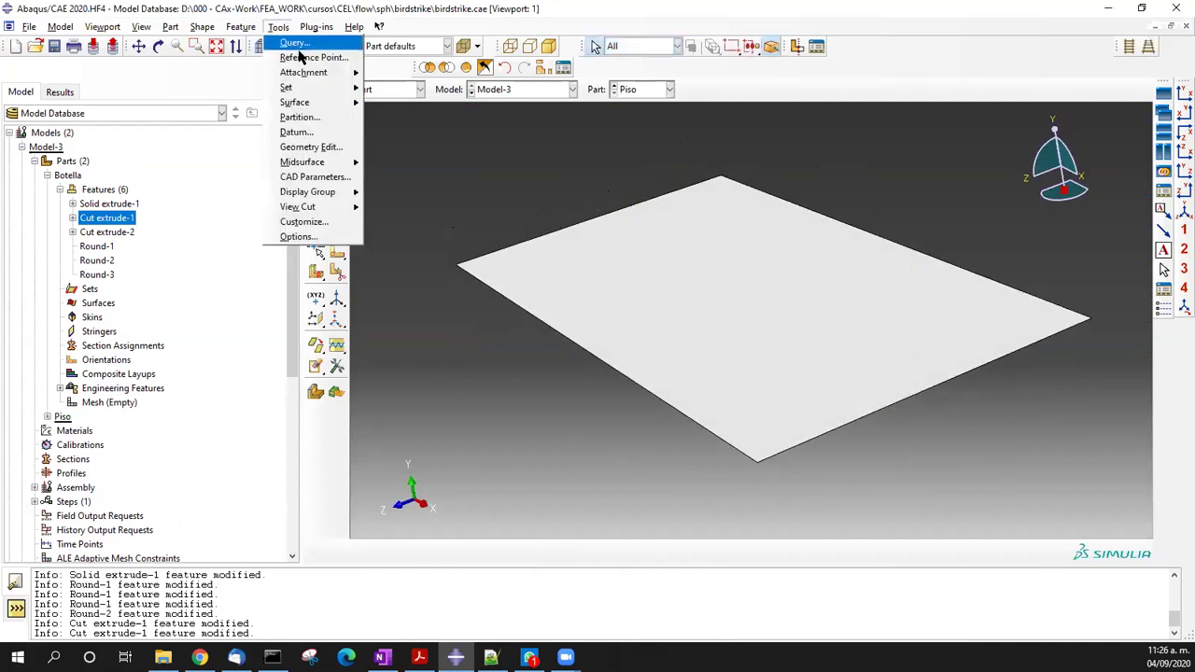
left_click(296, 42)
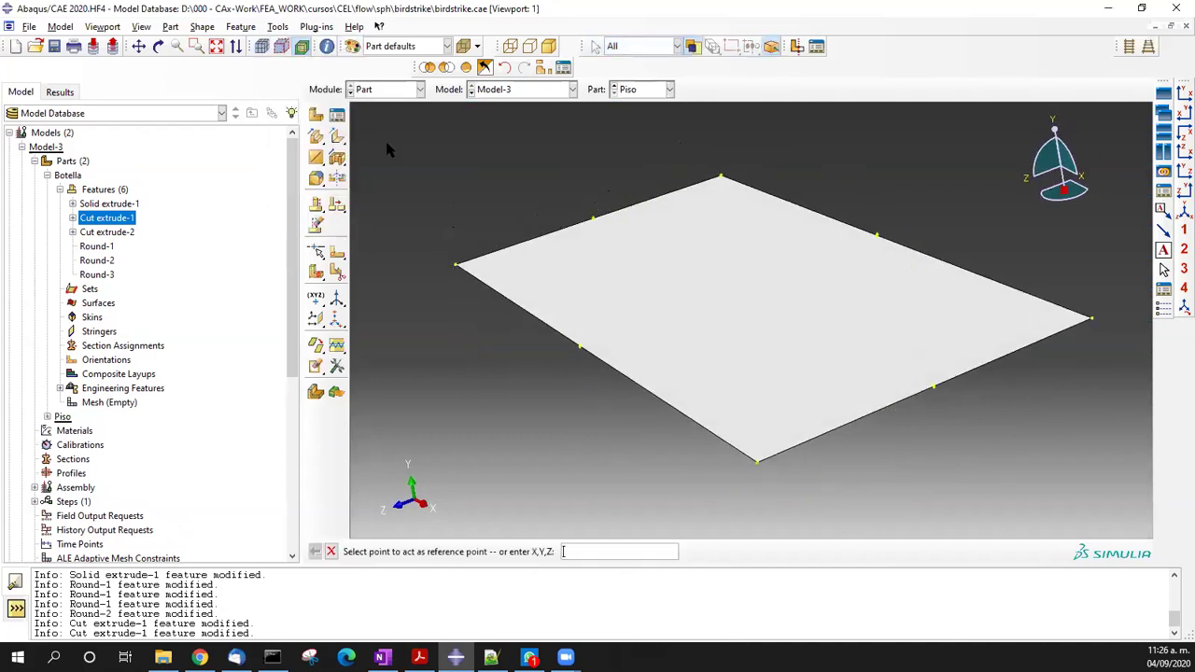
left_click(757, 462)
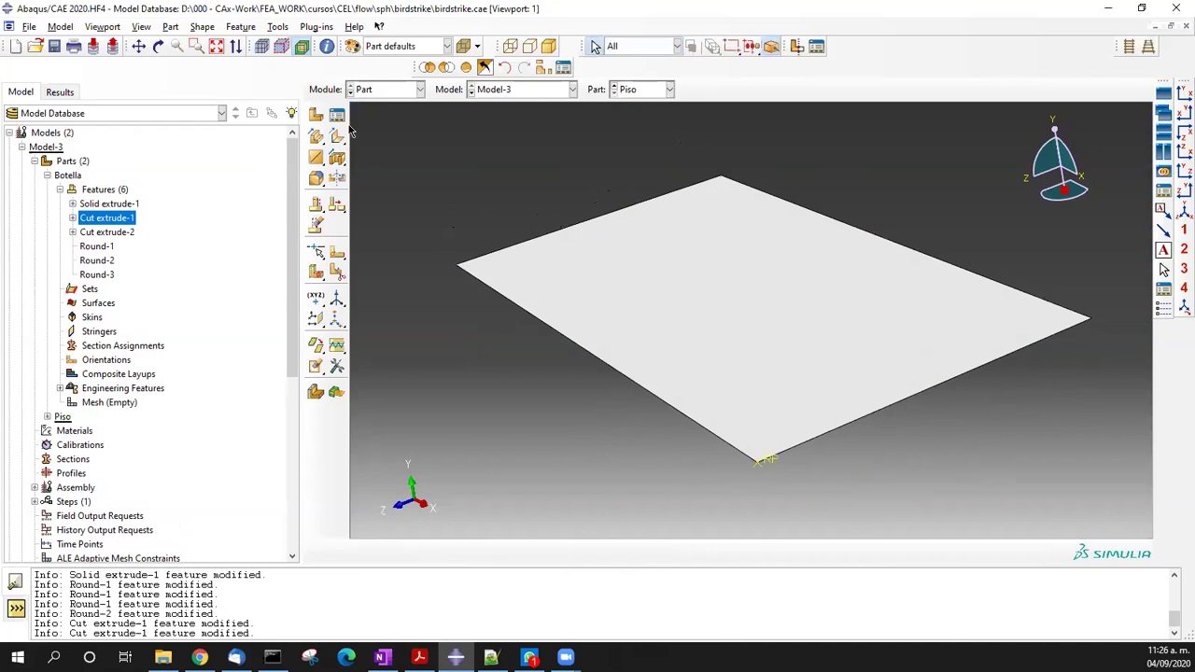
left_click(355, 90)
left_click(374, 120)
left_click_drag(547, 227, 667, 309, "ctrl+alt")
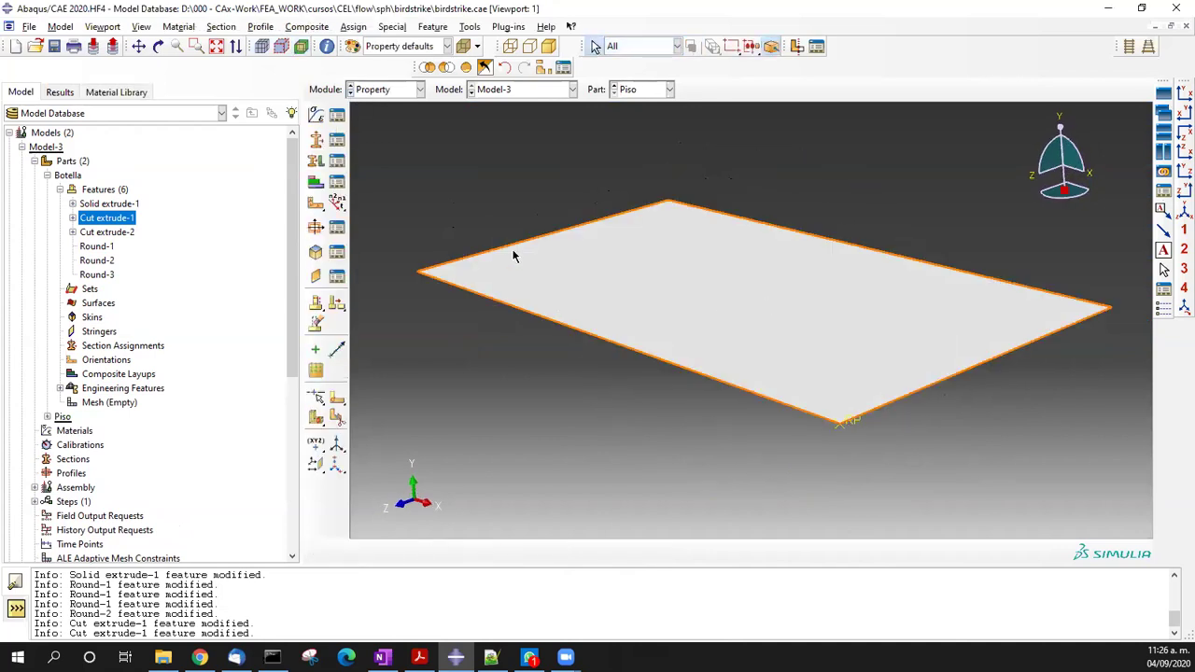
left_click_drag(765, 325, 474, 184, "ctrl+alt")
left_click(400, 90)
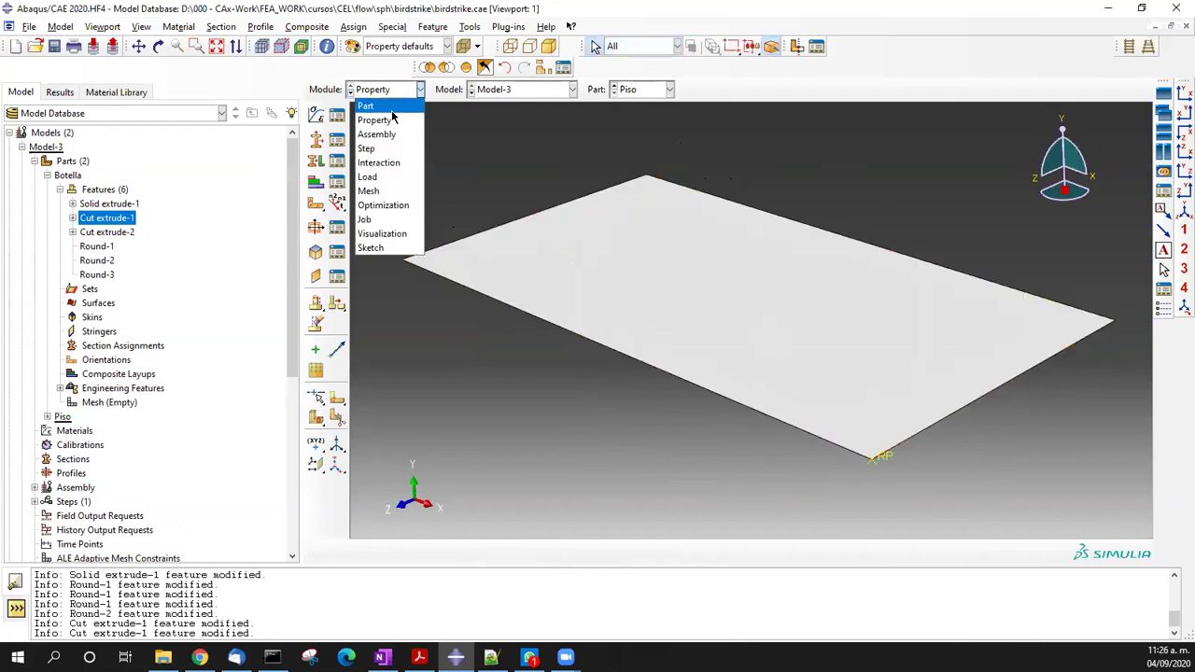
left_click(373, 107)
- Create a 3D discrete rigid part named Cubo with a solid extrusion base feature and approximate size 200
left_click(316, 113)
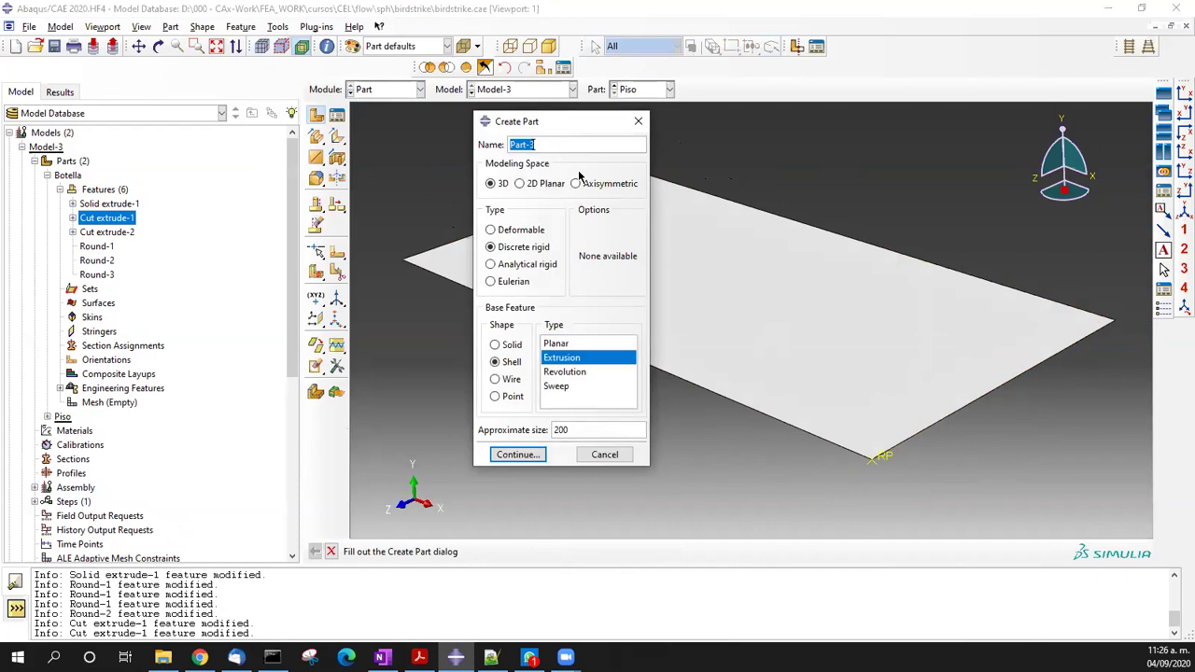
type("Cubo")
left_click(510, 345)
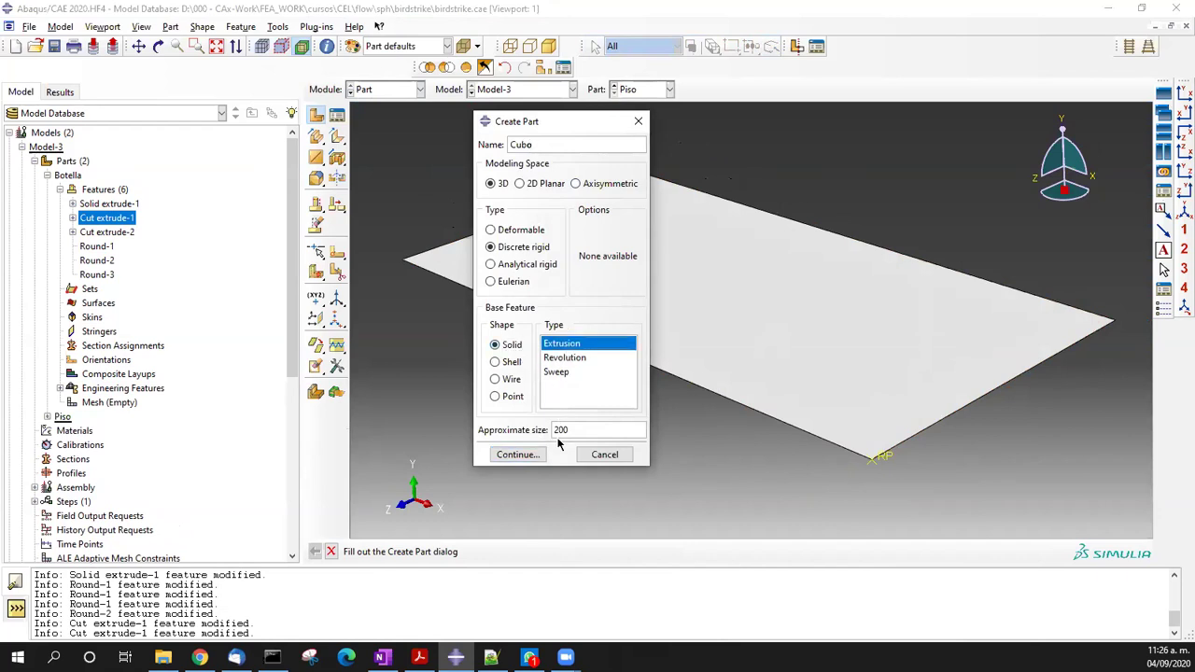
left_click(519, 455)
- Sketch a rectangle about 47.5 by 32.5 units around the origin as the section of Cubo and finish the sketch
left_click(336, 116)
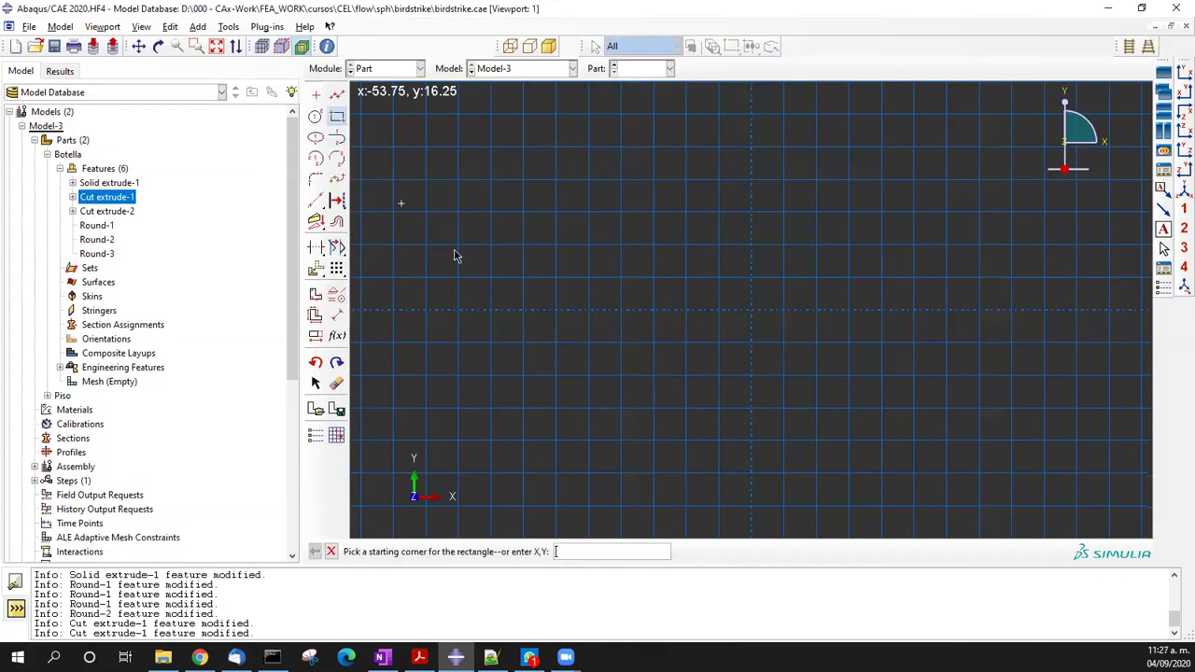
left_click(641, 192)
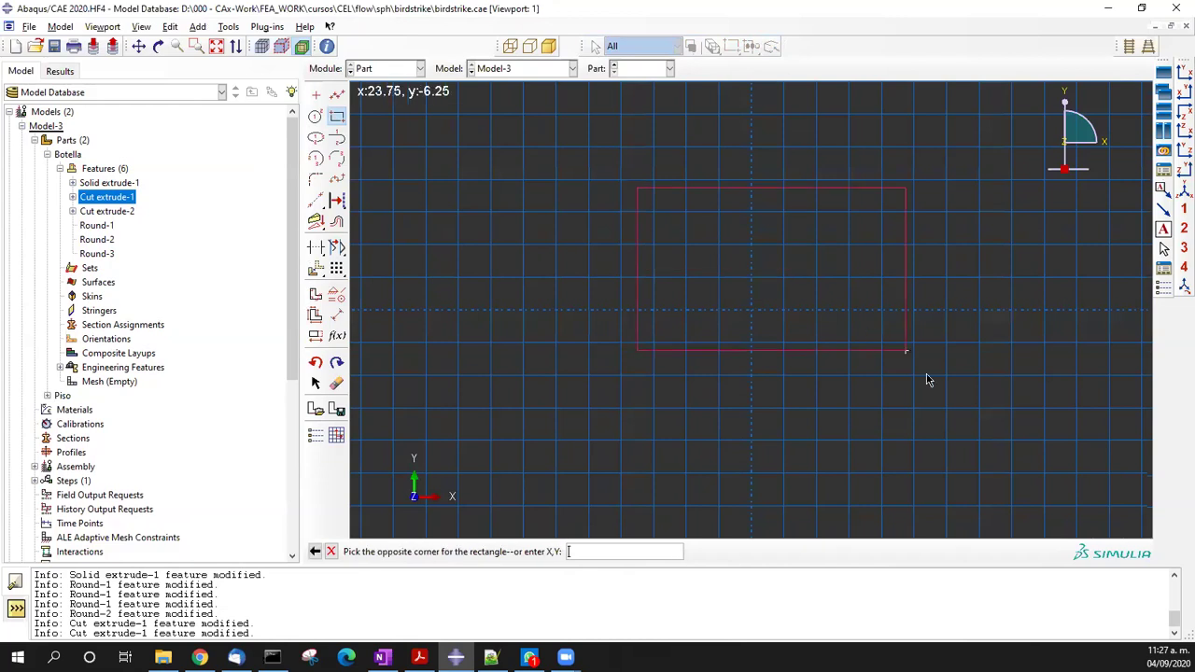
left_click(942, 397)
middle_click(852, 291)
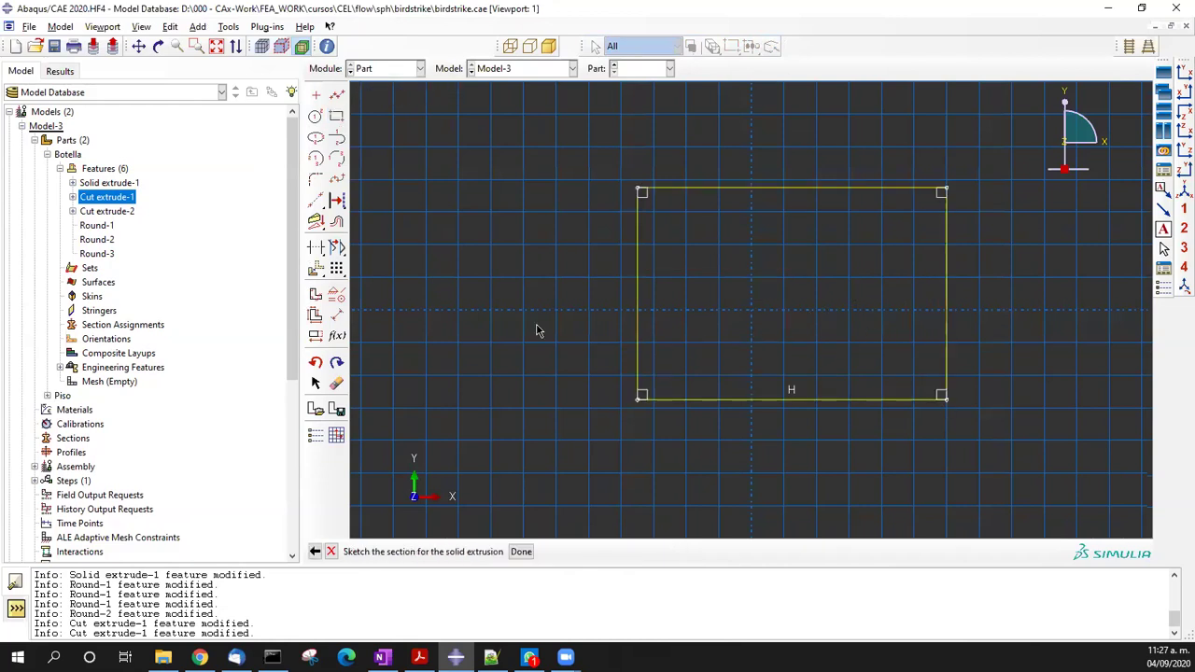
left_click(314, 338)
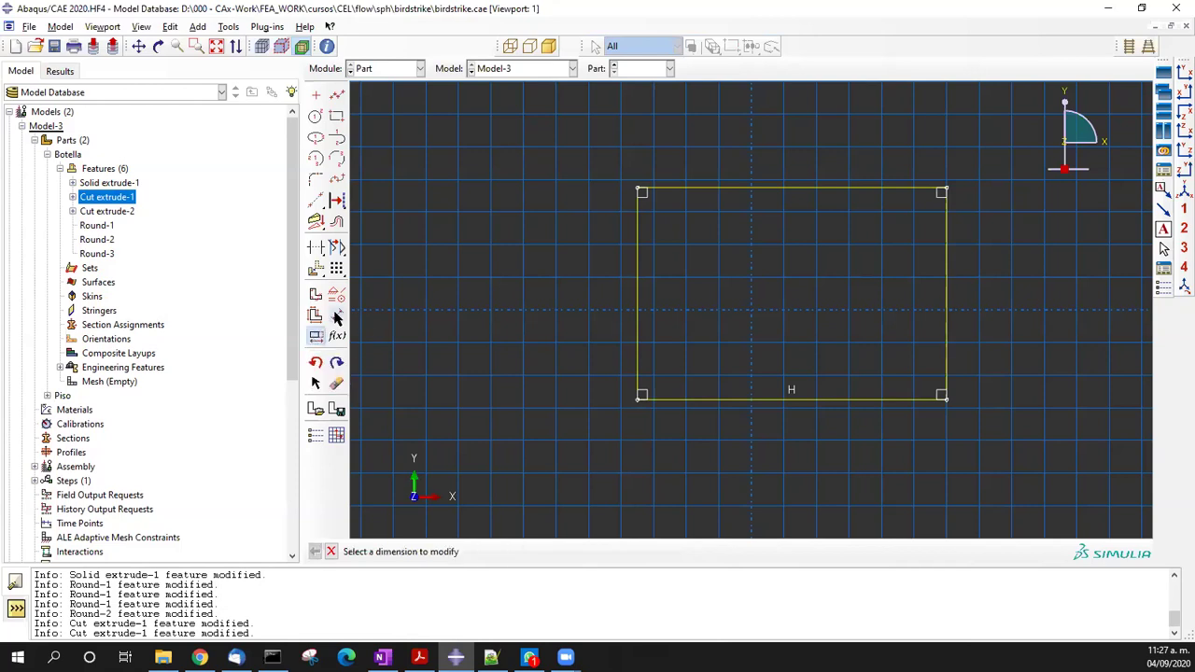
middle_click(557, 276)
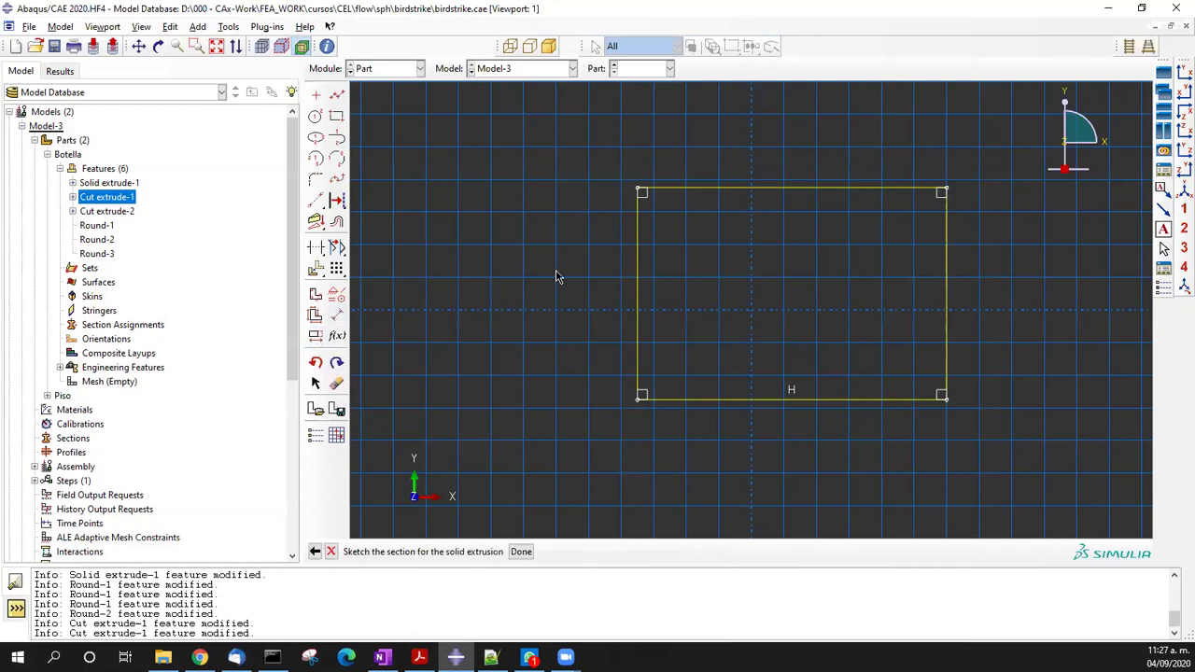
middle_click(556, 277)
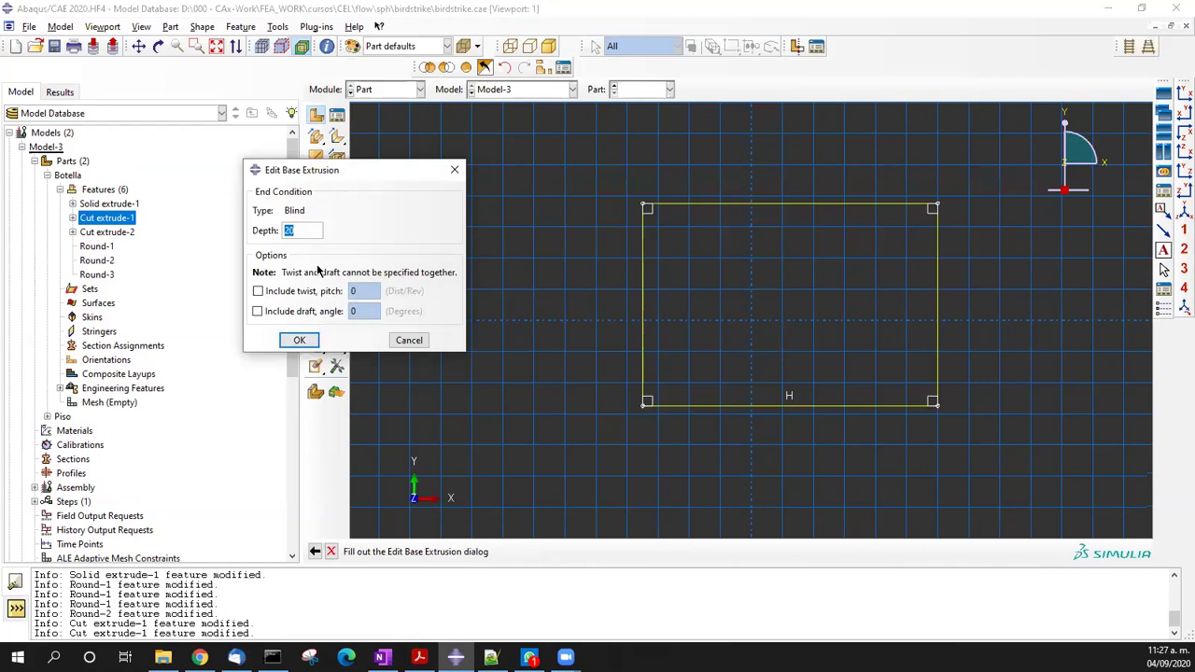
- Extrude the rectangular section into the solid block of Cubo
type("10")
left_click(298, 340)
left_click_drag(686, 302, 720, 448)
middle_click(643, 341)
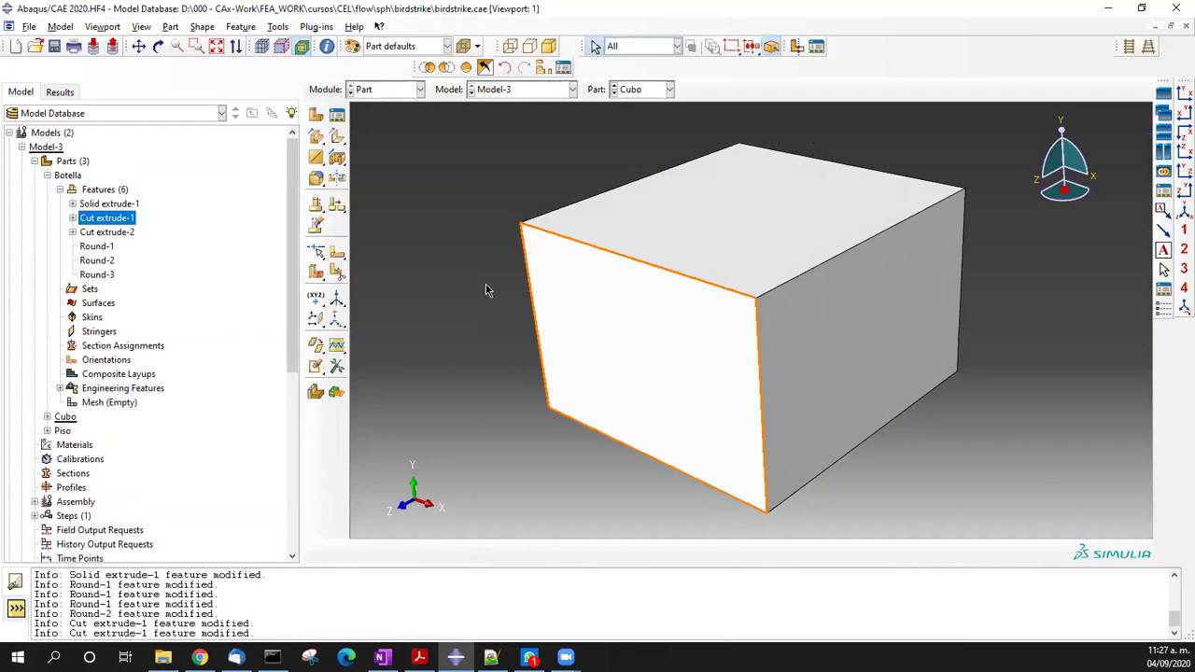
- In the Property module, copy the HDPE and FLUID materials from the KIMECA.lib material library into the current model
left_click(374, 91)
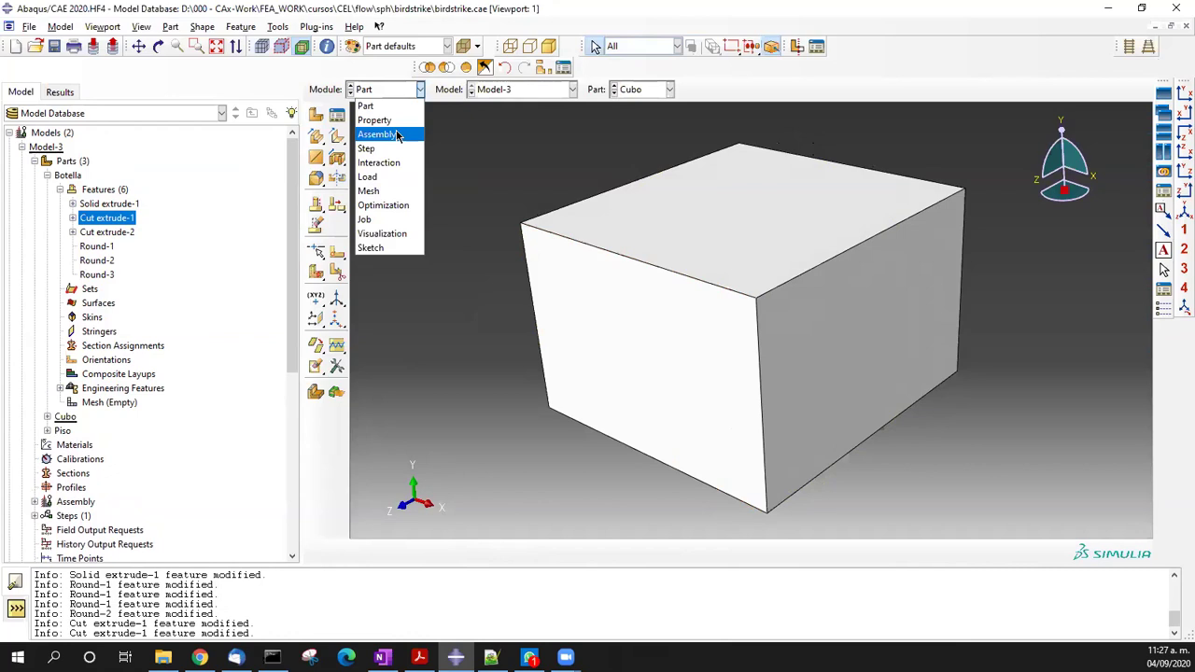
left_click(376, 134)
left_click(375, 89)
left_click(374, 120)
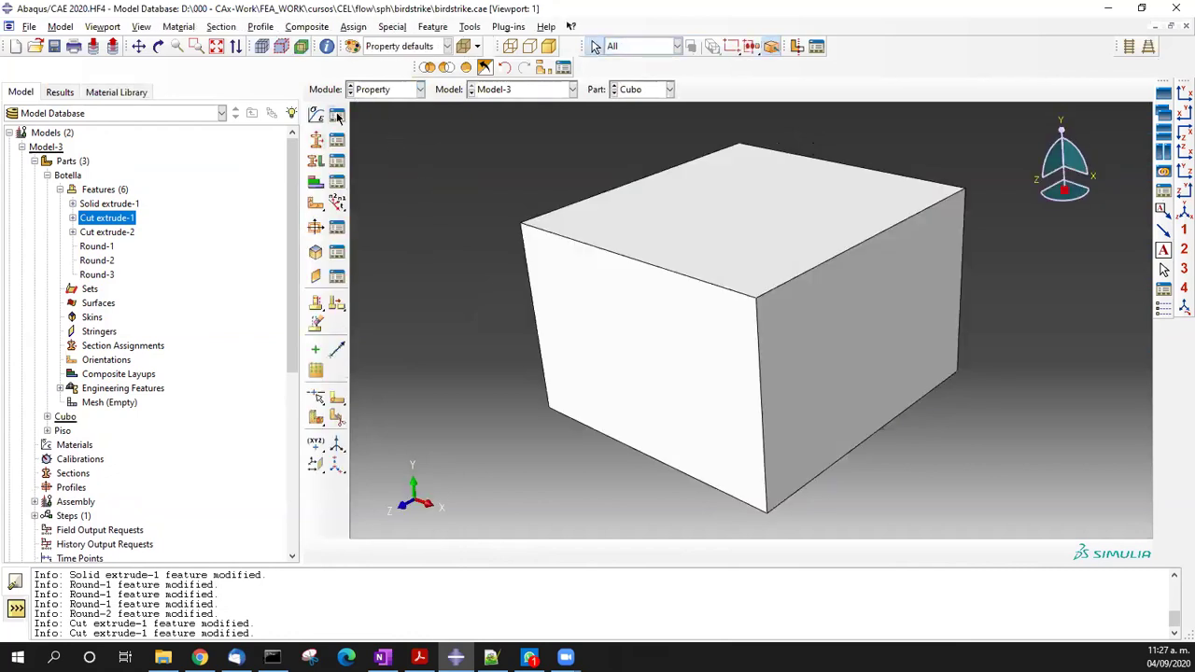
left_click(131, 93)
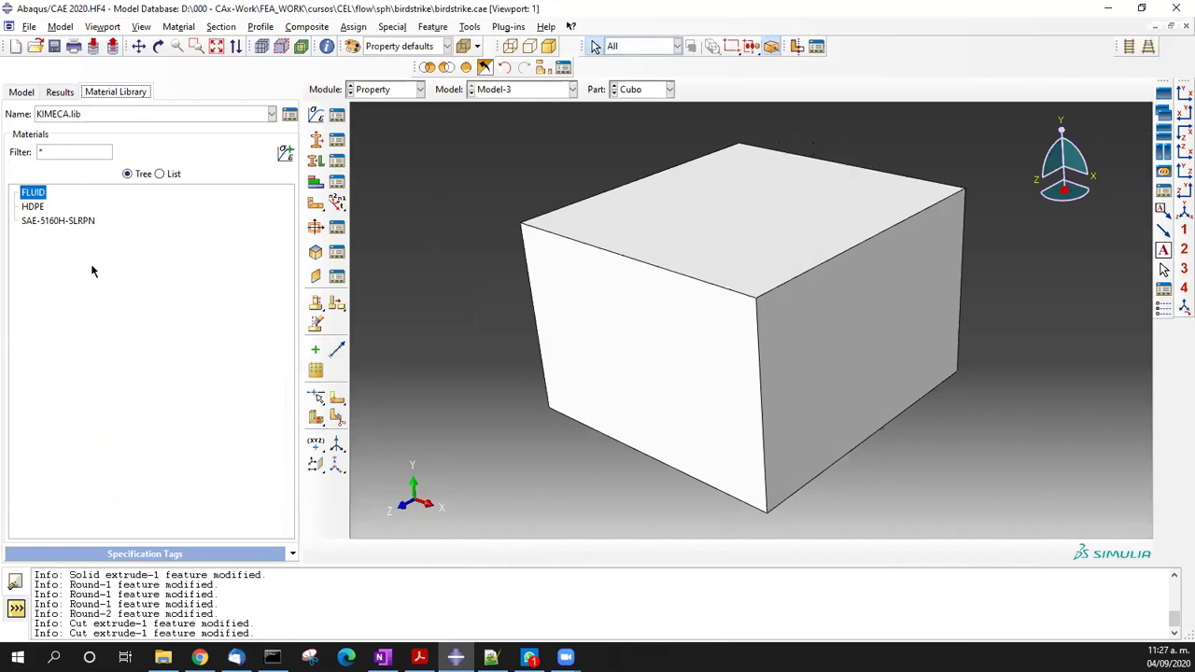
left_click(36, 207)
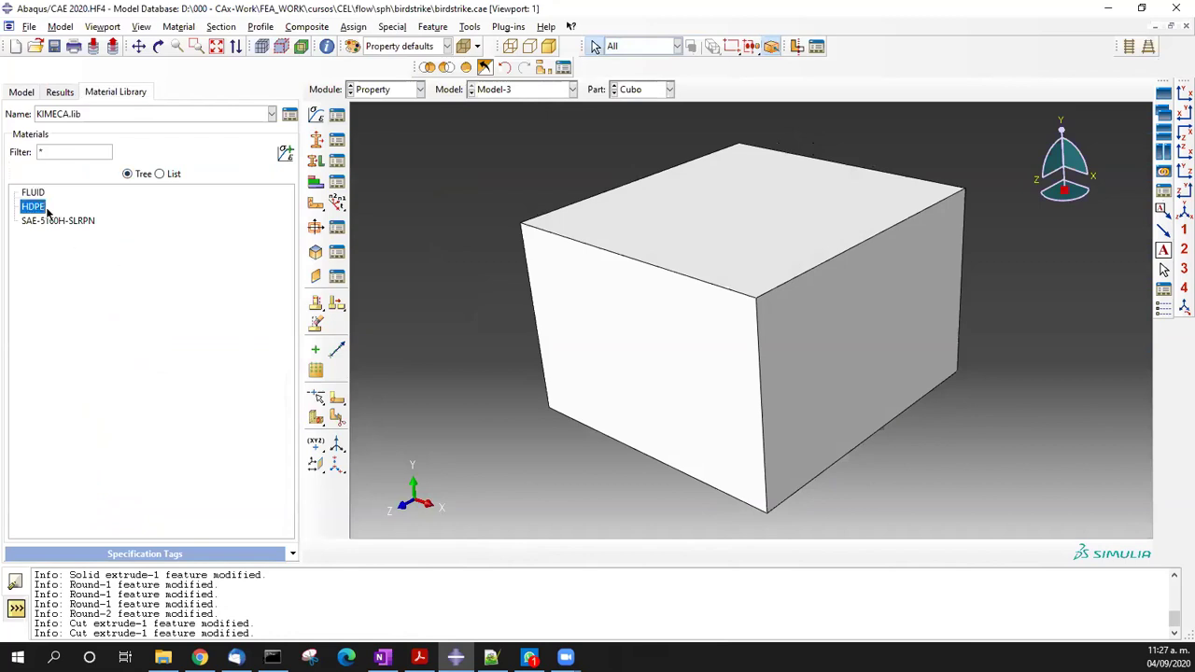
left_click(284, 154)
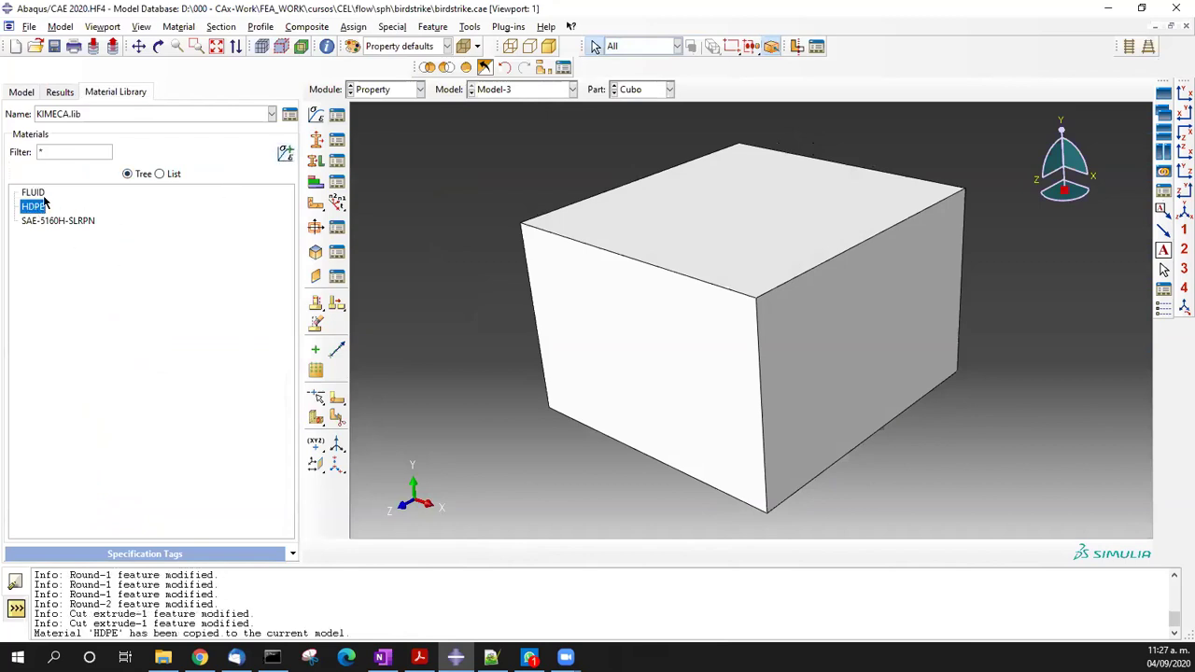
left_click(37, 193)
left_click(286, 155)
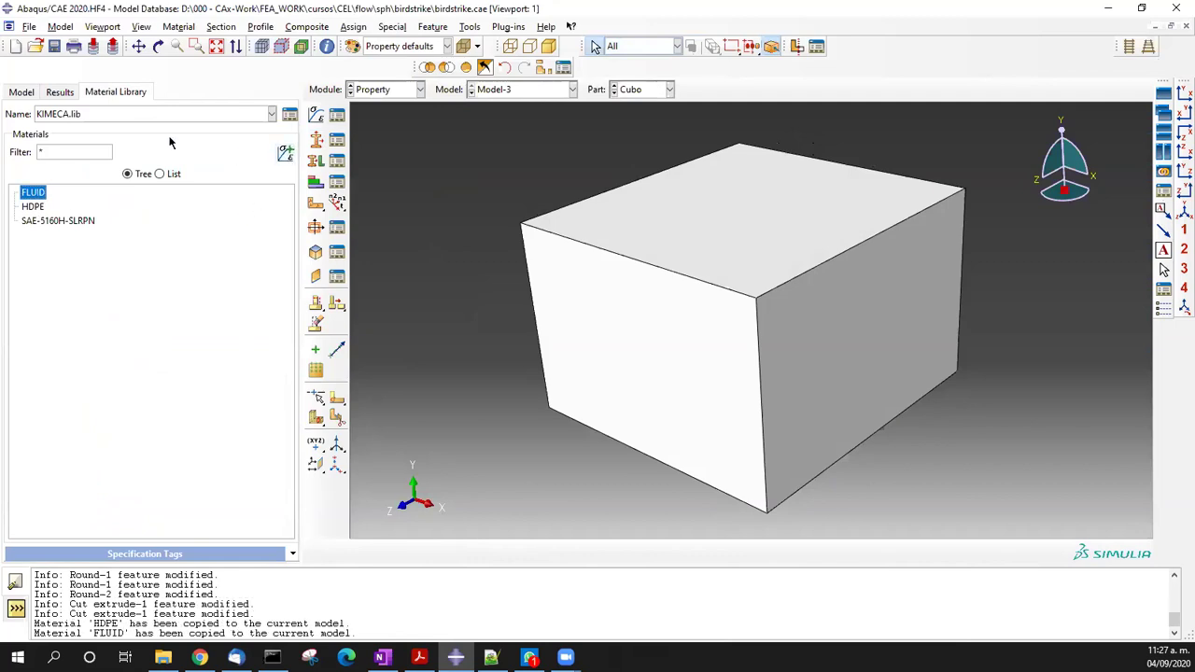
- Review the mass density and the Us-Up equation of state parameters c0, s and Gamma0 of the FLUID material
left_click(28, 93)
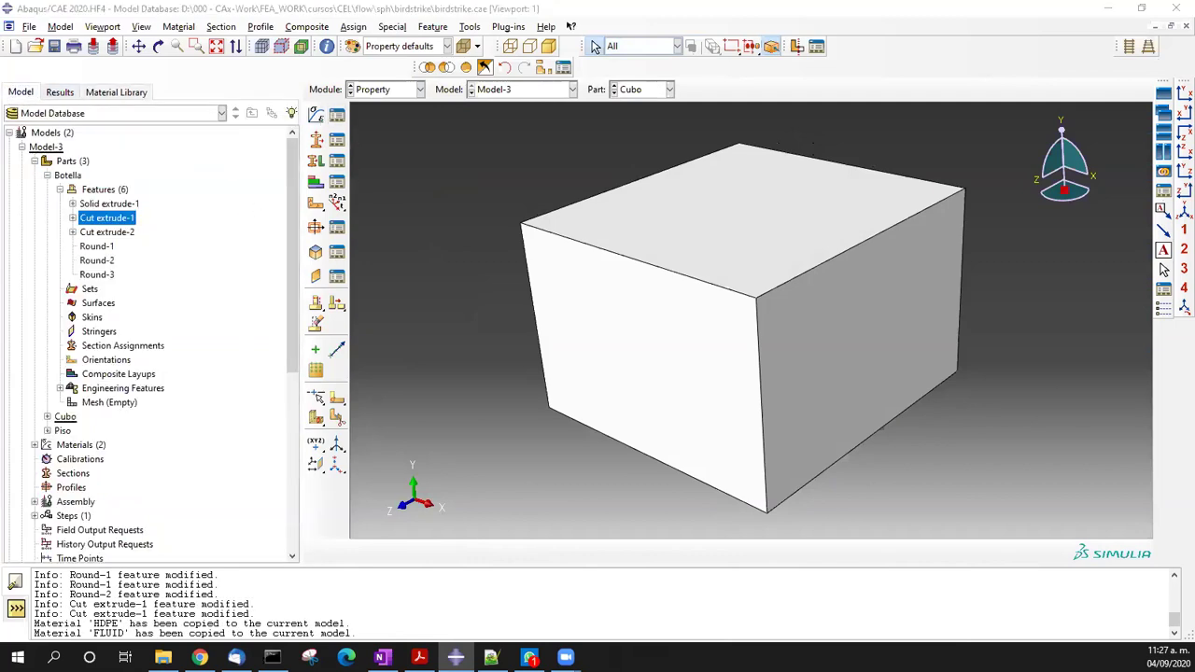
left_click(337, 114)
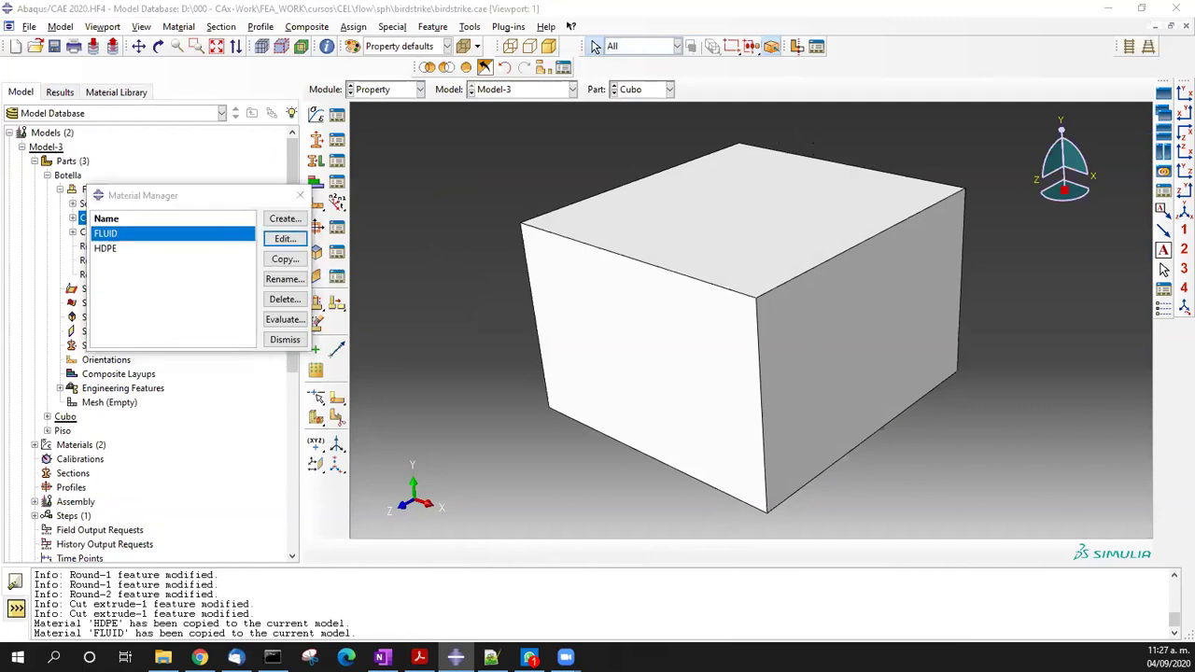
left_click(284, 239)
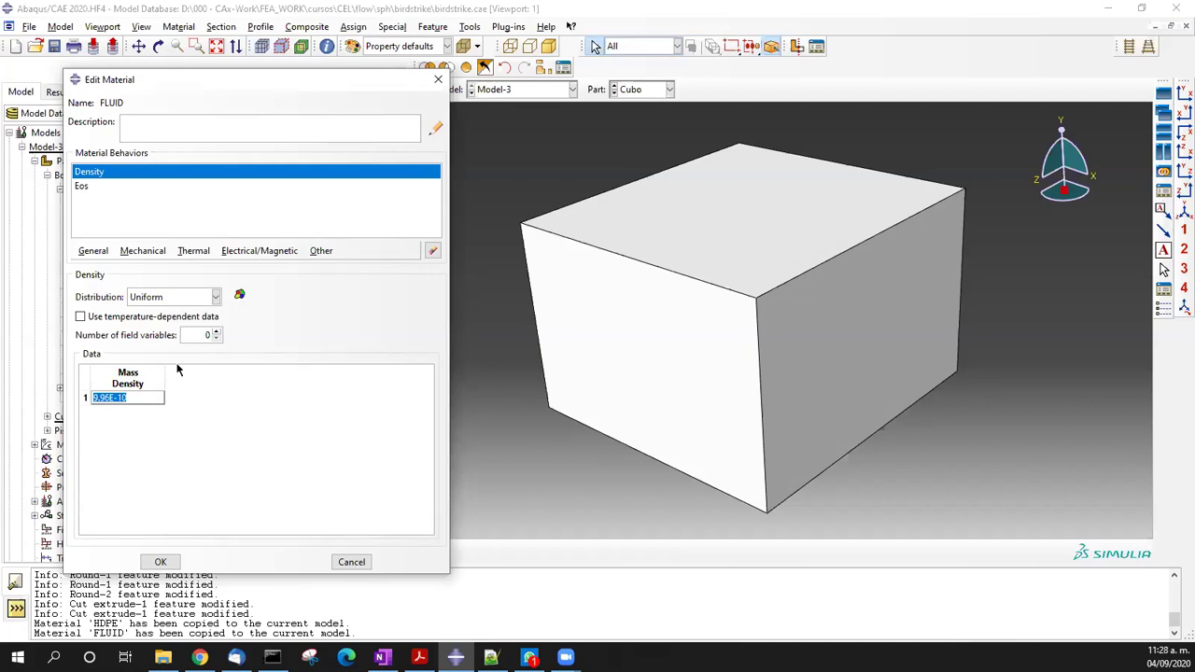
left_click(107, 192)
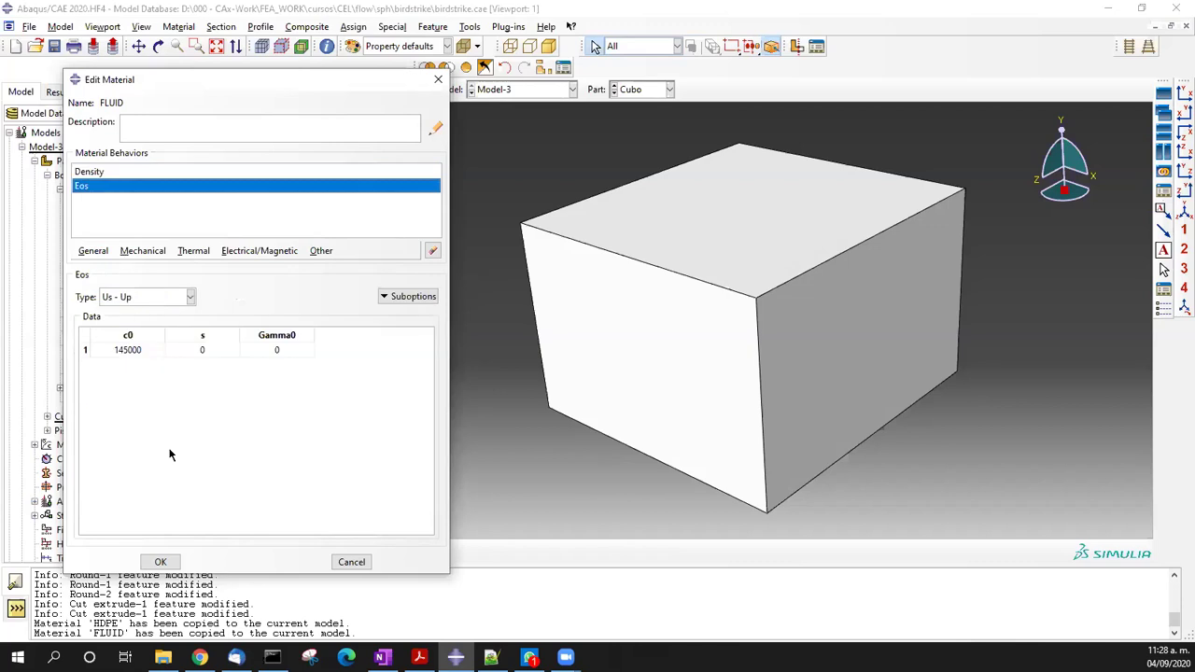
double_click(142, 352)
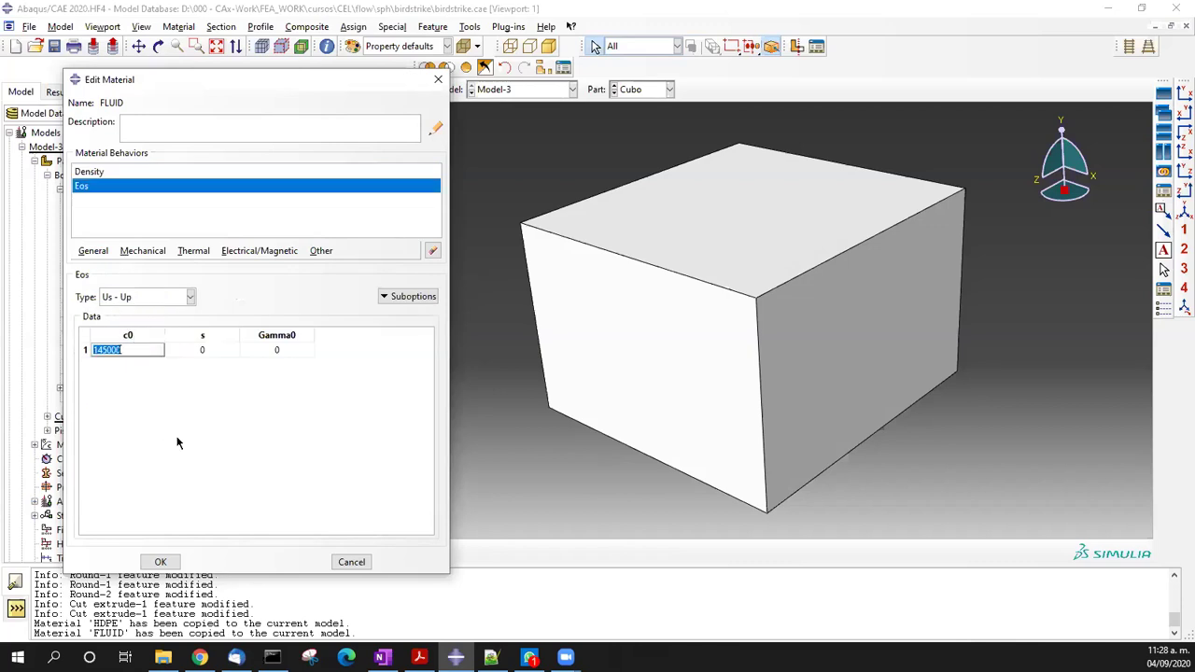
left_click(129, 350)
left_click_drag(107, 349, 128, 351)
left_click(224, 351)
left_click(266, 352)
left_click(217, 352)
left_click(298, 352)
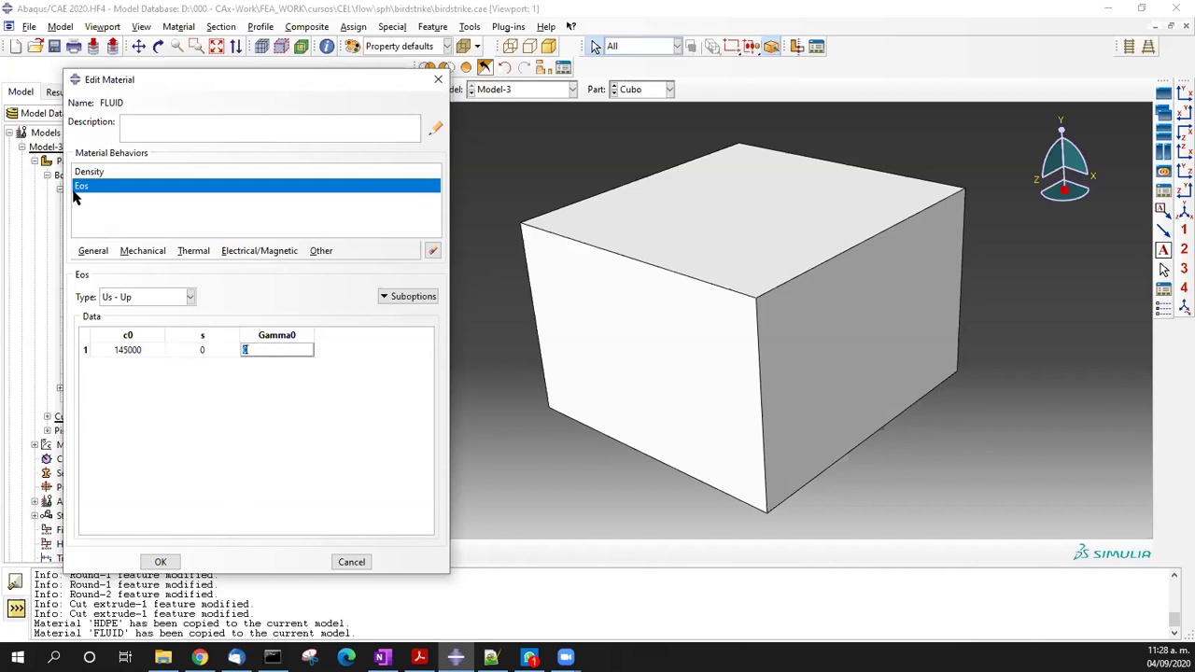
left_click(160, 561)
- Examine the density, elastic and plastic data of the HDPE material, including its yield stress and plastic strain table
left_click(134, 247)
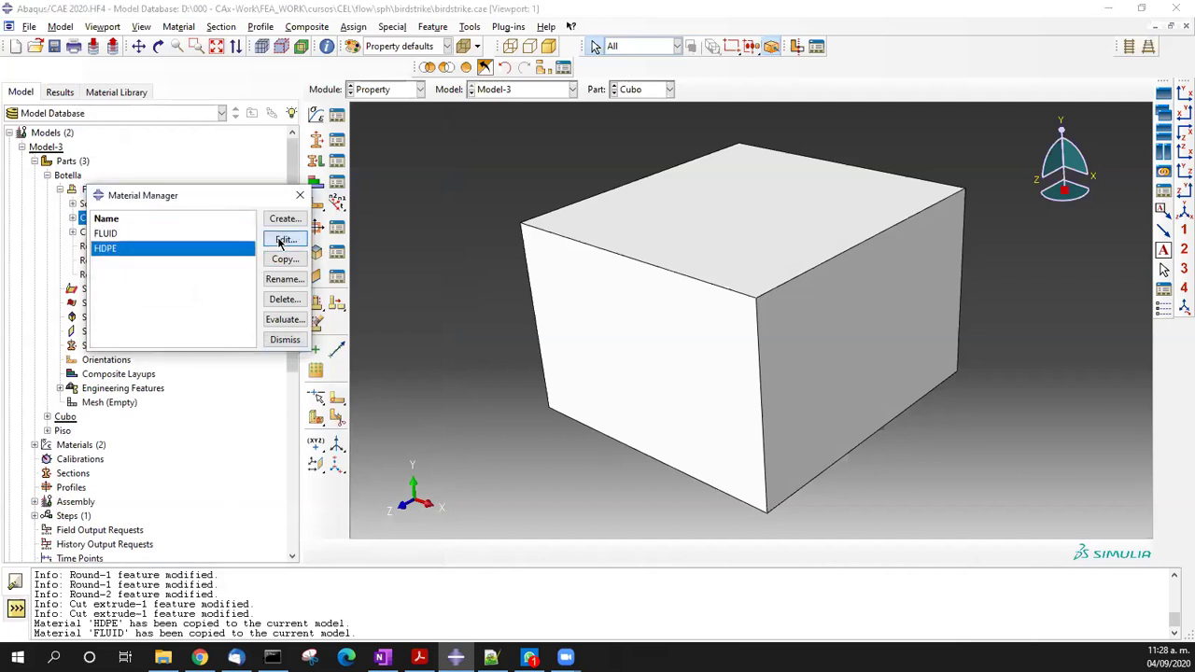
left_click(282, 239)
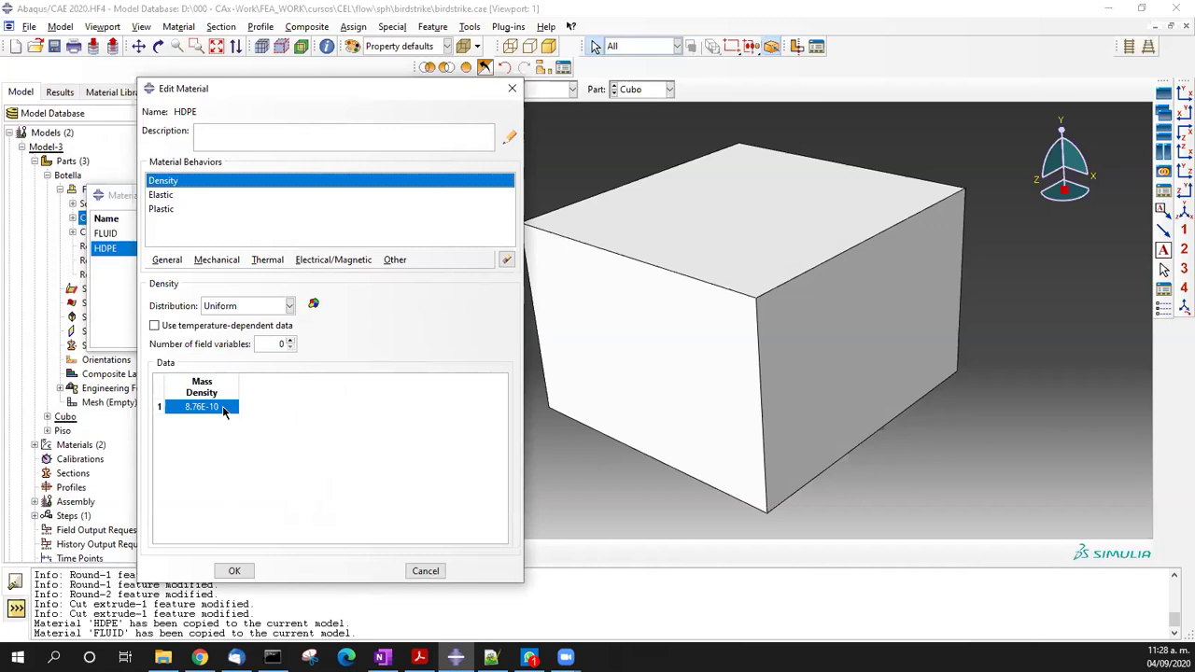
left_click(179, 198)
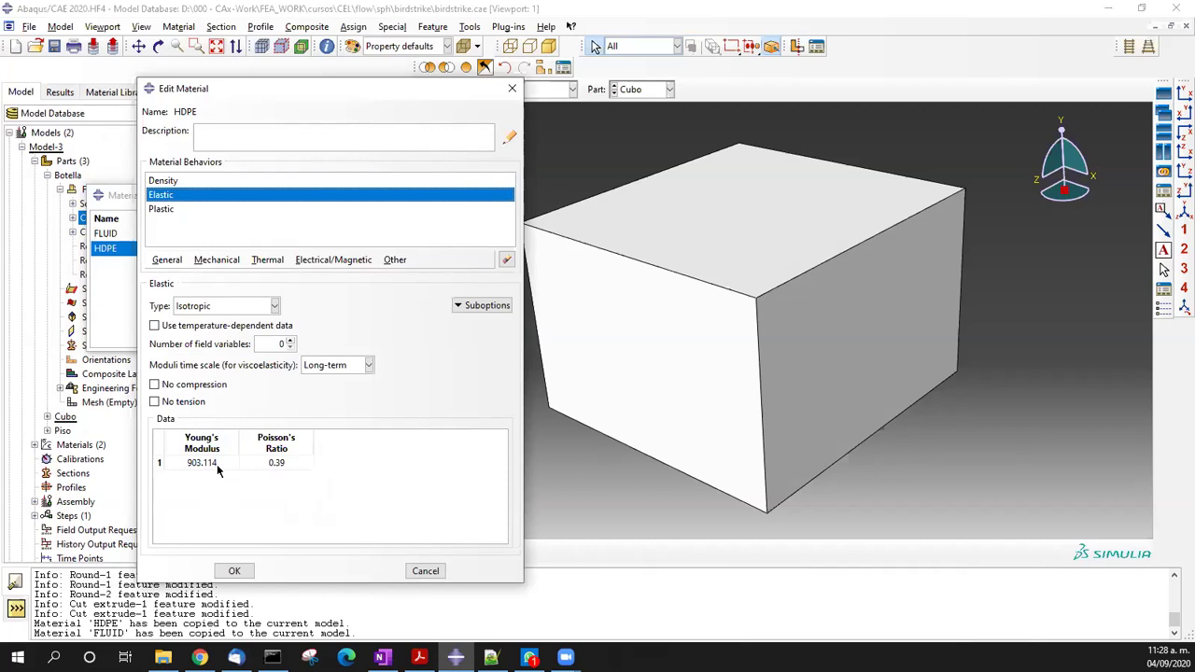
double_click(294, 464)
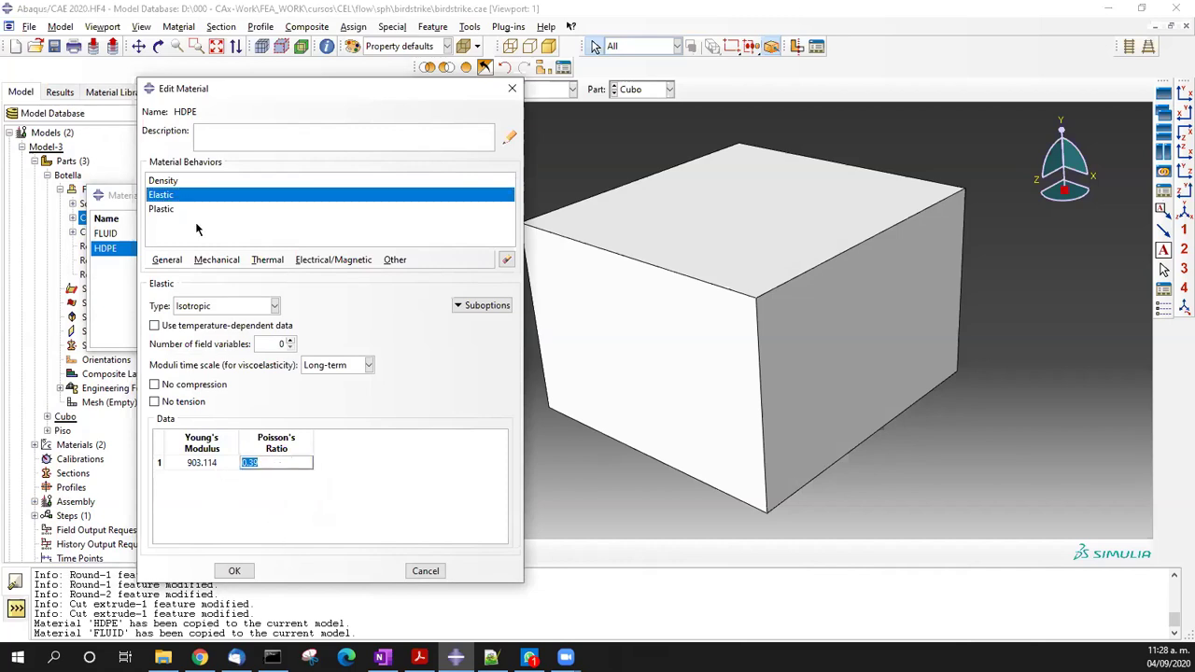
left_click(187, 209)
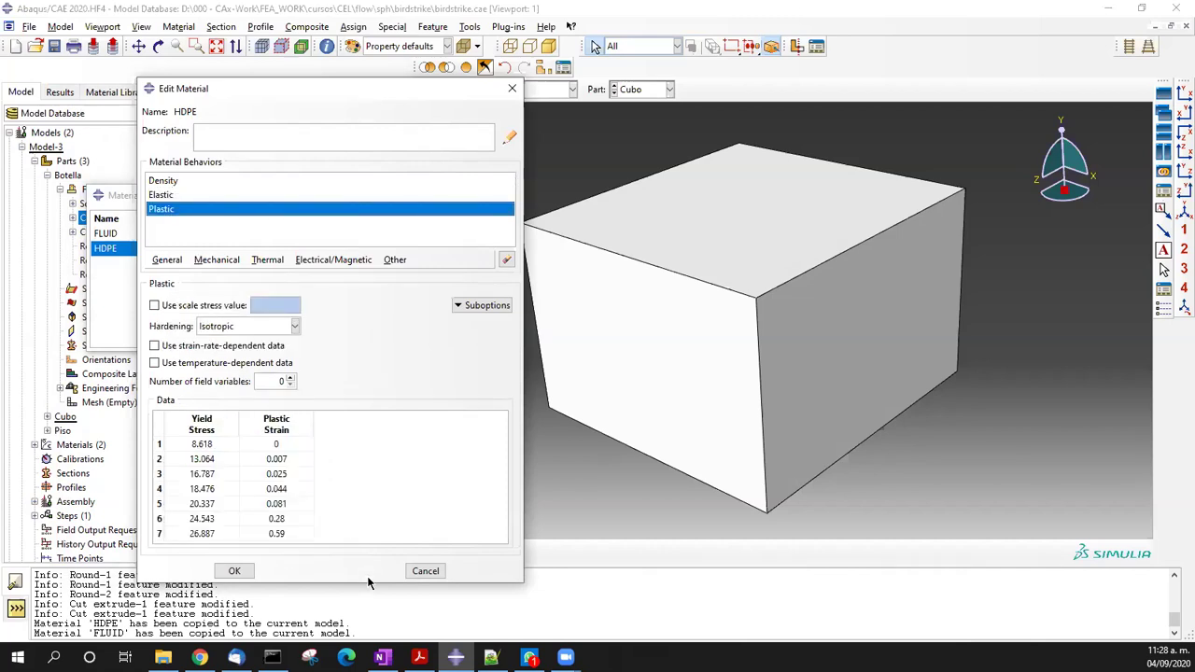
left_click_drag(374, 585, 373, 627)
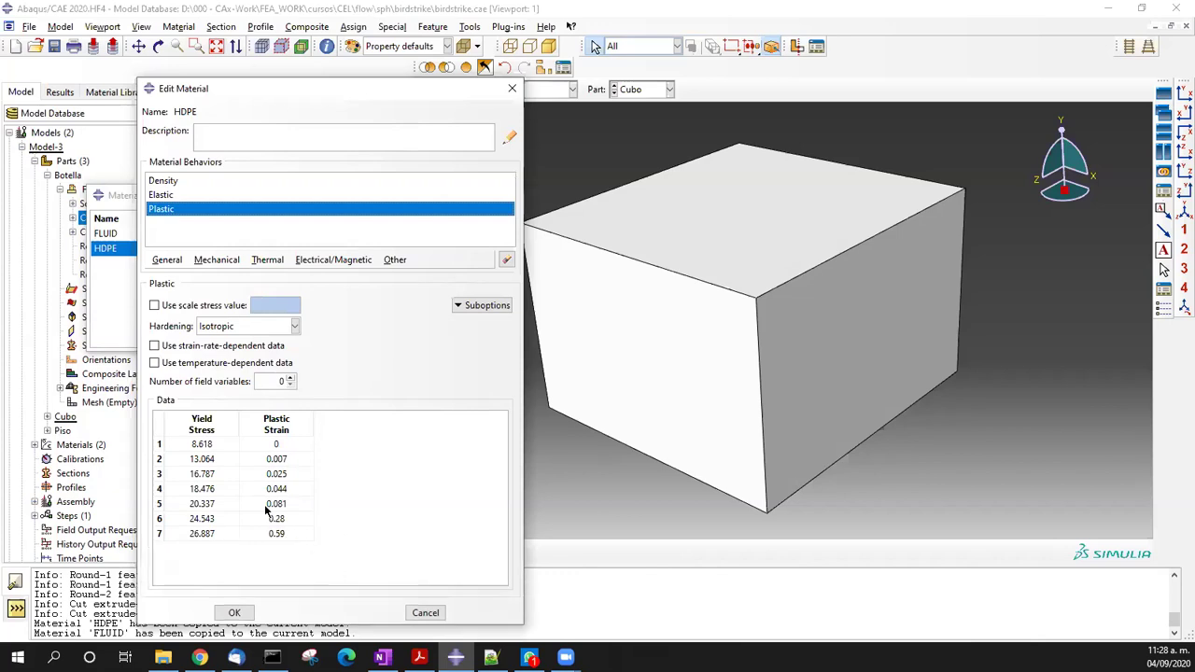
left_click_drag(205, 445, 221, 461)
double_click(207, 445)
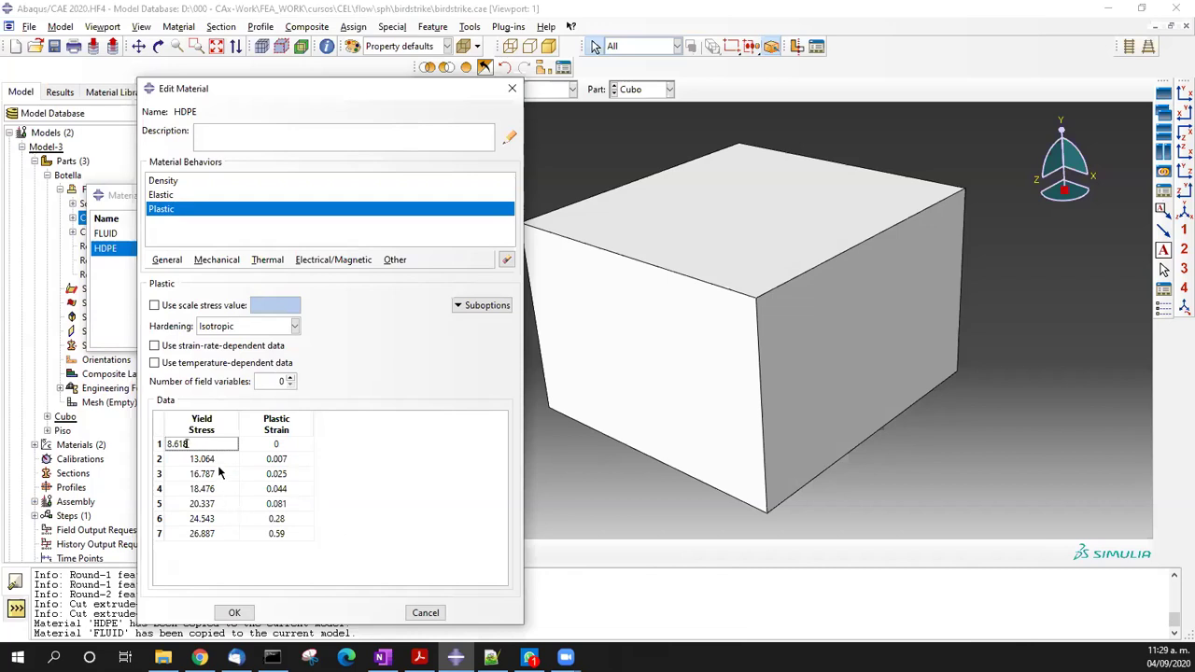
left_click_drag(217, 463, 221, 533)
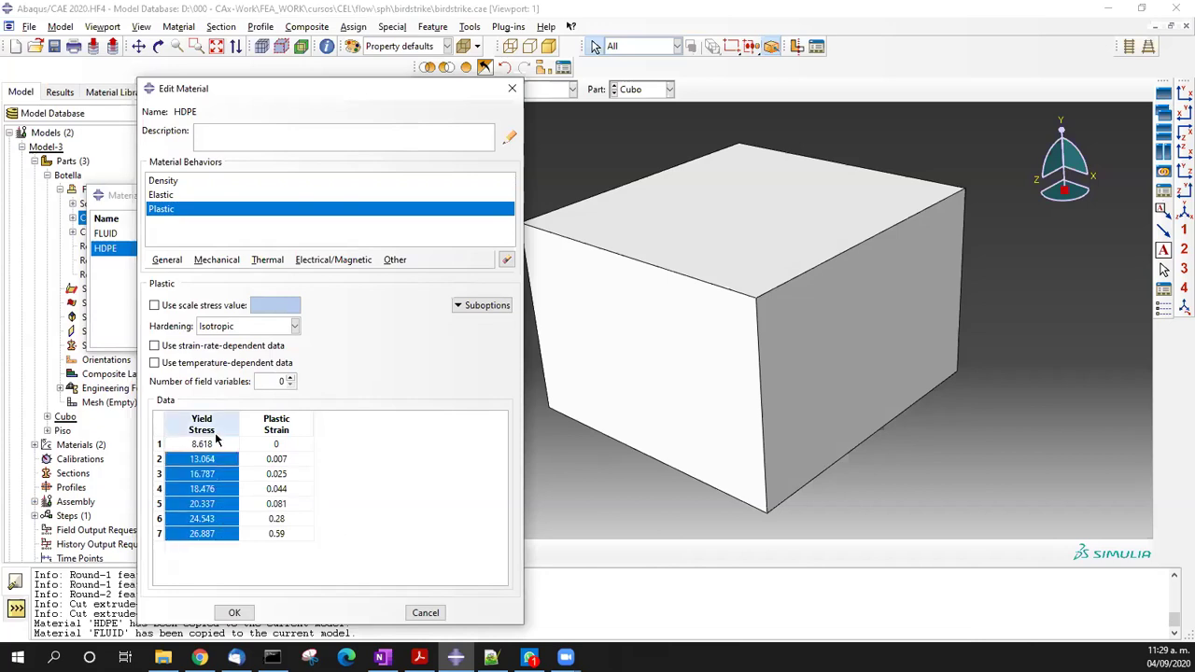
double_click(216, 445)
double_click(213, 535)
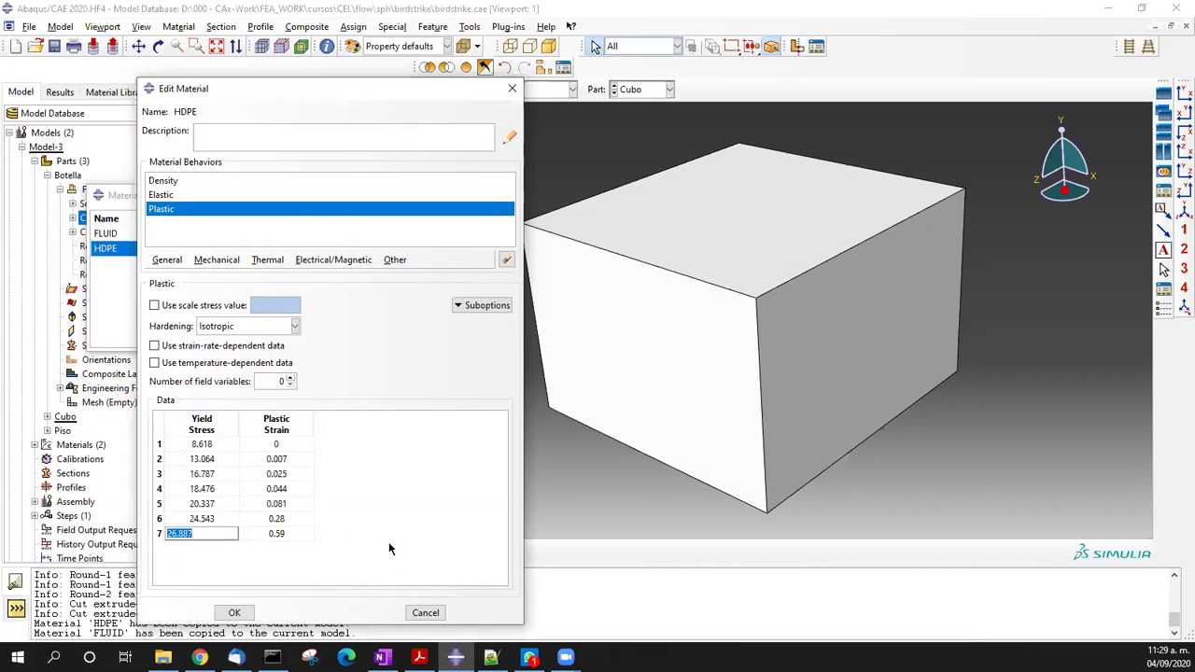
left_click(234, 614)
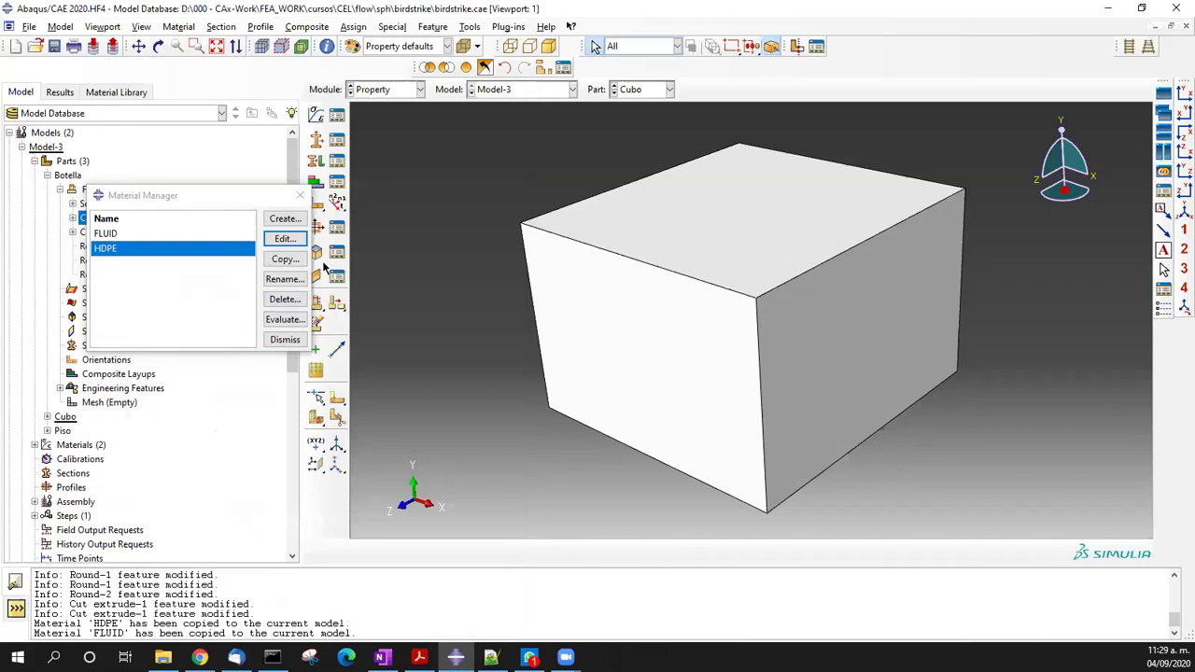
left_click(300, 195)
- In the Assembly module, create dependent instances of the Piso and Botella parts and display the assembly shaded
left_click_drag(686, 356, 507, 346, "ctrl+alt")
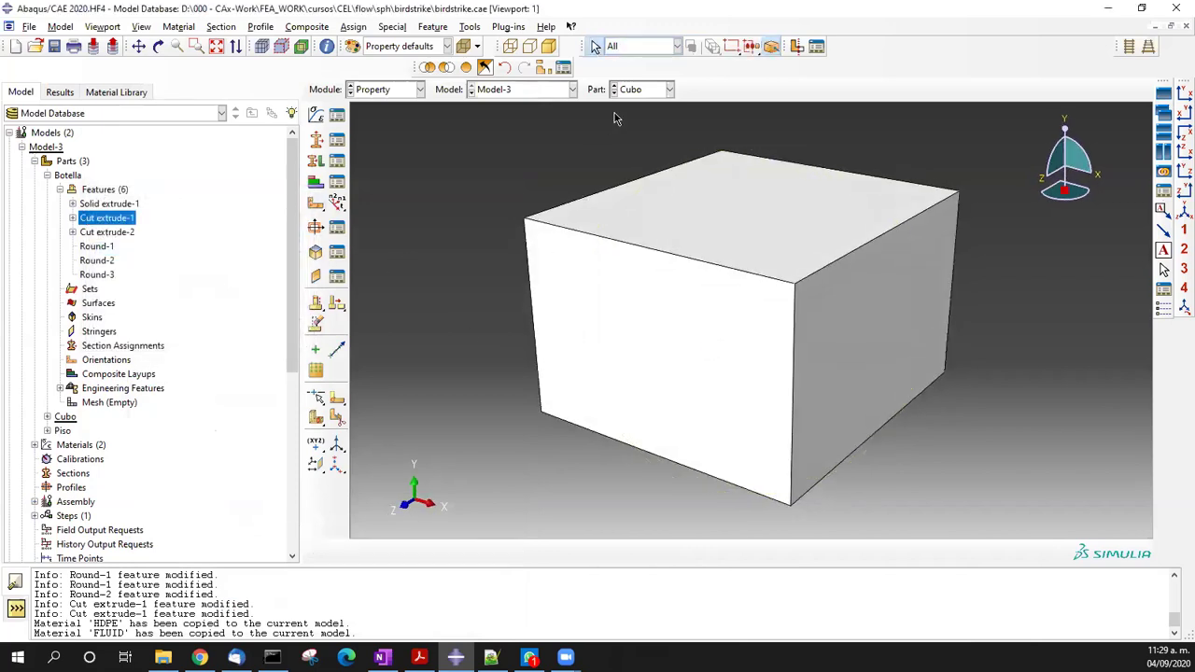
left_click(636, 92)
left_click(536, 190)
left_click(352, 94)
left_click(316, 114)
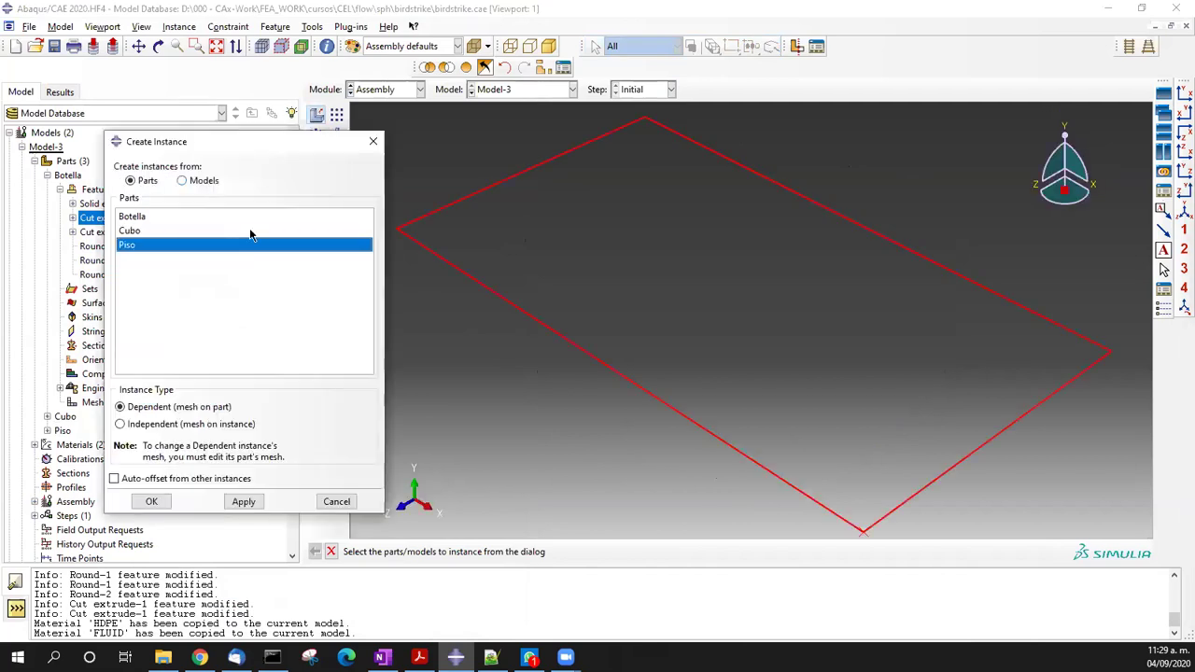
left_click(243, 501)
left_click_drag(730, 389, 715, 311, "ctrl+alt")
left_click(549, 46)
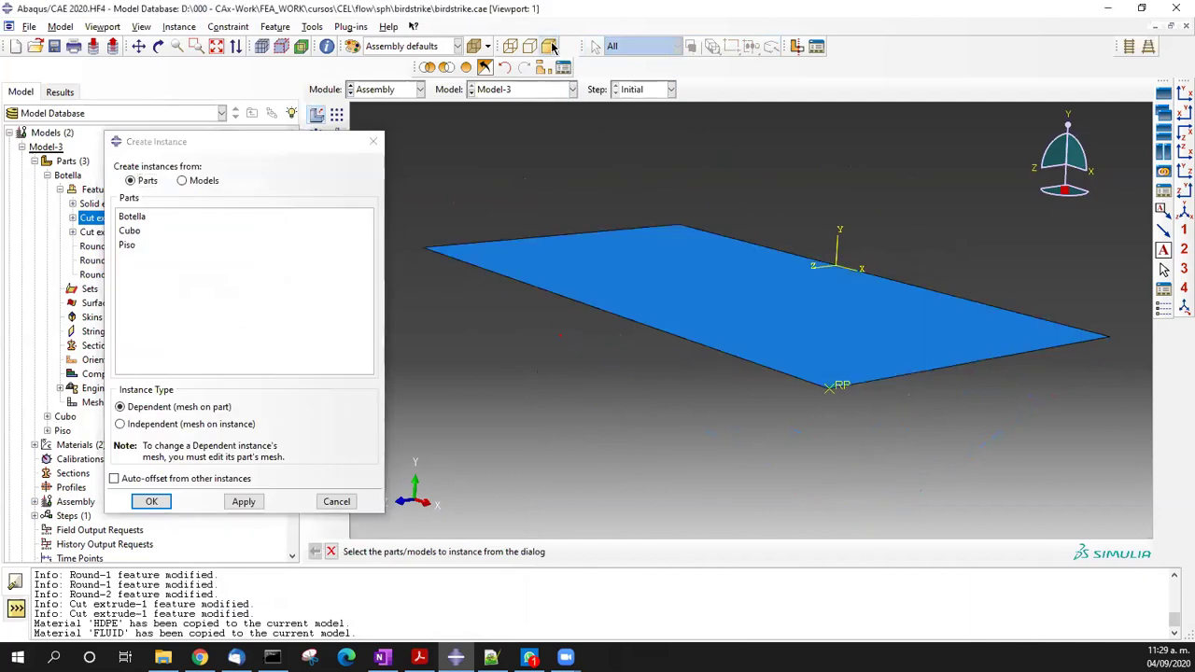
left_click(134, 220)
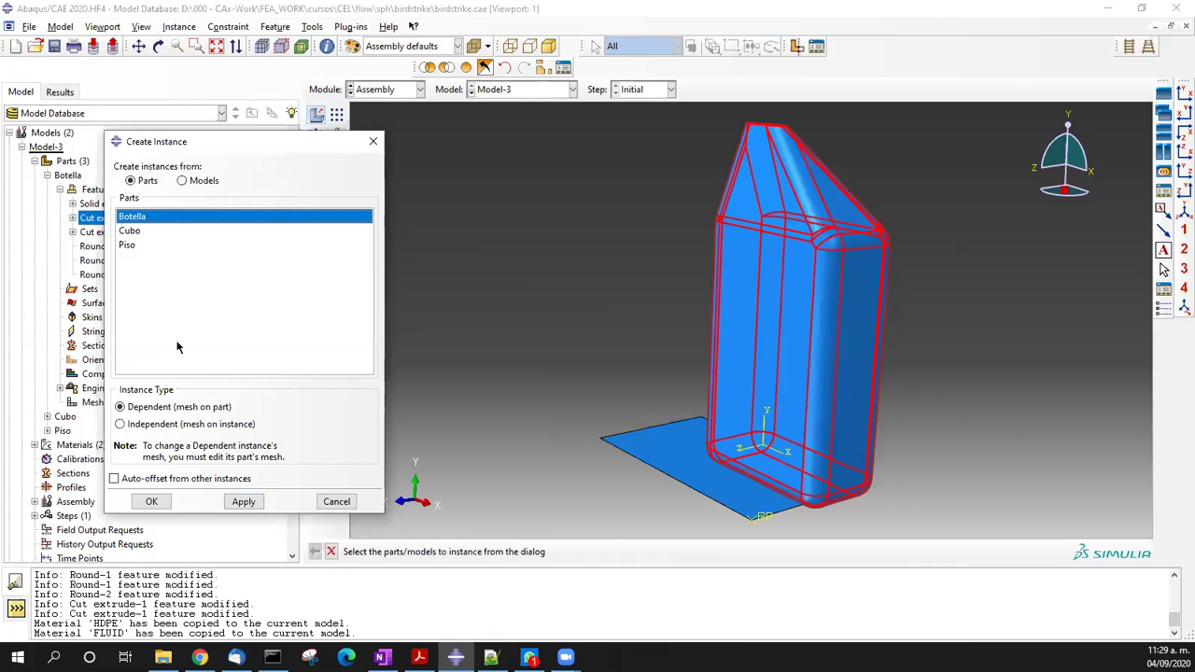
left_click(241, 500)
- Try to add a dependent instance of the Cubo part to the assembly
left_click(130, 230)
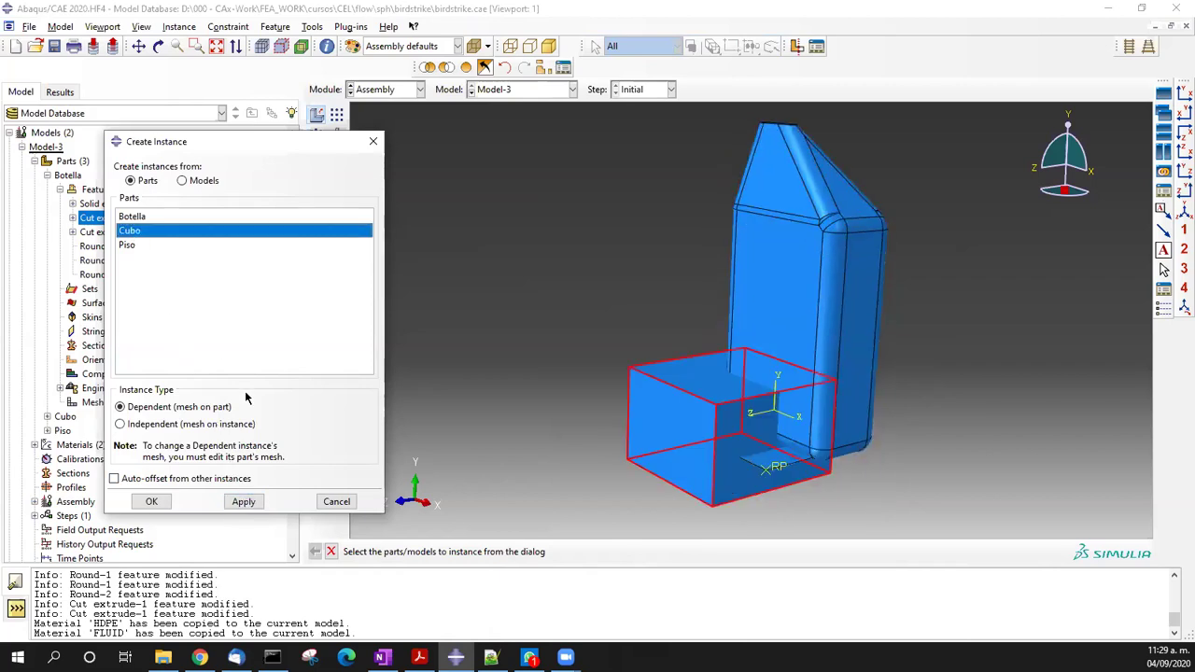
left_click(152, 502)
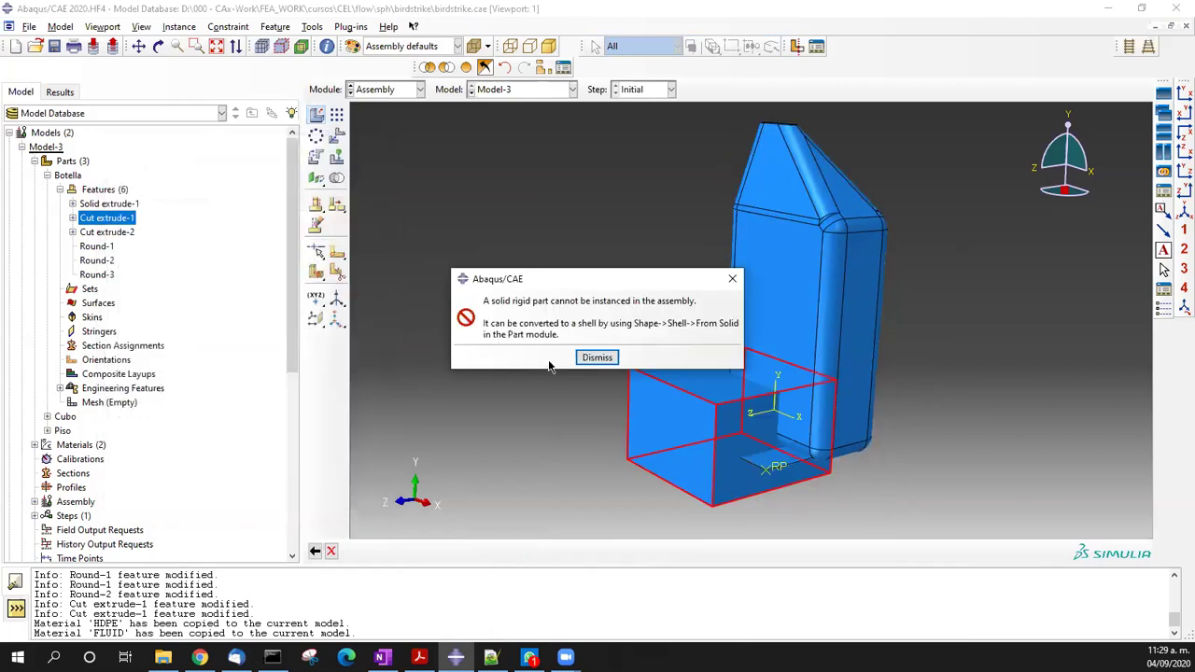
left_click(590, 358)
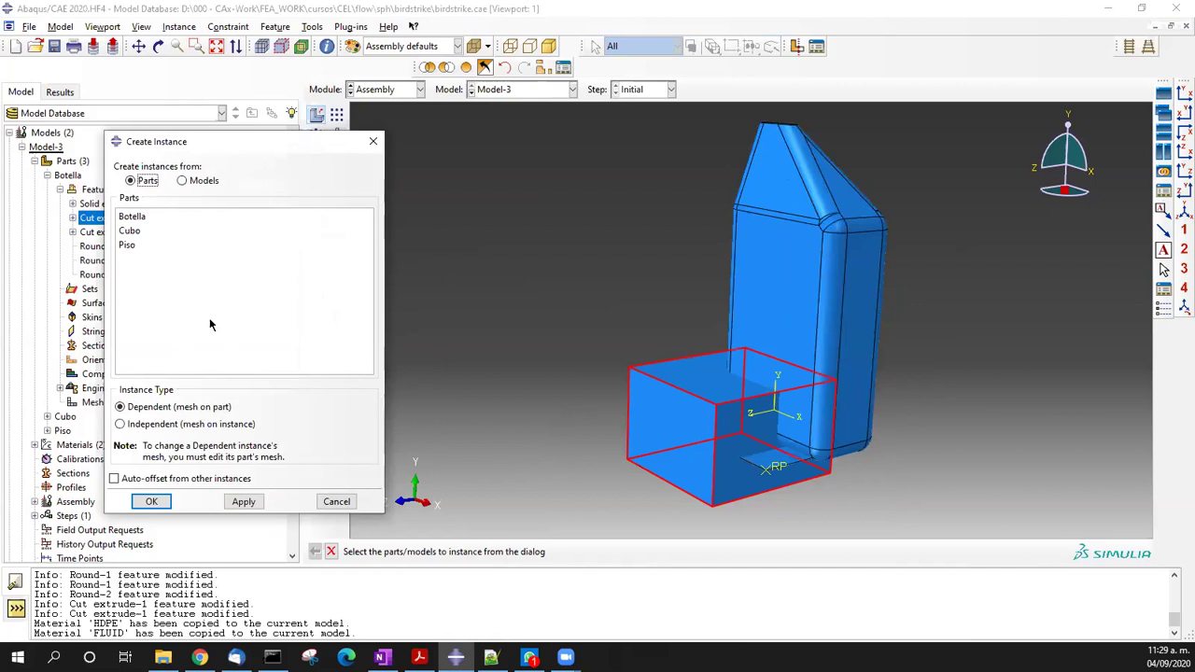
left_click(155, 502)
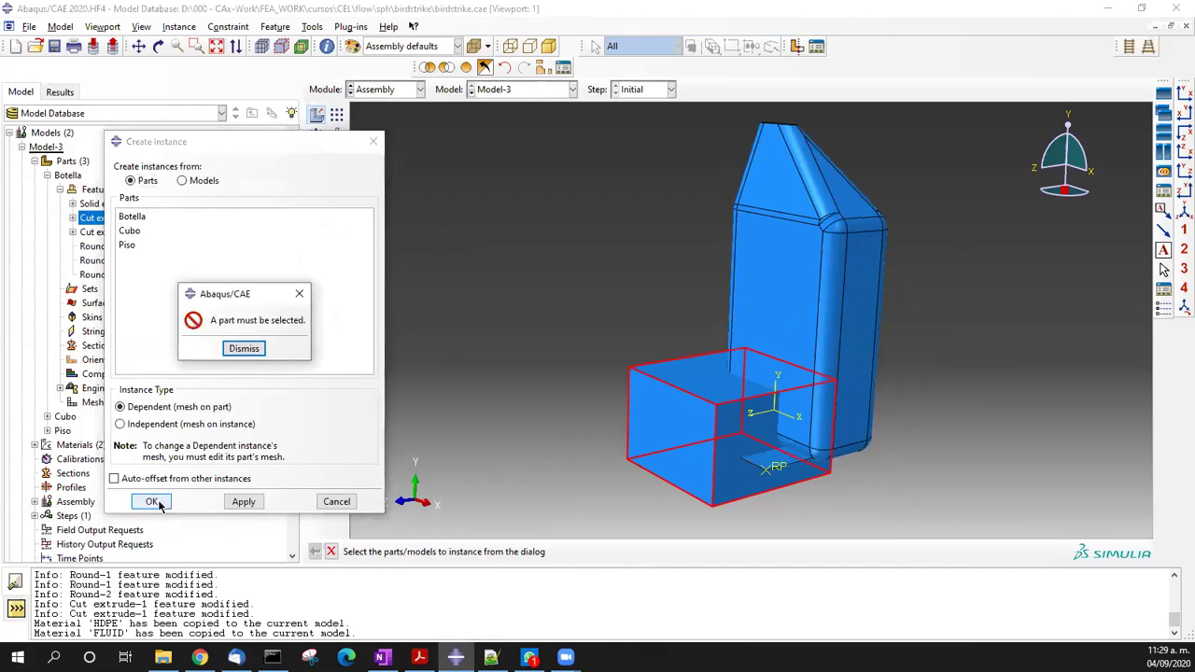
left_click(242, 351)
left_click(336, 501)
left_click_drag(669, 399, 658, 396)
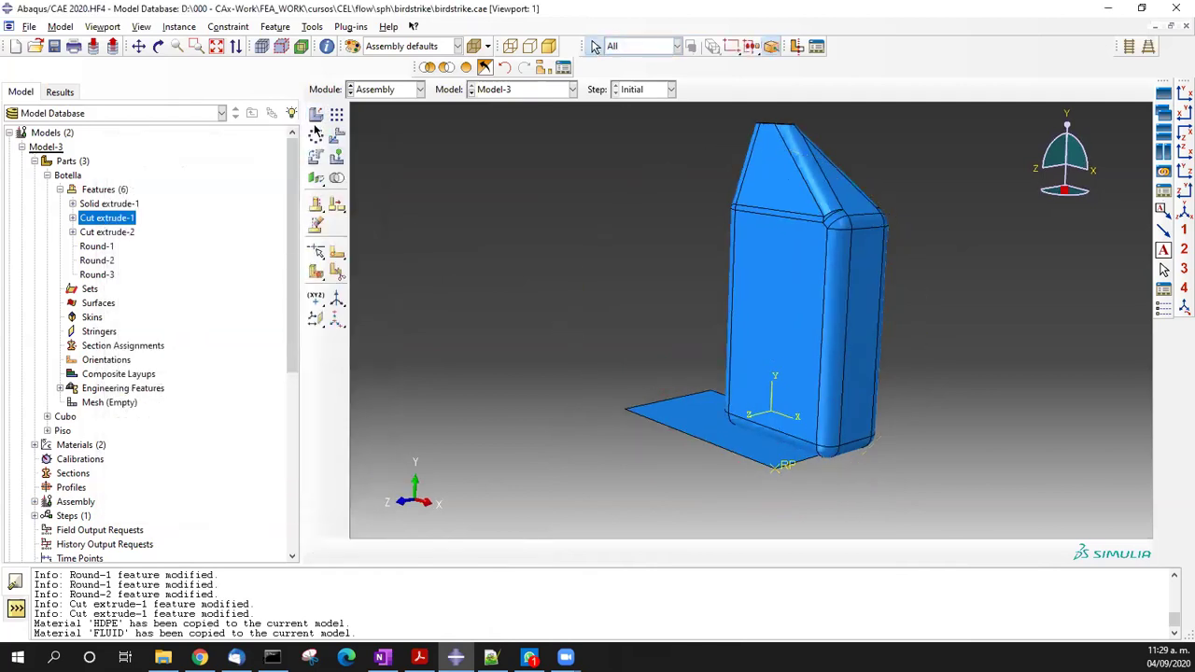
left_click(316, 114)
left_click(141, 230)
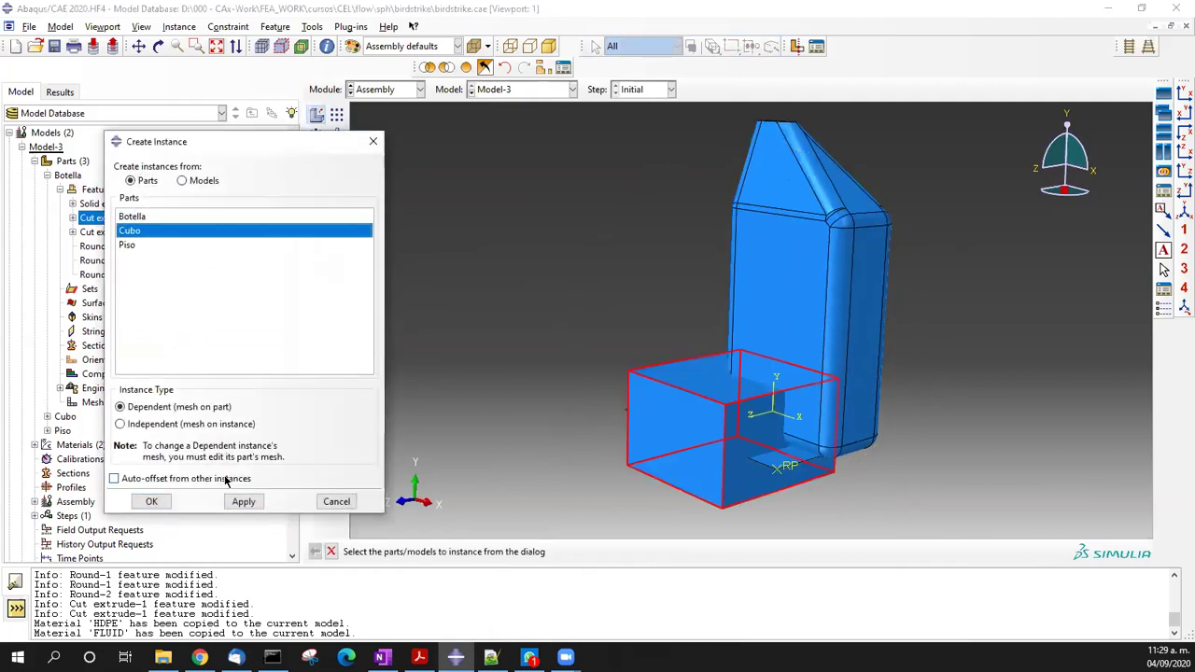
left_click(151, 501)
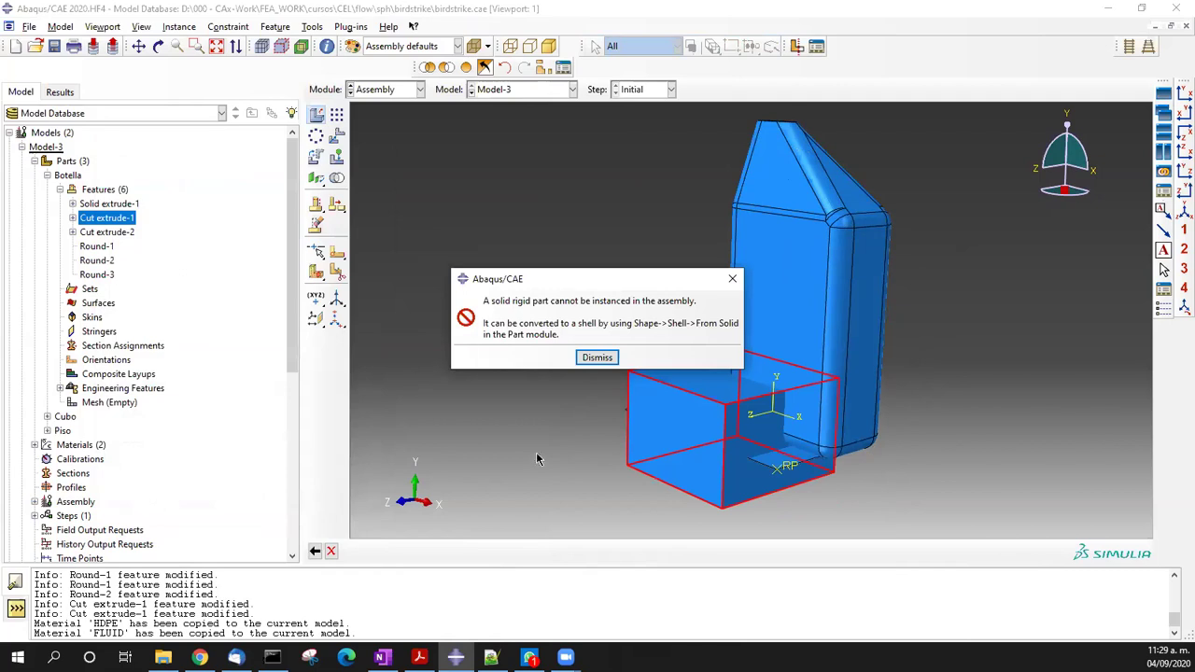
left_click(598, 357)
left_click(336, 501)
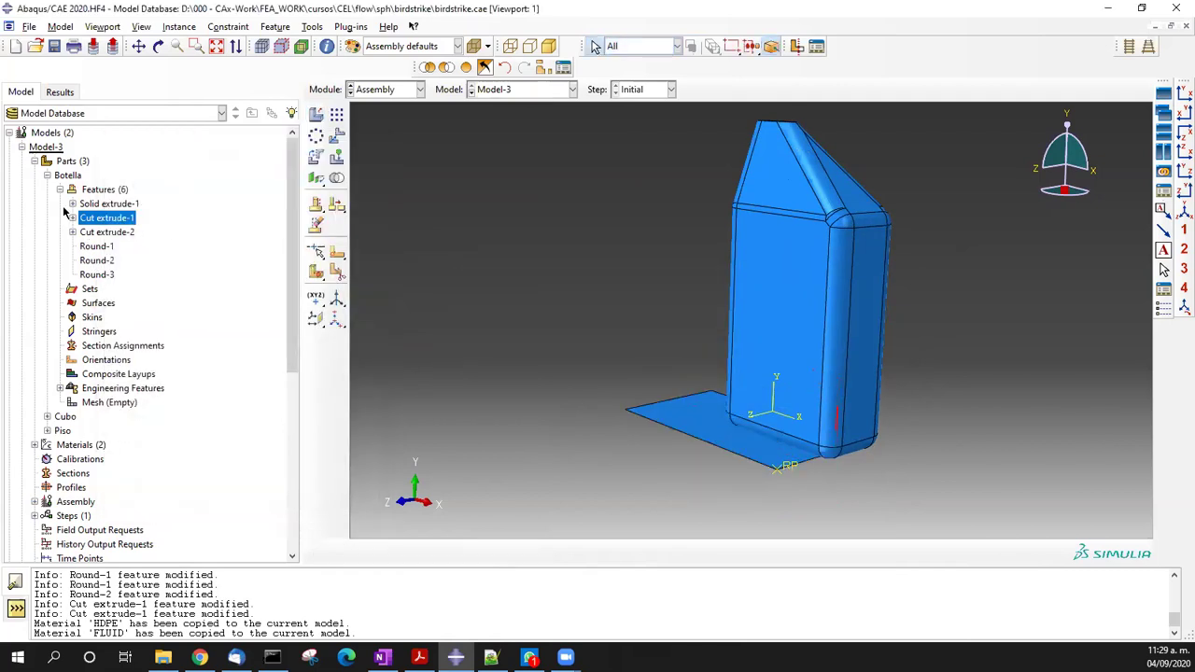
- Change the type of the 3D part Cubo to Deformable
left_click(47, 176)
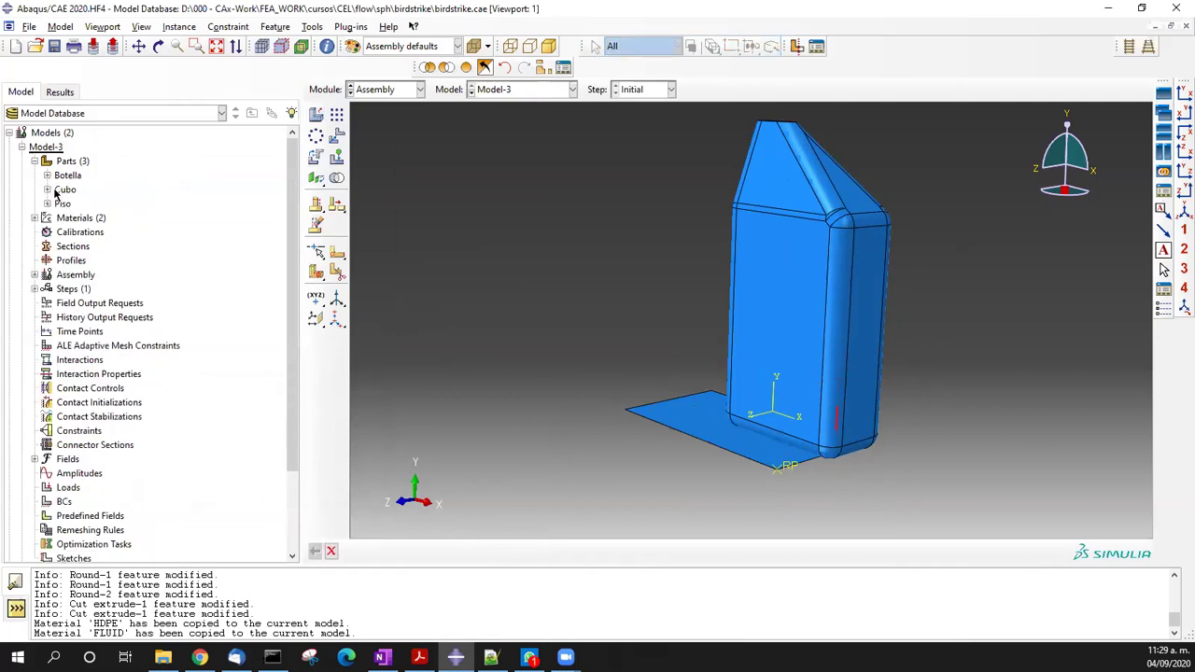
right_click(66, 193)
left_click(93, 213)
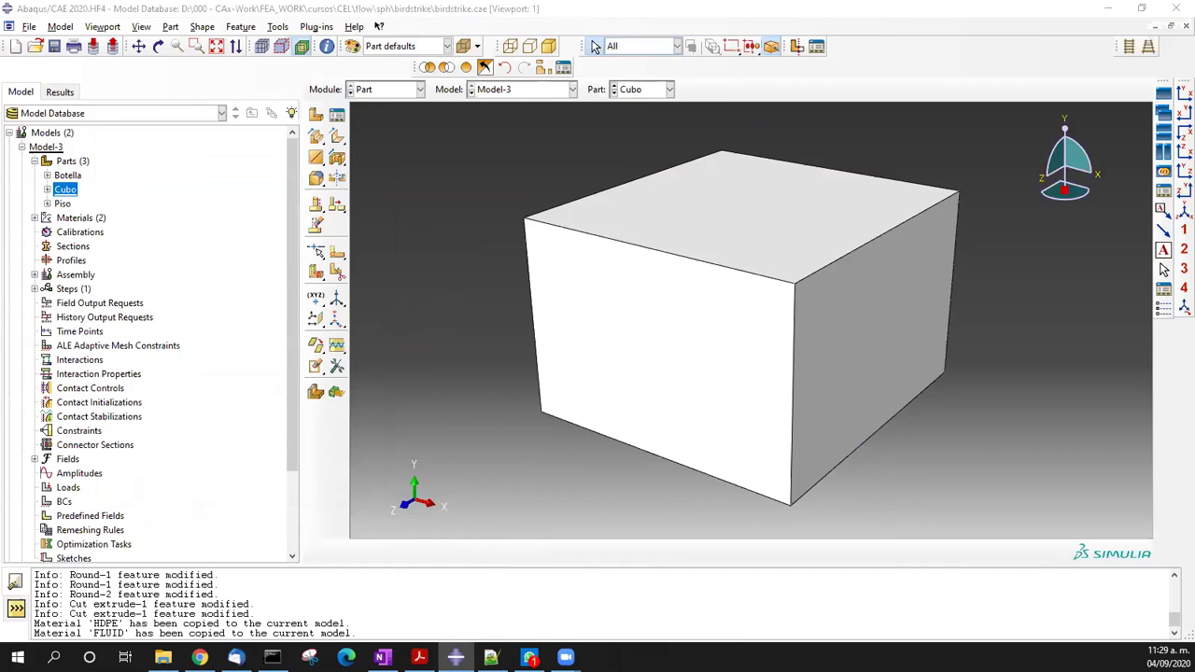
left_click(280, 297)
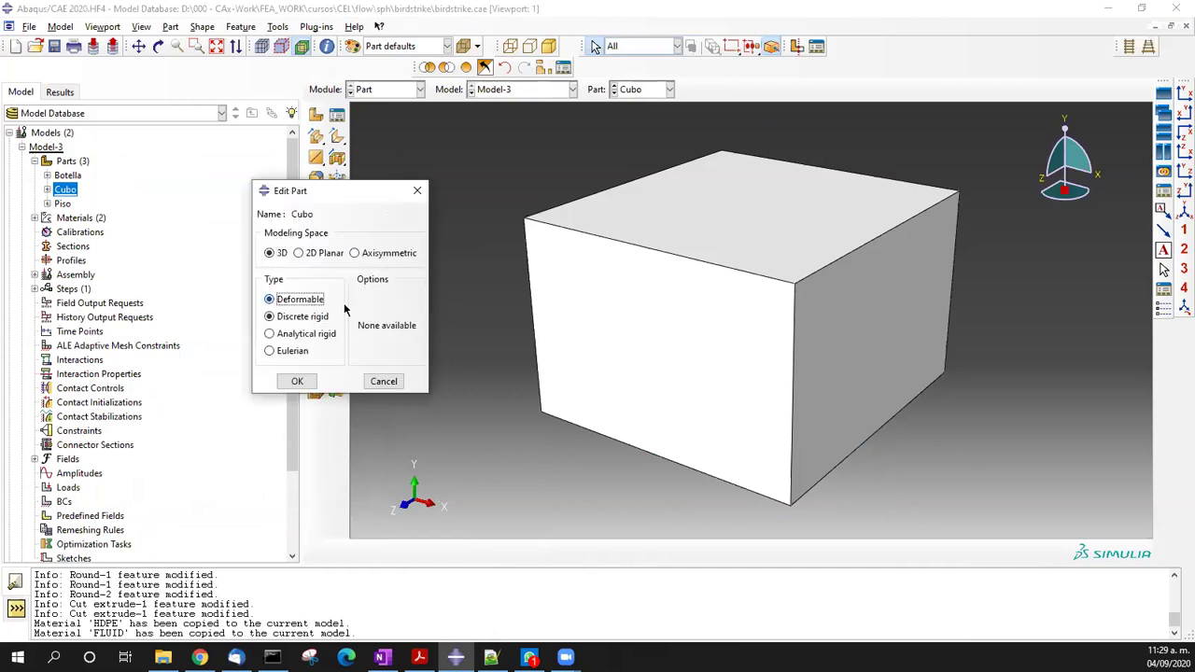
left_click(296, 379)
- Create a dependent instance of the deformable part Cubo in the Assembly module
left_click(419, 89)
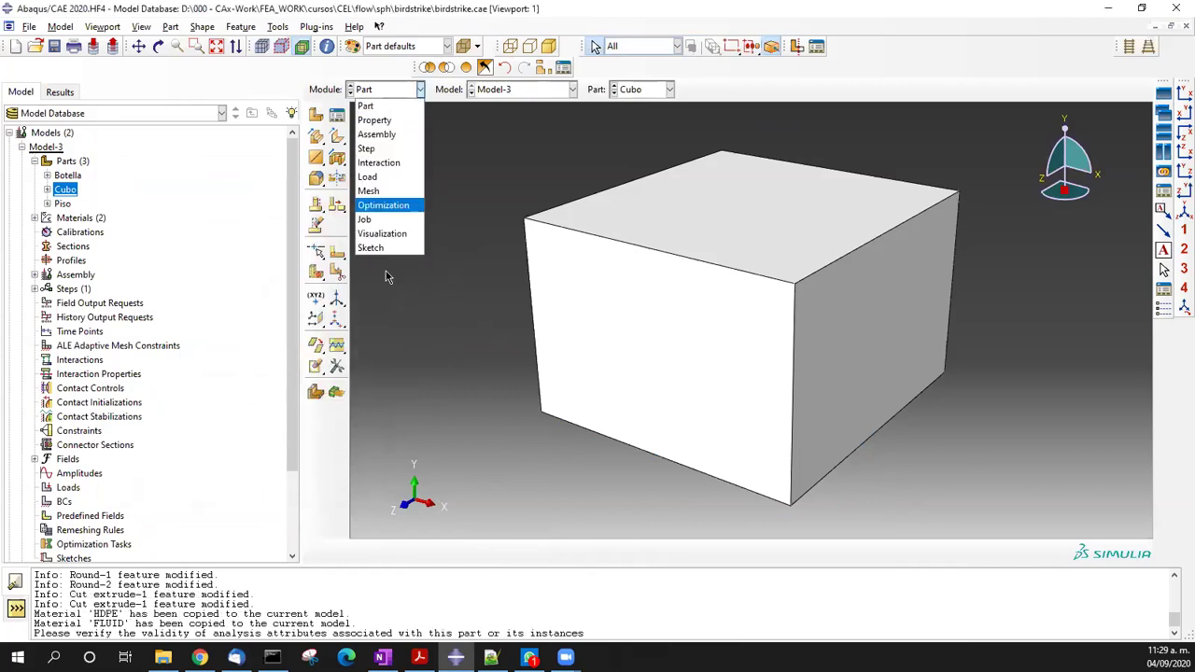
left_click(383, 138)
left_click(316, 116)
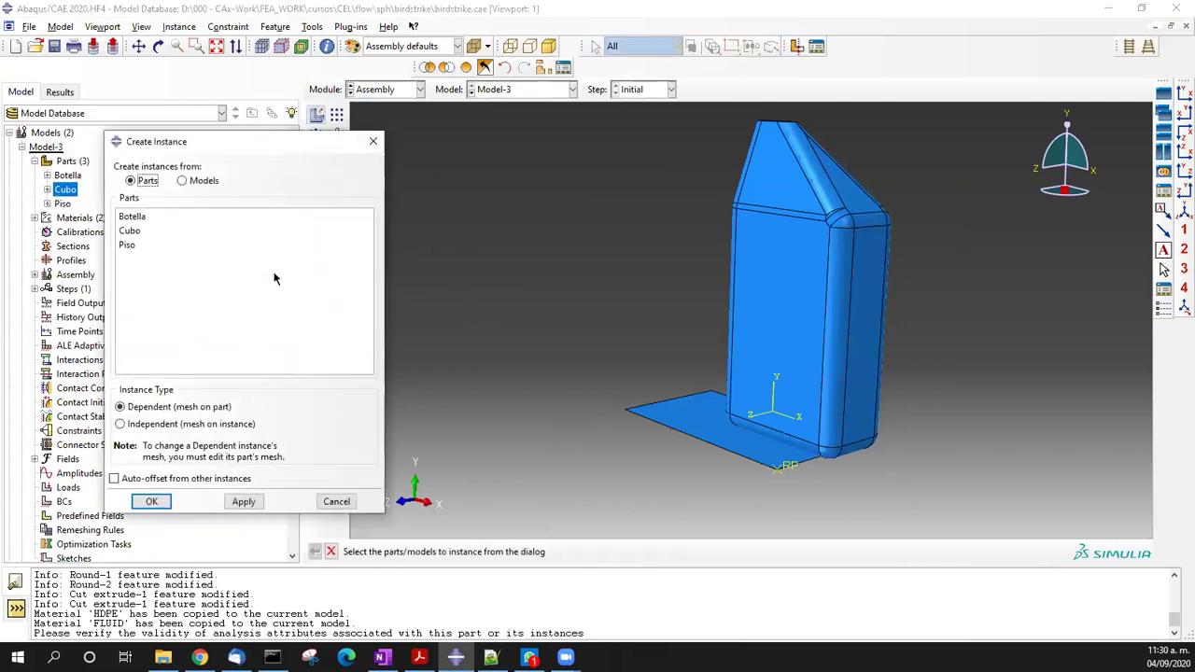
left_click(149, 230)
left_click(151, 502)
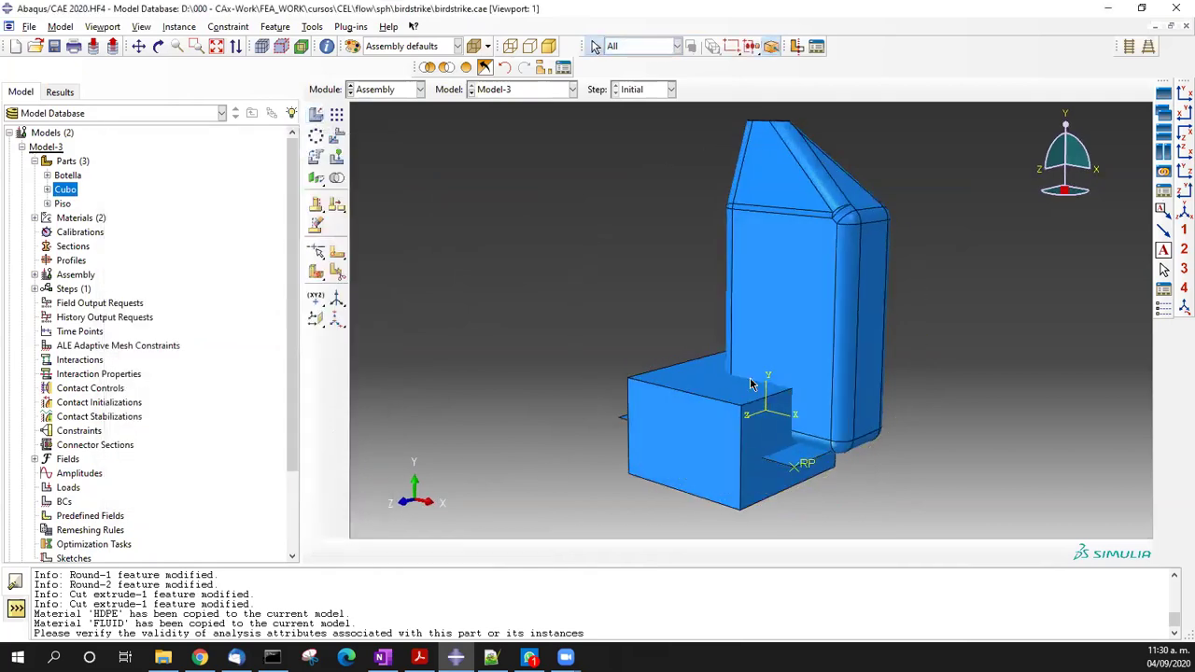
- Color-code the assembly by part instances and orbit to a view showing the Cubo, Piso and Botella instances
left_click(434, 48)
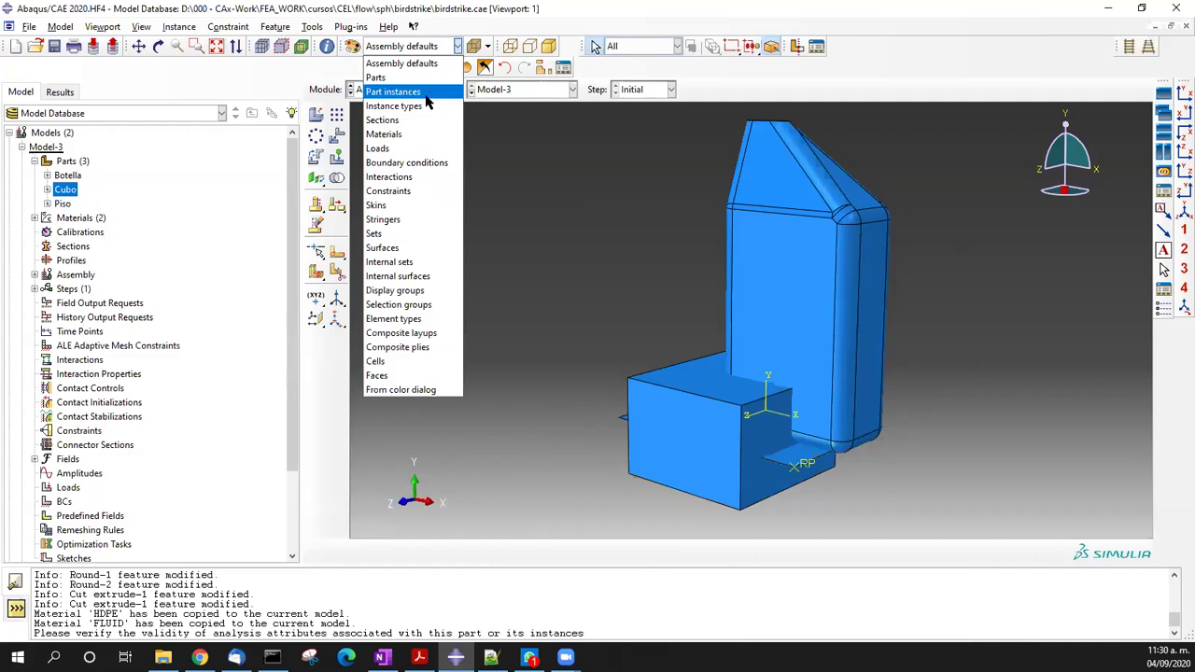
left_click(403, 87)
key("F2")
left_click_drag(788, 357, 773, 520)
key("Escape")
key("F2")
key("Escape")
key("F2")
left_click_drag(853, 397, 819, 377)
key("Escape")
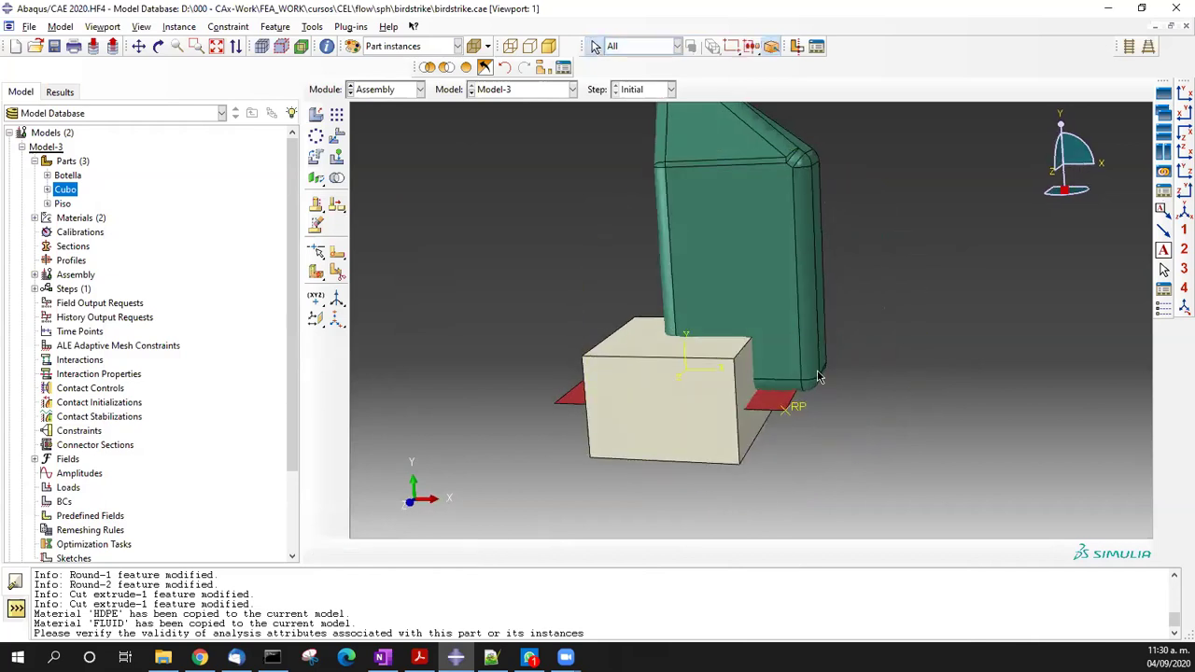
key("F2")
left_click_drag(711, 455, 738, 442)
key("Escape")
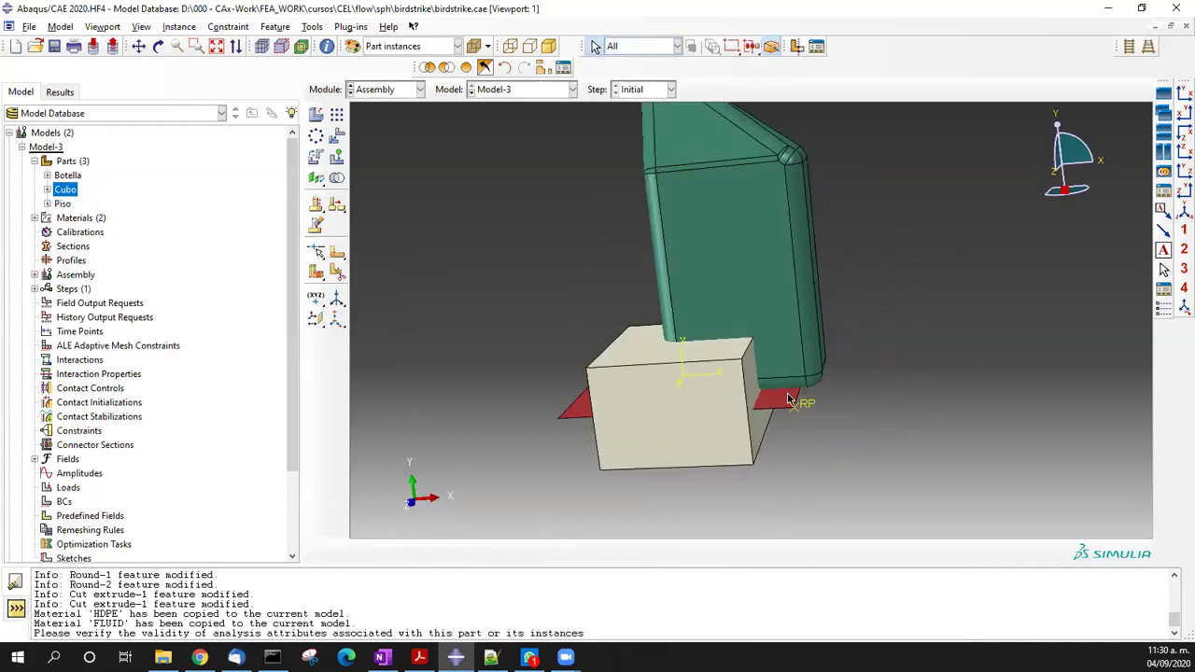
- Hide the Piso instance and orient the assembly to the front XY view
right_click(788, 396)
left_click(837, 464)
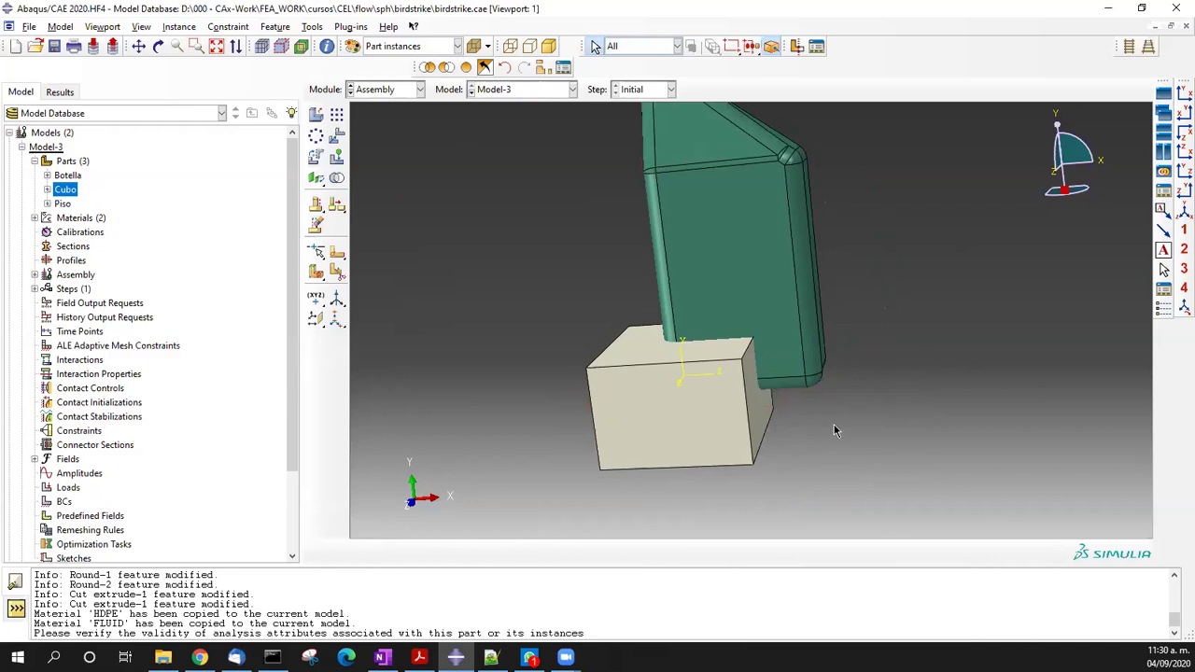
key("F2")
left_click_drag(774, 393, 806, 416)
left_click_drag(682, 400, 747, 402)
key("Escape")
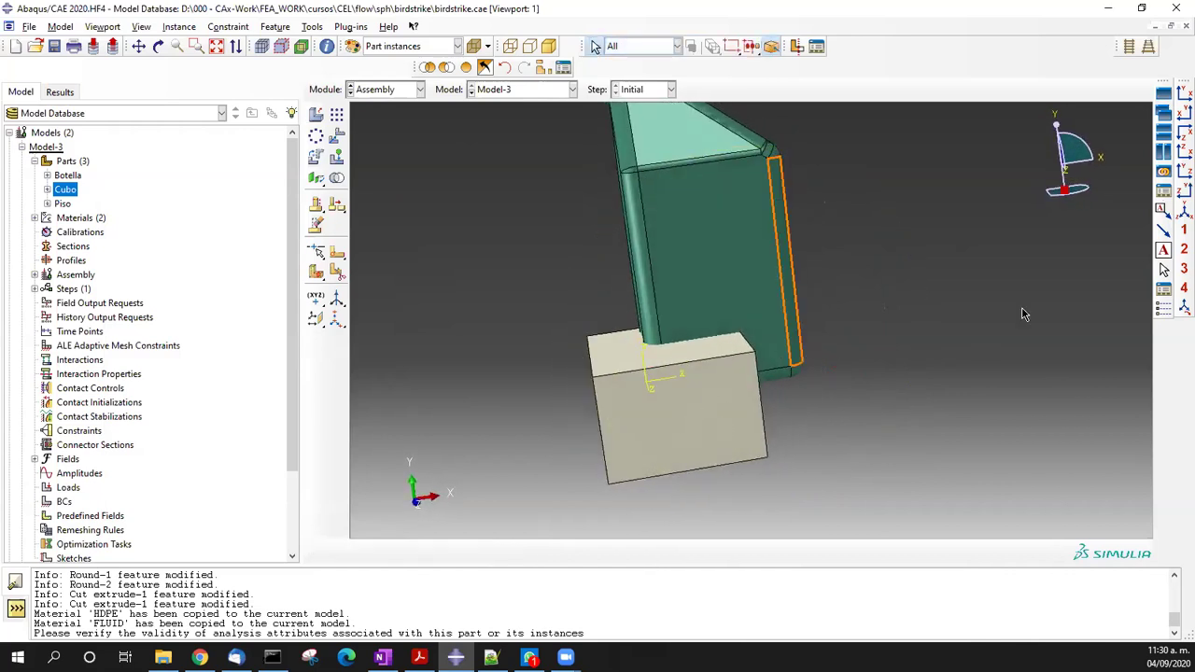
left_click(1173, 110)
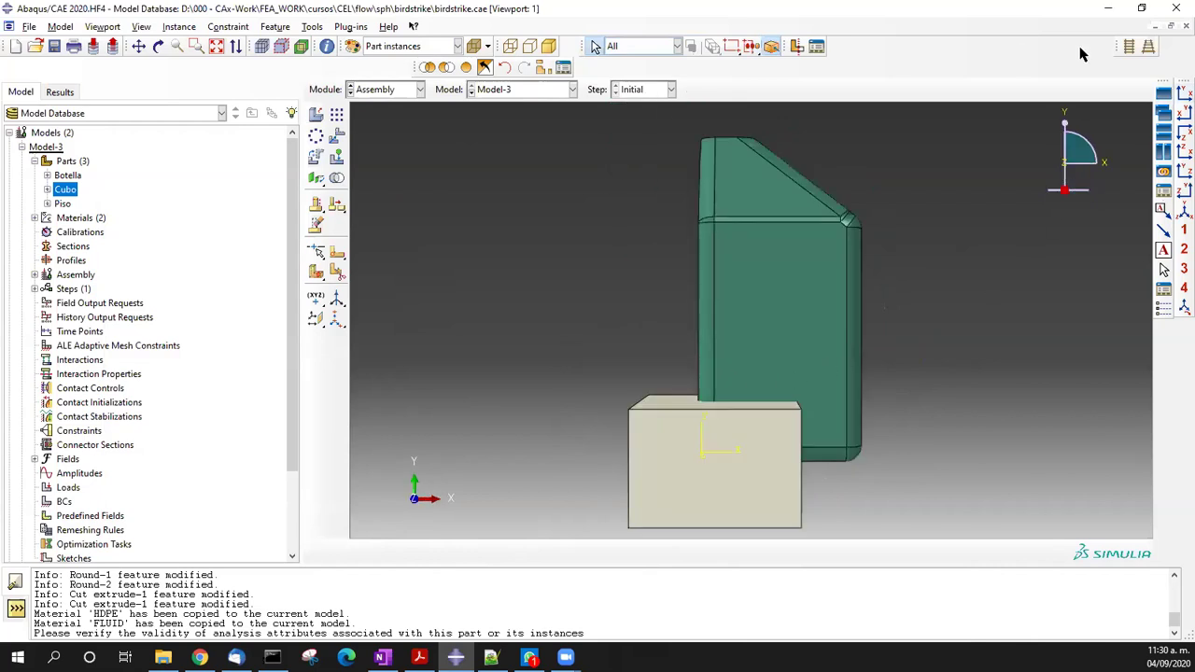
middle_click_drag(955, 413, 819, 355, "ctrl+alt")
scroll(819, 354, "down", 2)
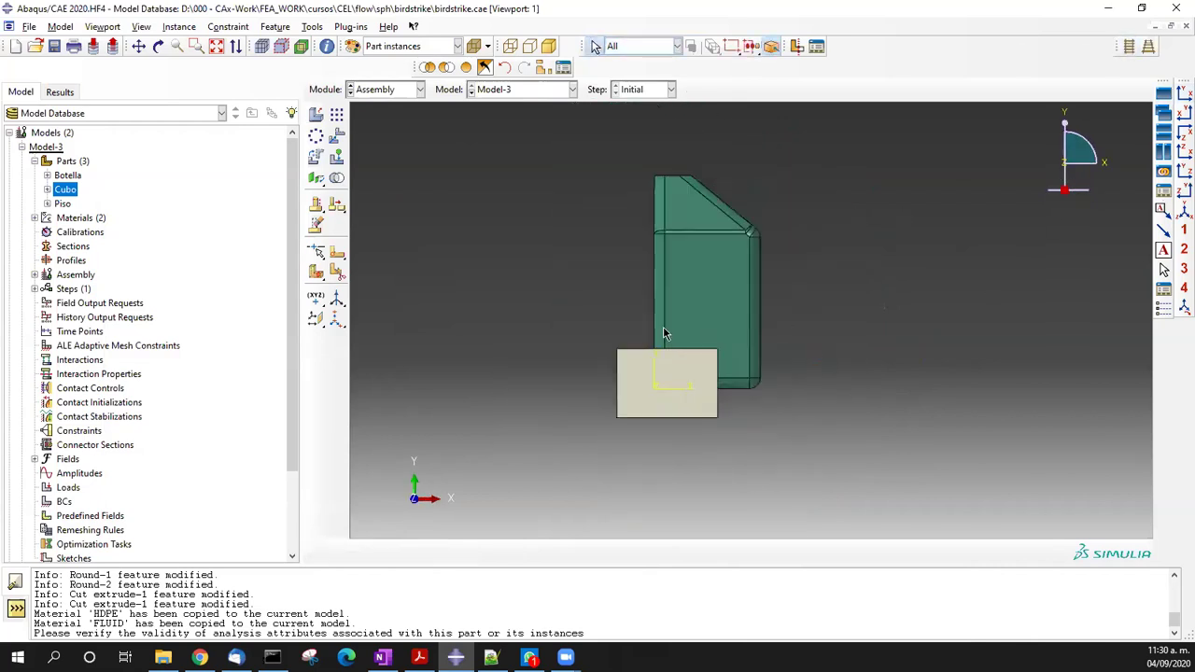
- Start rotating the Botella instance, defining the Z direction through the global origin as the rotation axis
left_click(315, 156)
left_click(724, 300)
middle_click(875, 362)
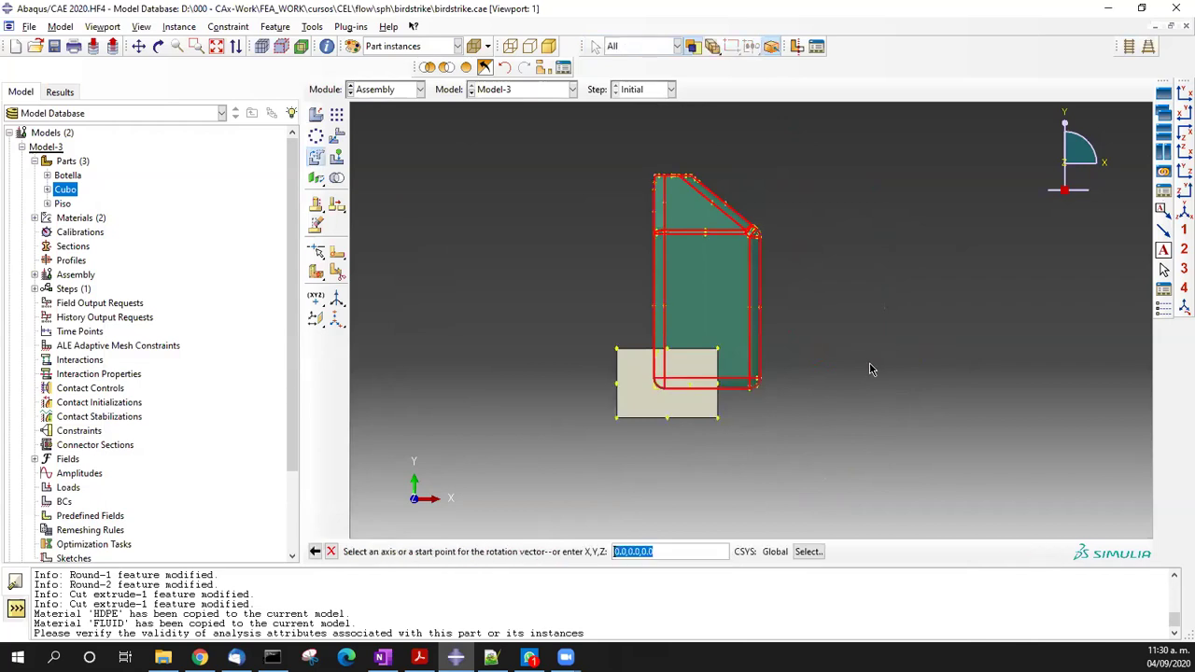
left_click_drag(686, 364, 709, 350, "ctrl+alt")
right_click_drag(710, 350, 747, 336, "ctrl+alt")
left_click_drag(746, 336, 736, 414, "ctrl+alt")
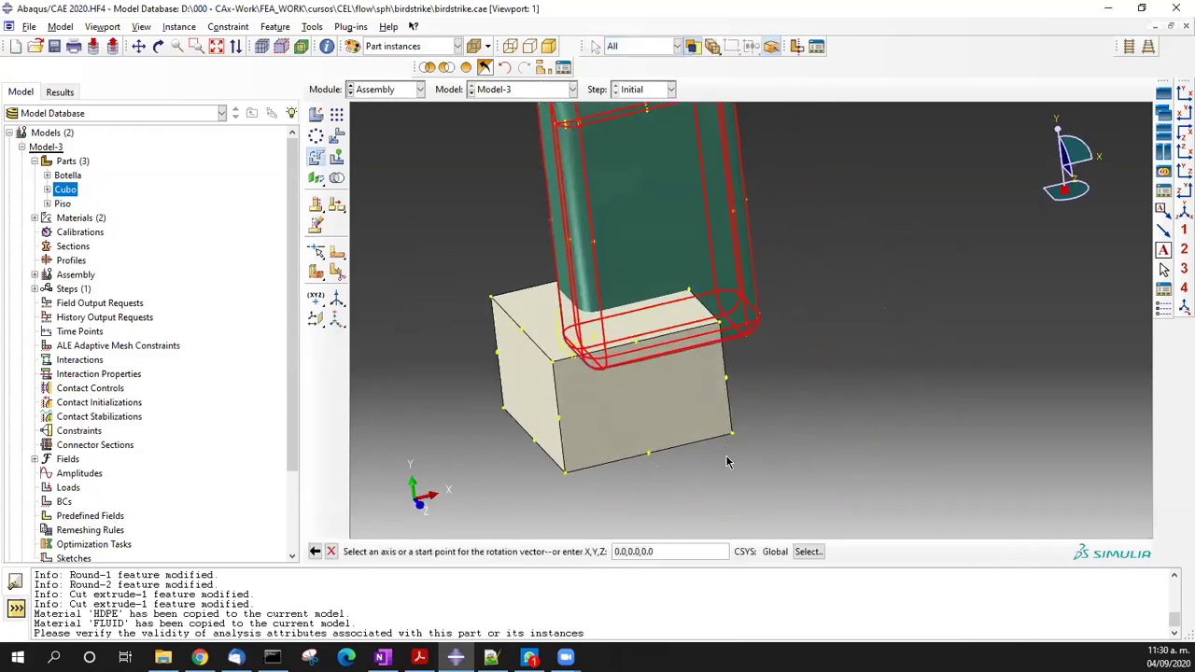
triple_click(670, 553)
left_click(666, 553)
key("Return")
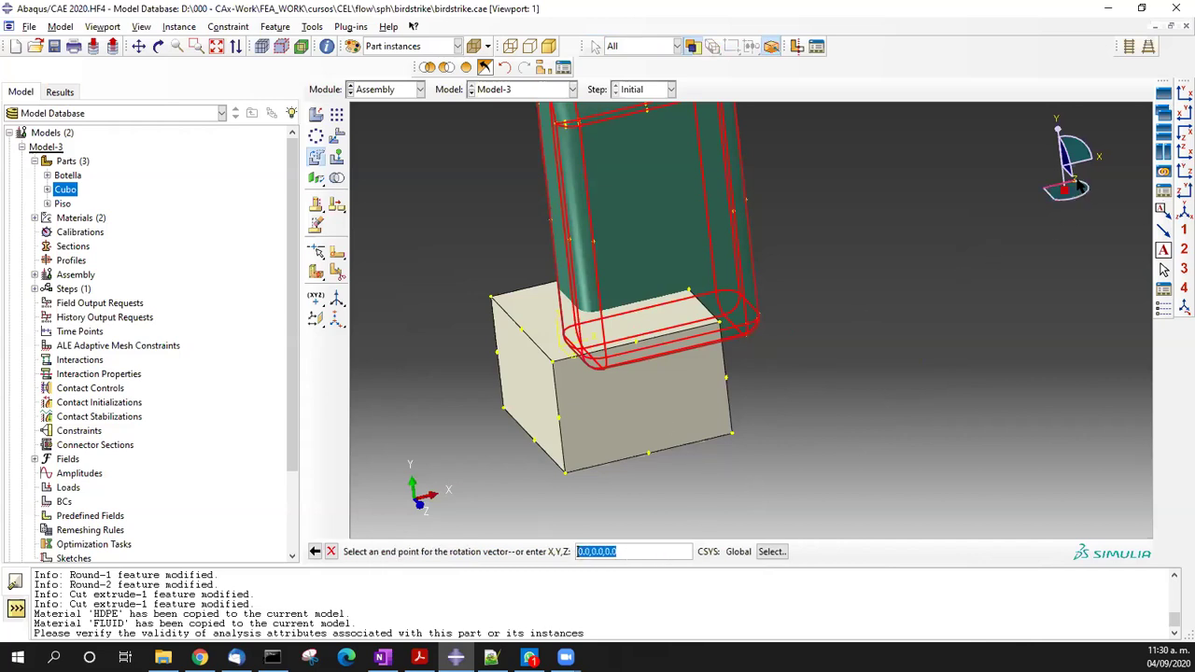
left_click(578, 551)
left_click(603, 550)
key("Return")
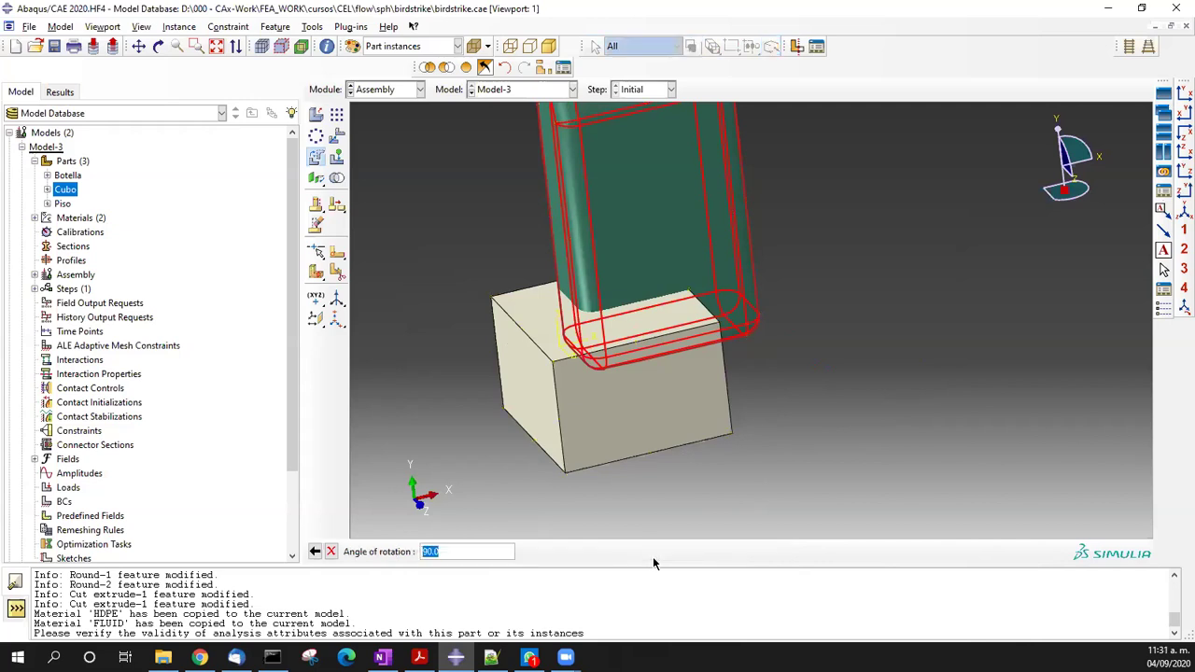
- Try a rotation angle of 30 degrees for the Botella instance
type("30")
key("Return")
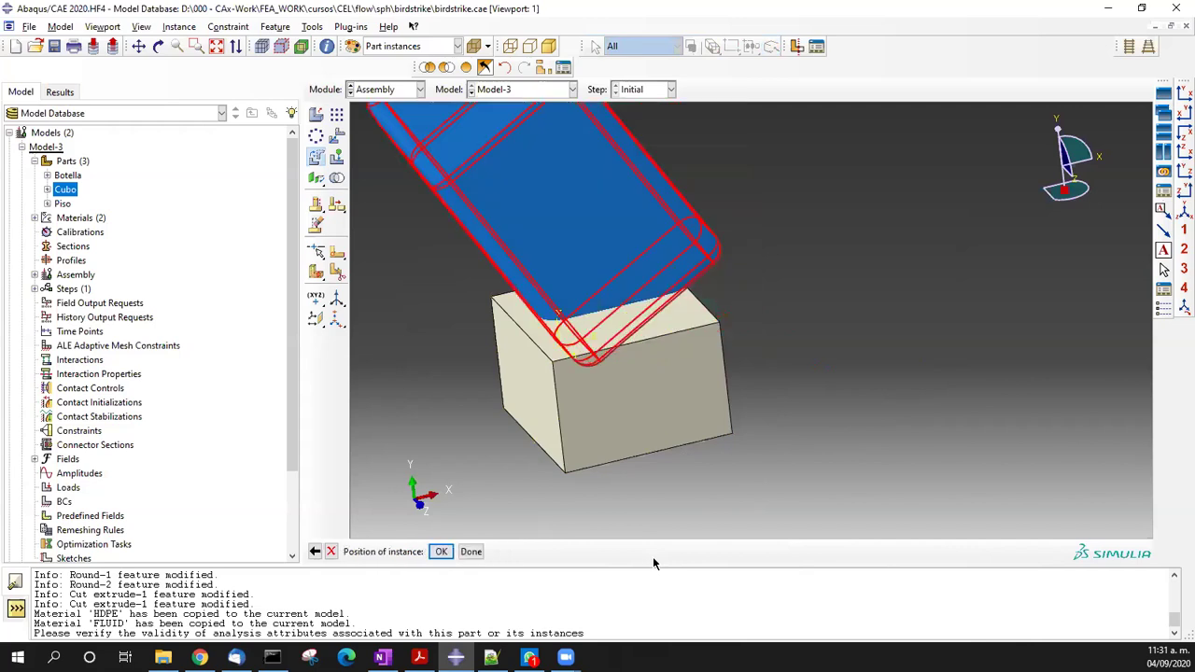
left_click(316, 550)
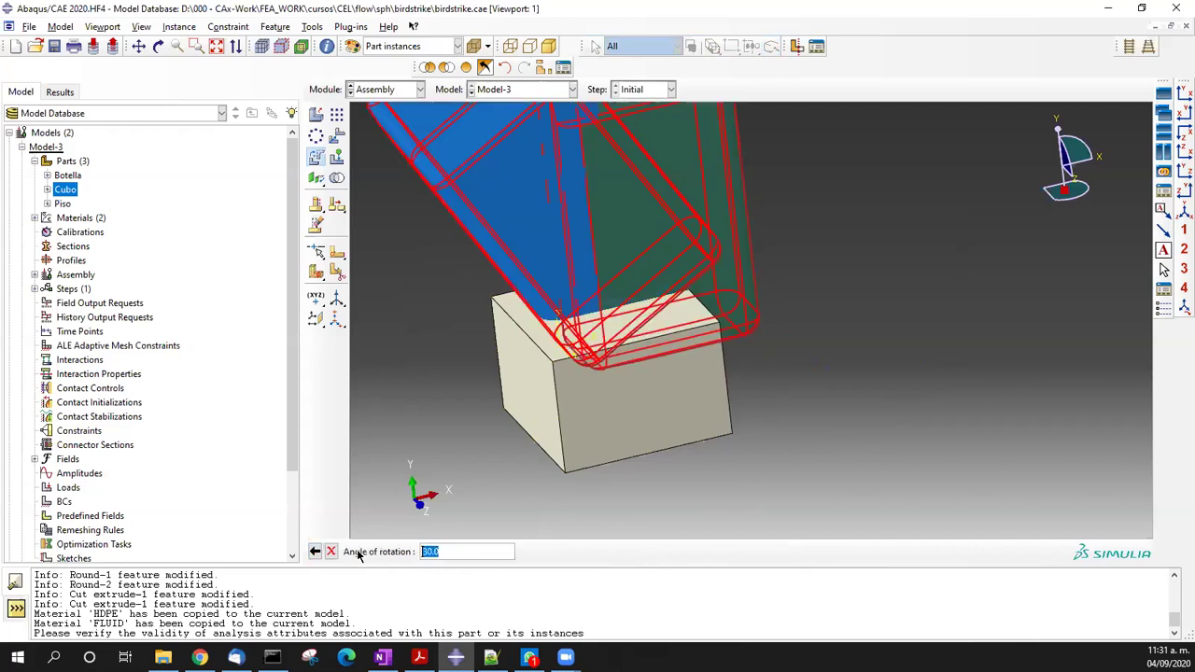
- Set the Botella instance's rotation angle to 15 degrees and accept its new position
type("15")
left_click(1174, 97)
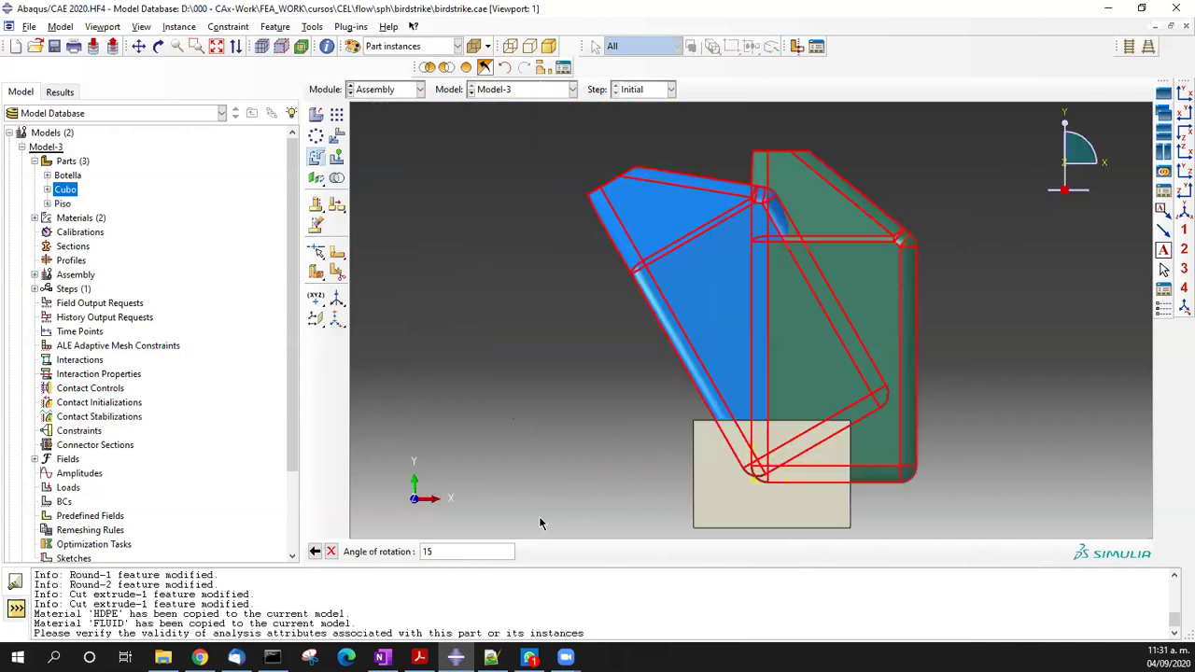
key("Return")
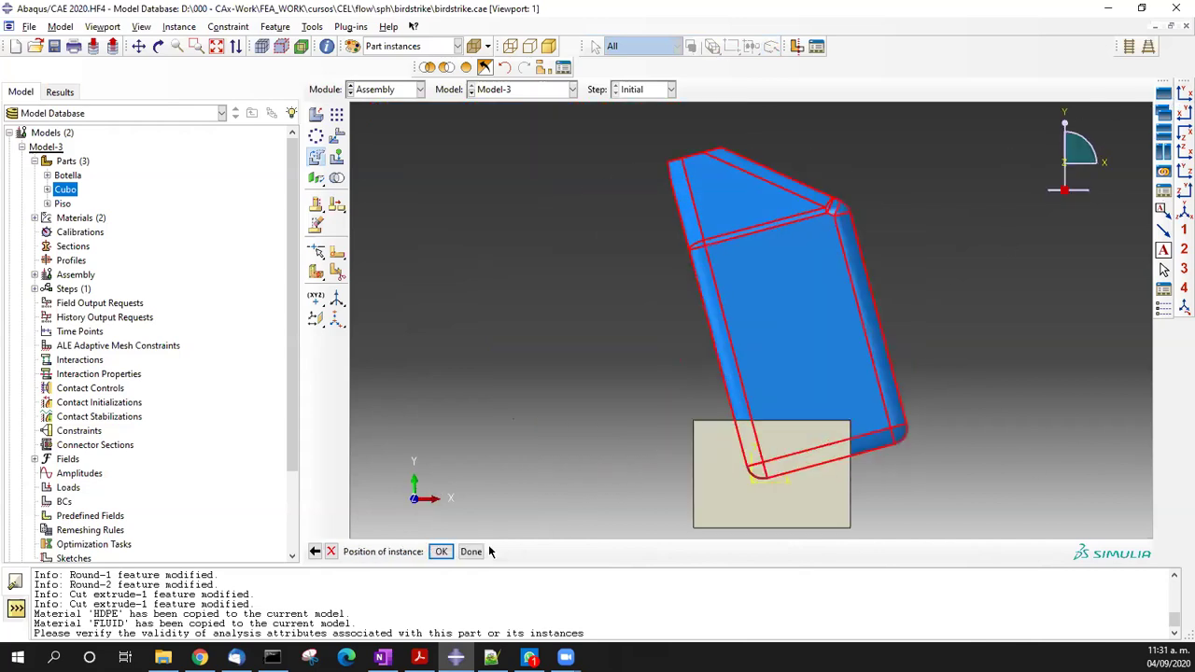
left_click(440, 552)
scroll(550, 362, "down", 3)
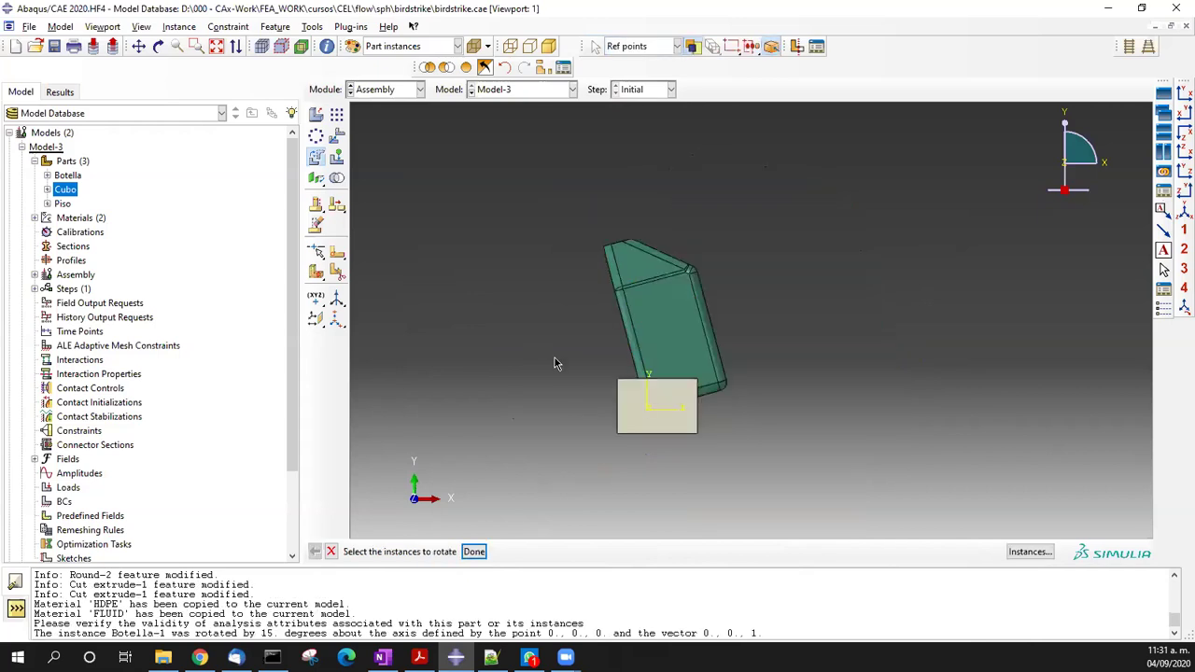
- Try to translate the Cubo instance from the midpoint of its bottom edge to the midpoint of its right edge
scroll(725, 387, "up", 3)
left_click(336, 137)
left_click(567, 461)
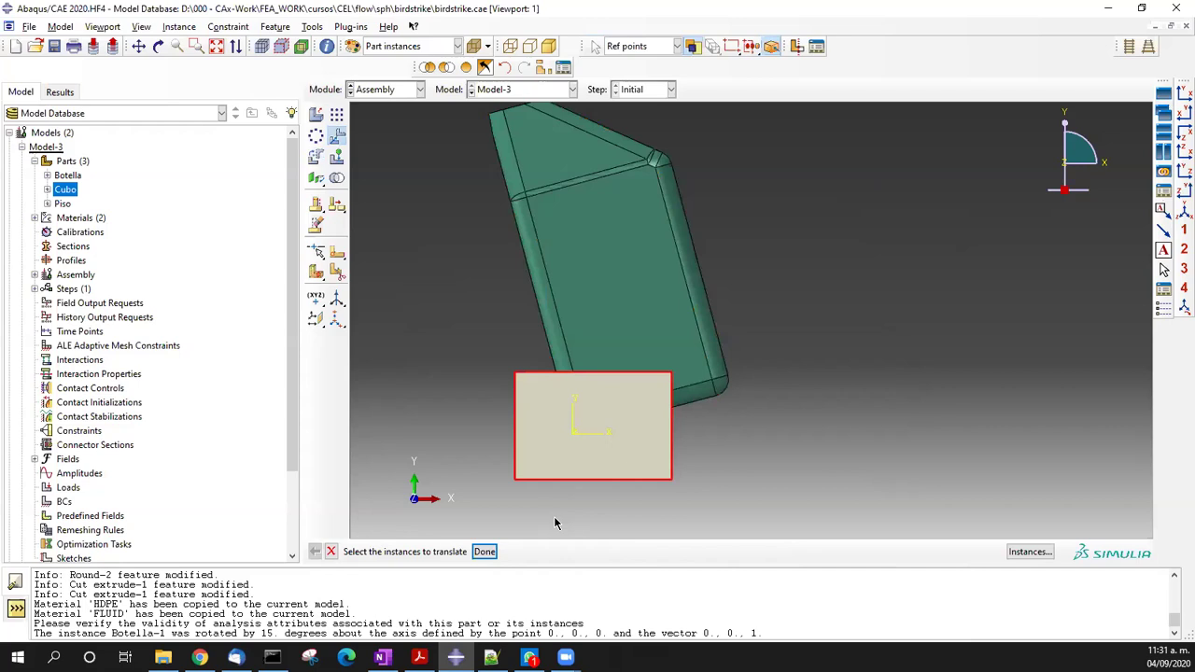
scroll(554, 523, "up", 2)
middle_click(505, 480)
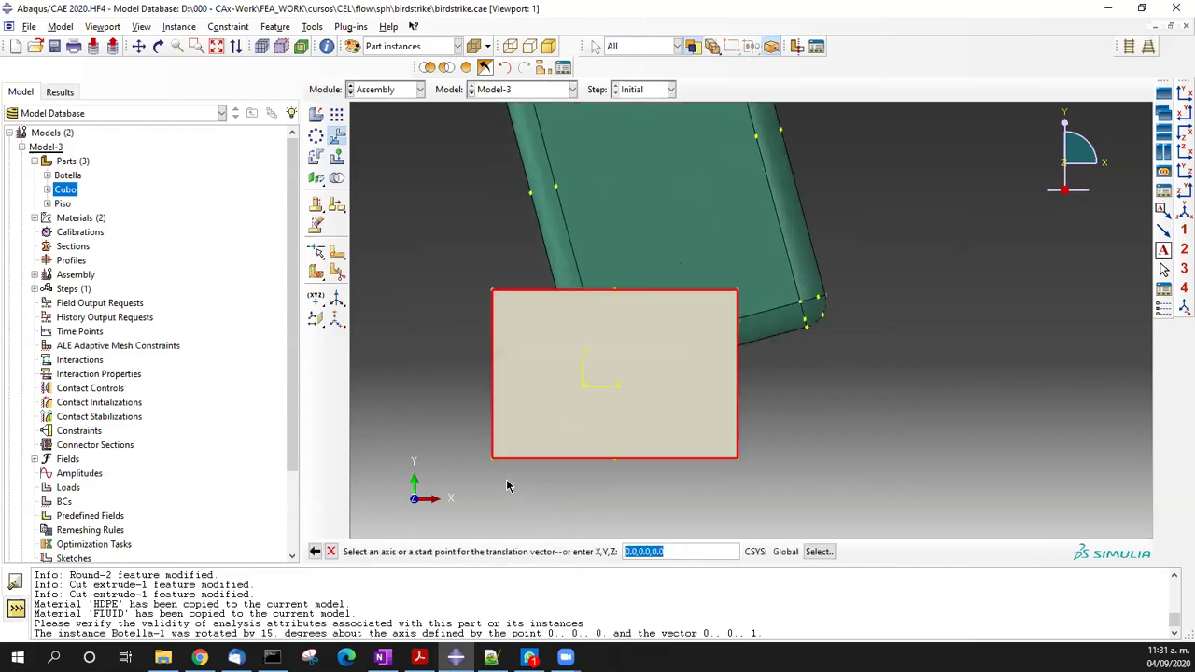
left_click(616, 458)
left_click(738, 372)
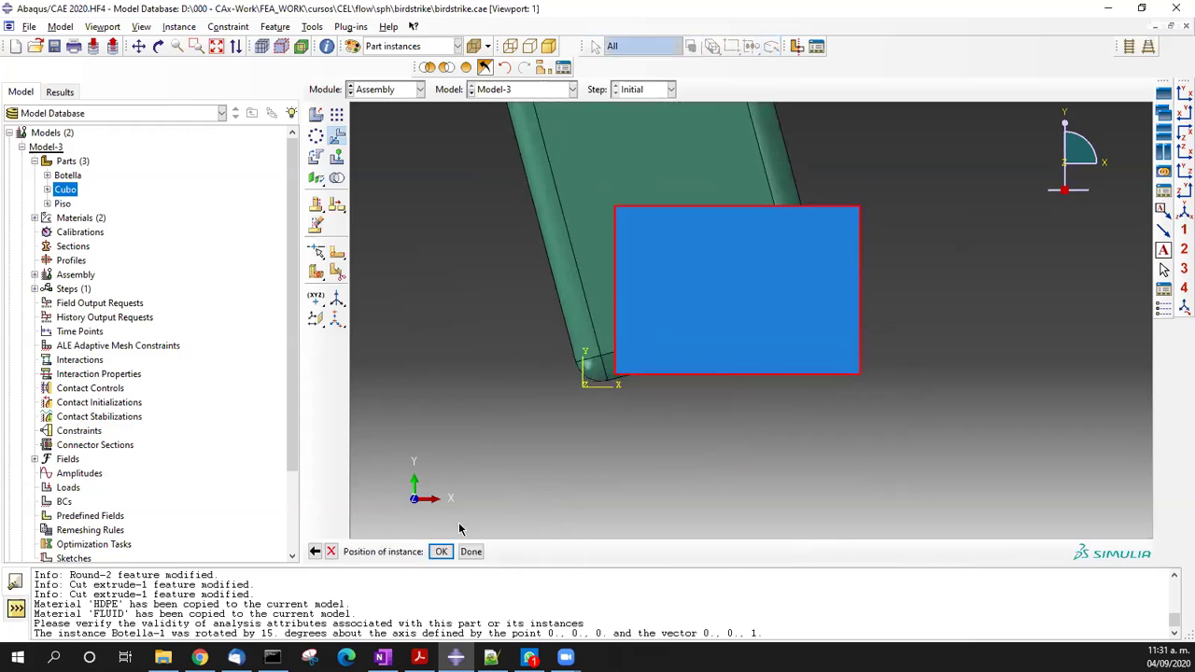
left_click(316, 552)
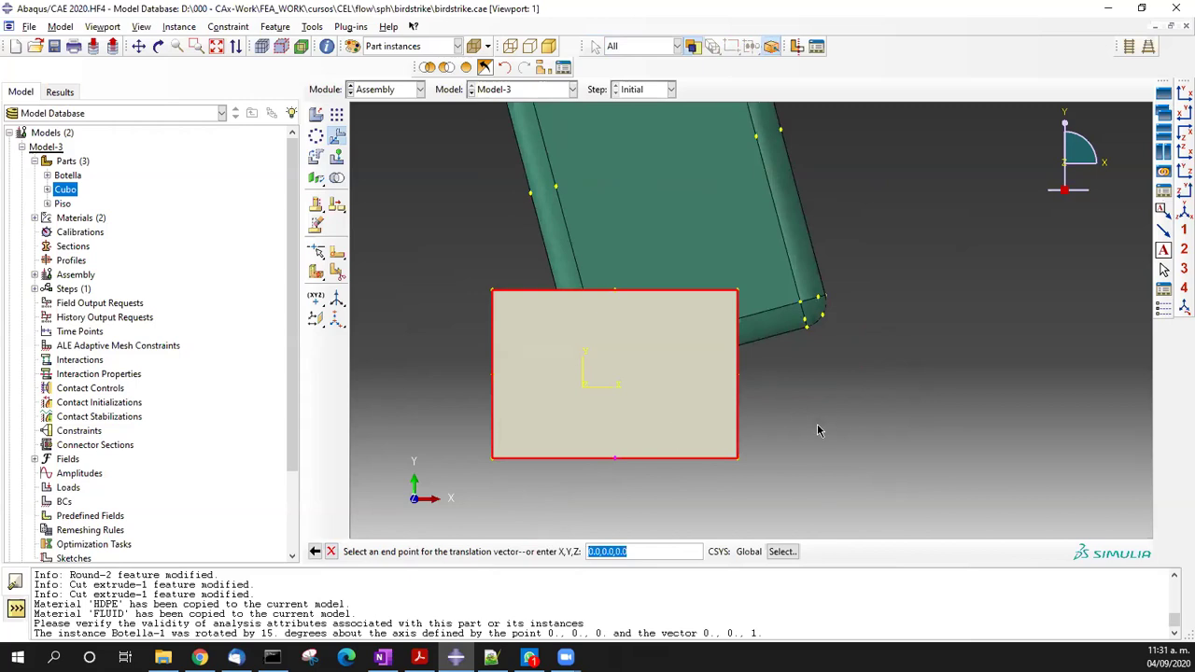
key("Escape")
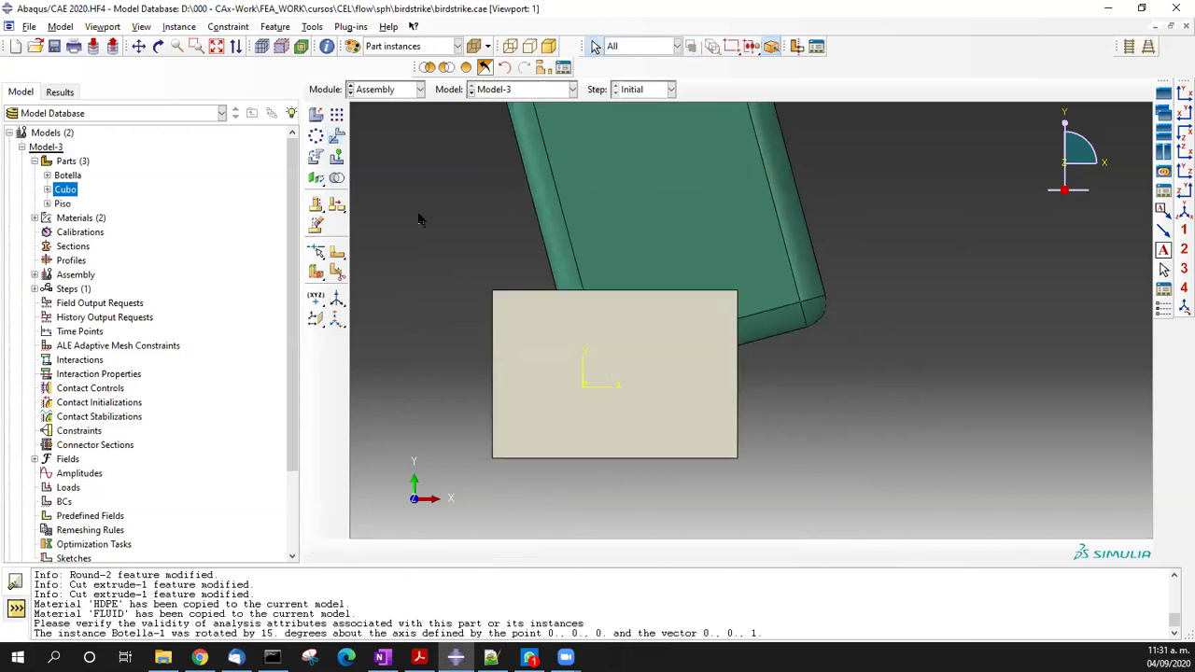
- In the Part module, open the section sketch of the Cubo part's solid extrusion for editing
left_click(374, 90)
left_click(373, 106)
key("F2")
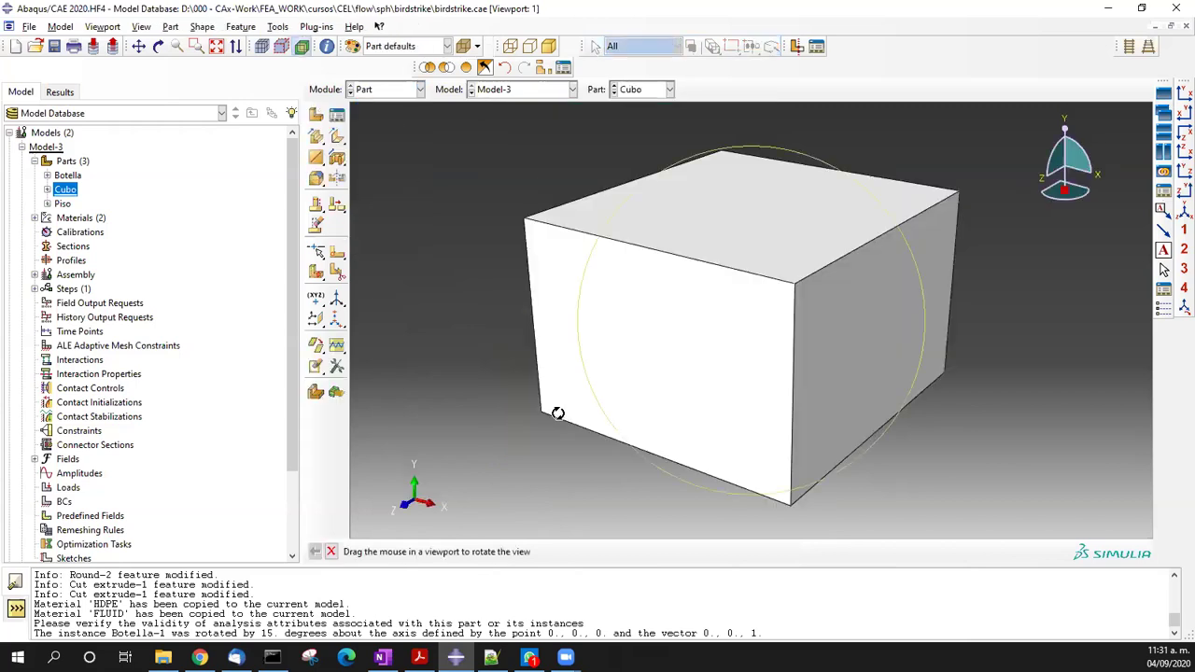
left_click_drag(557, 413, 632, 390)
left_click(277, 28)
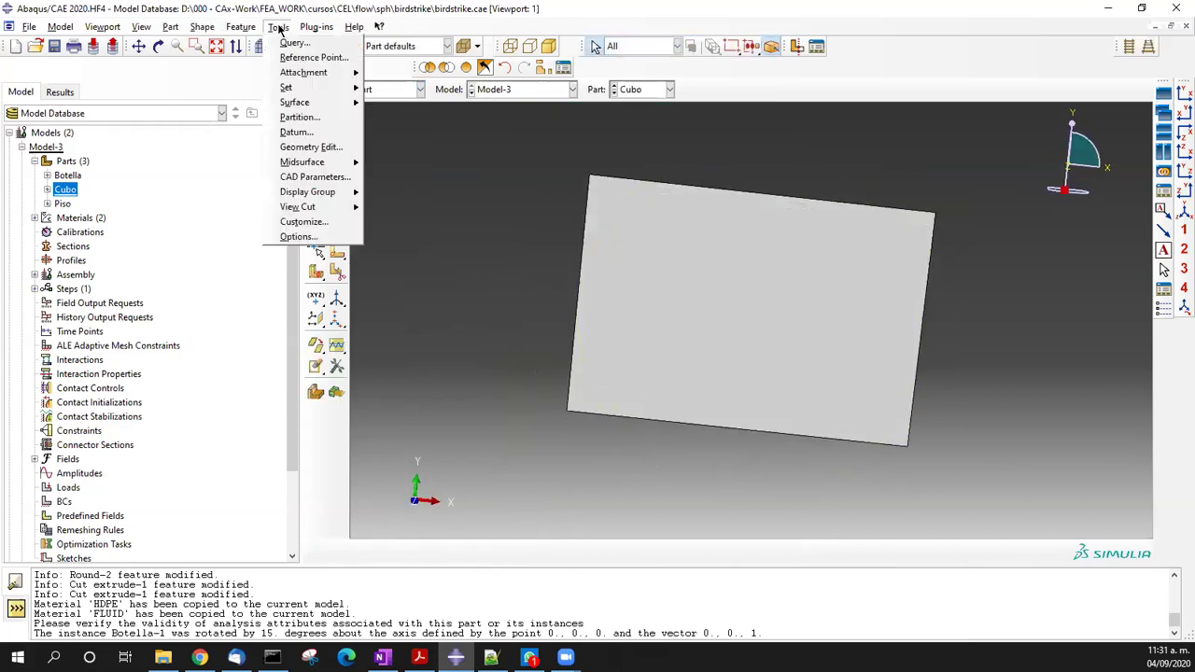
left_click(244, 27)
left_click(244, 43)
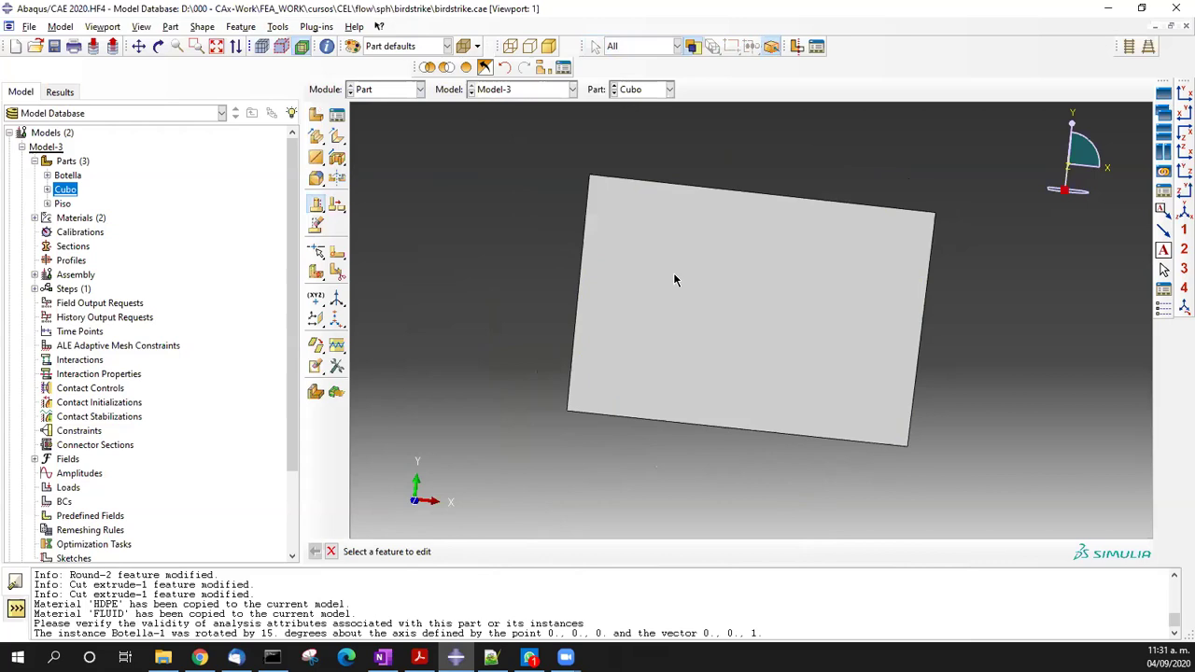
left_click(674, 277)
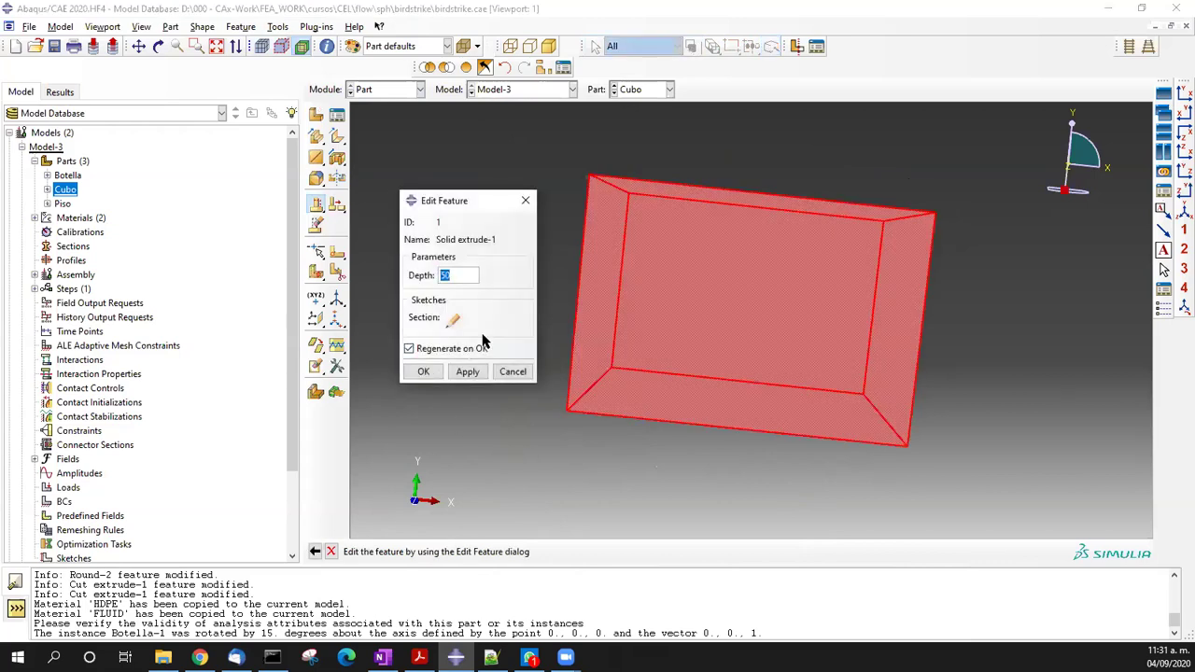
left_click(452, 319)
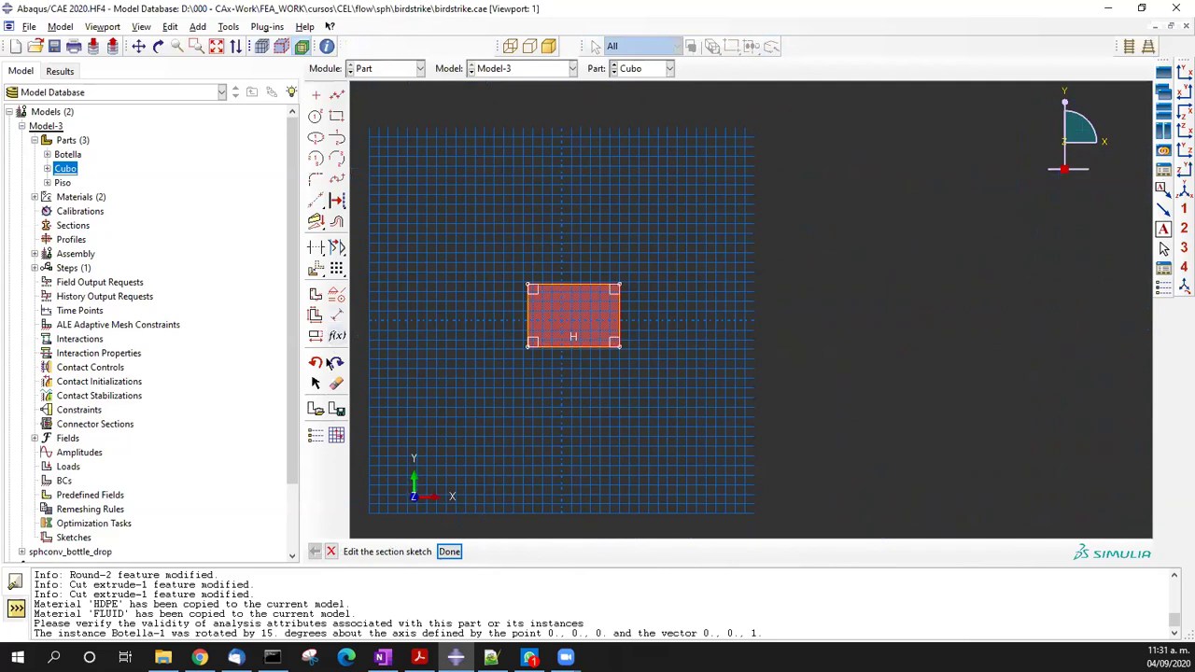
- Stretch the section rectangle's right edge outward to nearly double its width, and apply the change to the Cubo extrusion
left_click(316, 383)
left_click_drag(621, 323, 701, 327)
middle_click(678, 402)
middle_click(676, 401)
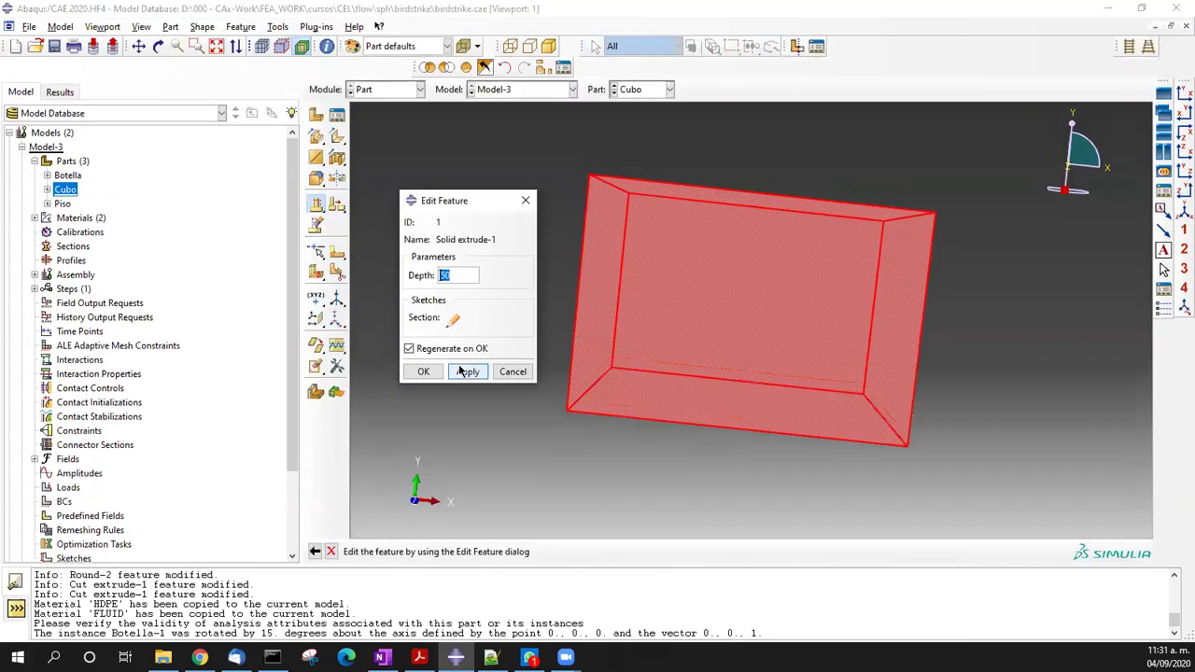
left_click(461, 371)
- Return to the Assembly module and orbit to a side view of the Cubo and Botella instances
left_click(364, 90)
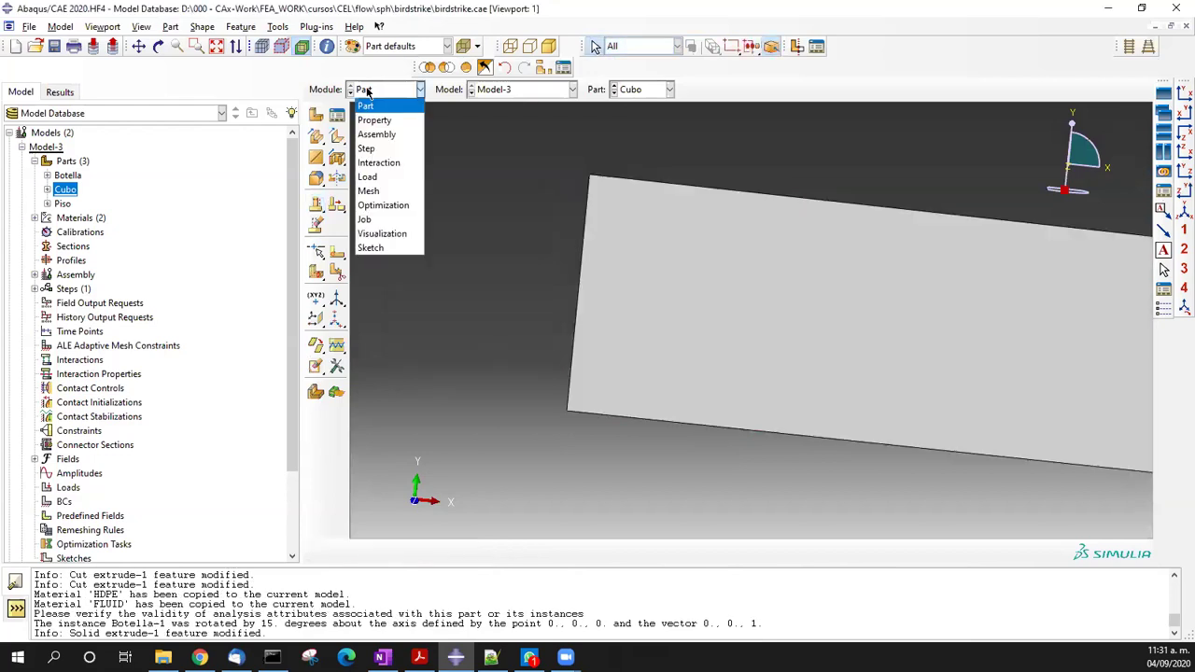
left_click(387, 134)
left_click_drag(688, 293, 560, 369, "ctrl+alt")
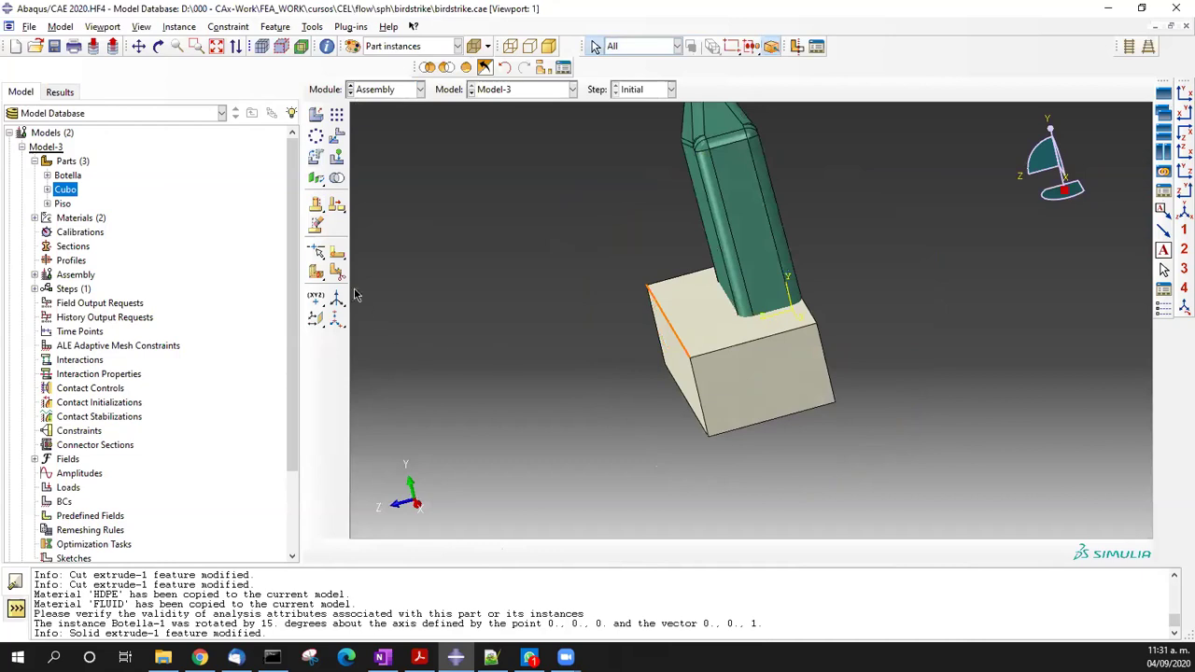
left_click_drag(766, 290, 728, 312, "ctrl+alt")
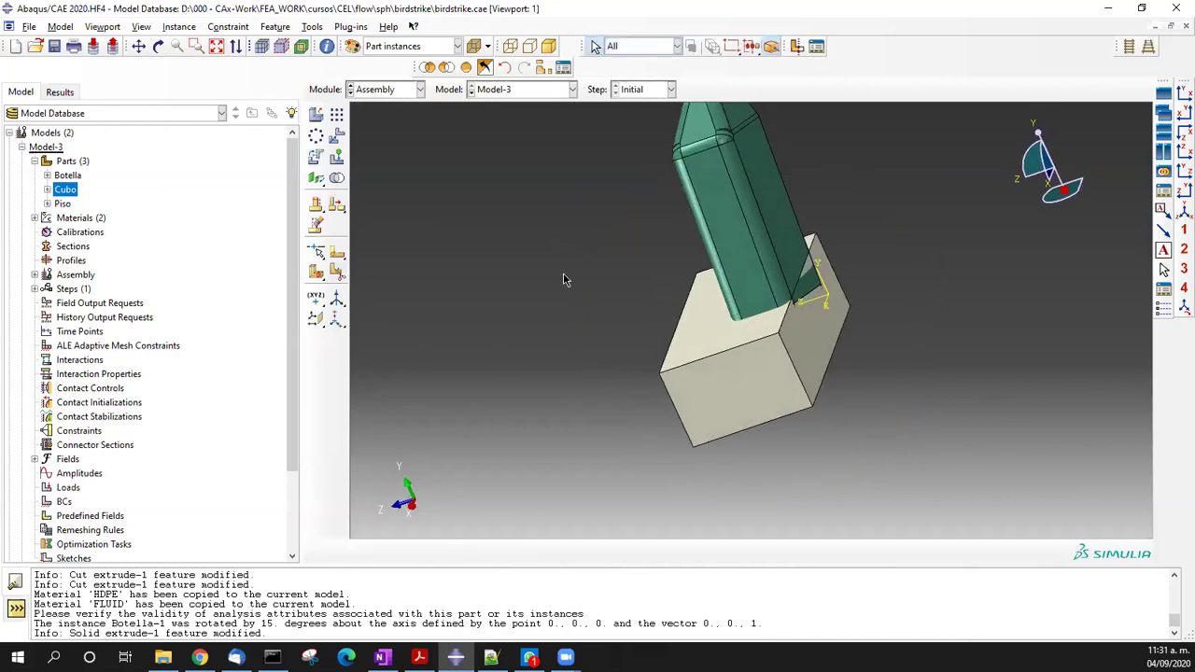
- Try to translate the Cubo instance from its lower front corner to the midpoint of the adjacent bottom edge
left_click(336, 138)
left_click(714, 403)
middle_click(714, 419)
left_click(692, 447)
left_click(752, 427)
left_click_drag(712, 416, 472, 398, "ctrl+alt")
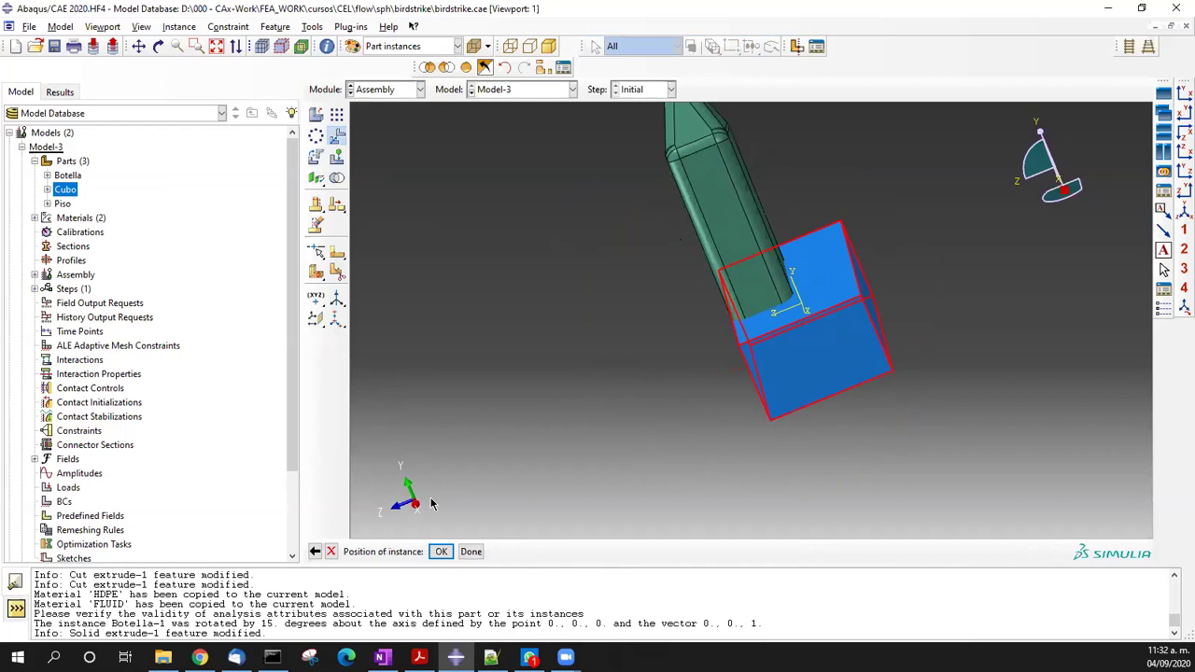
left_click(314, 551)
- Translate the Cubo instance 7.5 along negative Z, using the endpoint and midpoint of the Botella's shoulder edge as the vector
left_click_drag(755, 437, 715, 198, "ctrl+alt")
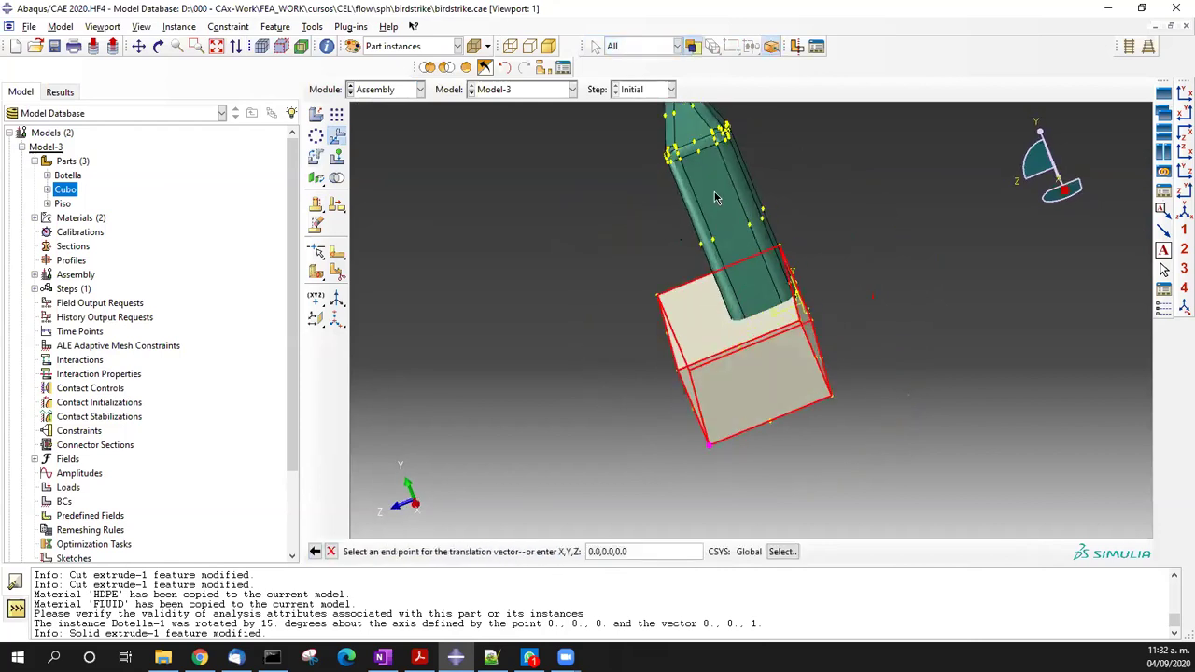
scroll(715, 198, "down", 5)
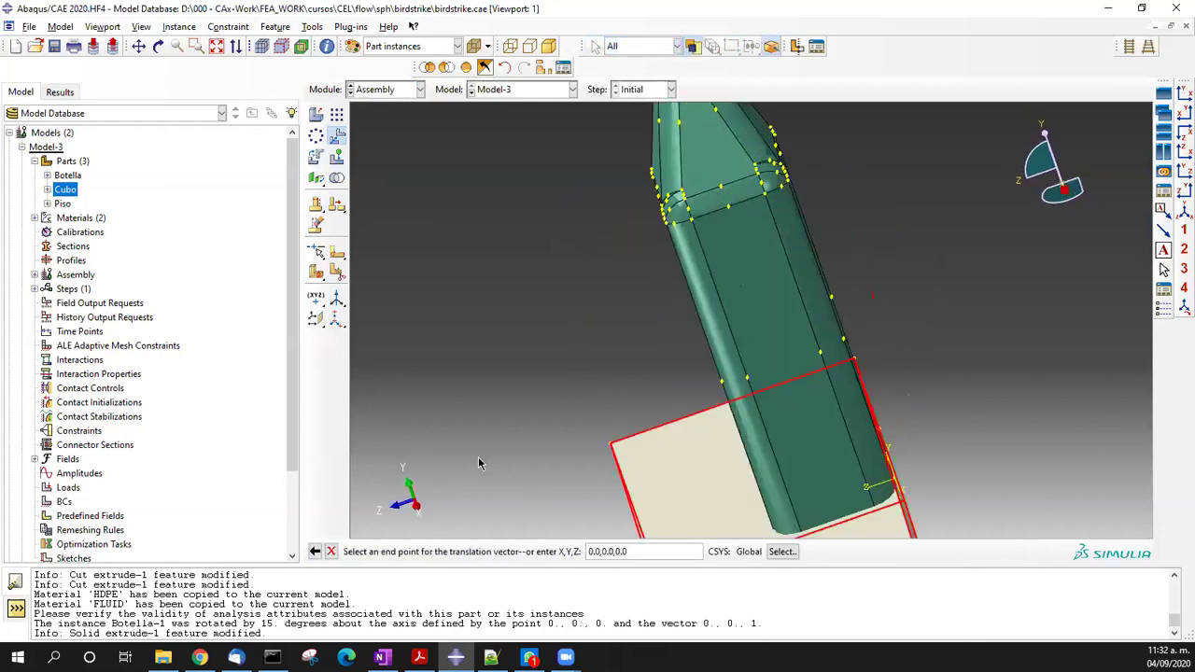
left_click(314, 551)
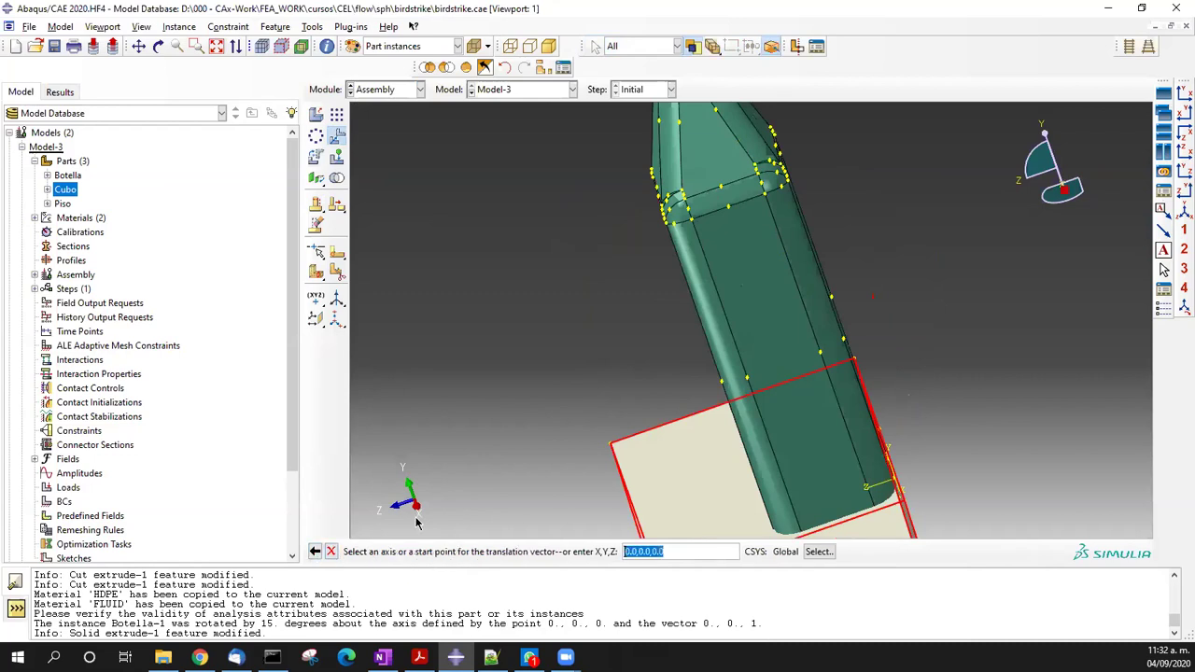
left_click(692, 226)
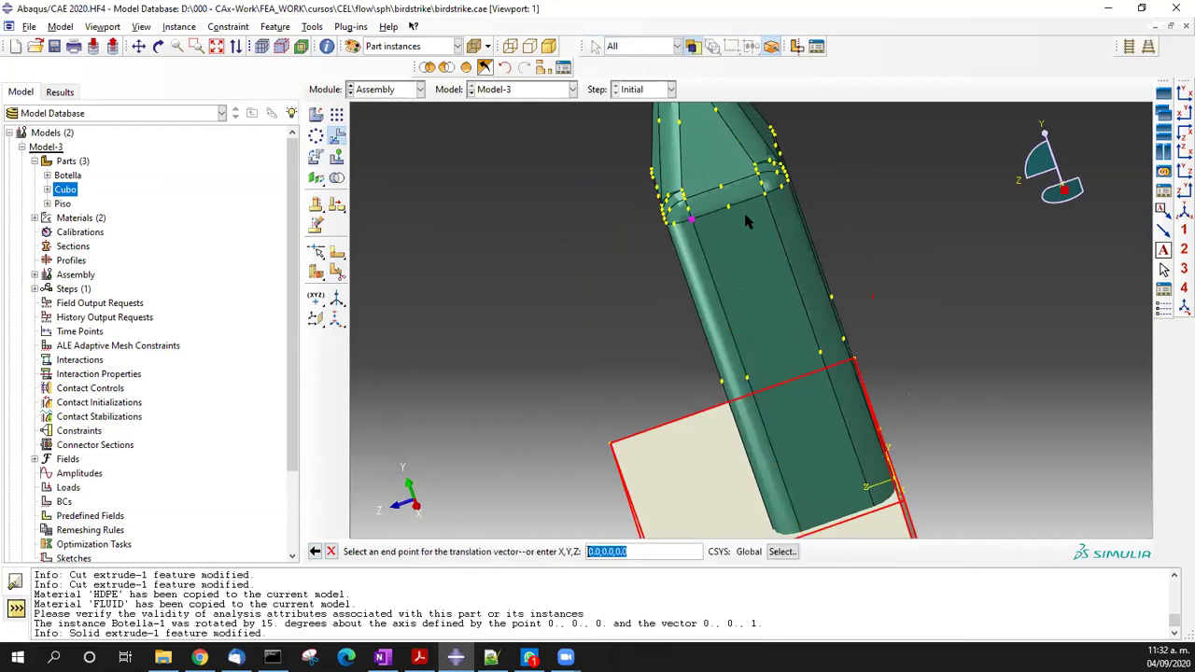
left_click(731, 213)
left_click_drag(619, 333, 518, 509, "ctrl+alt")
left_click(441, 551)
left_click_drag(671, 339, 747, 375, "ctrl+alt")
scroll(720, 361, "down", 2)
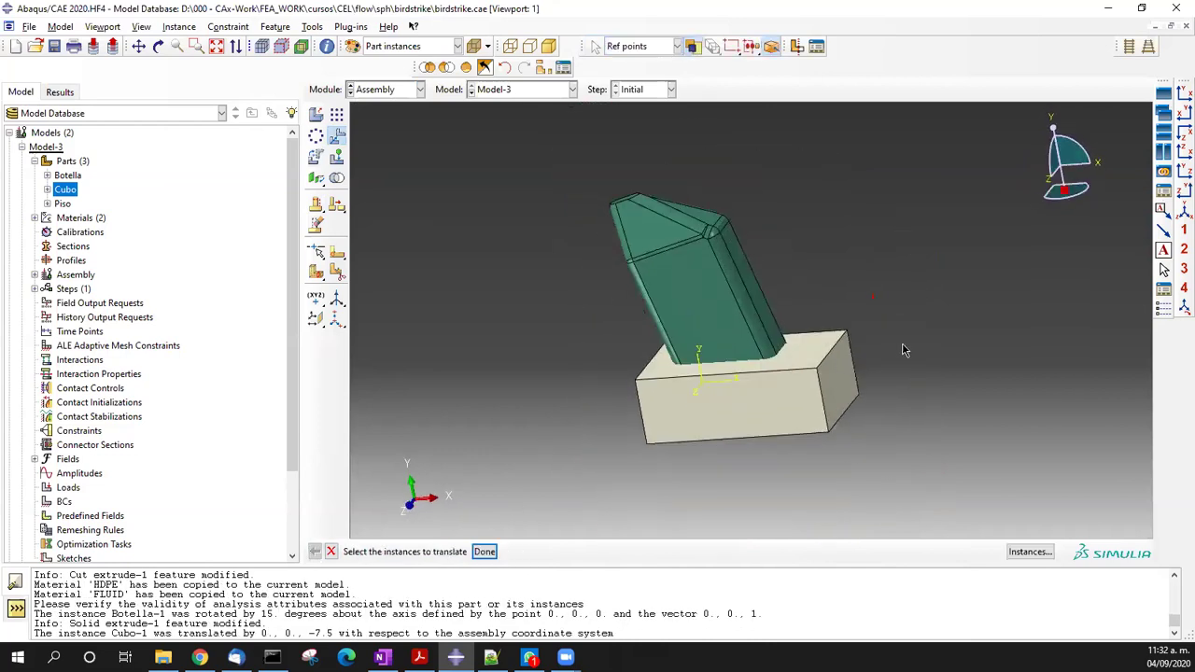
- Cut the Botella's shape out of the Cubo instance into the new part Part-1, suppressing the original instances
left_click_drag(938, 320, 783, 475, "ctrl+alt")
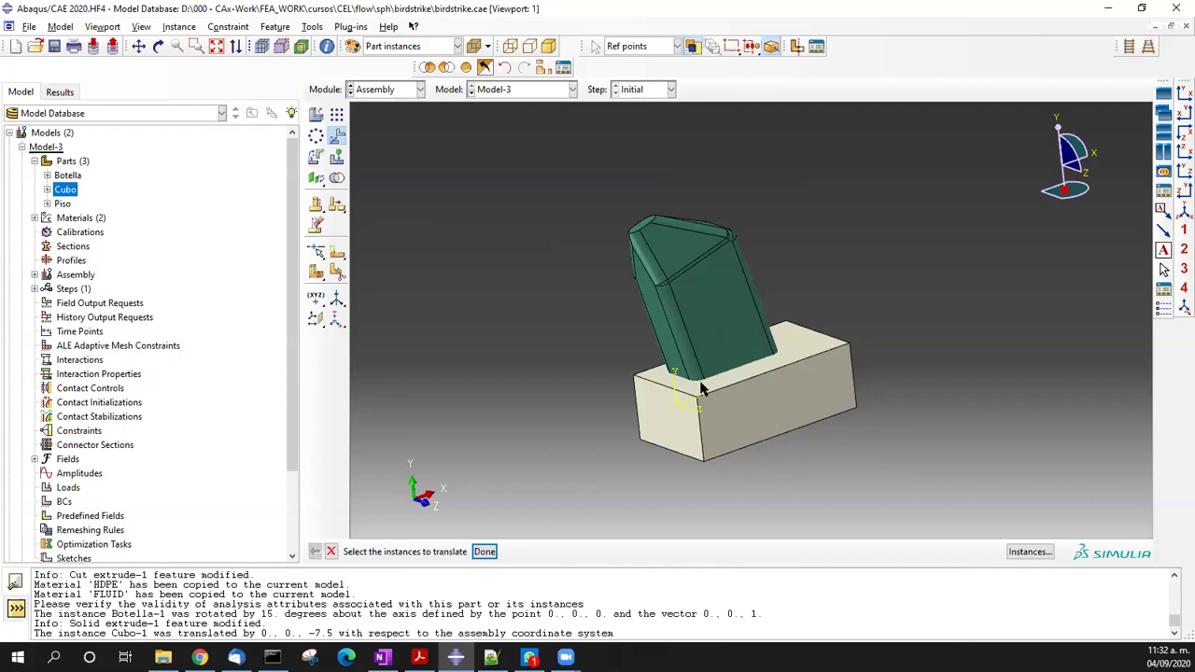
scroll(718, 383, "up", 5)
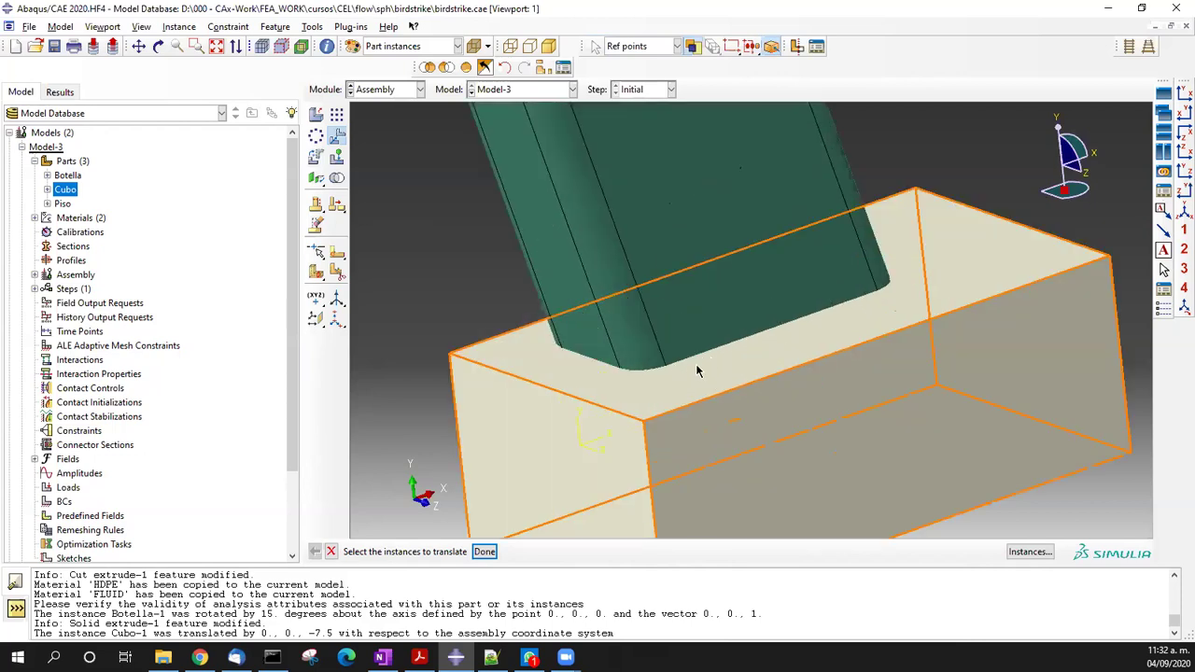
scroll(704, 366, "down", 3)
scroll(706, 366, "up", 4)
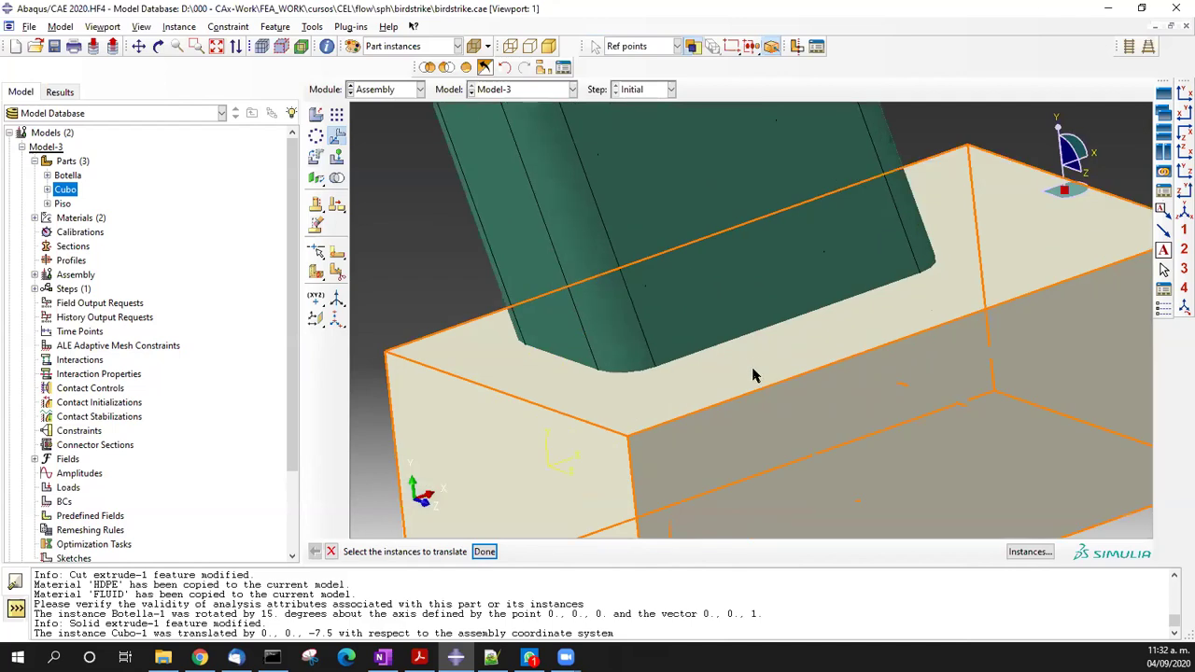
scroll(729, 351, "down", 5)
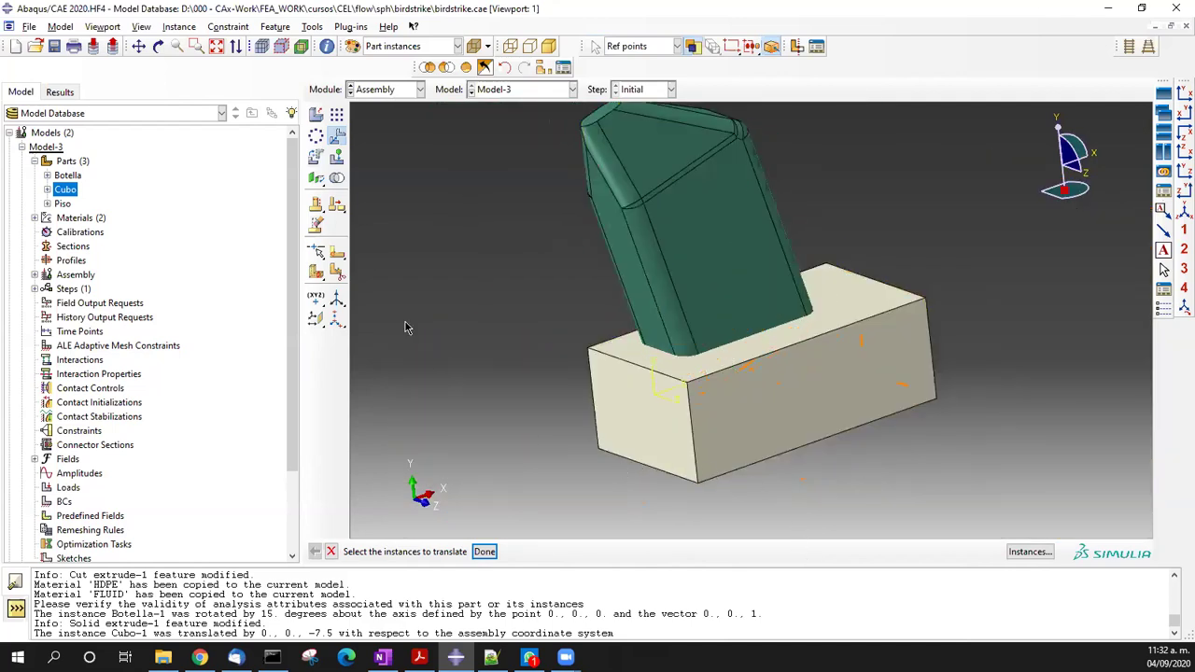
left_click(337, 178)
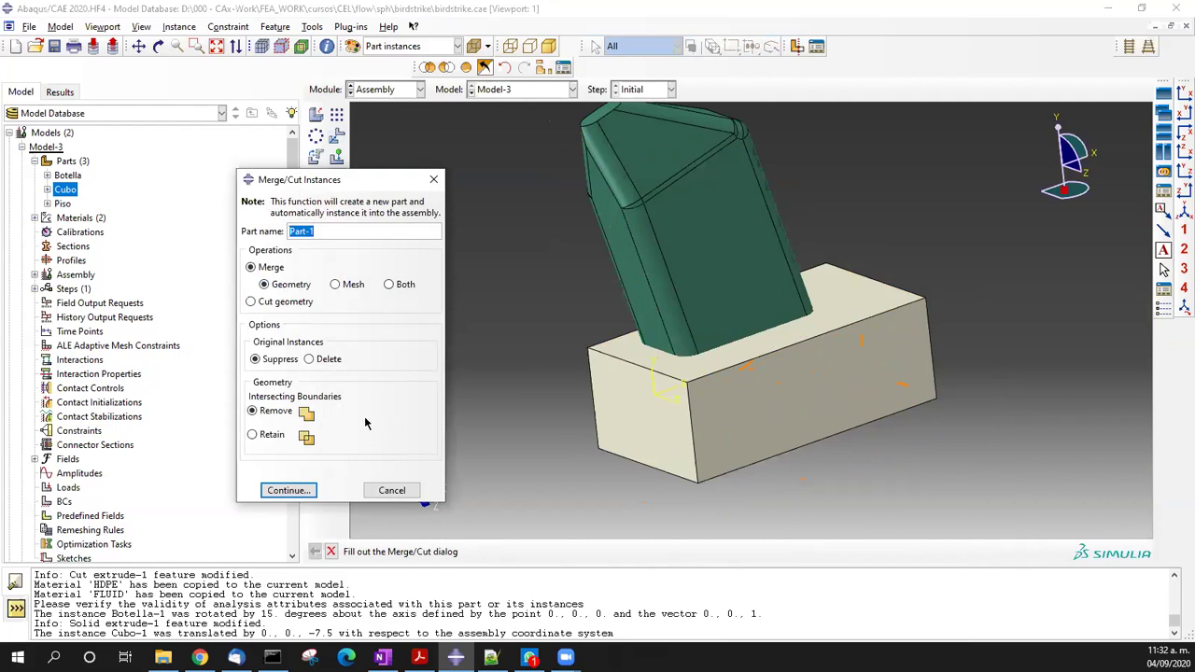
left_click(276, 303)
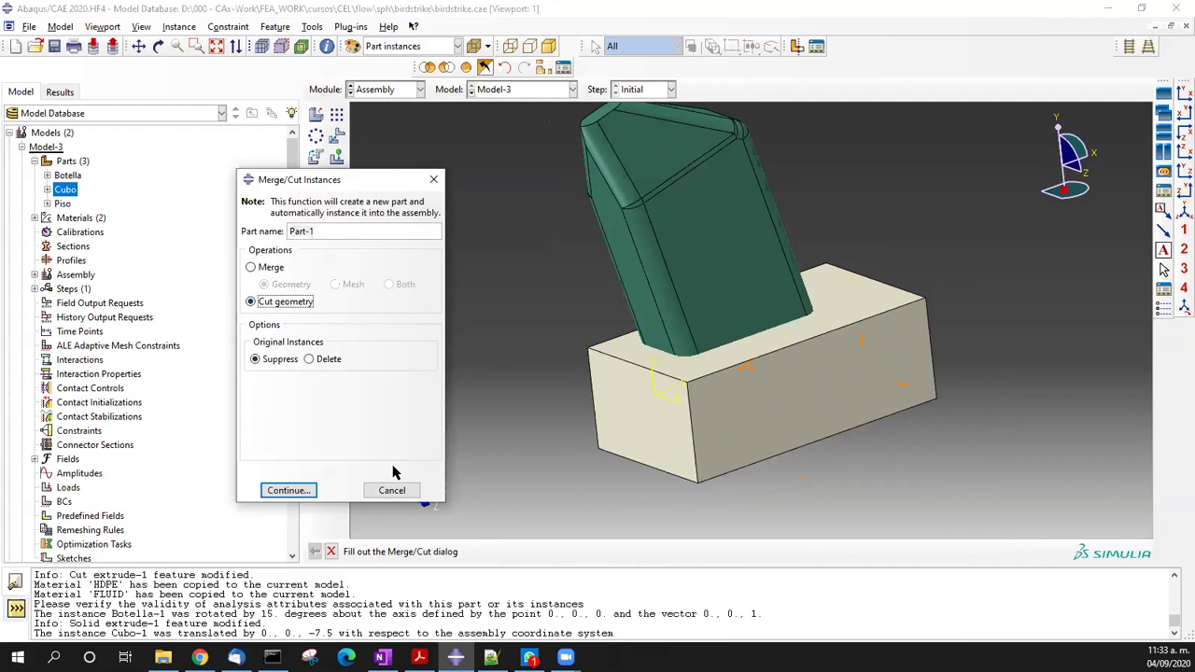
left_click(762, 419)
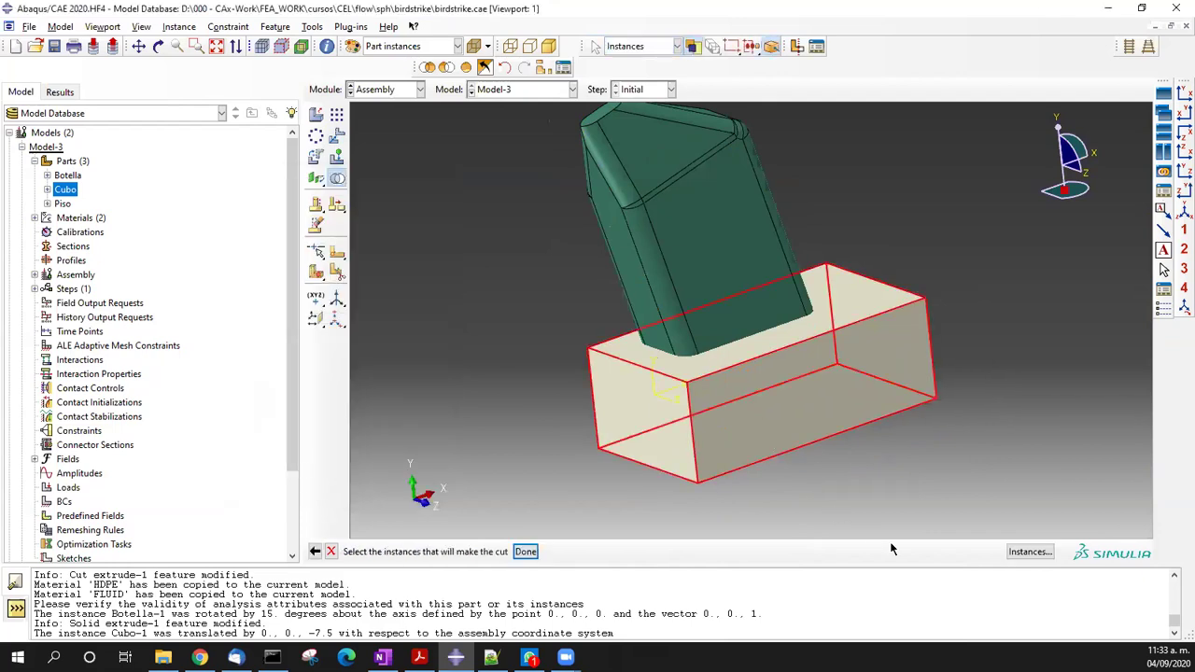
left_click(525, 551)
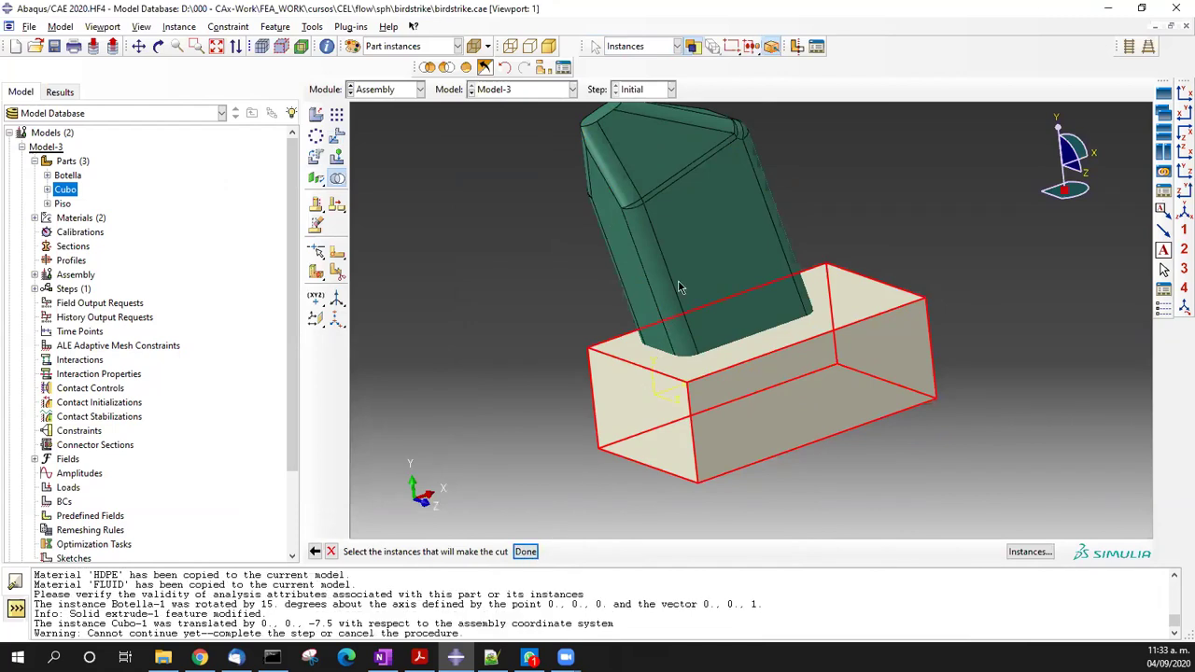
left_click(525, 551)
- Examine the cavity in the cut block, and open Part-1 in the Part module
left_click_drag(709, 402, 697, 322, "ctrl+alt")
scroll(696, 322, "up", 5)
left_click_drag(772, 417, 829, 242, "ctrl+alt")
scroll(831, 281, "down", 5)
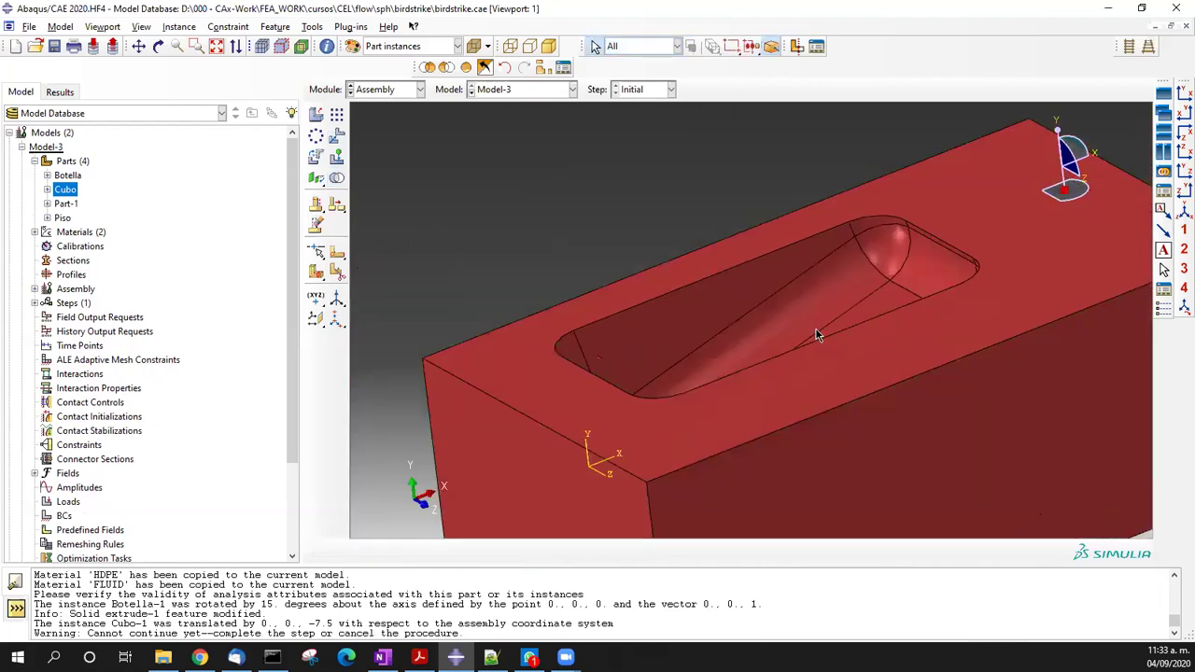
scroll(466, 283, "down", 3)
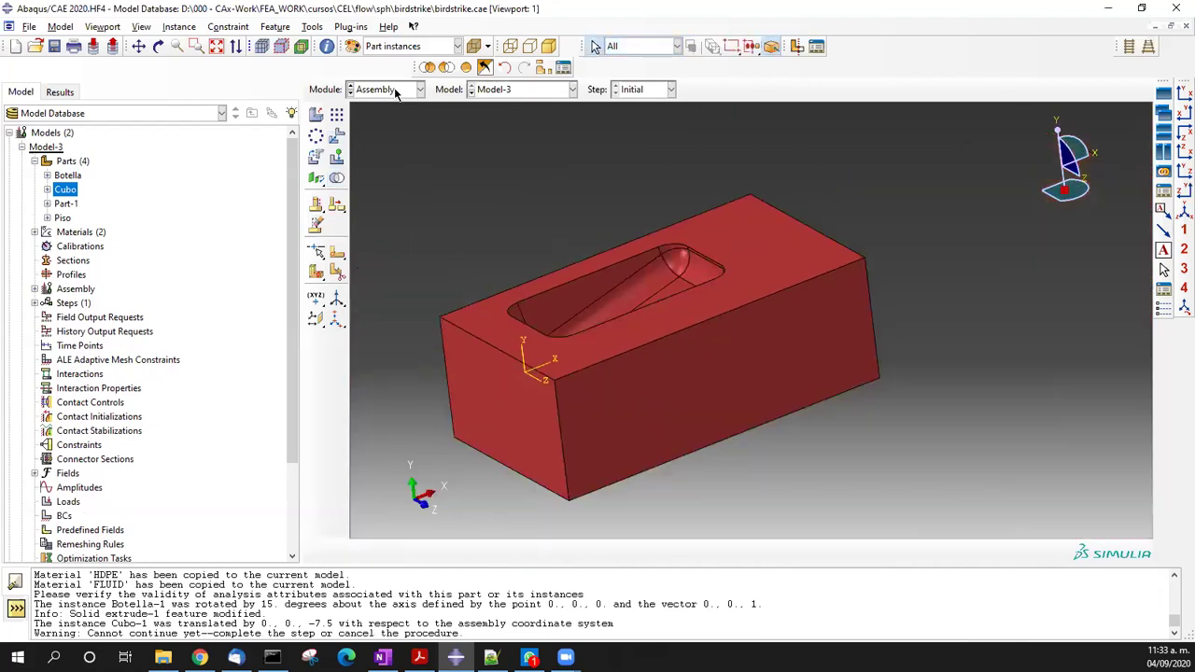
left_click(392, 89)
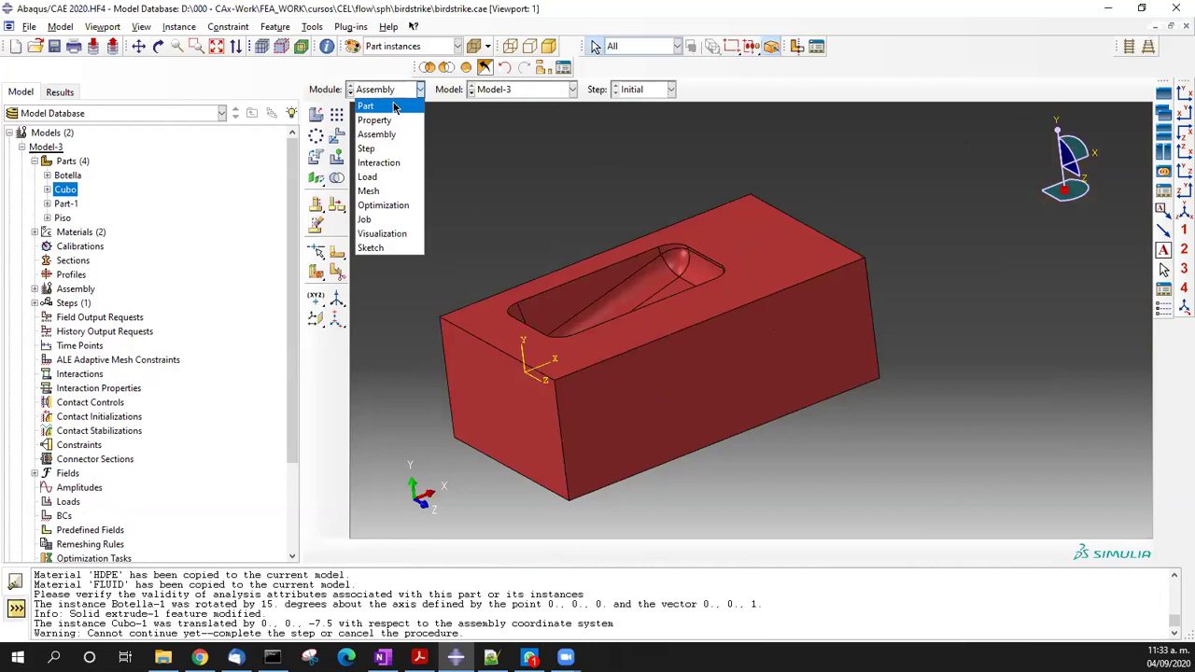
left_click(394, 108)
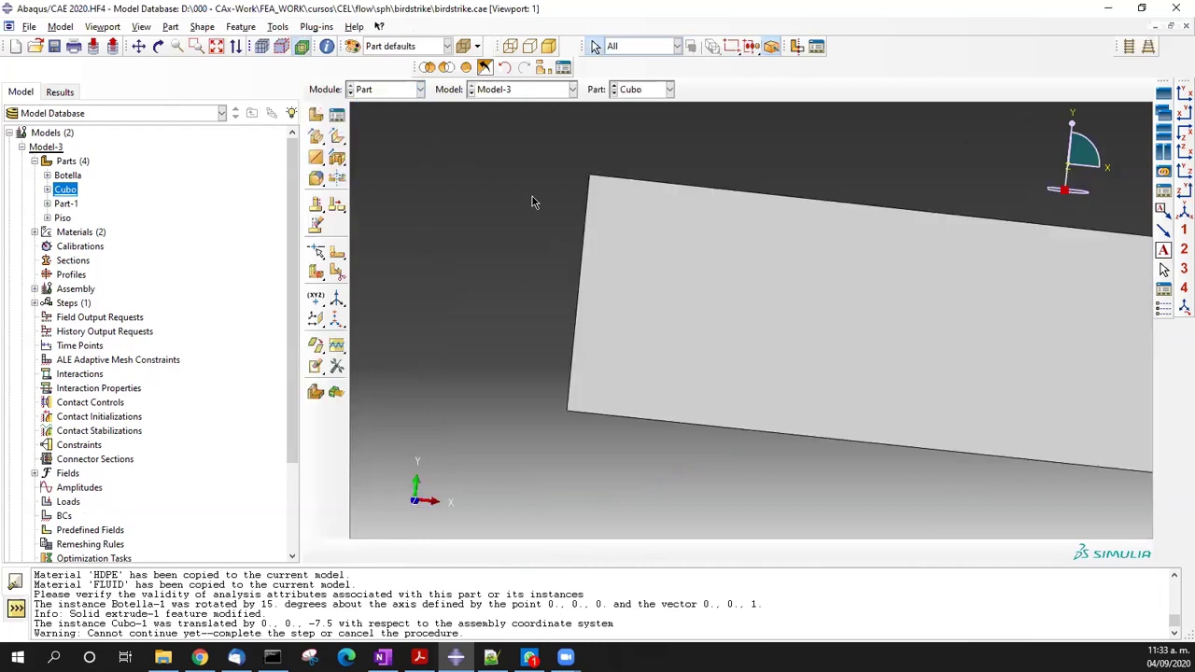
left_click(635, 89)
left_click(651, 136)
left_click_drag(586, 367, 840, 420, "ctrl+alt")
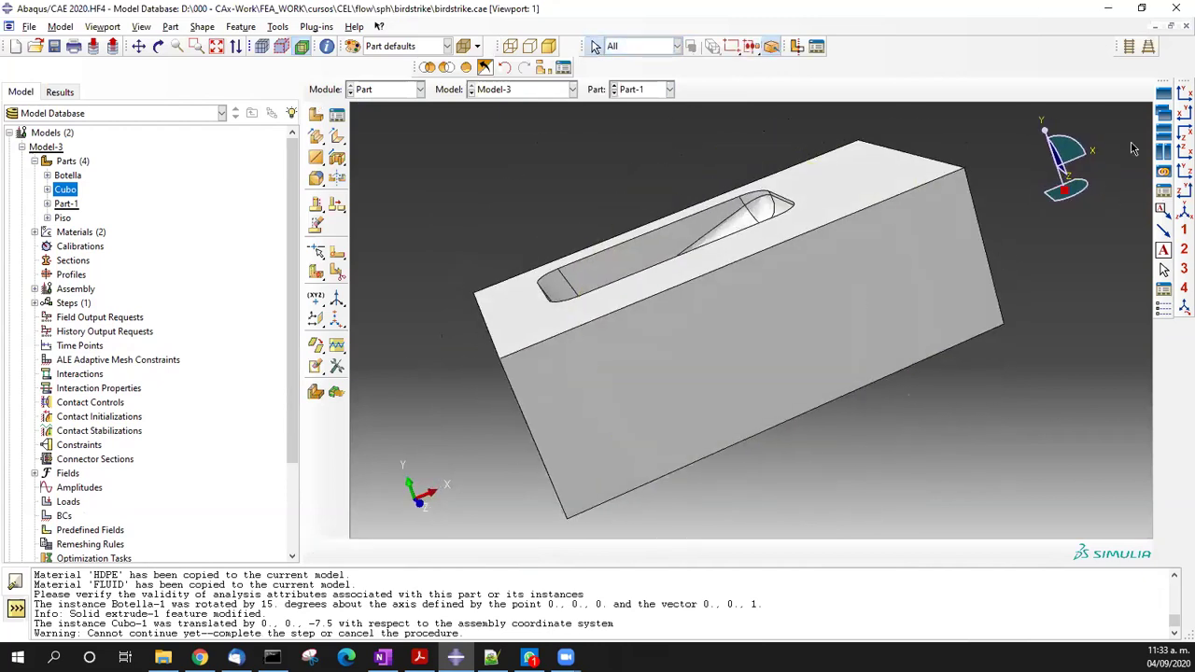
- Remove the block's outer faces from Part-1, selecting them by face angle and keeping only the bottle-shaped cavity faces
left_click(315, 367)
left_click(569, 390)
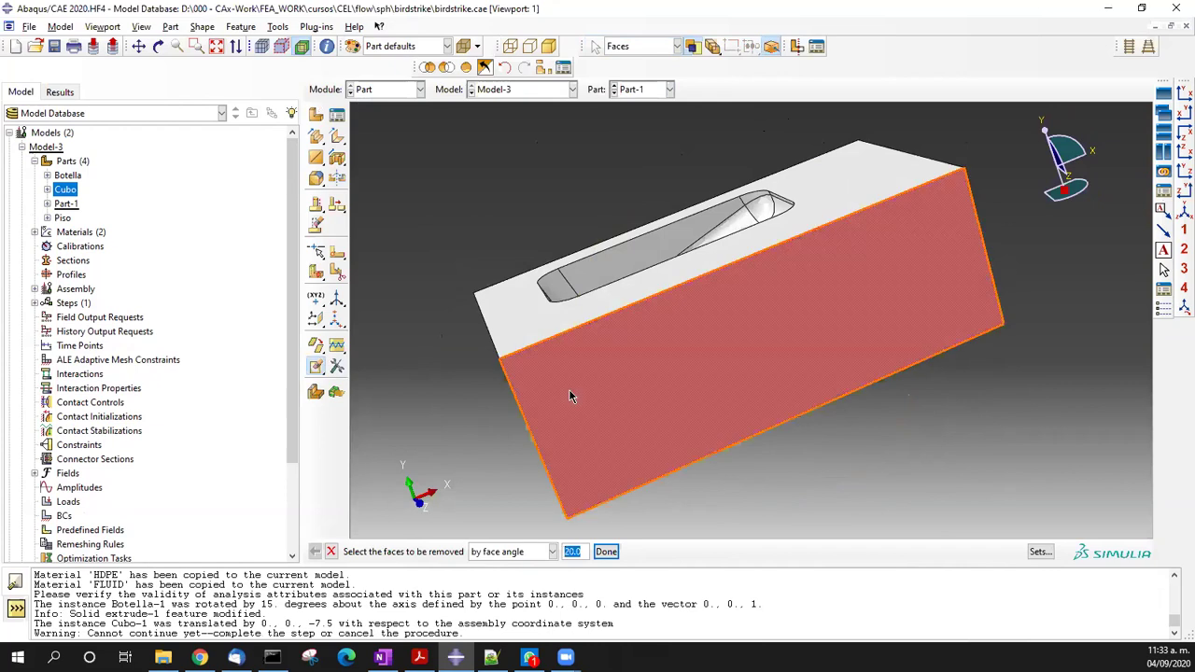
left_click(526, 320, "shift")
left_click_drag(703, 349, 781, 355, "ctrl+alt")
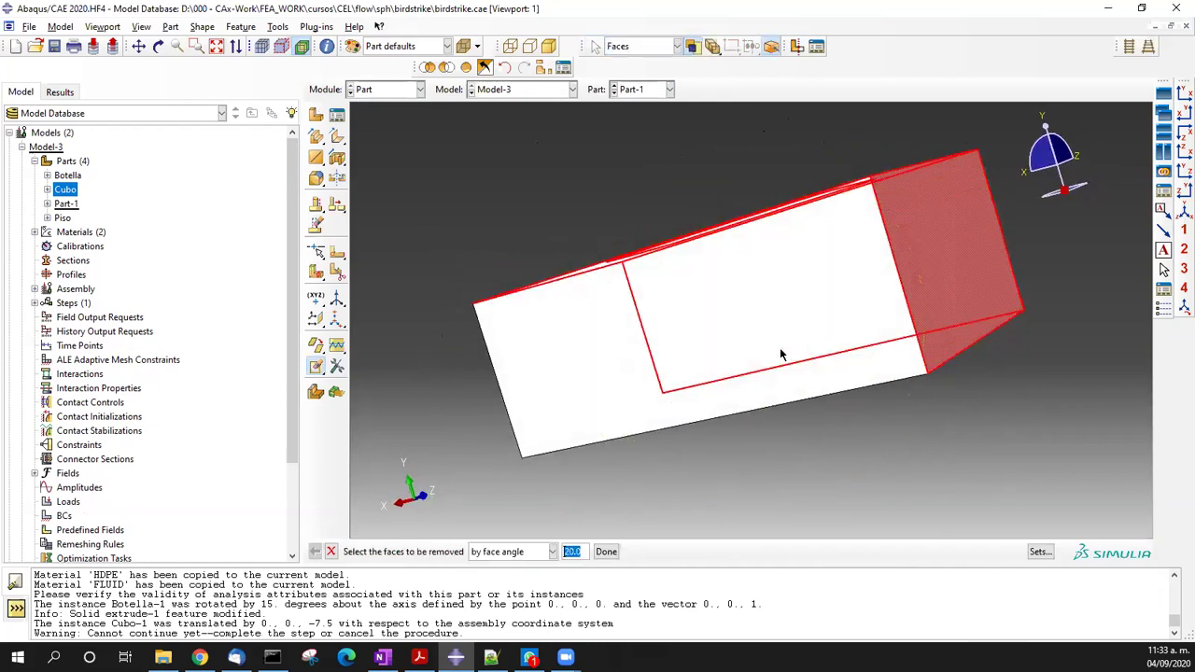
left_click_drag(795, 416, 754, 349, "ctrl+alt")
left_click(774, 395, "shift")
left_click_drag(773, 395, 799, 401, "ctrl+alt")
middle_click(799, 395)
- Cover the open upper edge loop of the Part-1 shell with a new face
left_click(547, 359)
left_click_drag(745, 236, 338, 370, "ctrl+alt")
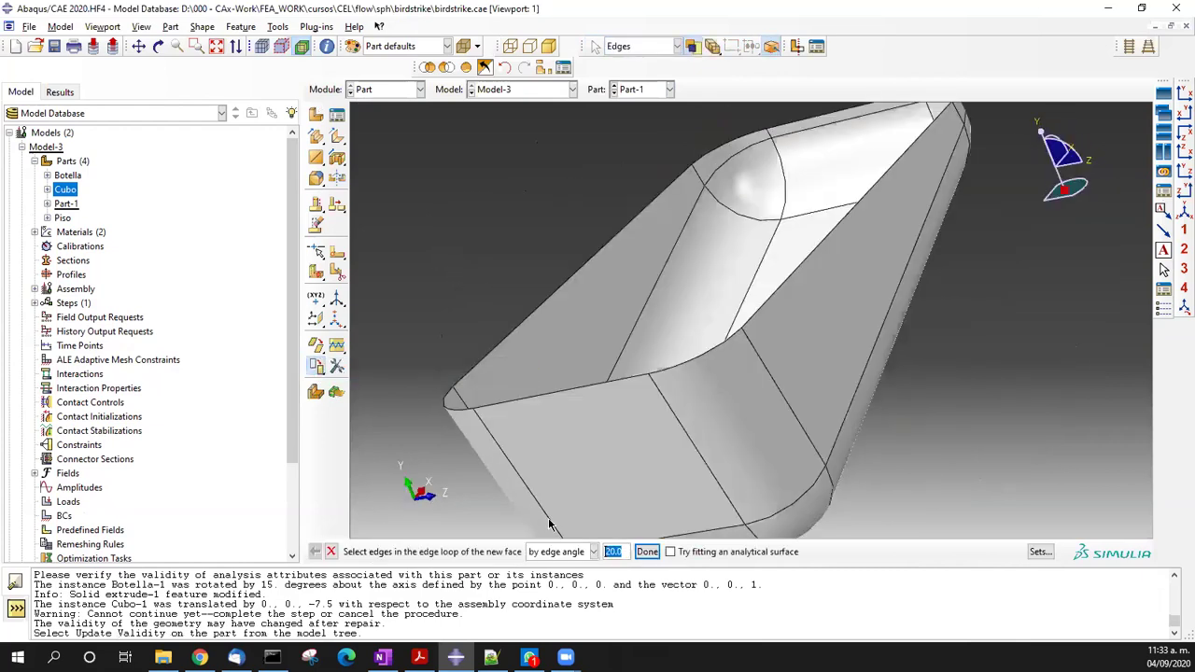
left_click(551, 399)
middle_click(575, 401)
scroll(667, 359, "down", 3)
left_click_drag(588, 410, 728, 308, "ctrl+alt")
- Convert all faces of the closed Part-1 shell to a solid, and restrict selection to cells to check it
left_click_drag(318, 137, 421, 138)
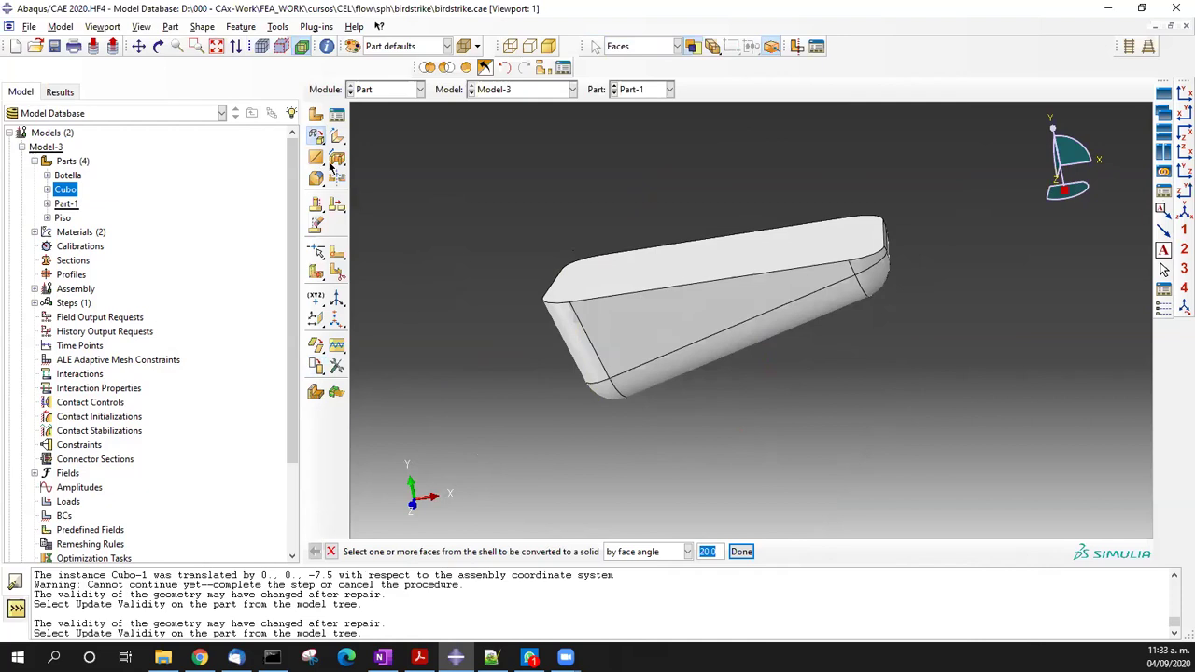
left_click_drag(315, 140, 422, 140)
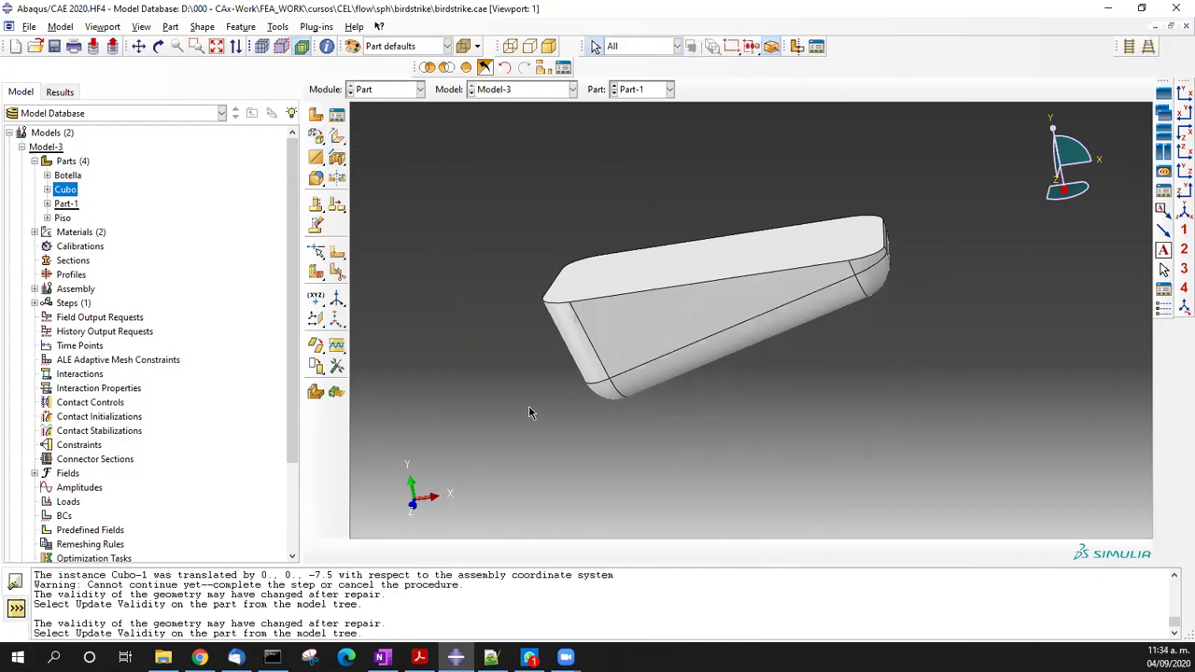
left_click(319, 139)
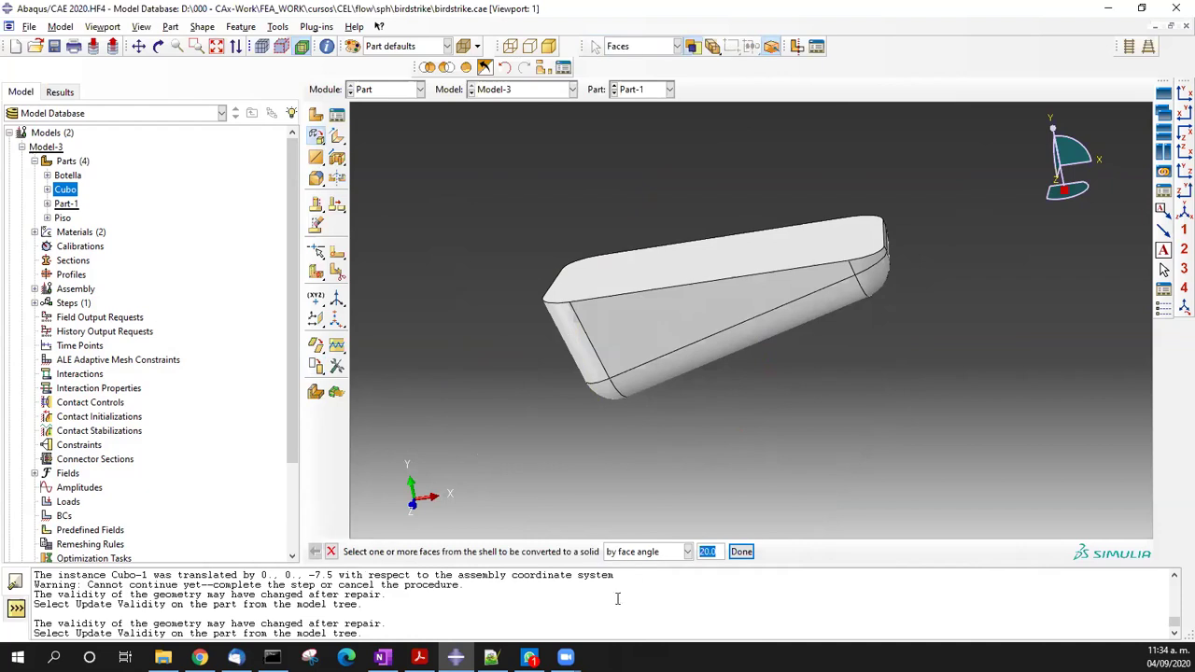
left_click(644, 553)
left_click(630, 568)
left_click_drag(465, 202, 1033, 402)
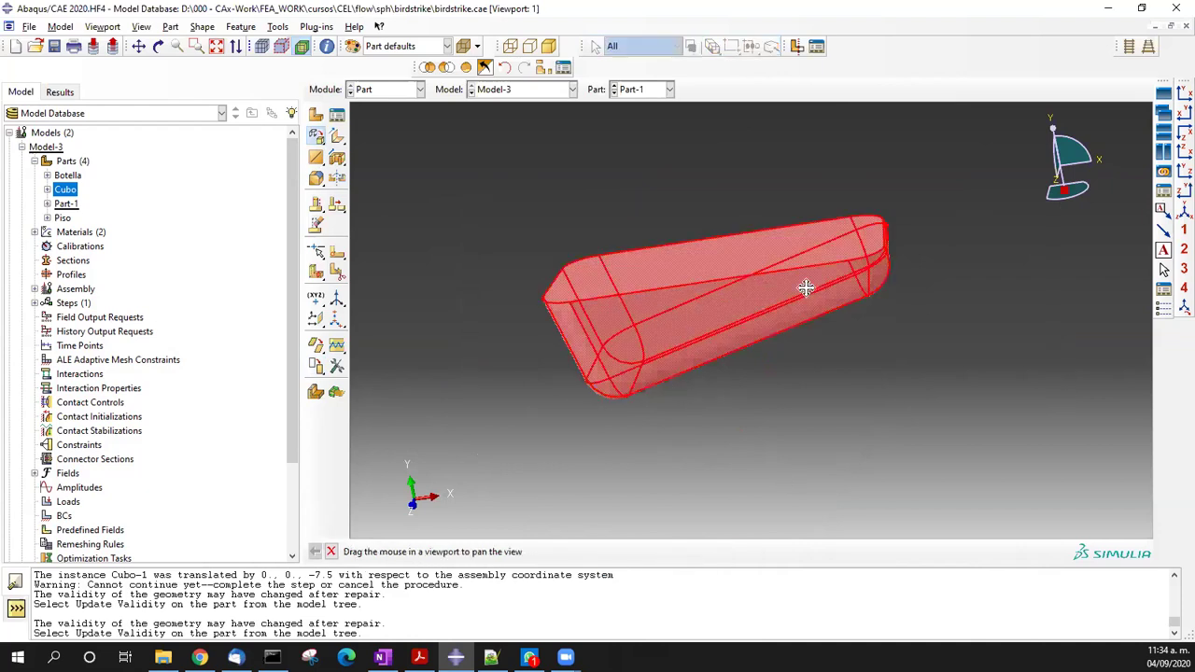
middle_click(769, 376)
key("Escape")
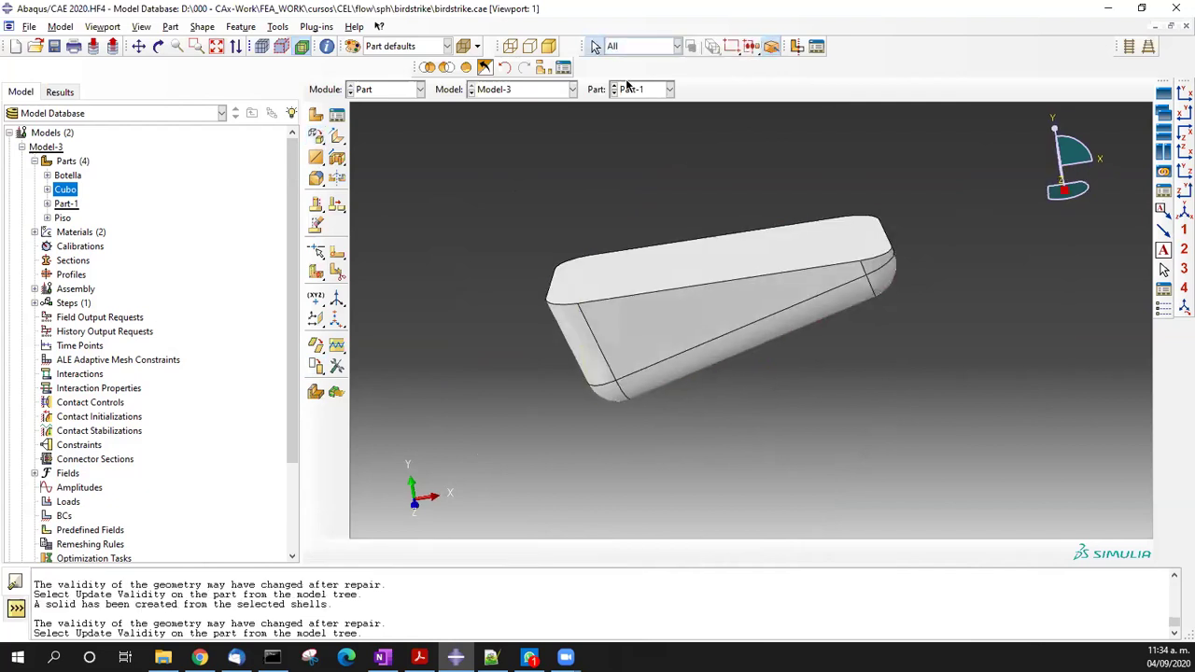
left_click(644, 45)
left_click(626, 74)
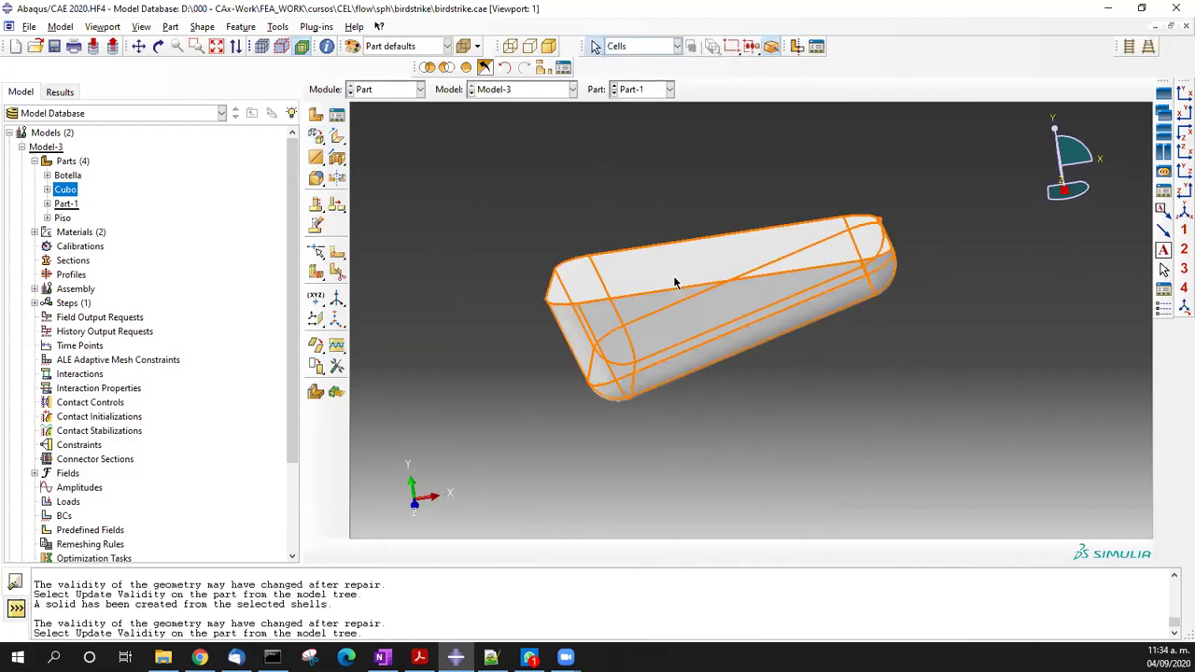
- Return to the Assembly module and expand the assembly's instances in the model tree, selecting Piso-1
left_click(399, 90)
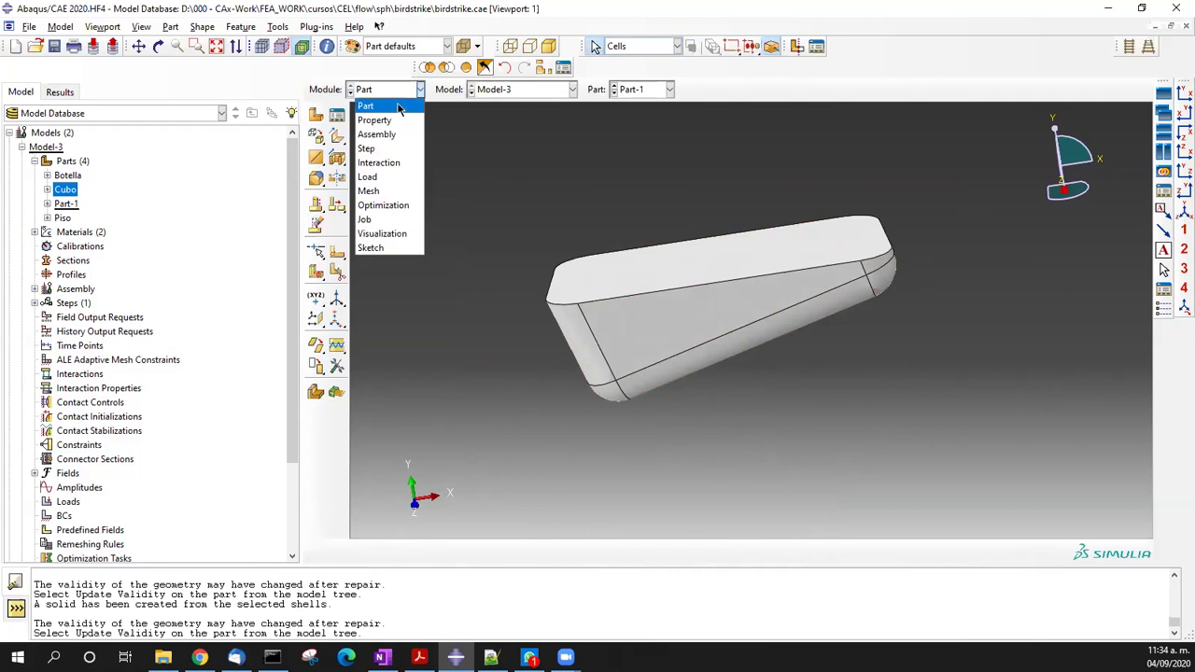
left_click(375, 134)
left_click_drag(672, 382, 579, 266, "ctrl+alt")
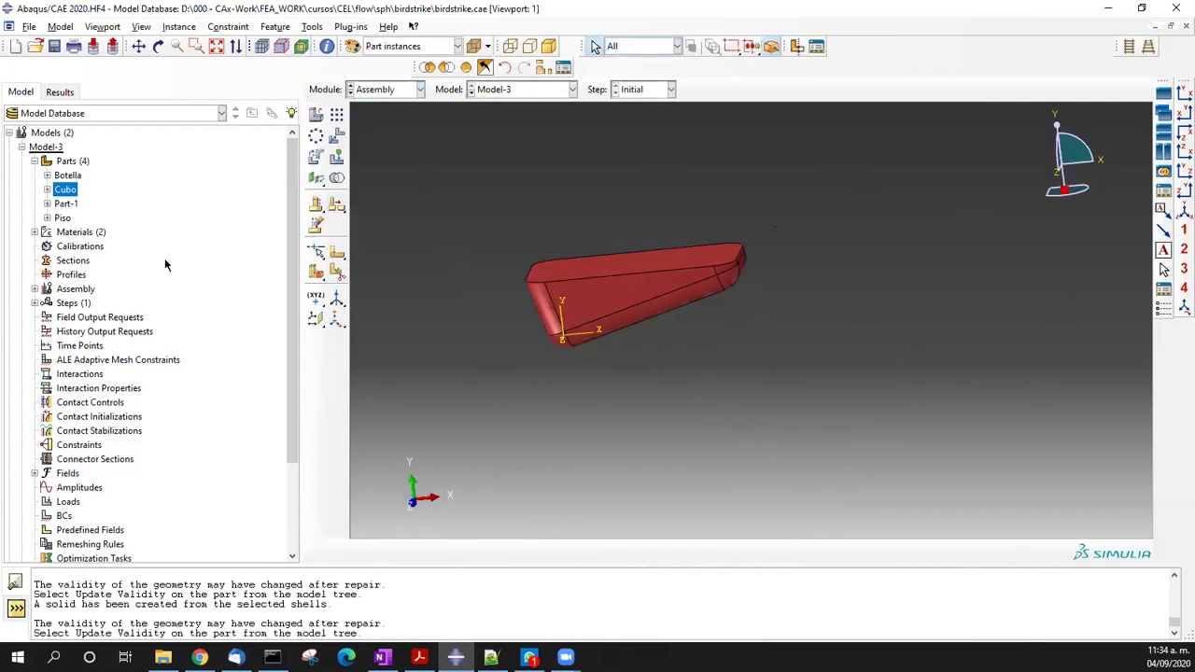
left_click(35, 288)
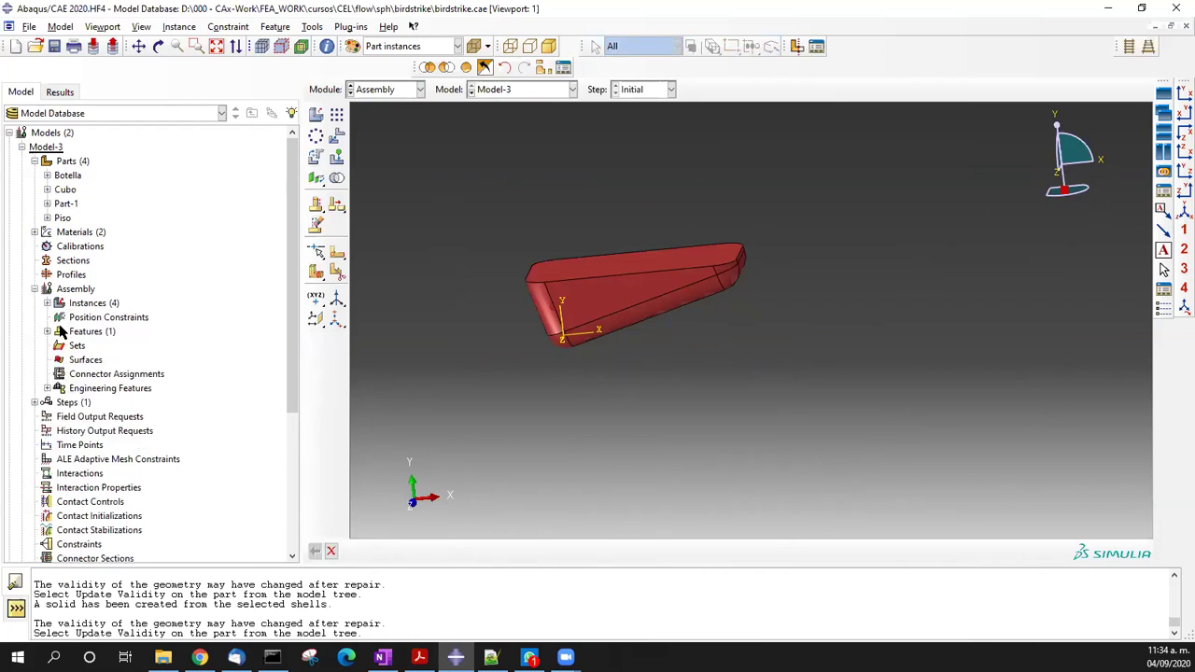
left_click(48, 303)
left_click(92, 319)
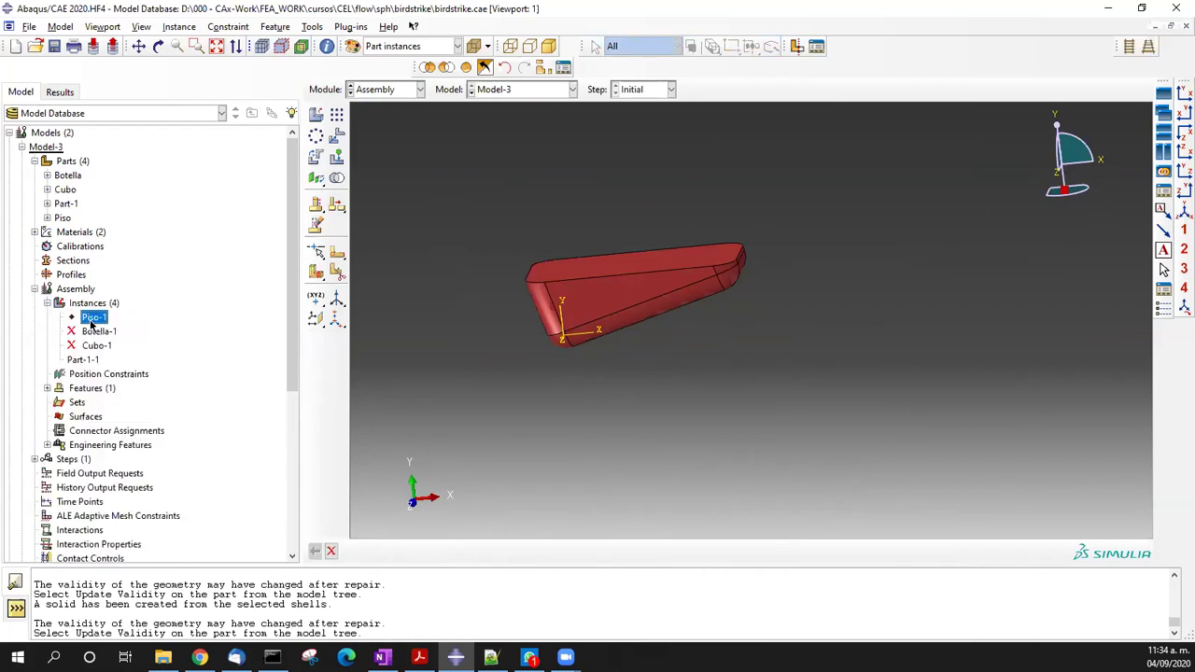
- Show the Piso-1 instance in the assembly
right_click(91, 321)
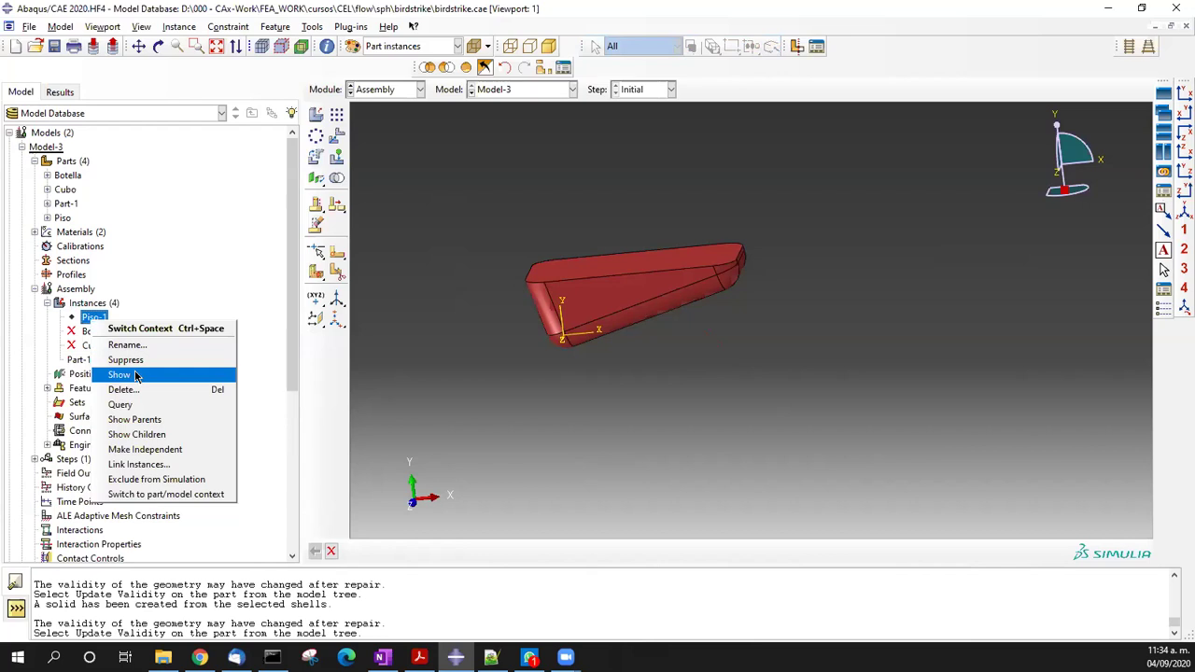
left_click(136, 375)
left_click_drag(597, 403, 672, 420, "ctrl+alt")
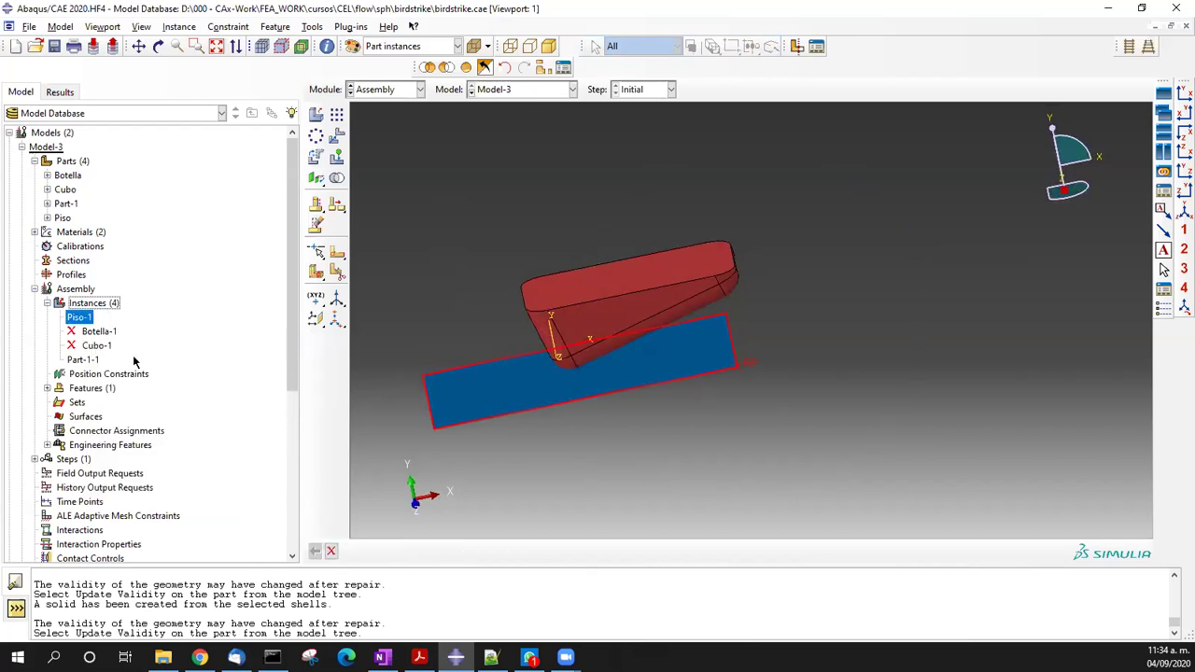
- Resume the suppressed Botella-1 instance and inspect the bottle's position relative to the floor and the fluid part
left_click(98, 331)
right_click(100, 332)
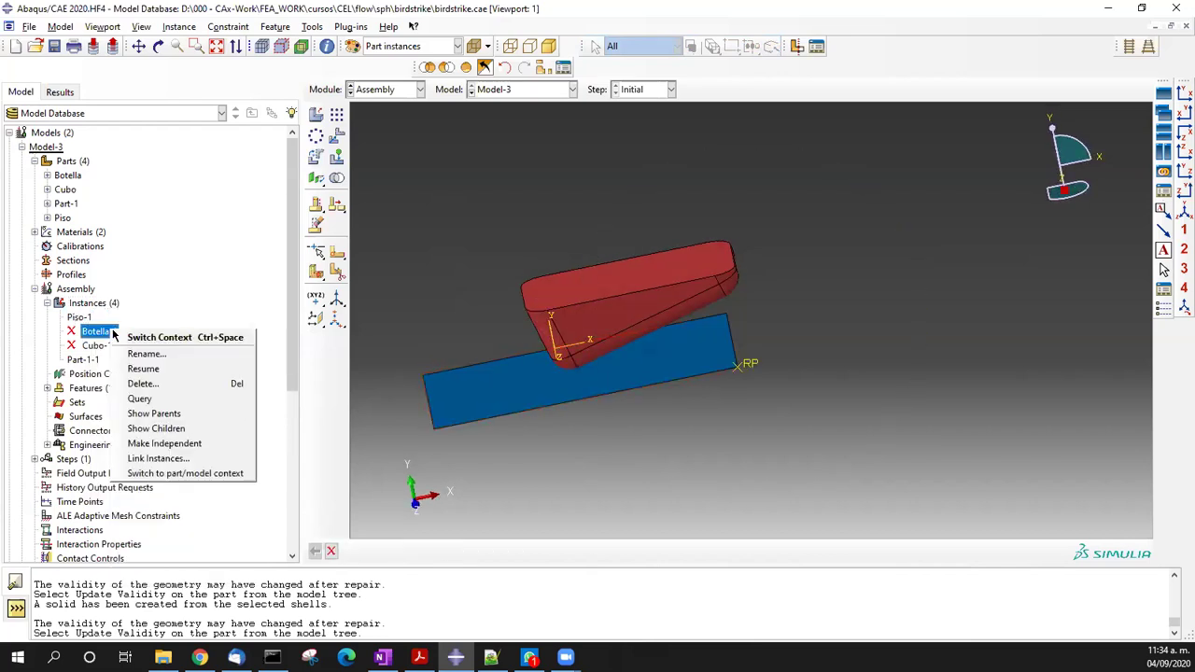
left_click(169, 369)
left_click_drag(472, 435, 811, 451, "ctrl+alt")
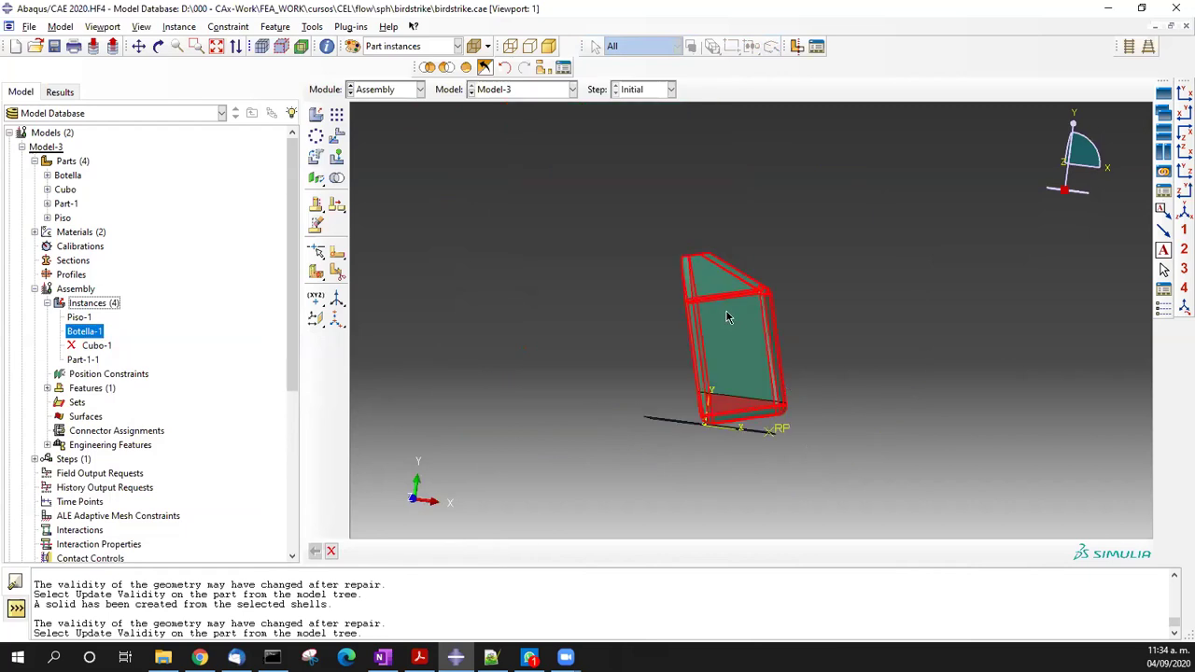
left_click_drag(903, 387, 718, 466, "ctrl+alt")
scroll(689, 467, "down", 3)
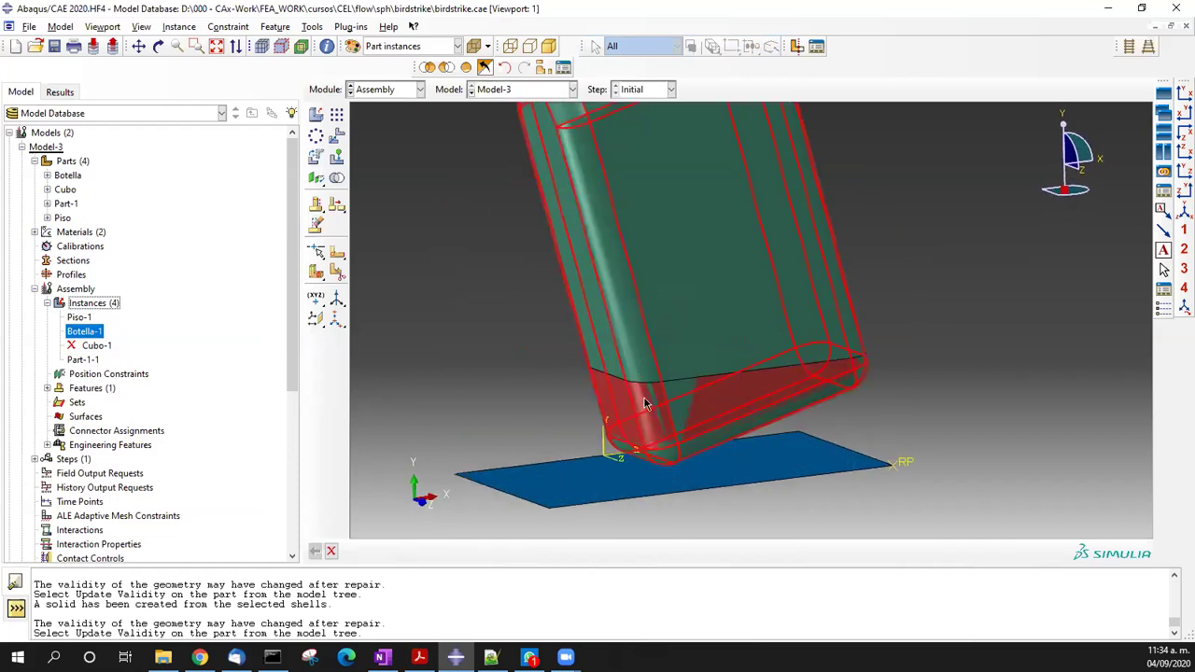
scroll(616, 404, "up", 1)
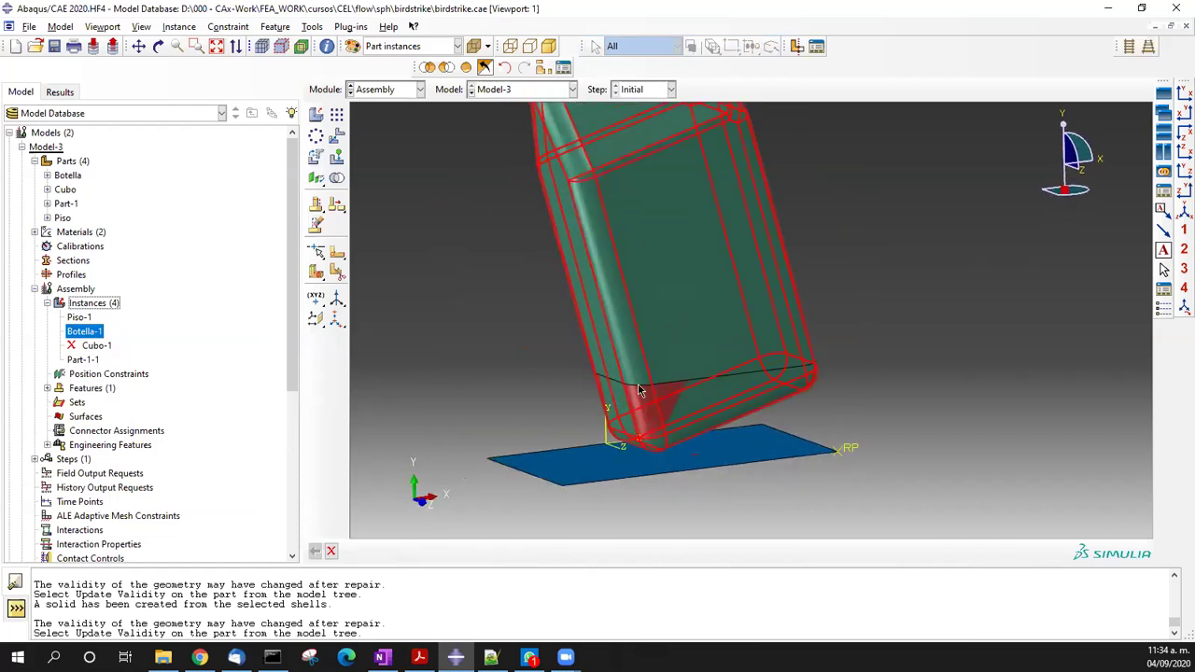
scroll(705, 395, "up", 1)
- Switch to the Part module and display the Botella part
left_click(387, 90)
left_click(373, 101)
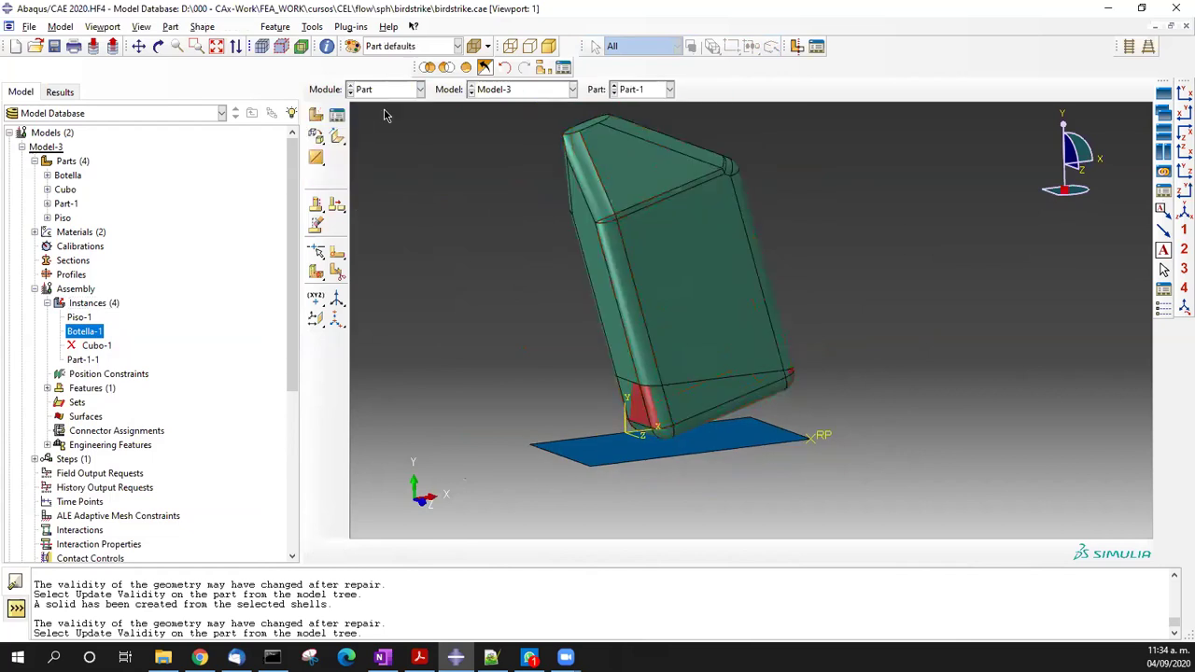
left_click(640, 92)
left_click(635, 100)
left_click_drag(702, 280, 577, 427, "ctrl+alt")
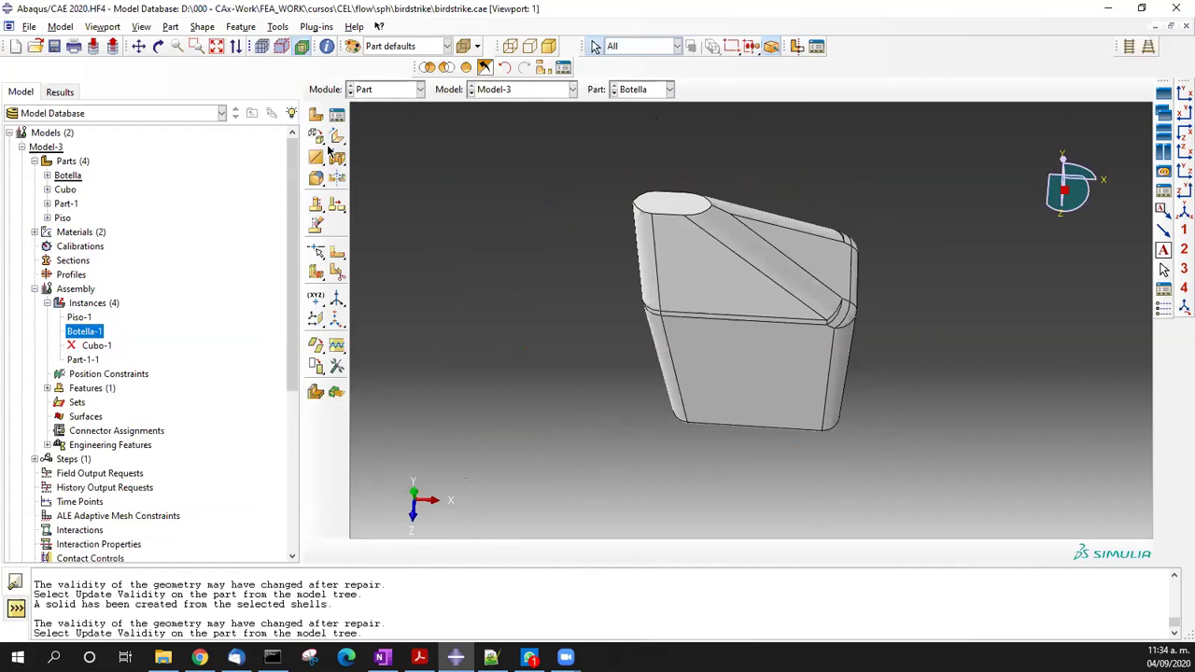
- Remove the flat face at the mouth of the bottle, accepting the deletion of the affected cells
left_click_drag(317, 367, 338, 372)
left_click(671, 204)
middle_click(689, 157)
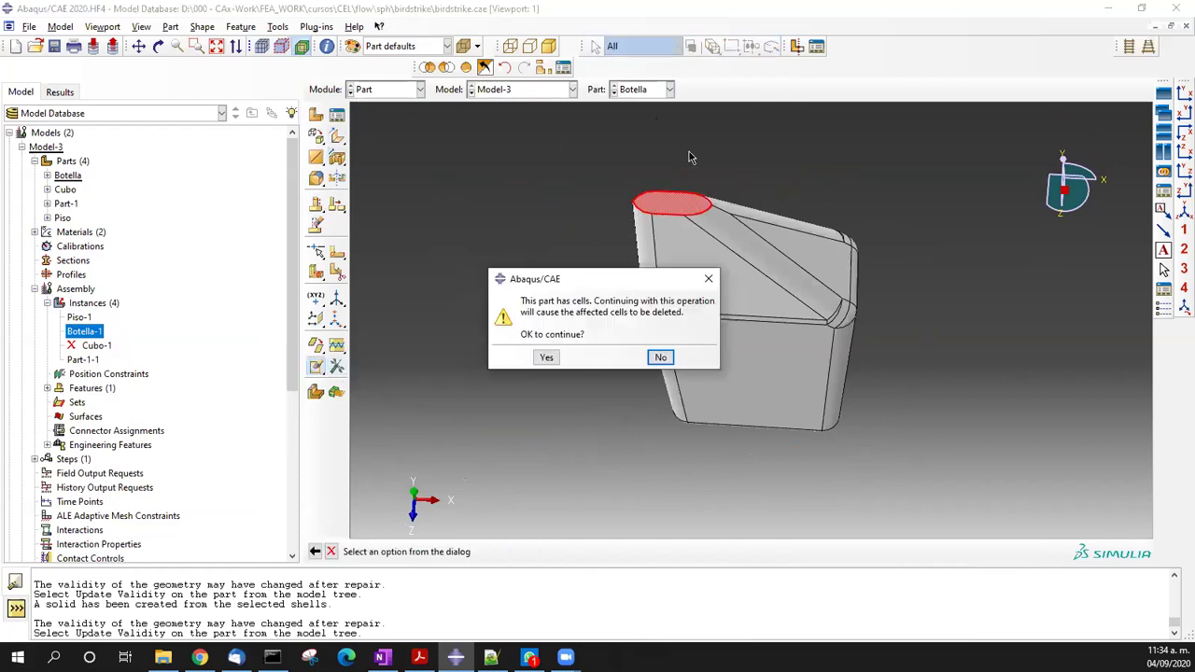
left_click(551, 358)
left_click_drag(677, 271, 794, 400, "ctrl+alt")
scroll(690, 261, "up", 5)
scroll(784, 378, "down", 5)
scroll(725, 318, "up", 5)
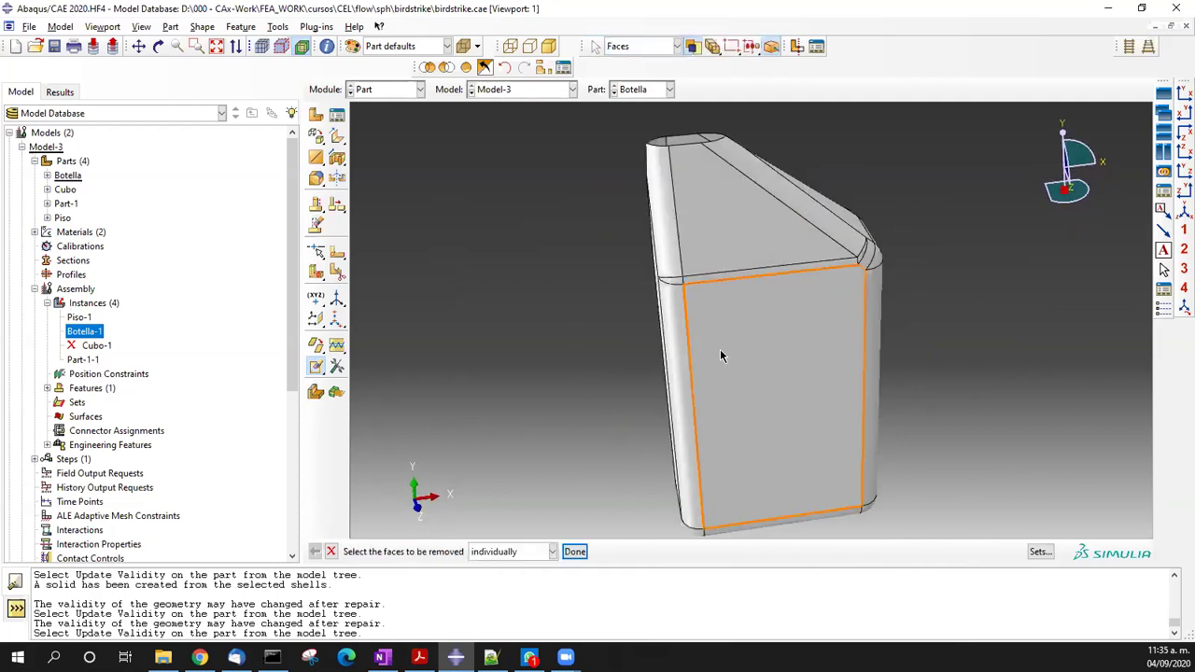
- Switch to the Property module and review the defined FLUID and HDPE materials
left_click(391, 91)
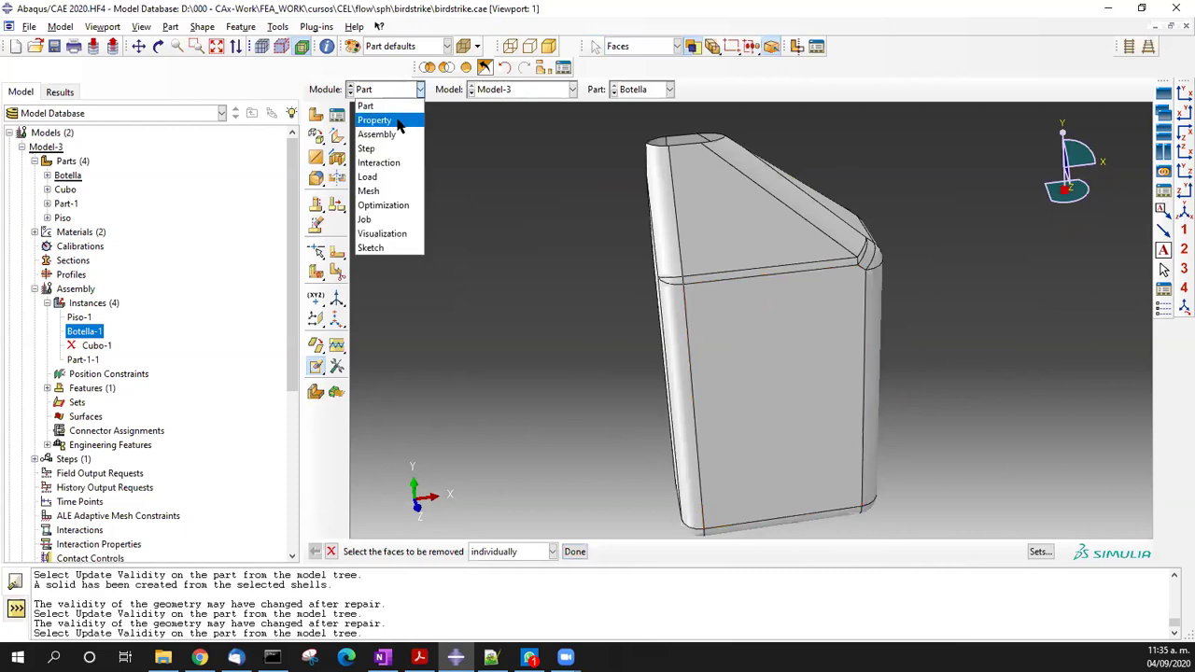
left_click(374, 119)
middle_click_drag(635, 420, 623, 369, "ctrl+alt")
left_click(336, 114)
left_click(134, 237)
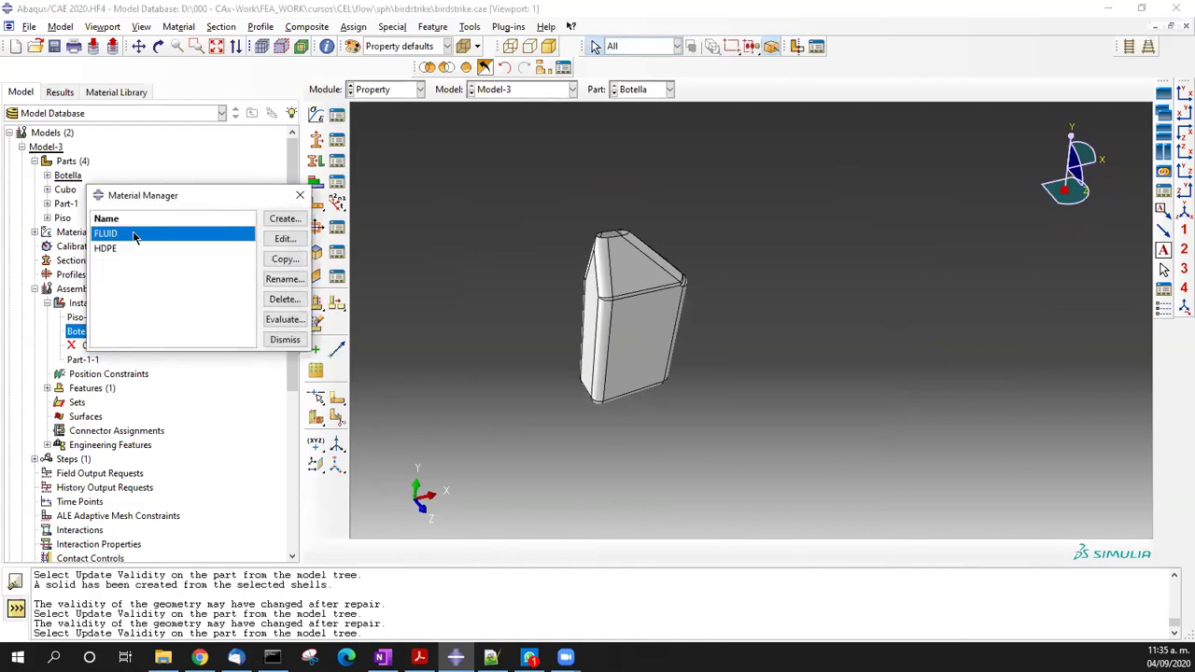
left_click(140, 250)
left_click(300, 196)
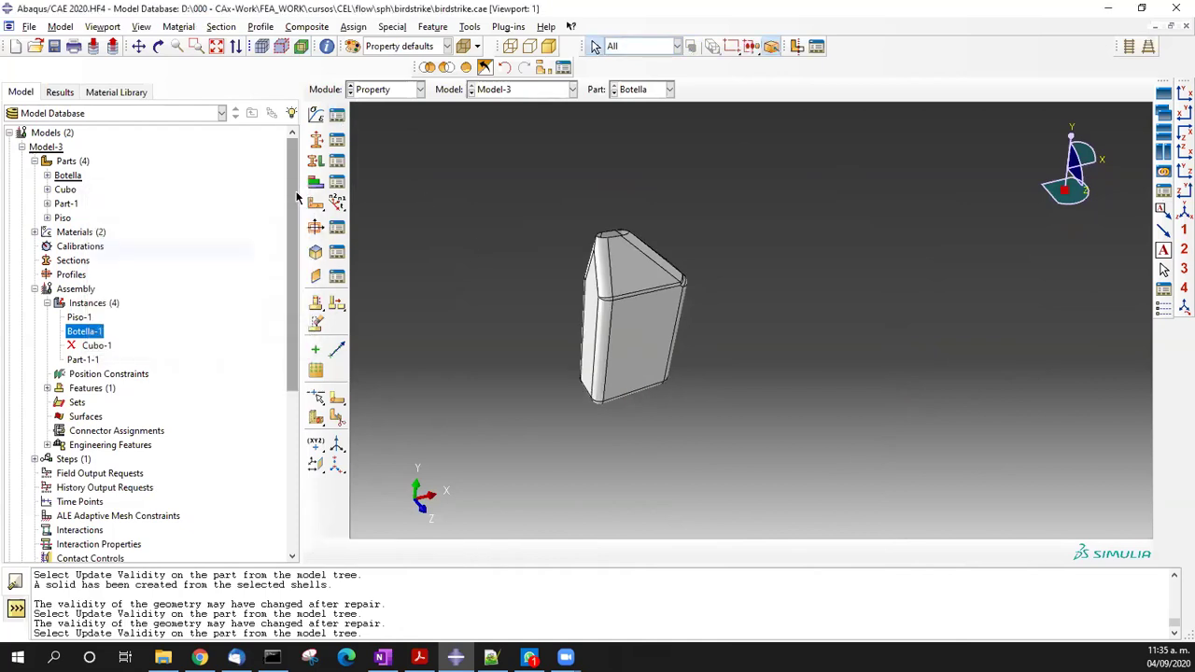
left_click(316, 140)
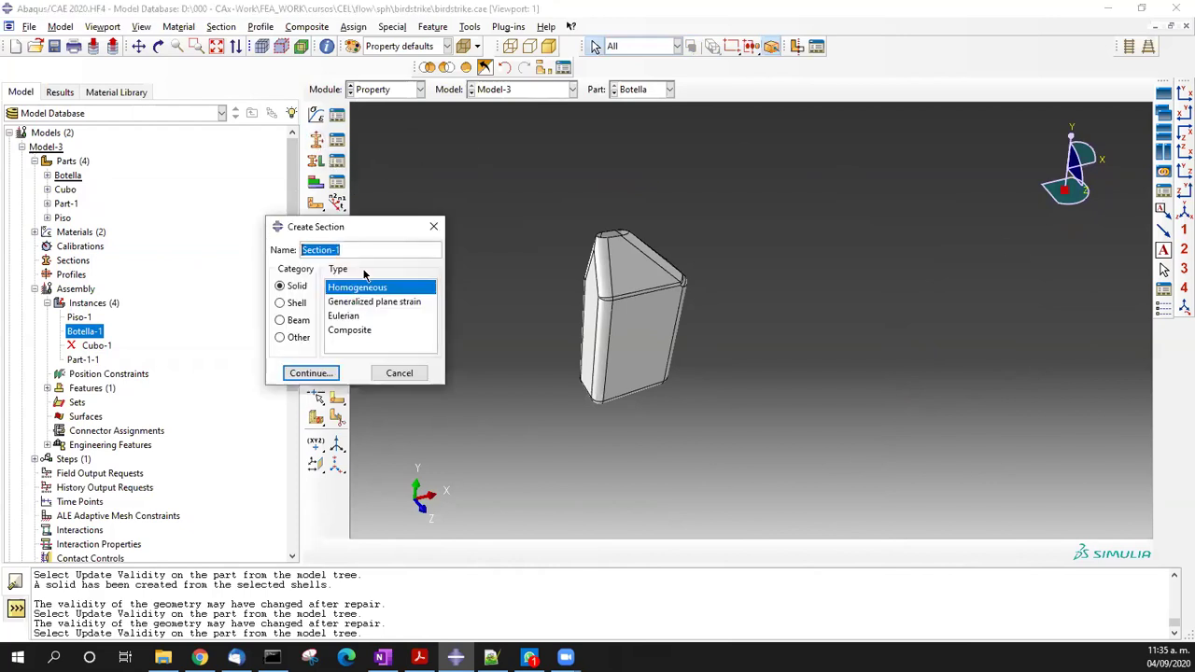
left_click(390, 249)
type("Solid-Fluid")
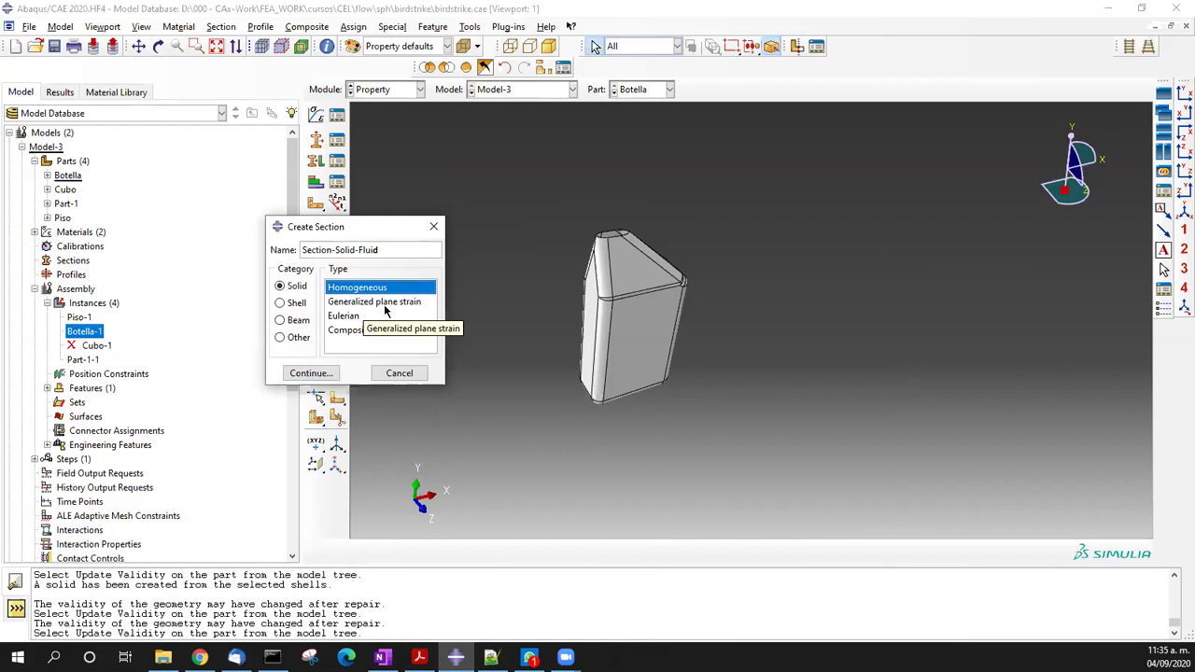
left_click(336, 371)
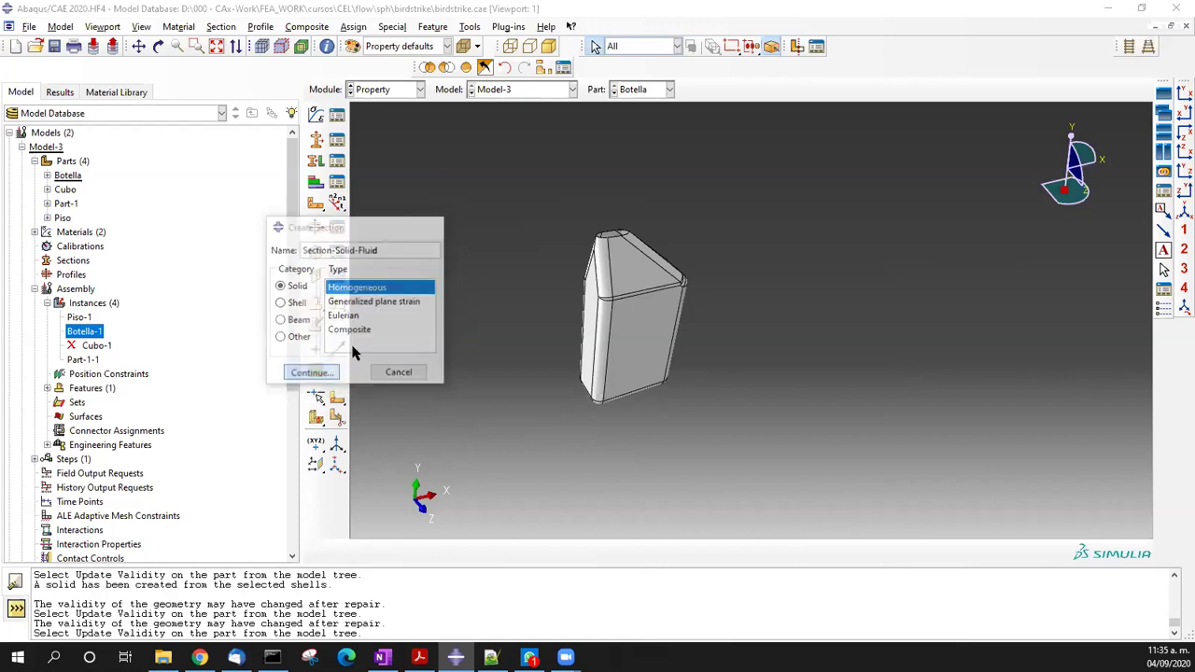
- Start a homogeneous shell section named Section-Shell-Plastico
left_click(316, 139)
left_click_drag(328, 228, 393, 206)
left_click(432, 226)
key("BackSpace")
type("5")
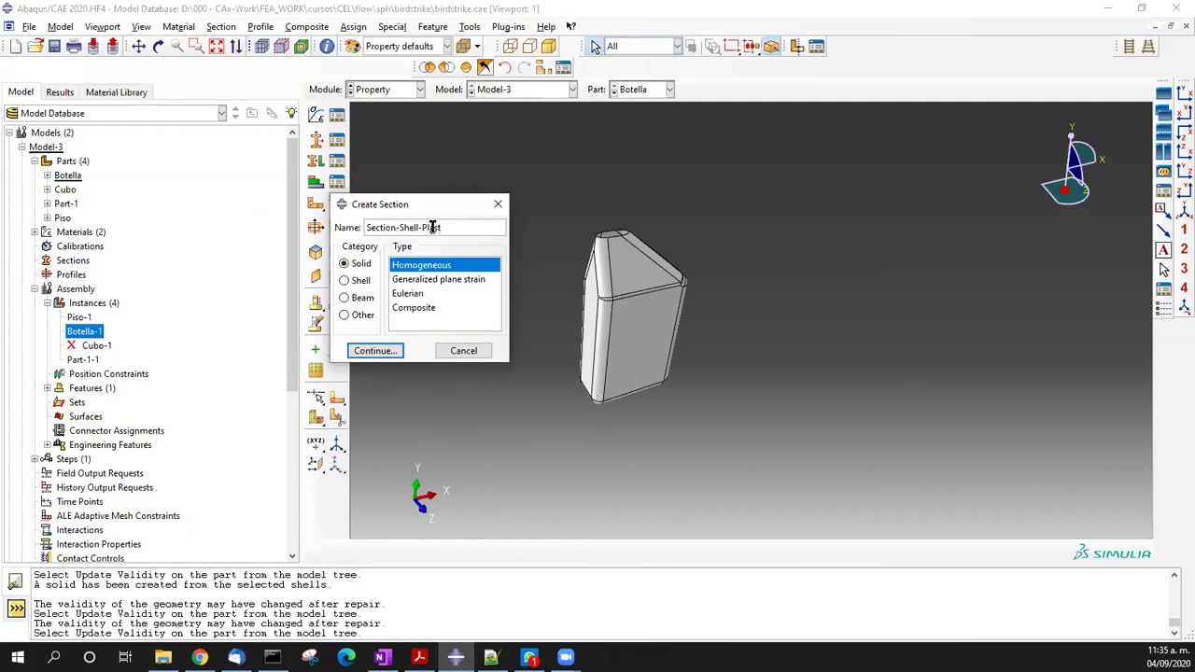
type("ico")
left_click(360, 281)
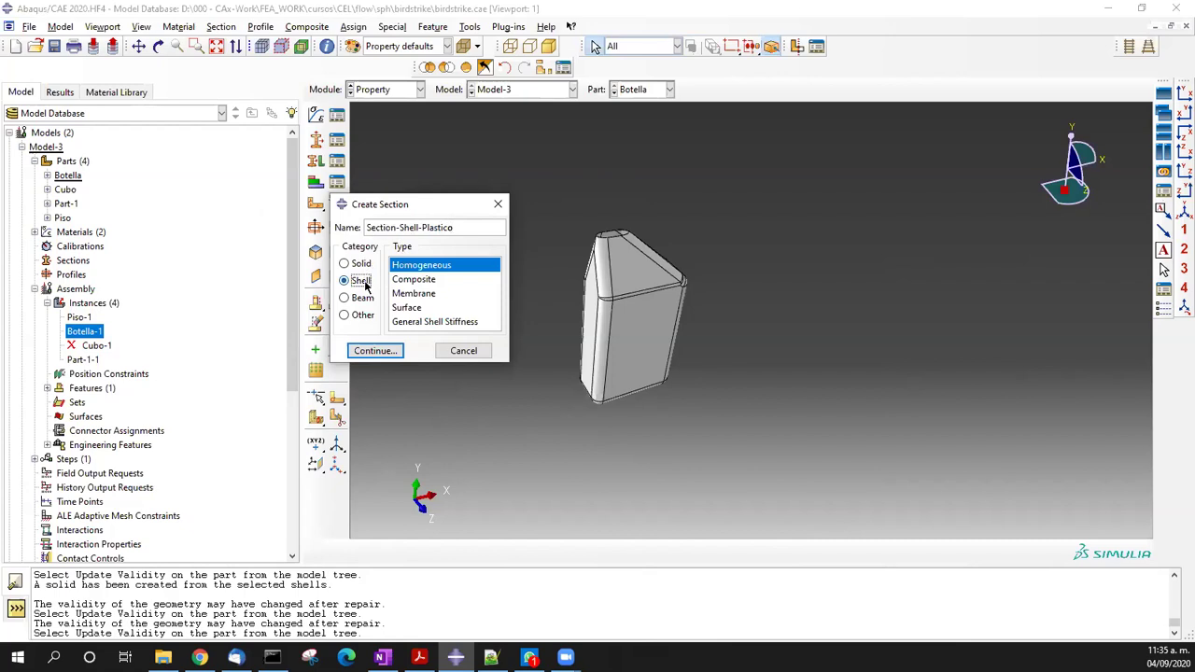
left_click(424, 268)
left_click(399, 350)
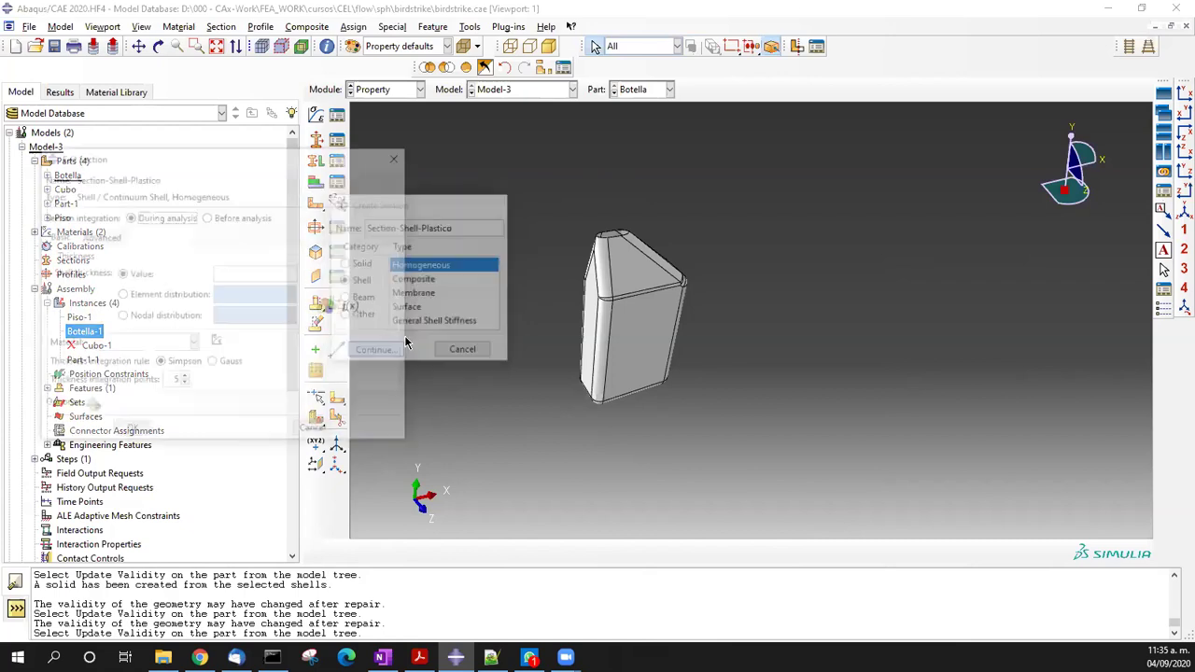
- Define the shell thickness value and the HDPE material for Section-Shell-Plastico
left_click(252, 275)
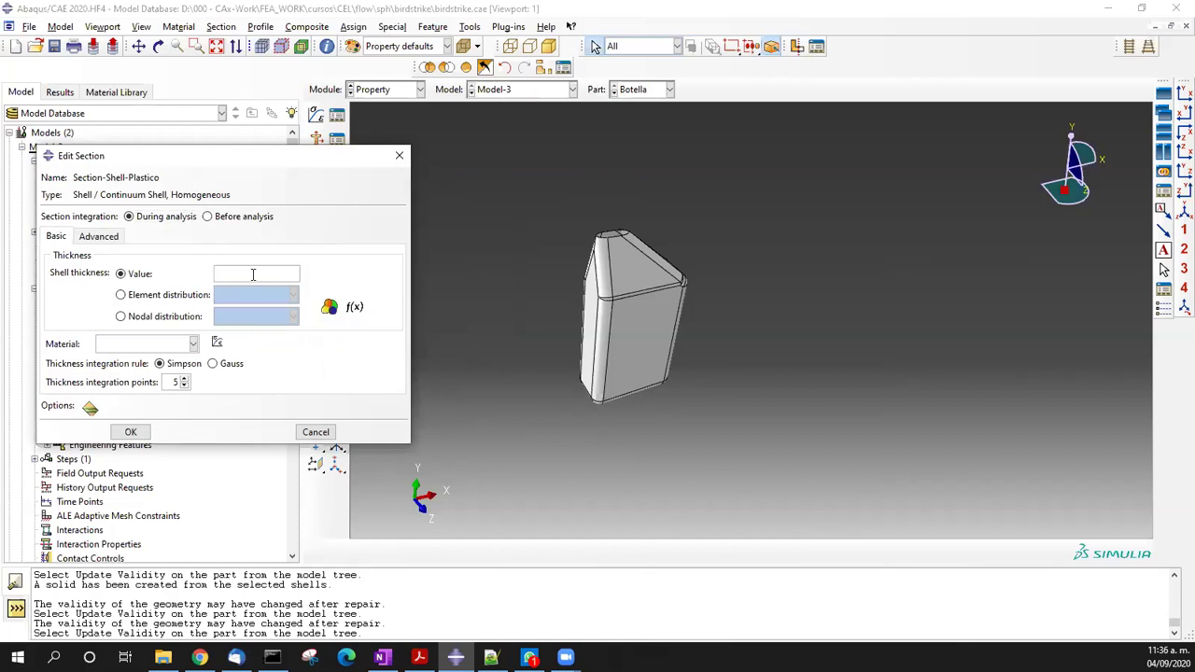
left_click(187, 344)
left_click(172, 374)
left_click(131, 431)
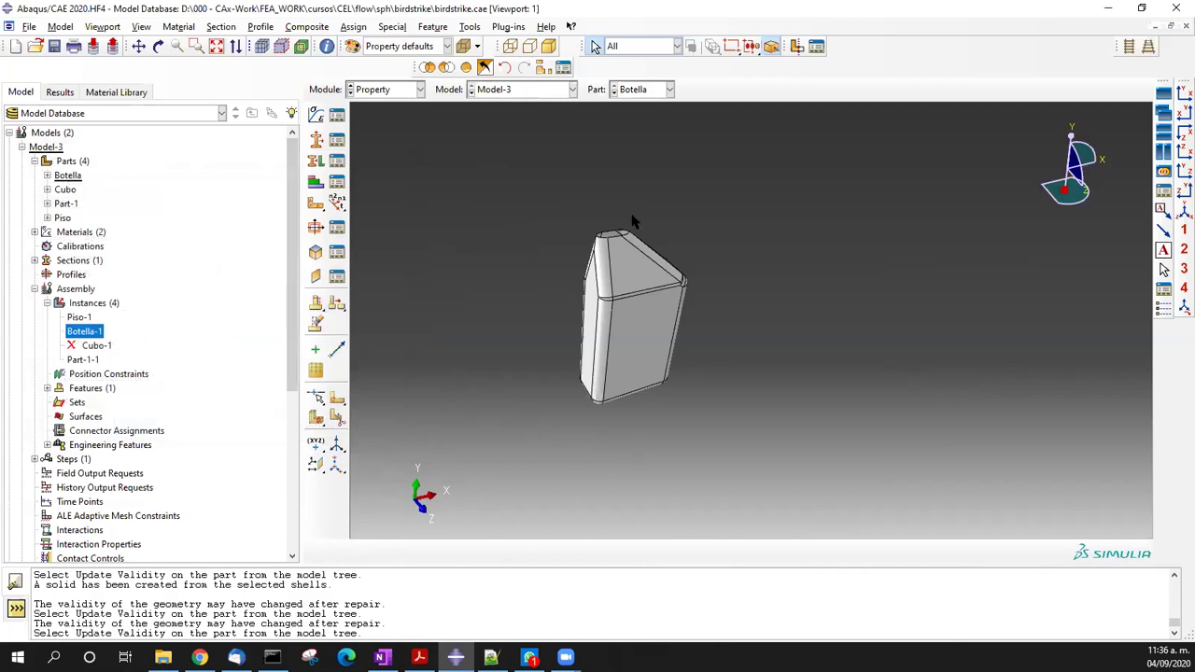
- Assign Section-Shell-Plastico to the whole bottle with the shell offset defined as Bottom surface
scroll(633, 224, "up", 2)
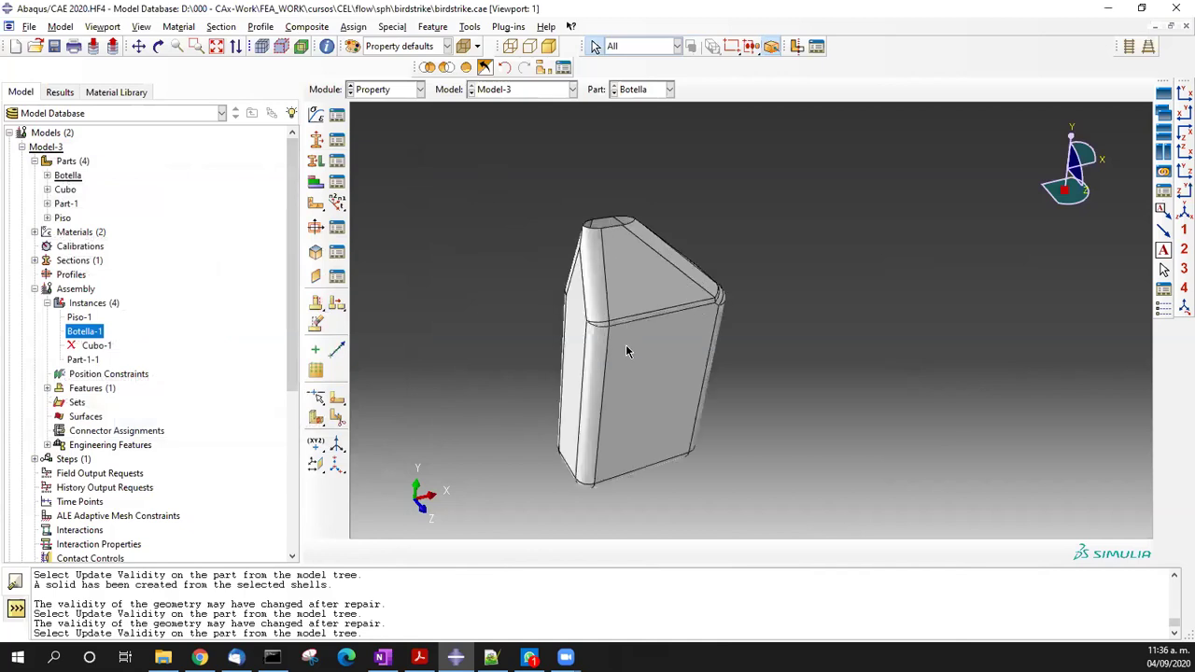
left_click(314, 161)
left_click_drag(505, 163, 779, 531)
left_click(663, 553)
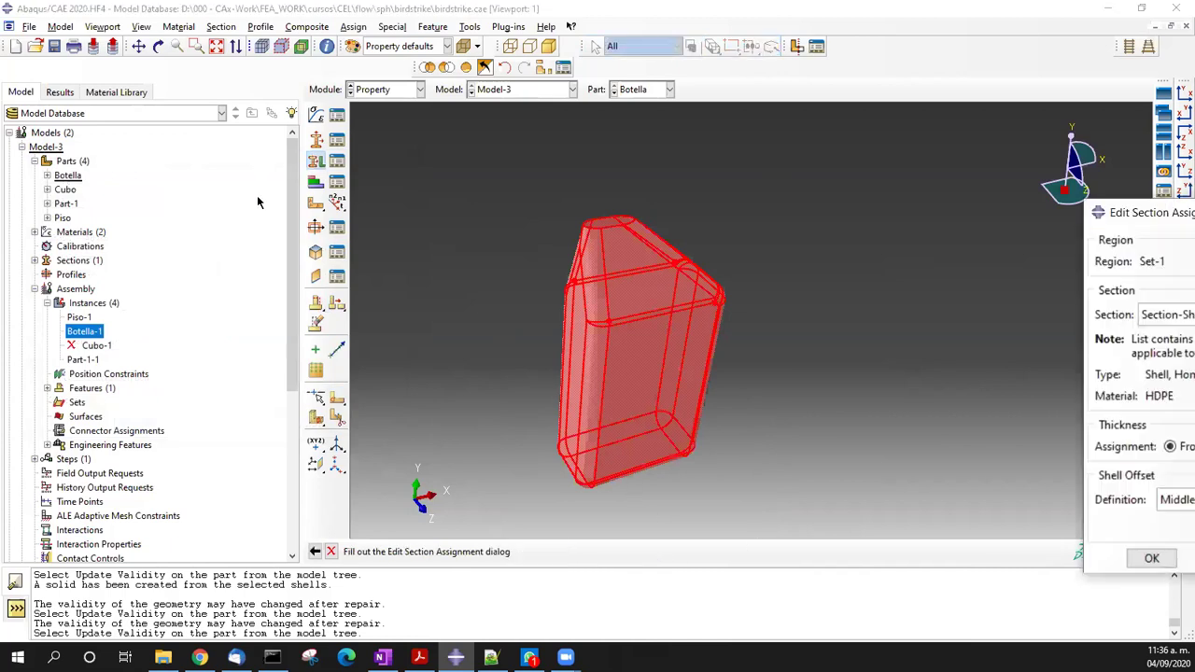
left_click(308, 402)
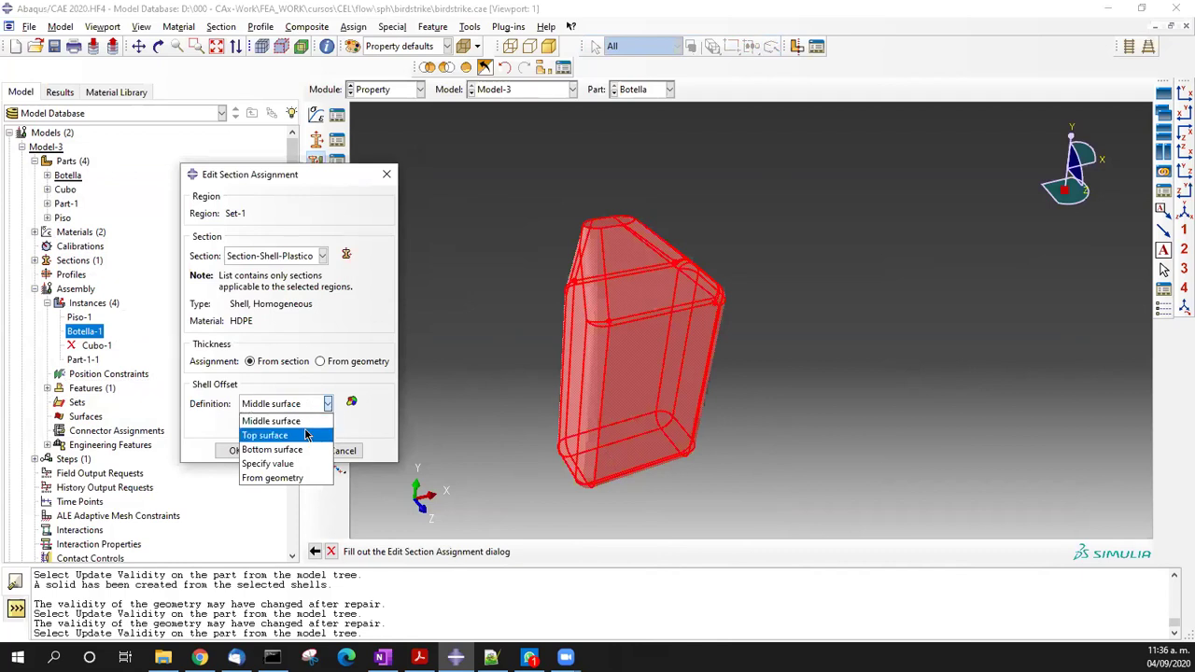
left_click(305, 435)
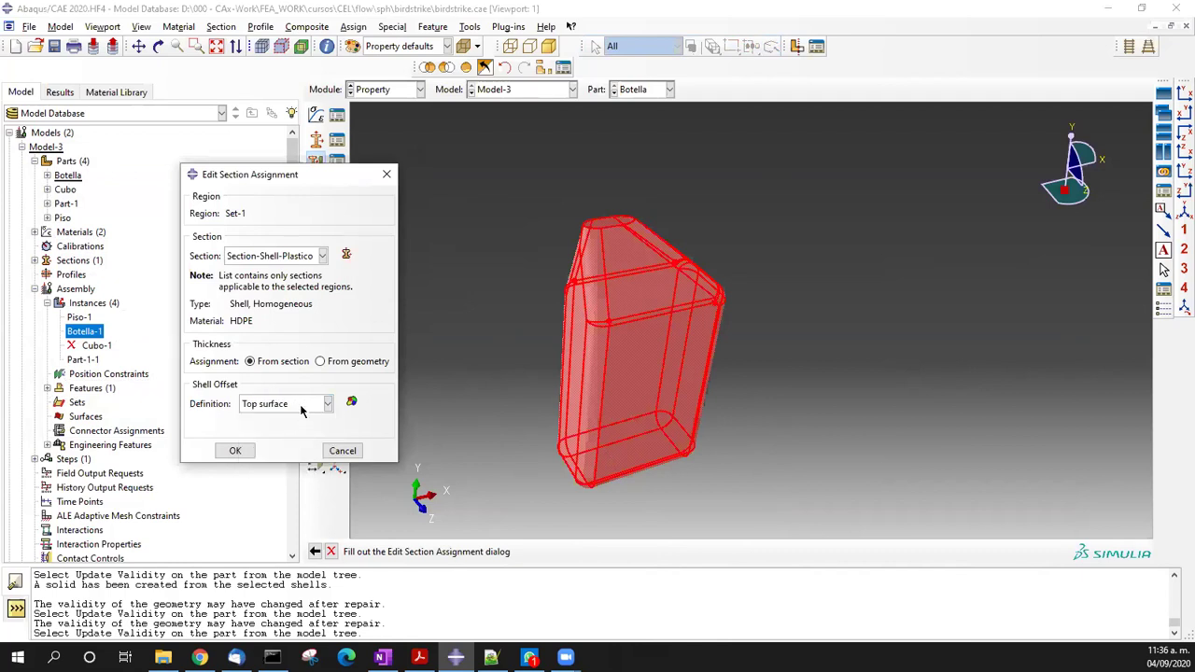
left_click(326, 403)
left_click(309, 450)
left_click(234, 450)
- Turn on shell thickness rendering in the part display options with a scale factor of 1
mouse_move(648, 285)
left_mouse_down("ctrl+alt")
mouse_move(650, 361)
mouse_move(644, 299)
mouse_move(715, 293)
mouse_move(687, 328)
left_mouse_up("ctrl+alt")
scroll(640, 286, "up", 5)
scroll(654, 297, "down", 6)
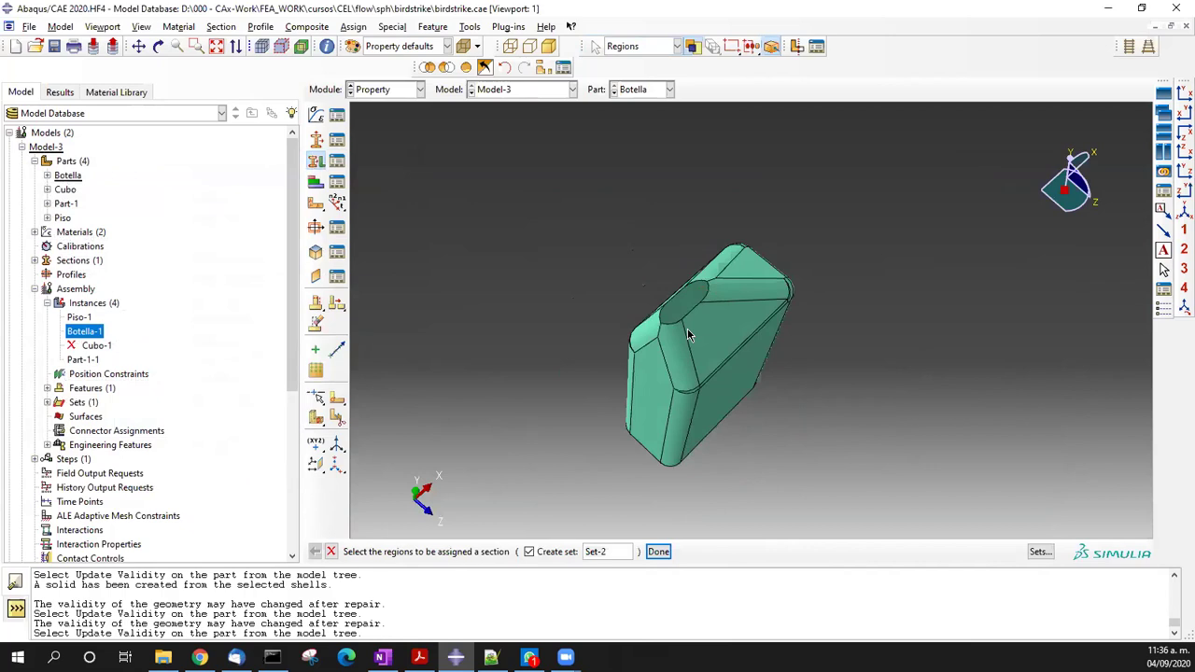
scroll(629, 331, "up", 5)
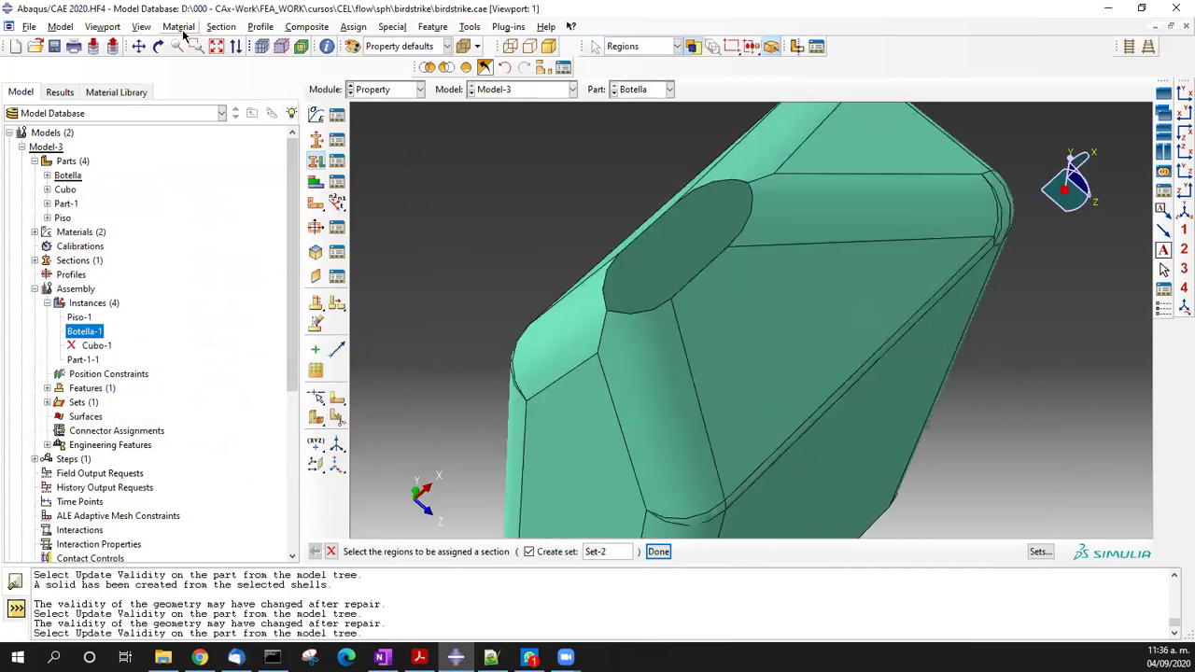
left_click(142, 27)
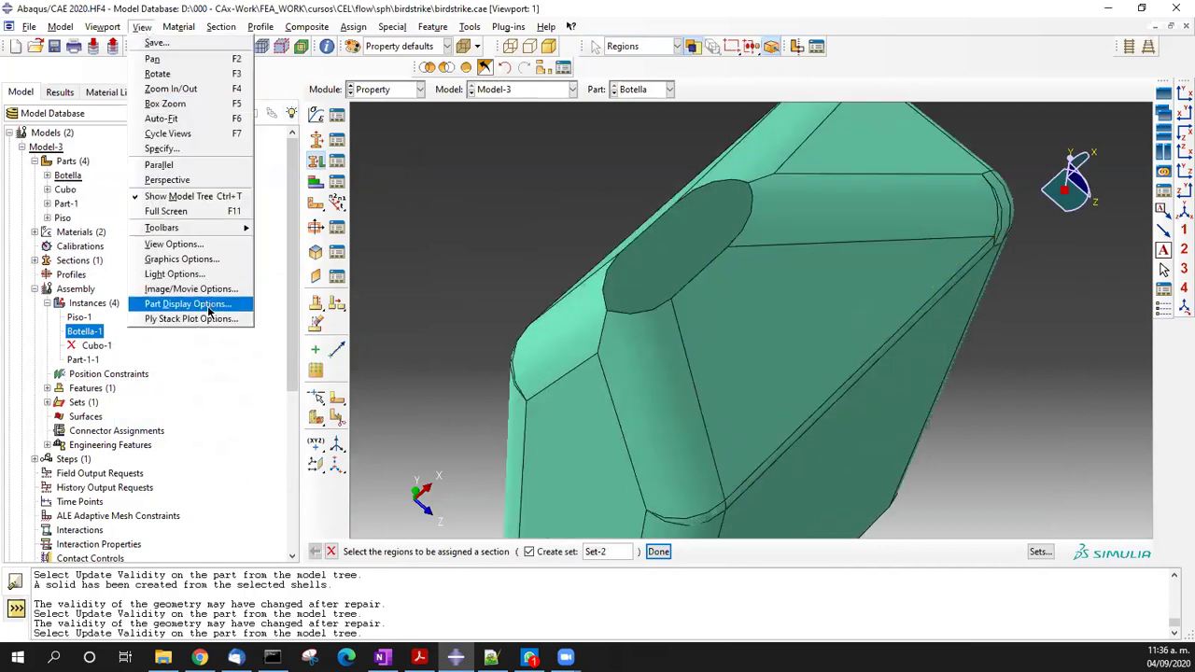
left_click(429, 333)
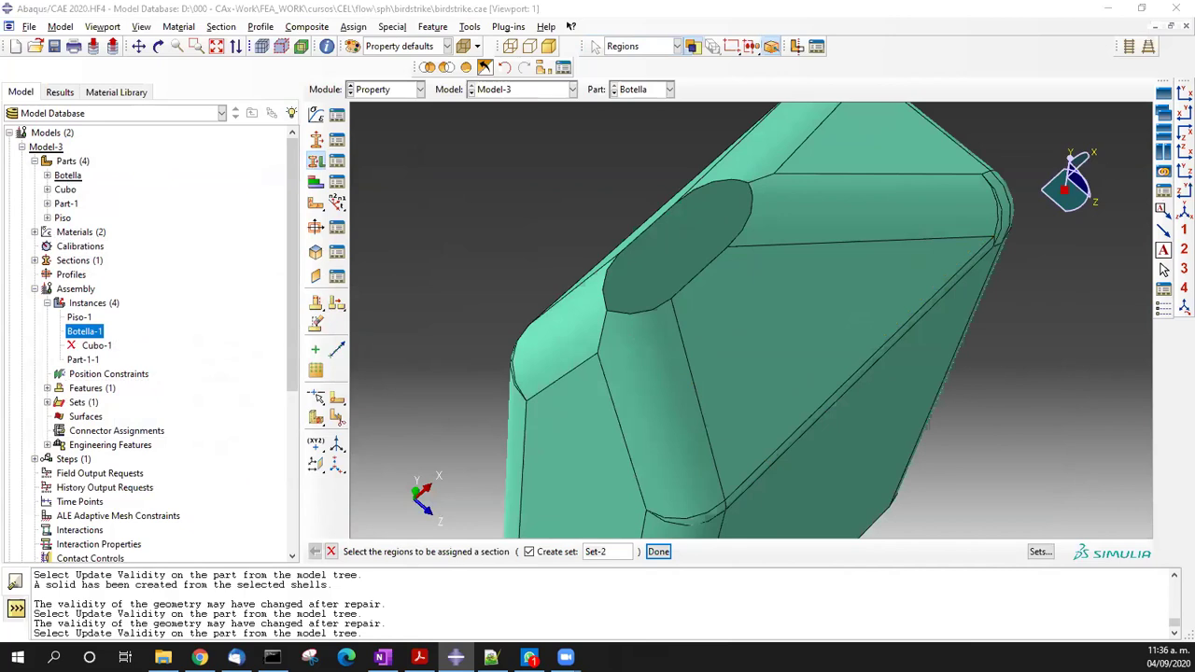
left_click(316, 492)
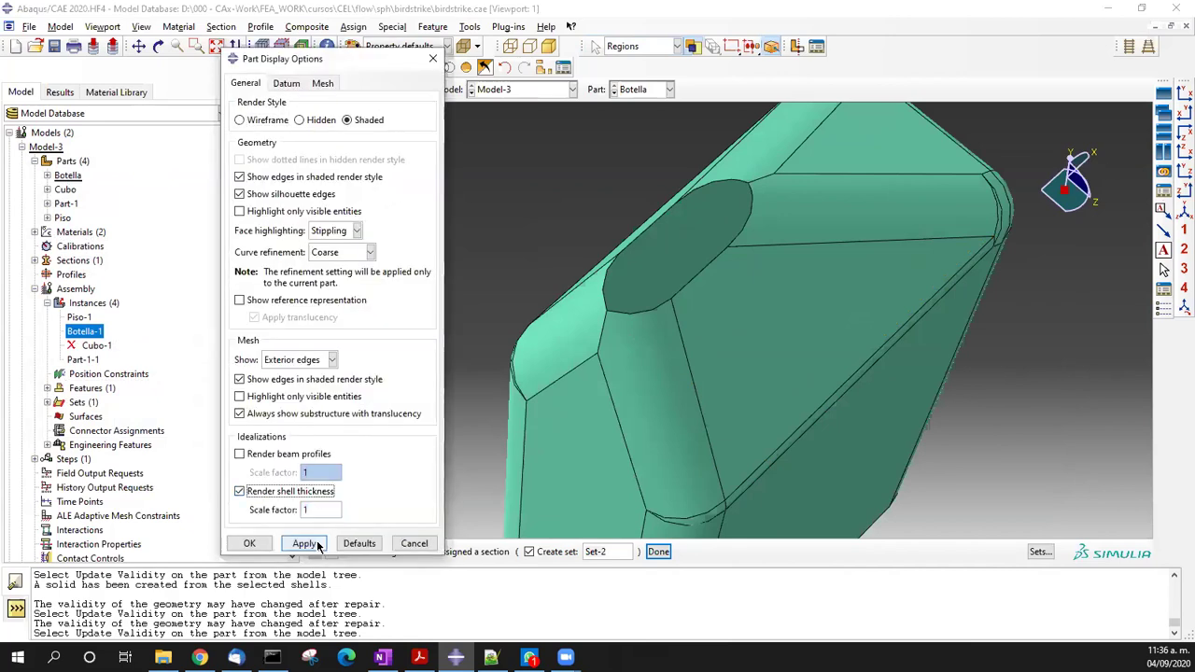
left_click(306, 543)
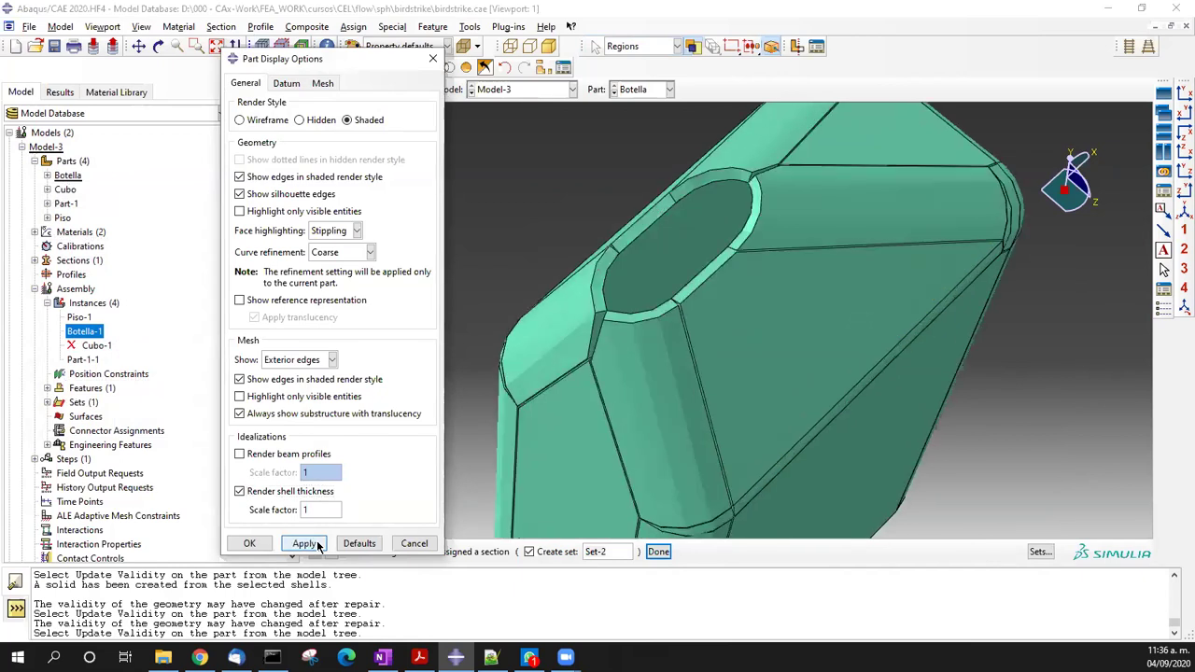
- Examine the wall at the bottle's mouth, comparing the view with shell thickness rendering off and on again
scroll(737, 219, "up", 2)
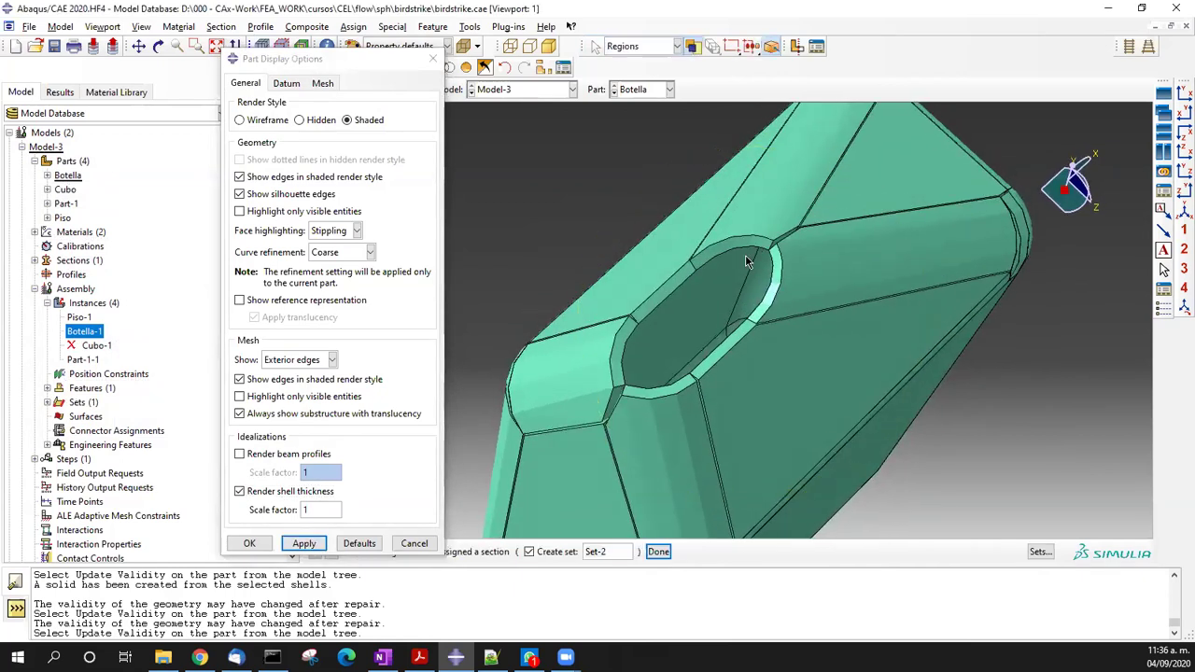
scroll(745, 254, "up", 5)
scroll(808, 235, "down", 5)
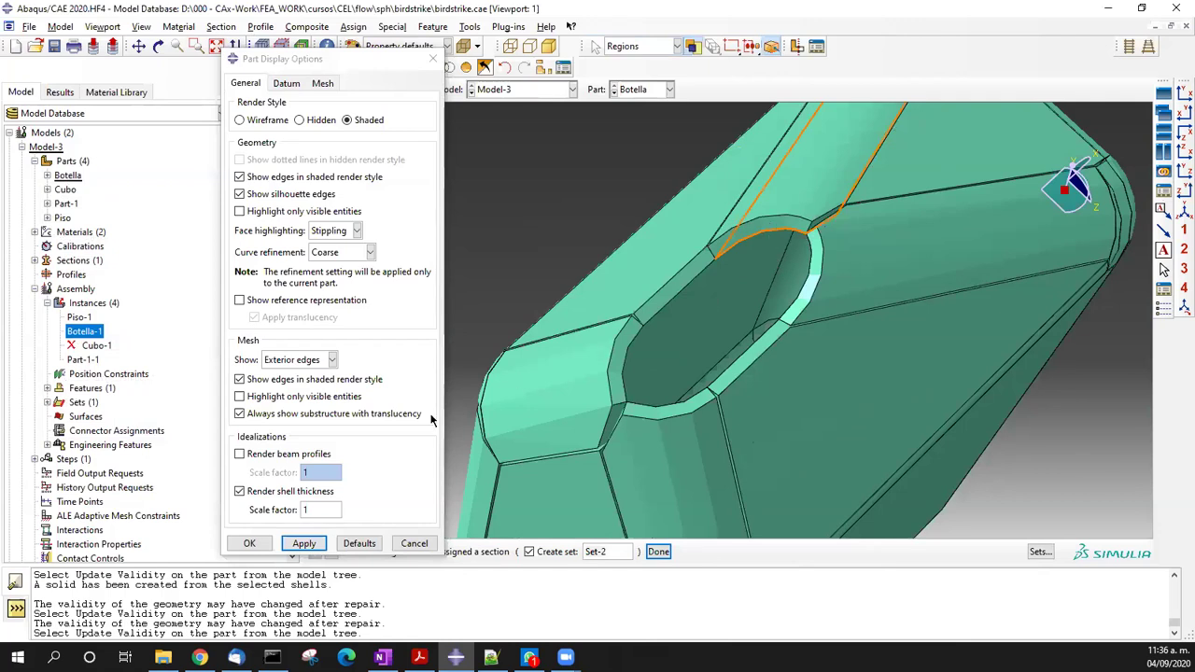
left_click(289, 492)
left_click(308, 543)
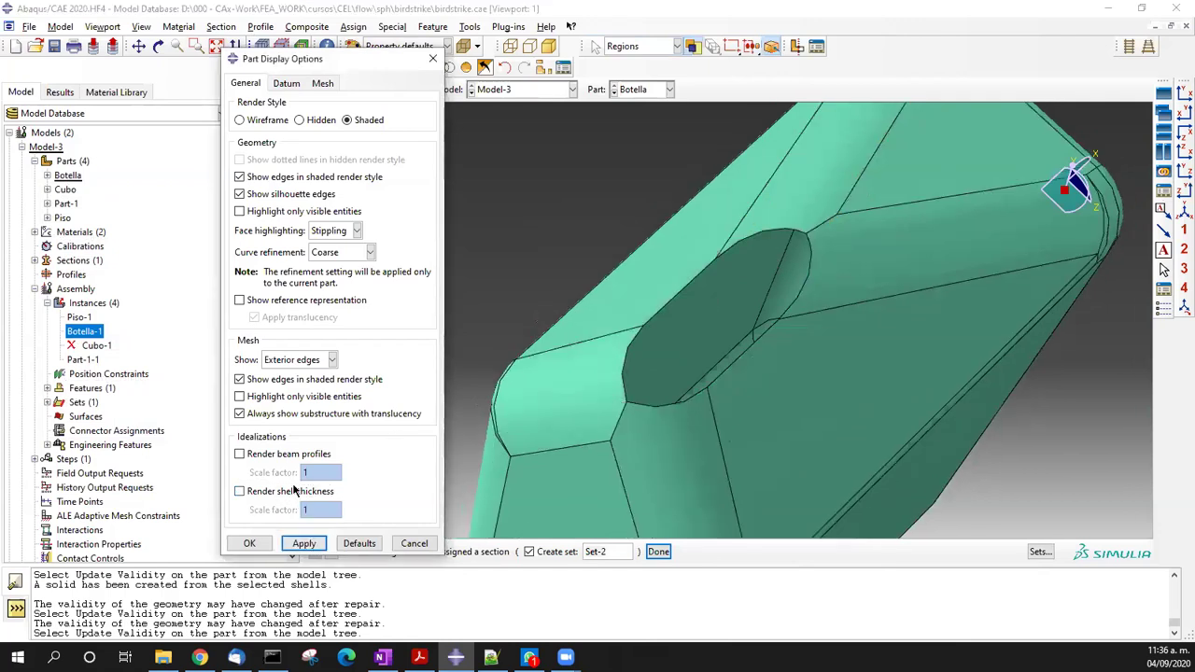
left_click(291, 491)
left_click(308, 543)
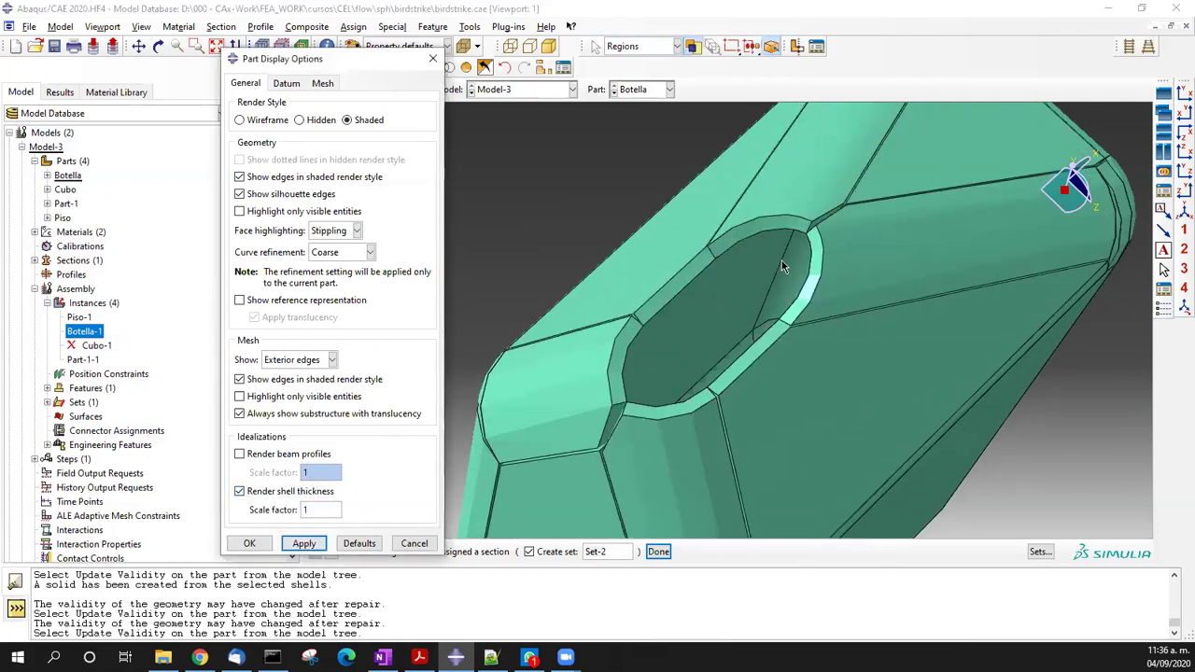
- Turn off shell thickness rendering in the part display options of the bottle
scroll(775, 280, "up", 4)
scroll(885, 165, "down", 3)
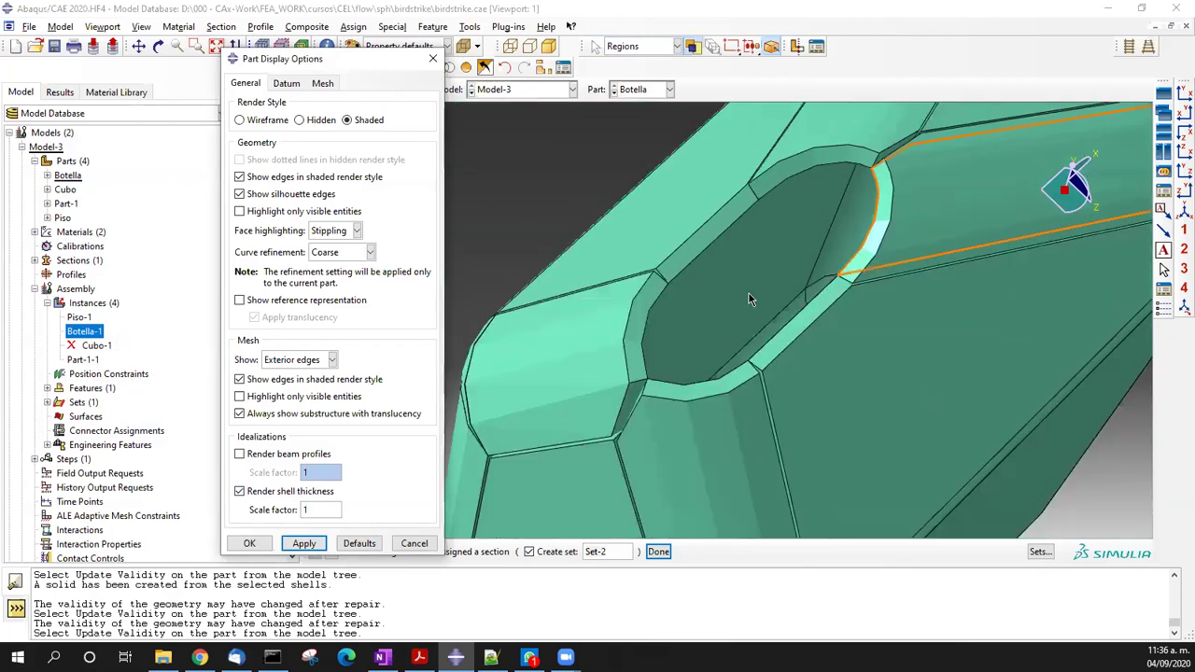
scroll(732, 341, "down", 5)
left_click_drag(732, 342, 759, 139, "ctrl+alt")
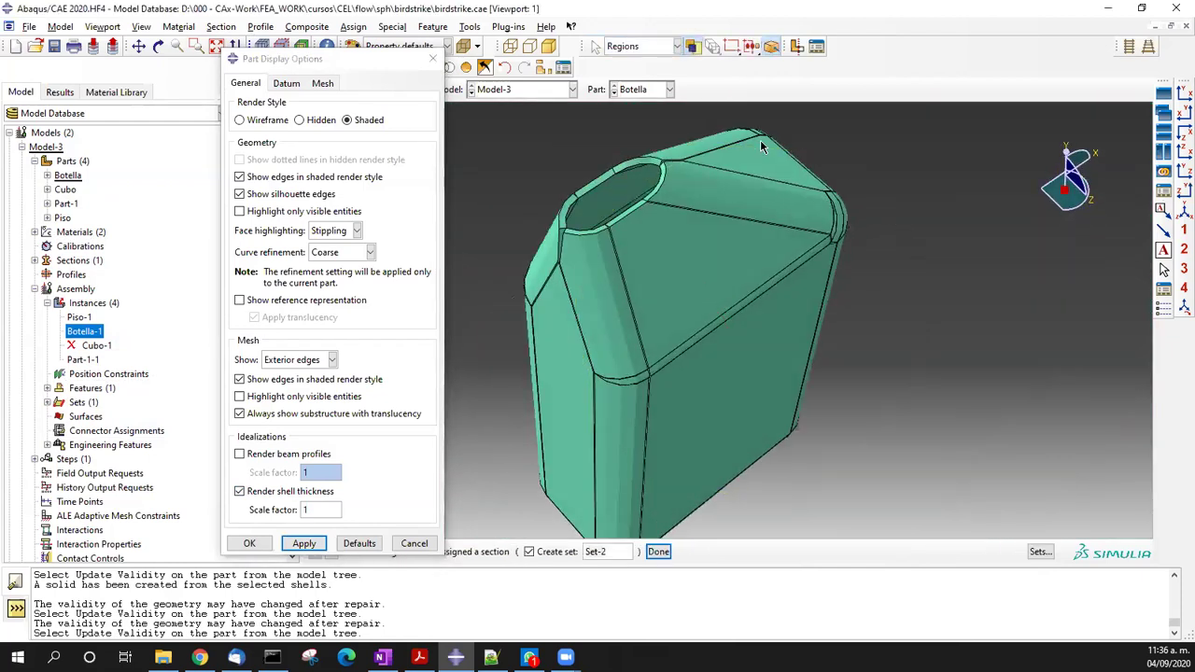
left_click(283, 493)
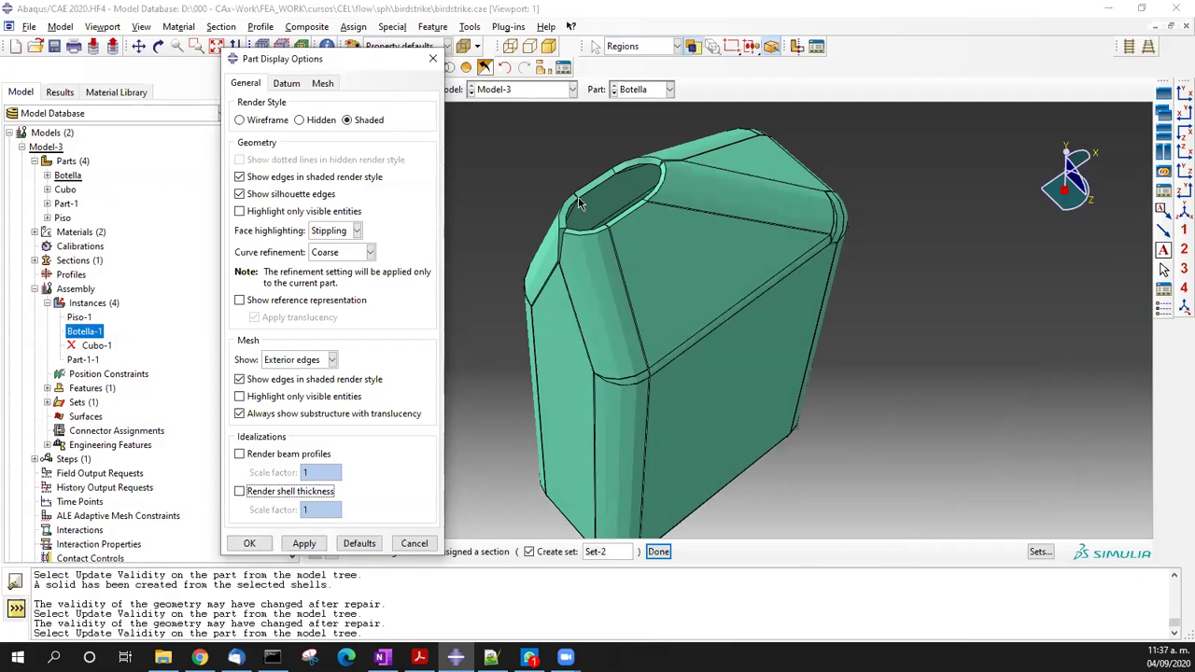
scroll(584, 196, "up", 3)
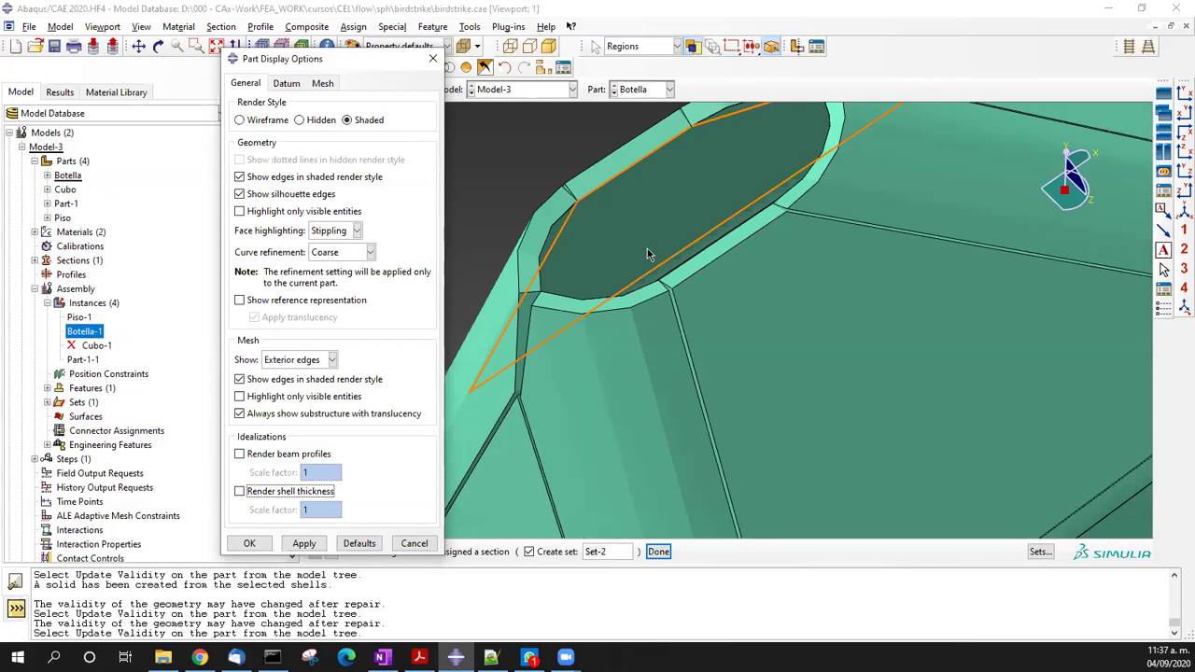
left_click(249, 543)
scroll(582, 223, "down", 4)
scroll(596, 218, "down", 3)
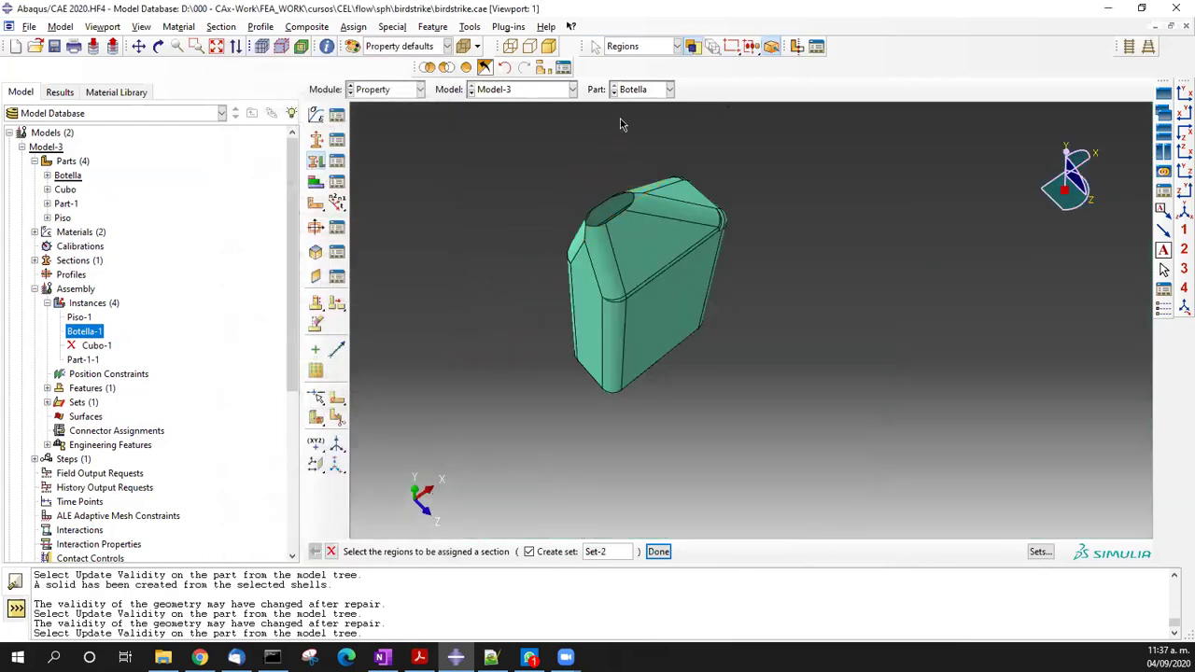
- Display Part-1 as the current part in the Property module
left_click_drag(678, 290, 600, 178, "ctrl+alt")
left_click(627, 90)
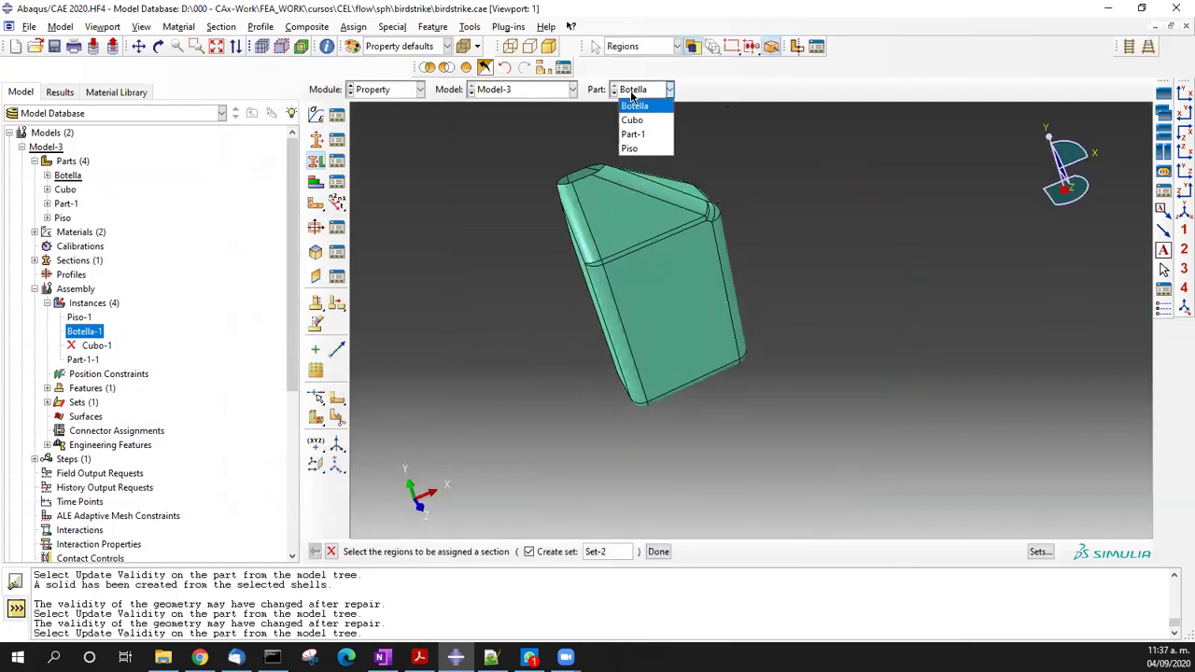
left_click(652, 137)
left_click_drag(665, 327, 726, 329, "ctrl+alt")
right_click_drag(724, 328, 725, 393, "ctrl+alt")
left_click_drag(725, 393, 780, 398, "ctrl+alt")
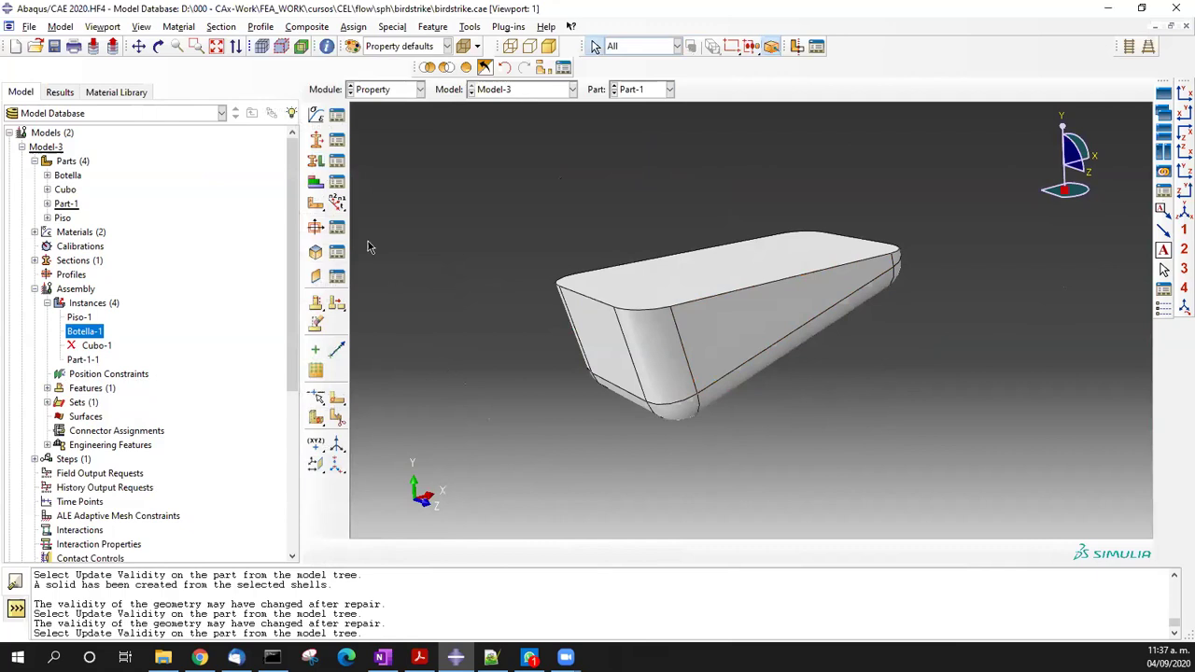
left_click(316, 160)
left_click_drag(532, 222, 983, 473)
middle_click(778, 392)
left_click_drag(321, 179, 515, 177)
left_click(499, 255)
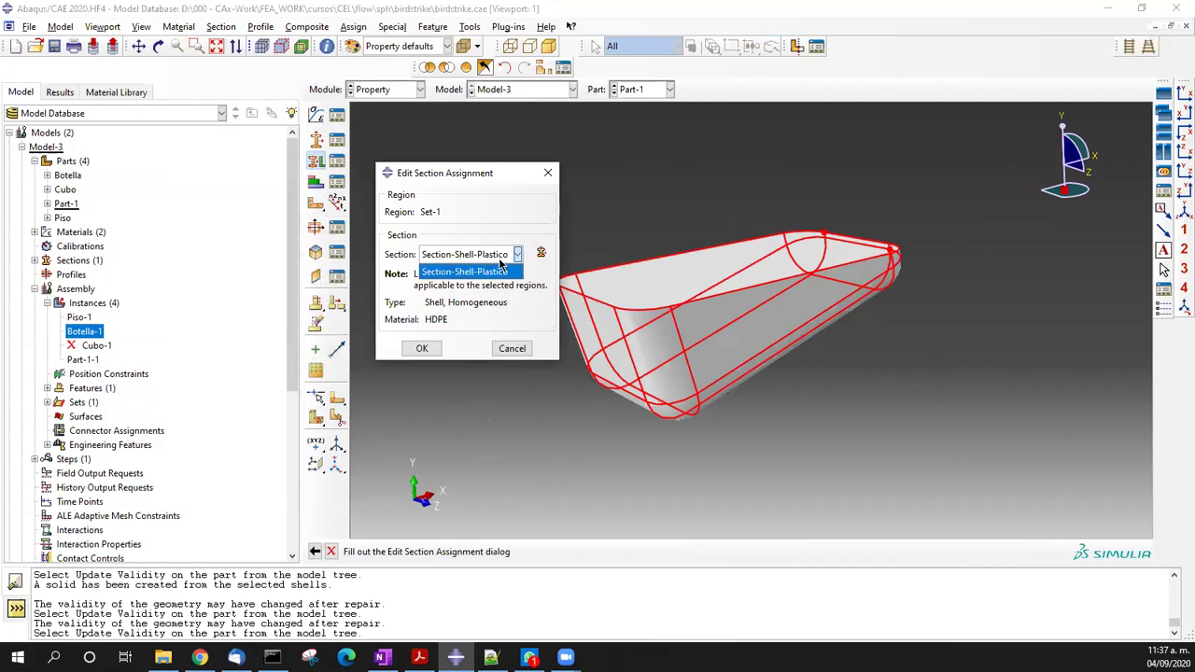
left_click(501, 270)
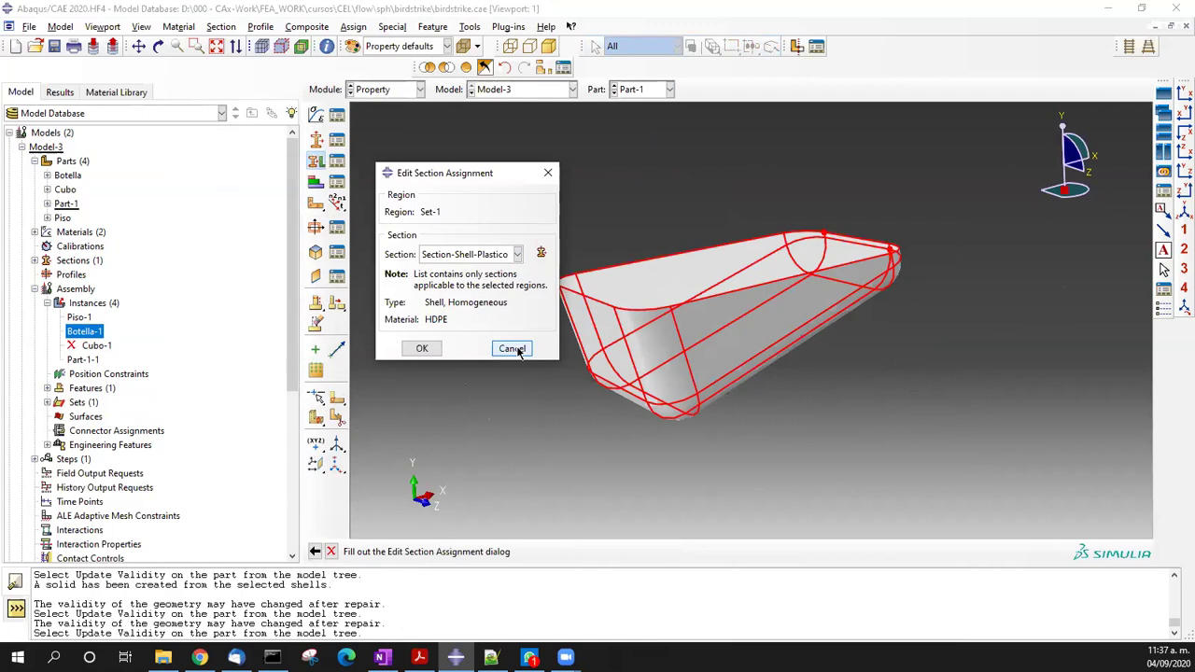
left_click(511, 348)
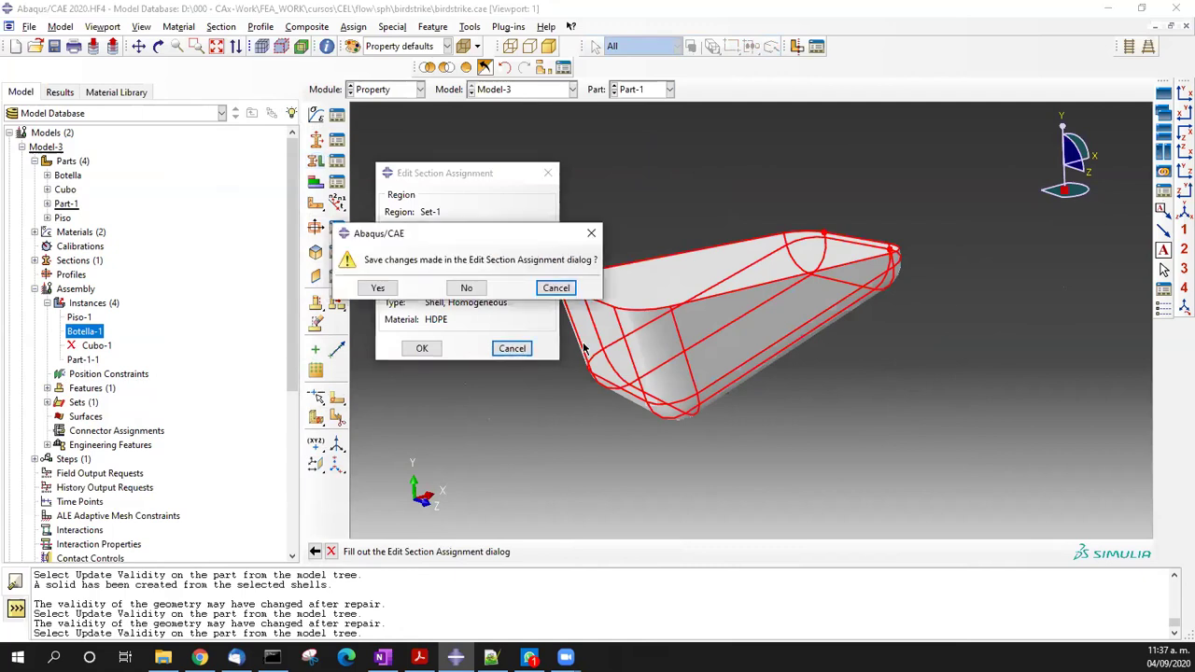
left_click(470, 287)
- Restrict the selection filter to Cells and pick the body of Part-1
left_click(394, 94)
left_click(458, 164)
left_click(615, 48)
left_click(619, 60)
left_click(684, 312)
left_click_drag(726, 426, 759, 428, "ctrl+alt")
left_click_drag(710, 349, 743, 347, "ctrl+alt")
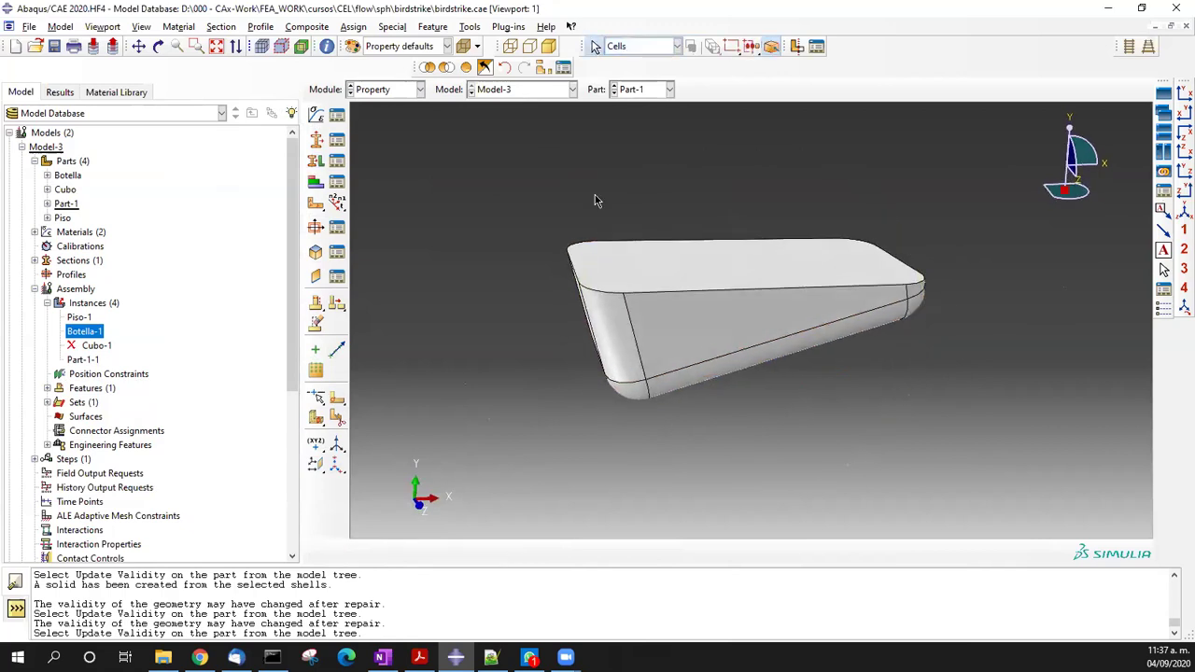
- Create a Solid, Homogeneous section named Section-Solid-Fluid
left_click(337, 139)
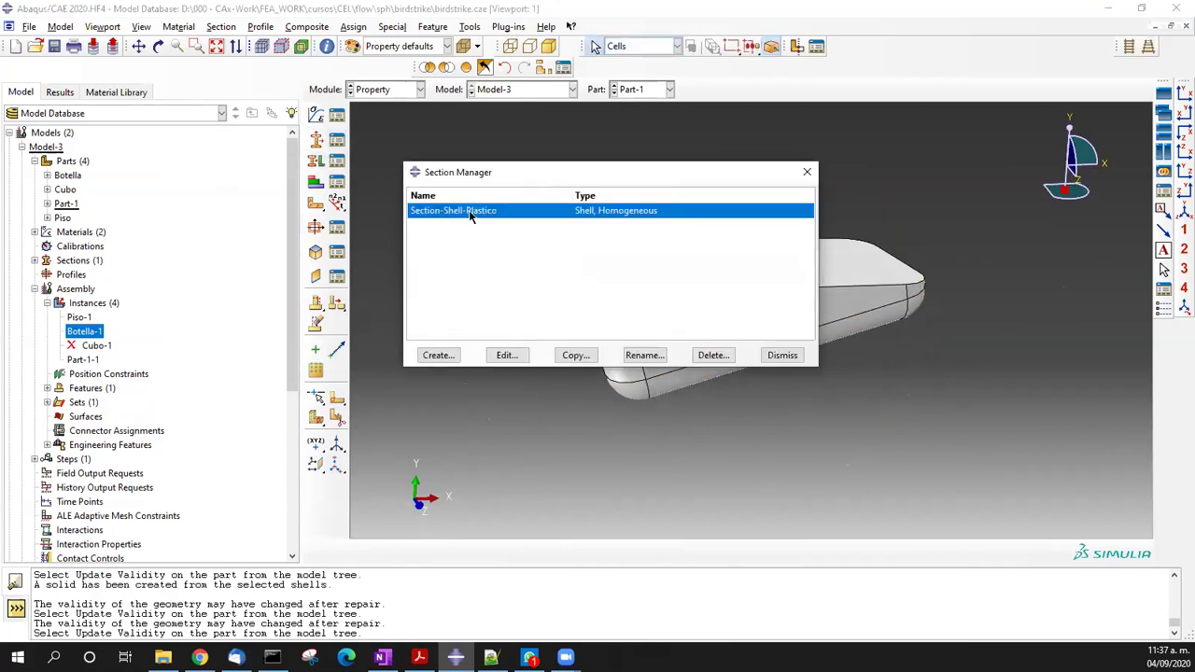
left_click_drag(537, 172, 218, 161)
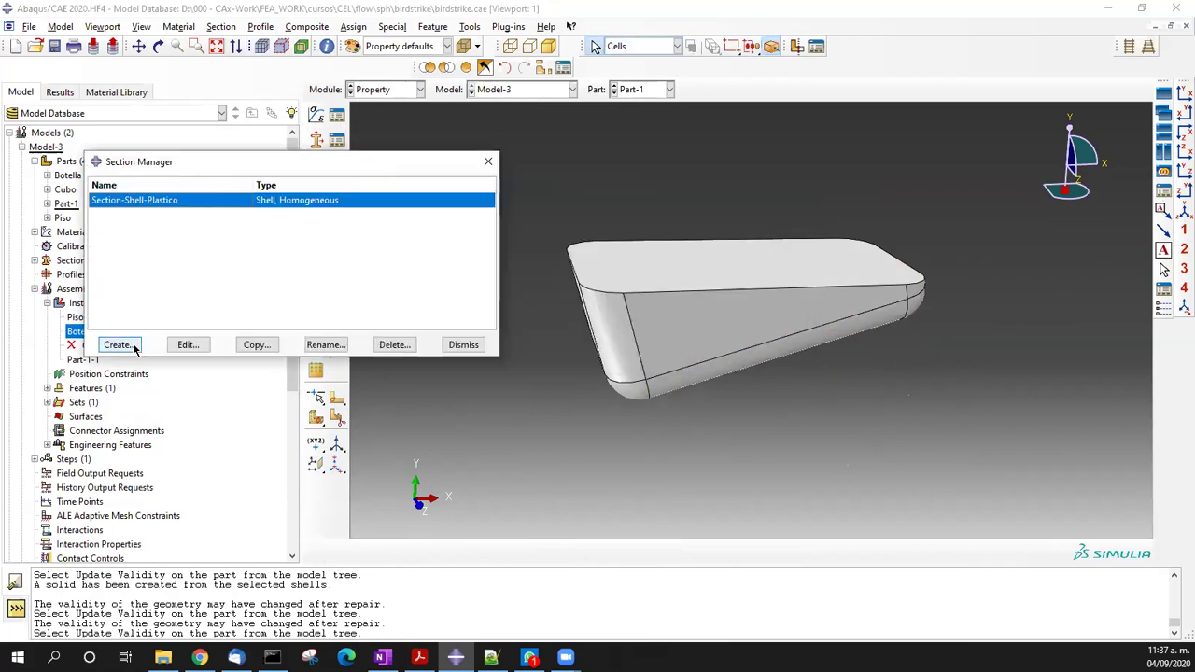
left_click(119, 345)
left_click(345, 263)
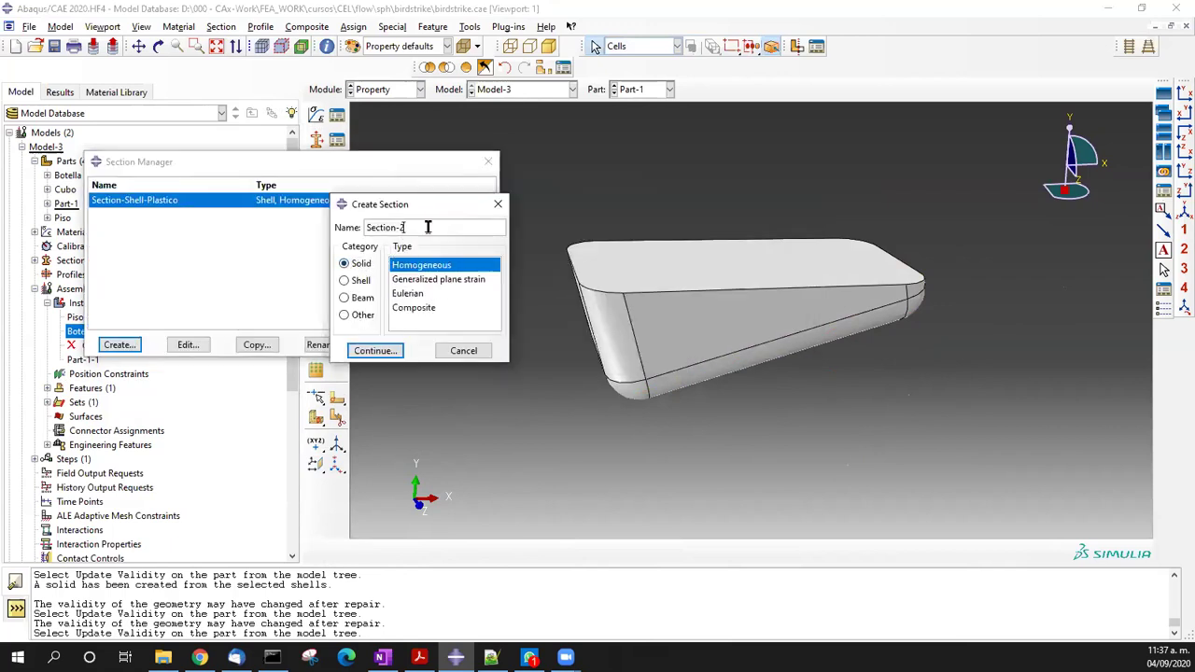
type("SOlid-Fluid")
left_click(384, 350)
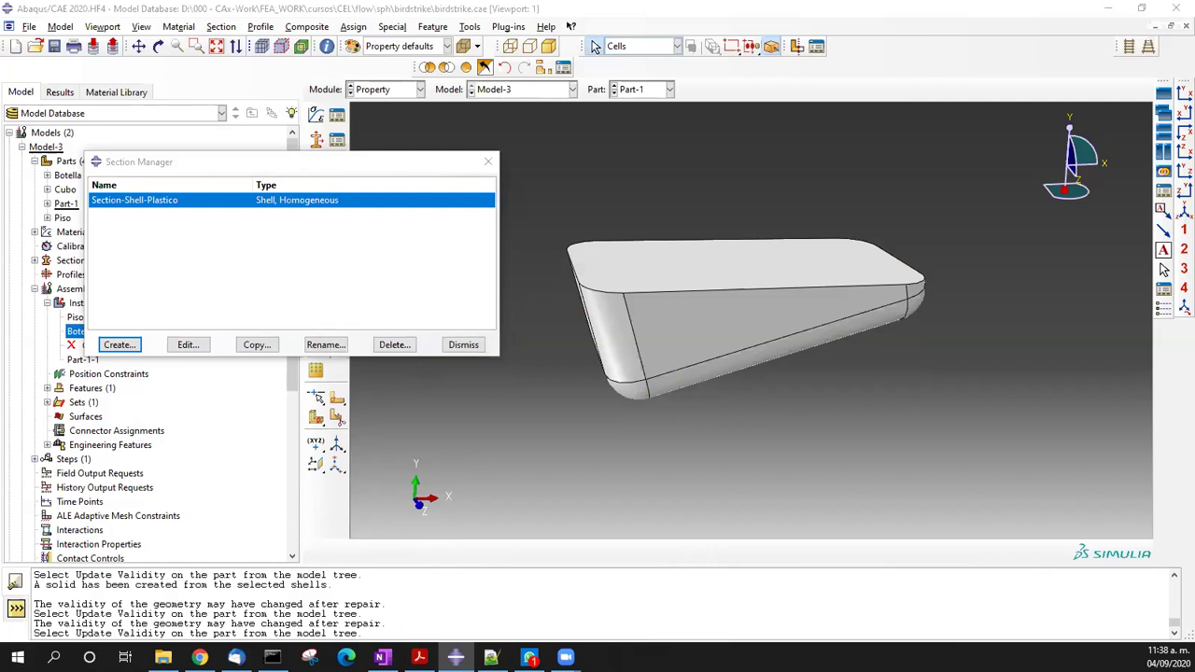
- Set the material of Section-Solid-Fluid to FLUID and close the section manager
left_click(318, 275)
left_click(284, 296)
left_click(225, 321)
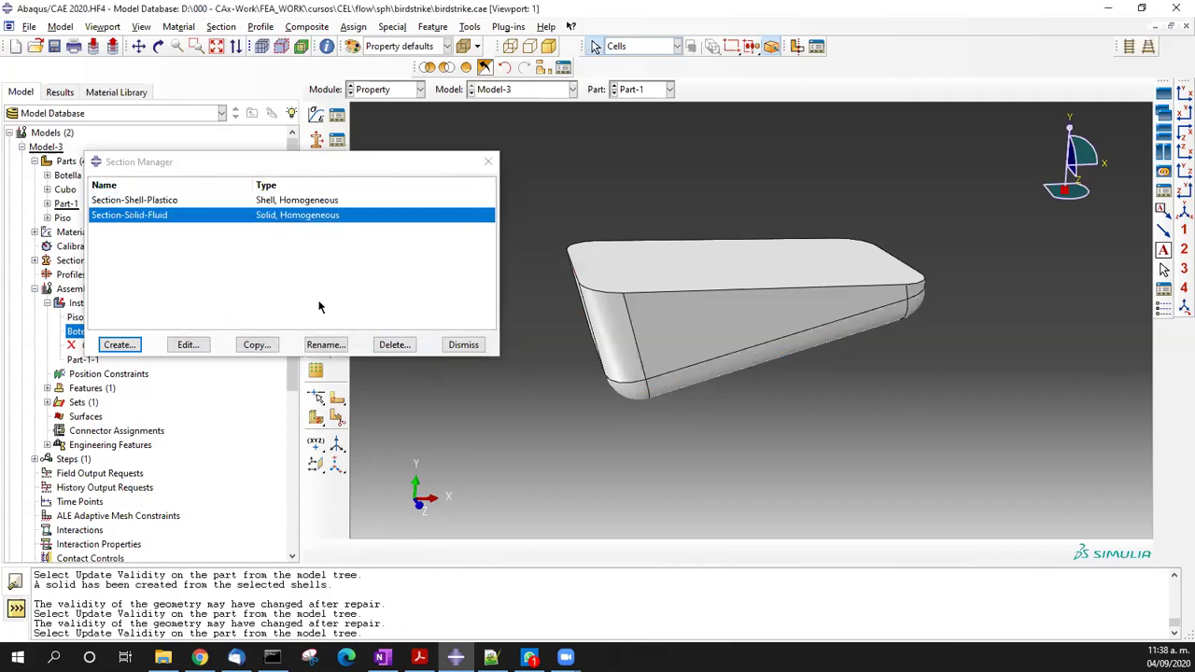
left_click(147, 200)
left_click(147, 215)
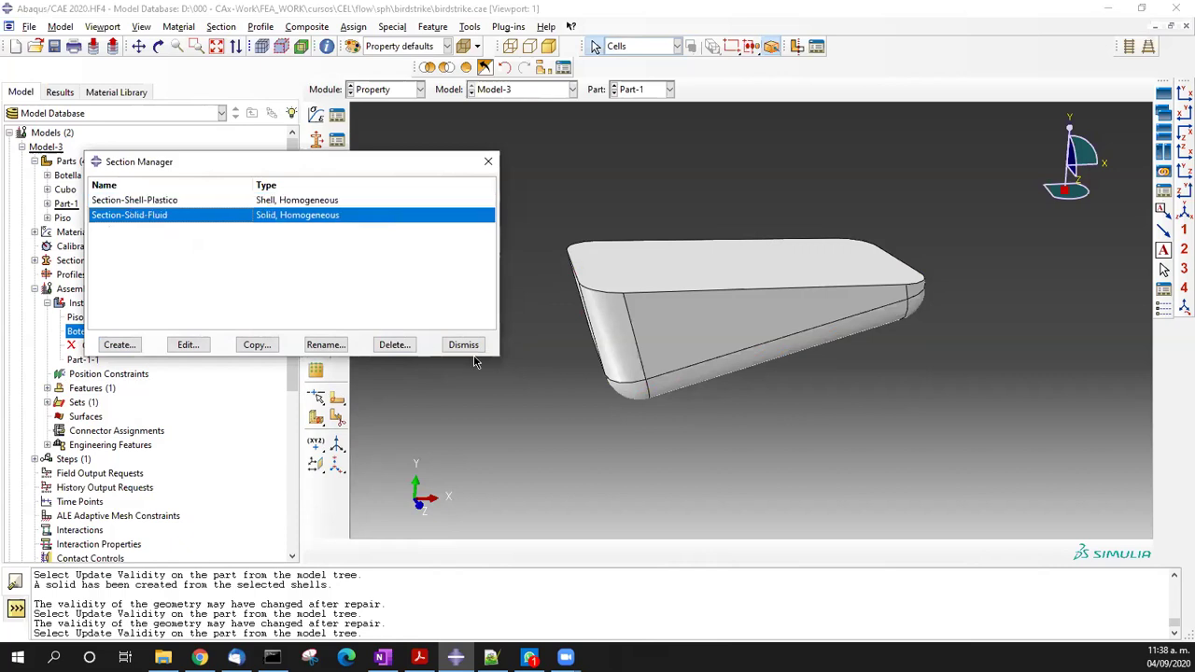
left_click(464, 345)
- Assign Section-Solid-Fluid to the whole body of Part-1
left_click(315, 160)
left_click_drag(442, 183, 968, 424)
middle_click(968, 425)
left_click(490, 257)
left_click(495, 282)
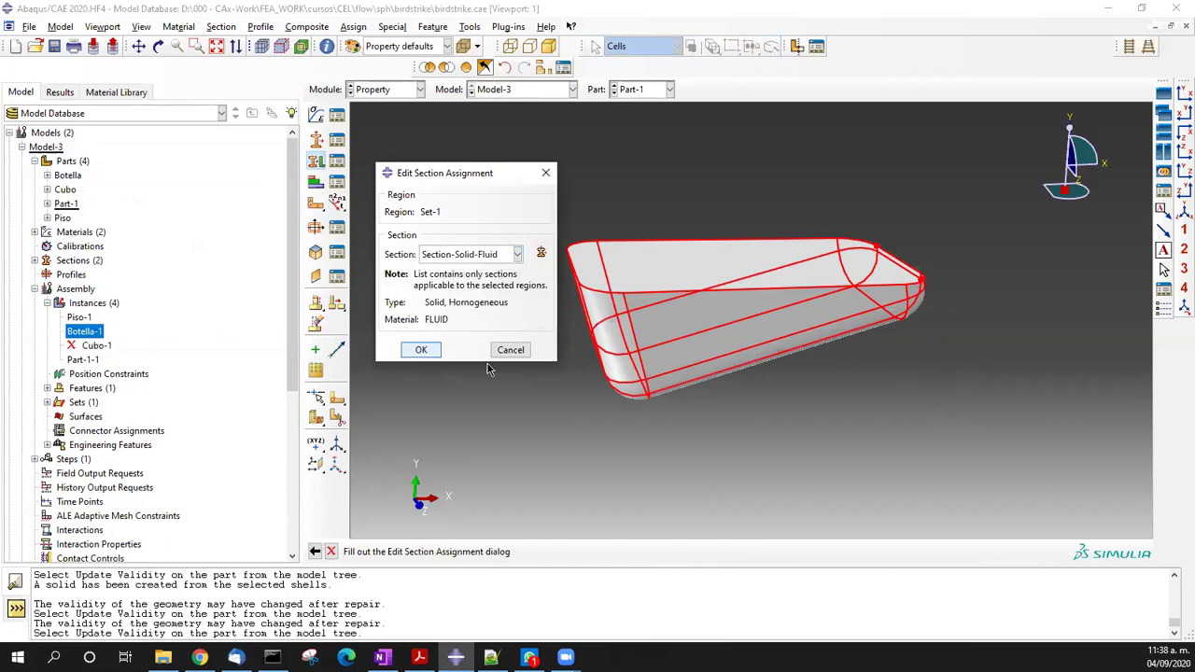
left_click(421, 351)
- Switch to the Step module and examine the bottle's lowest corner against the floor in a front view of the assembly
scroll(741, 307, "down", 5)
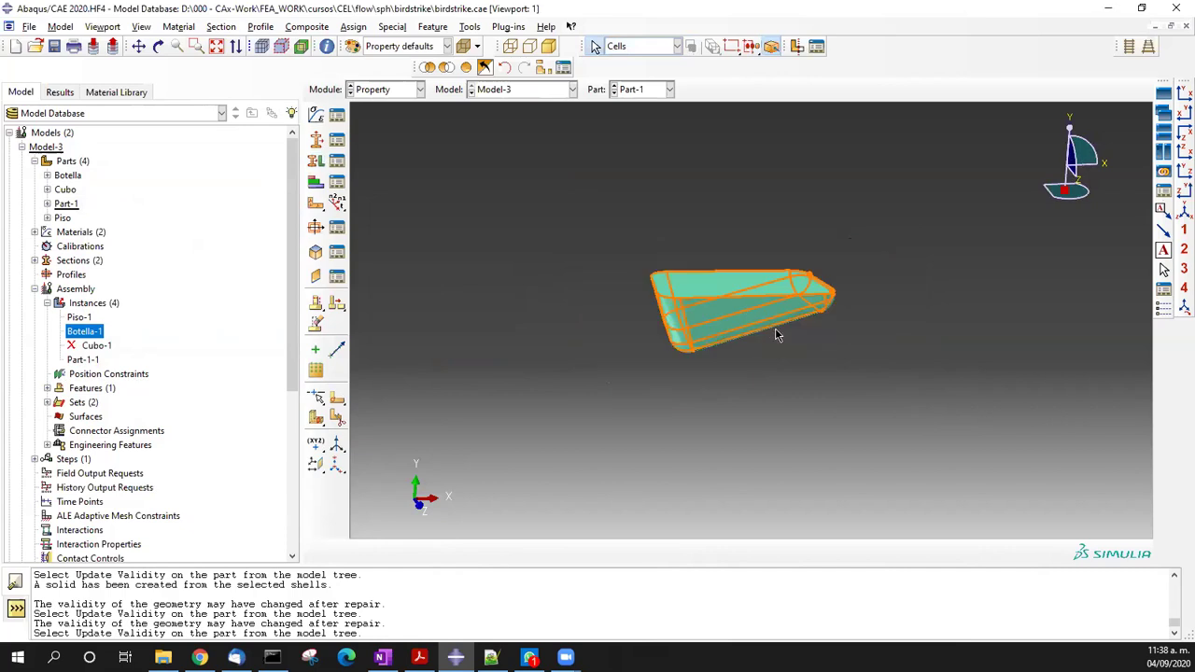
scroll(356, 99, "down", 2)
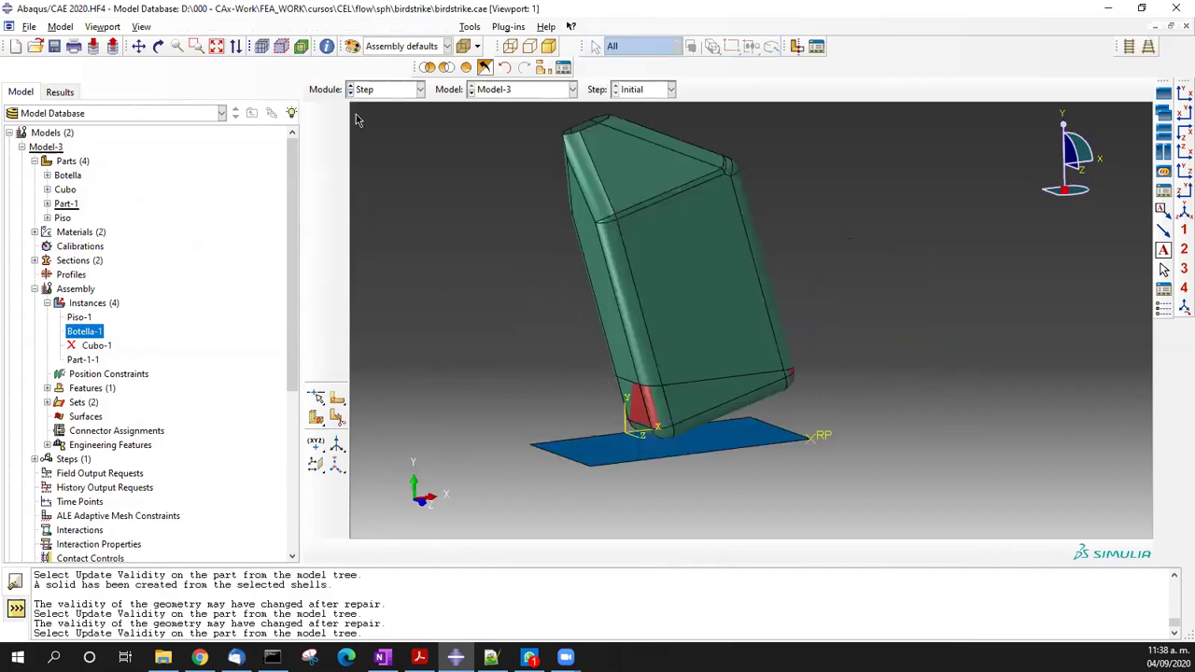
left_click_drag(761, 371, 666, 454, "ctrl+alt")
scroll(946, 346, "up", 3)
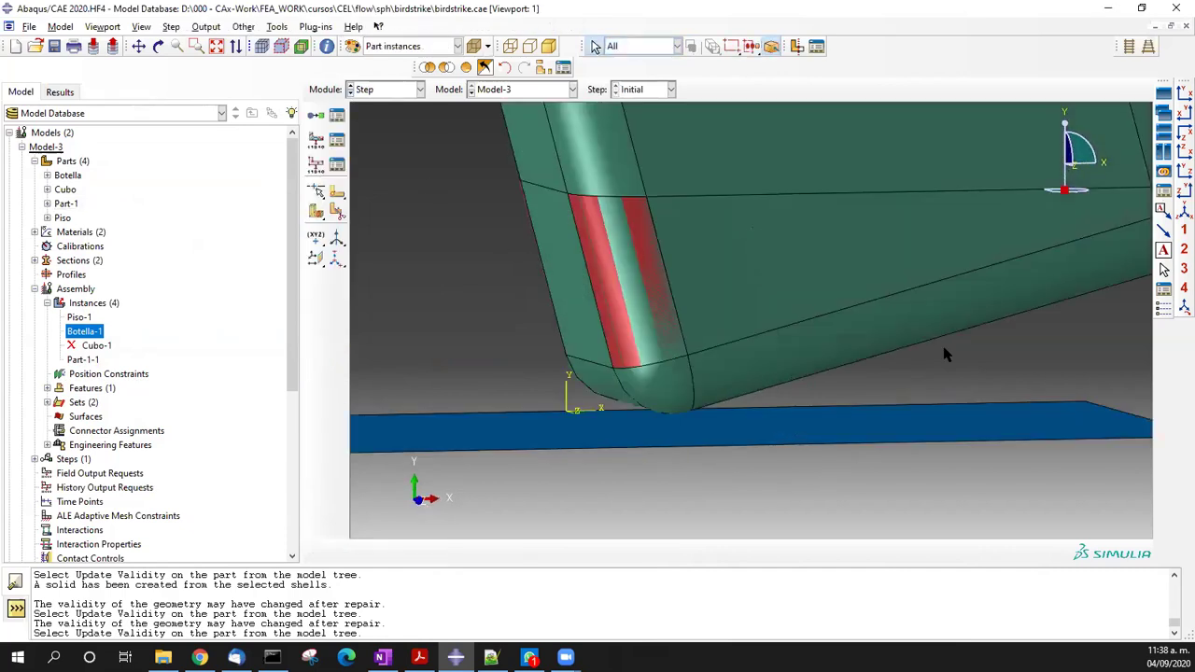
left_click(1176, 97)
scroll(719, 373, "up", 5)
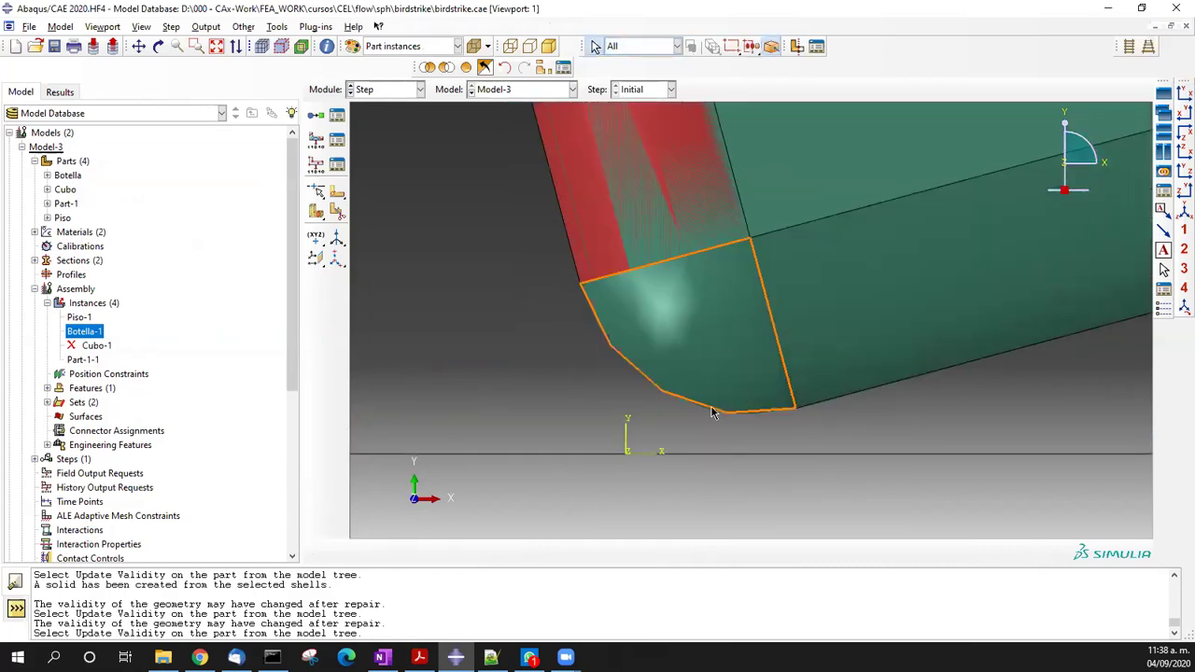
- Compare the bottle's corner clearance to the floor with assembly shell thickness rendering on at scale factor 1 and off again
left_click(142, 27)
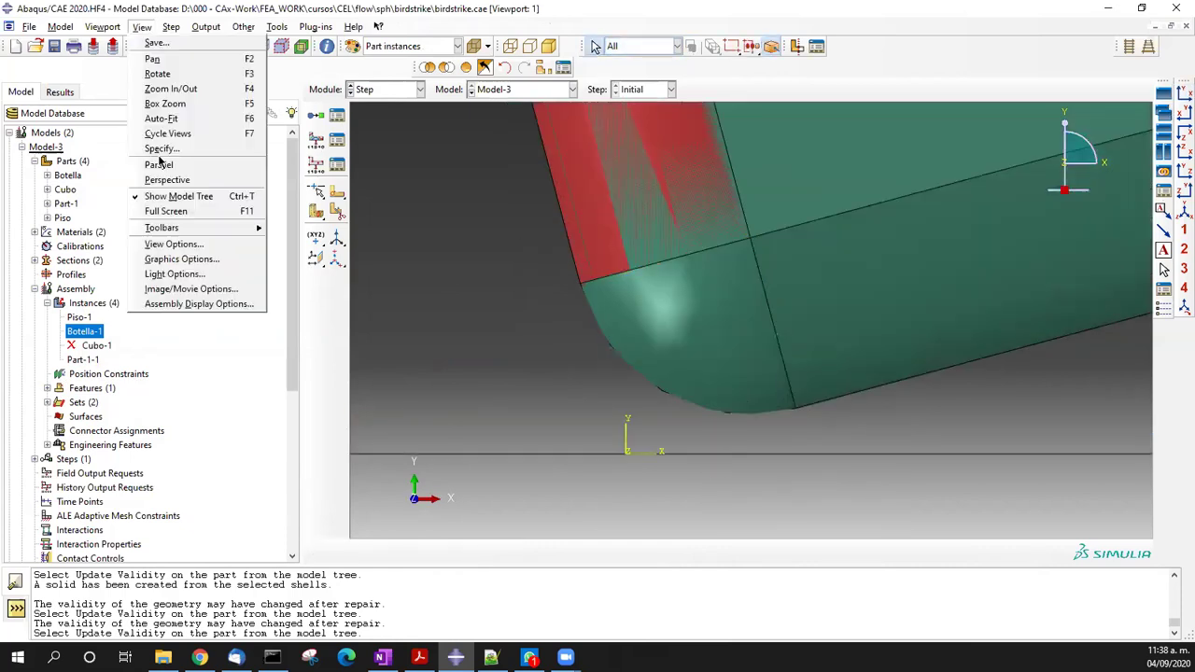
left_click(205, 303)
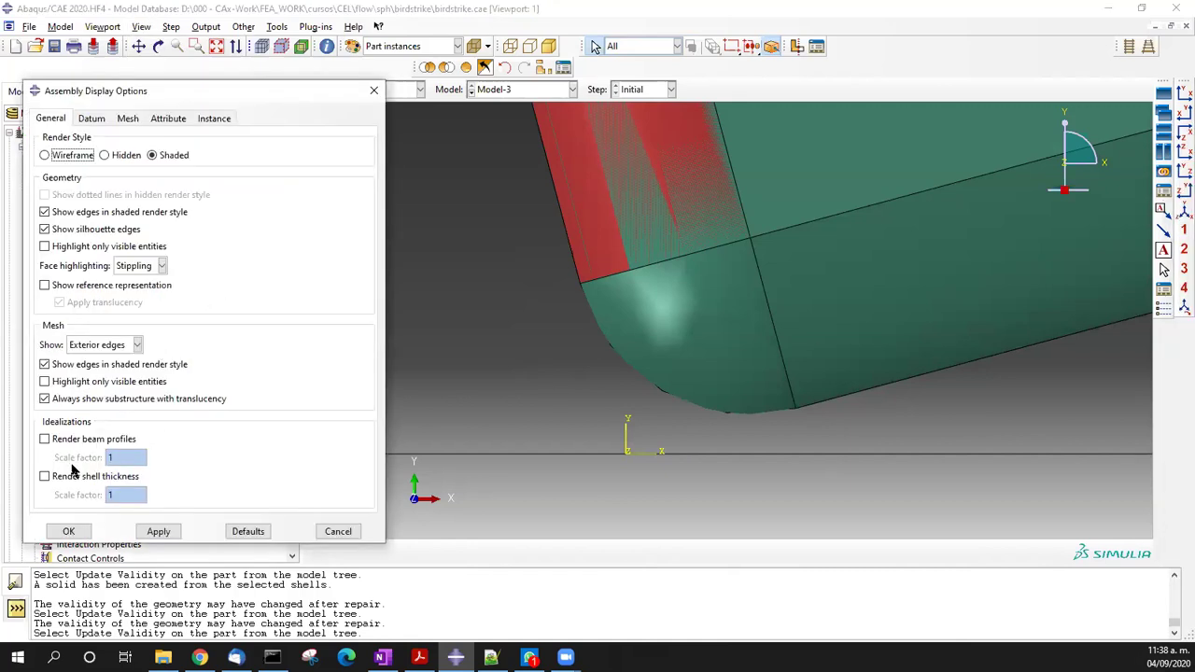
left_click(75, 476)
left_click(158, 531)
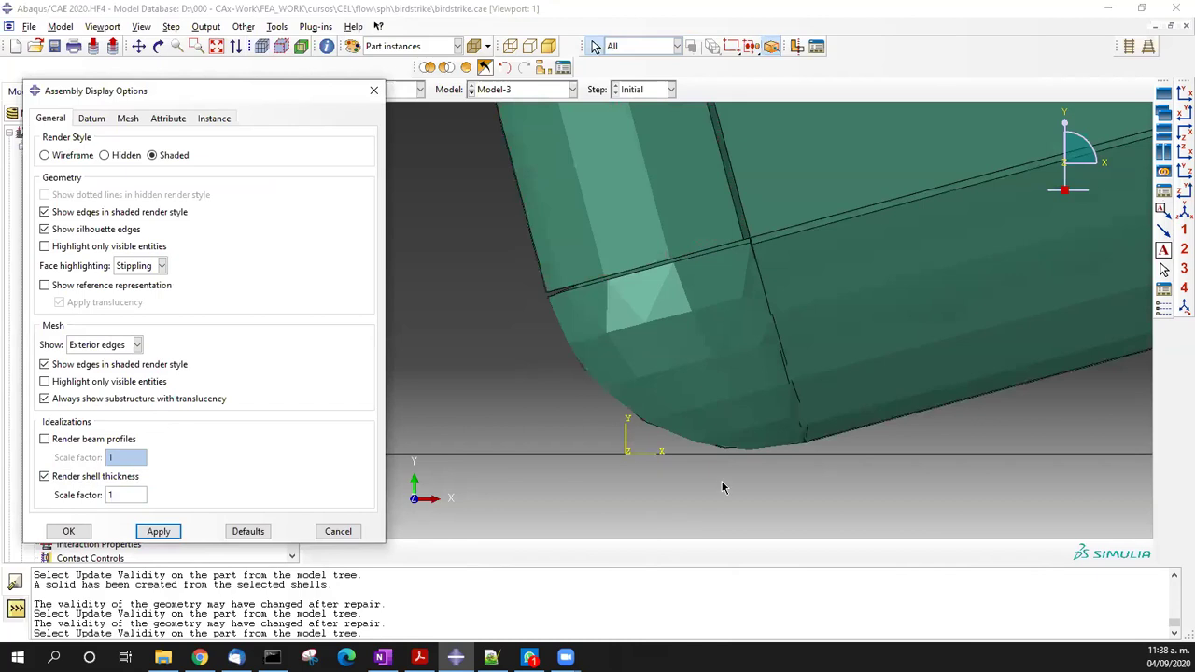
left_click(75, 476)
left_click(71, 531)
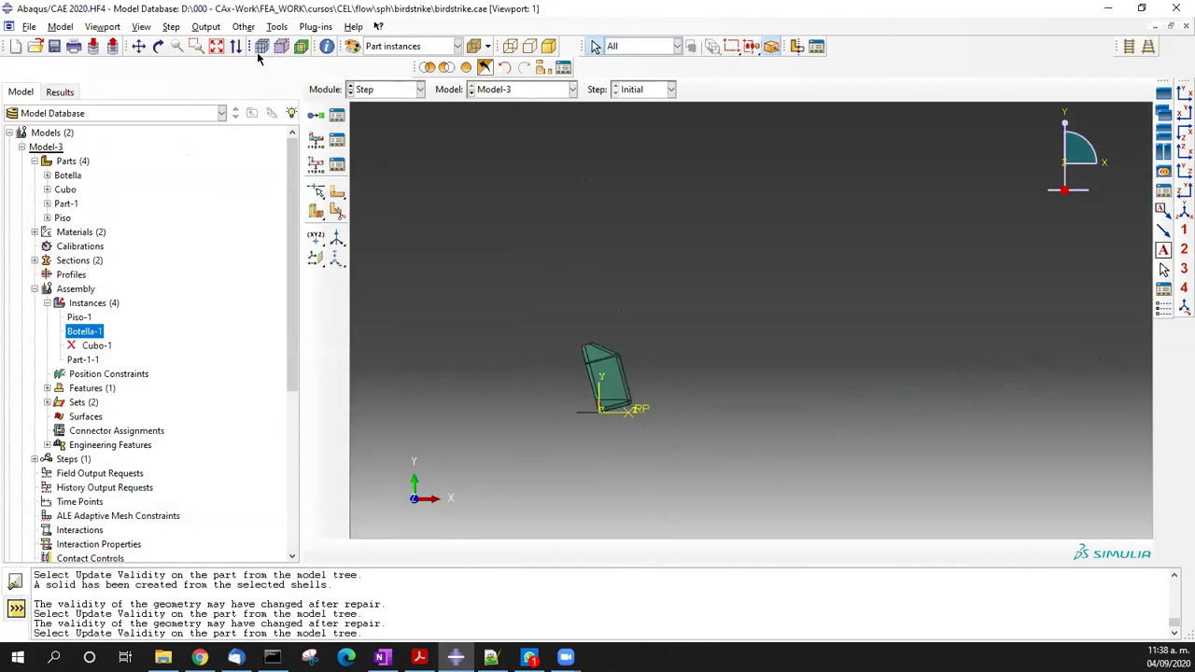
- Create a General contact (Explicit) interaction in the Initial step from the Interaction module
left_click(216, 48)
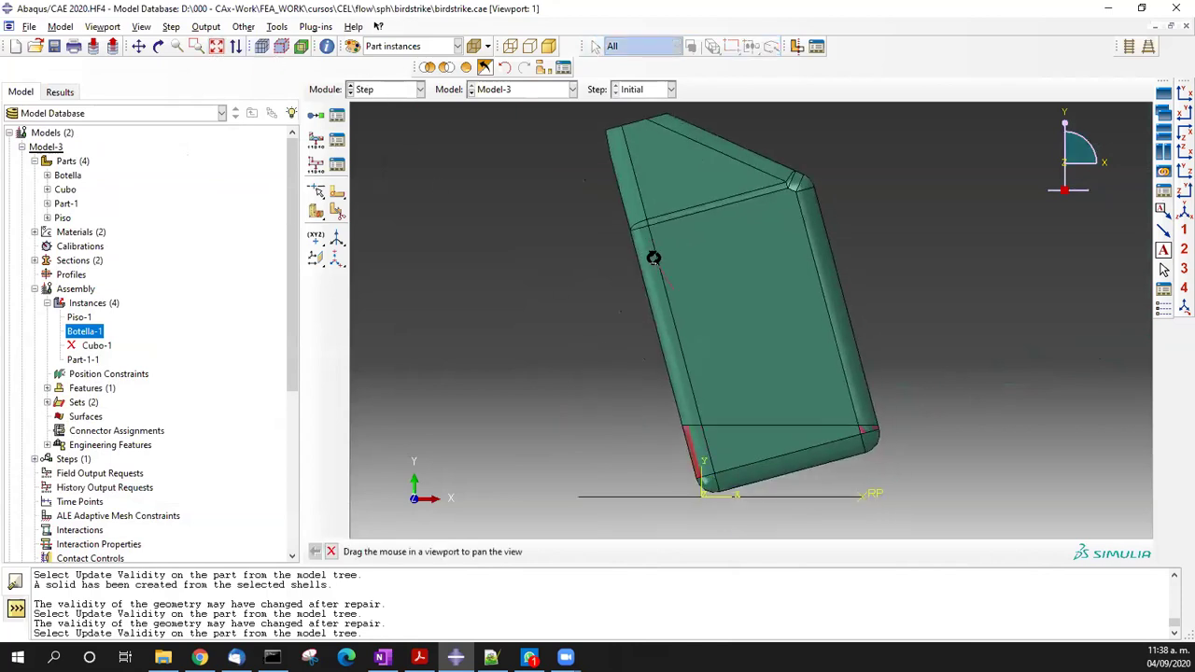
left_click(351, 93)
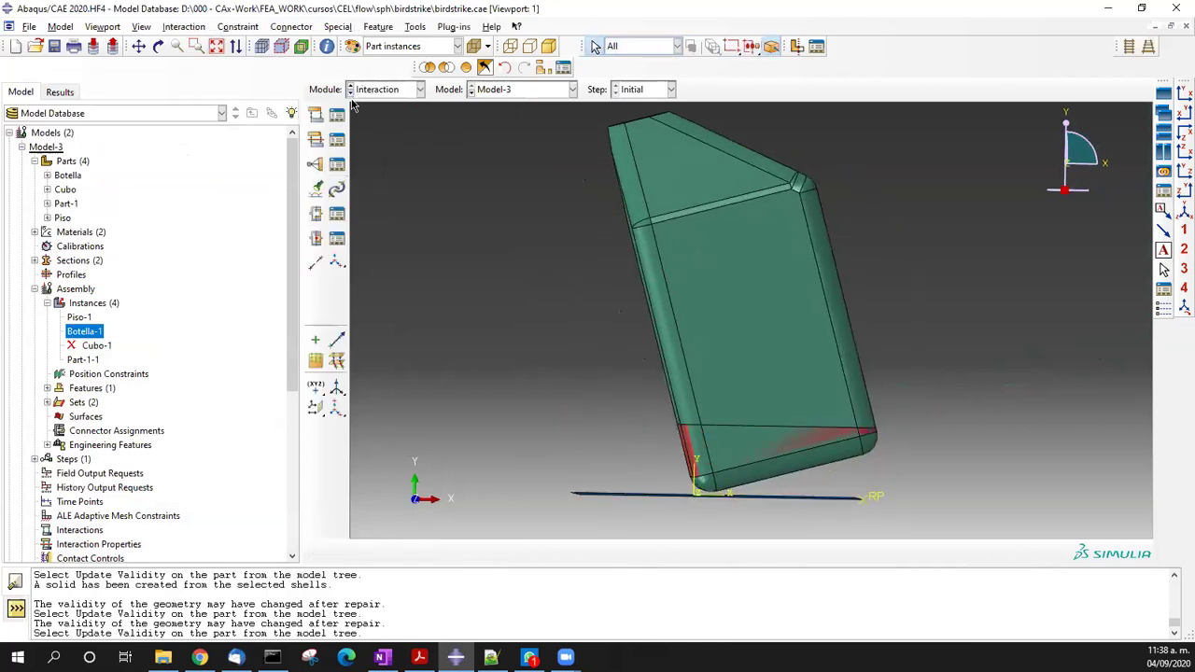
left_click_drag(809, 286, 681, 360, "ctrl+alt")
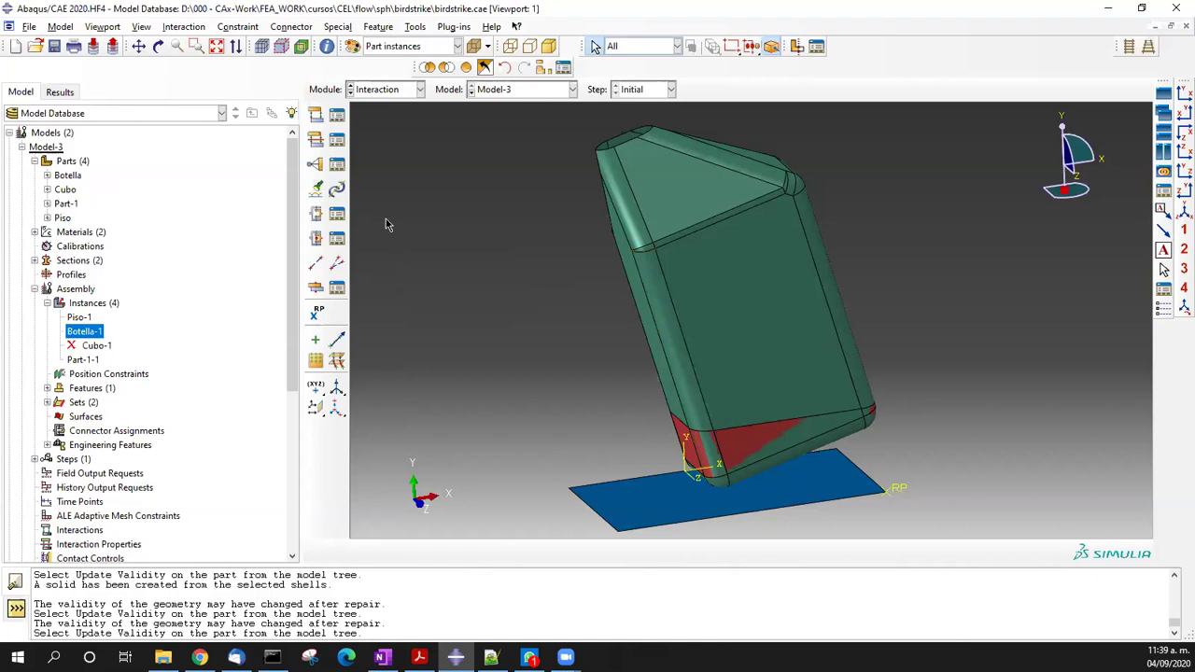
left_click(316, 114)
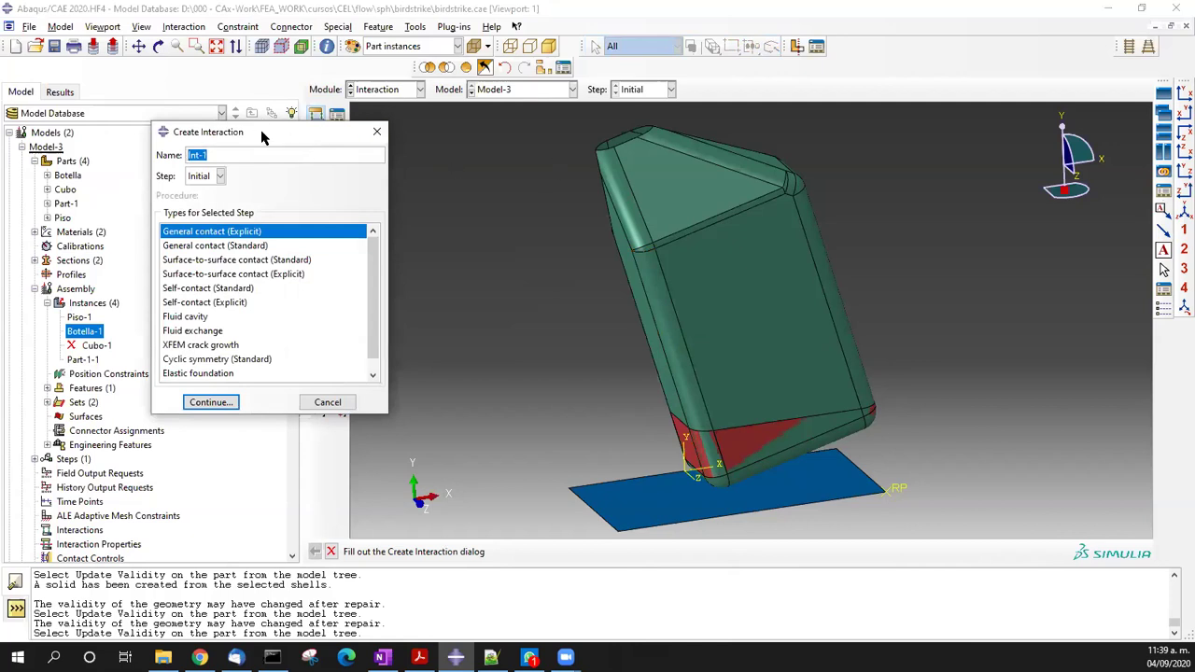
left_click_drag(262, 134, 472, 147)
left_click(429, 190)
left_click(430, 199)
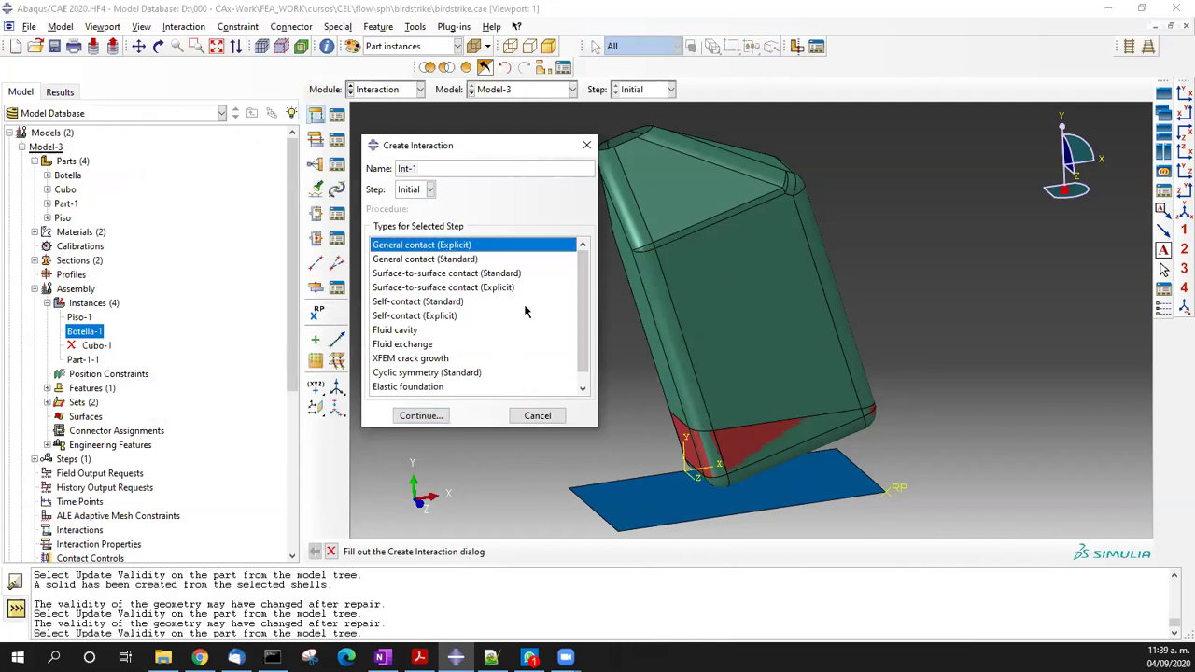
left_click(401, 415)
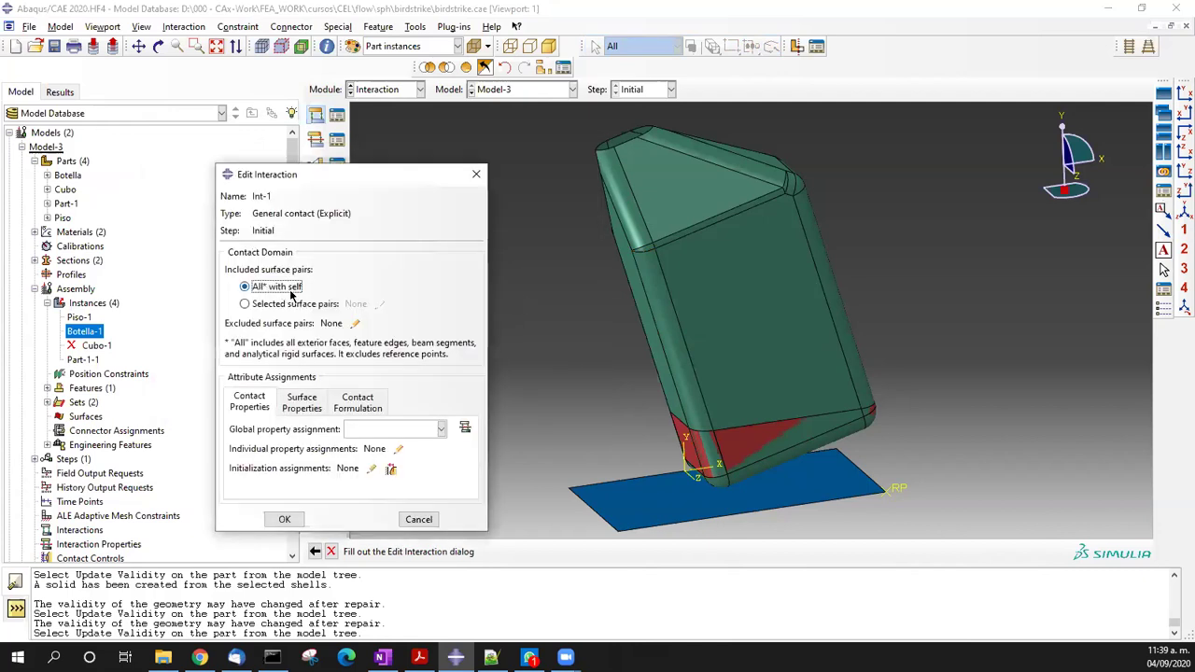
- Create a Contact interaction property for the general contact interaction and add Frictionless tangential behavior to it
left_click(388, 432)
left_click(464, 430)
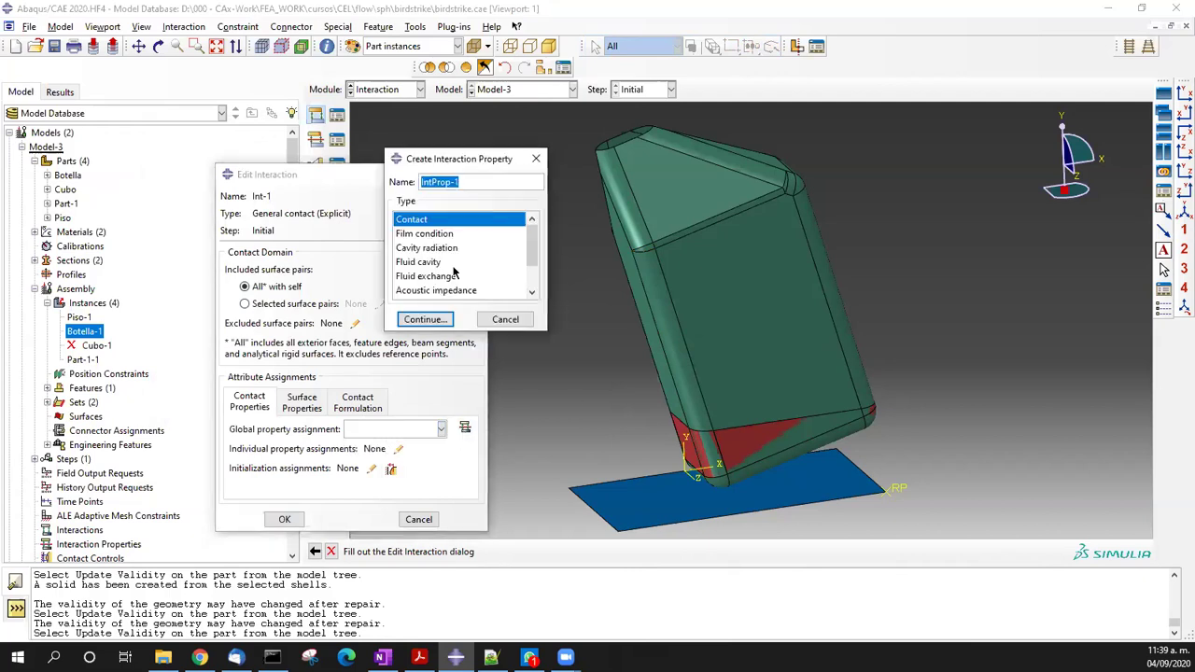
left_click(446, 320)
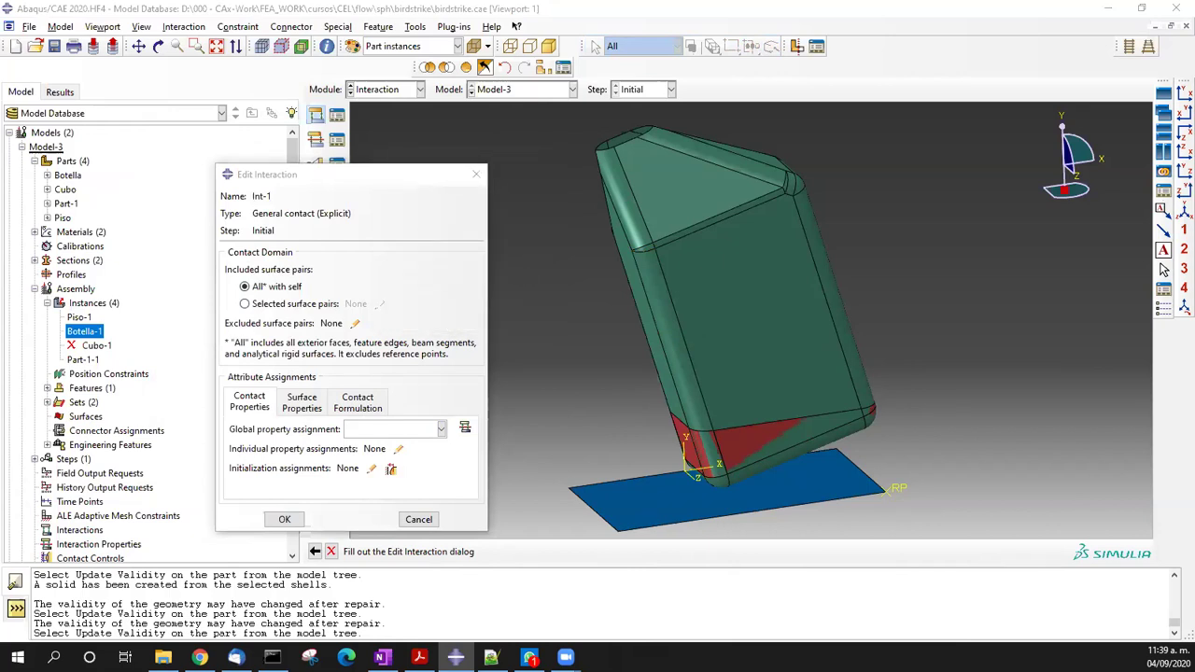
left_click(154, 171)
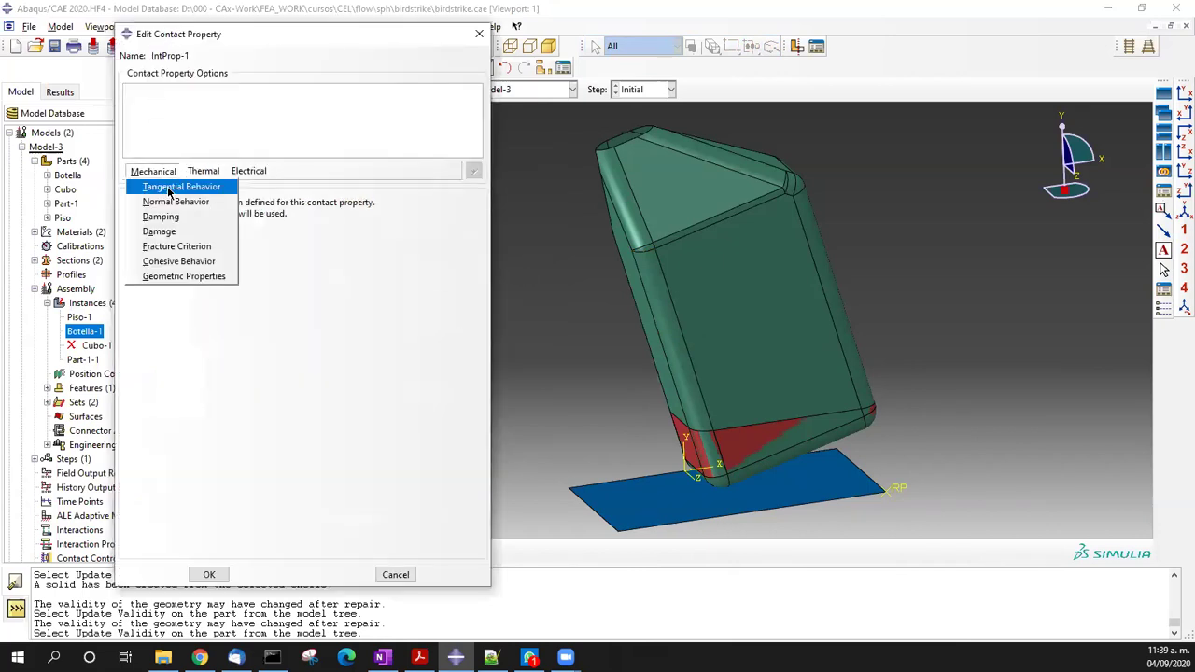
left_click(171, 193)
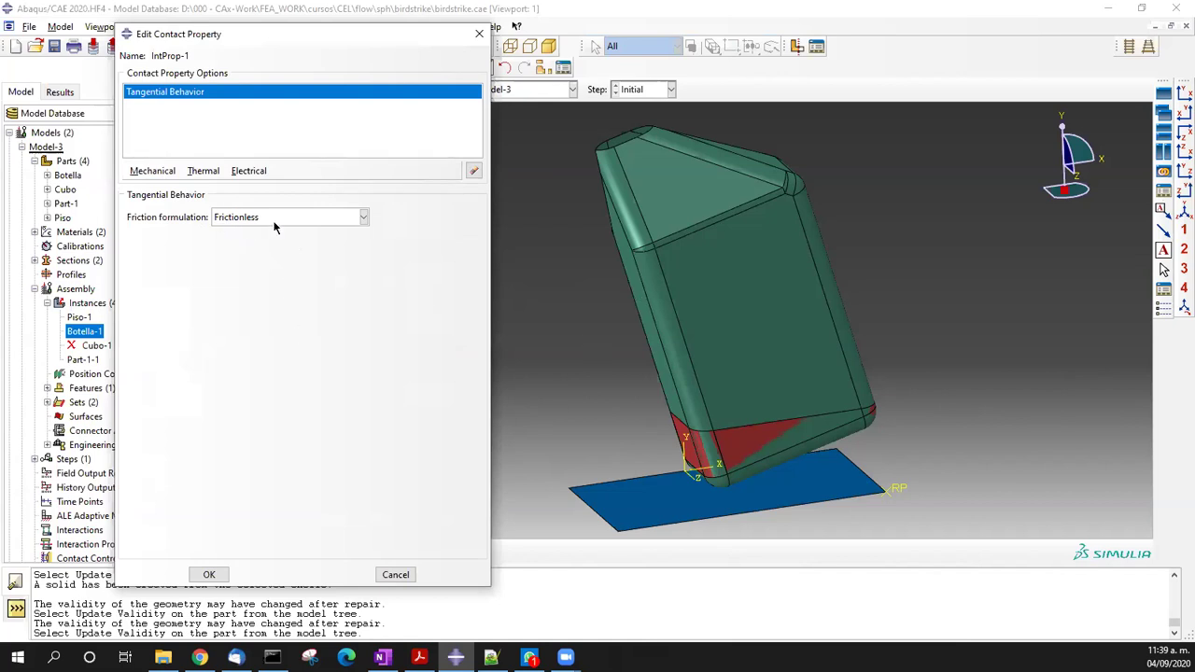
- Add Hard Contact normal behavior with default constraint enforcement and separation allowed after contact, and save the contact property
left_click(141, 171)
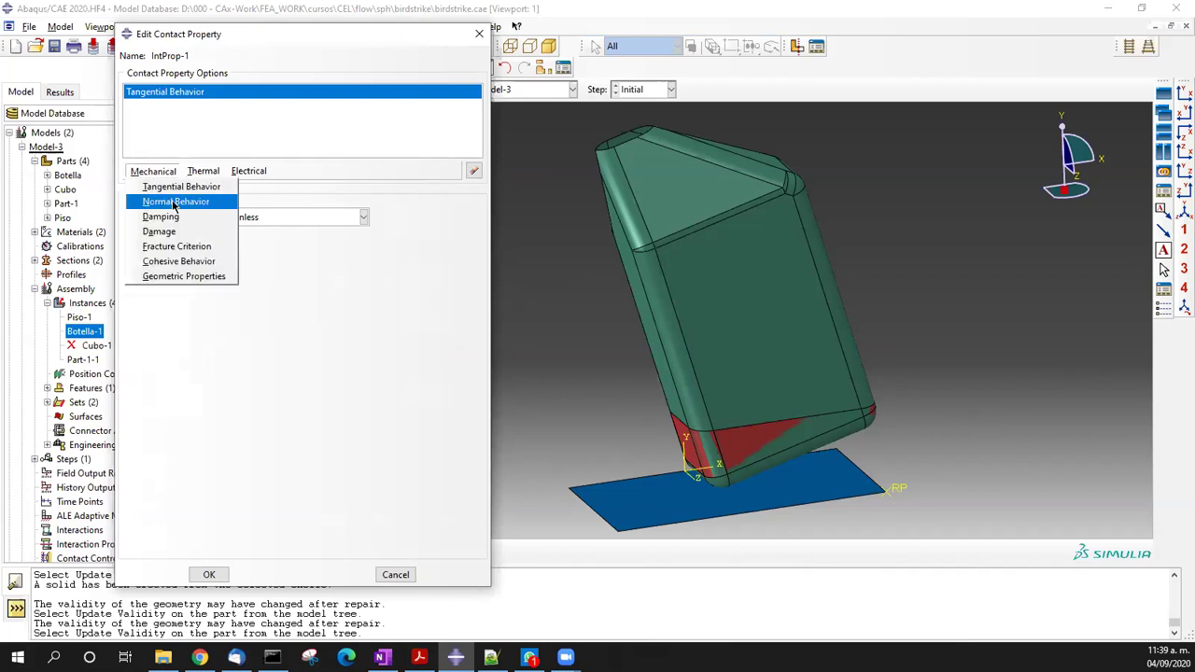
left_click(177, 202)
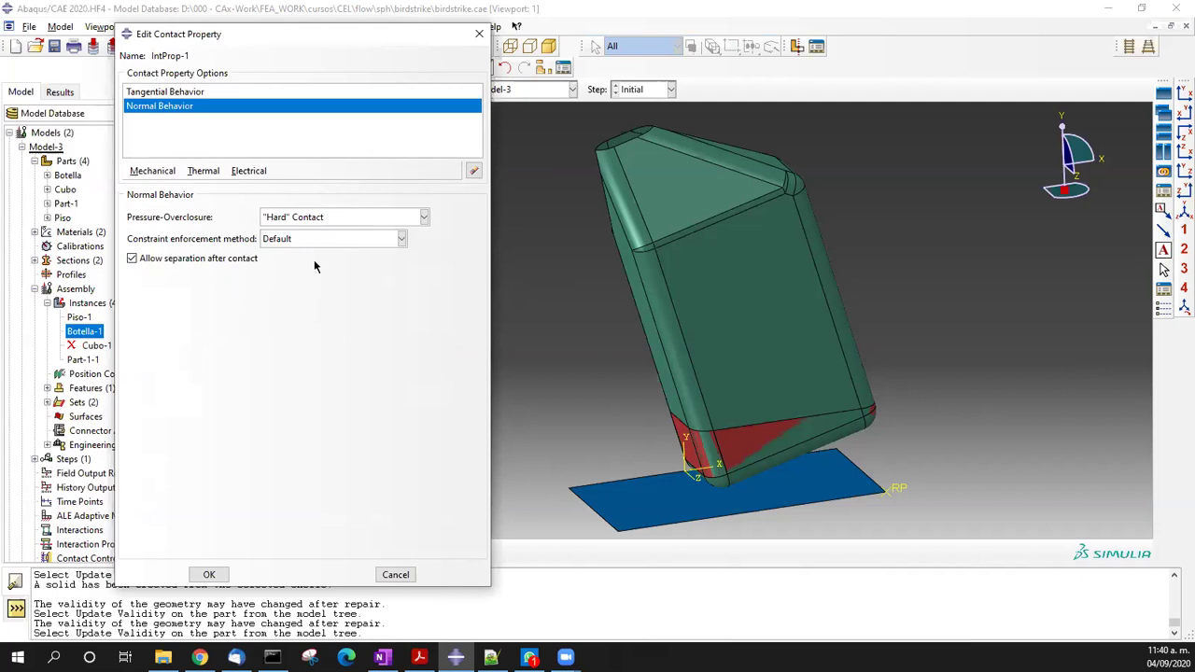
left_click(170, 173)
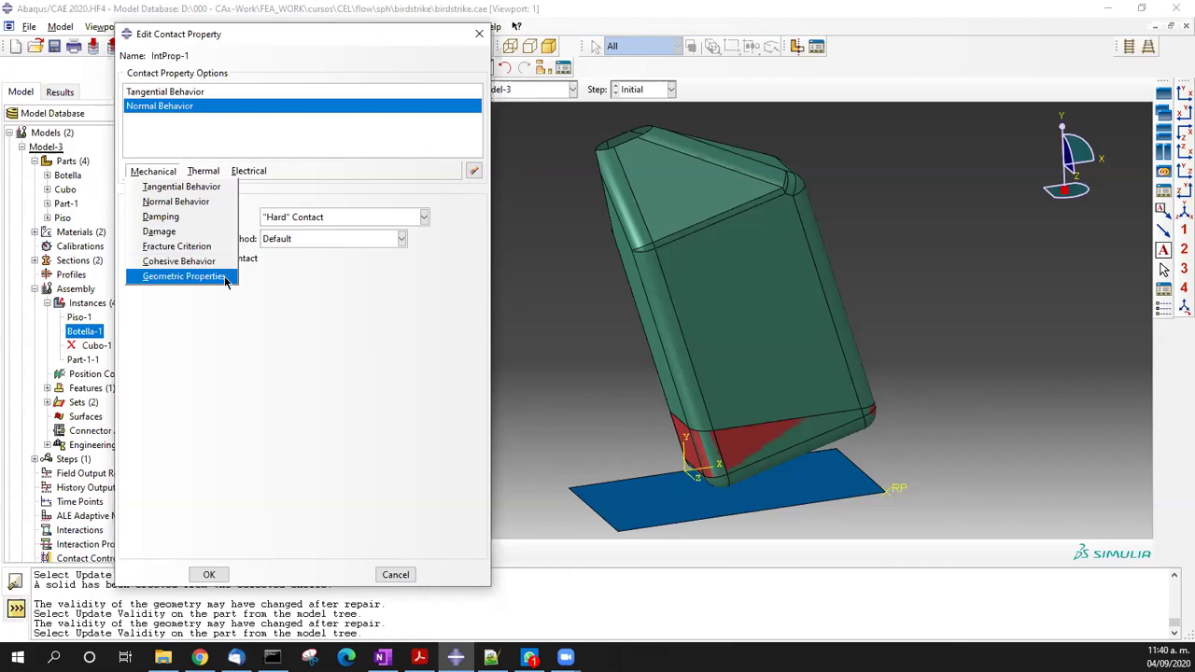
mouse_move(212, 171)
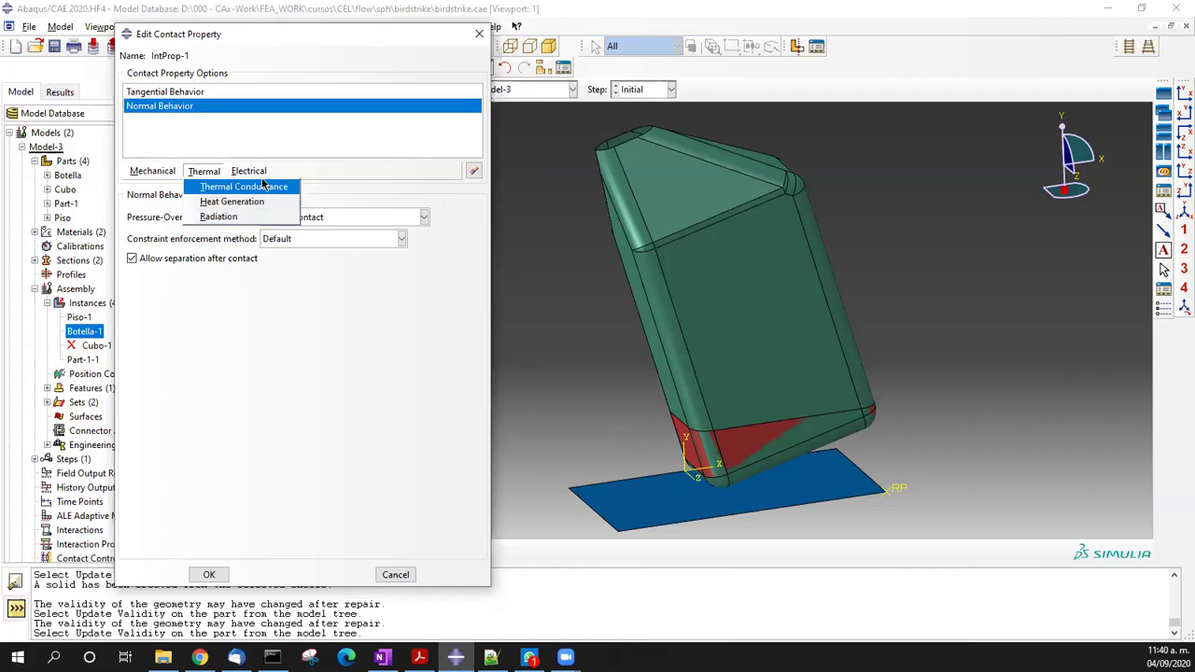
mouse_move(250, 171)
left_click(312, 374)
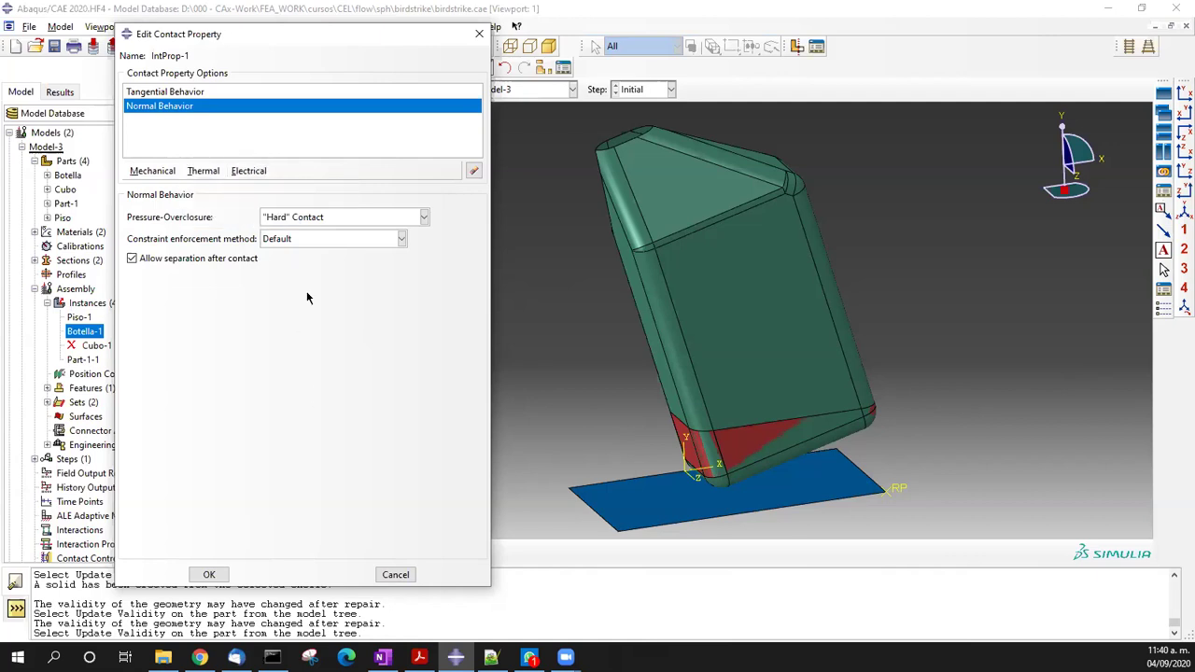
left_click(191, 93)
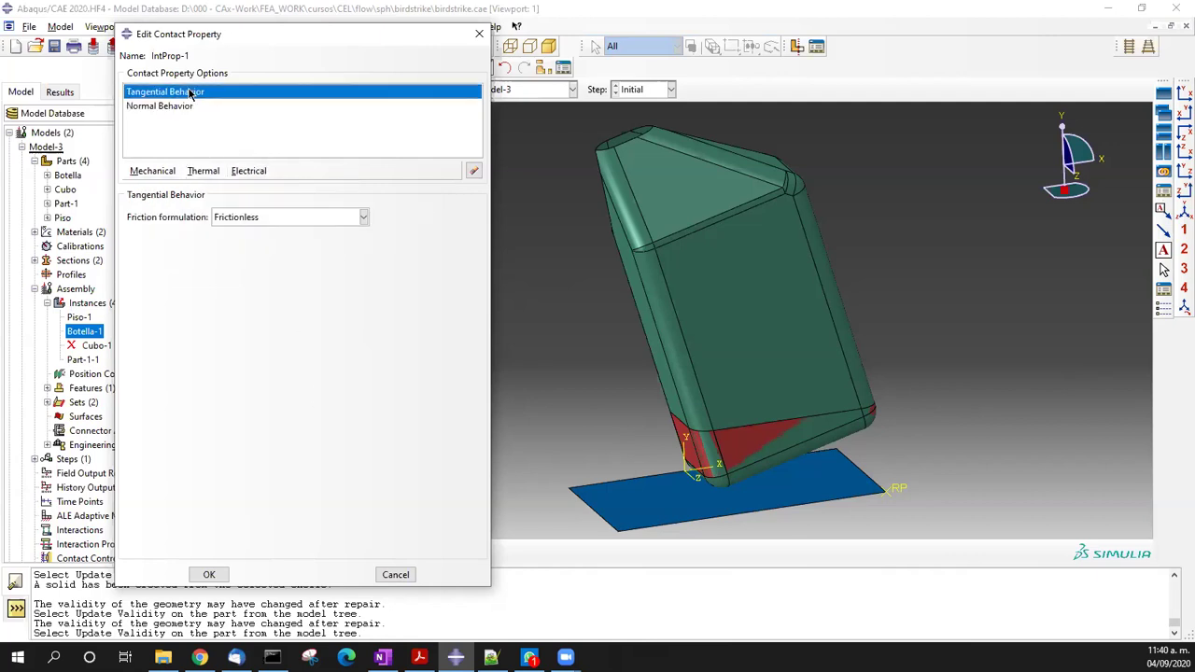
left_click(201, 107)
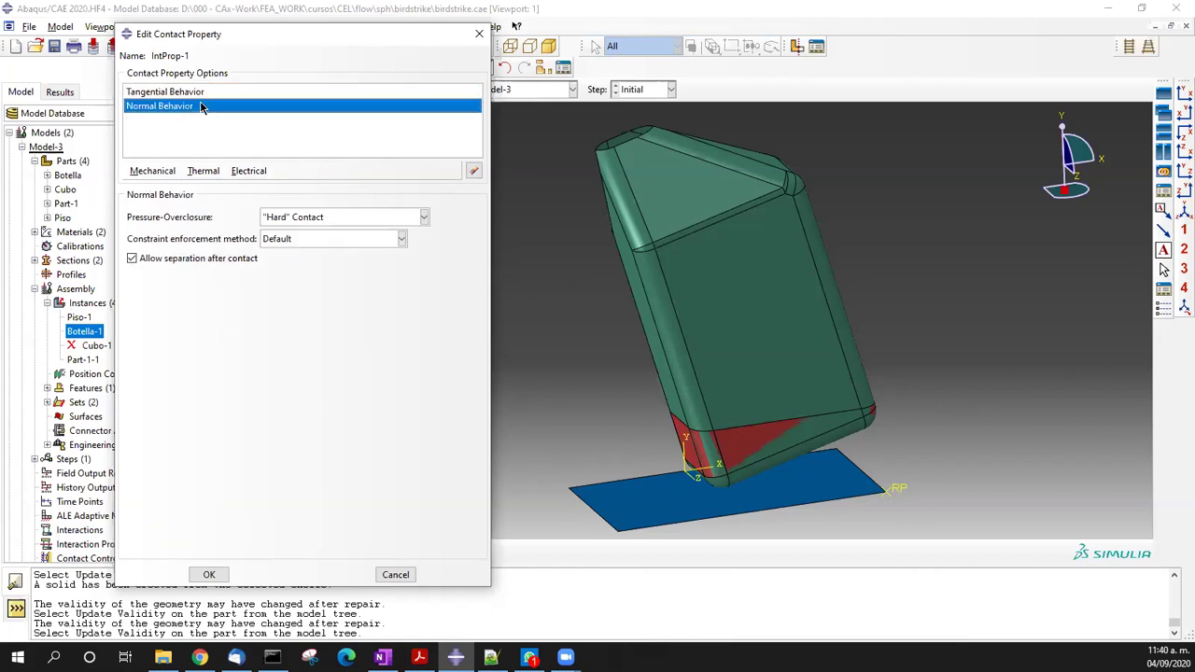
left_click(211, 574)
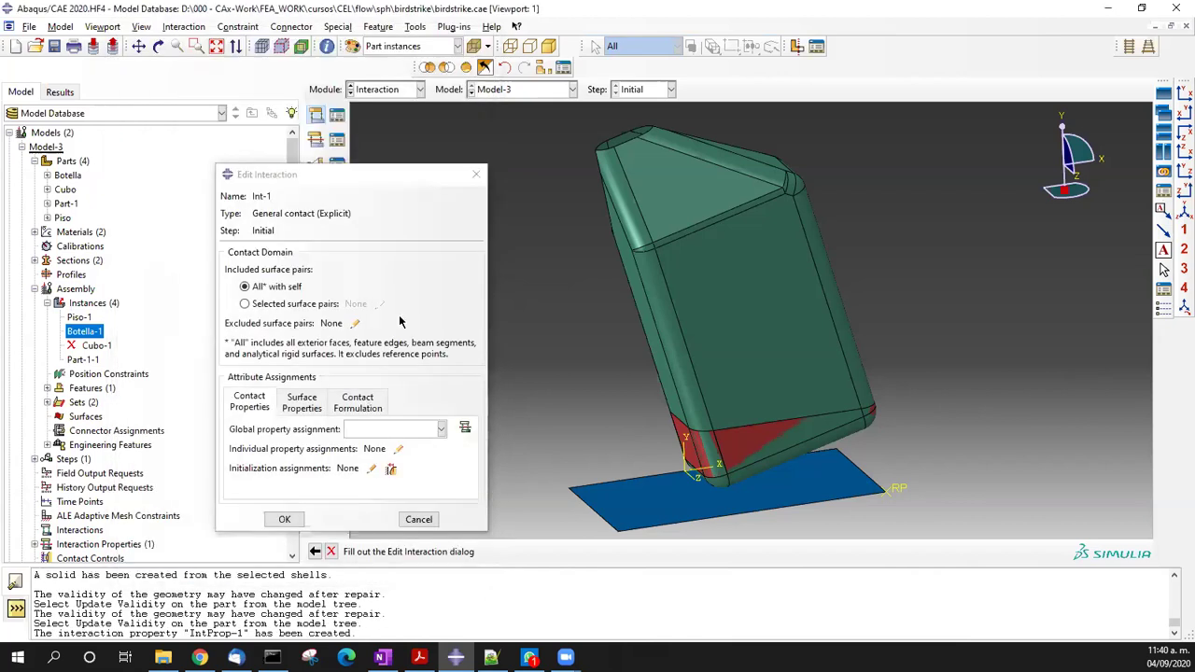
- Assign IntProp-1 as the global contact property for all surfaces with self and save the interaction
left_click(441, 429)
left_click(408, 448)
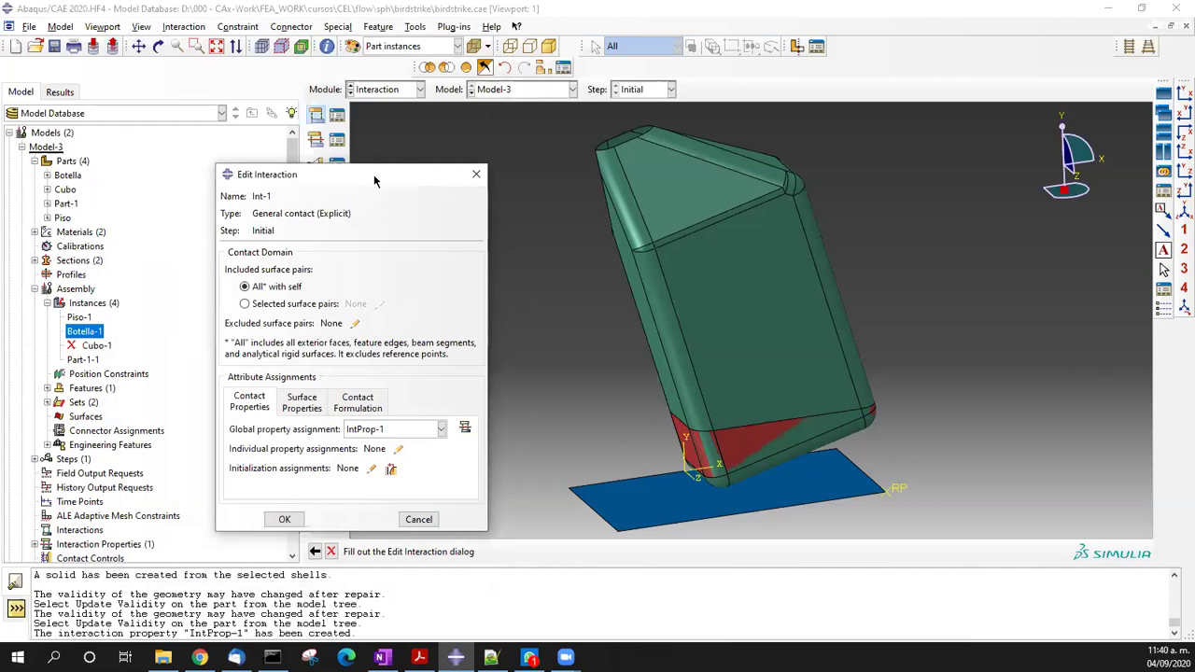
left_click_drag(373, 175, 468, 155)
left_click_drag(739, 504, 775, 409, "ctrl+alt")
scroll(743, 509, "up", 4)
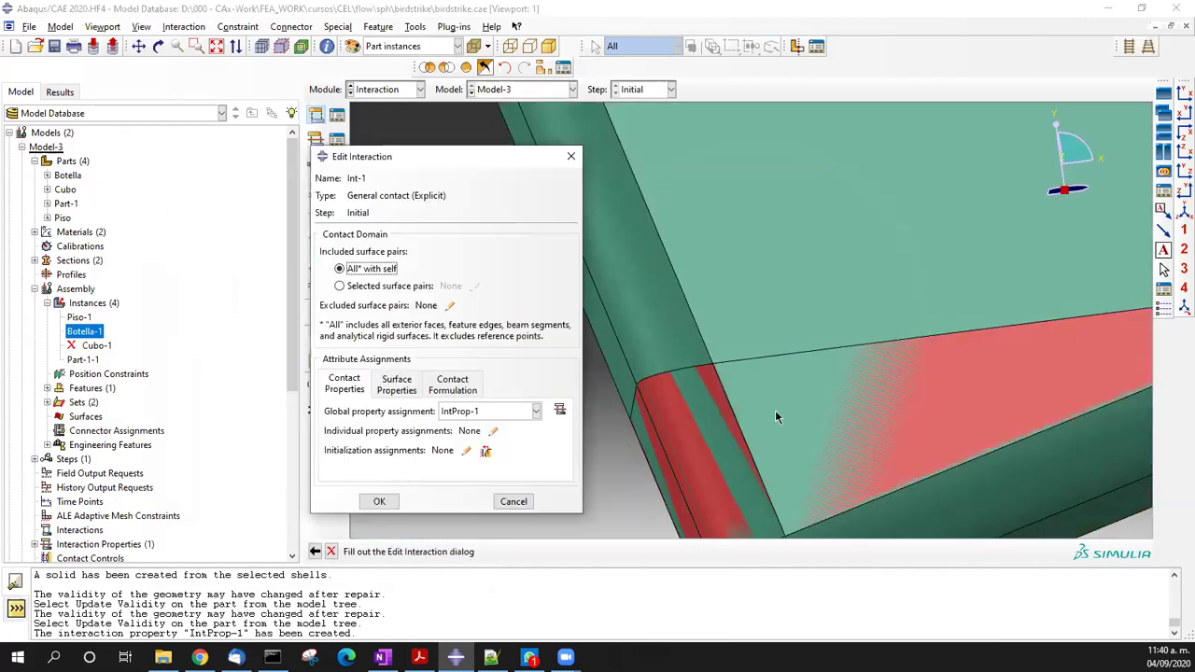
scroll(774, 410, "down", 2)
scroll(767, 313, "down", 3)
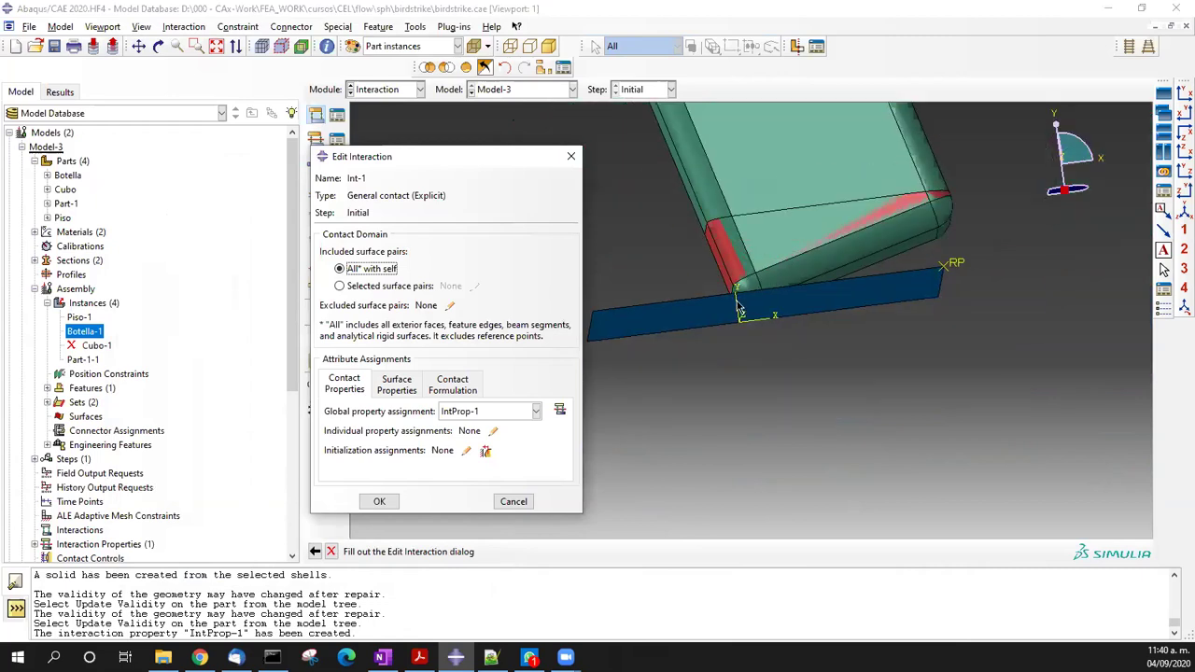
left_click_drag(742, 308, 775, 392, "ctrl+alt")
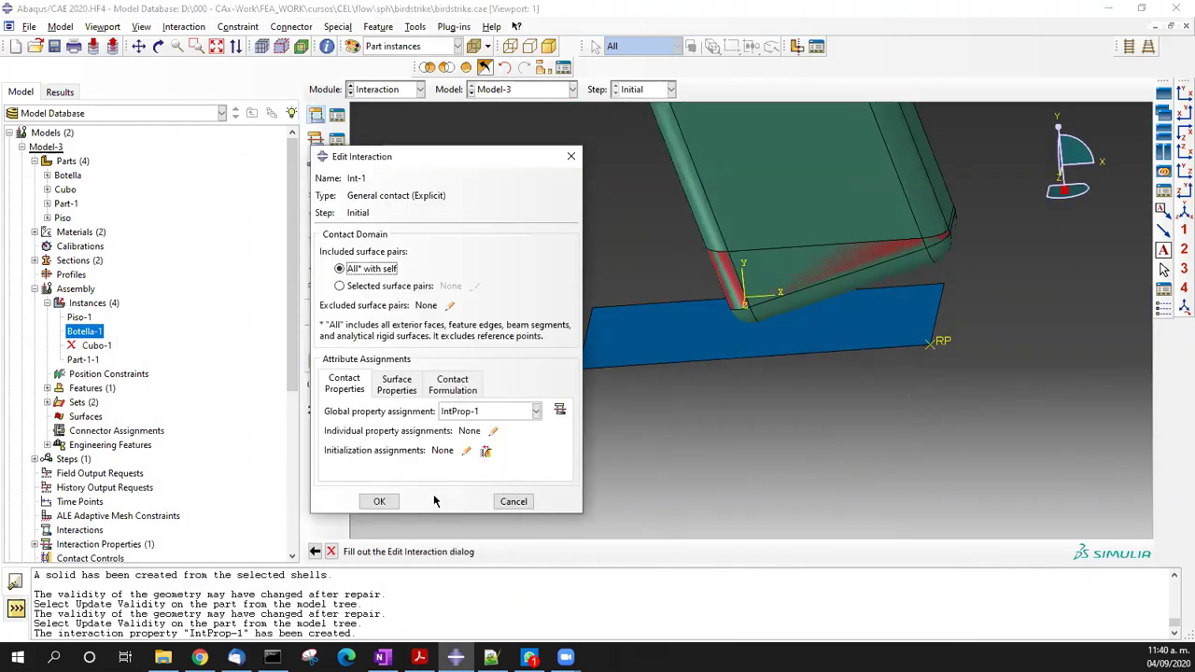
left_click(378, 501)
- Switch to the Step module and create a Dynamic, Explicit step after the Initial step
right_click_drag(665, 373, 770, 364, "ctrl+alt")
left_click_drag(770, 364, 807, 414, "ctrl+alt")
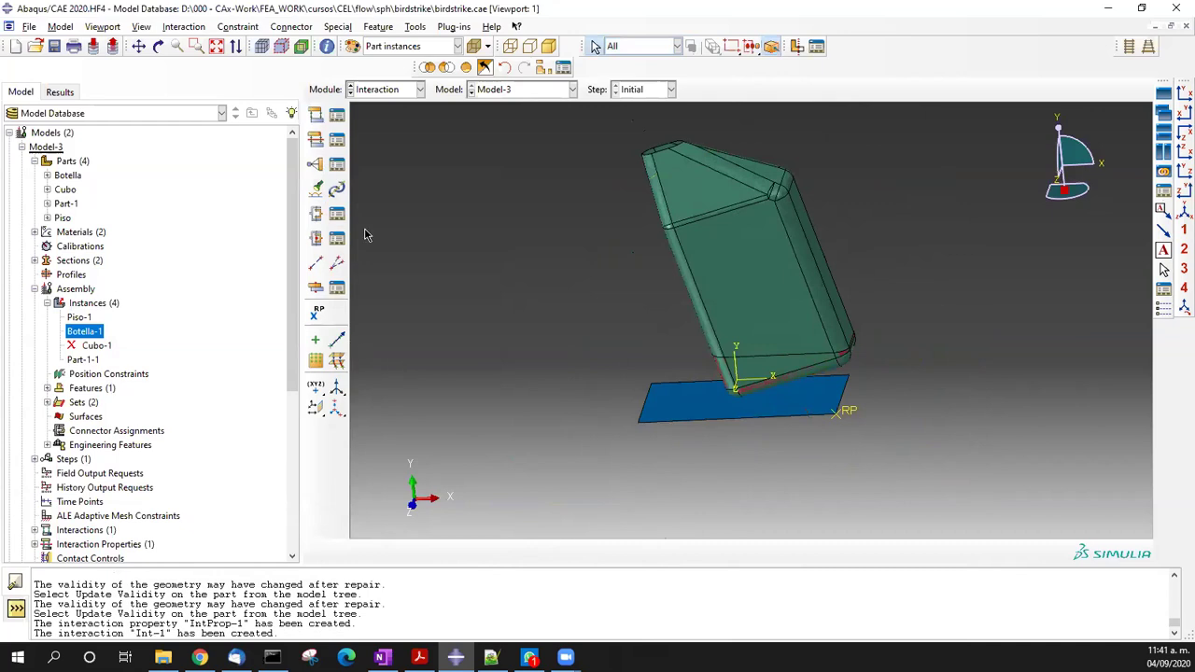
left_click(400, 91)
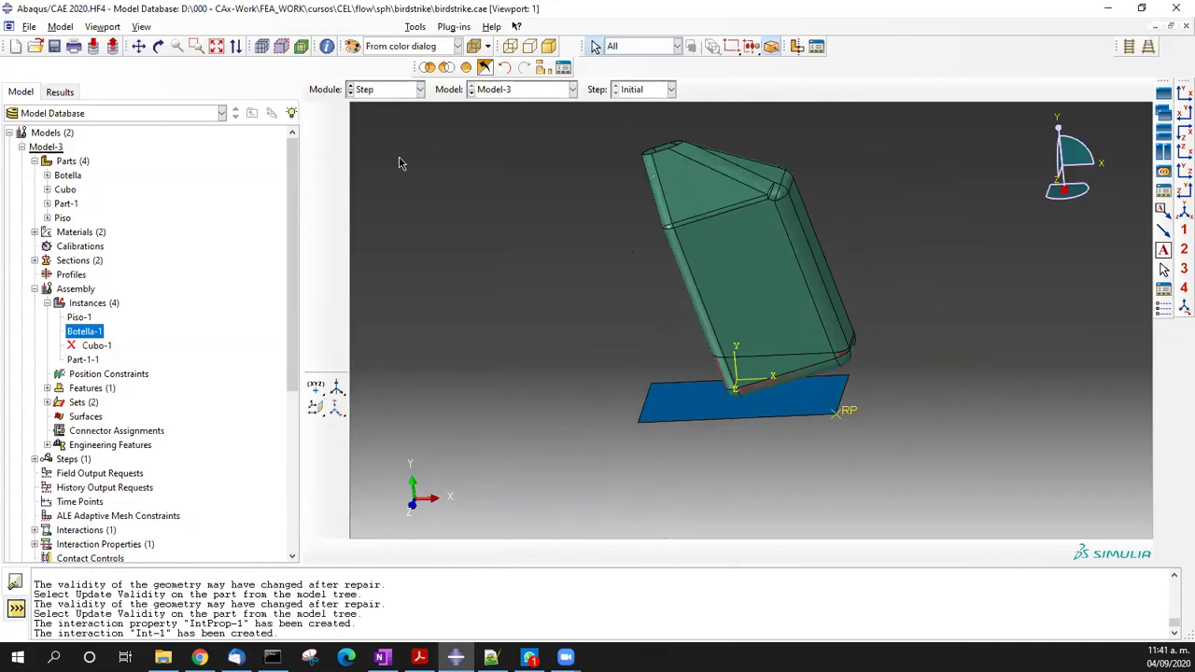
left_click(373, 153)
scroll(551, 295, "down", 2)
left_click(337, 115)
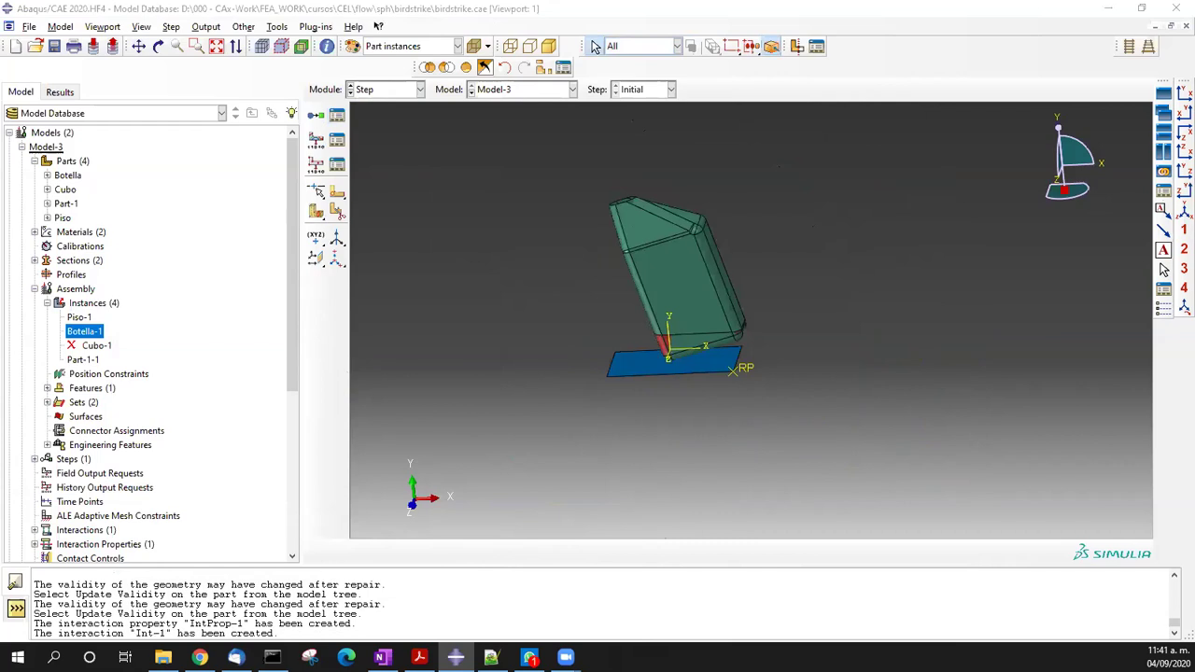
left_click(315, 115)
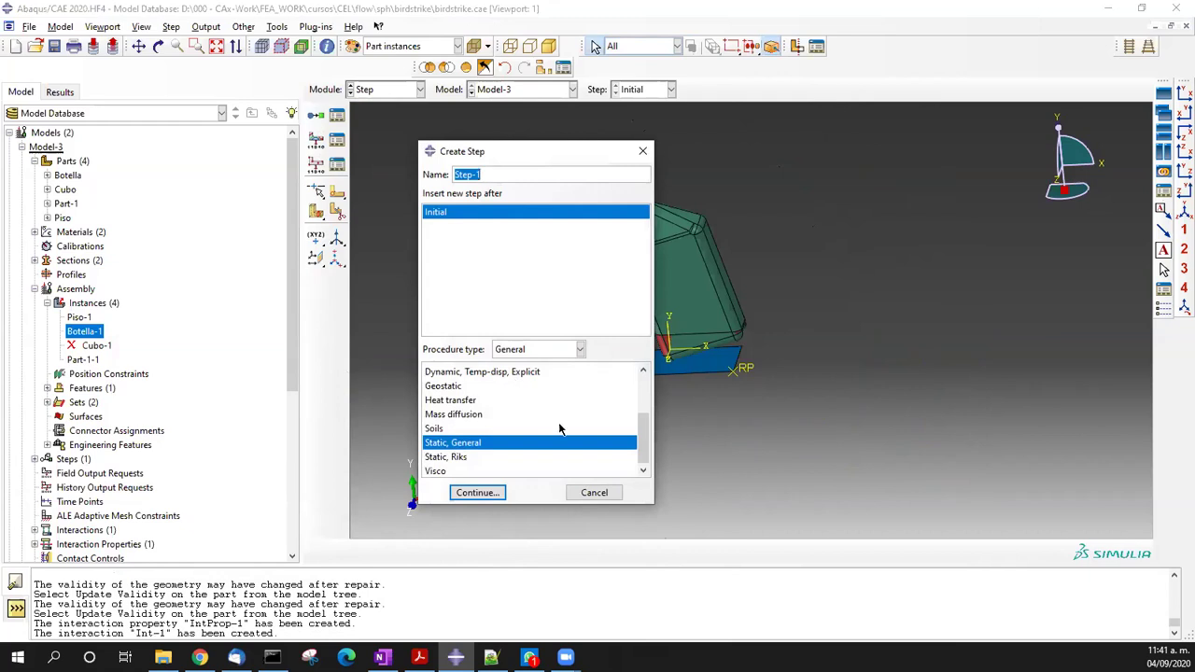
left_click_drag(643, 453, 560, 419)
left_click(523, 403)
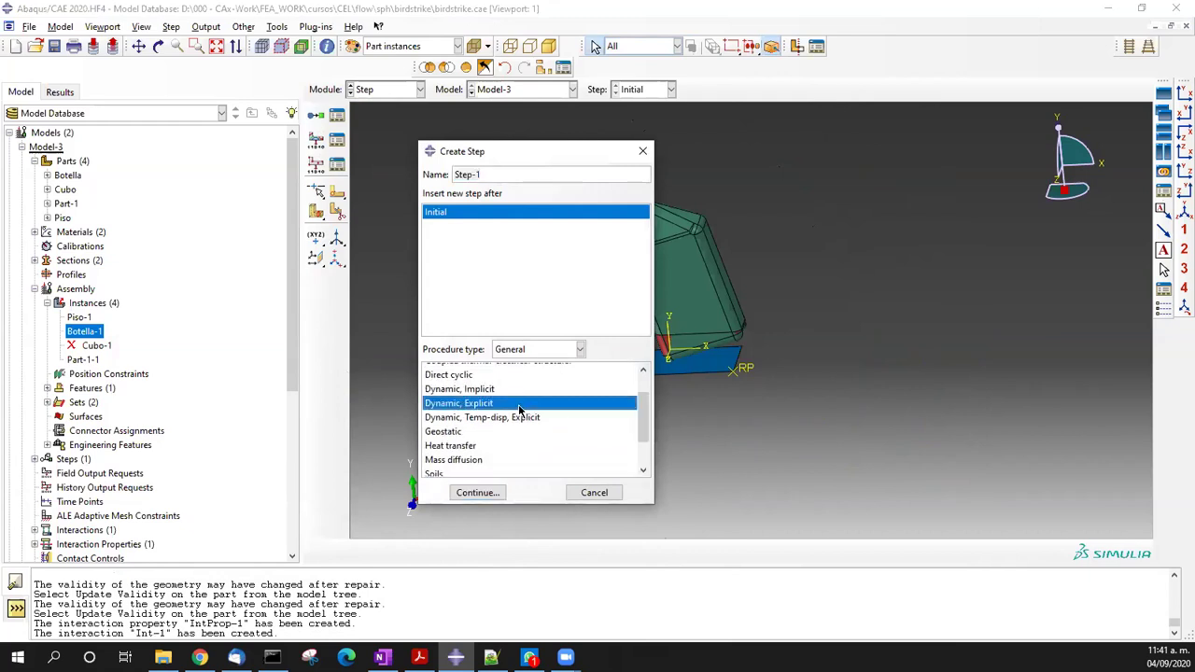
left_click(474, 492)
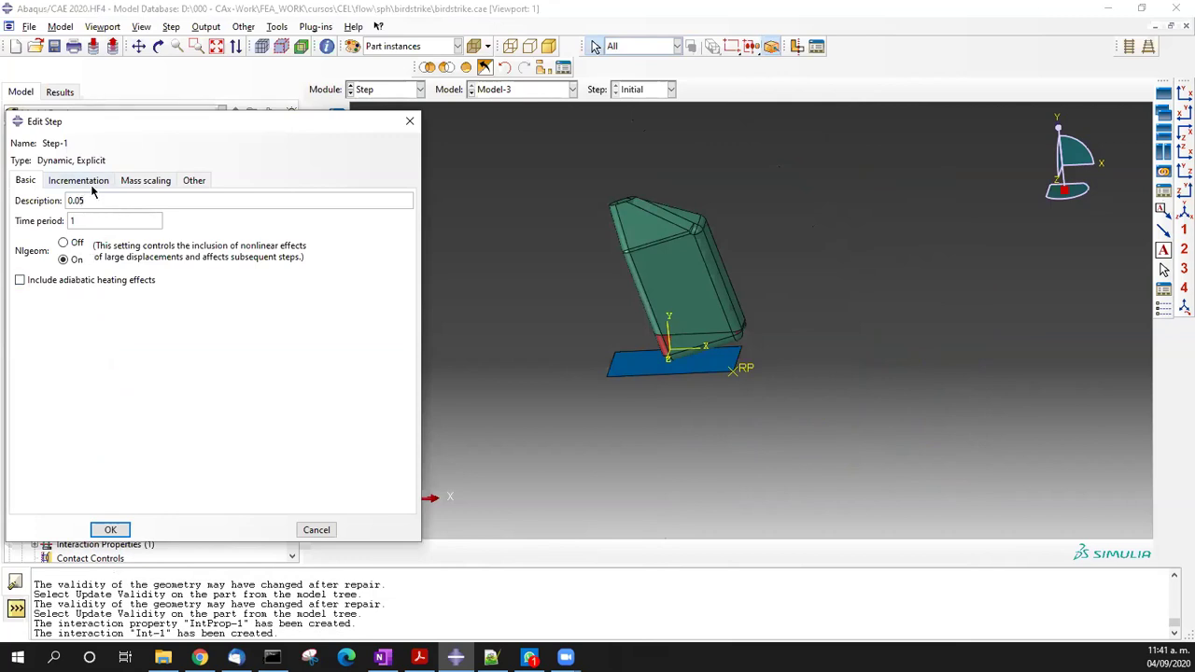
- Save the explicit step with description 0.05, time period 1 and default incrementation, mass scaling and bulk viscosity settings
left_click(79, 181)
left_click(135, 182)
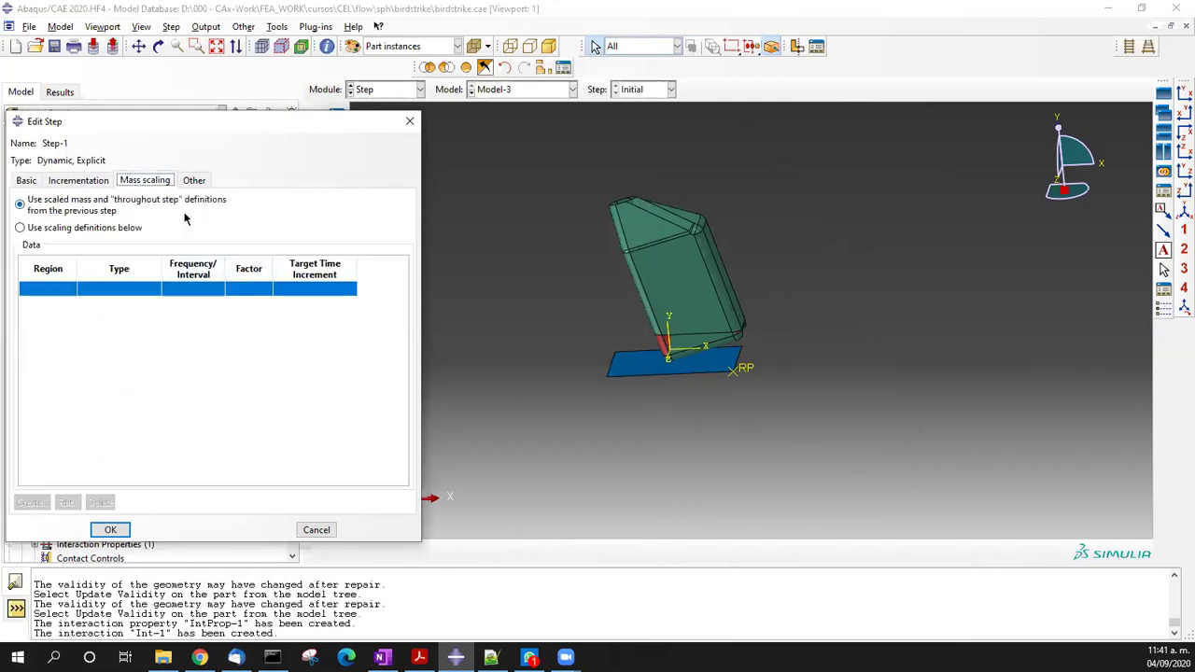
left_click(194, 181)
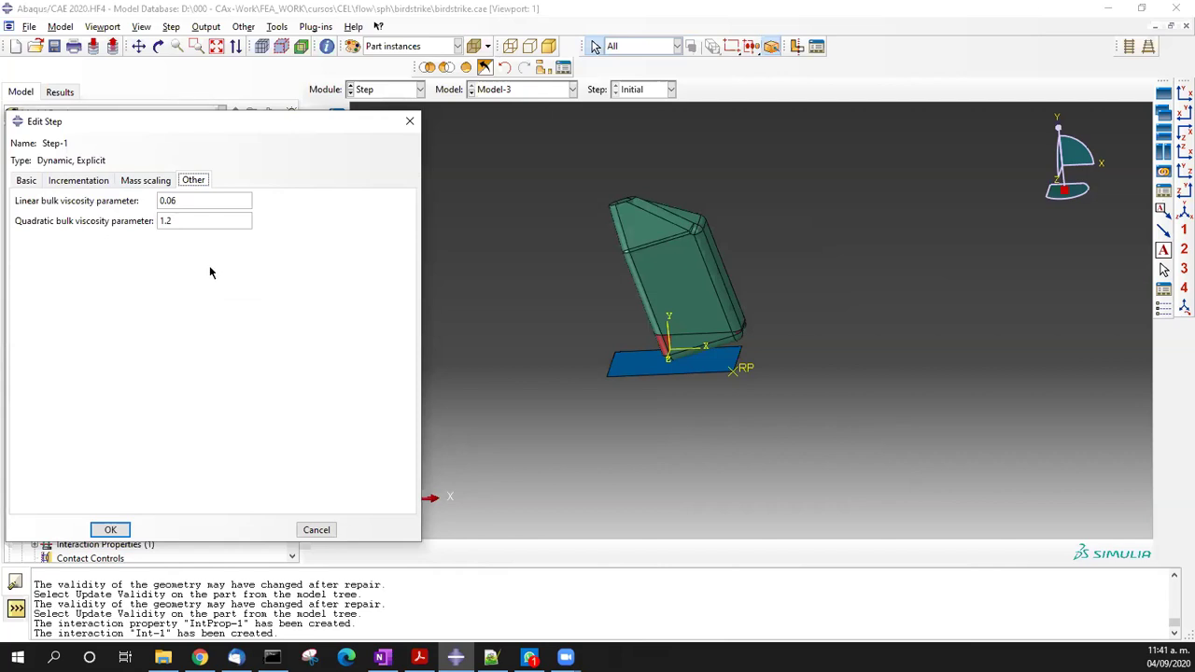
left_click(114, 530)
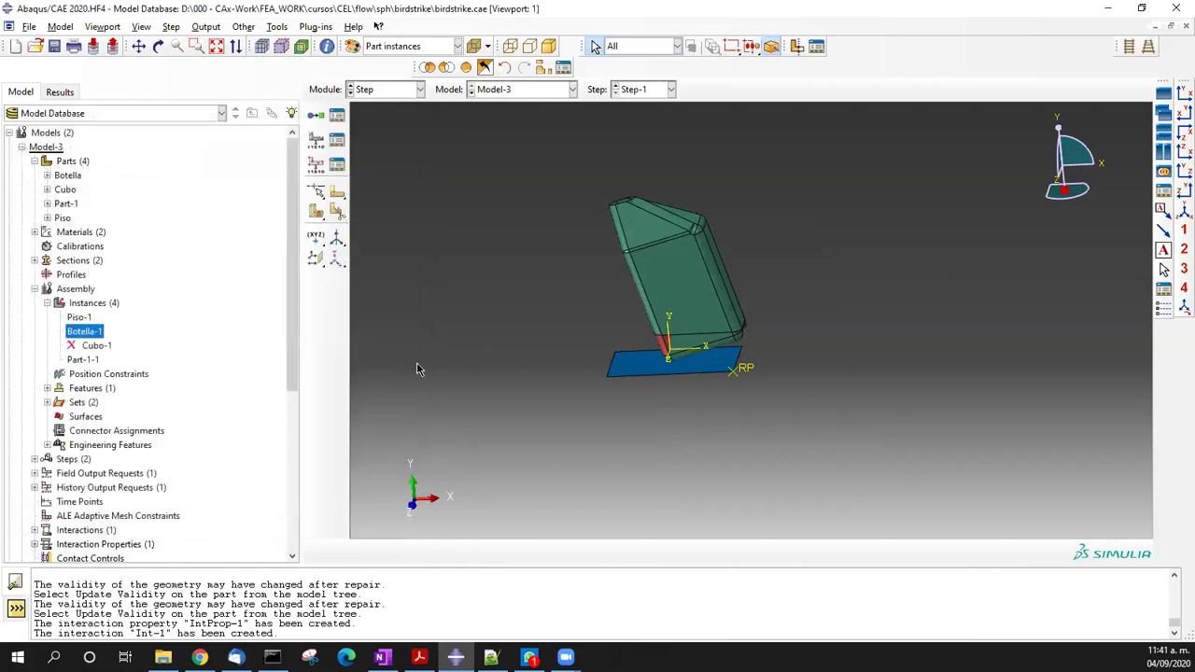
- Return to the Interaction module with the bottle and floor assembly in view
scroll(663, 324, "down", 3)
scroll(685, 400, "up", 5)
key("ctrl+alt")
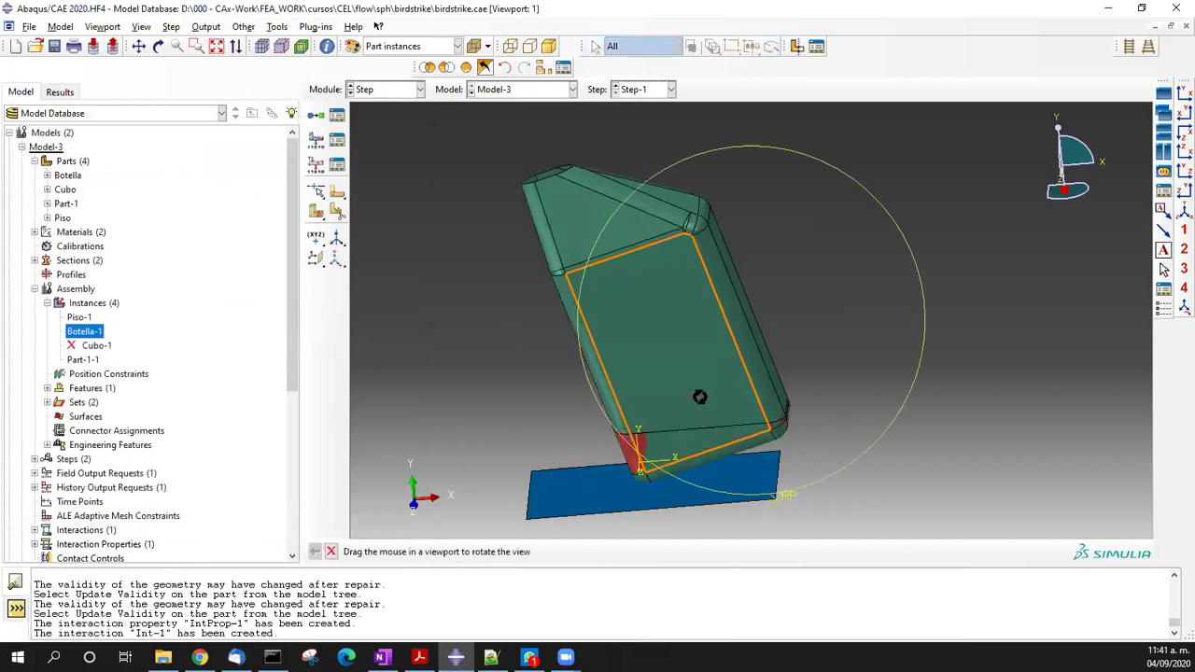
left_click_drag(699, 397, 702, 402, "ctrl+alt")
left_click_drag(679, 353, 648, 203, "ctrl+alt")
left_click_drag(698, 306, 658, 322, "ctrl+alt")
left_click(387, 88)
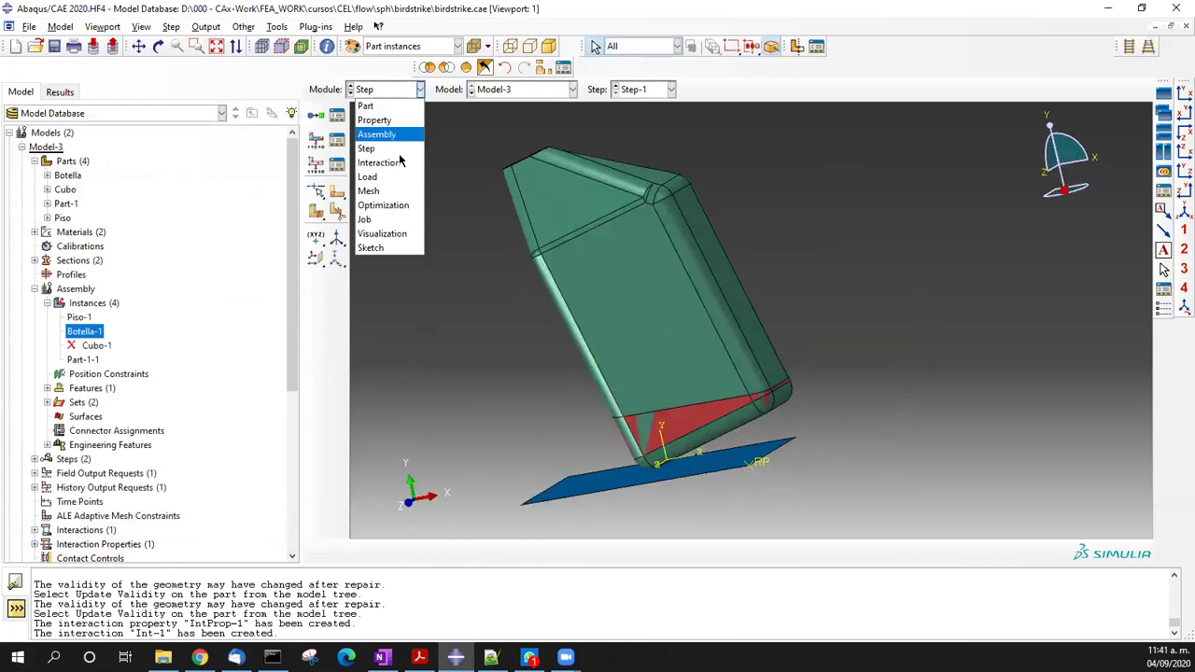
left_click(392, 163)
left_click(385, 89)
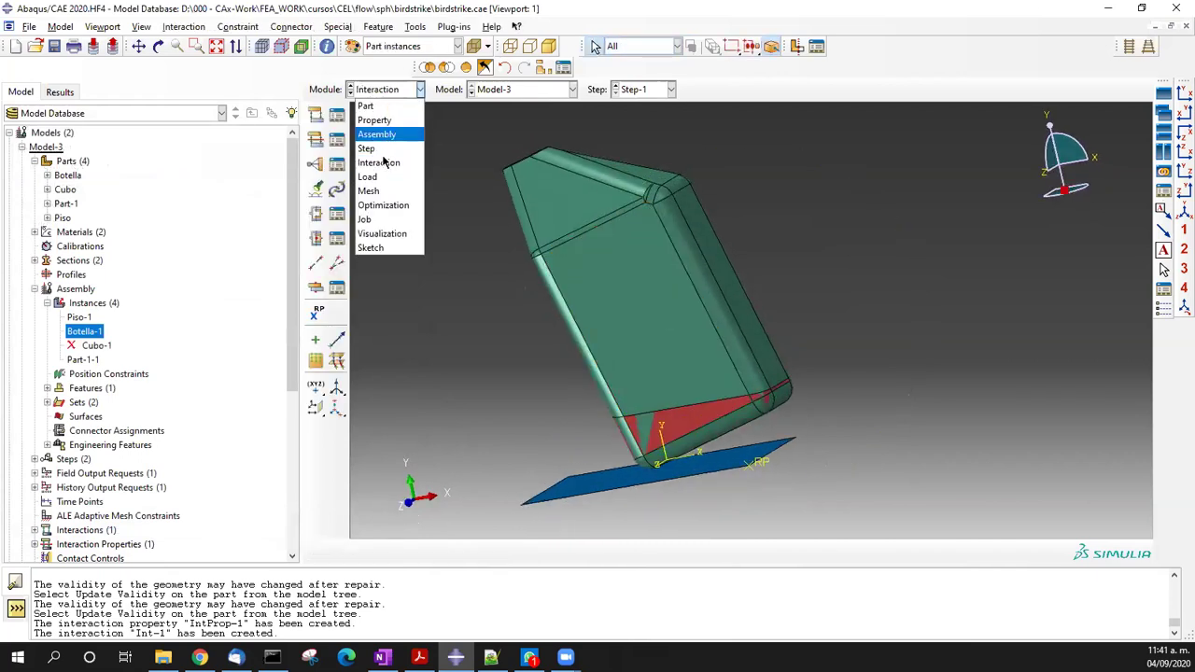
left_click(367, 177)
left_click_drag(707, 312, 654, 262, "ctrl+alt")
left_click(384, 89)
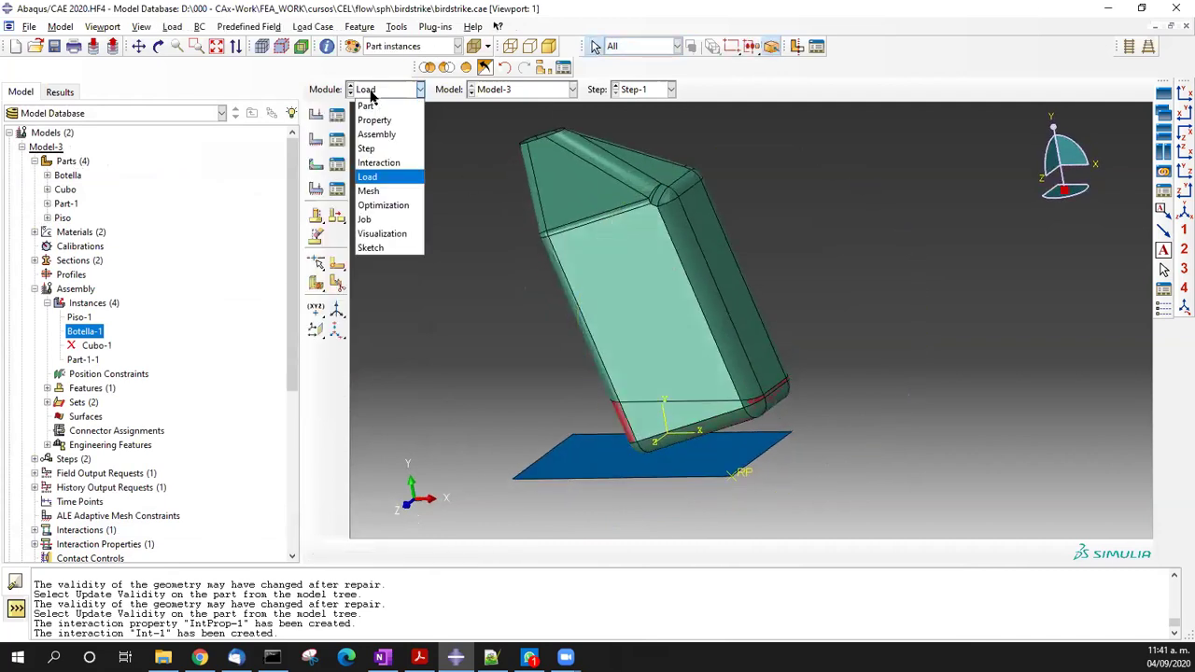
left_click(391, 162)
- Create a Rigid body constraint named RB-Piso for the floor
middle_click_drag(714, 492, 686, 417, "ctrl+alt")
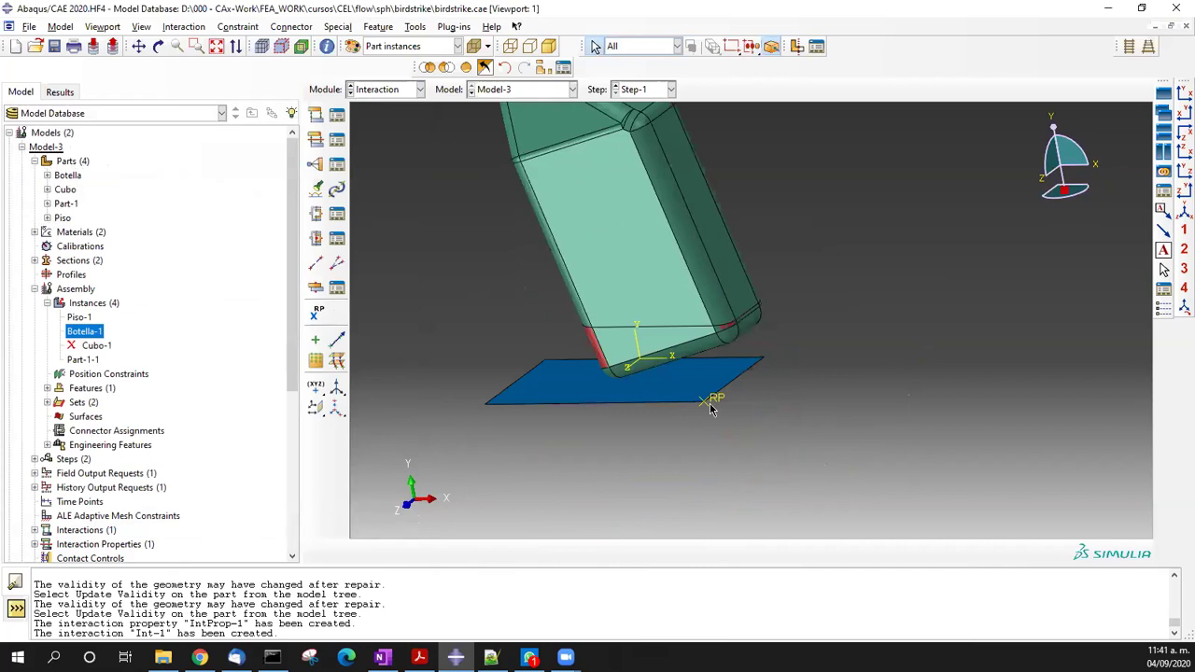
left_click(315, 168)
left_click(282, 270)
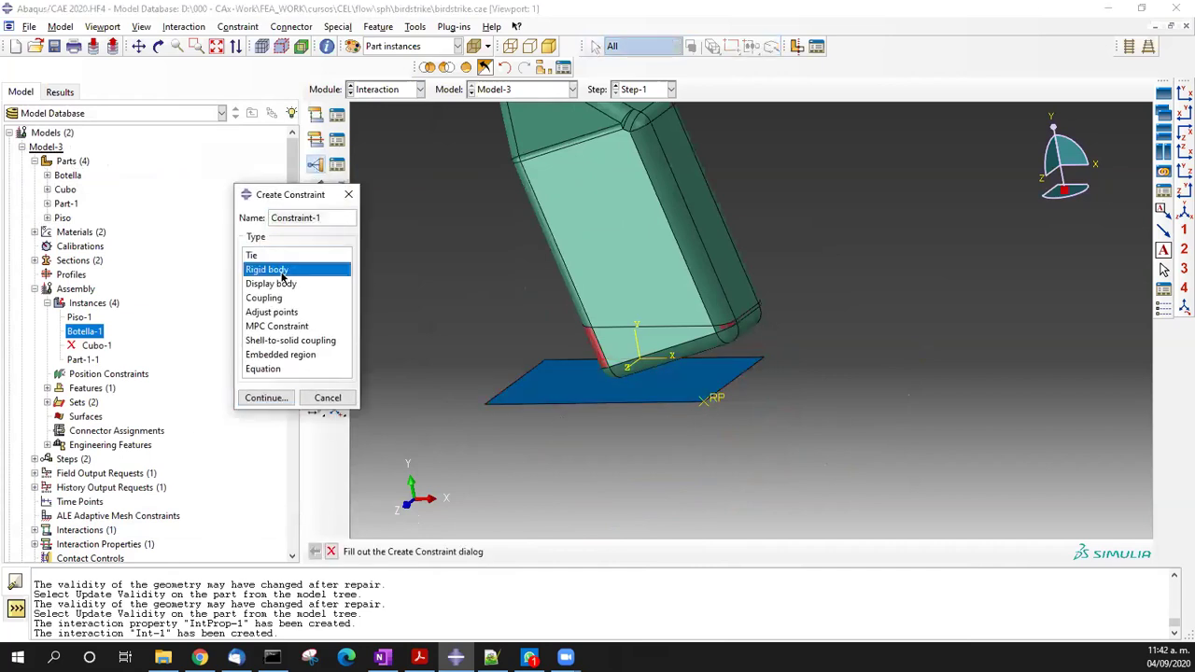
left_click(343, 221)
triple_click(323, 220)
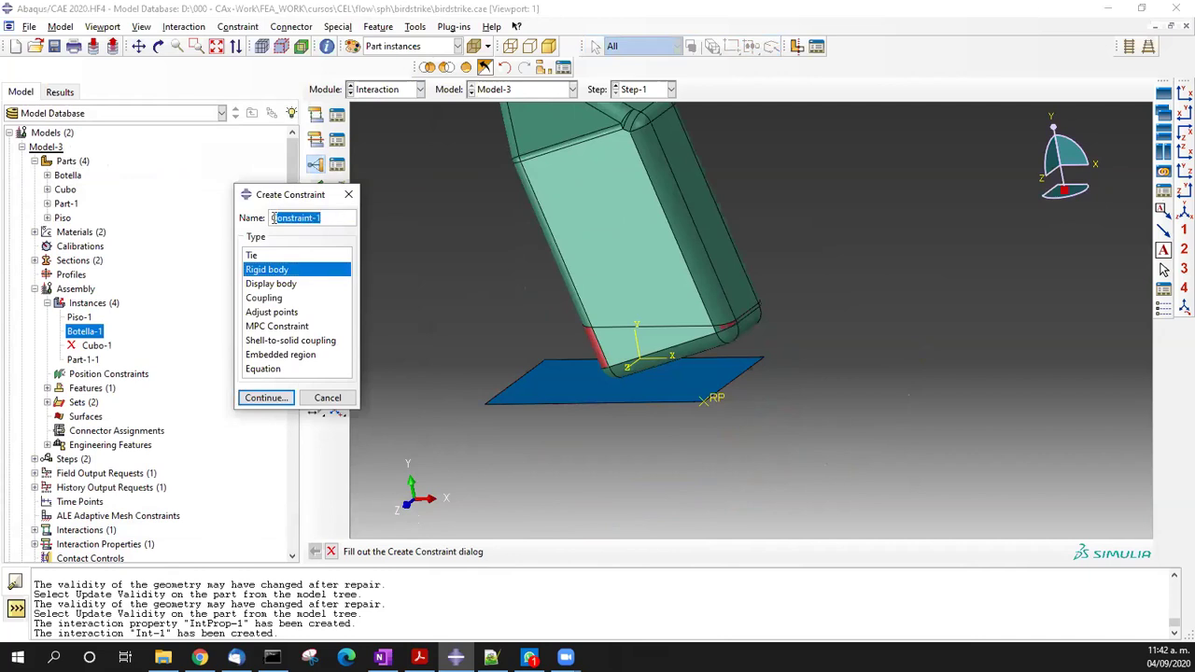
type("RB-Piso")
left_click(276, 400)
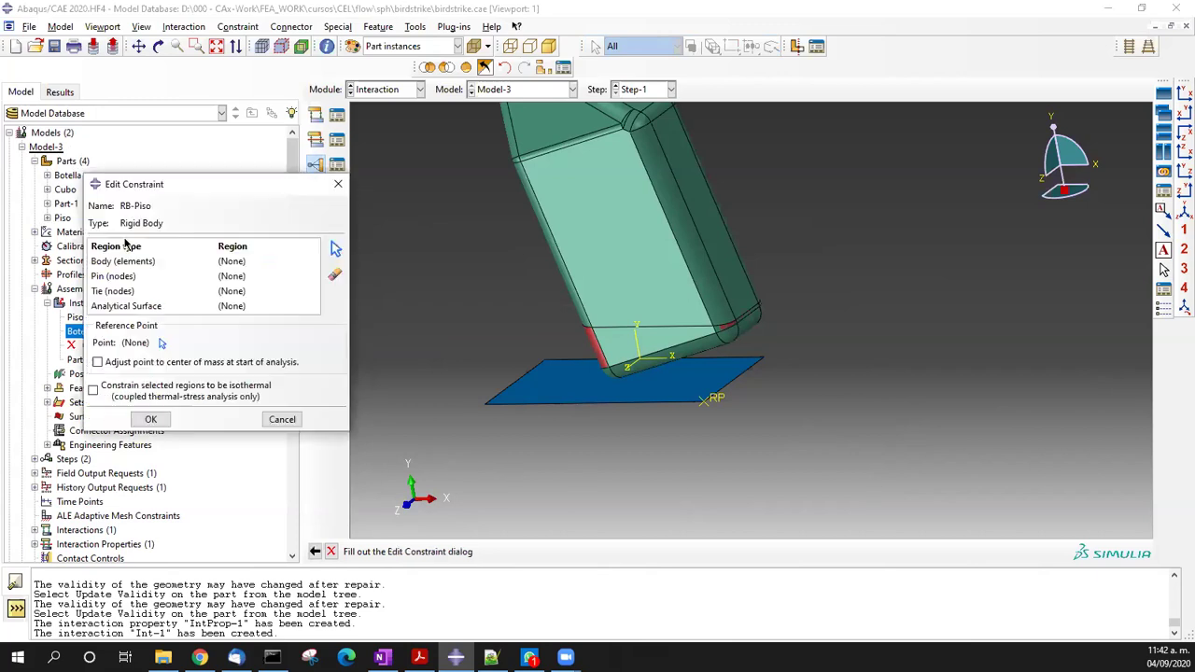
- Assign the floor as the body (elements) region of the RB-Piso rigid body constraint, with the floor's RP as reference point
left_click(142, 263)
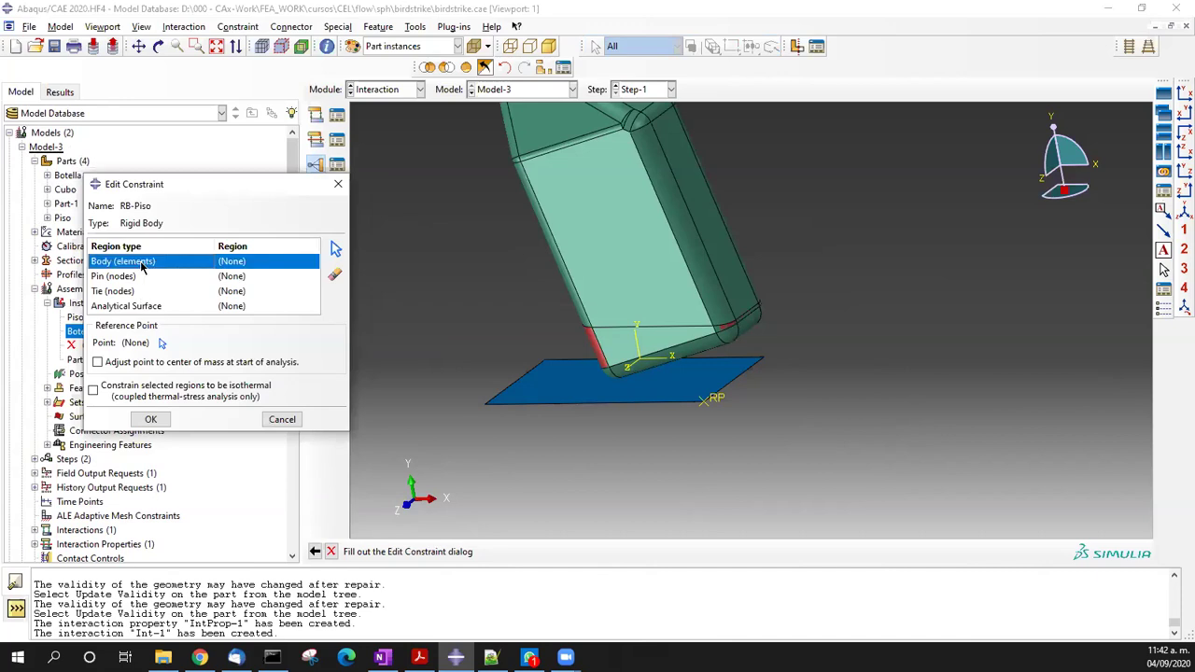
left_click(336, 249)
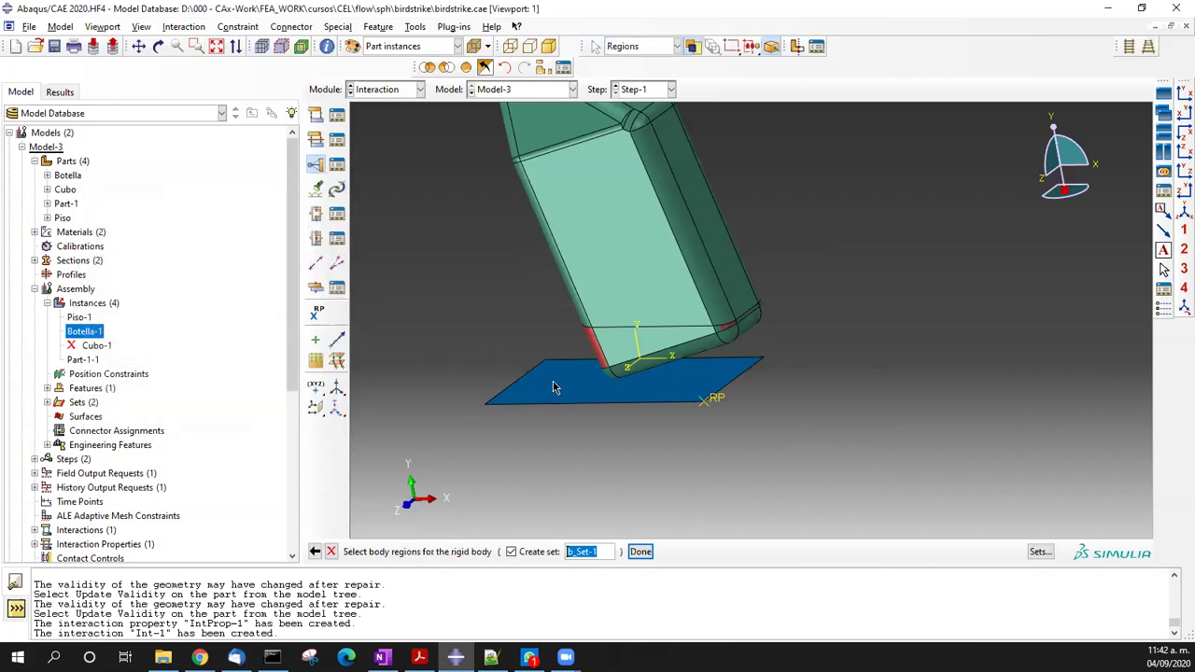
left_click(558, 387)
left_click(640, 552)
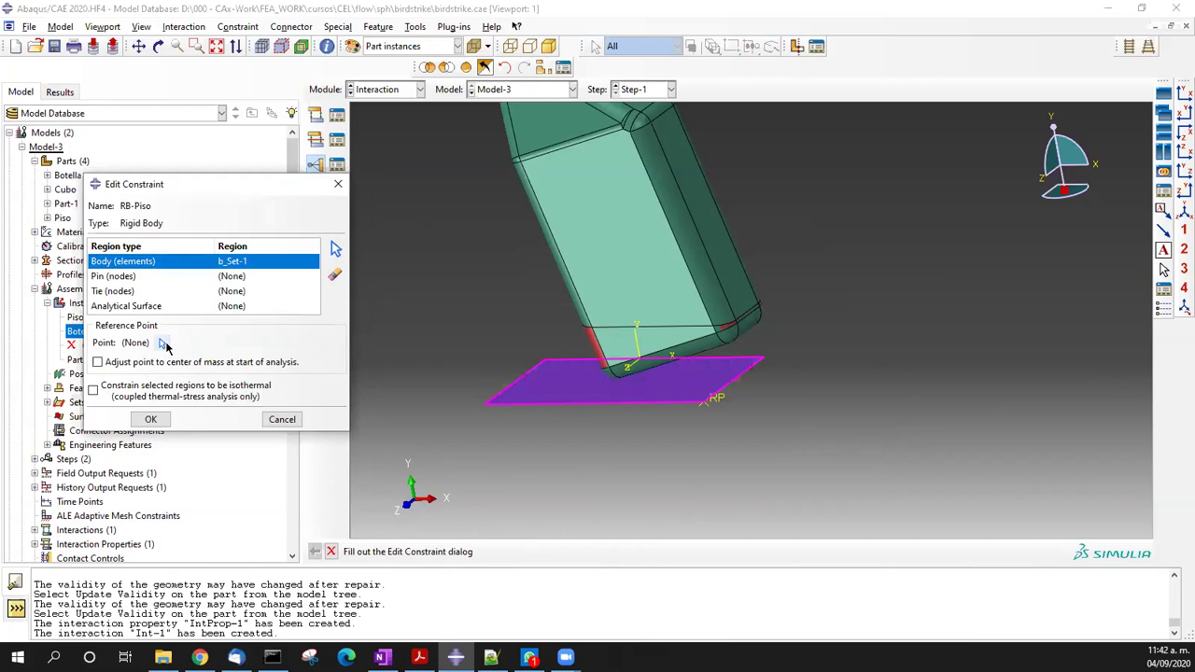
left_click(161, 343)
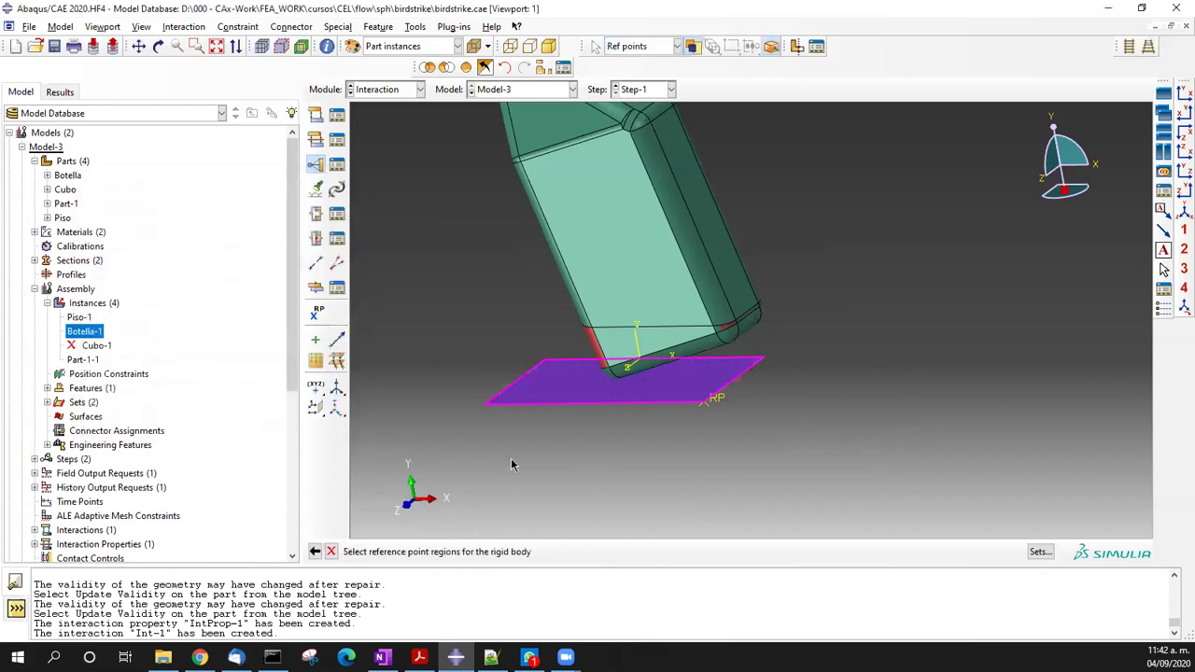
left_click(704, 403)
left_click(152, 419)
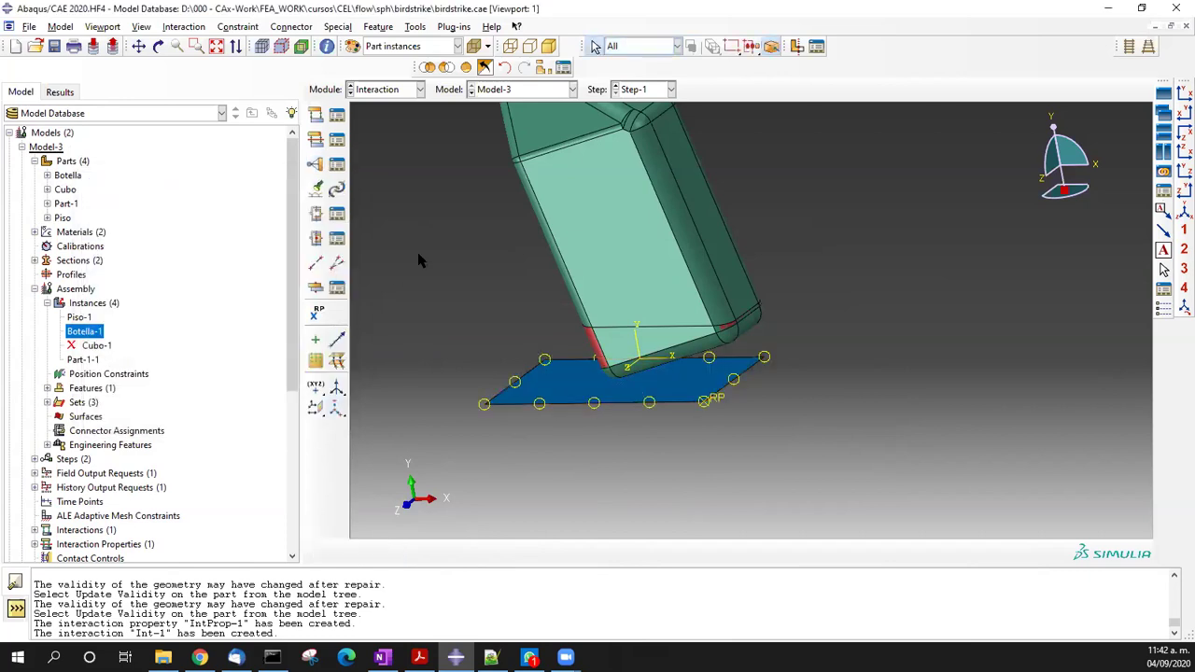
- Switch to the Load module and create a Symmetry/Antisymmetry/Encastre boundary condition named BC-FIX in the Initial step
left_click(392, 90)
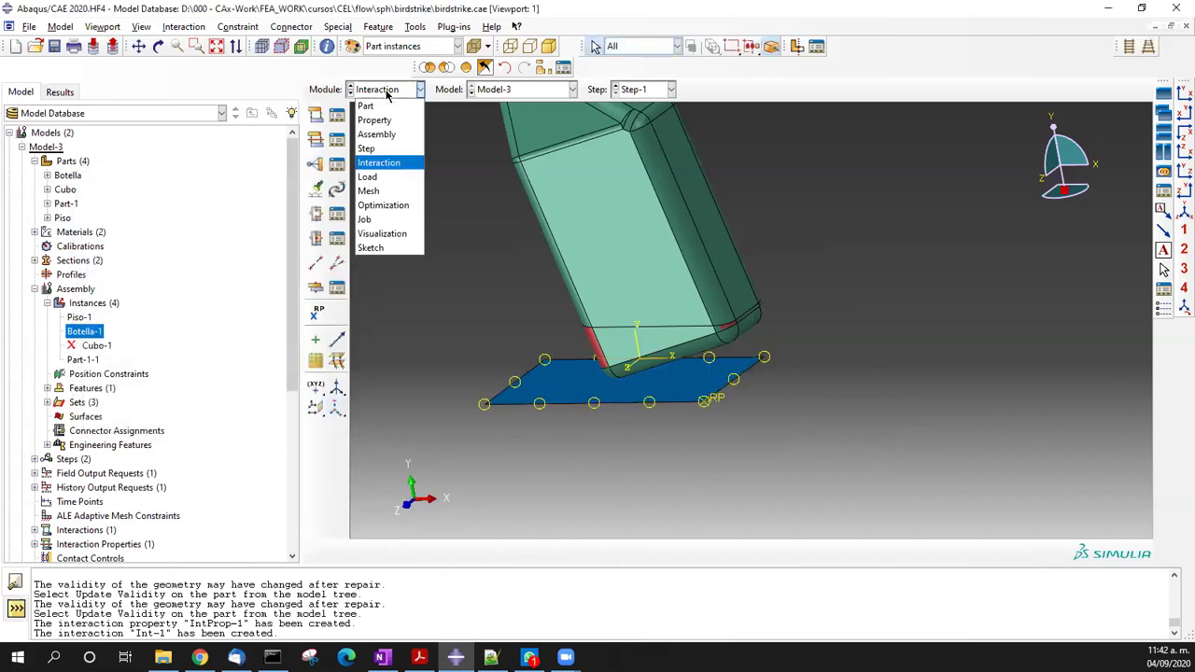
left_click(403, 178)
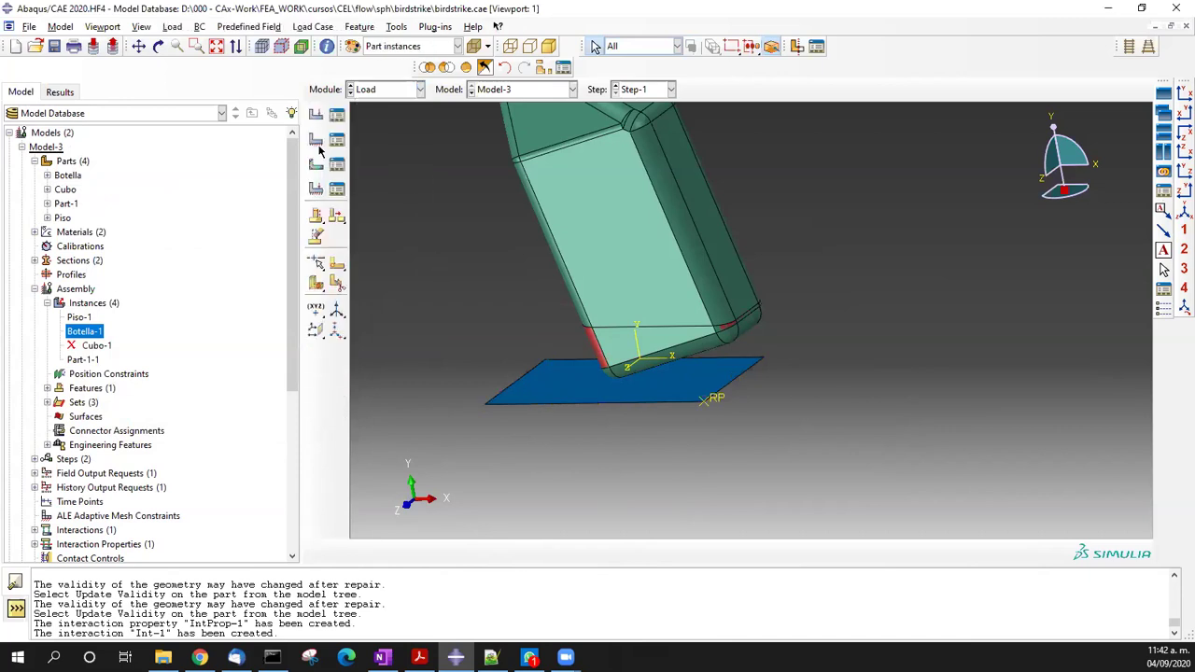
left_click(316, 138)
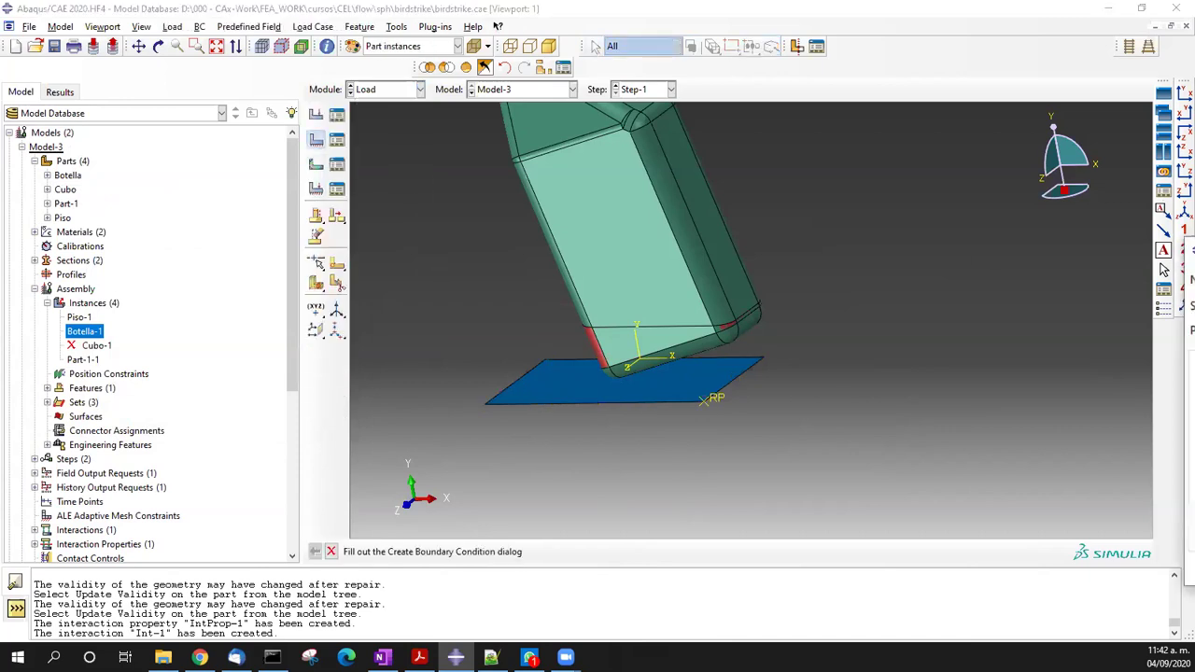
left_click(174, 245)
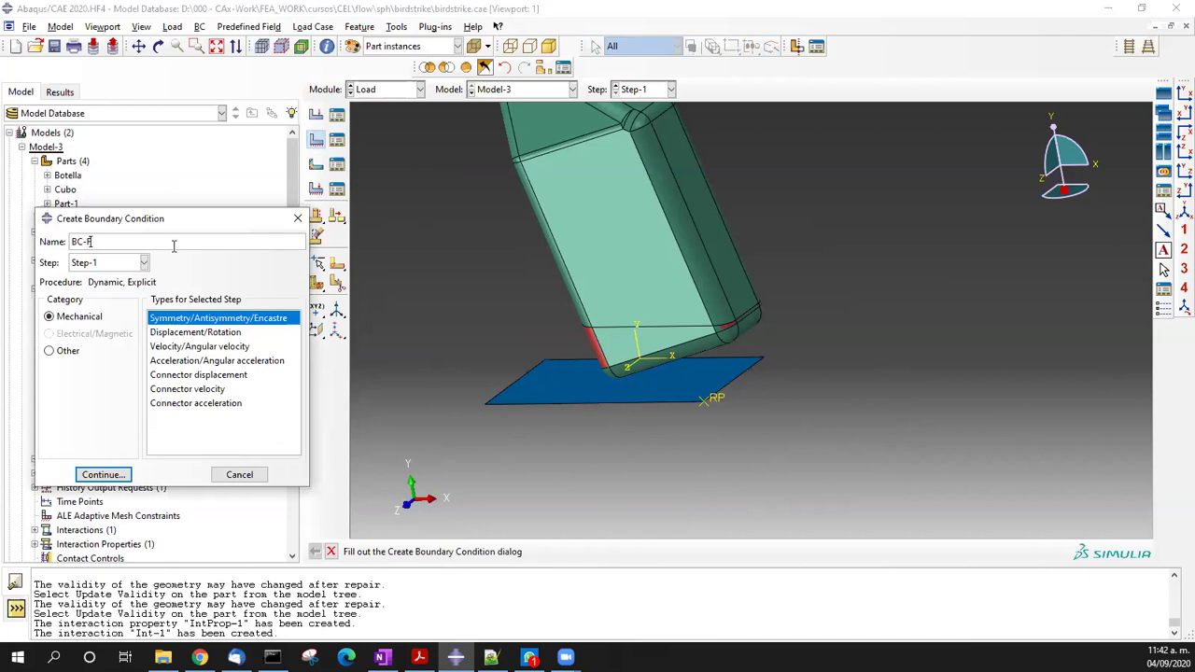
left_click(143, 262)
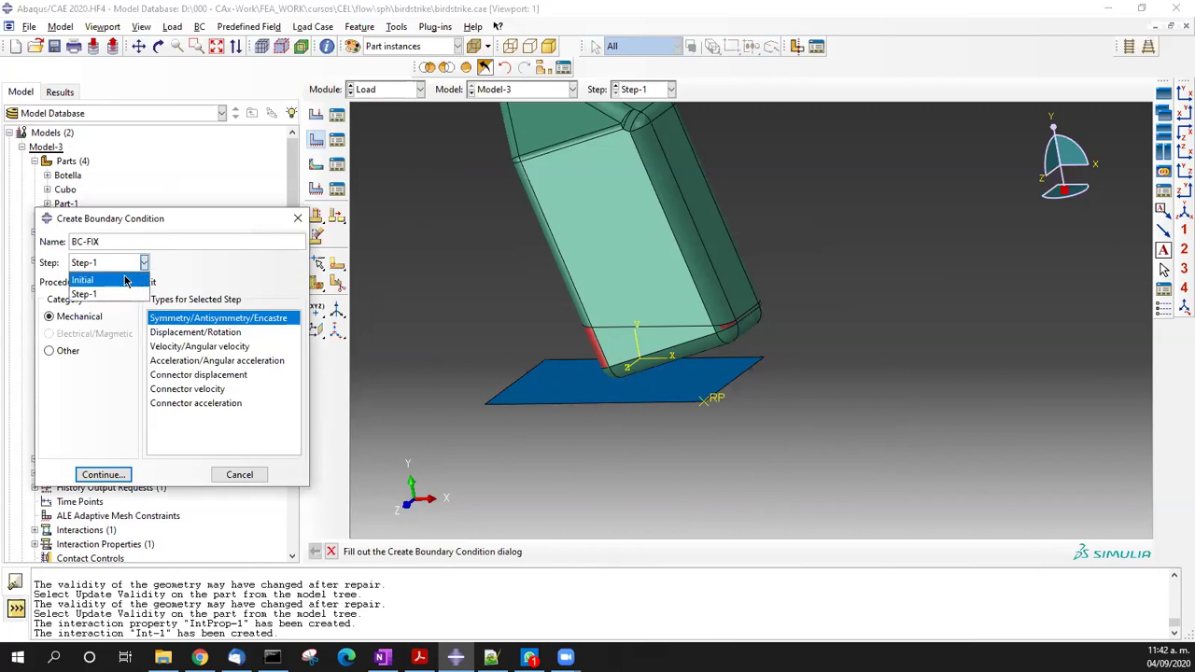
left_click(93, 278)
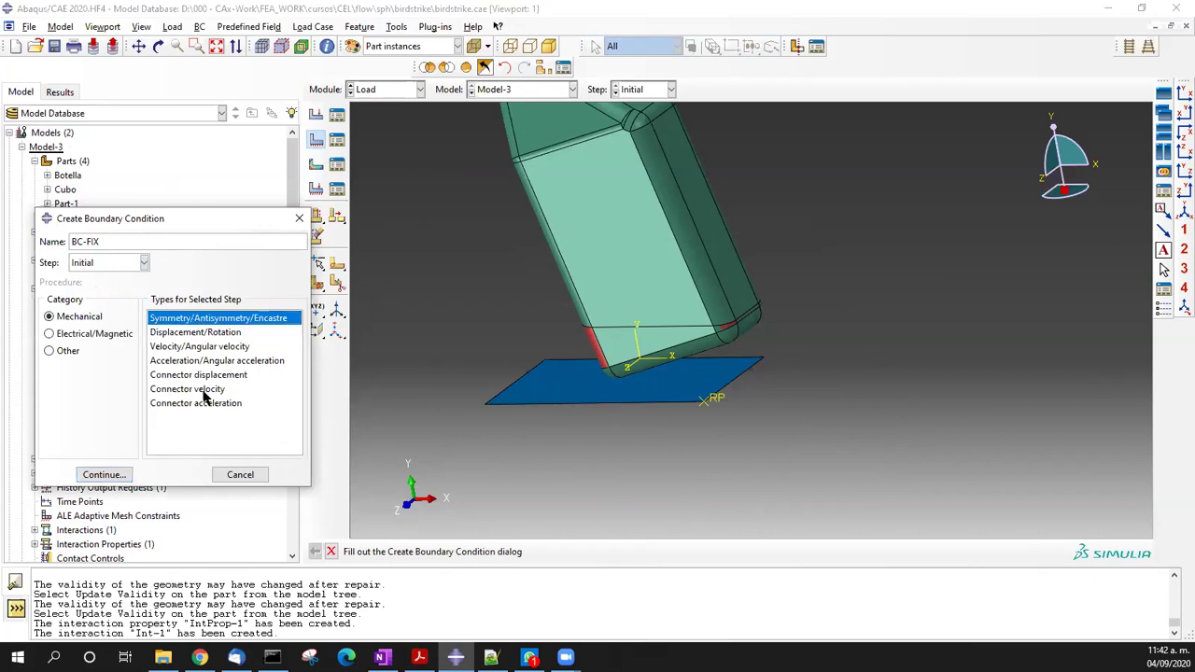
left_click(122, 476)
- Apply the BC-FIX boundary condition to the floor's reference point as ENCASTRE
left_click(705, 400)
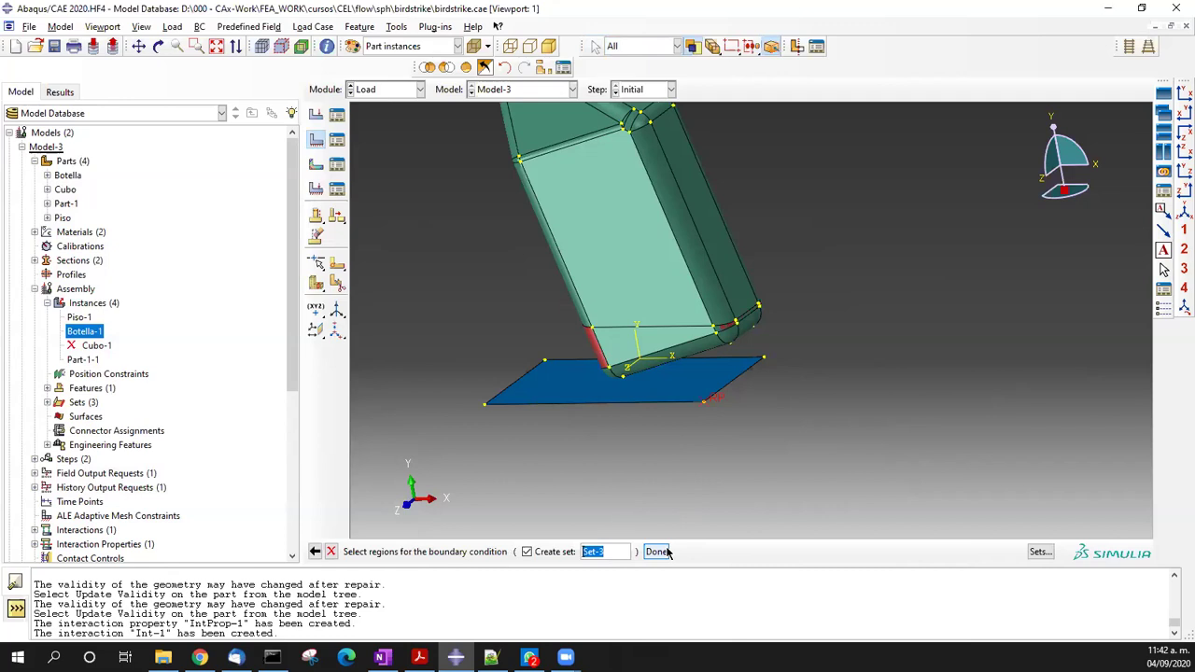
left_click(657, 552)
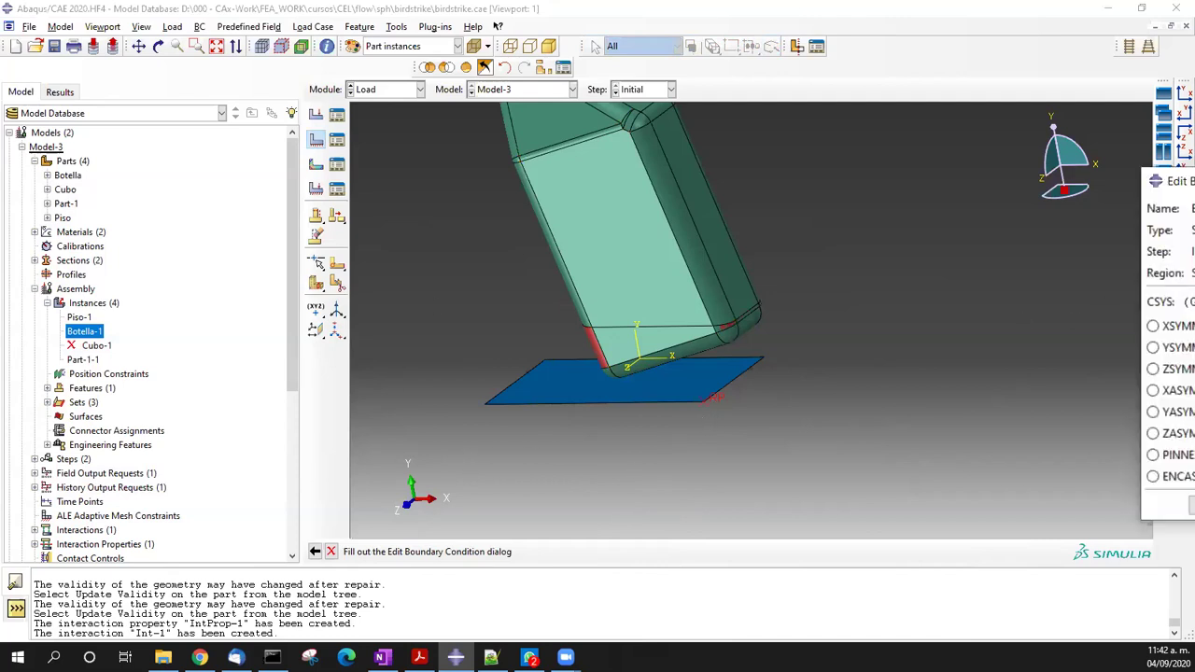
left_click(292, 397)
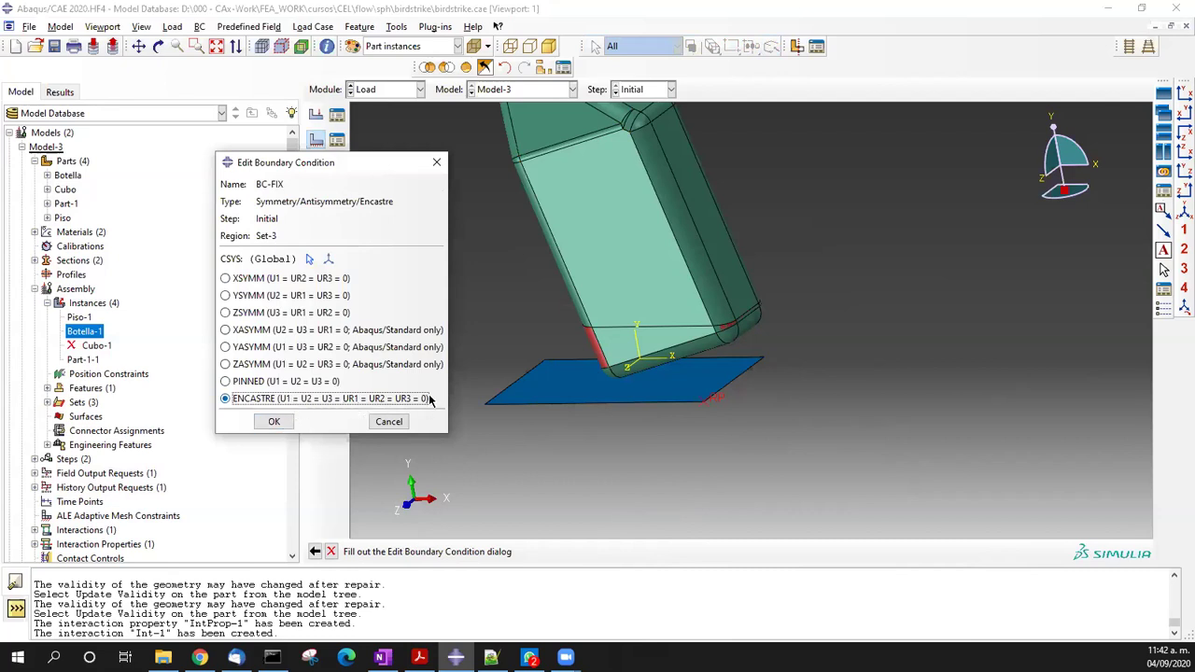
left_click(282, 421)
- Create a mechanical Gravity load named Load-g in Step-1
scroll(468, 439, "down", 2)
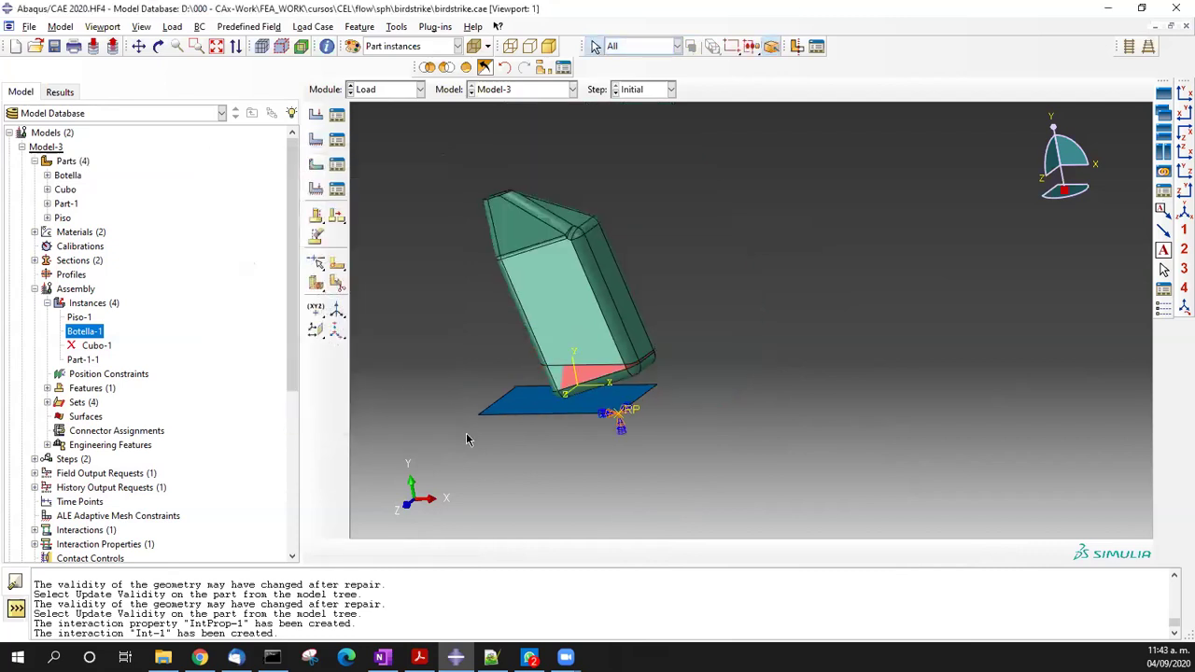
scroll(730, 348, "up", 2)
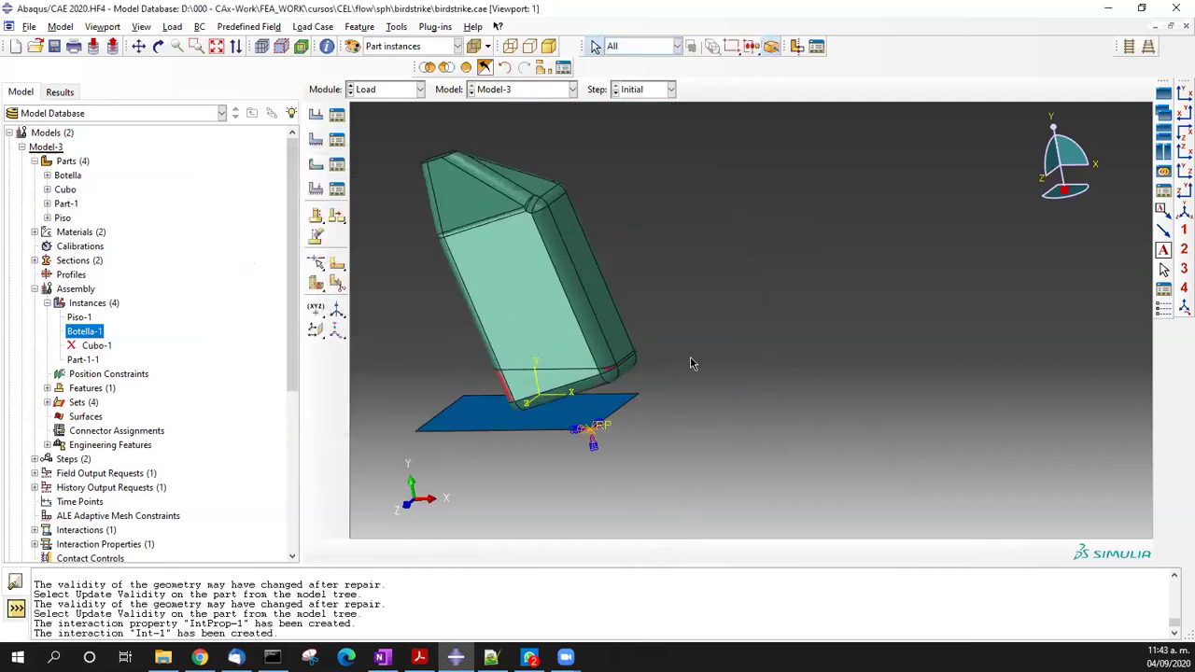
middle_click_drag(548, 371, 636, 354, "ctrl+alt")
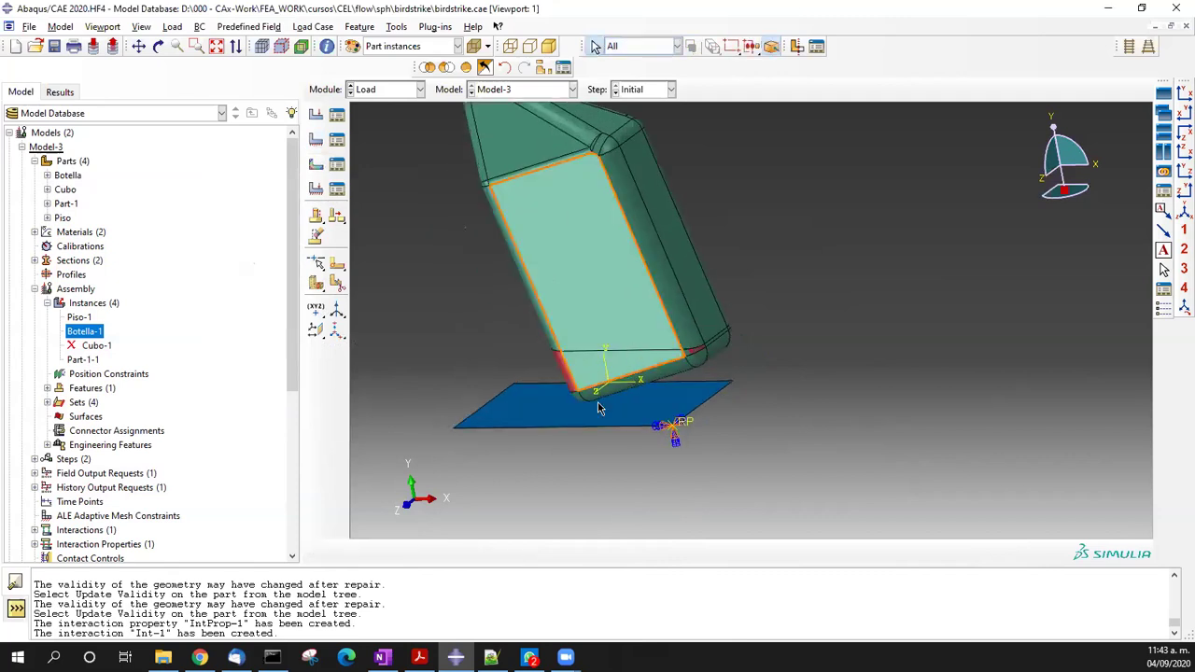
scroll(607, 382, "down", 2)
left_click_drag(751, 370, 728, 350, "ctrl+alt")
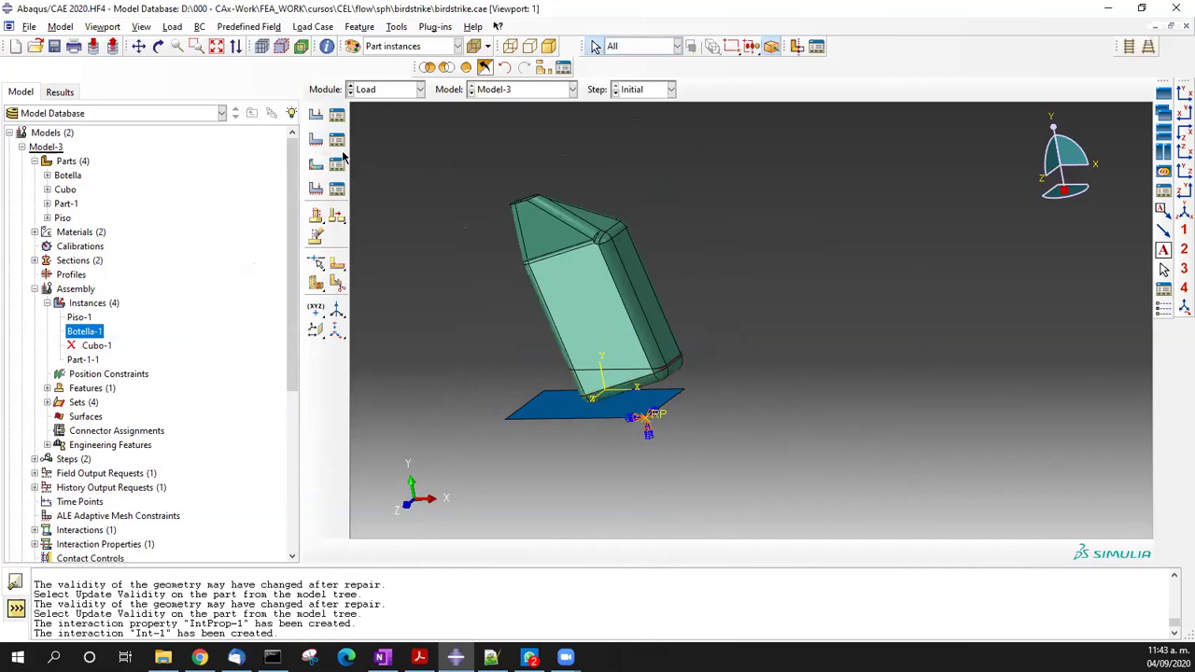
left_click(316, 114)
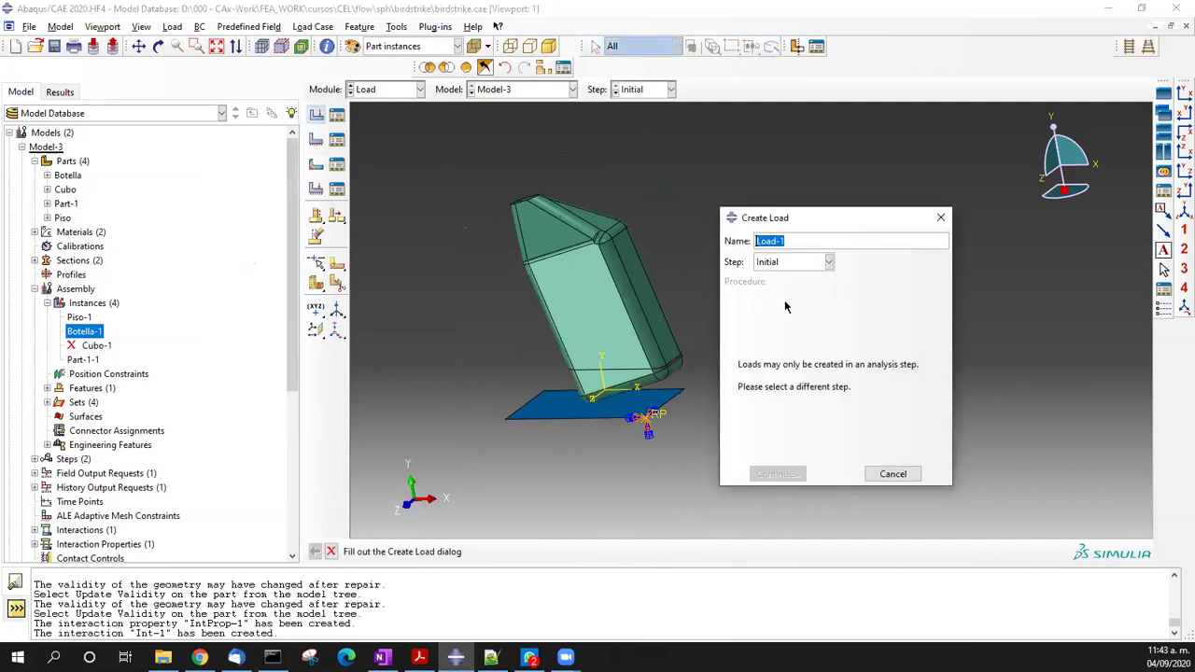
left_click(804, 264)
left_click(819, 296)
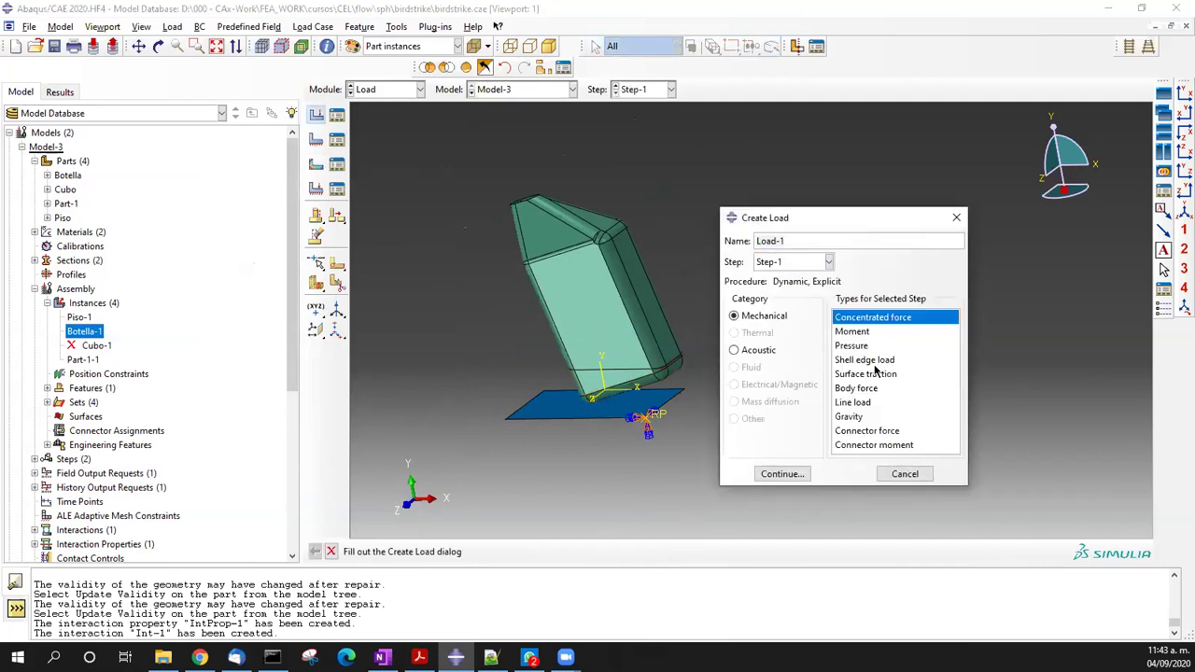
left_click(875, 417)
left_click(799, 245)
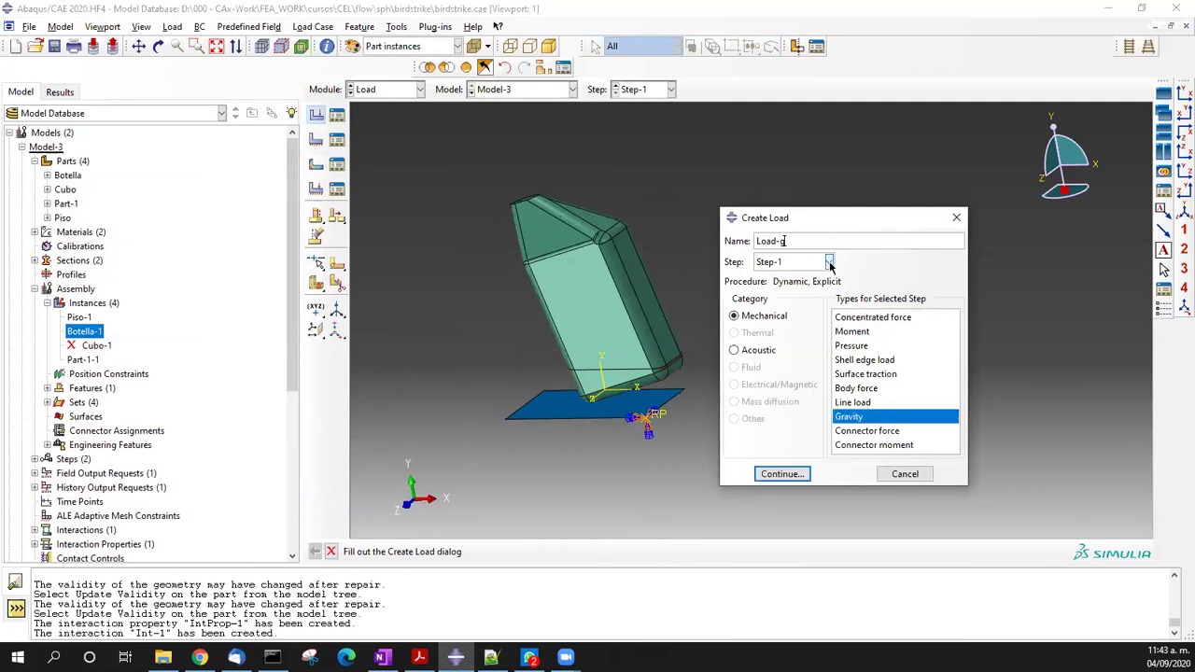
left_click(789, 474)
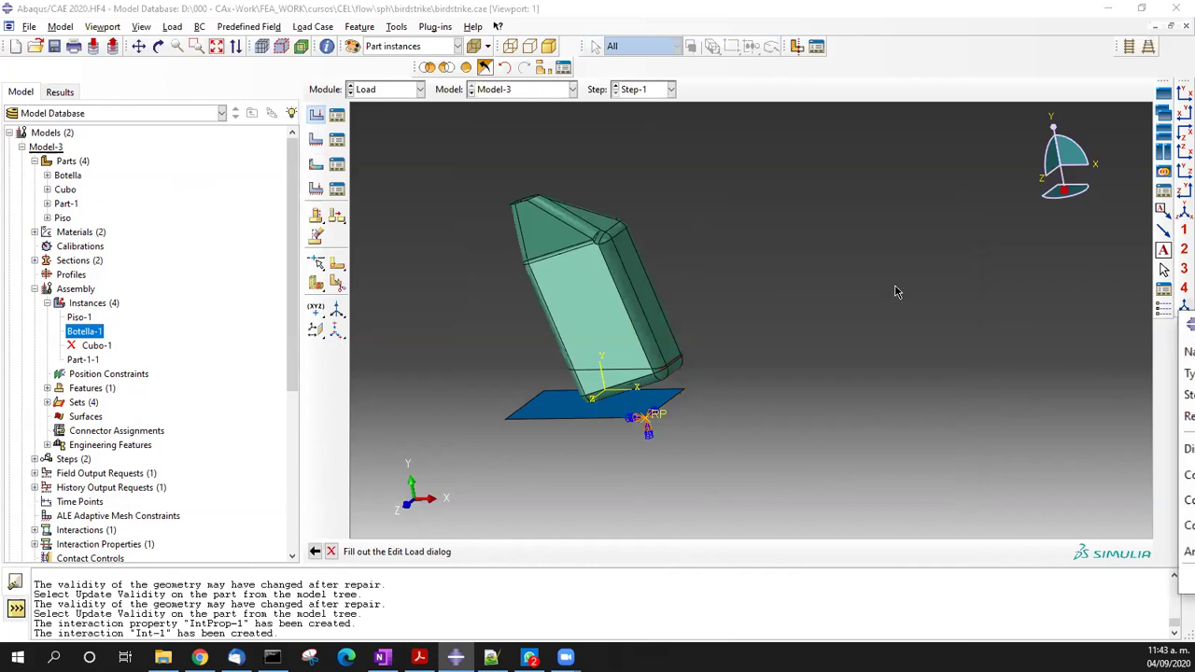
- Set Component 2 of the gravity load to -9810 for the whole model, with uniform distribution
left_click(1167, 96)
left_click_drag(764, 327, 389, 239)
left_click(413, 375)
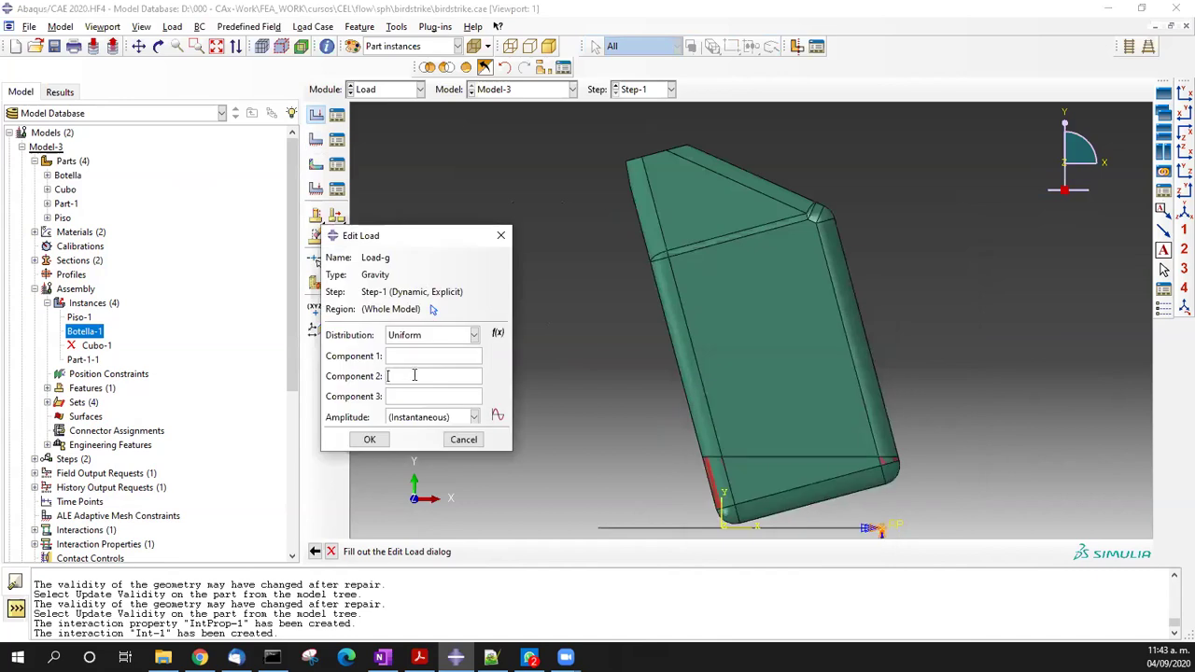
type("-9810")
left_click(364, 440)
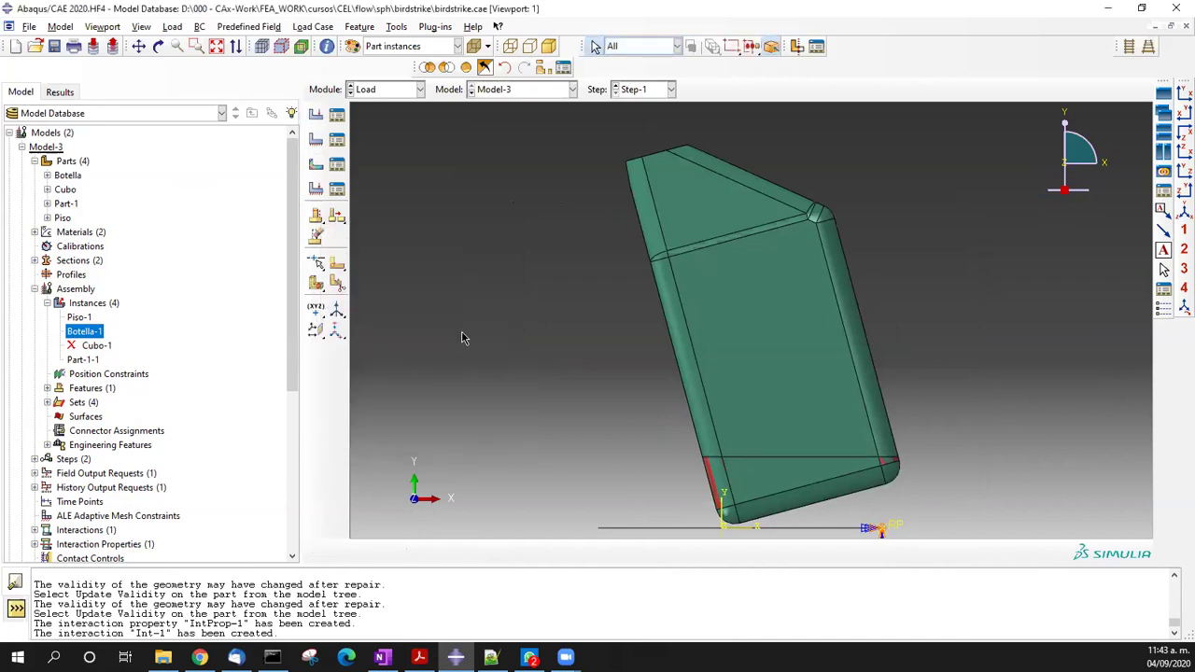
- Create a mechanical Velocity predefined field in the Initial step
scroll(461, 338, "down", 1)
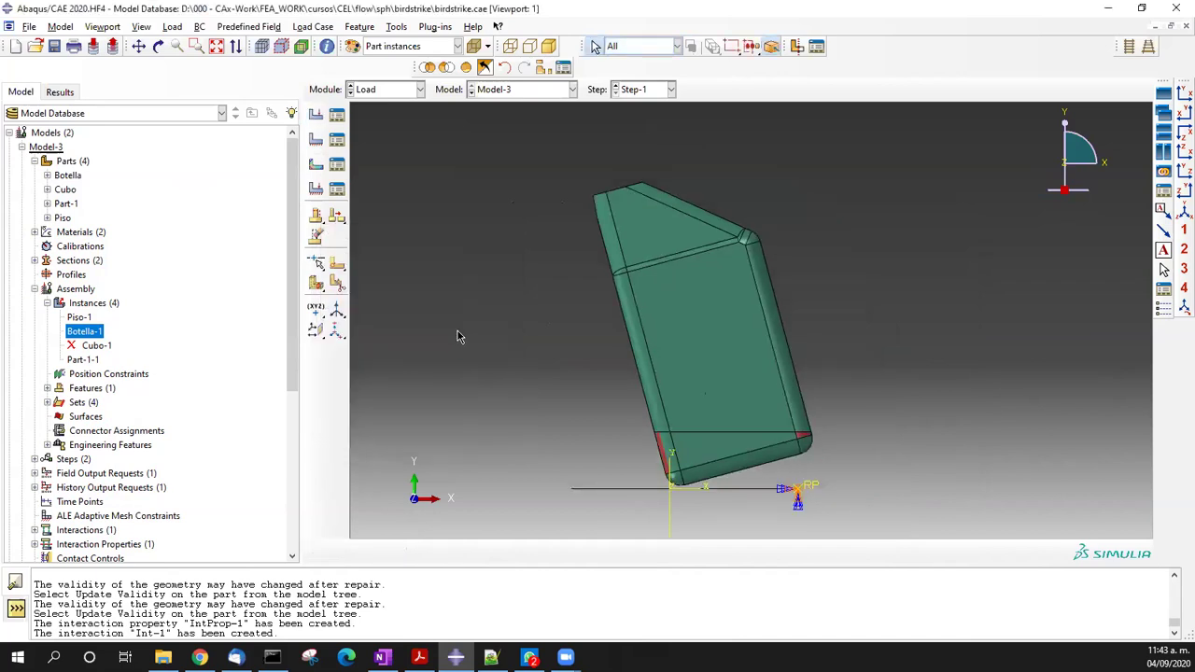
left_click(315, 164)
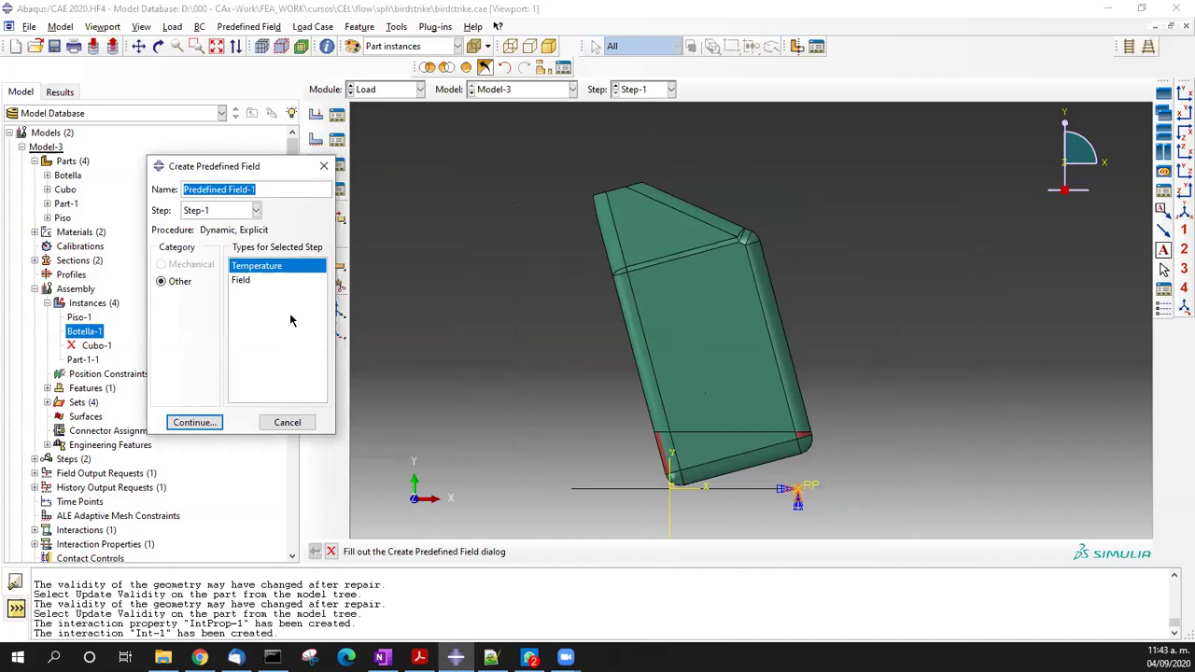
left_click(224, 211)
left_click(224, 211)
left_click(224, 211)
left_click(224, 227)
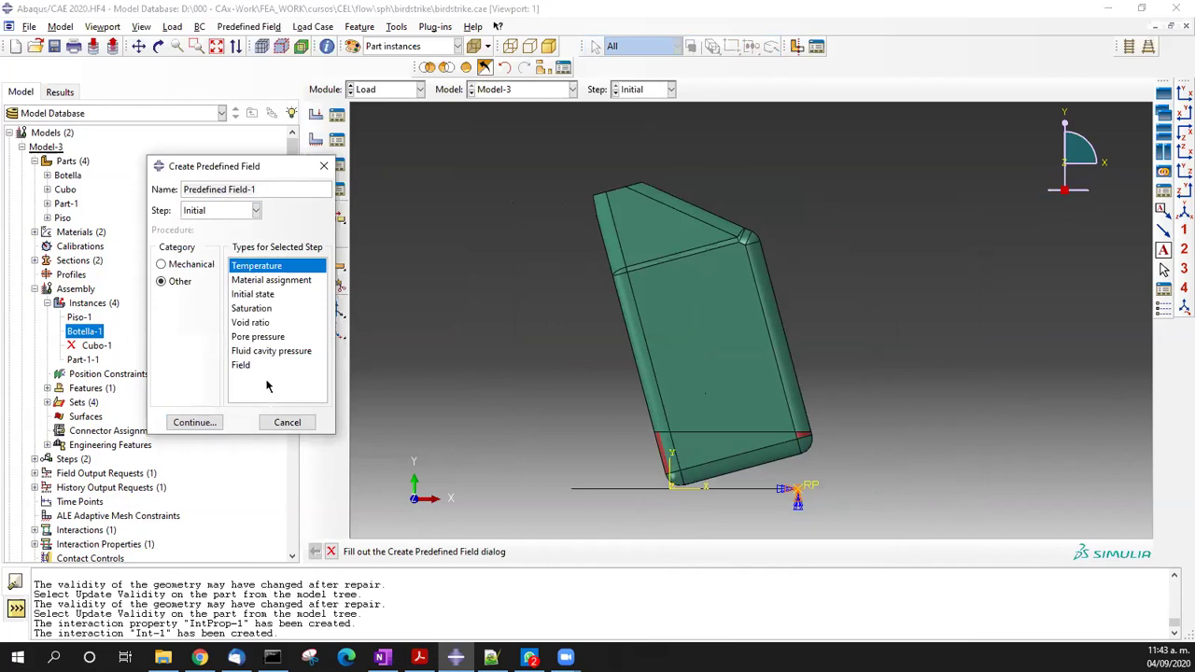
left_click(191, 266)
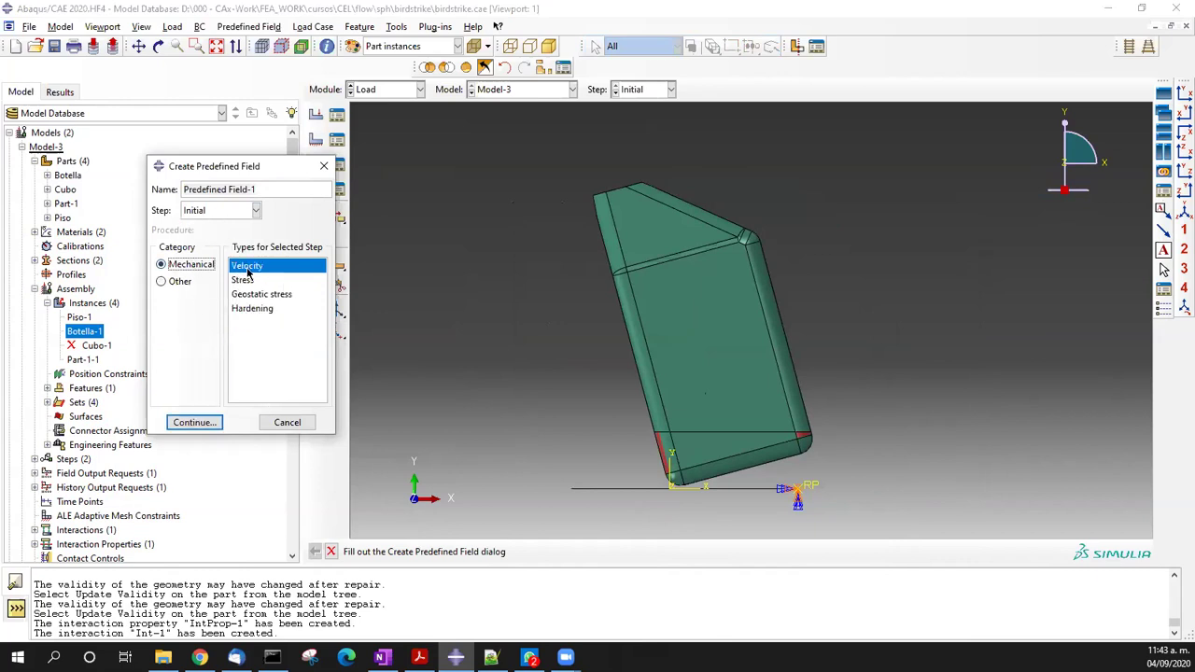
left_click(191, 422)
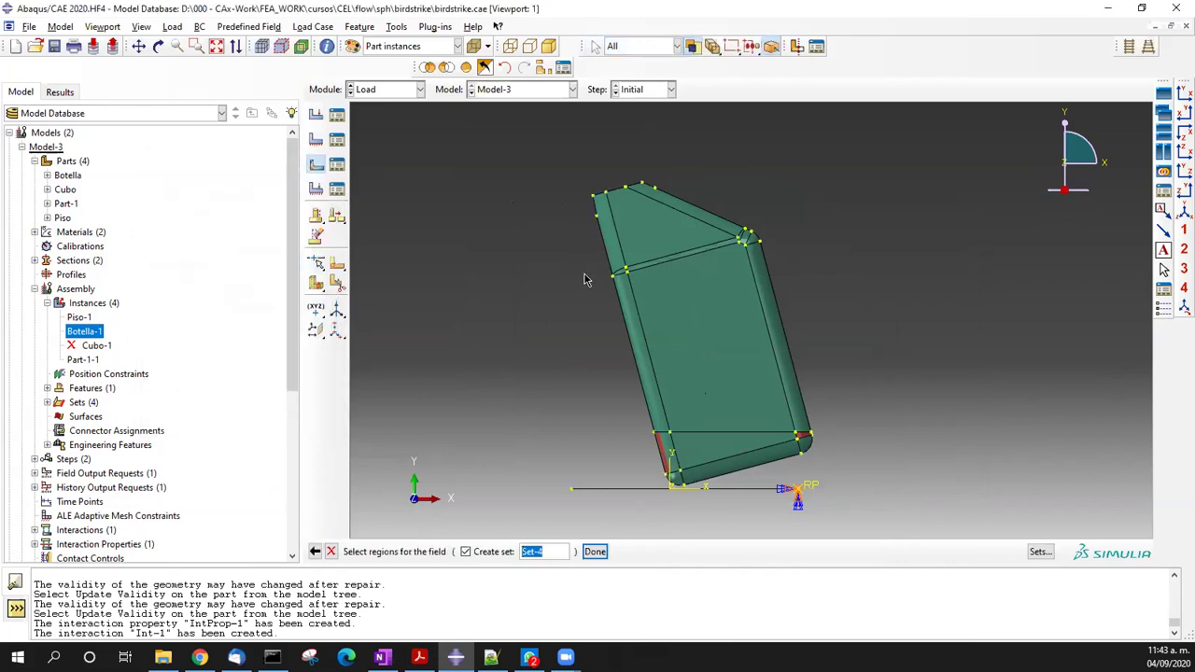
- Apply the velocity field to the entire bottle with a translational V2 of -100
left_click_drag(562, 156, 871, 479)
left_click(595, 550)
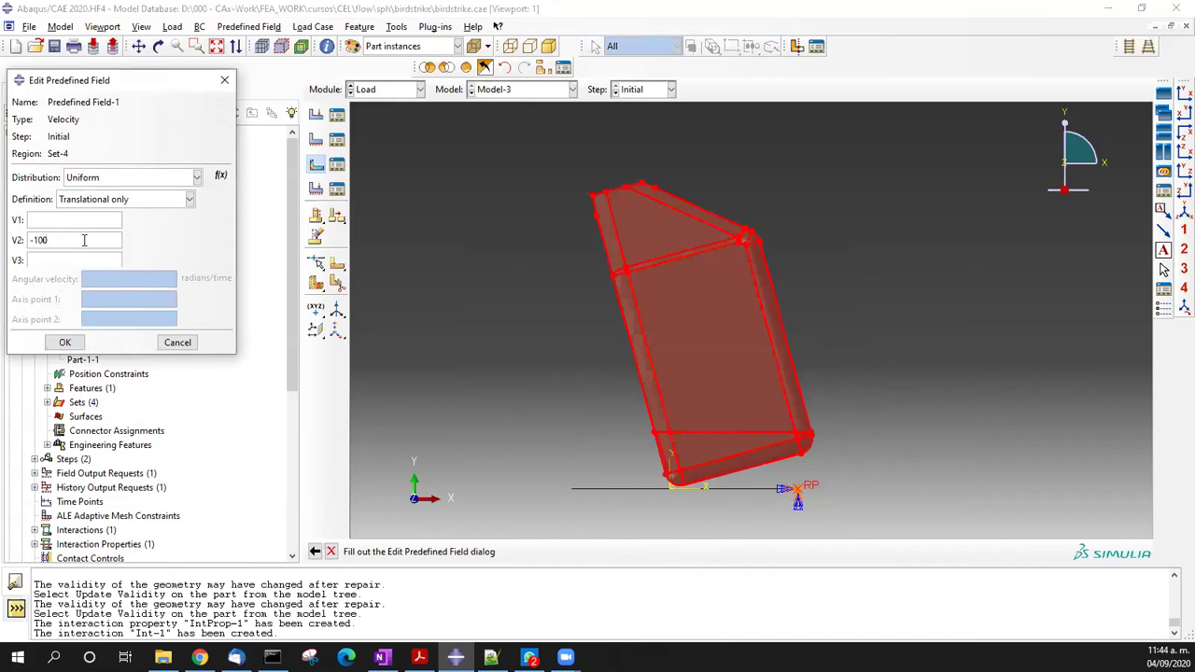
left_click(69, 342)
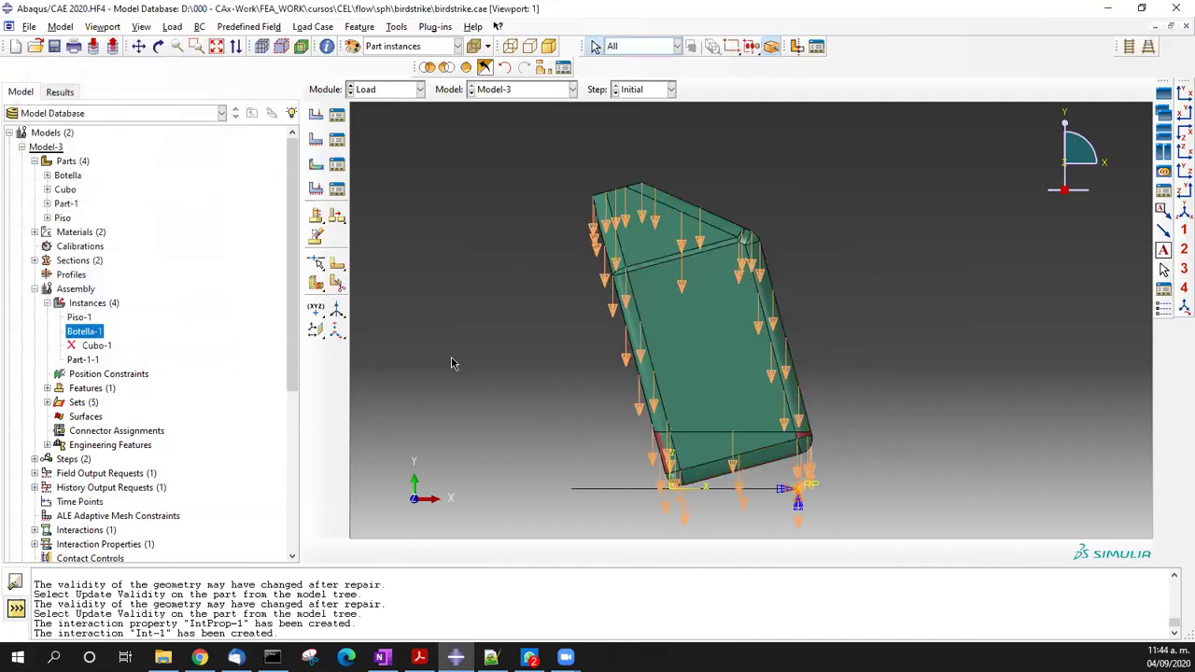
scroll(721, 323, "down", 3)
scroll(744, 358, "up", 3)
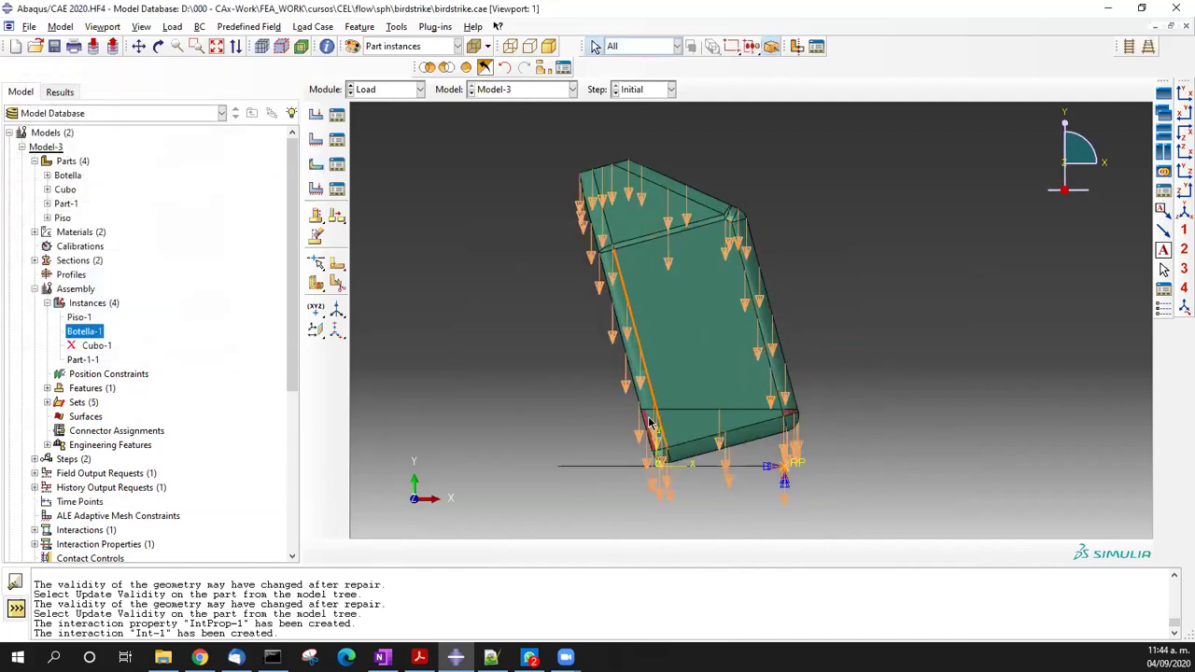
left_click_drag(708, 384, 679, 430, "ctrl+alt")
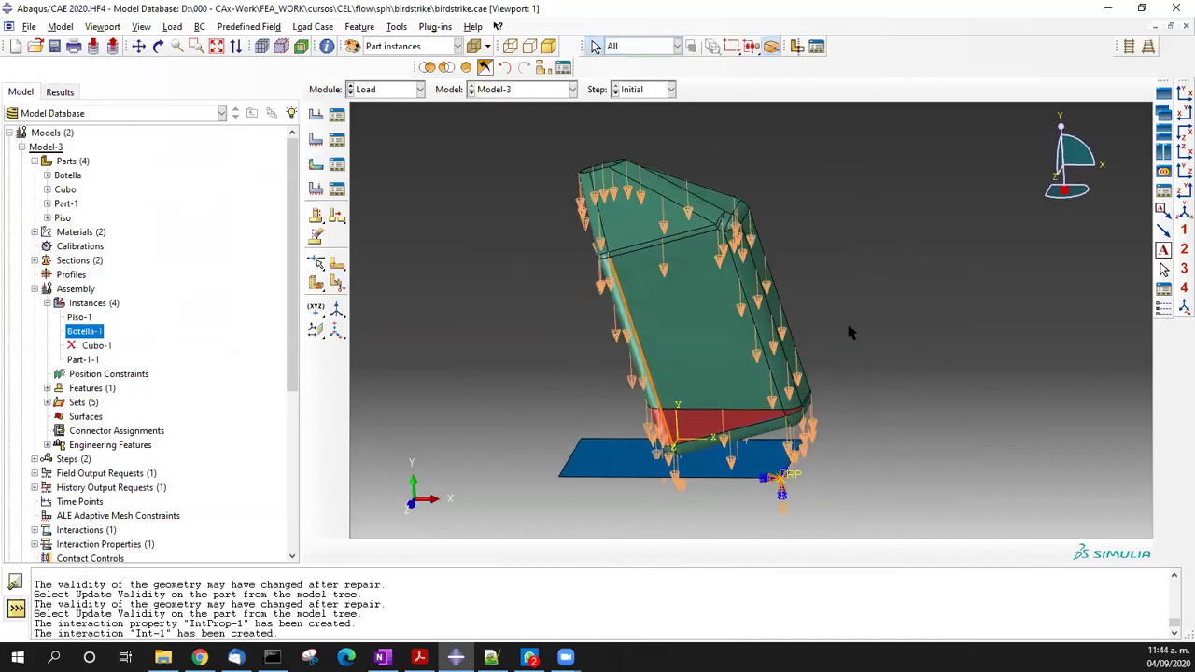
left_click_drag(788, 376, 678, 396, "ctrl+alt")
- Edit Step-1 in the Step module, setting its time period to 0.05 and its description to Drop Test
left_click(375, 90)
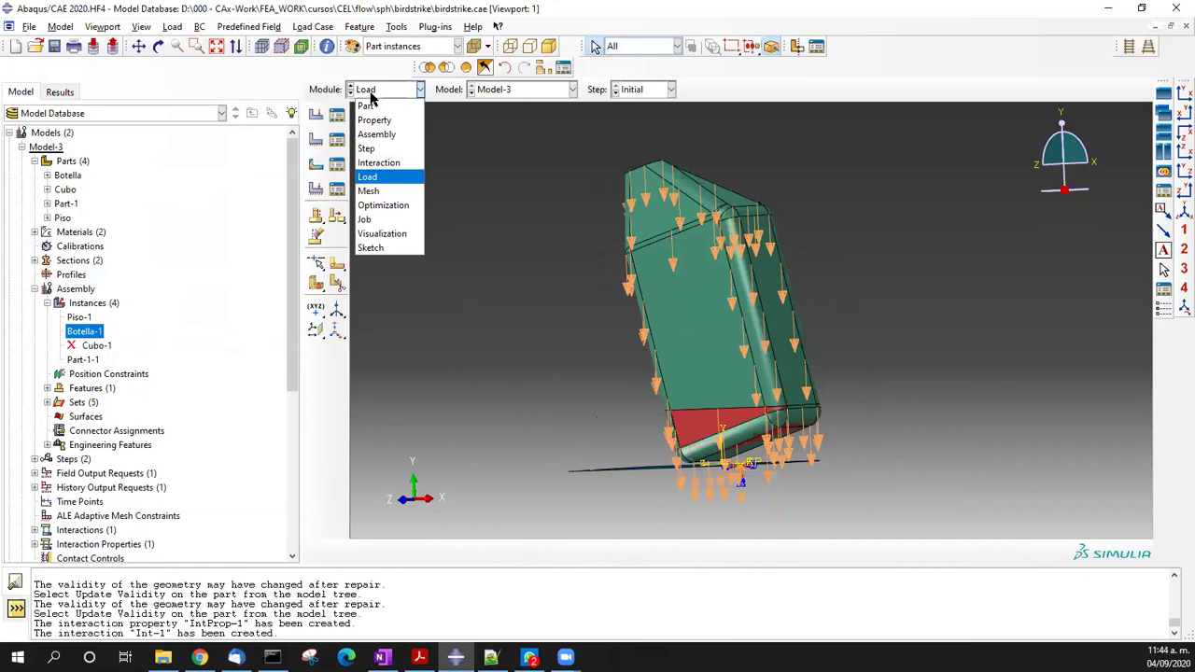
left_click(388, 149)
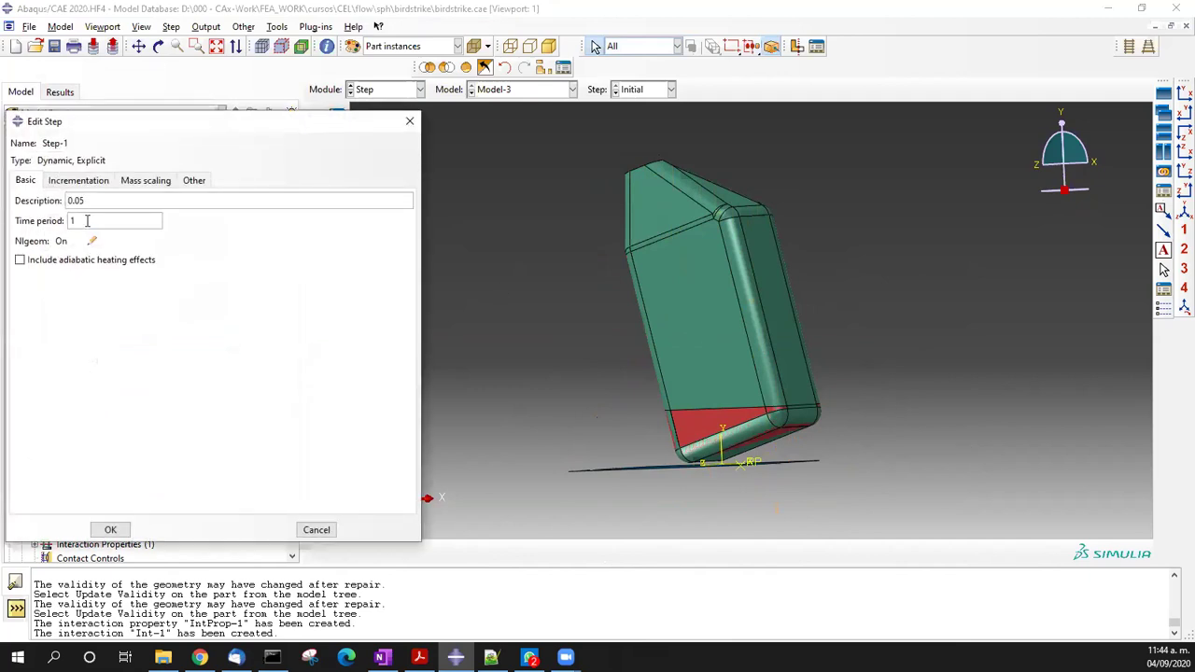
triple_click(59, 204)
key("ctrl+x")
key("Tab")
key("ctrl+v")
left_click(99, 204)
type("Drop Te")
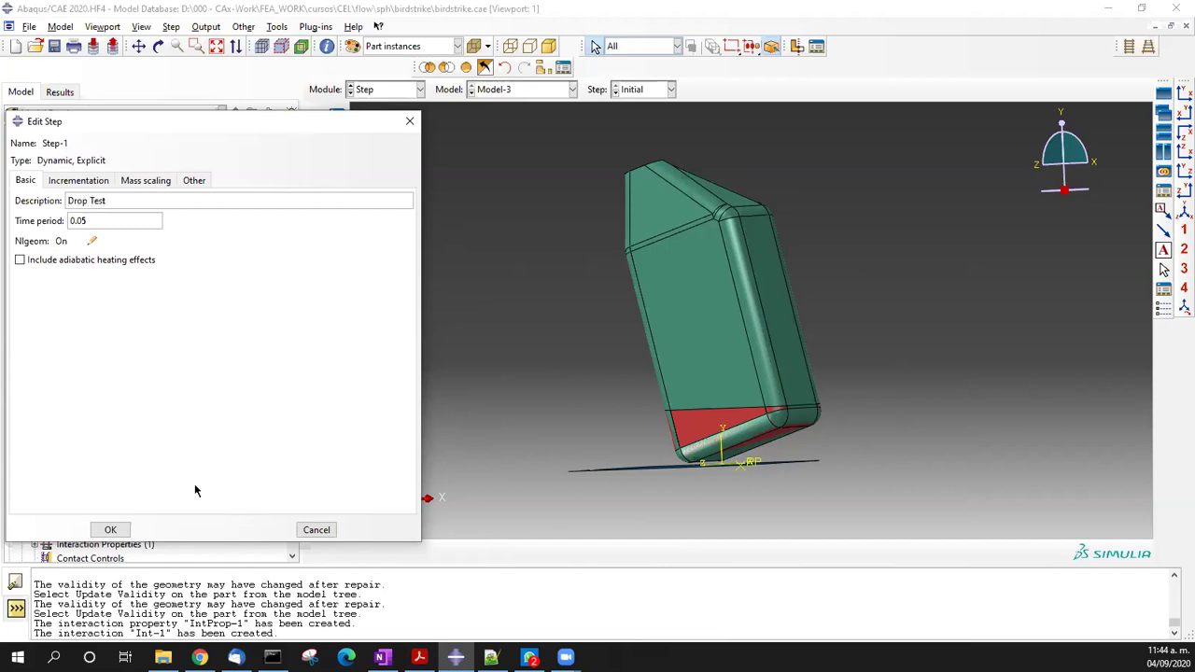
left_click(110, 529)
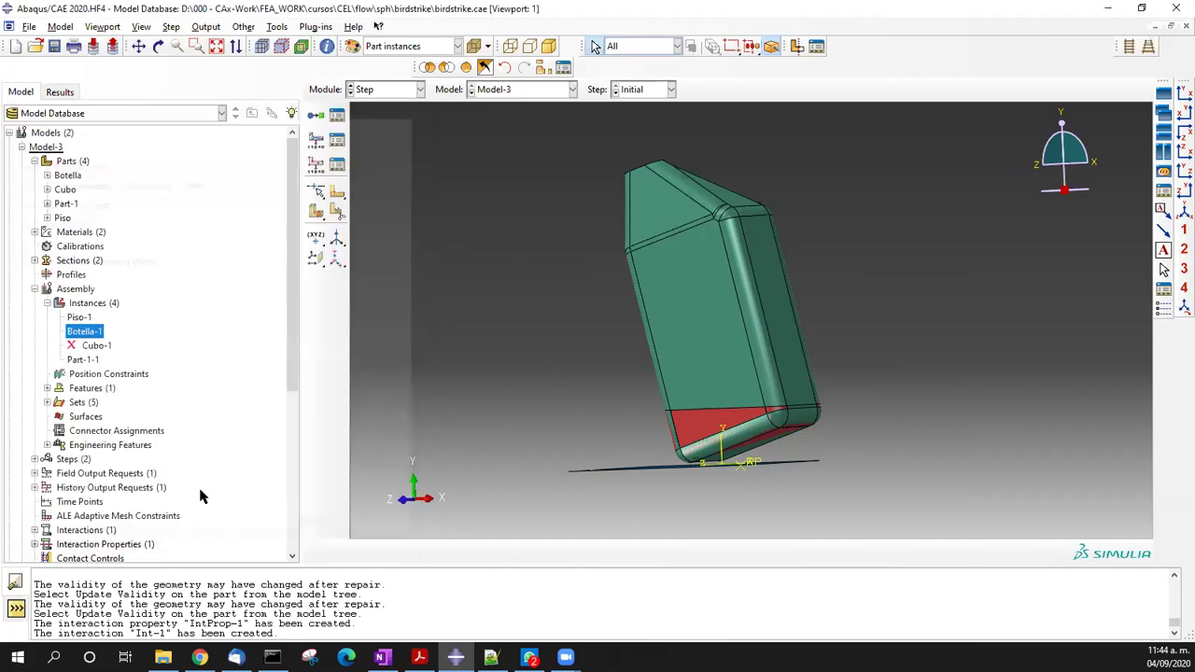
- Switch to meshing Part-1 and set its mesh controls to the Tet element shape with the free technique
left_click(366, 88)
left_click(391, 187)
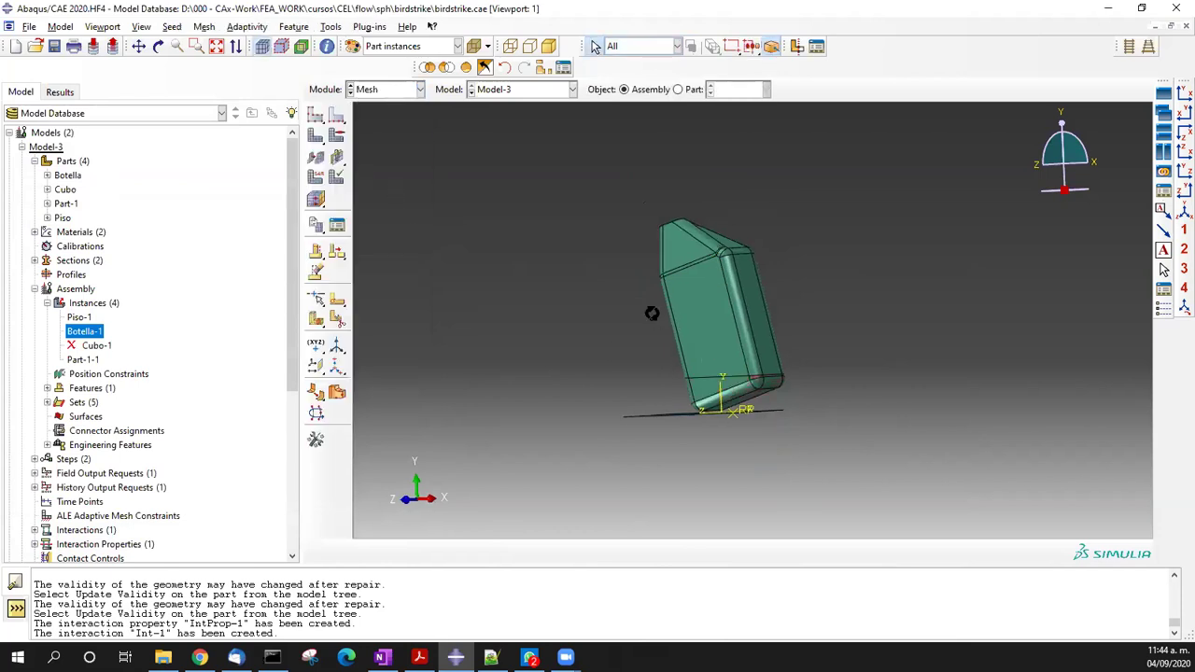
left_click_drag(697, 304, 667, 195, "ctrl+alt")
left_click(689, 88)
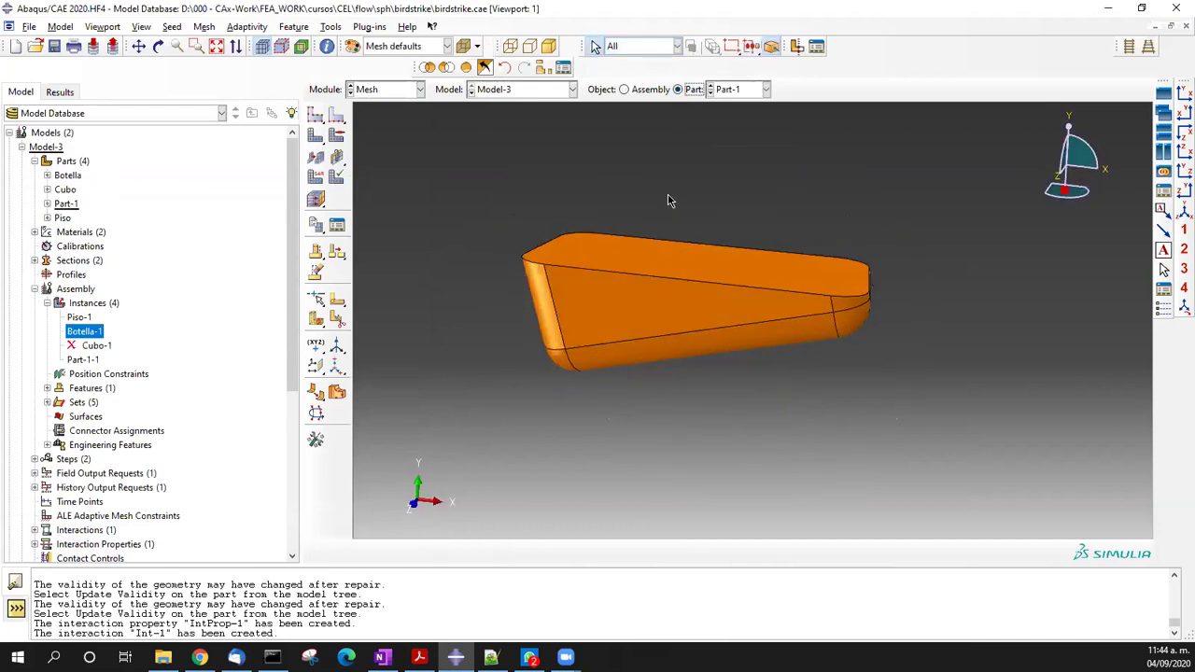
left_click(338, 137)
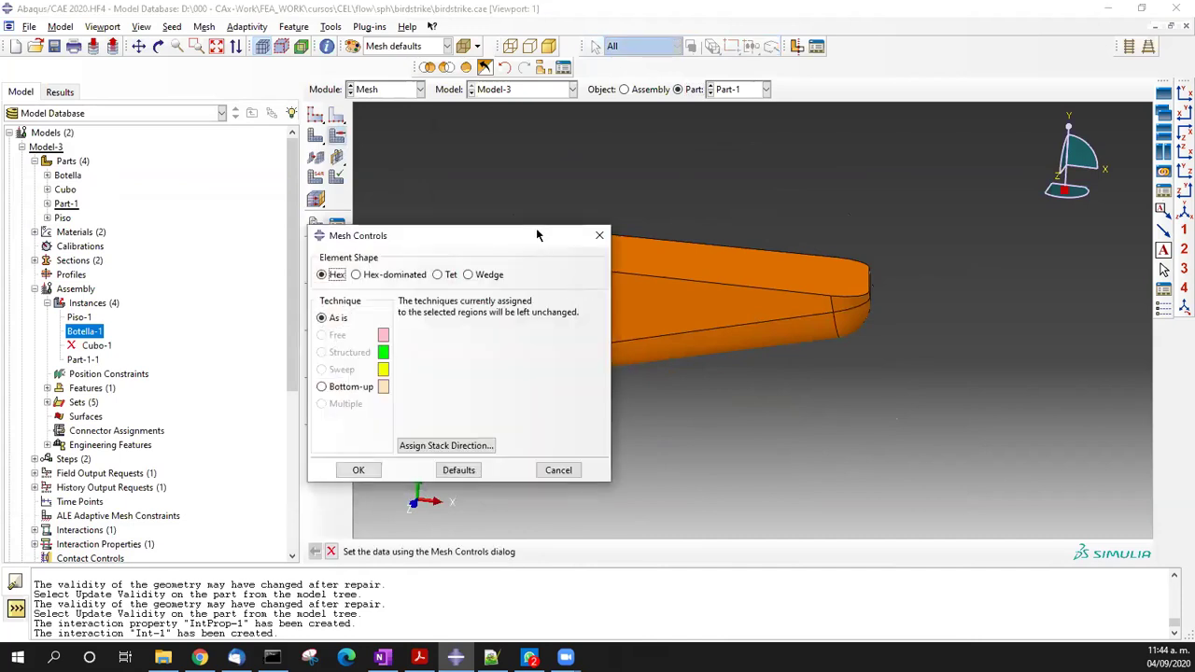
left_click_drag(535, 228, 377, 189)
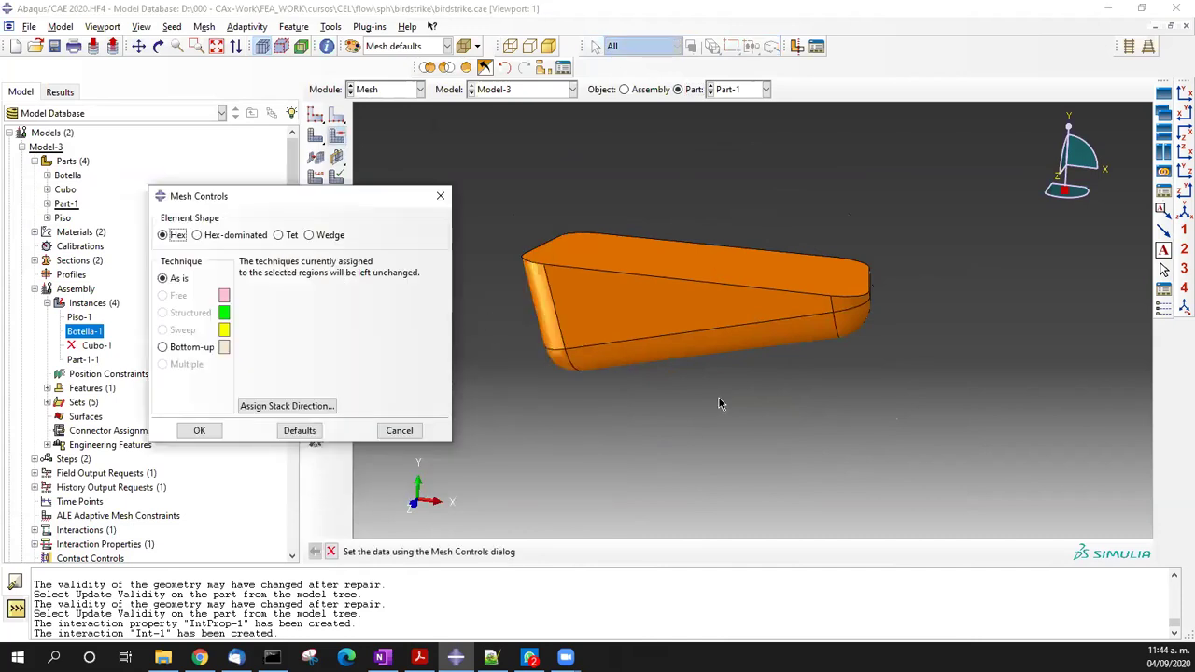
left_click(278, 235)
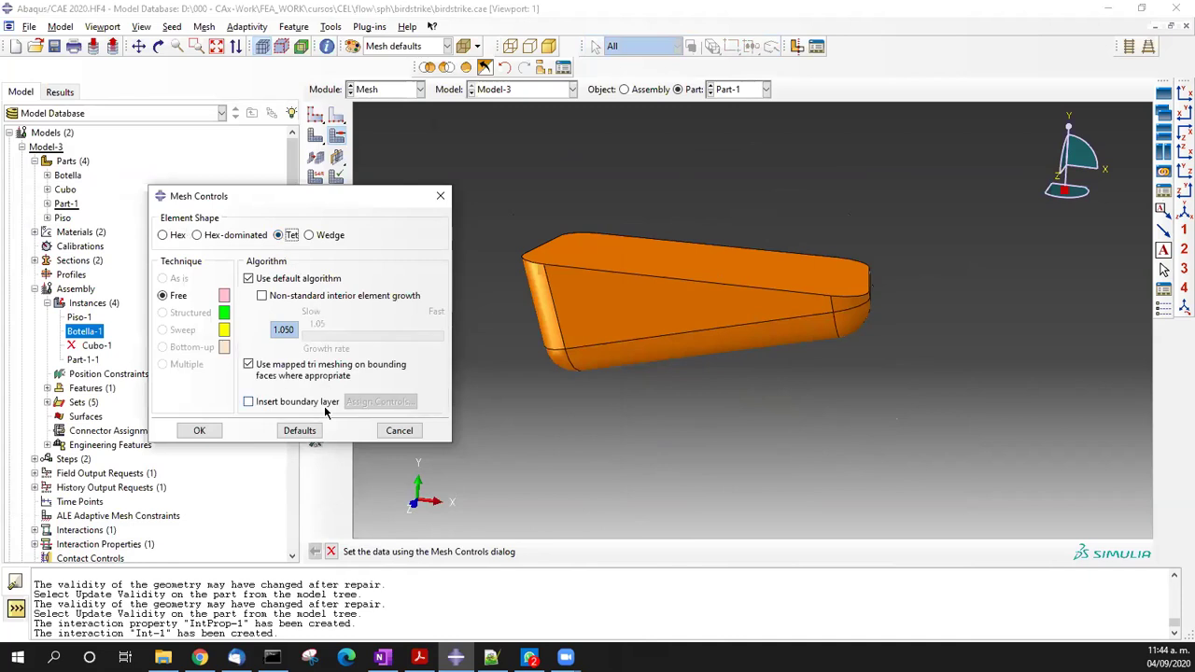
left_click(211, 432)
- Seed Part-1 with an approximate global size of 2.1 and generate its mesh
key("ctrl+alt")
left_click_drag(756, 327, 709, 306, "ctrl+alt")
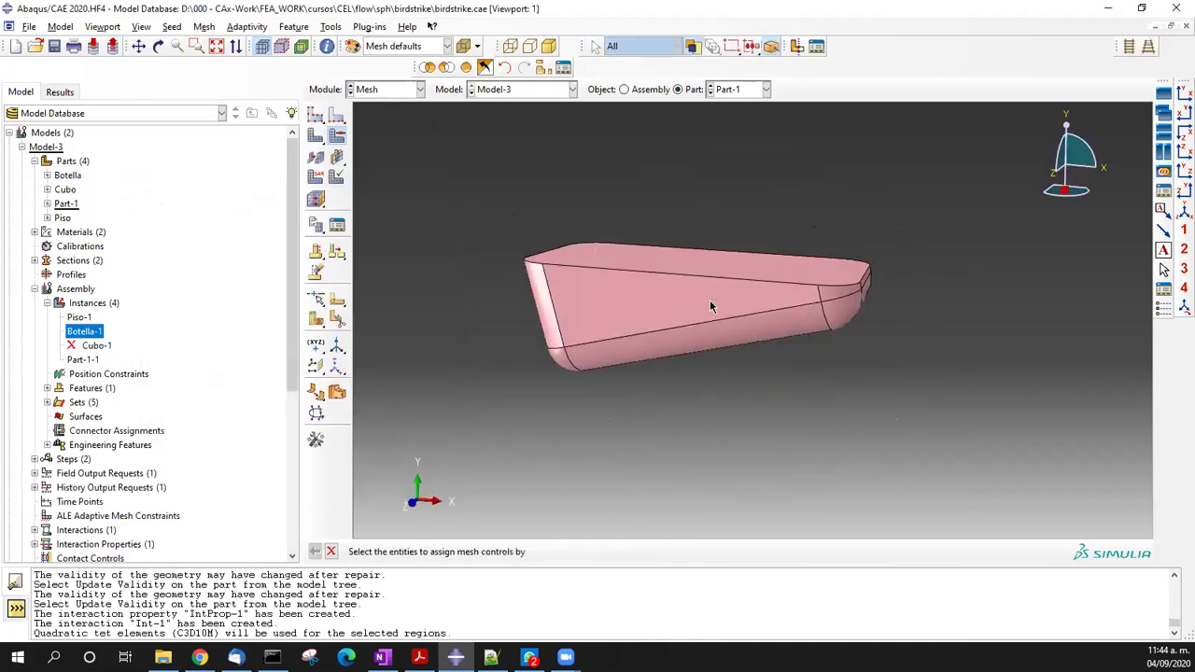
left_click(315, 115)
left_click(240, 405)
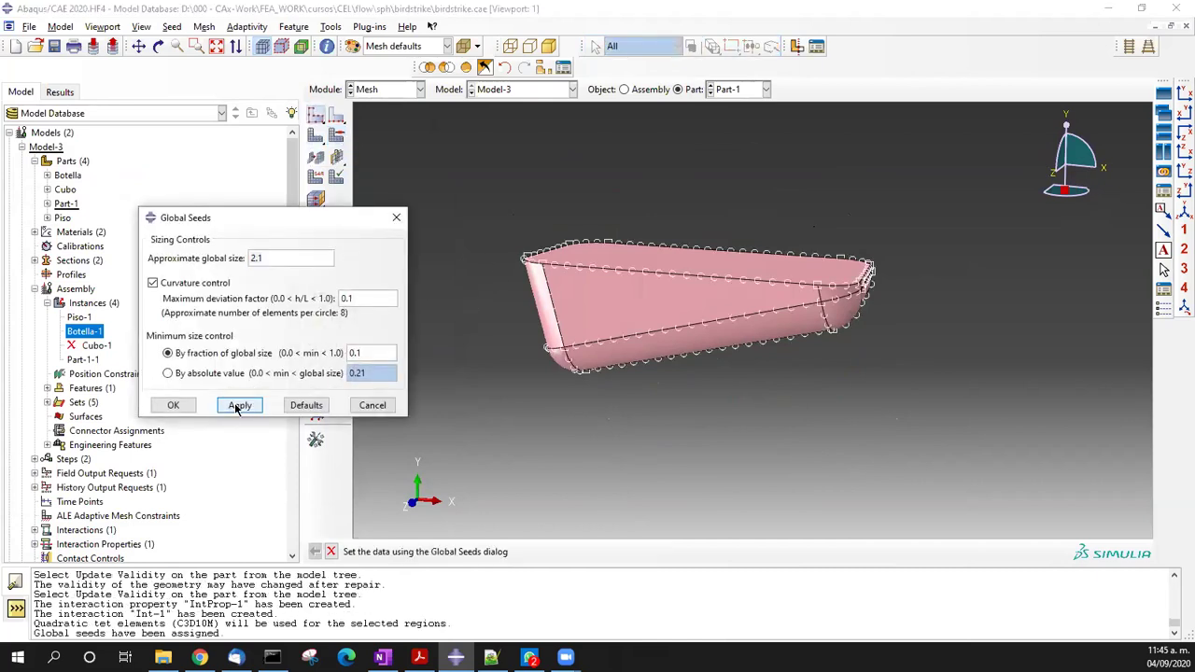
left_click_drag(769, 324, 738, 308, "ctrl+alt")
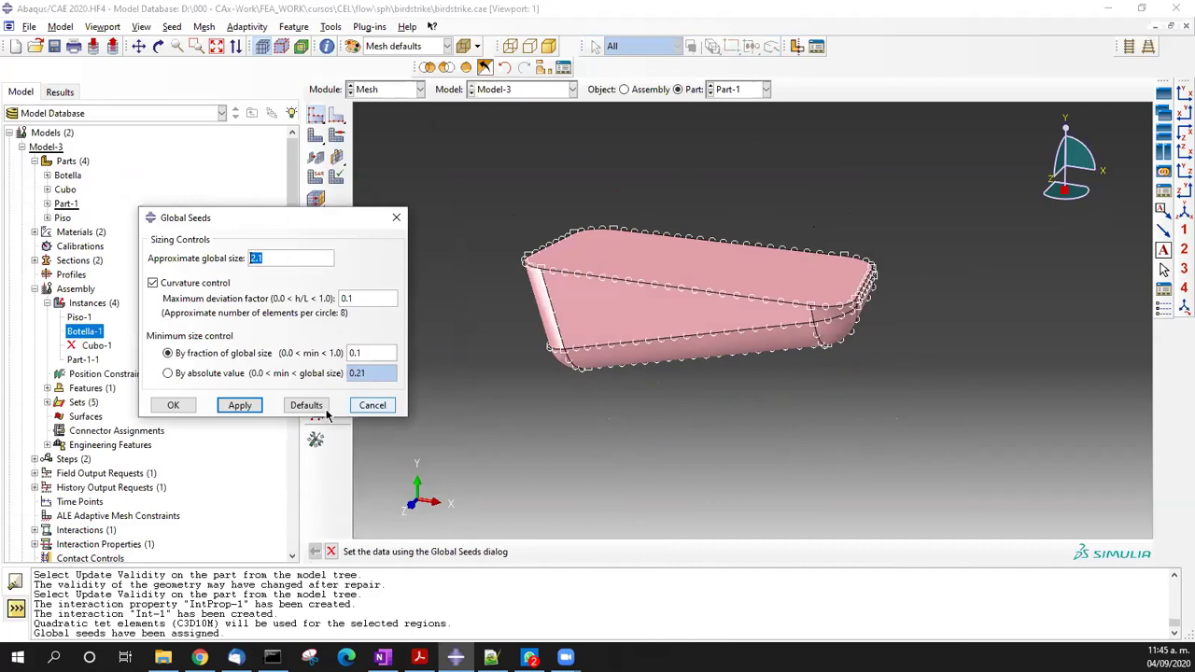
left_click(173, 405)
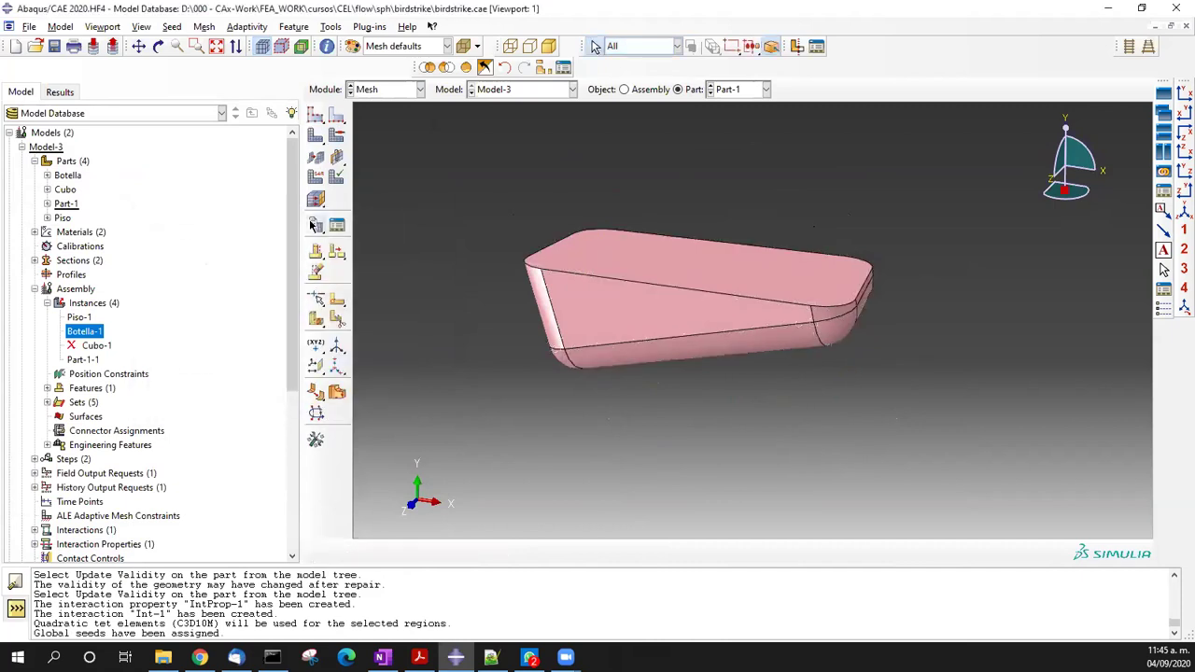
left_click(339, 160)
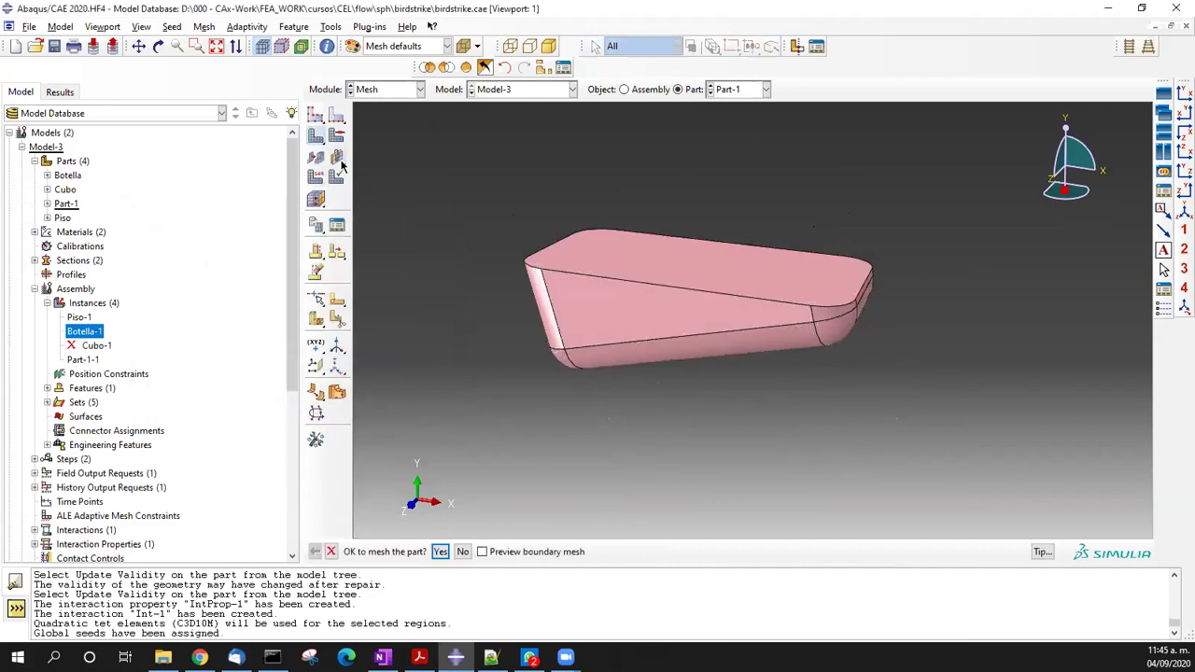
middle_click(784, 361)
left_click_drag(784, 361, 547, 265, "ctrl+alt")
scroll(693, 335, "down", 3)
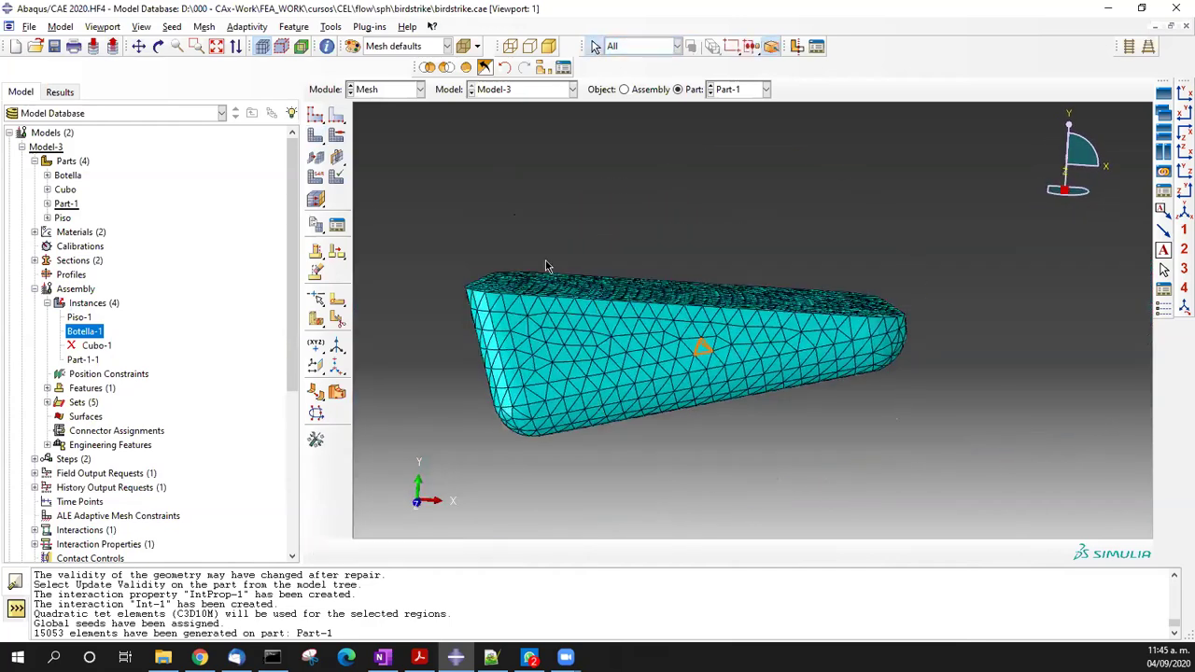
- Remesh Part-1 with an approximate global size of 5, discarding the existing mesh
left_click(315, 113)
type("5")
left_click(186, 406)
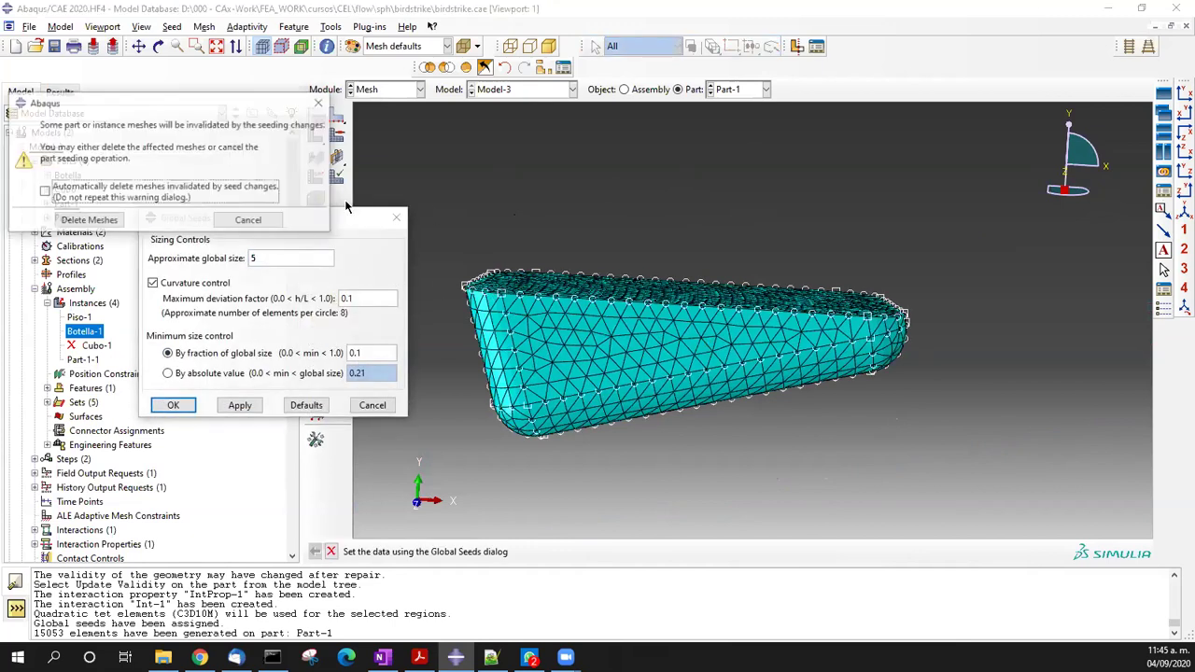
left_click(103, 217)
left_click(308, 136)
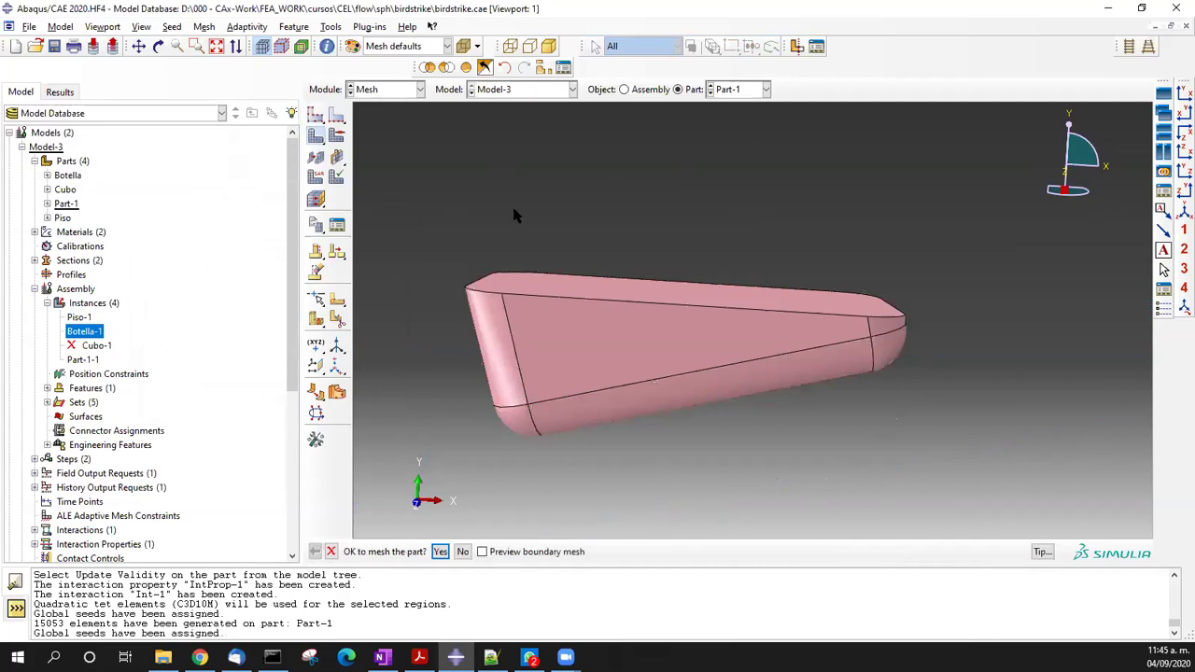
middle_click(511, 203)
- Choose linear geometric order from the Explicit 3D Stress tetrahedral elements for the whole of Part-1
left_click_drag(672, 358, 670, 437, "ctrl+alt")
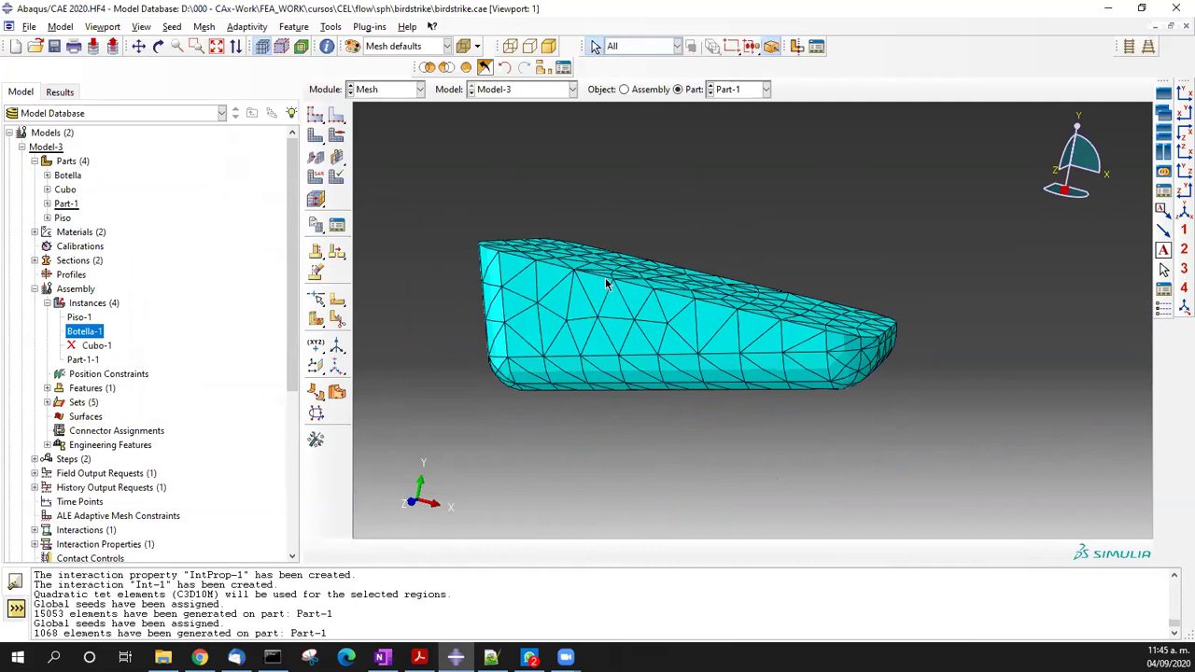
left_click_drag(666, 270, 778, 267, "ctrl+alt")
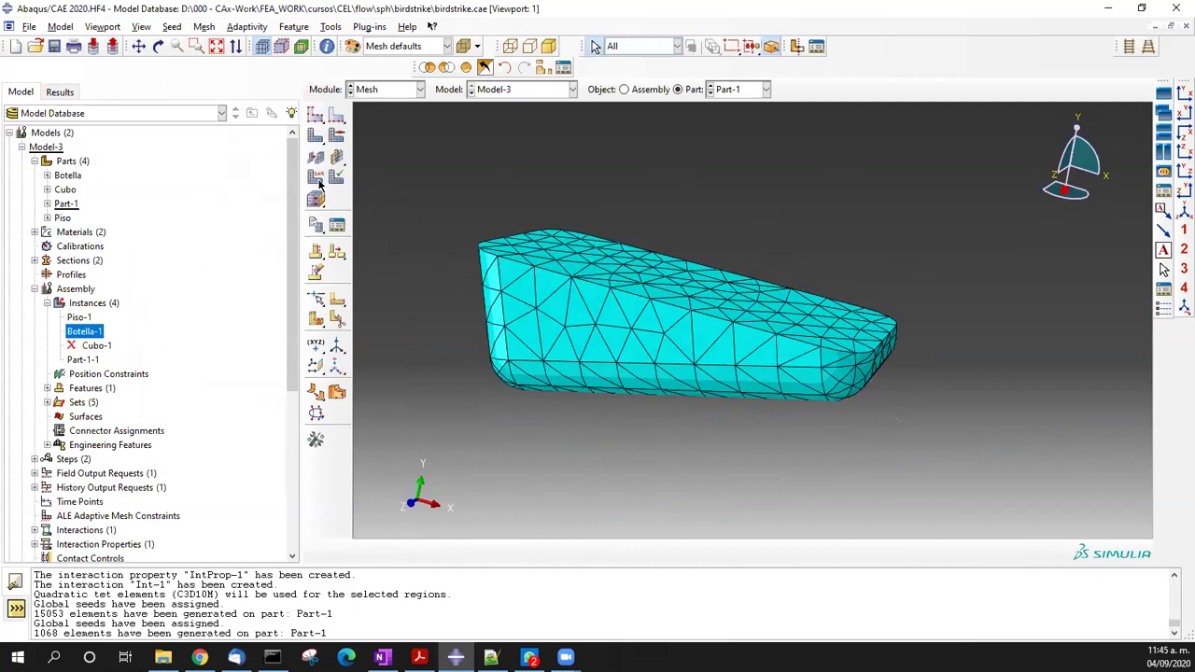
left_click_drag(762, 314, 729, 356, "ctrl+alt")
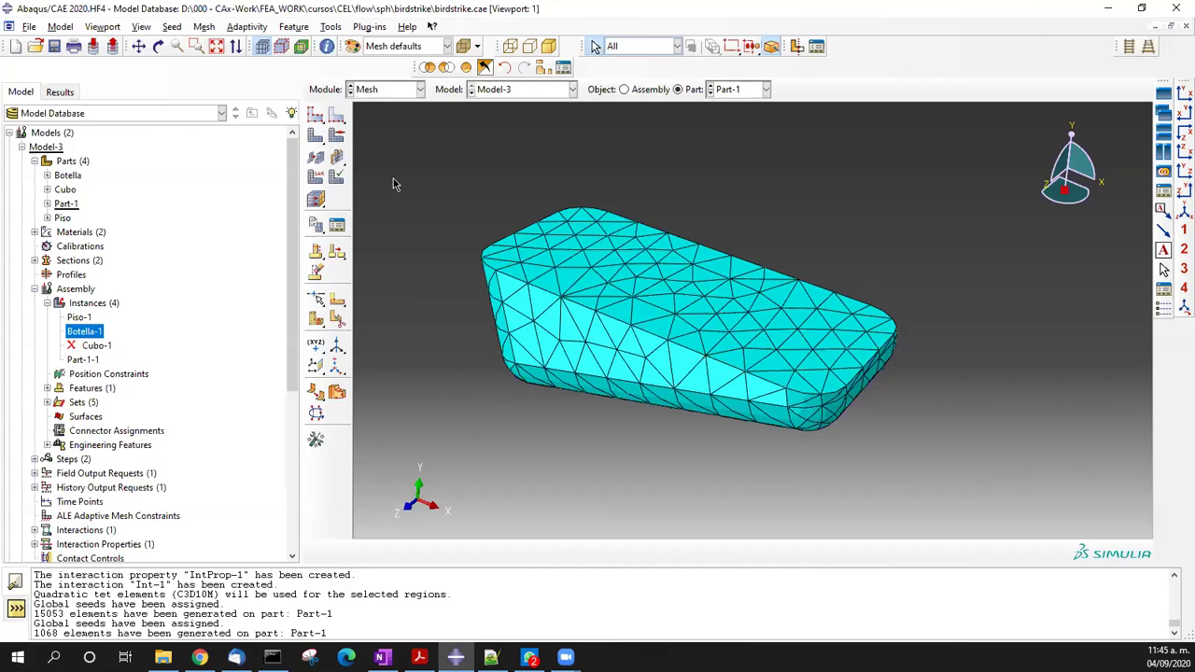
left_click(317, 185)
left_click_drag(467, 194, 927, 488)
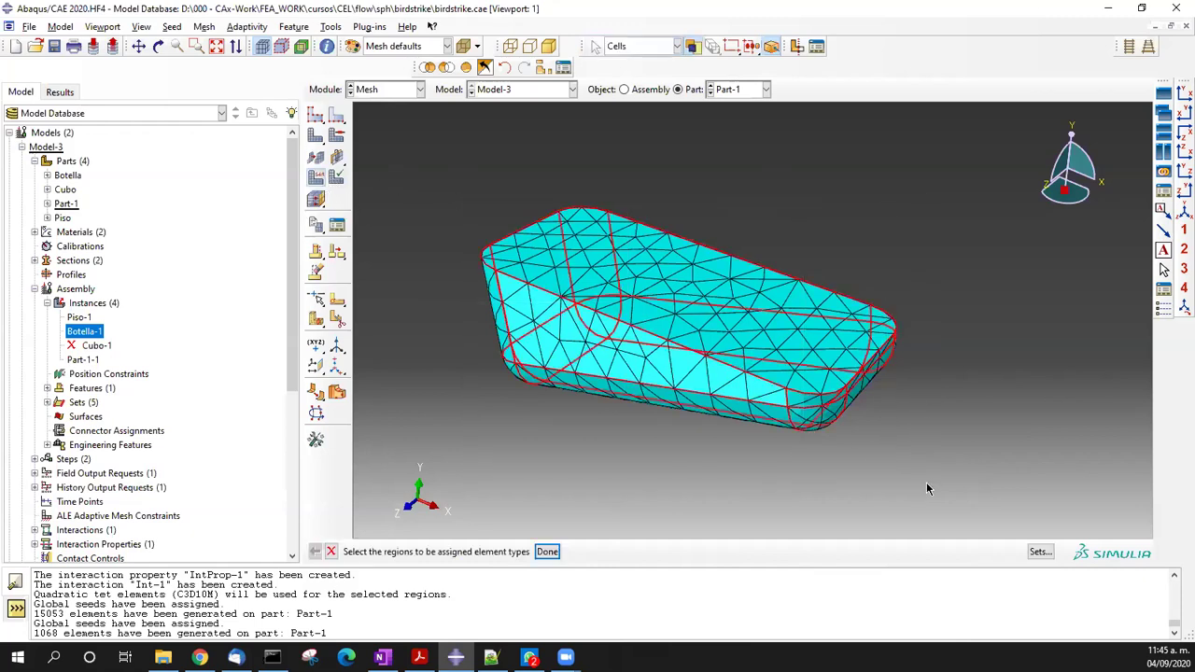
middle_click(927, 488)
left_click_drag(566, 129, 689, 116)
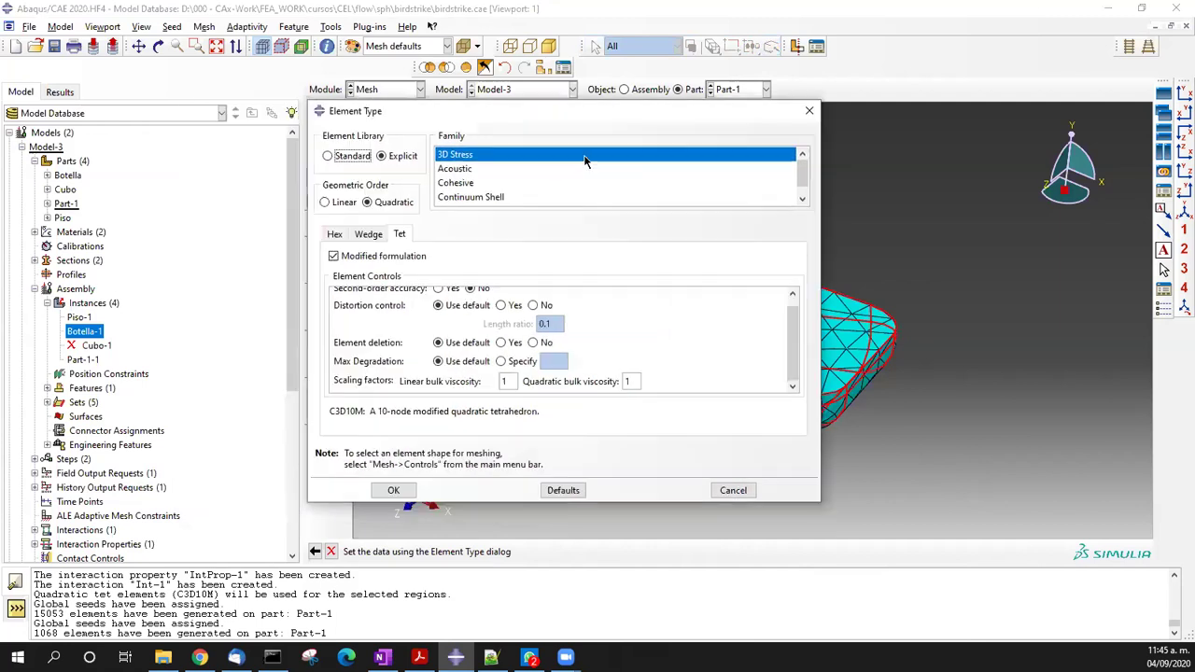
left_click(404, 164)
mouse_move(790, 371)
left_mouse_down()
mouse_move(790, 347)
mouse_move(789, 390)
mouse_move(790, 343)
mouse_move(790, 389)
left_mouse_up()
left_click(326, 201)
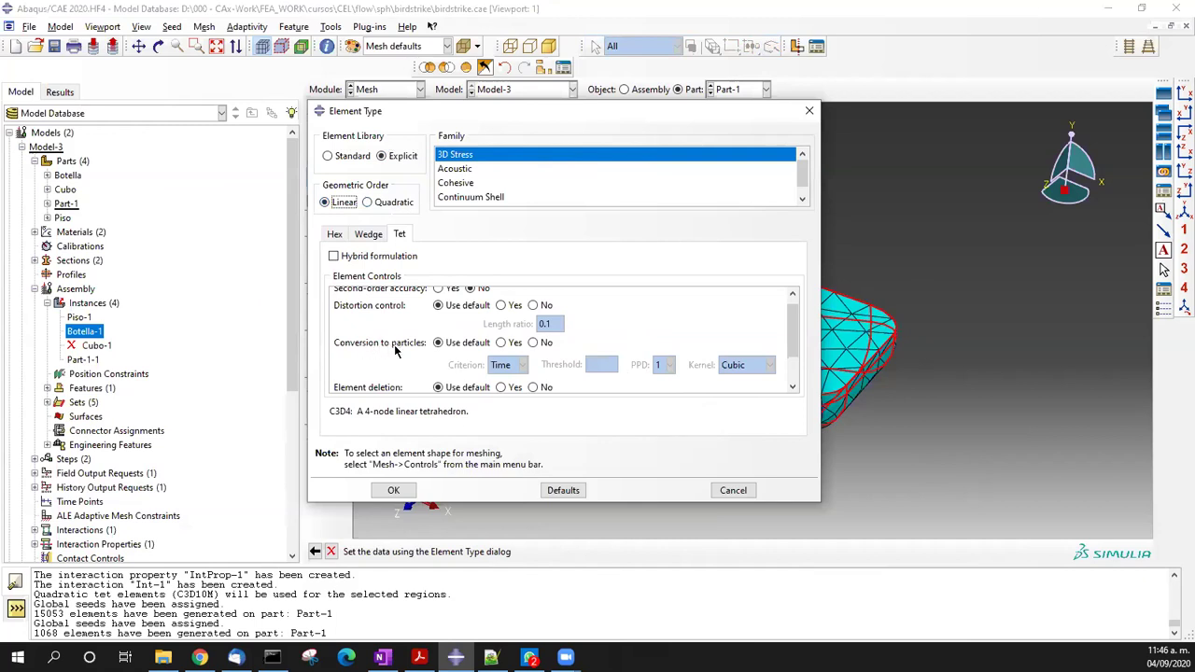
- Enable conversion to particles for the tetrahedral elements, with the Time criterion and a threshold of 0
left_click(502, 343)
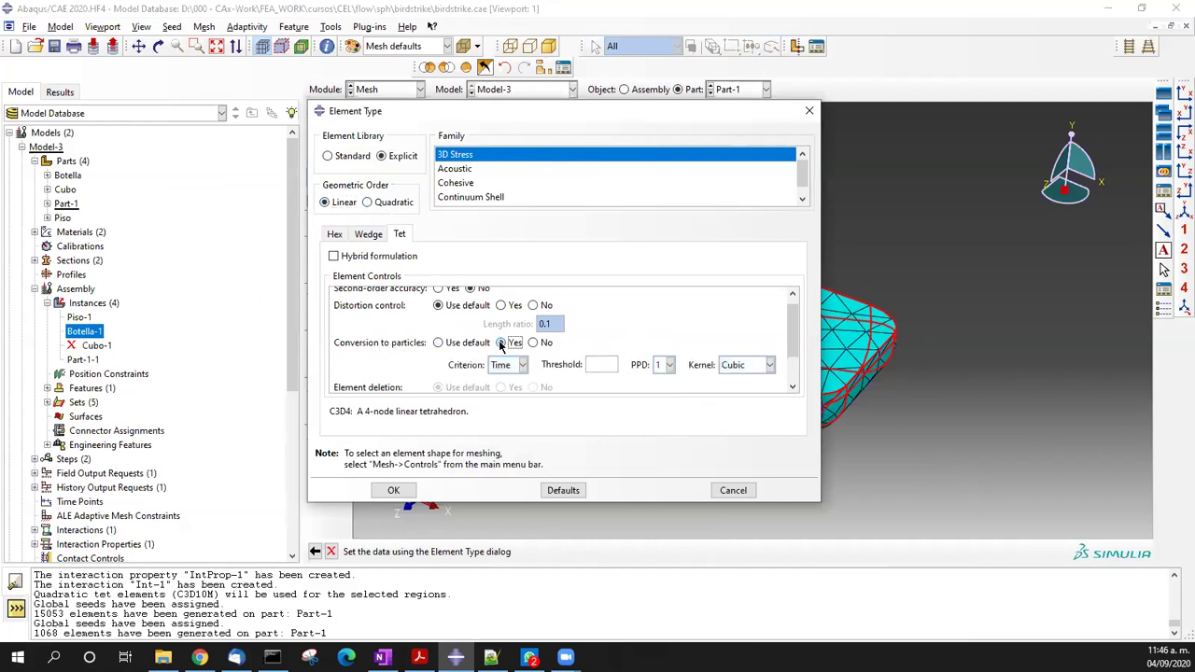
left_click(522, 367)
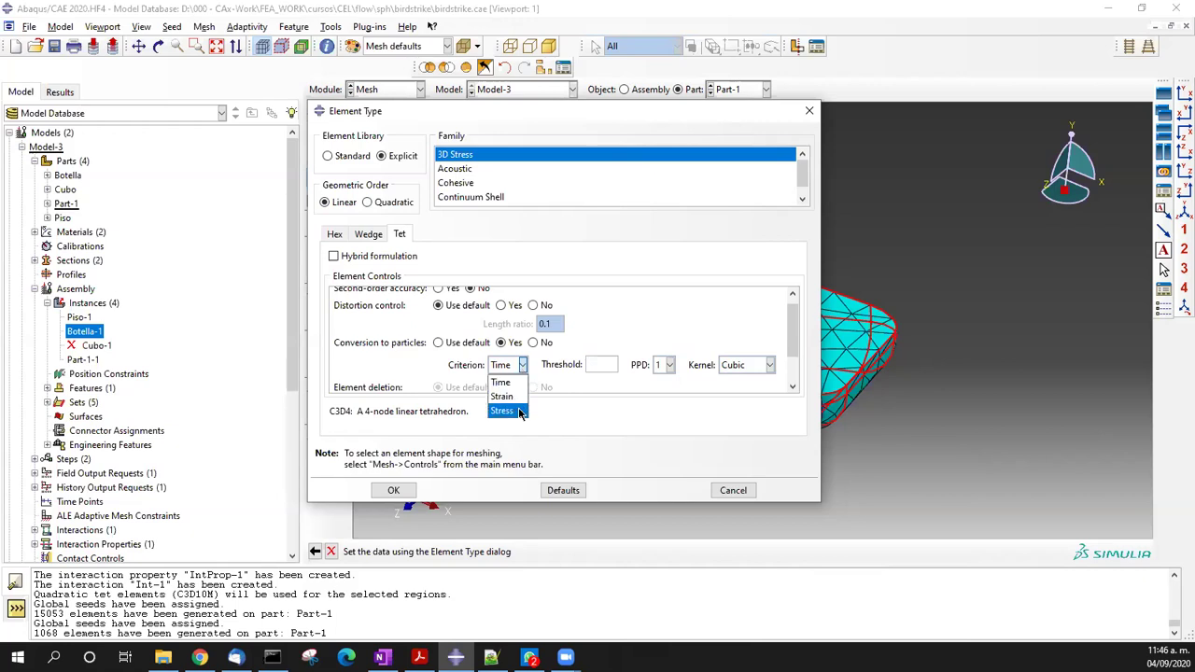
left_click(581, 374)
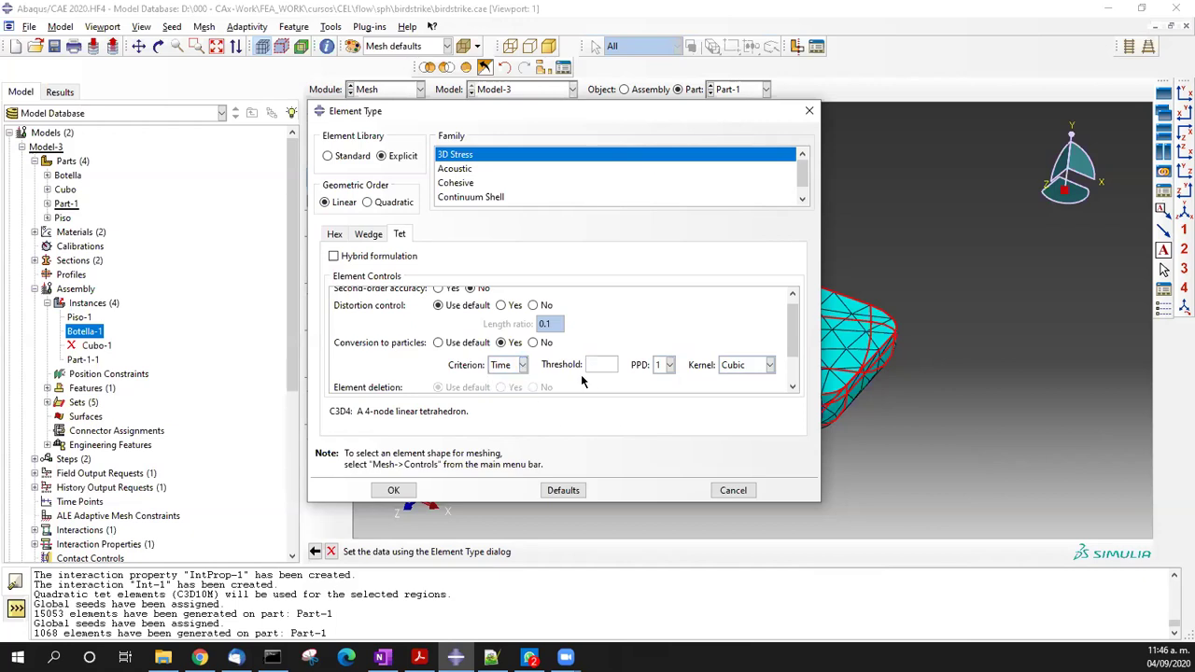
left_click(593, 364)
- Set the particle conversion's PPD to 2 with the Cubic kernel and apply the element type
left_click(668, 366)
left_click(668, 390)
left_click(670, 365)
left_click(659, 382)
left_click(670, 364)
left_click(662, 467)
left_click(669, 365)
left_click(663, 397)
left_click(770, 366)
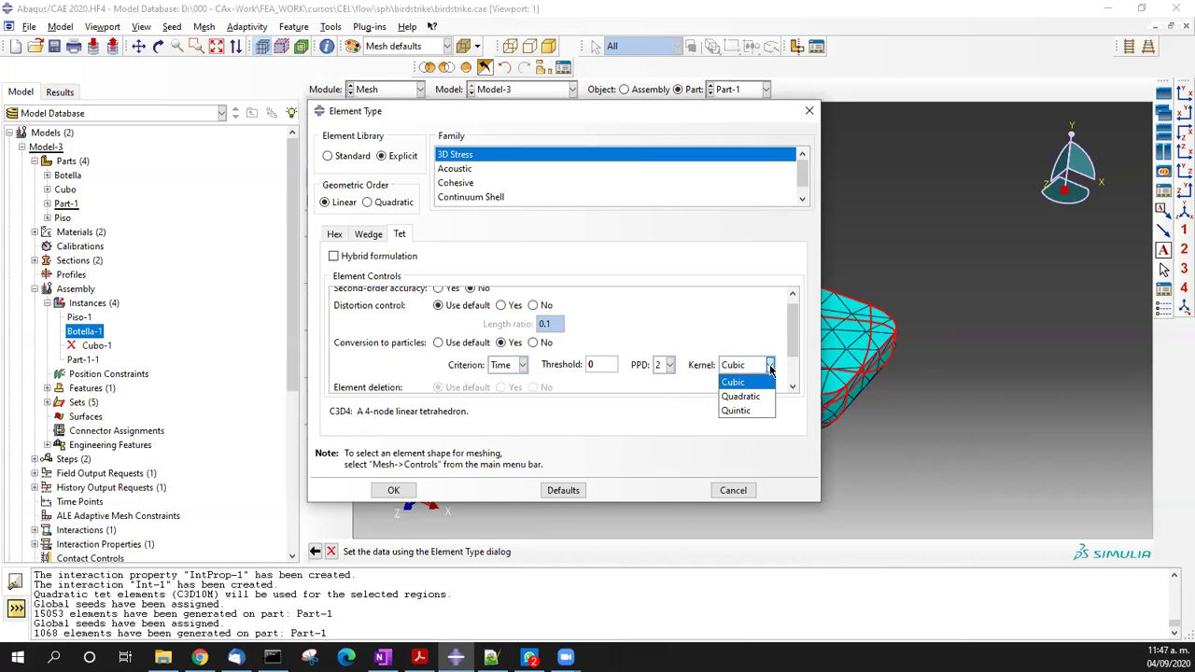
left_click(770, 368)
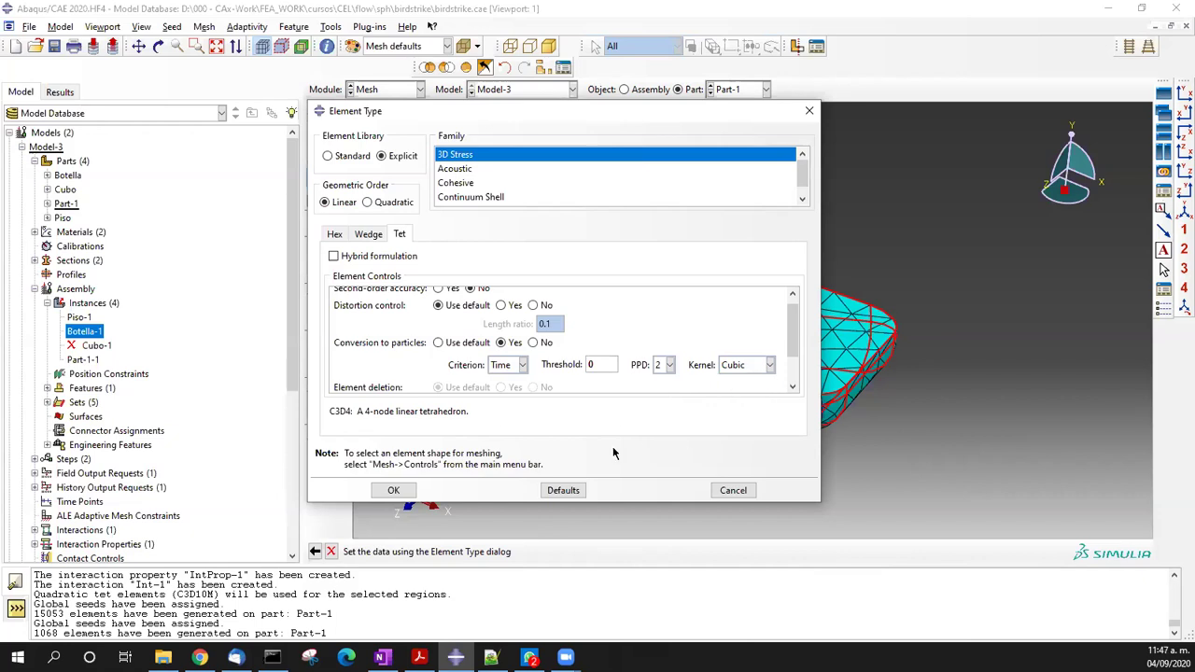
left_click(393, 490)
- Make Botella the active part for meshing and bring its whole body into view
left_click_drag(709, 350, 646, 312, "ctrl+alt")
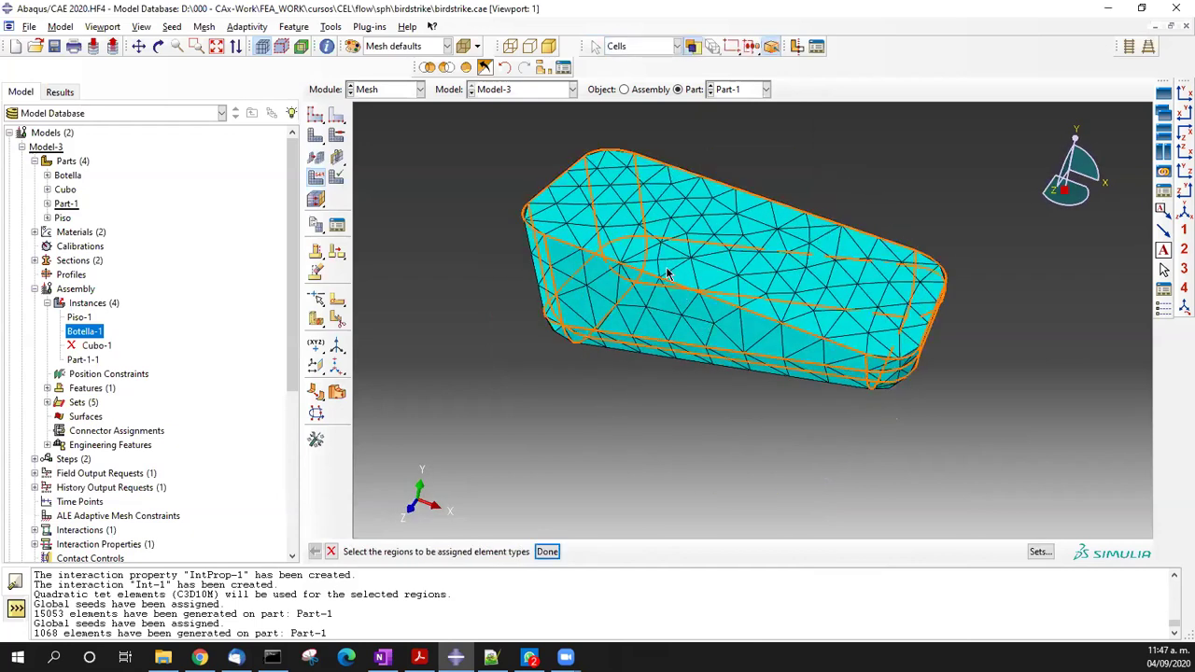
scroll(682, 309, "up", 2)
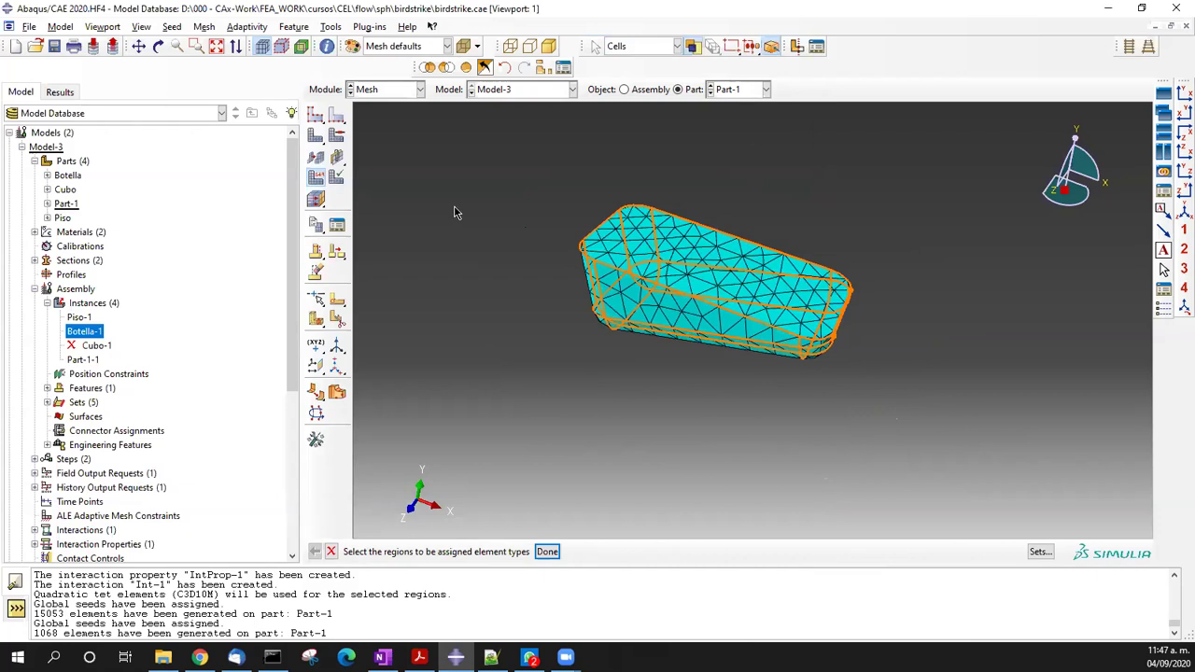
left_click(737, 88)
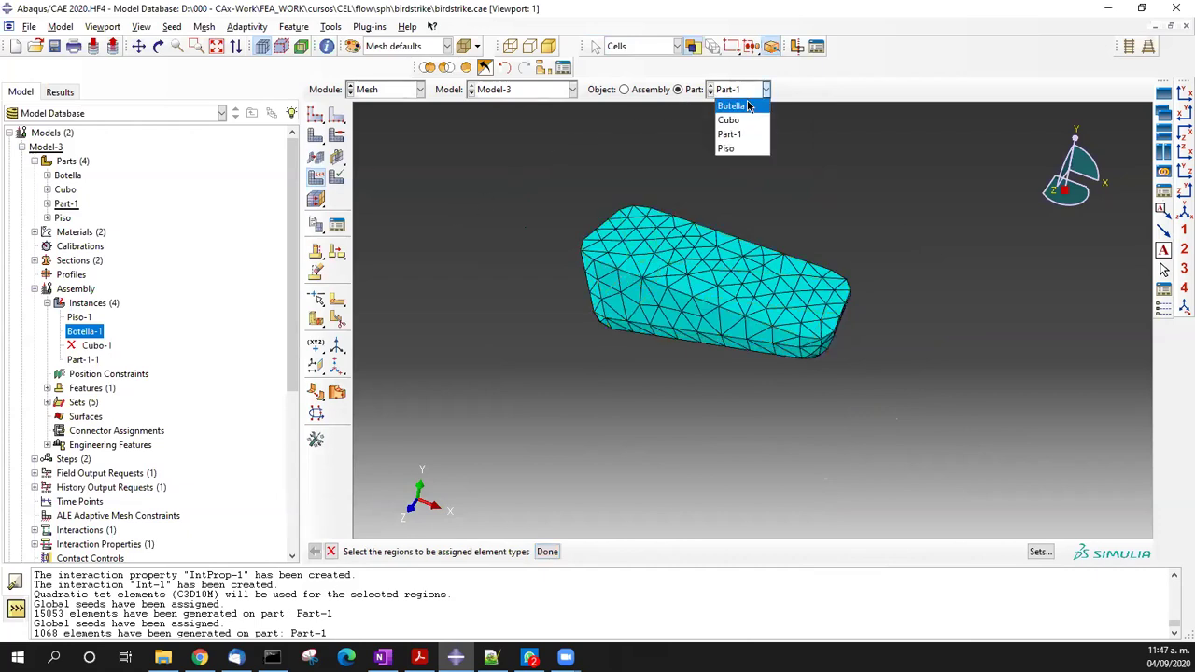
left_click(746, 108)
left_click_drag(730, 280, 709, 265, "ctrl+alt")
scroll(709, 265, "down", 3)
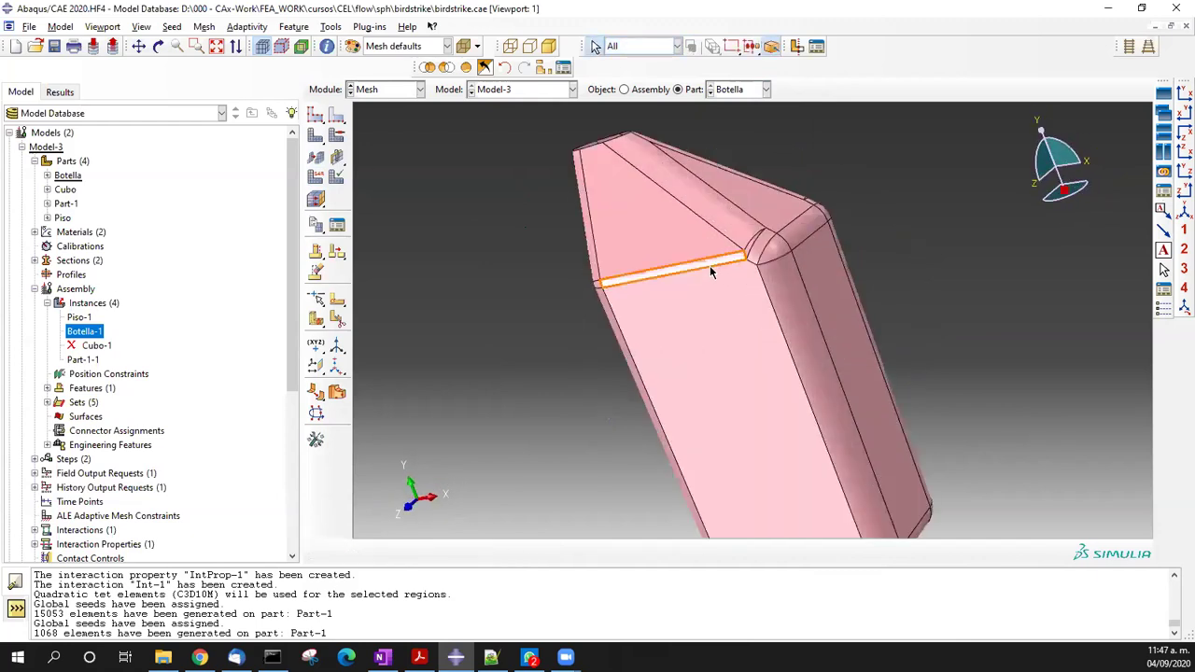
scroll(709, 265, "up", 3)
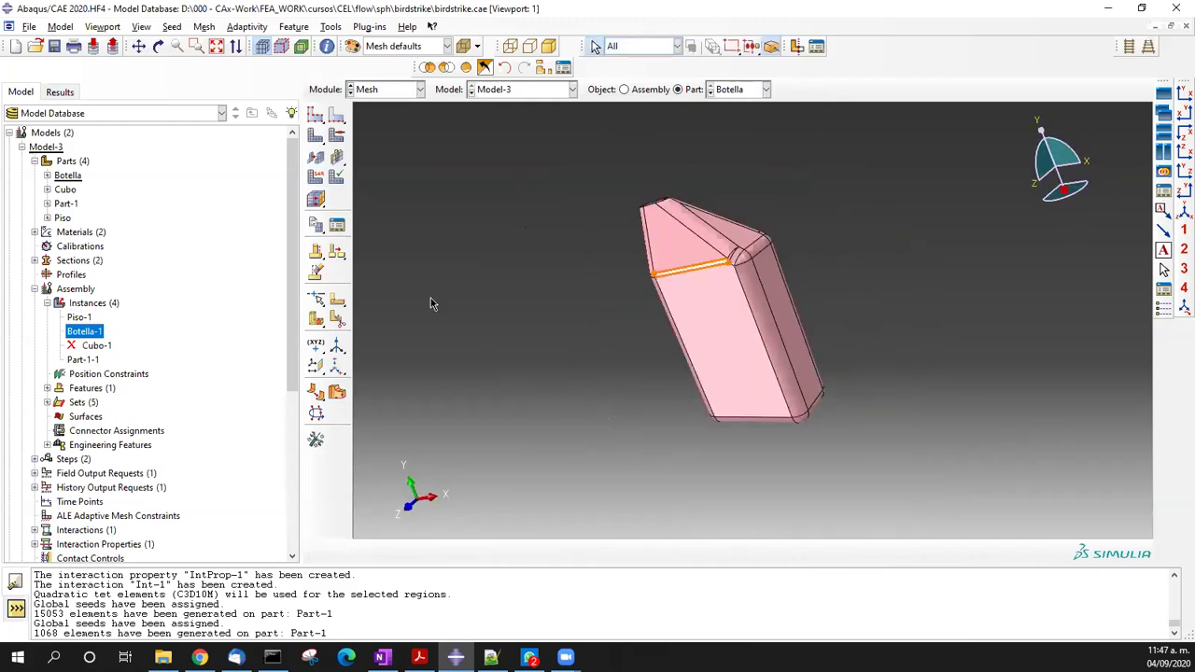
- Seed the Botella part with an approximate global size of 3.4 and generate its mesh
left_click(314, 115)
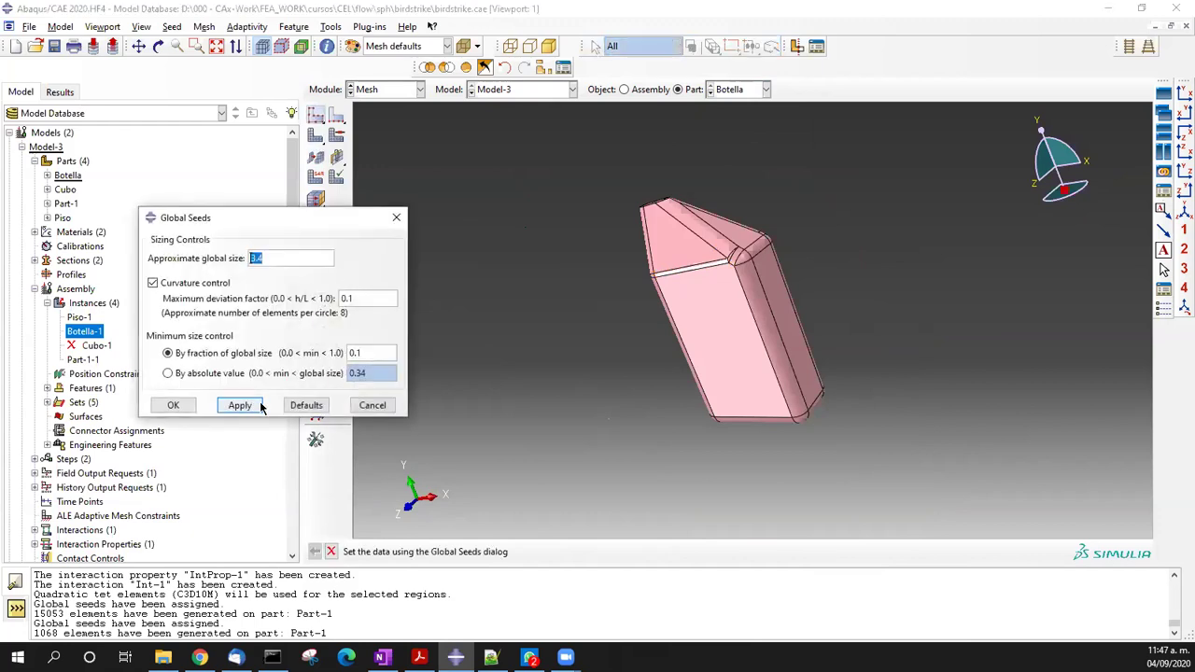
left_click(248, 405)
left_click(172, 405)
left_click(314, 134)
middle_click(538, 281)
left_click_drag(538, 281, 672, 270, "ctrl+alt")
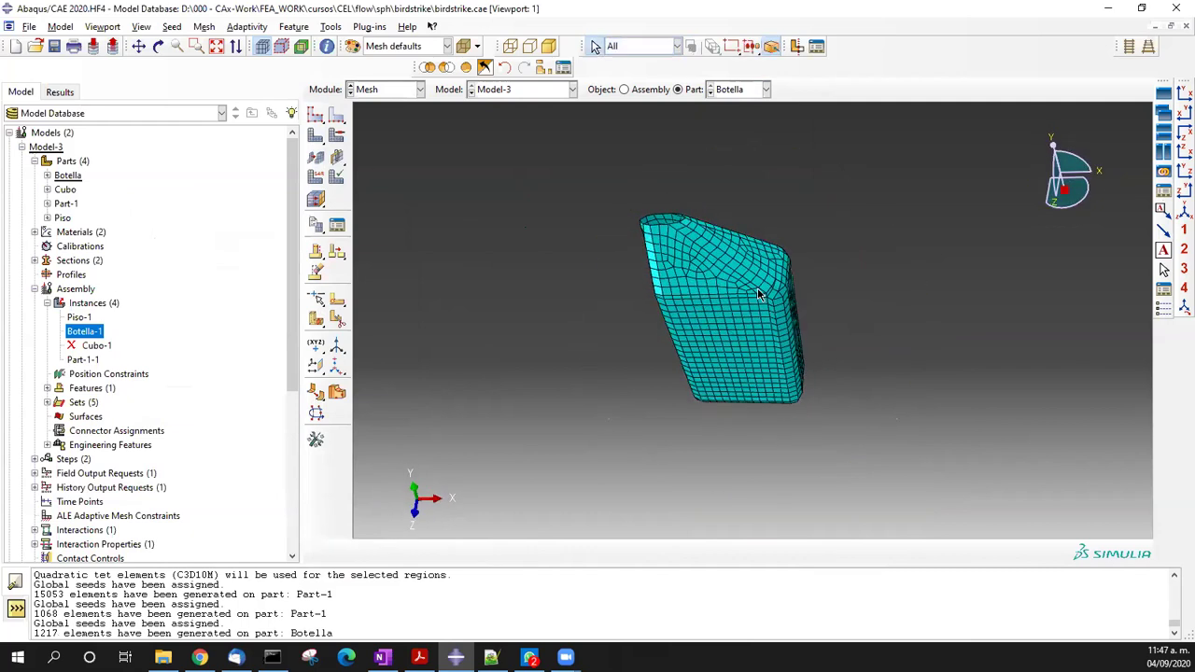
scroll(709, 252, "up", 3)
scroll(691, 292, "down", 2)
- Assign linear Explicit Shell elements with reduced integration to the Botella part
left_click(317, 177)
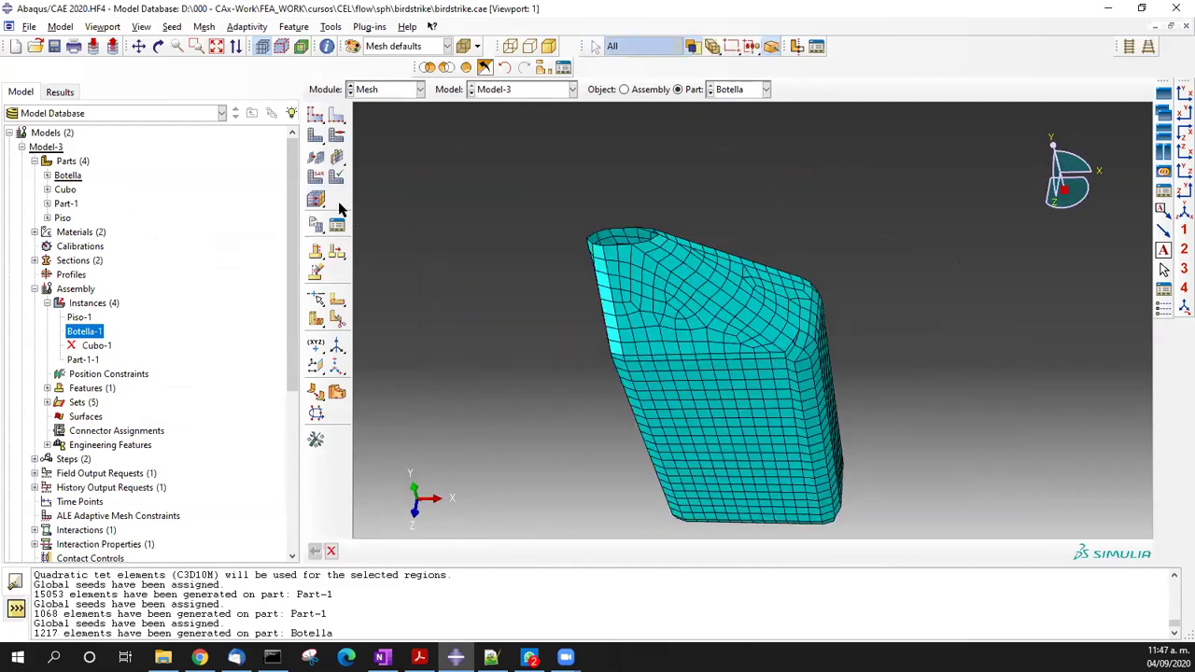
left_click(661, 304)
middle_click(689, 364)
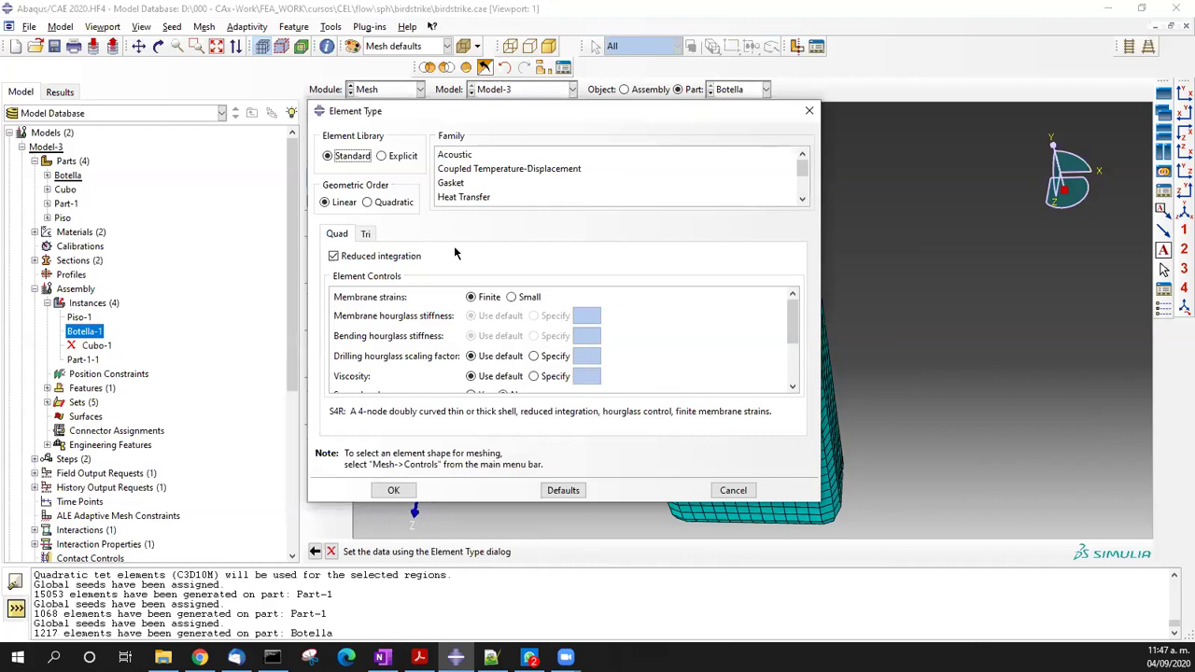
left_click(402, 156)
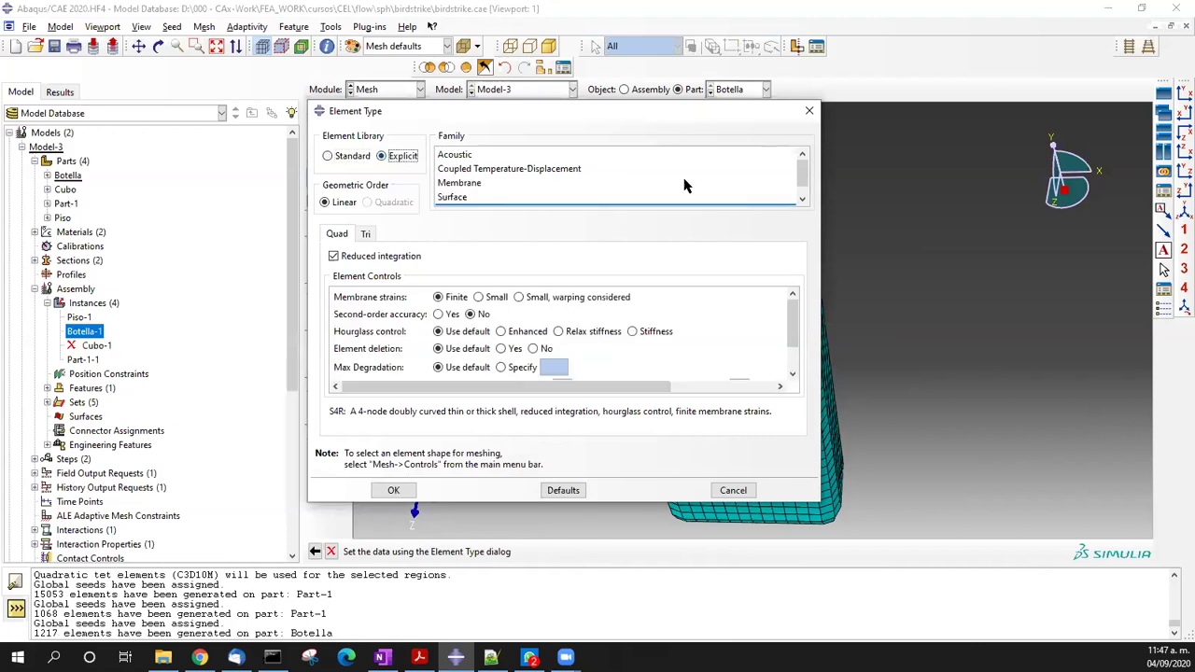
scroll(684, 185, "down", 1)
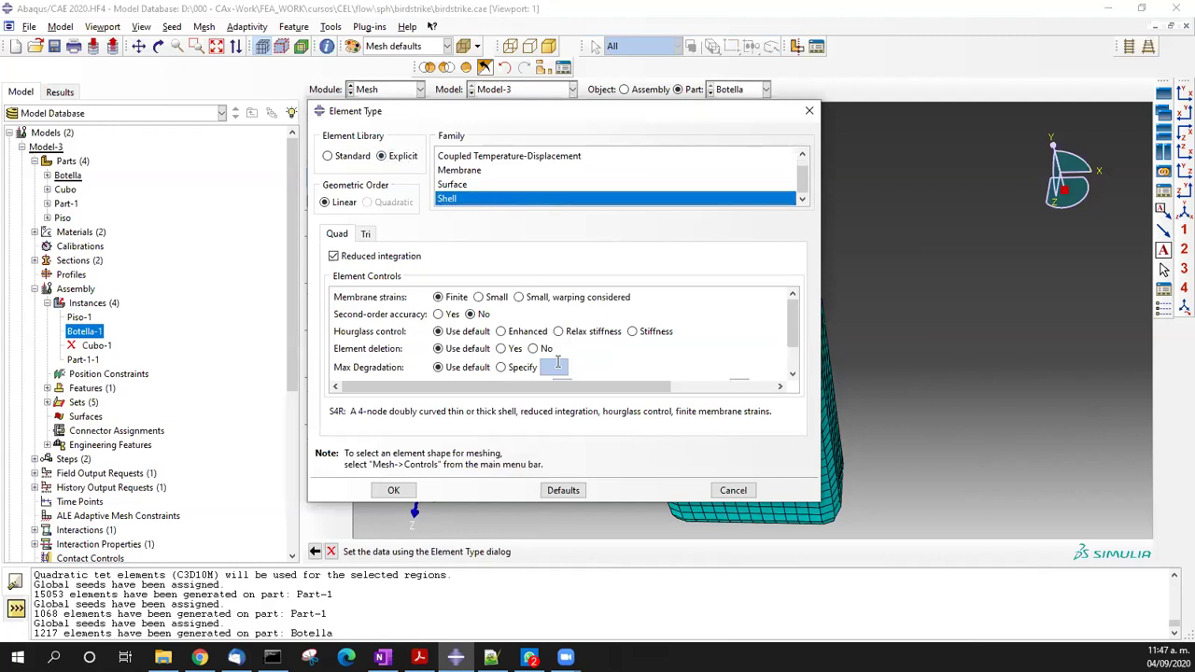
left_click(393, 490)
- Start local edge seeding on Botella and select the rounded corner edges at the neck, shoulder and base along one side
mouse_move(719, 301)
left_mouse_down("ctrl+alt")
mouse_move(689, 318)
mouse_move(715, 301)
left_mouse_up("ctrl+alt")
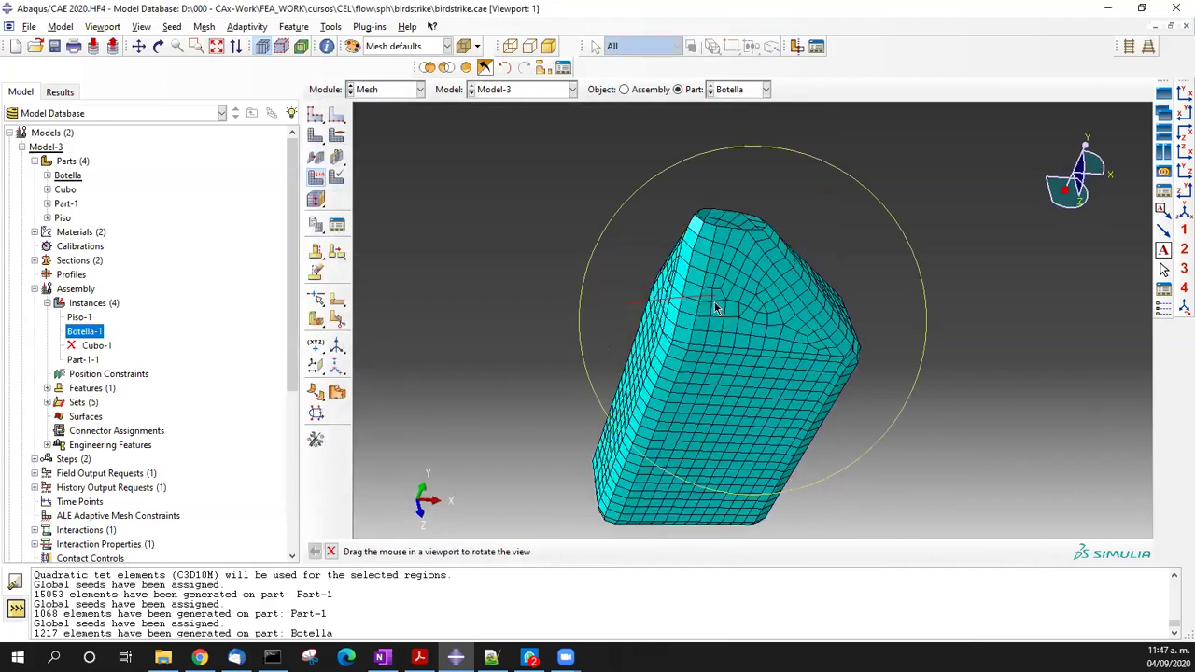
scroll(701, 336, "up", 5)
middle_click_drag(700, 336, 715, 421, "ctrl+alt")
scroll(697, 391, "down", 3)
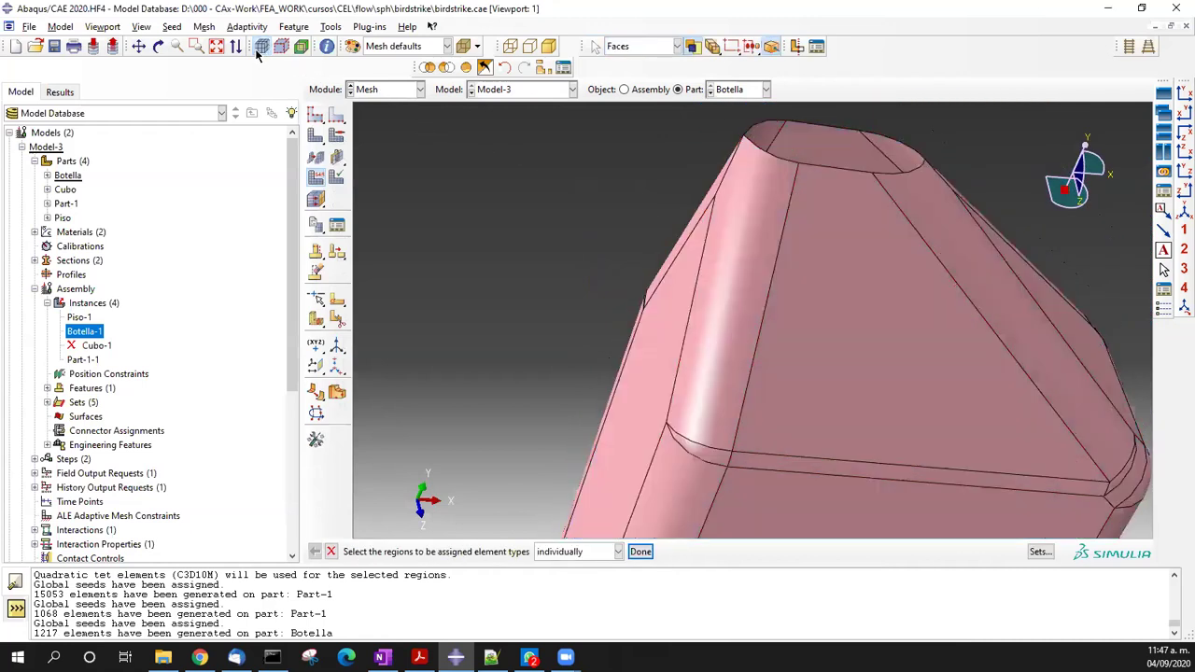
left_click(337, 116)
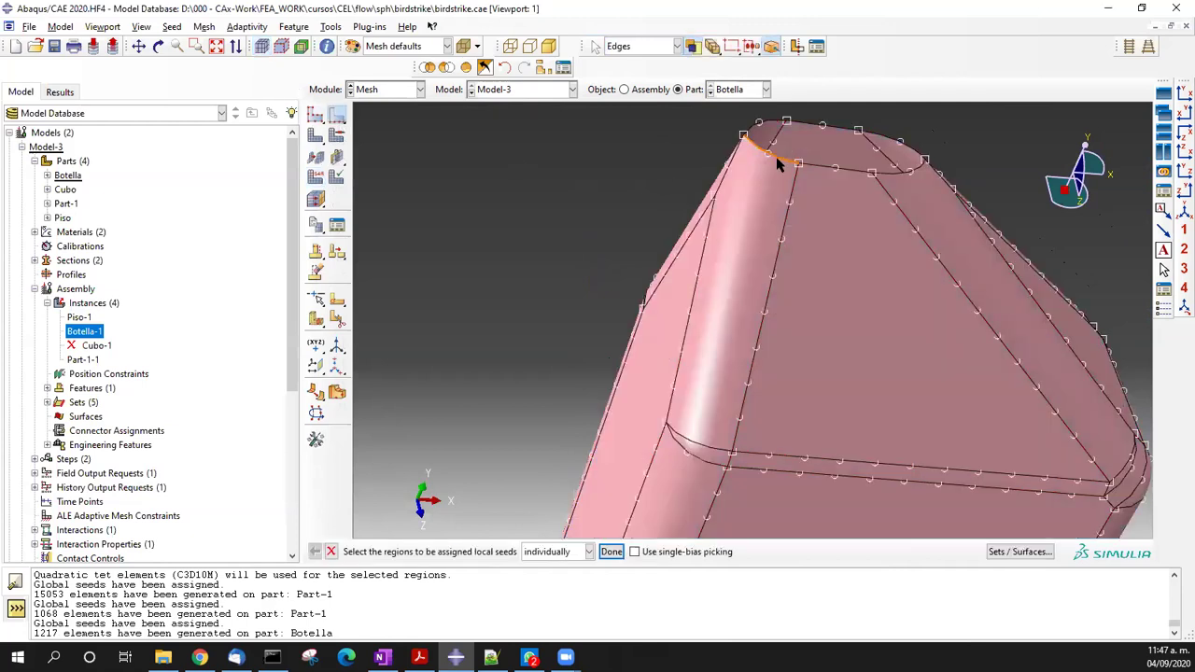
middle_click_drag(782, 322, 823, 211, "ctrl+alt")
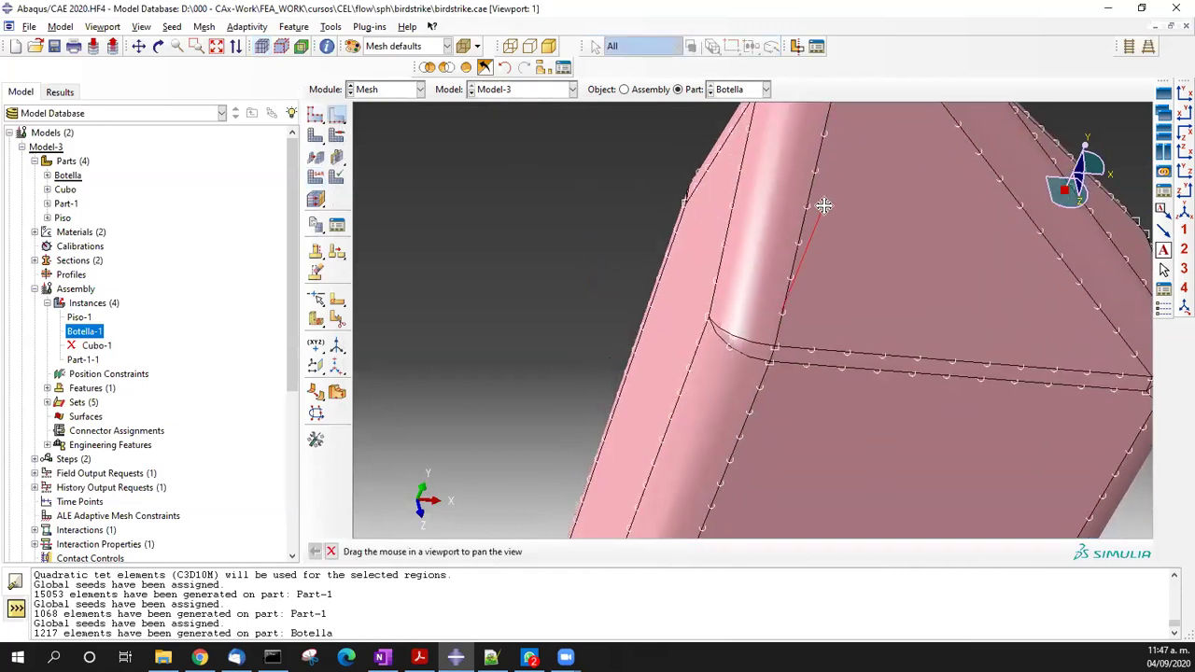
left_click(761, 350)
middle_click_drag(761, 350, 710, 420, "ctrl+alt")
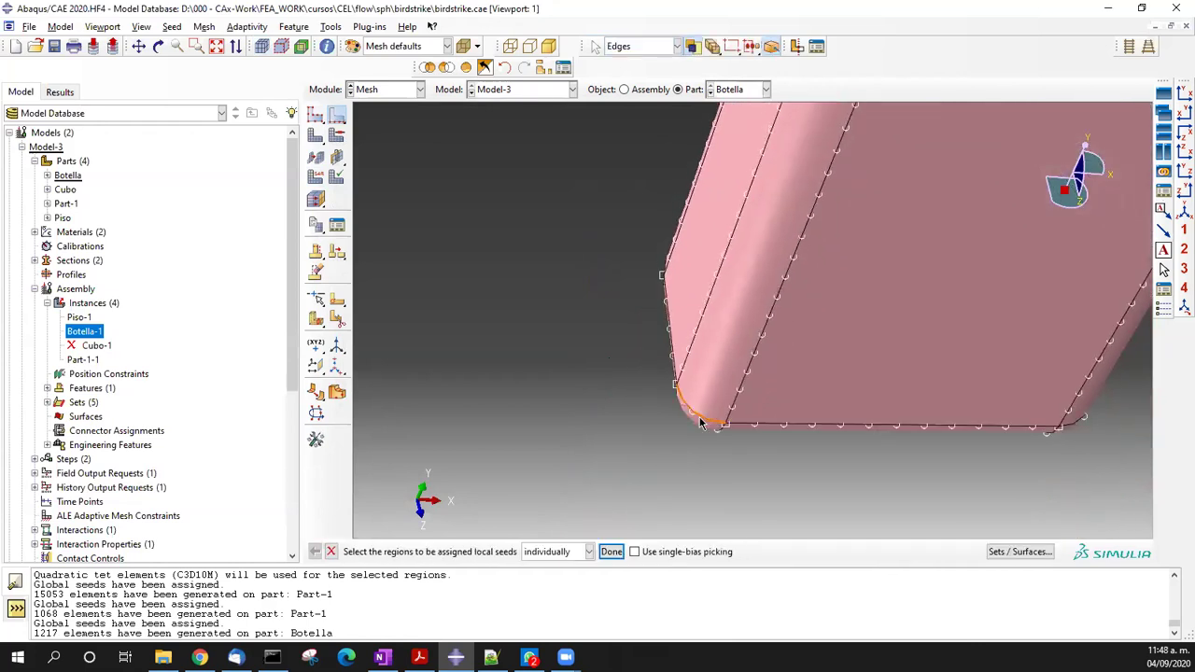
left_click_drag(880, 419, 907, 507, "ctrl+alt")
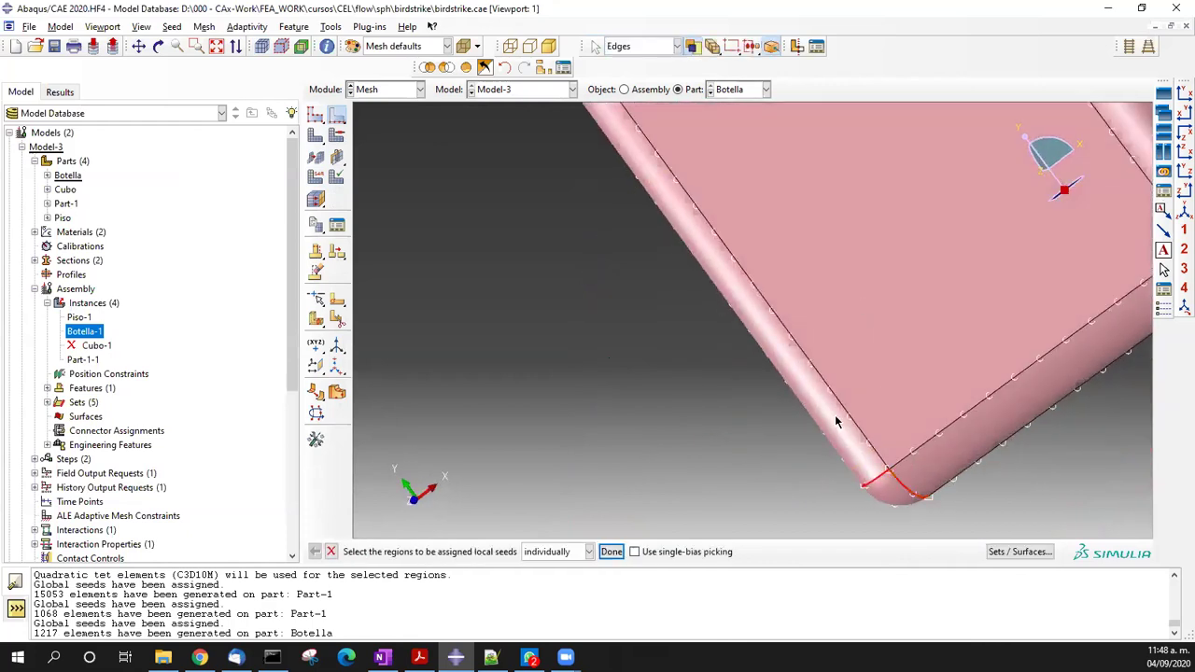
left_click_drag(787, 345, 909, 448, "ctrl+alt")
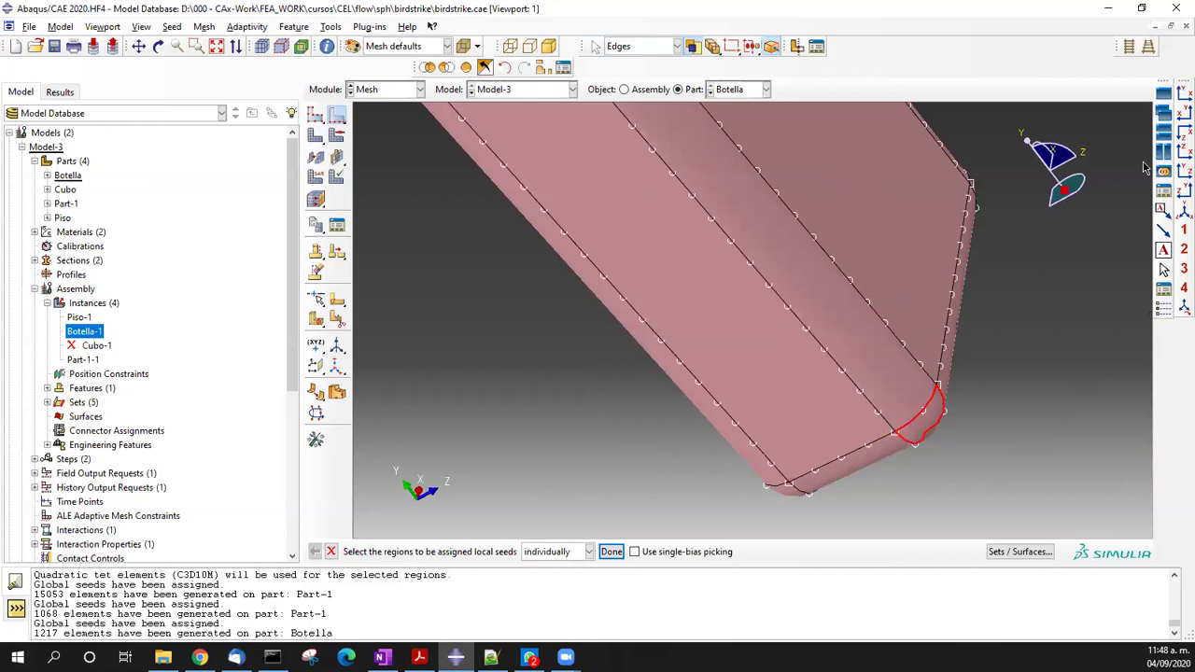
- Add the edges around the bottle's base to the local seeding selection from a front view
left_click(1181, 92)
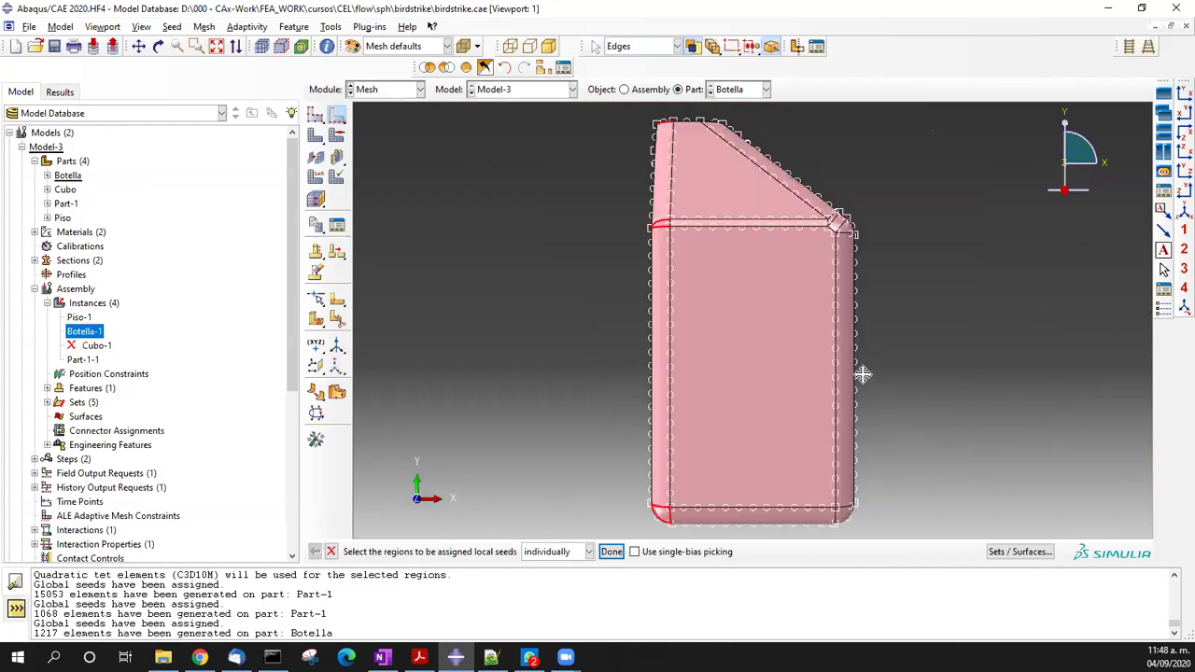
scroll(735, 375, "down", 5)
left_click_drag(510, 369, 771, 412)
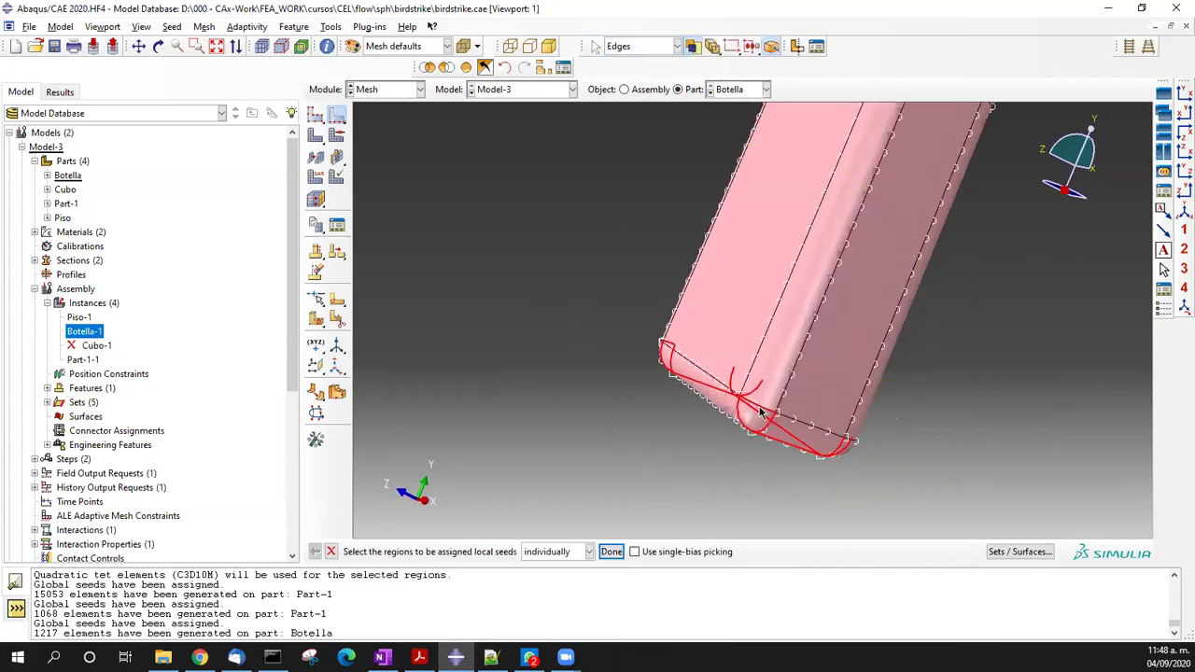
- Add the curved shoulder edges and the neck arc of one sloped-side corner to the local seeding selection
left_click_drag(821, 311, 848, 255, "ctrl+alt")
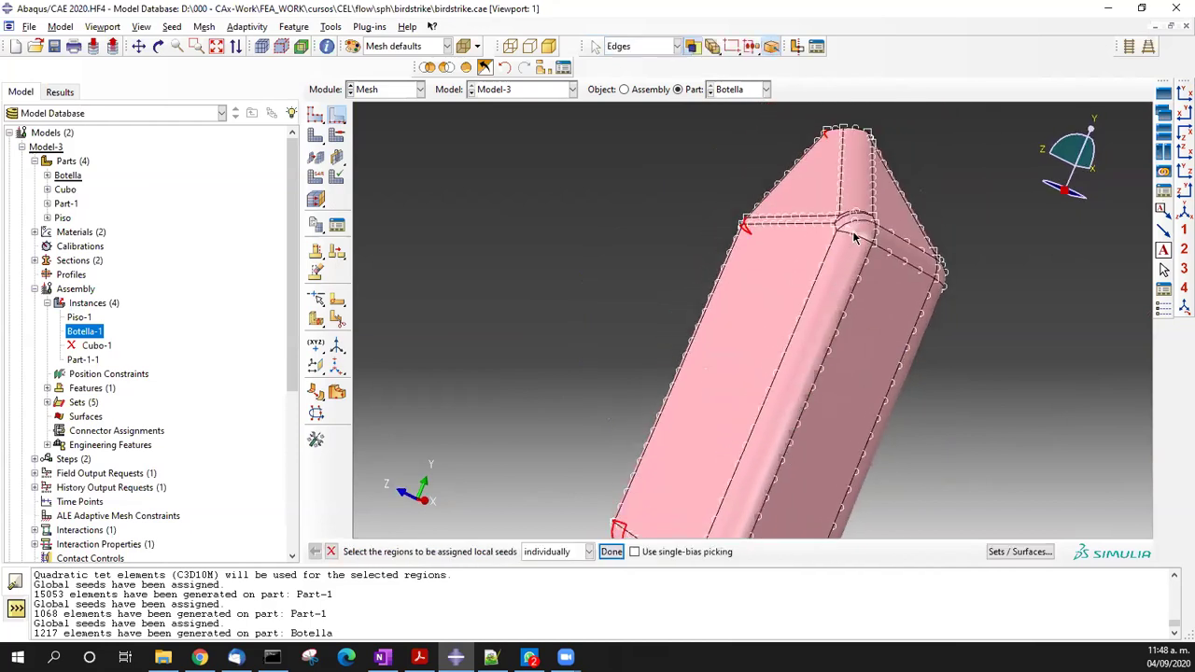
left_click(849, 220, "shift")
scroll(849, 208, "down", 4)
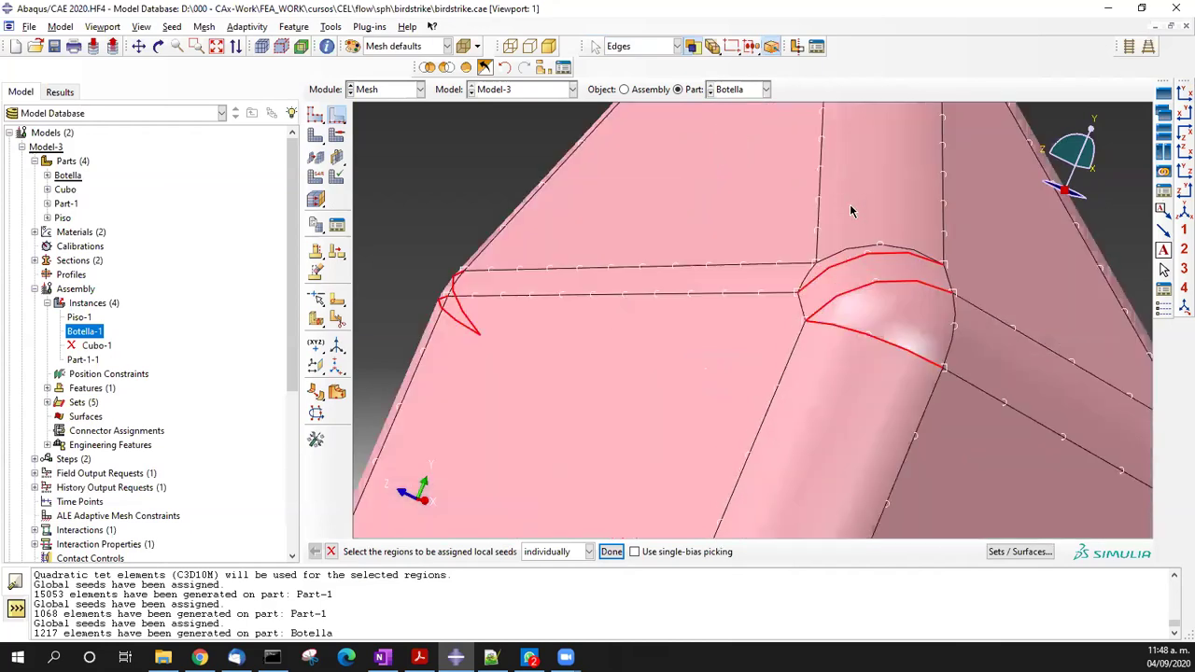
left_click(854, 252, "shift")
scroll(868, 244, "up", 5)
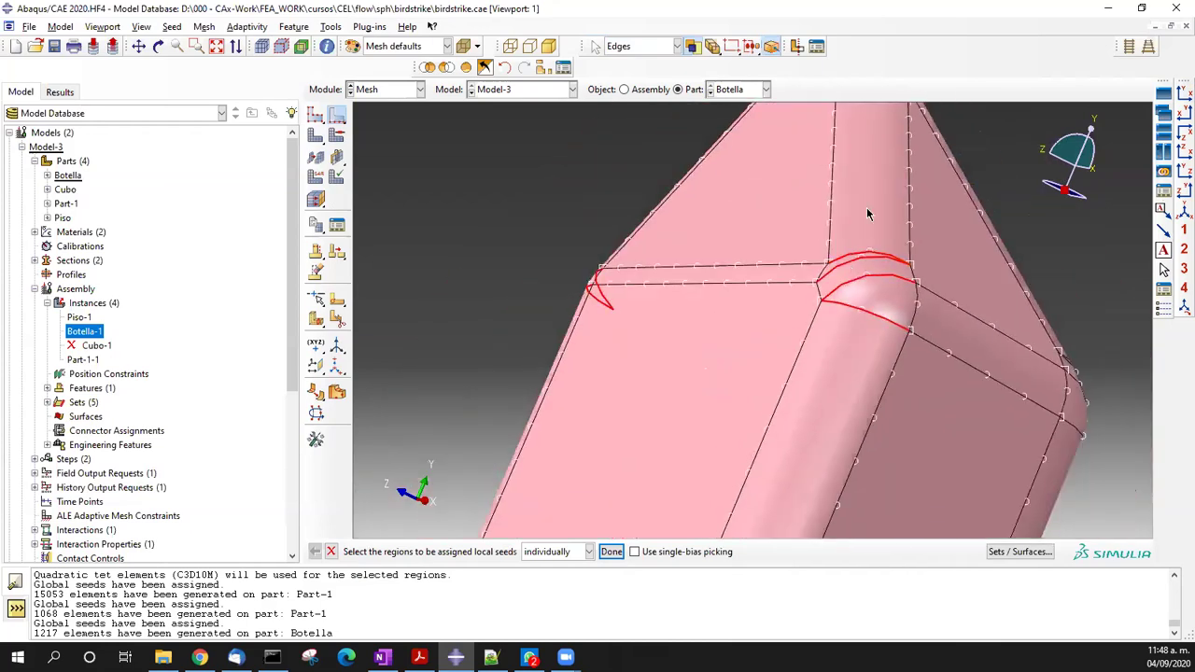
left_click(874, 145, "shift")
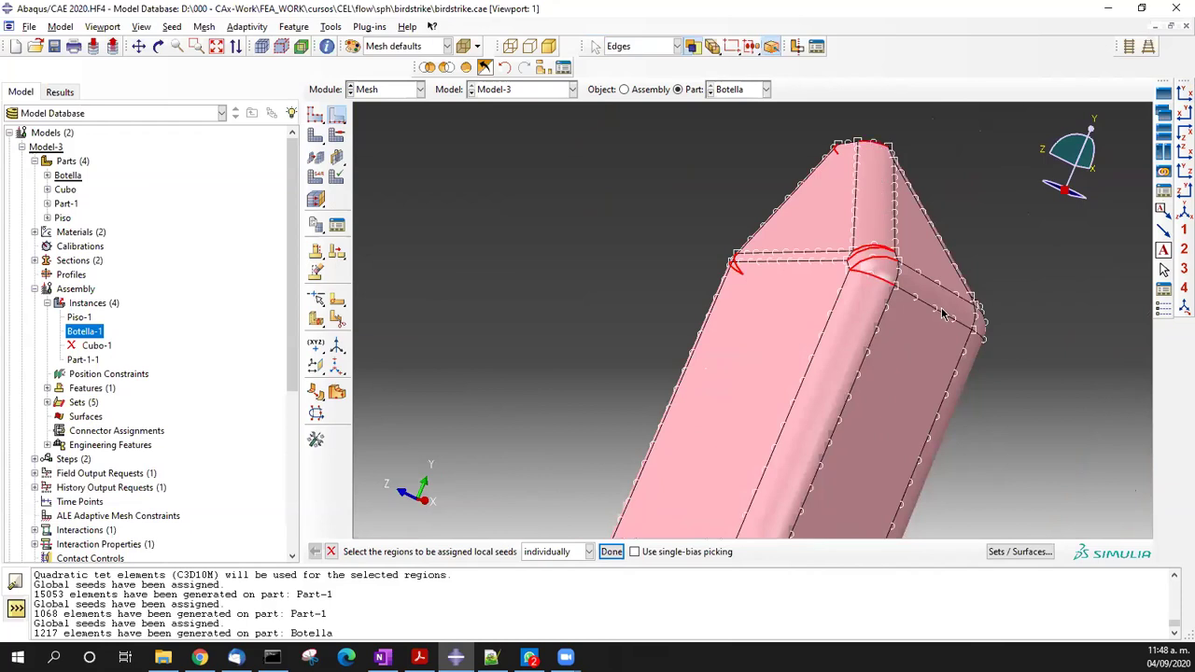
- Add the curved shoulder edges and neck arc of the opposite sloped-side corner to the local seeding selection
left_click_drag(898, 276, 770, 338, "ctrl+alt")
left_click(752, 364, "shift")
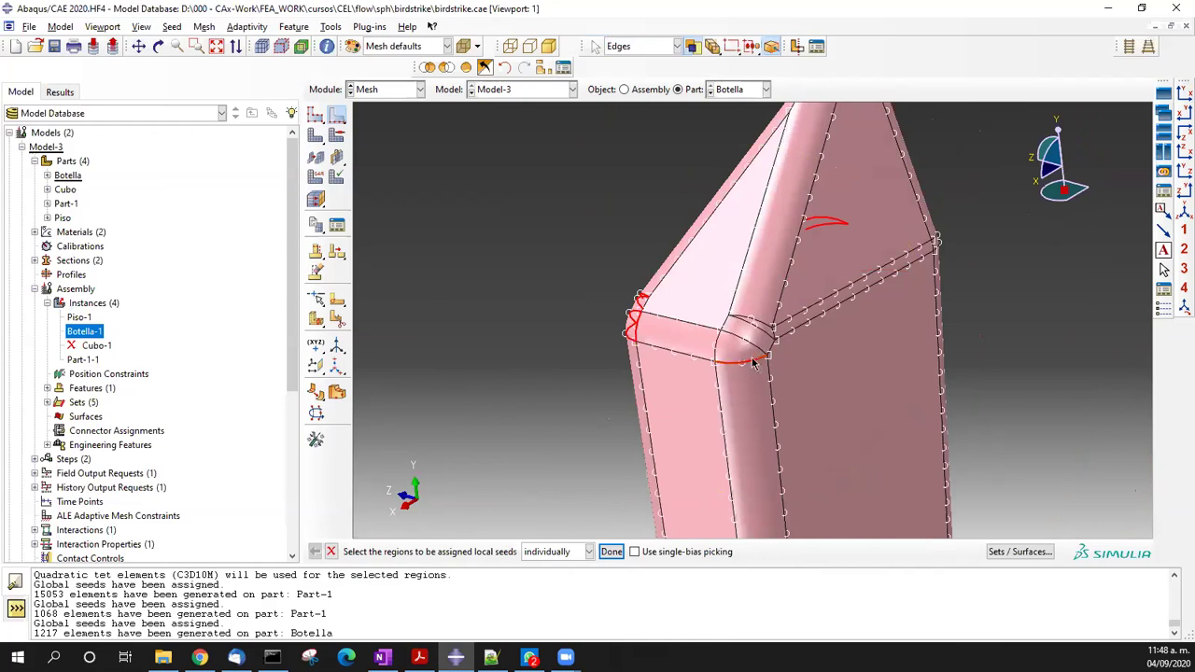
left_click(754, 344, "shift")
left_click(760, 334, "shift")
left_click(761, 322, "shift")
scroll(842, 322, "down", 3)
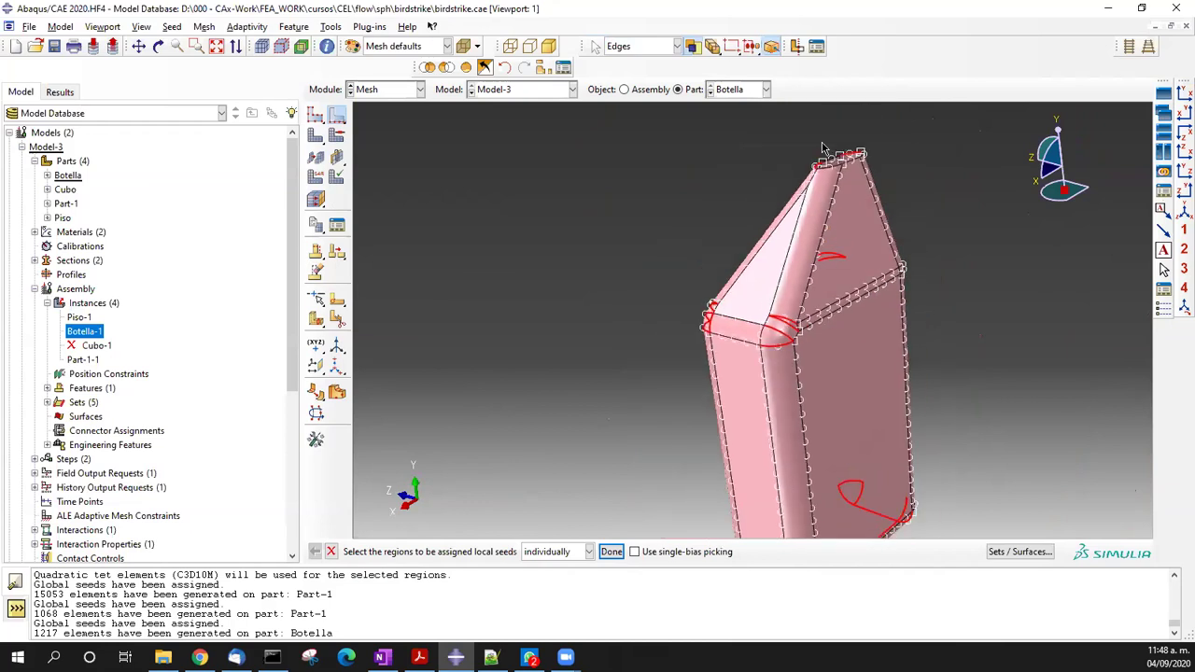
scroll(838, 194, "up", 4)
left_click(840, 193, "shift")
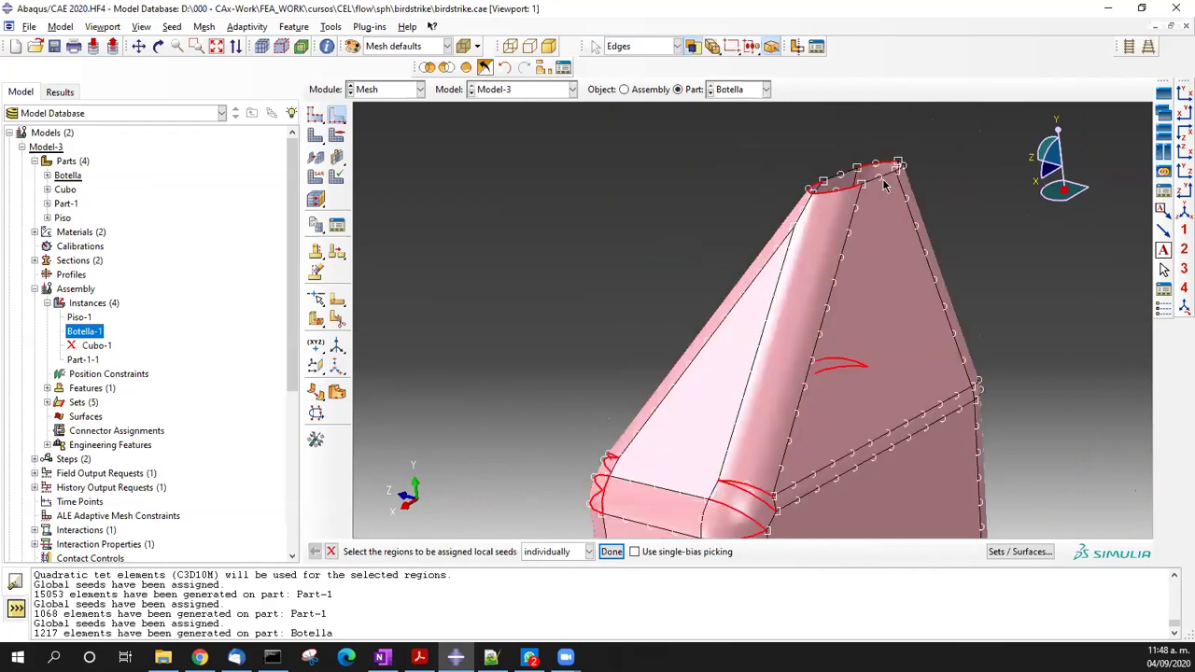
- Seed the selected rounded edges by number with 4 elements and no bias, deleting the invalidated mesh
left_click_drag(880, 203, 880, 203, "ctrl+alt")
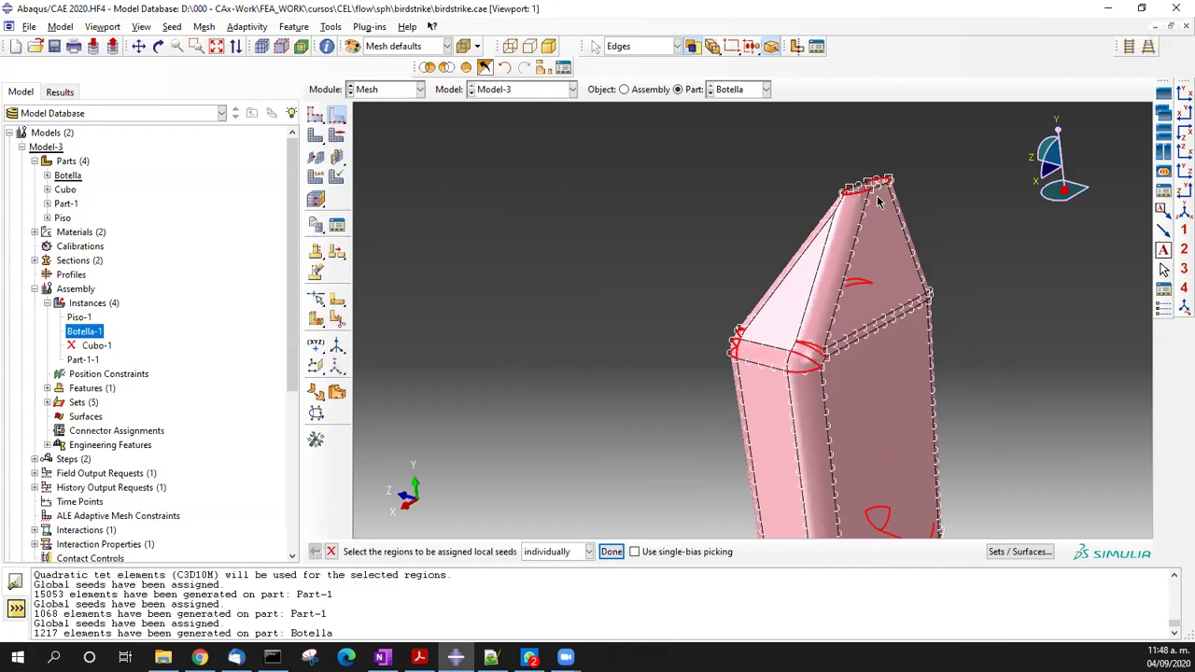
left_click_drag(987, 369, 773, 304, "ctrl+alt")
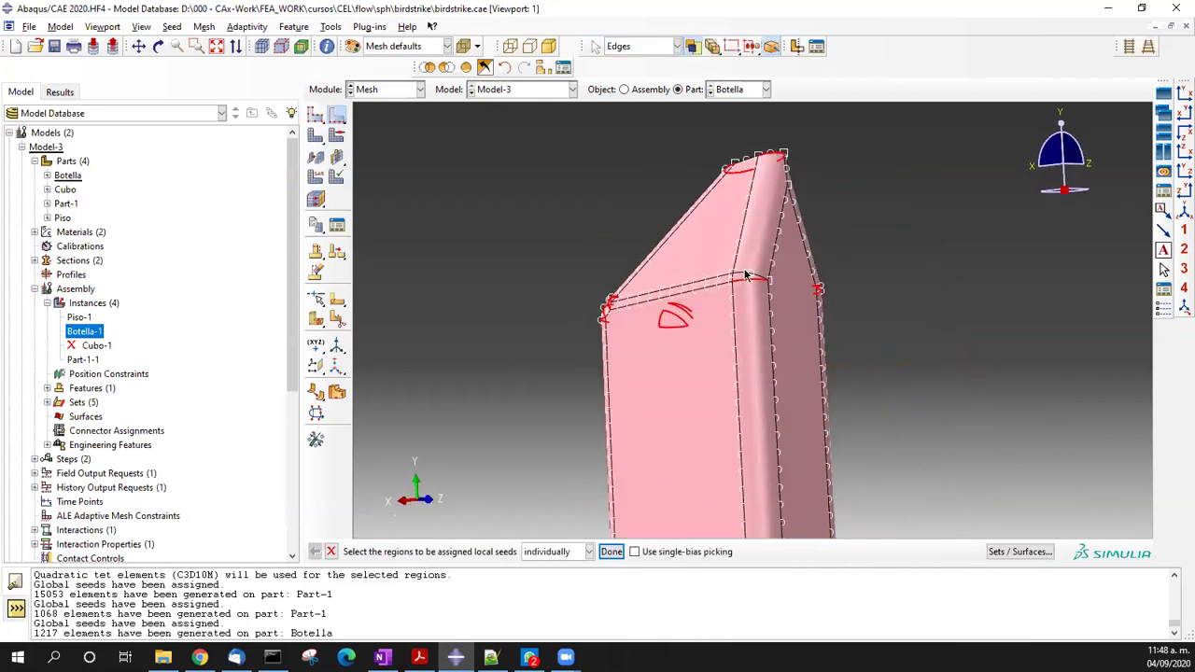
middle_click_drag(810, 429, 805, 192, "ctrl+alt")
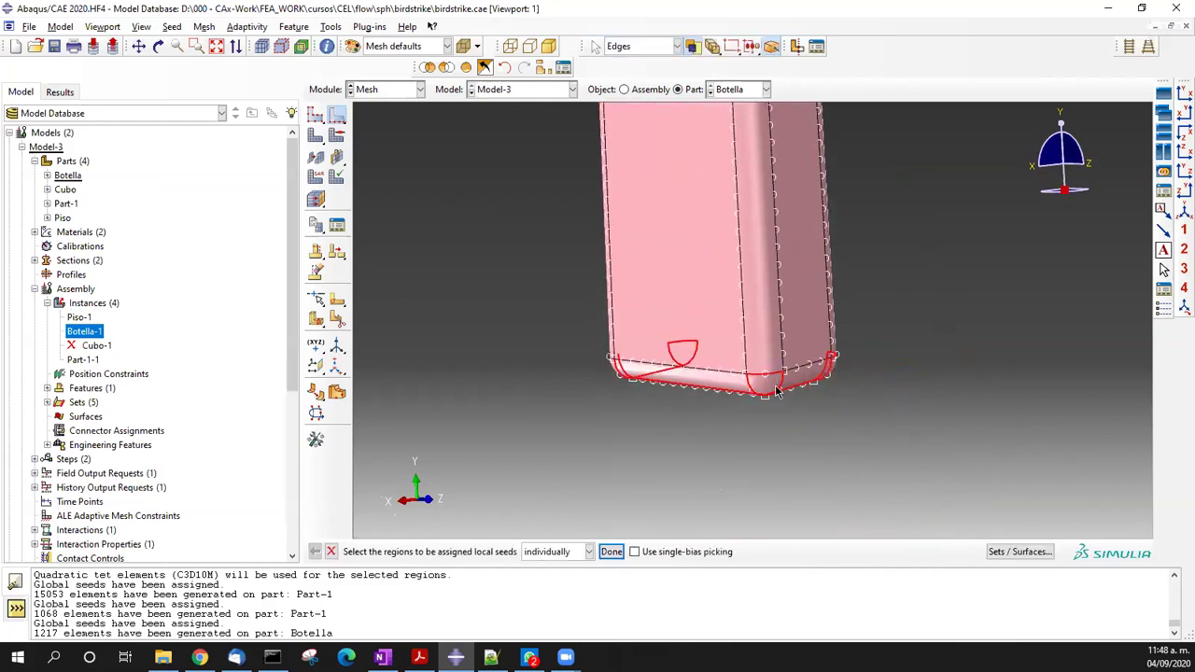
left_click_drag(881, 306, 915, 342, "ctrl+alt")
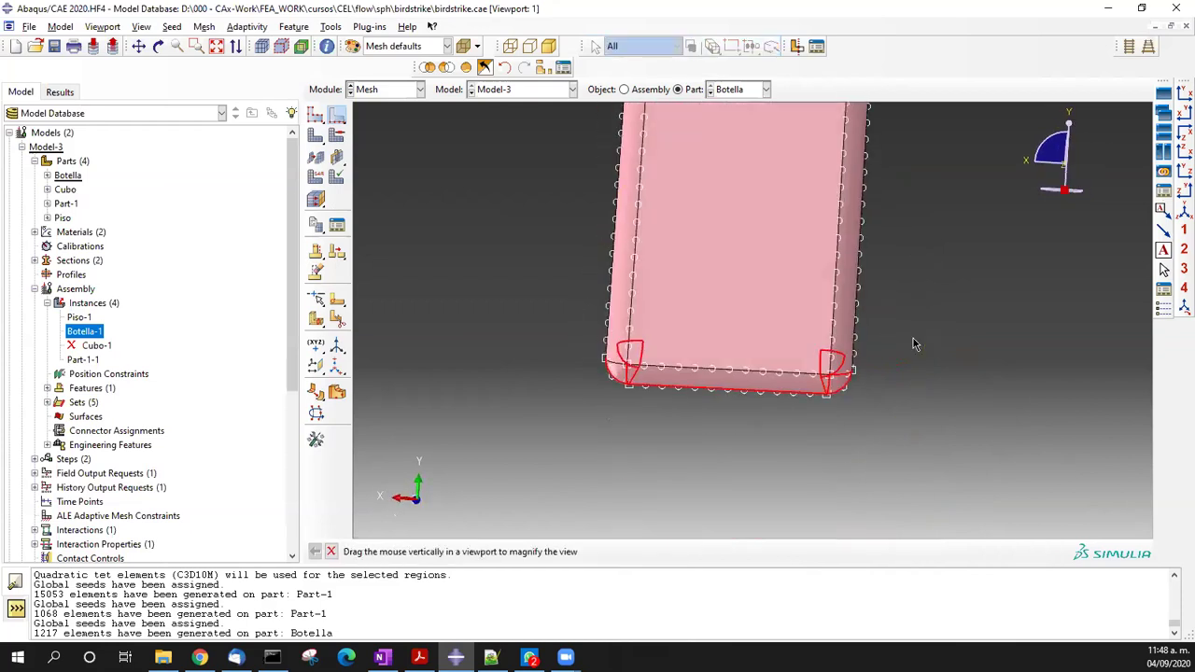
left_click_drag(762, 331, 538, 326, "ctrl+alt")
middle_click_drag(757, 331, 817, 343, "ctrl+alt")
middle_click(858, 308)
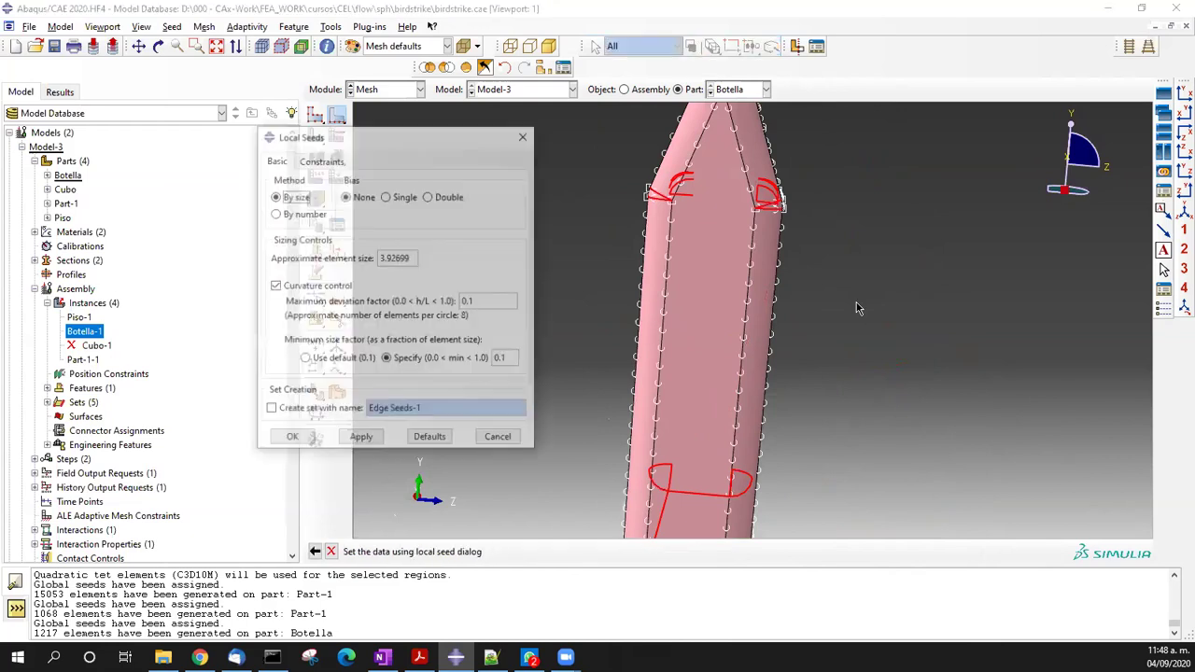
left_click(304, 213)
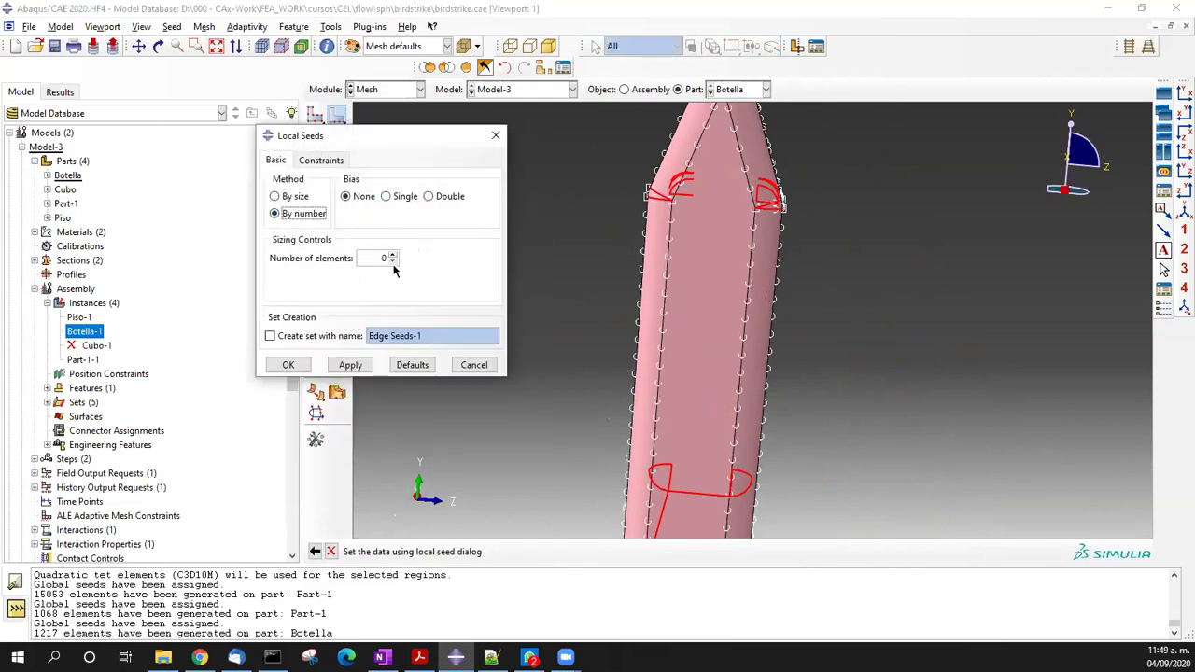
left_click(392, 255)
left_click(350, 365)
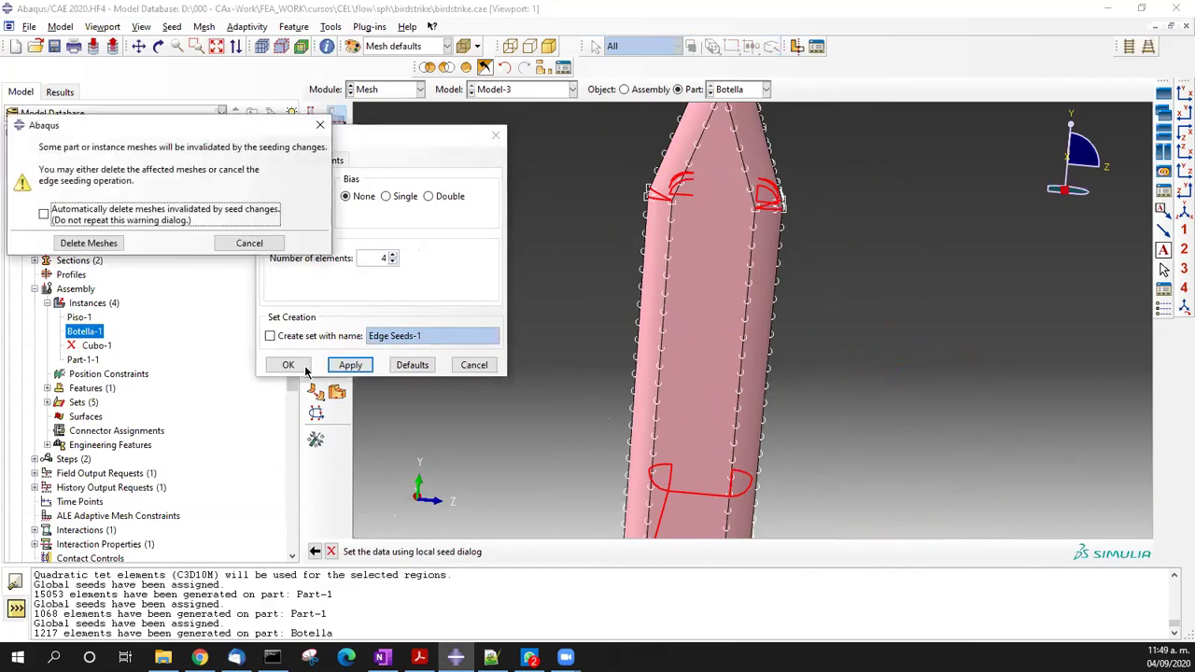
left_click(99, 241)
left_click(288, 365)
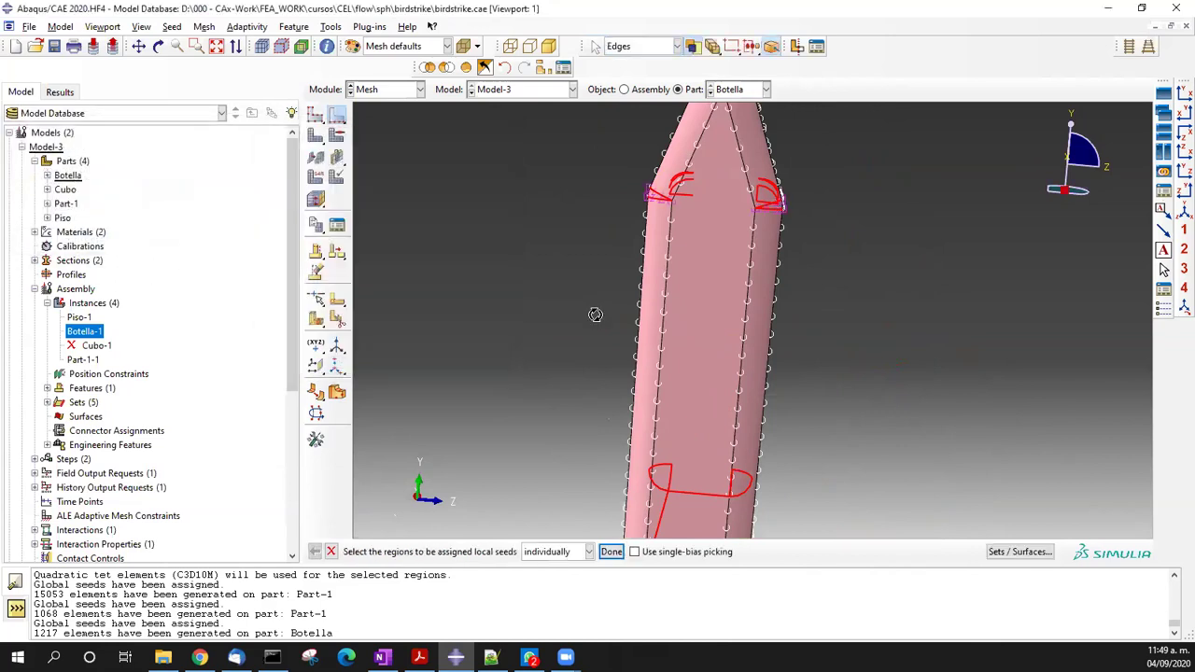
- Remesh the Botella part with the refined seeds on its rounded edges and inspect the resulting shell mesh
left_click_drag(594, 312, 675, 372, "ctrl+alt")
scroll(747, 183, "up", 3)
scroll(746, 183, "up", 2)
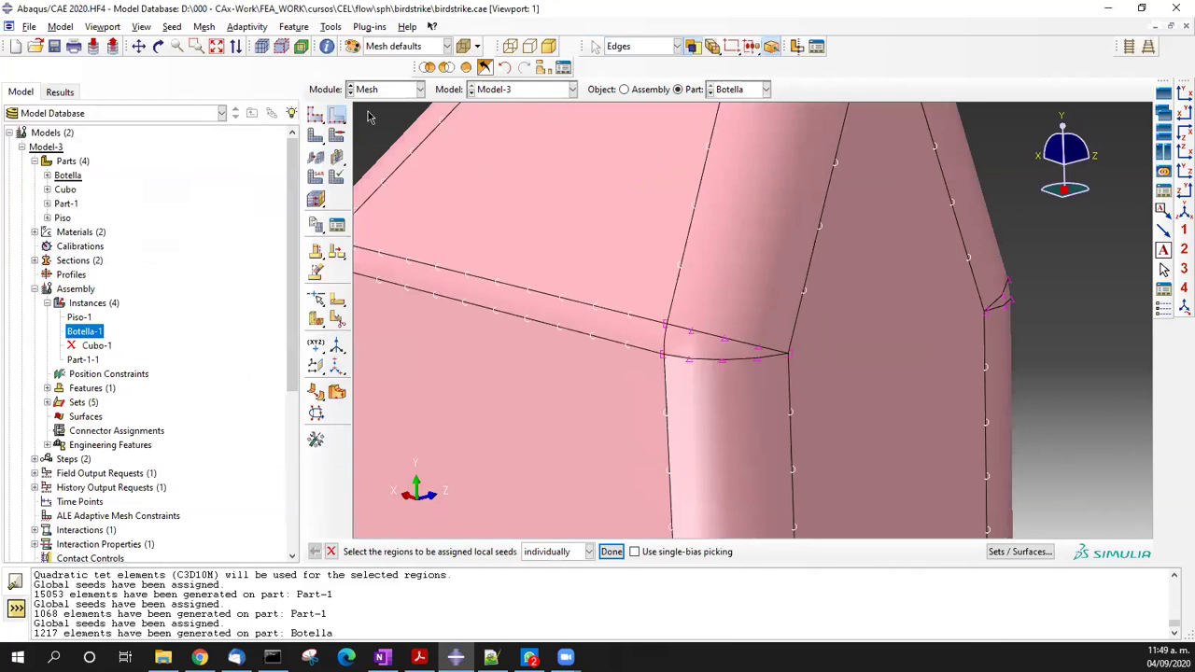
left_click(271, 52)
scroll(633, 258, "down", 2)
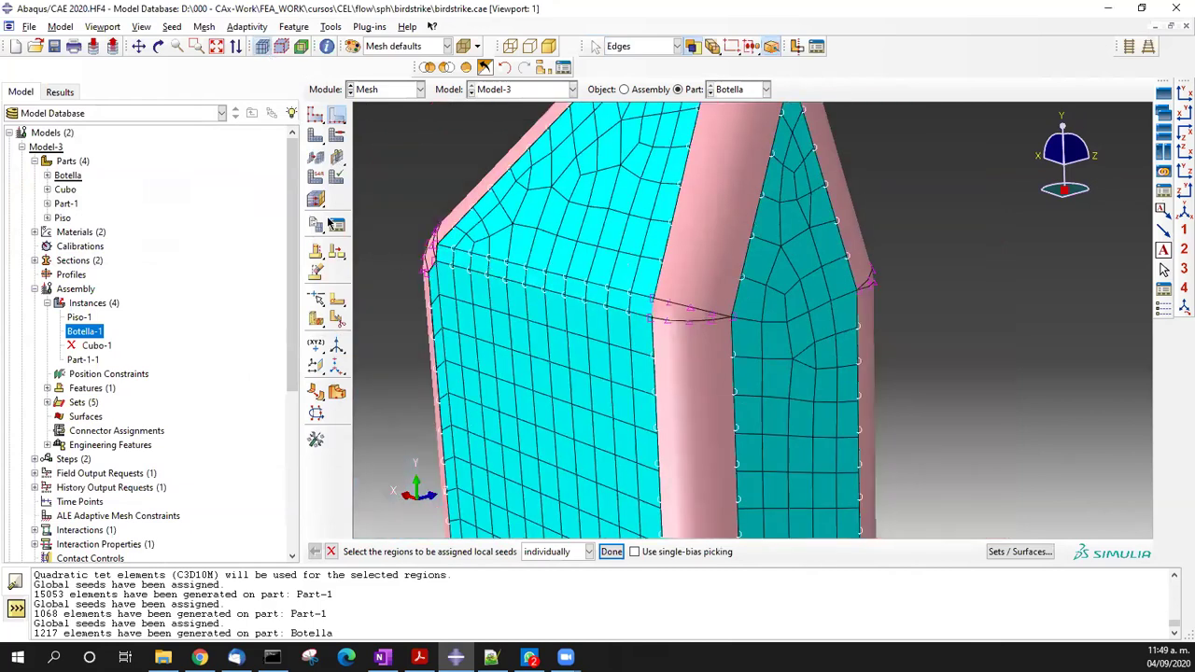
left_click(318, 135)
middle_click(668, 317)
scroll(668, 355, "down", 2)
mouse_move(774, 362)
left_mouse_down("ctrl+alt")
mouse_move(665, 353)
mouse_move(771, 365)
left_mouse_up("ctrl+alt")
key("Escape")
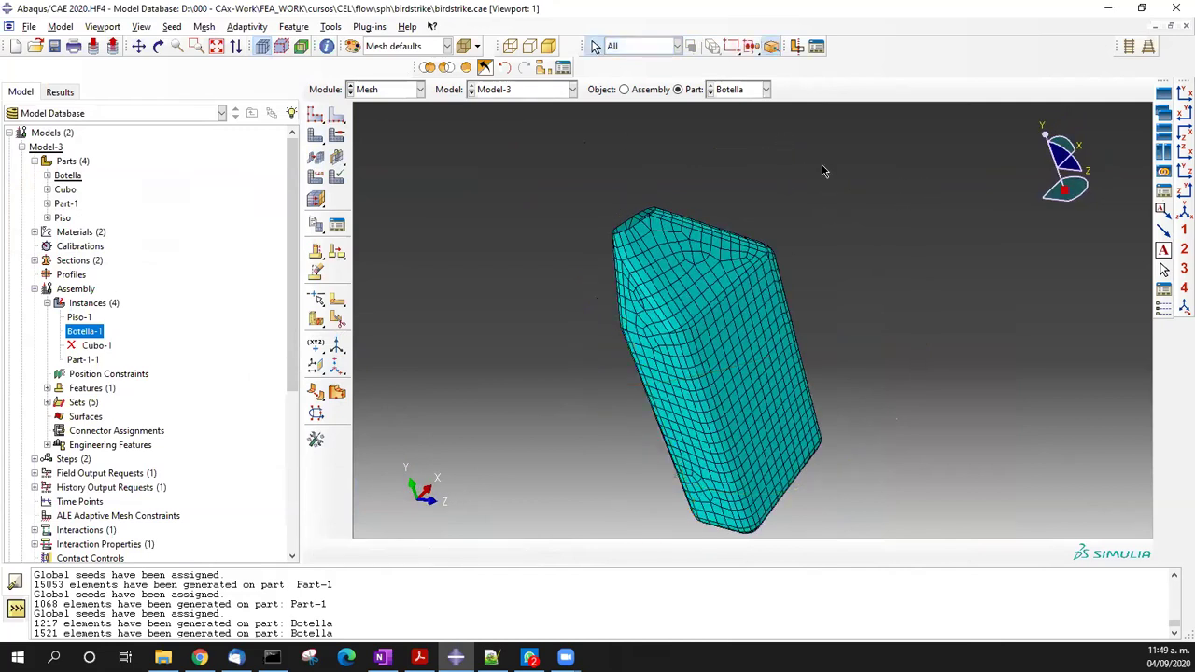
left_click(1126, 46)
left_click_drag(867, 373, 812, 402, "ctrl+alt")
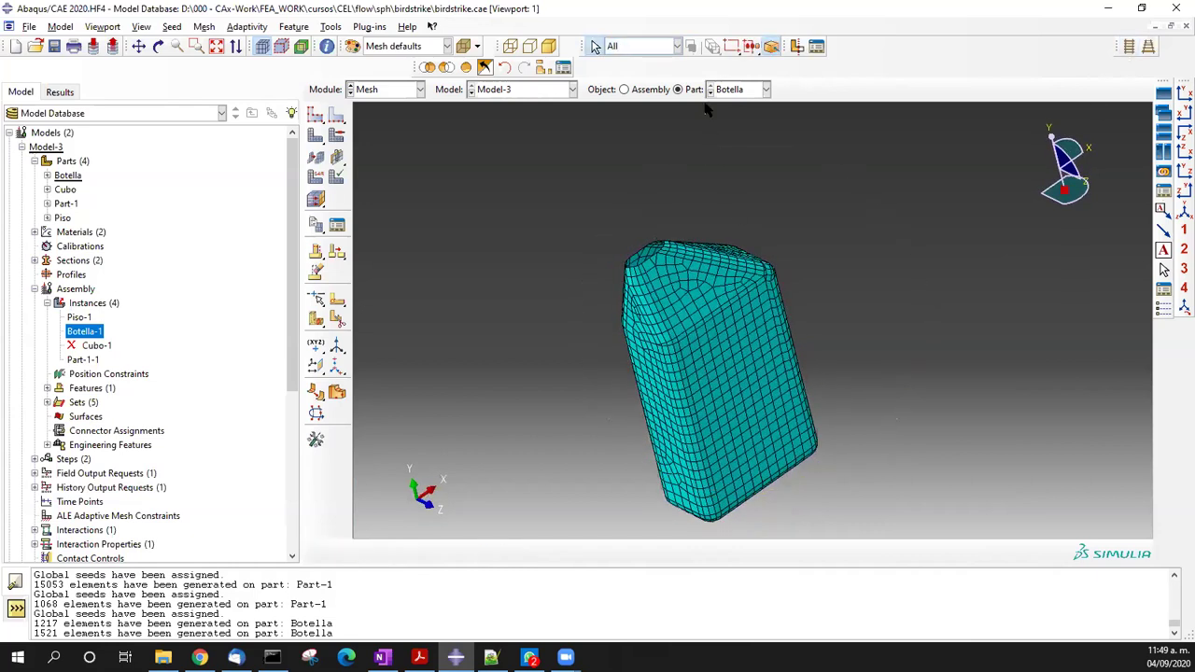
- Switch to the Piso part and mesh it with the default seeds
left_click(737, 91)
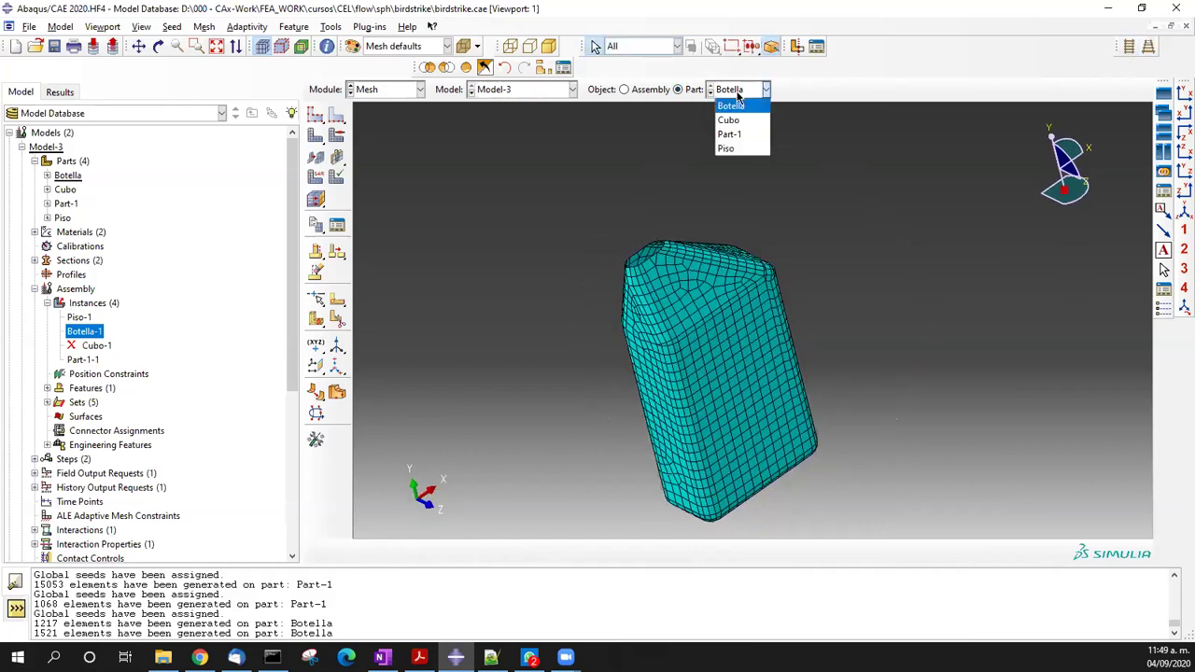
left_click(753, 148)
left_click_drag(809, 389, 677, 348, "ctrl+alt")
scroll(532, 361, "down", 2)
scroll(488, 355, "up", 3)
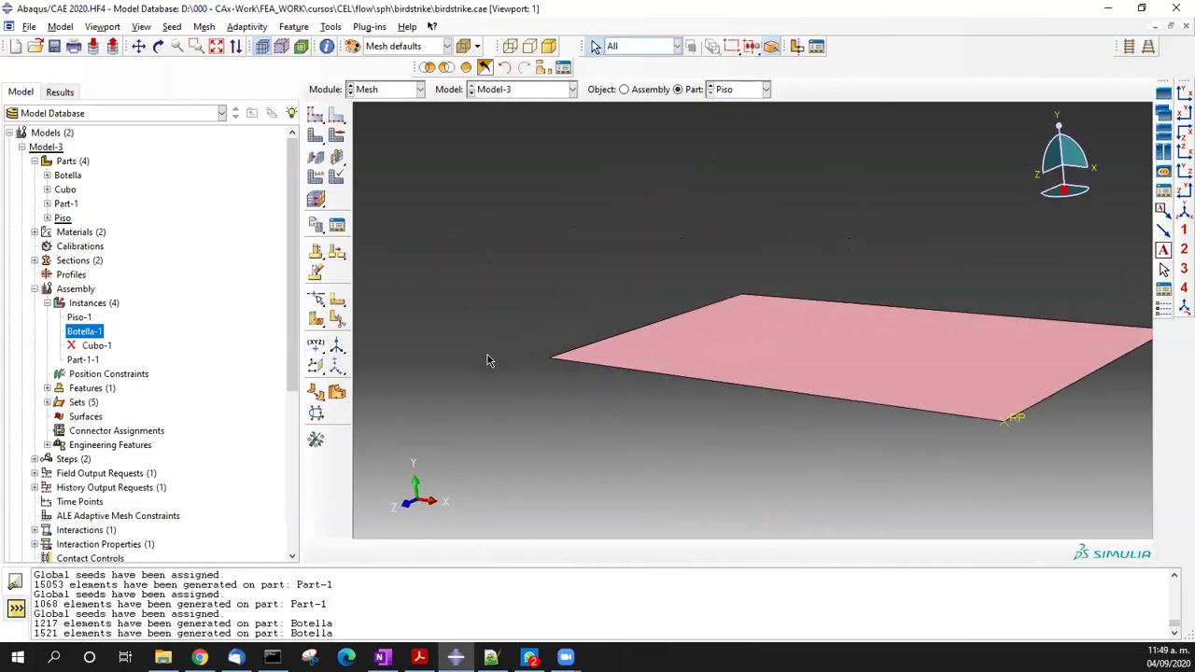
left_click(317, 136)
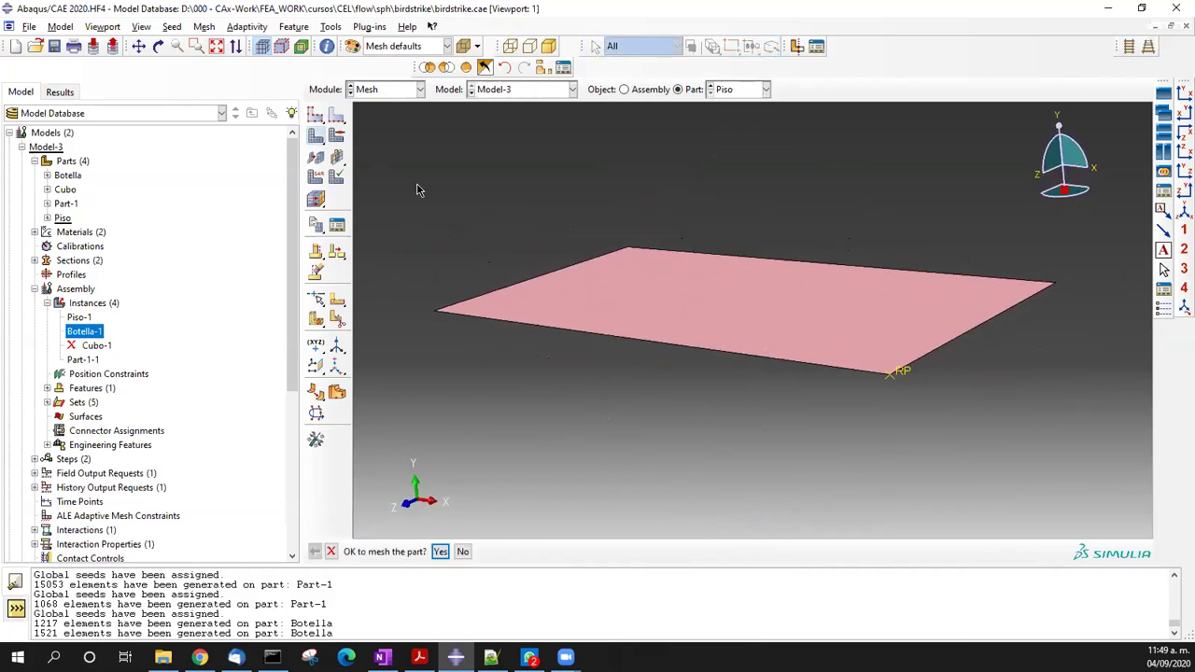
middle_click(482, 246)
left_click_drag(482, 245, 787, 289, "ctrl+alt")
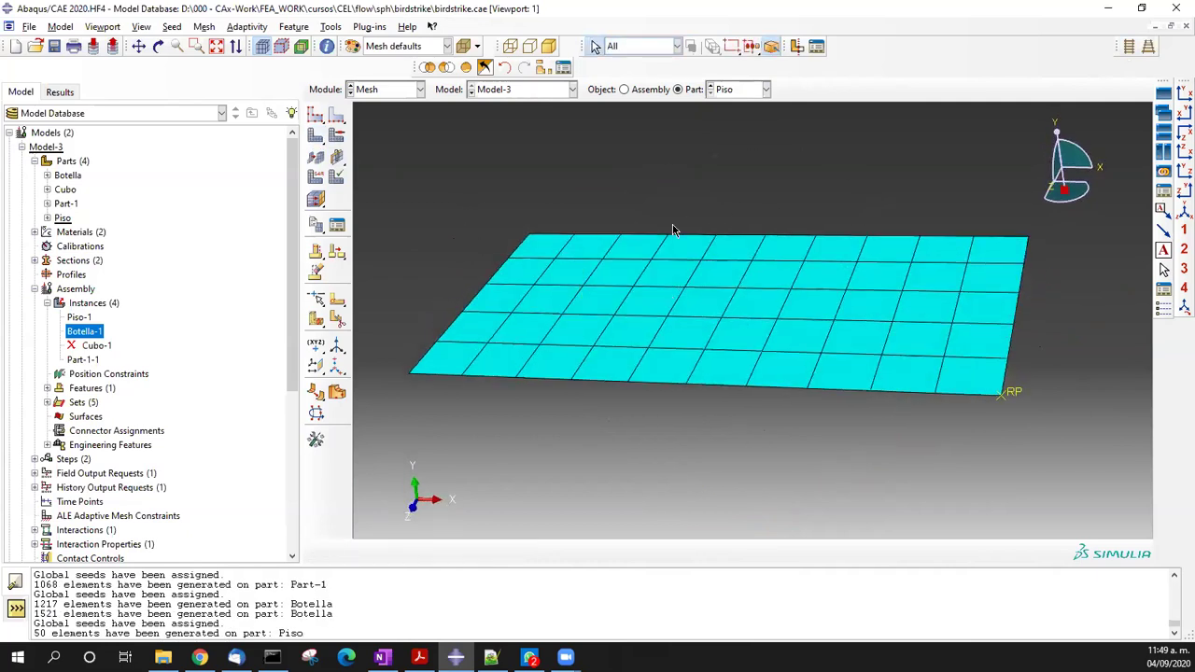
- Check the floor part's element type and accept the linear Discrete Rigid Element R3D4
left_click(316, 182)
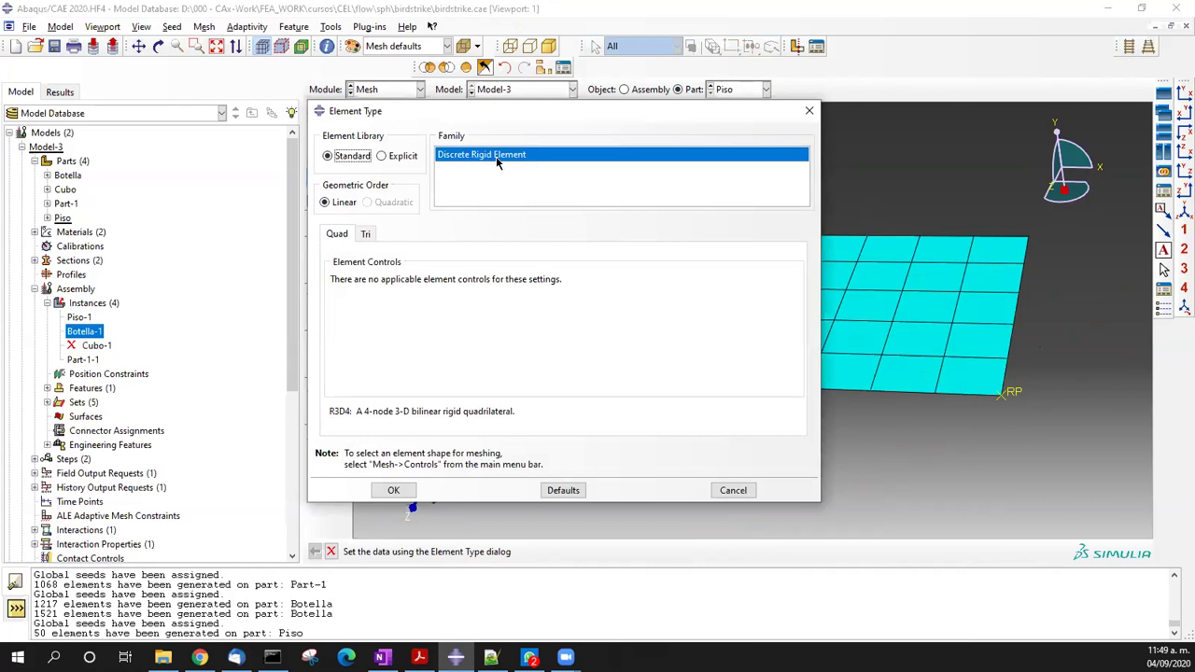
left_click_drag(336, 413, 333, 413)
left_click(397, 492)
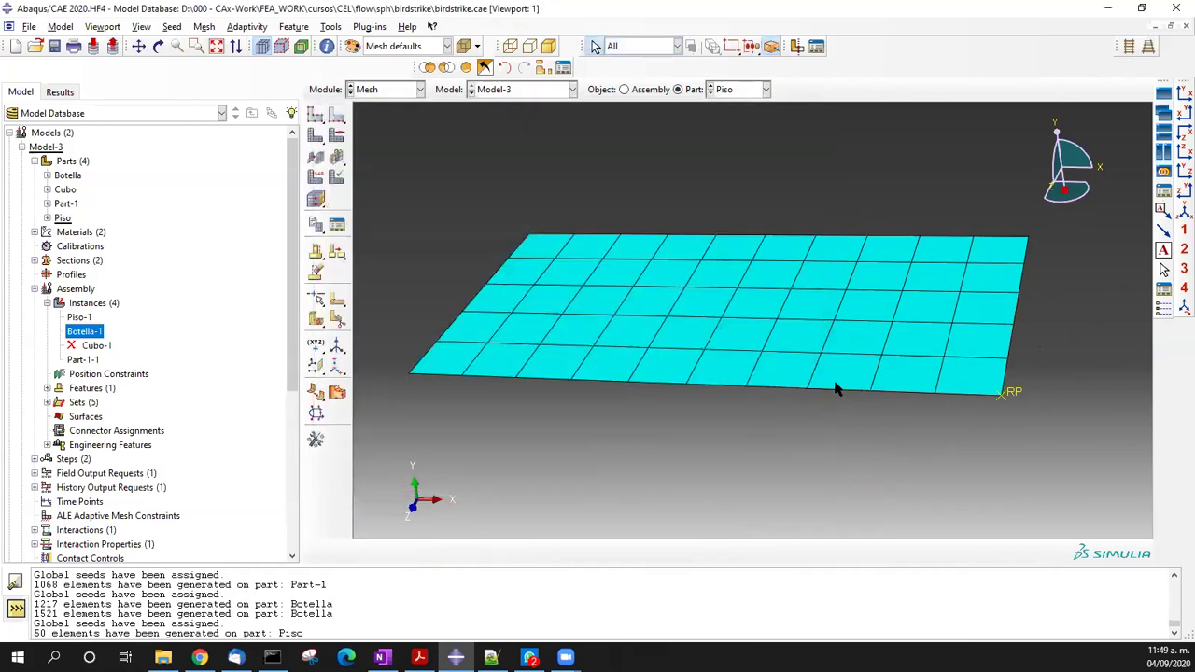
- Display the whole assembly and examine the bottle mesh relative to the meshed floor
left_click_drag(835, 387, 784, 250, "ctrl+alt")
scroll(784, 278, "up", 2)
scroll(784, 278, "down", 2)
left_click(650, 89)
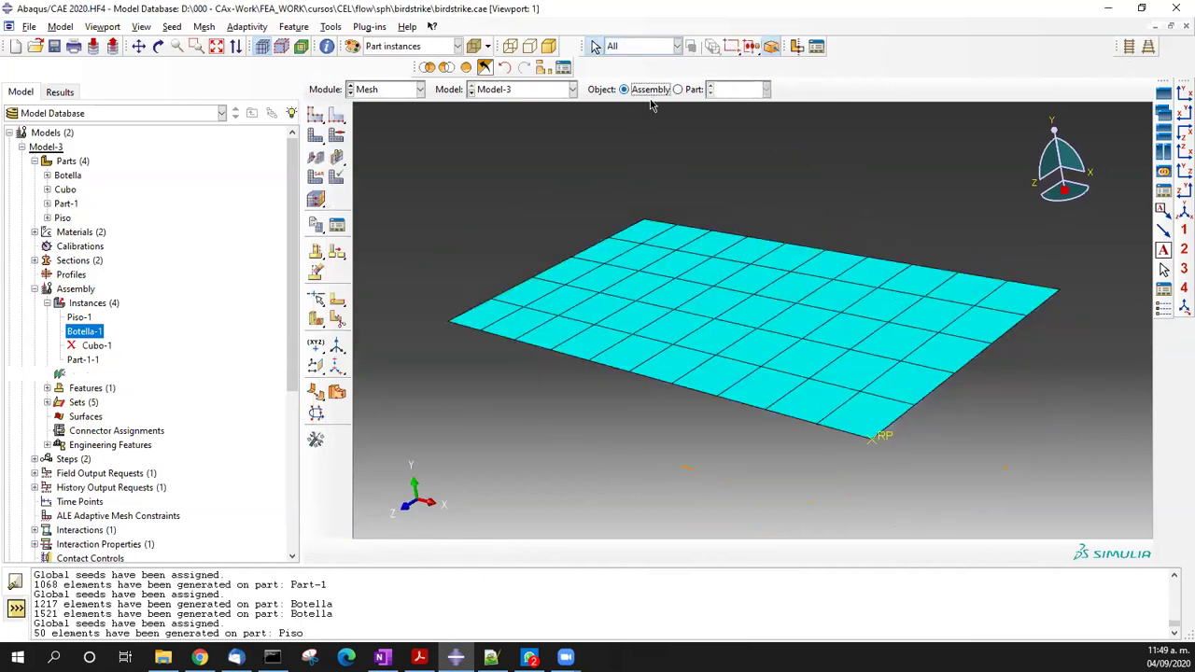
left_click_drag(752, 386, 794, 326, "ctrl+alt")
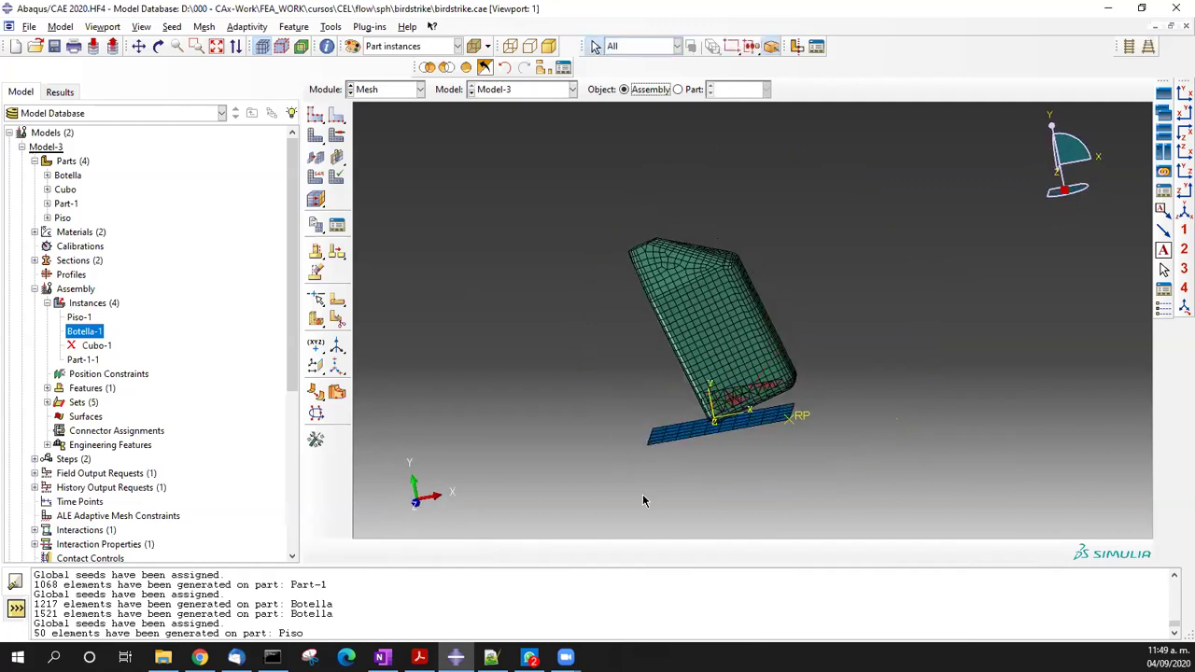
scroll(767, 444, "up", 2)
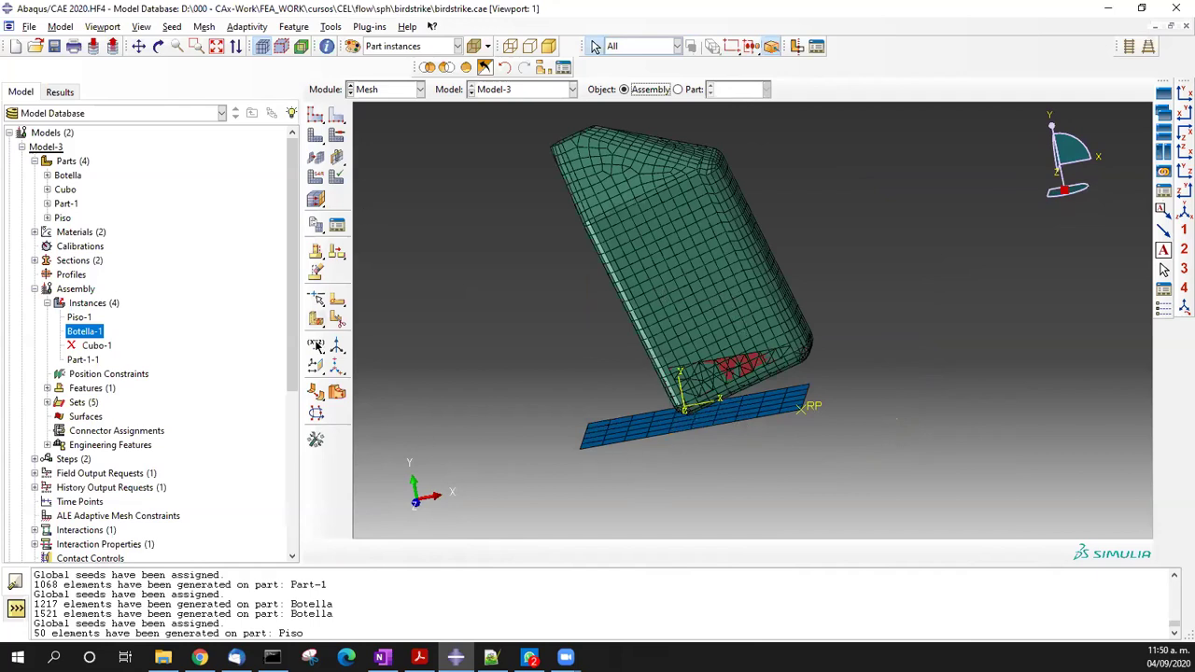
- Switch to the Job module and save the current model database
left_click(401, 91)
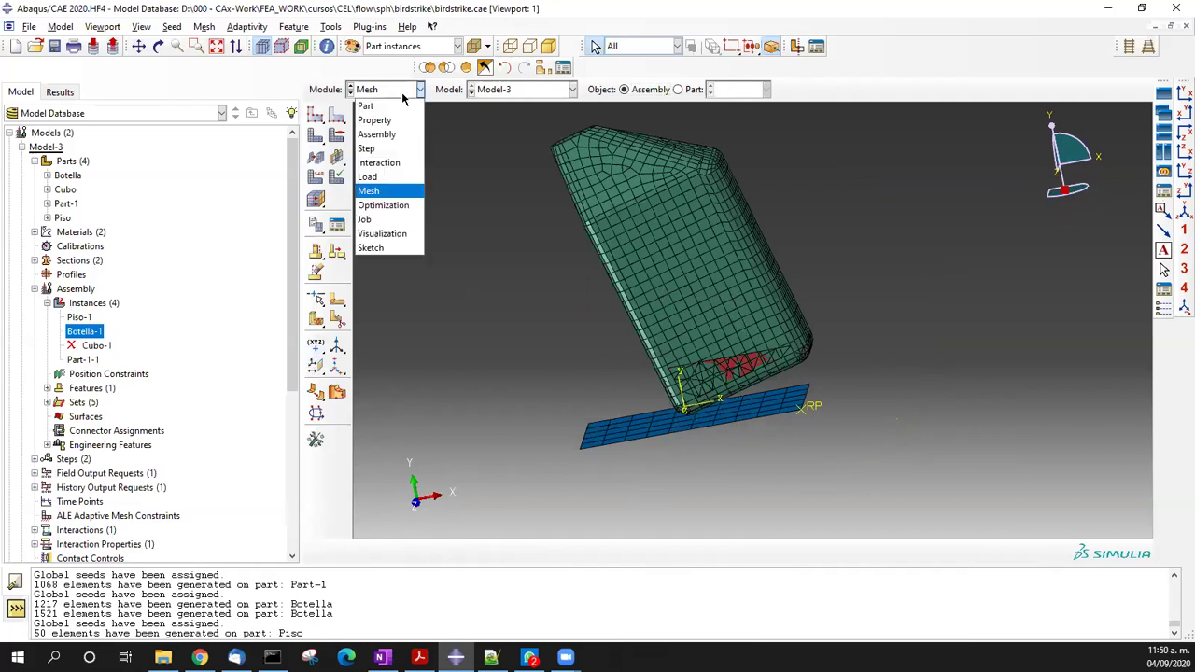
left_click(373, 218)
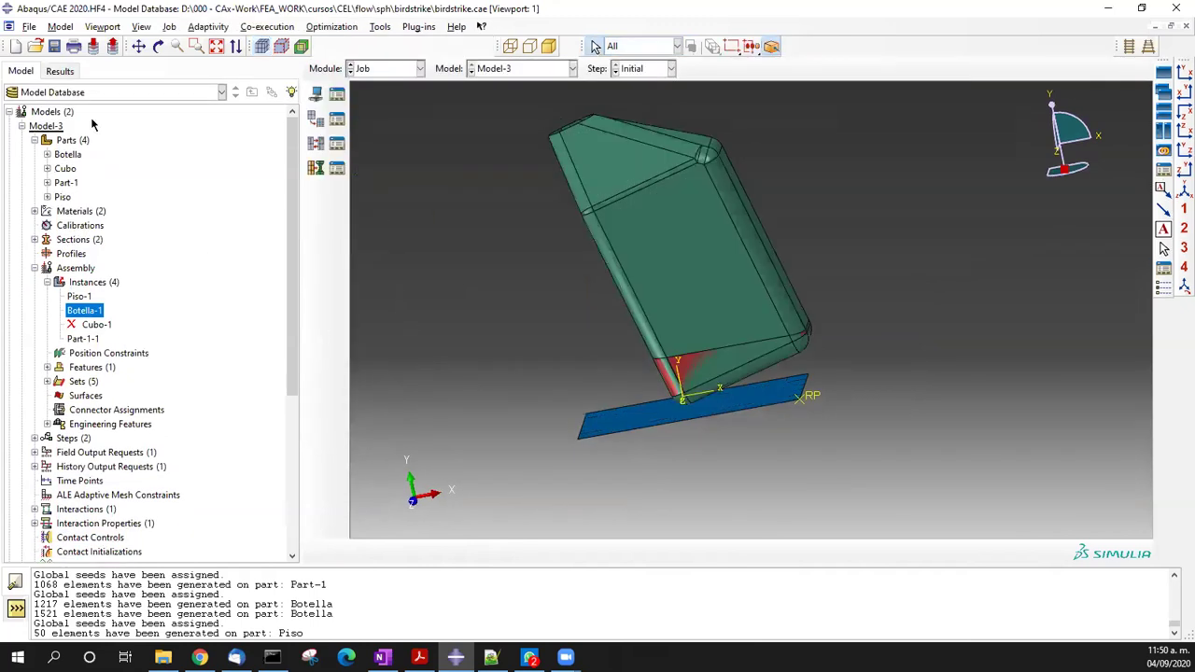
left_click(54, 46)
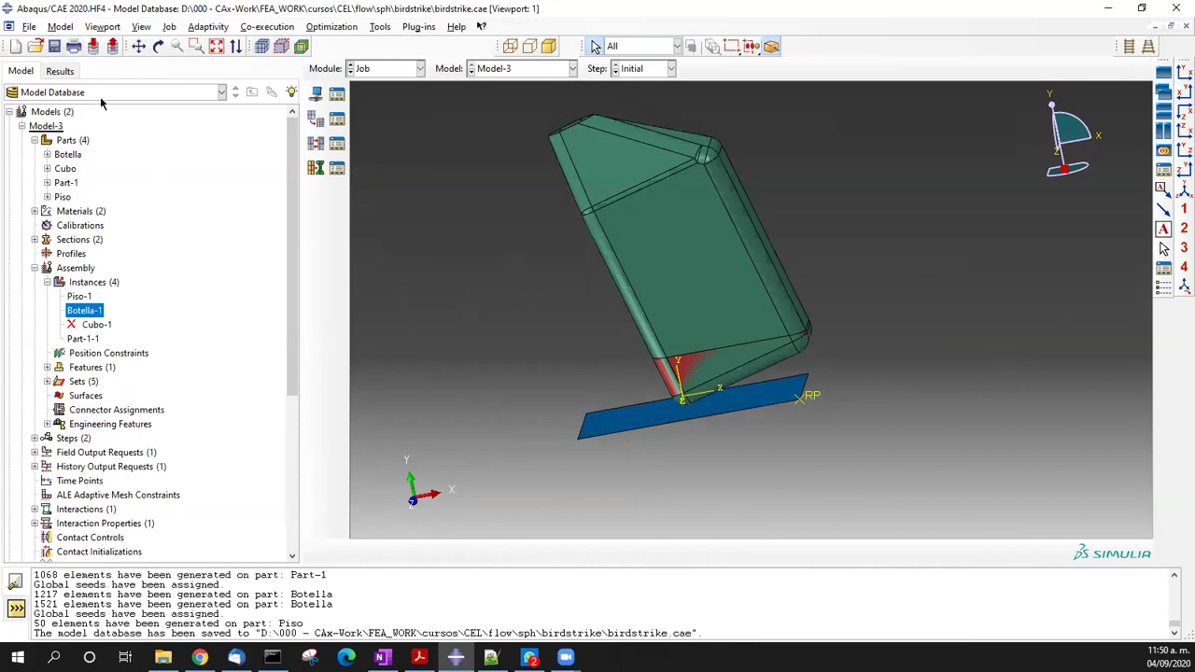
- Save a copy of the model database as webinar in the parent sph folder
left_click(29, 27)
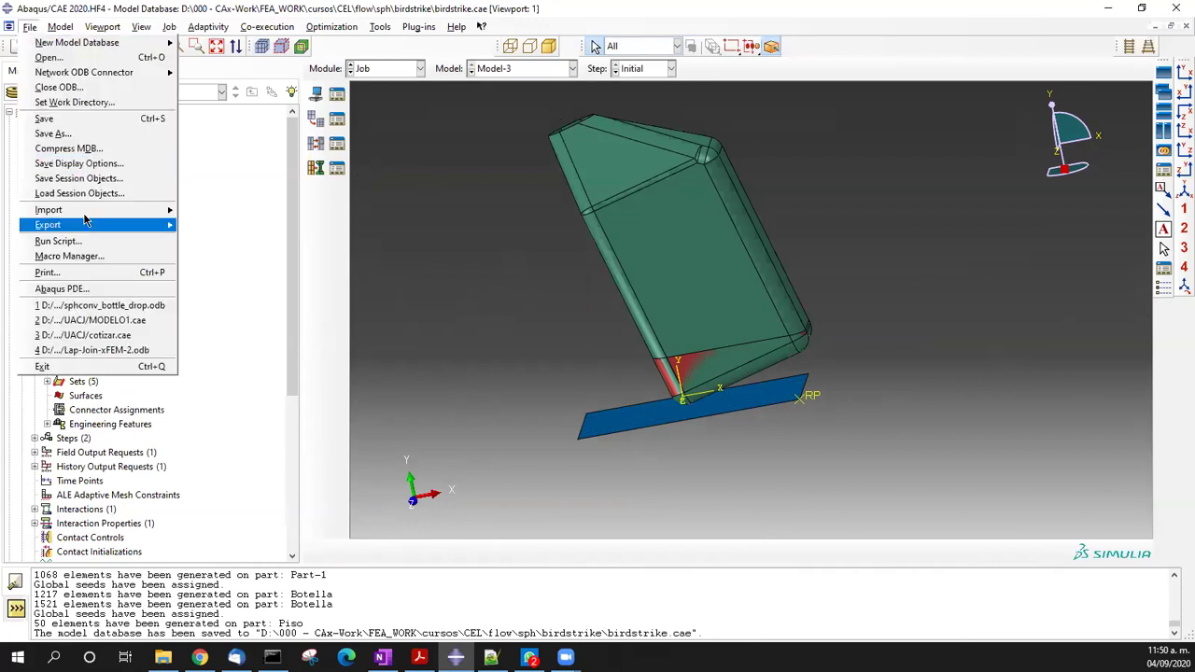
left_click(86, 134)
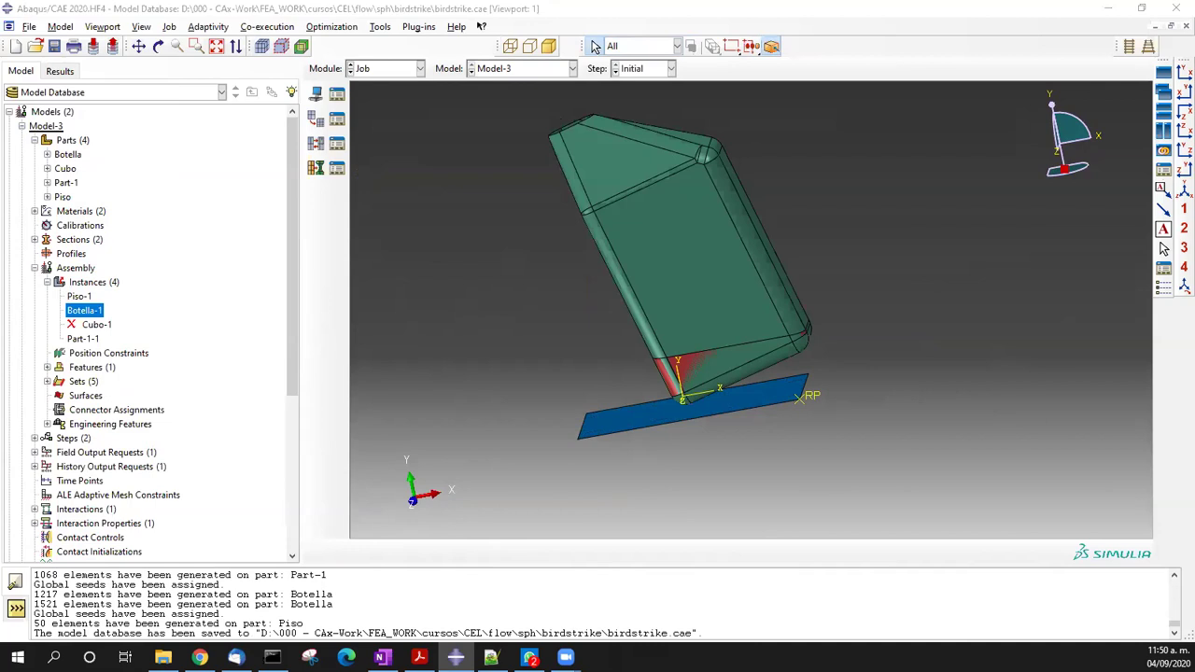
left_click(490, 264)
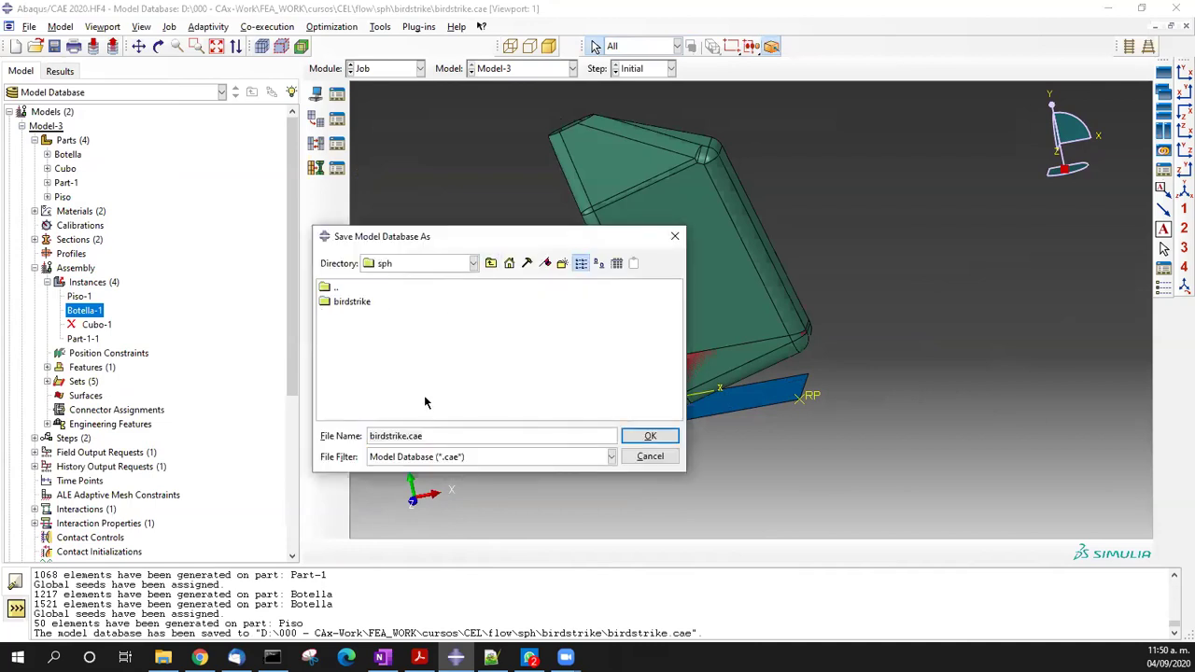
left_click(403, 436)
triple_click(364, 431)
type("webinar")
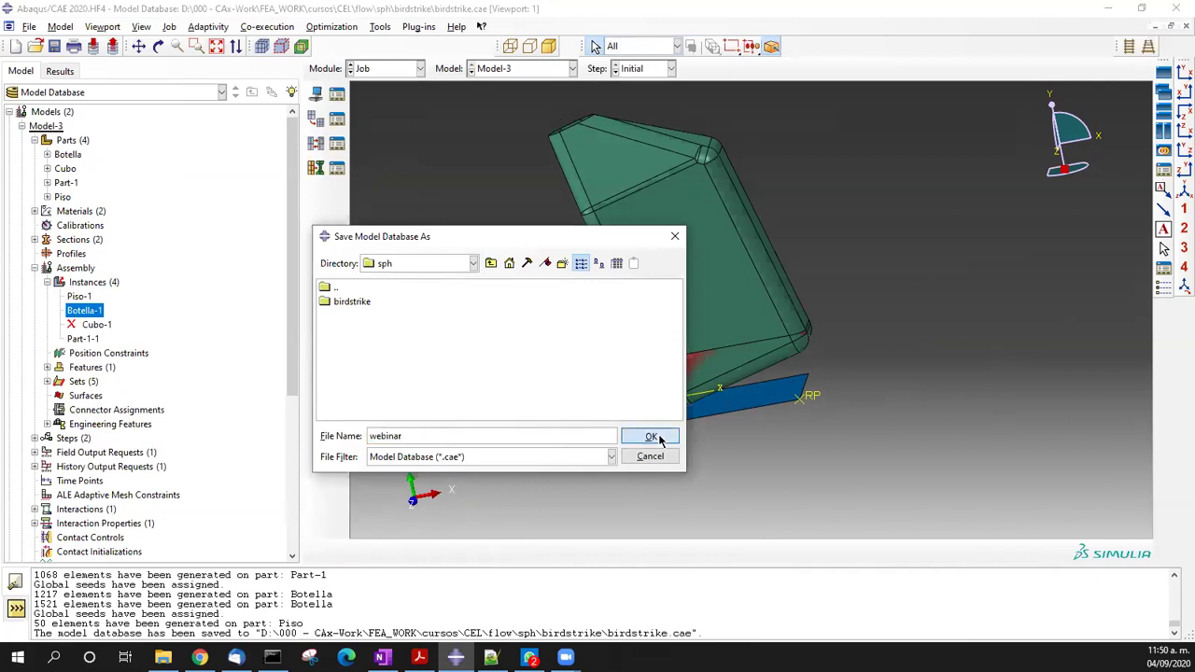
left_click(652, 437)
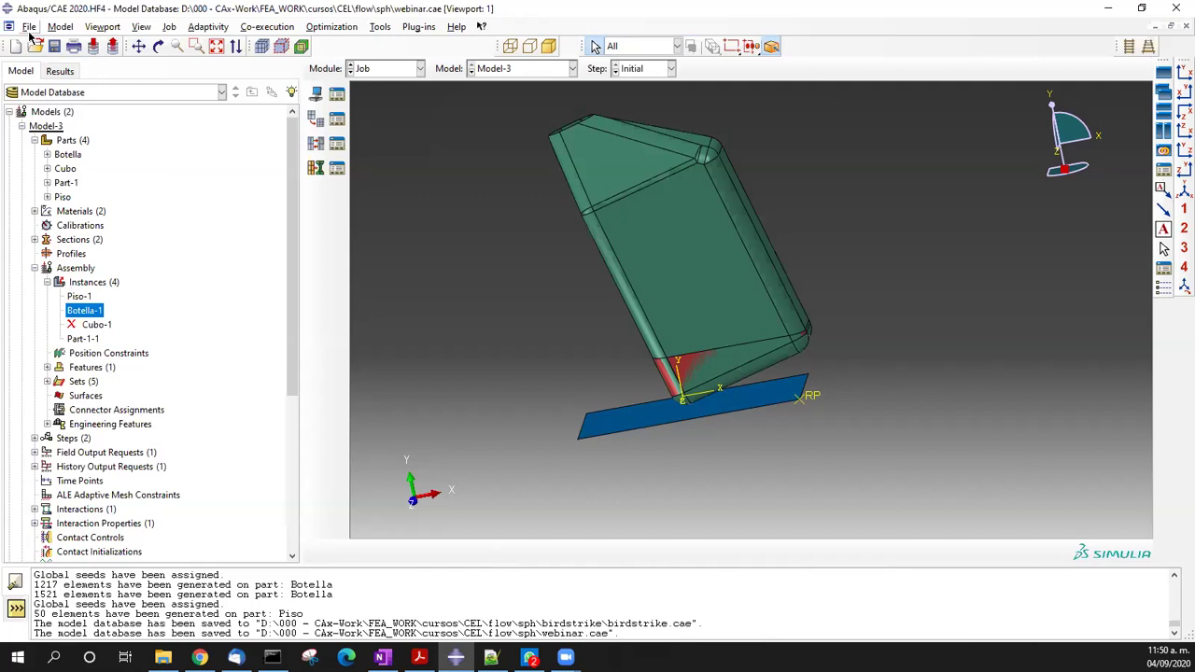
- Create a new folder named webinar inside the sph directory and set it as the work directory
left_click(29, 31)
left_click(88, 103)
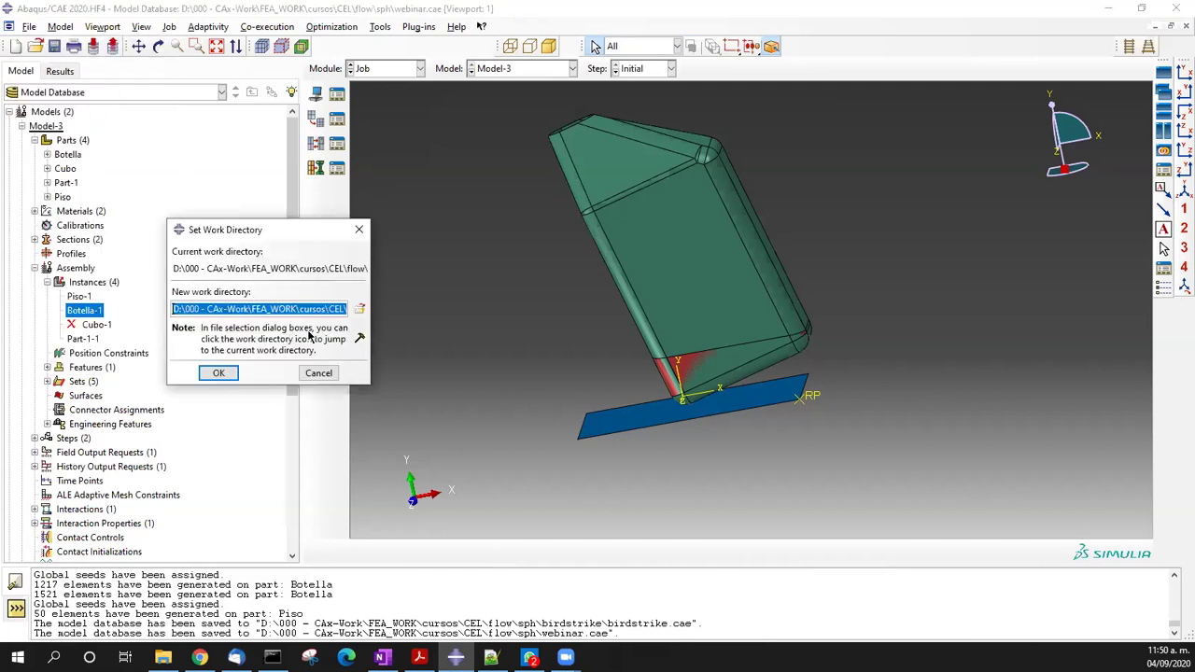
left_click(358, 315)
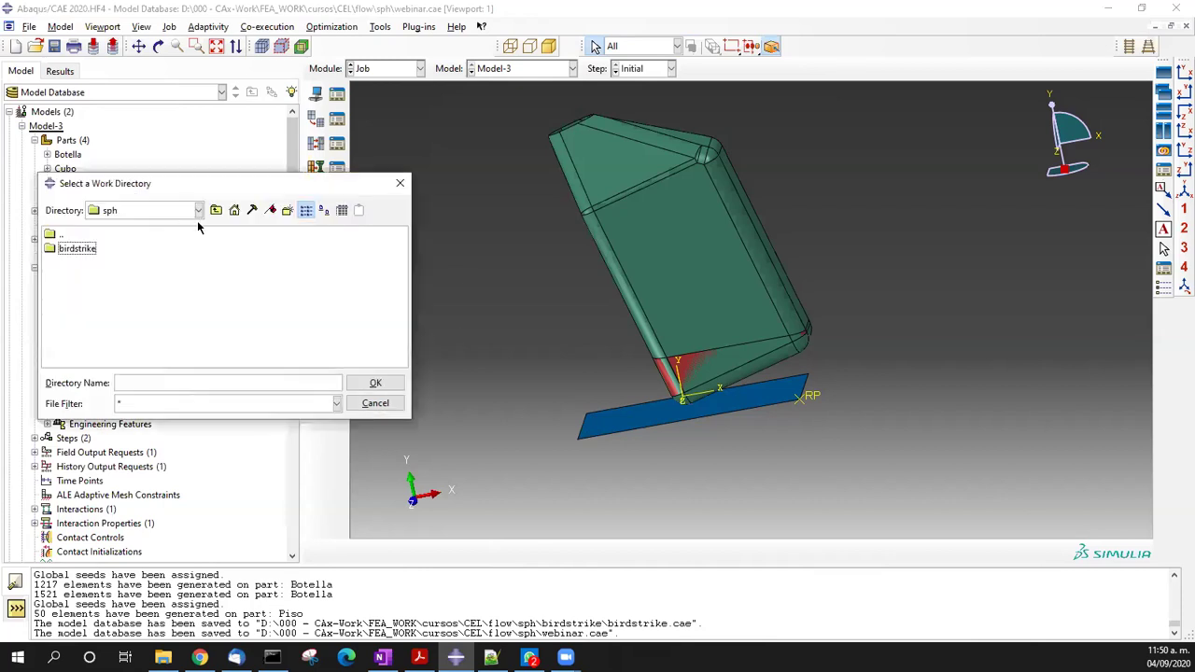
left_click(217, 212)
left_click(66, 263)
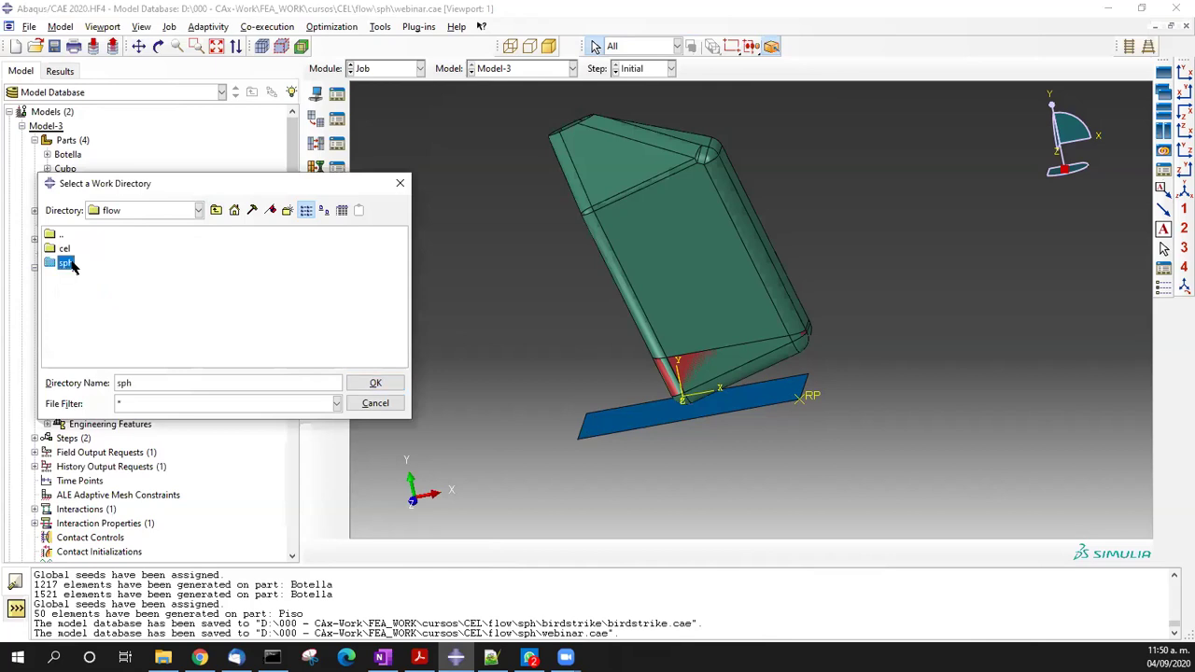
double_click(73, 265)
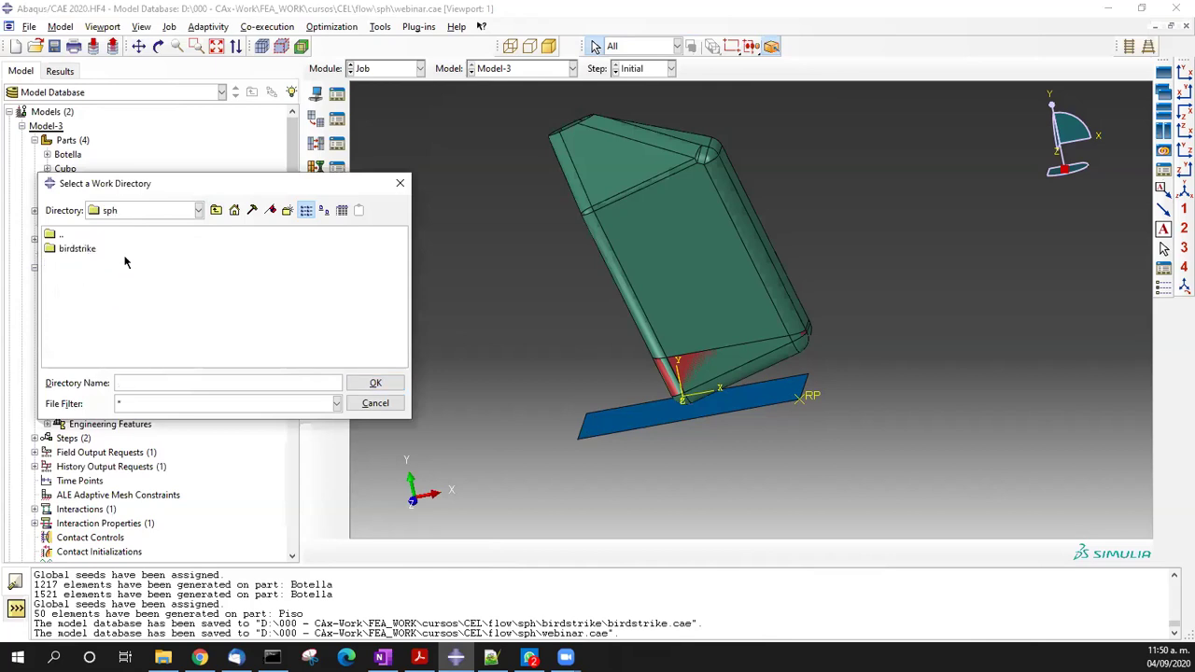
left_click(287, 211)
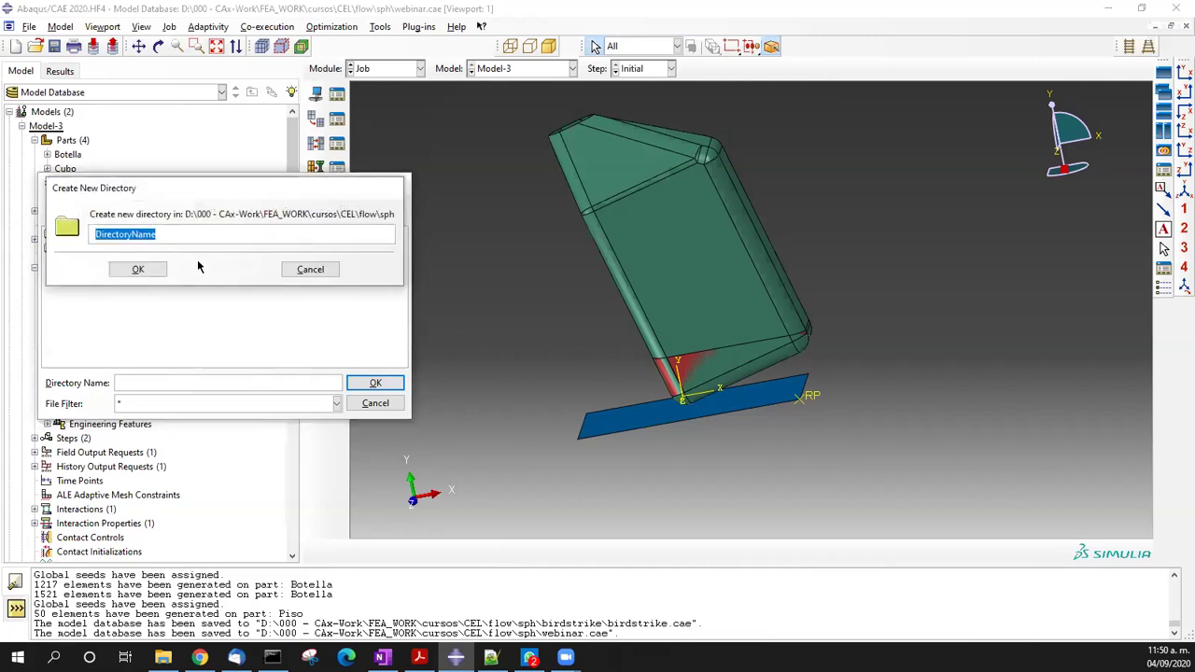
type("webinar")
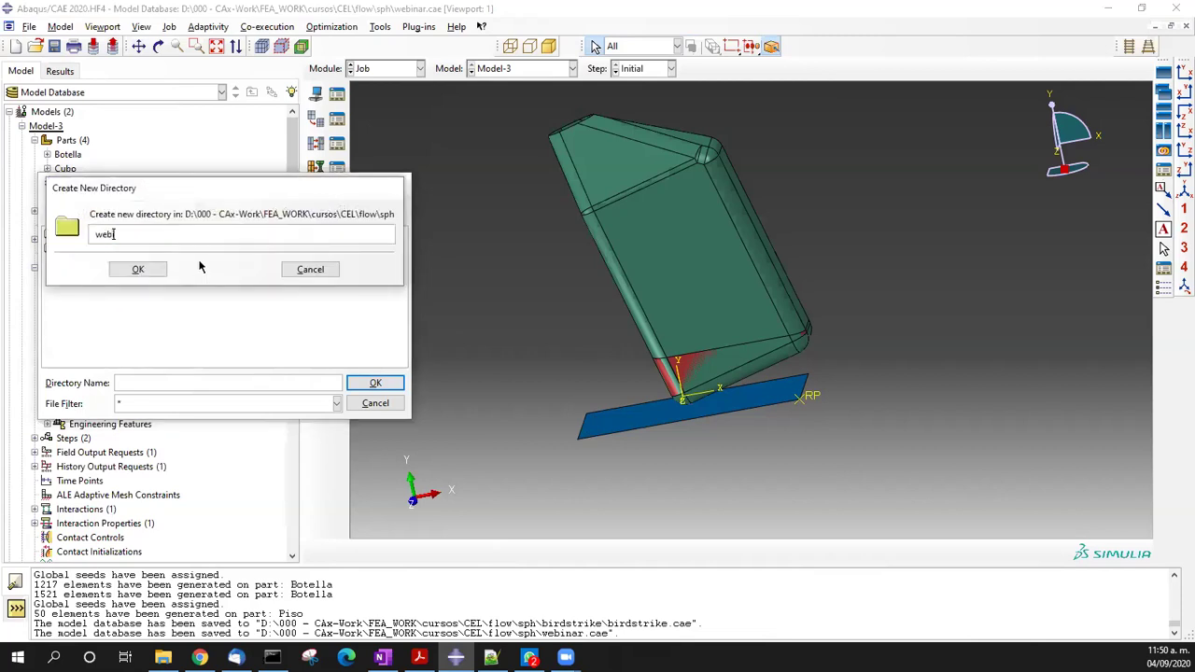
key("Return")
left_click(80, 263)
left_click(369, 387)
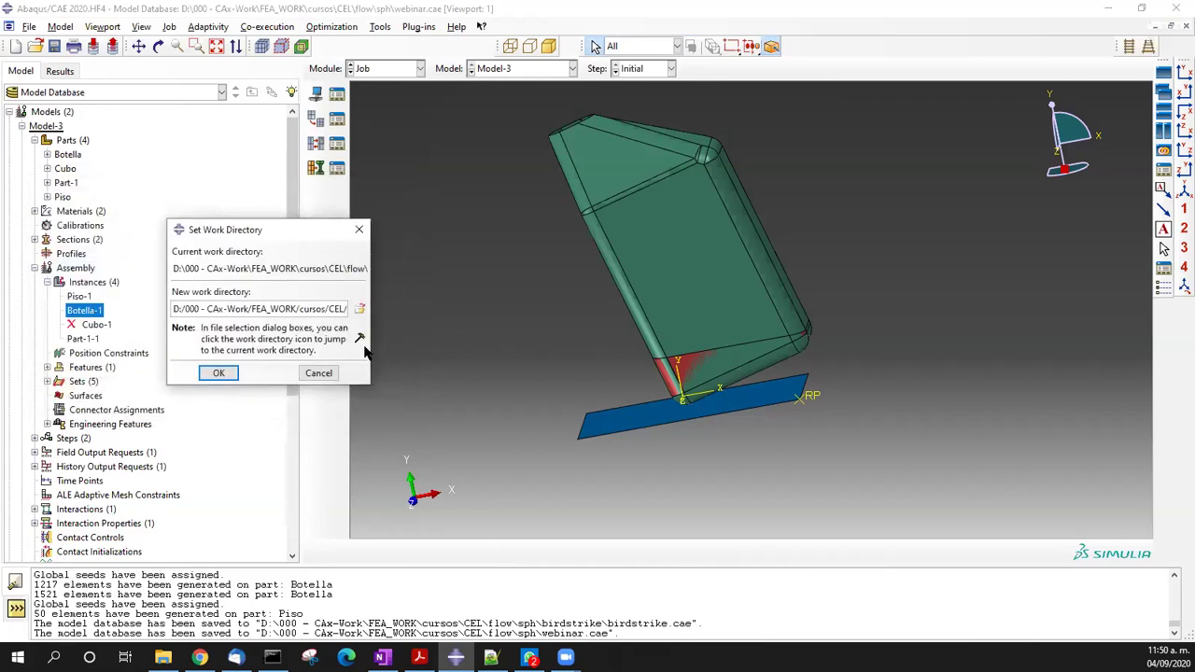
left_click(218, 373)
- Create a full-analysis job named DropTest for Model-3 with multiple processors enabled, using 2 processors
left_click(316, 93)
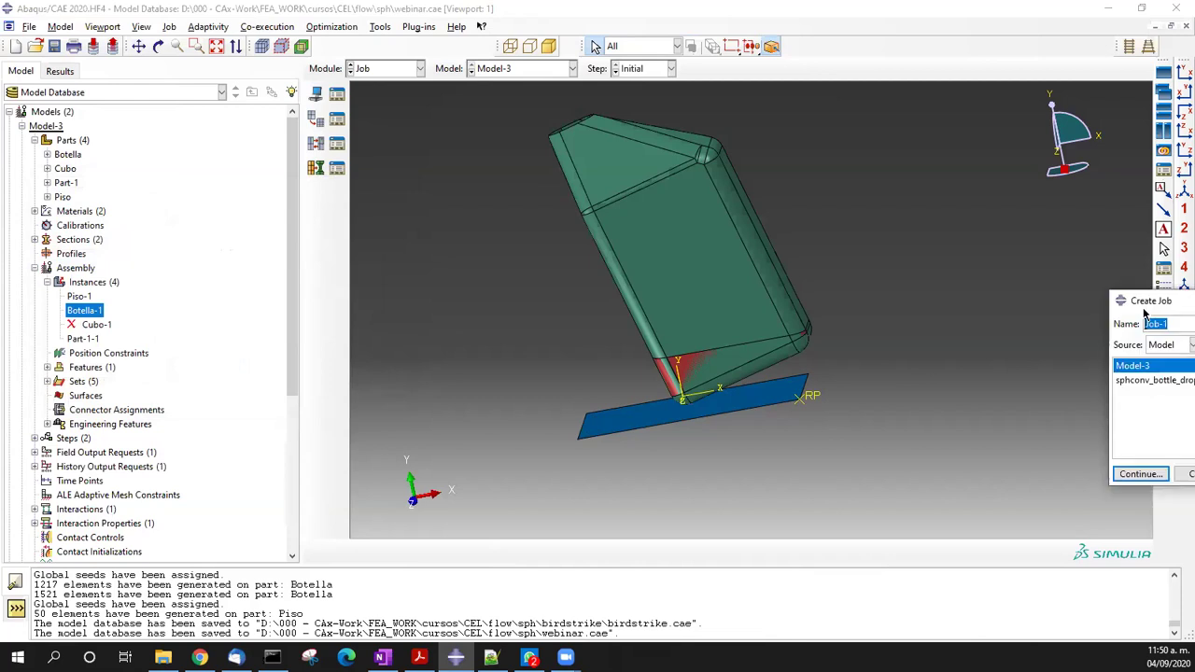
type("DropTe")
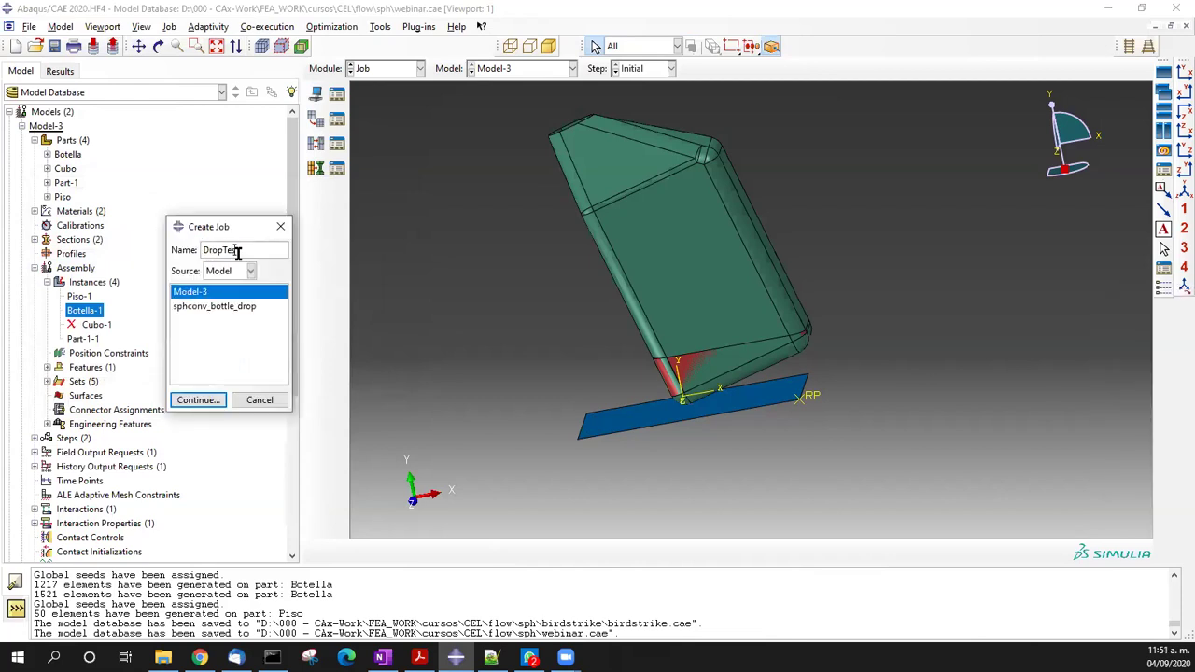
type("st")
left_click(213, 400)
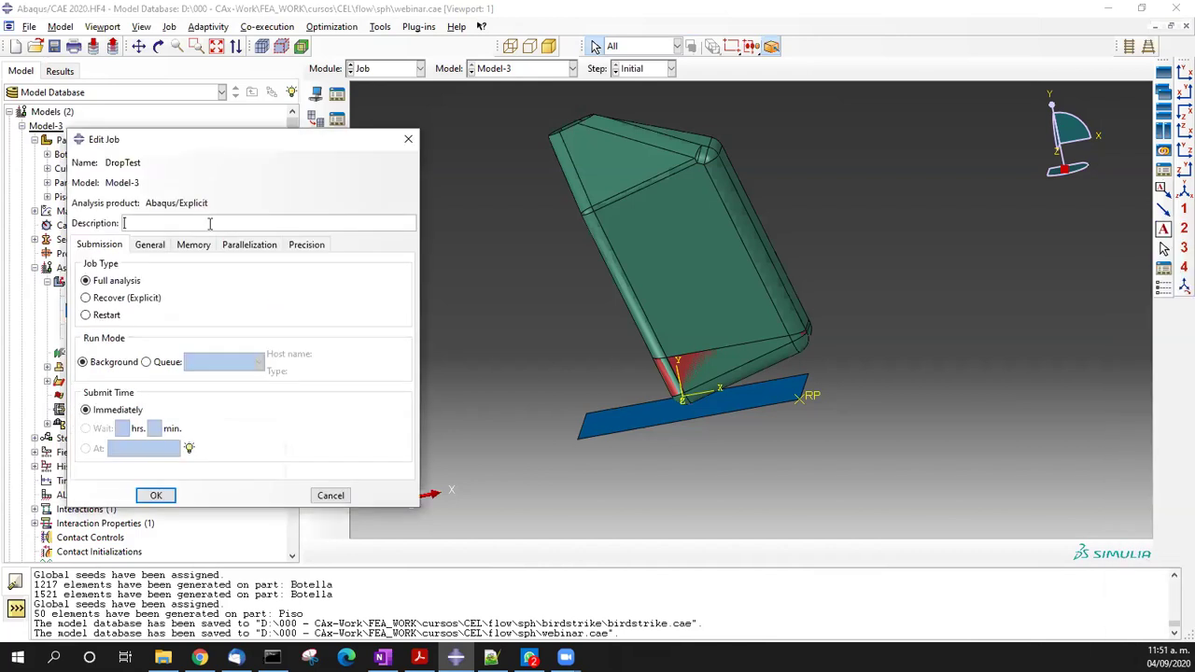
left_click(236, 247)
left_click(161, 266)
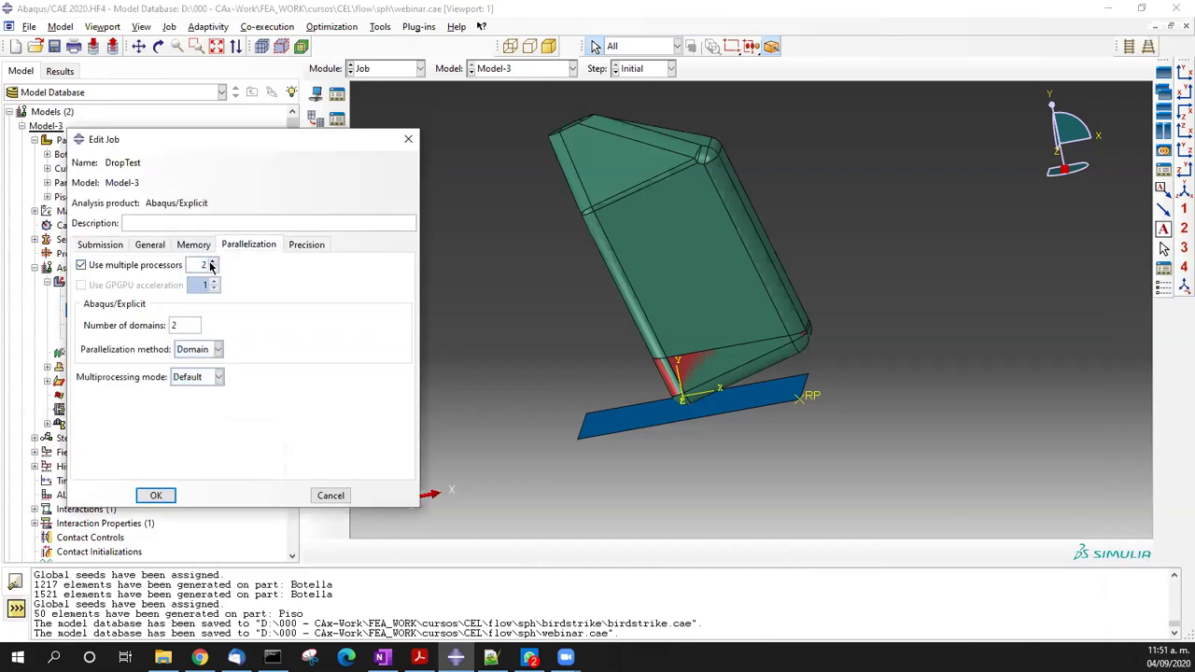
left_click(158, 496)
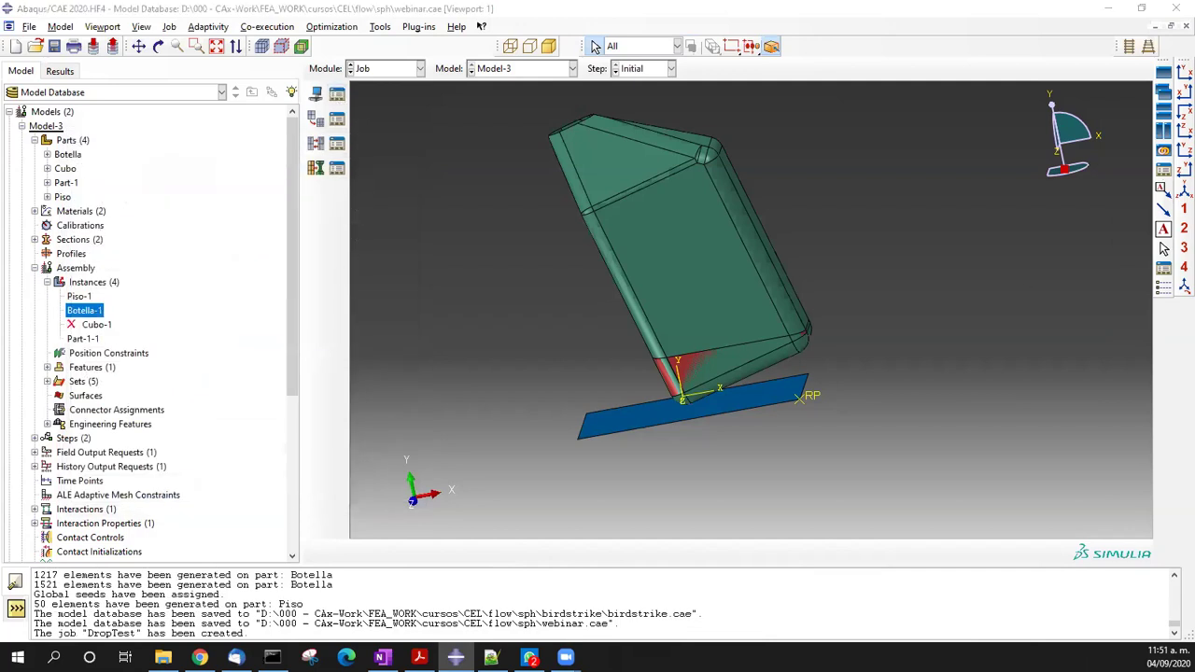
- Submit the DropTest job for analysis
left_click(337, 93)
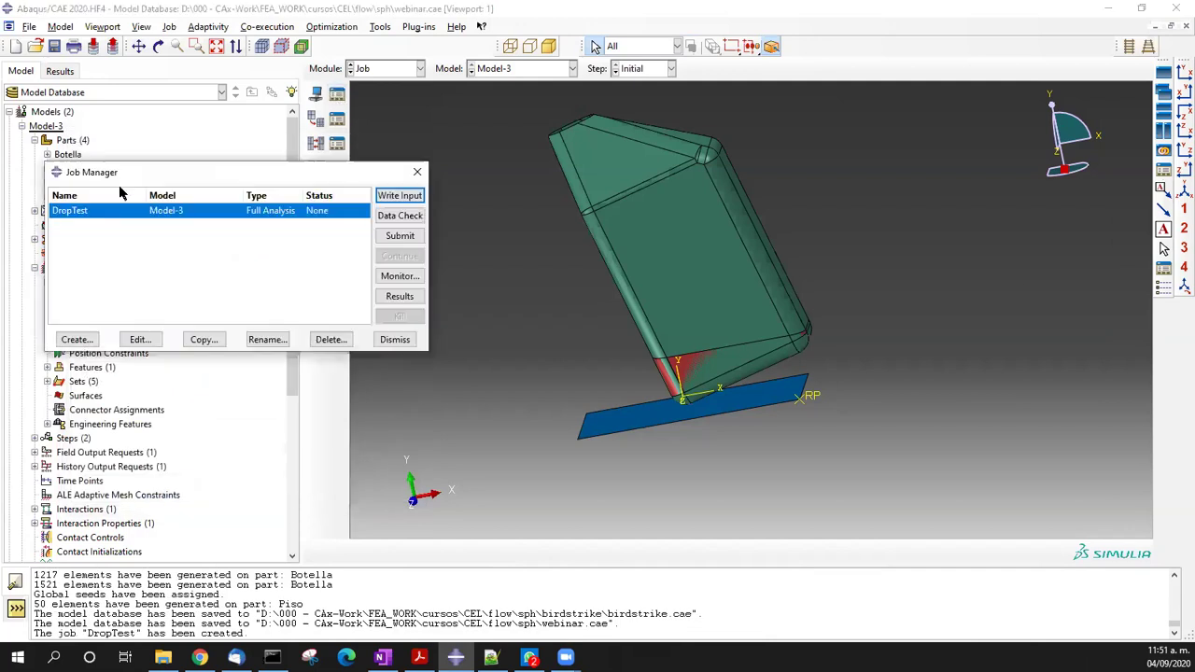
left_click(400, 235)
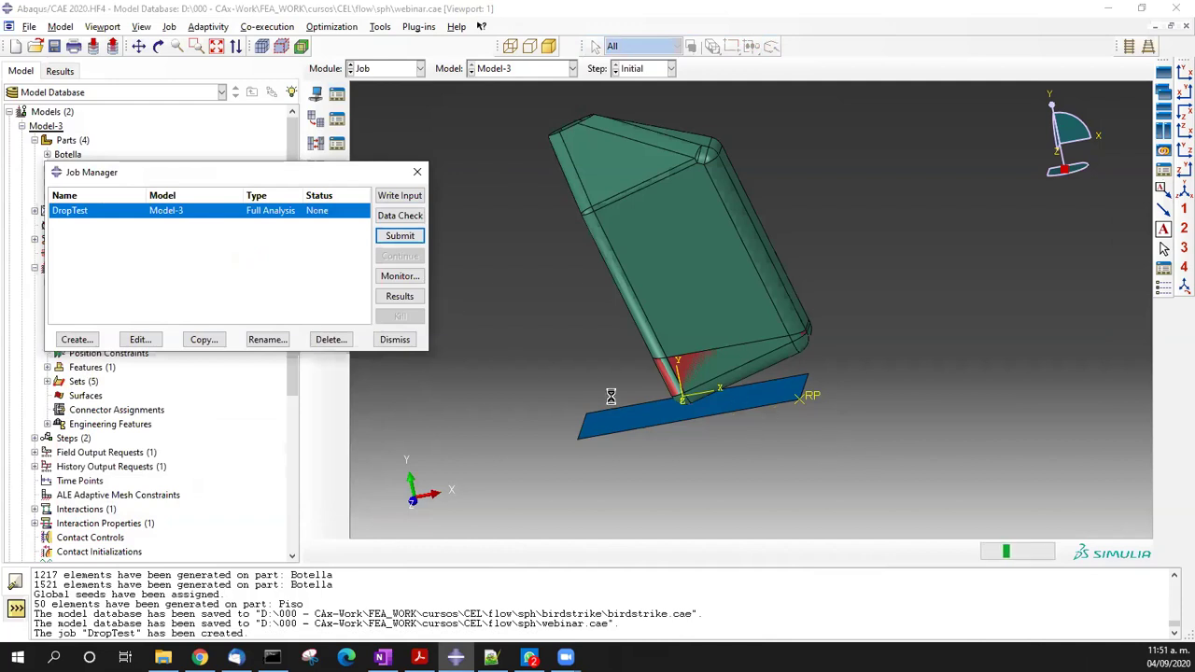
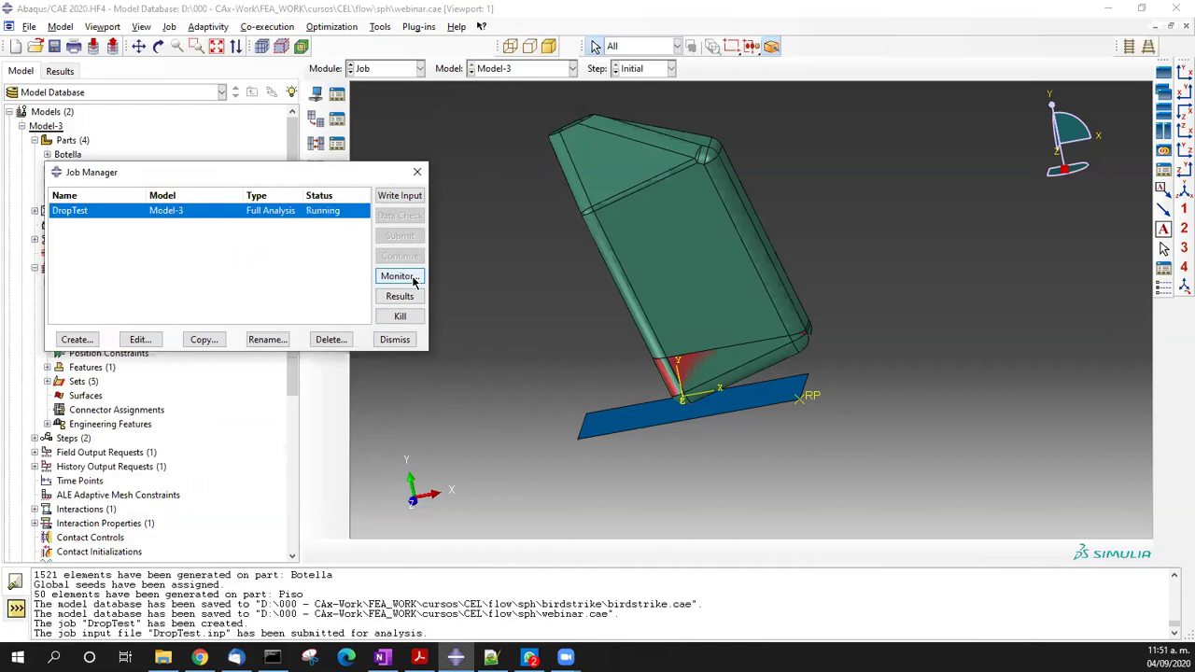
- Open the monitor for the running DropTest job and enlarge its message area to follow the solver log
left_click(398, 277)
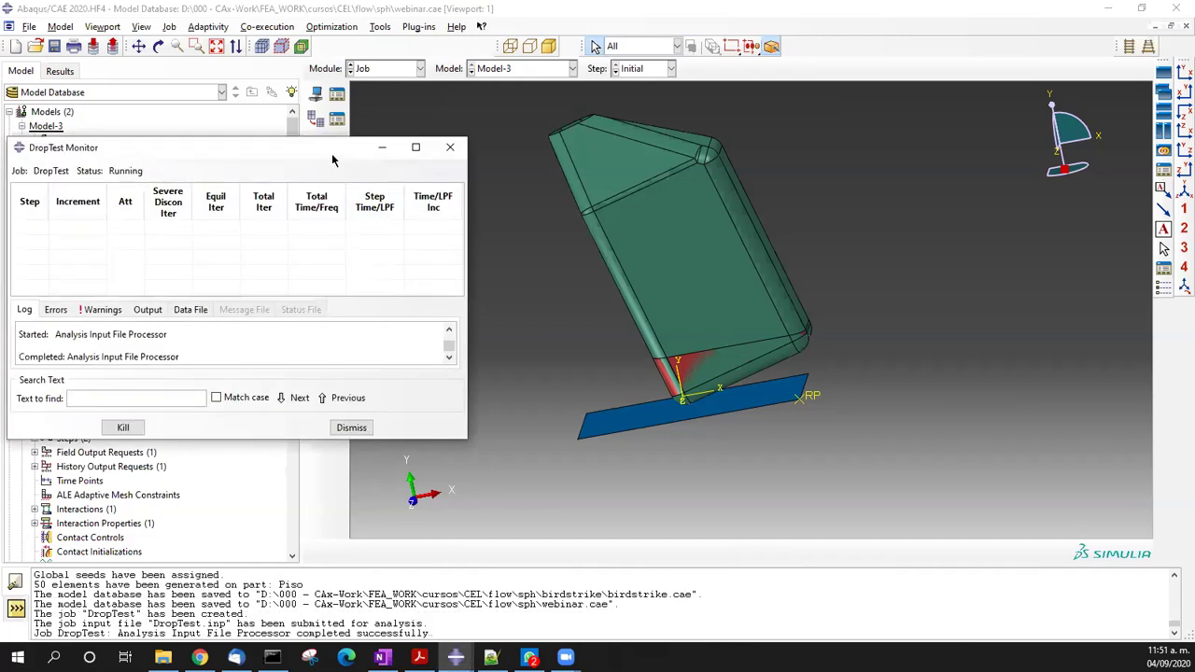
left_click_drag(332, 161, 742, 182)
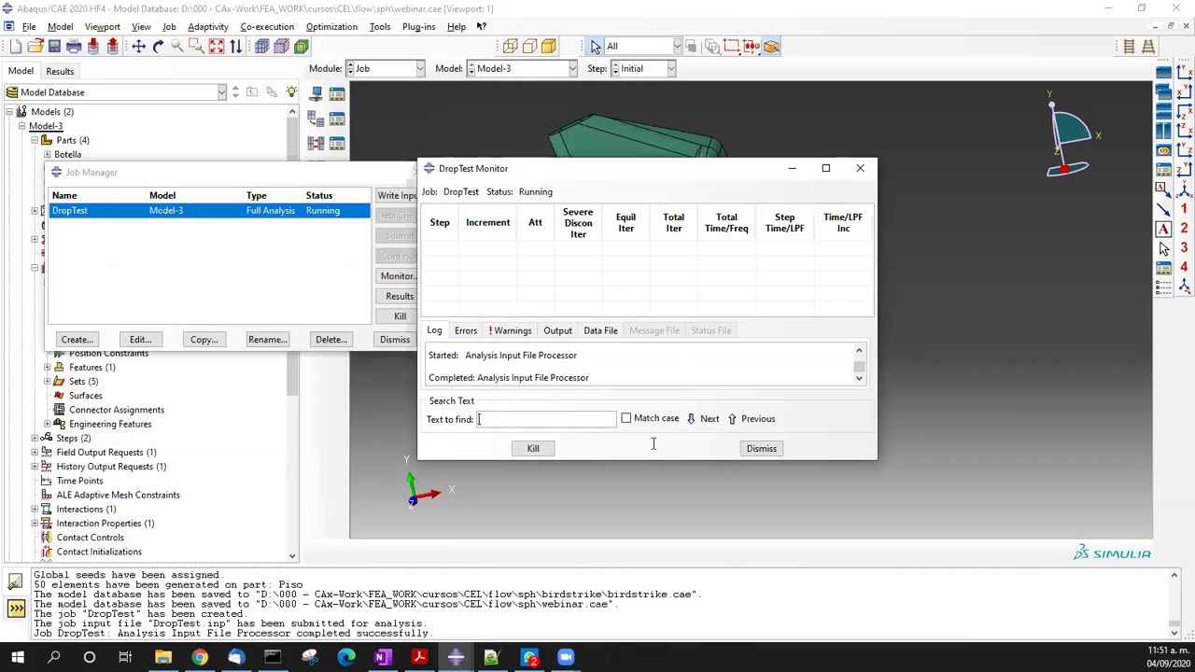
left_click_drag(658, 464, 658, 551)
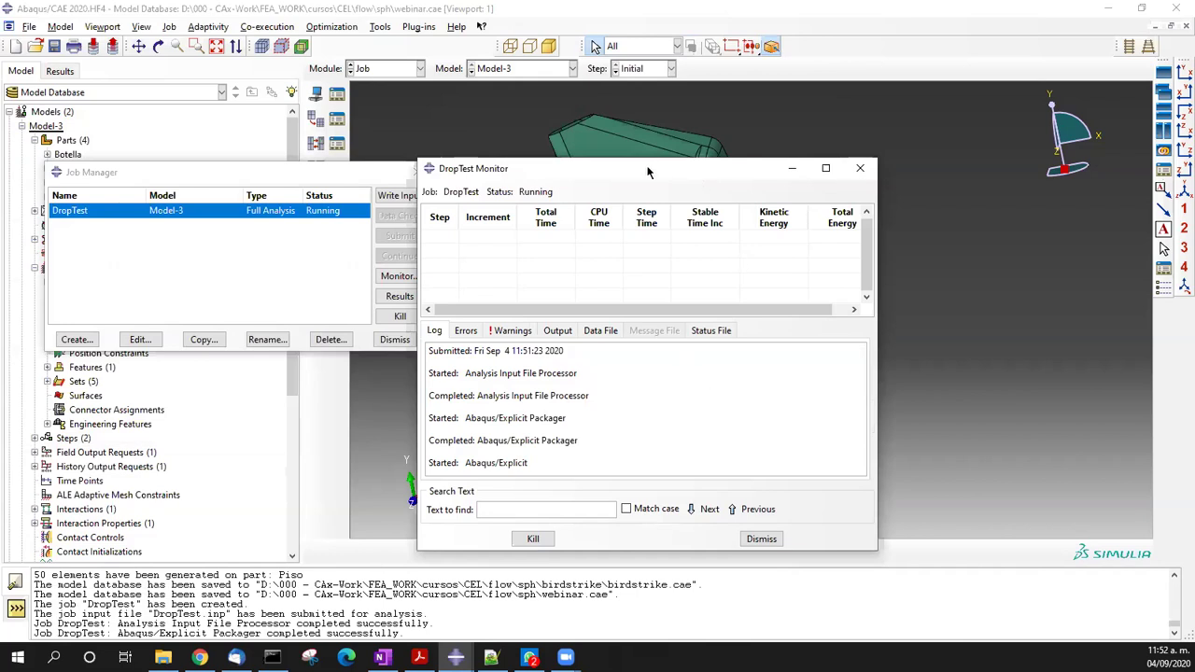
left_click_drag(648, 172, 382, 137)
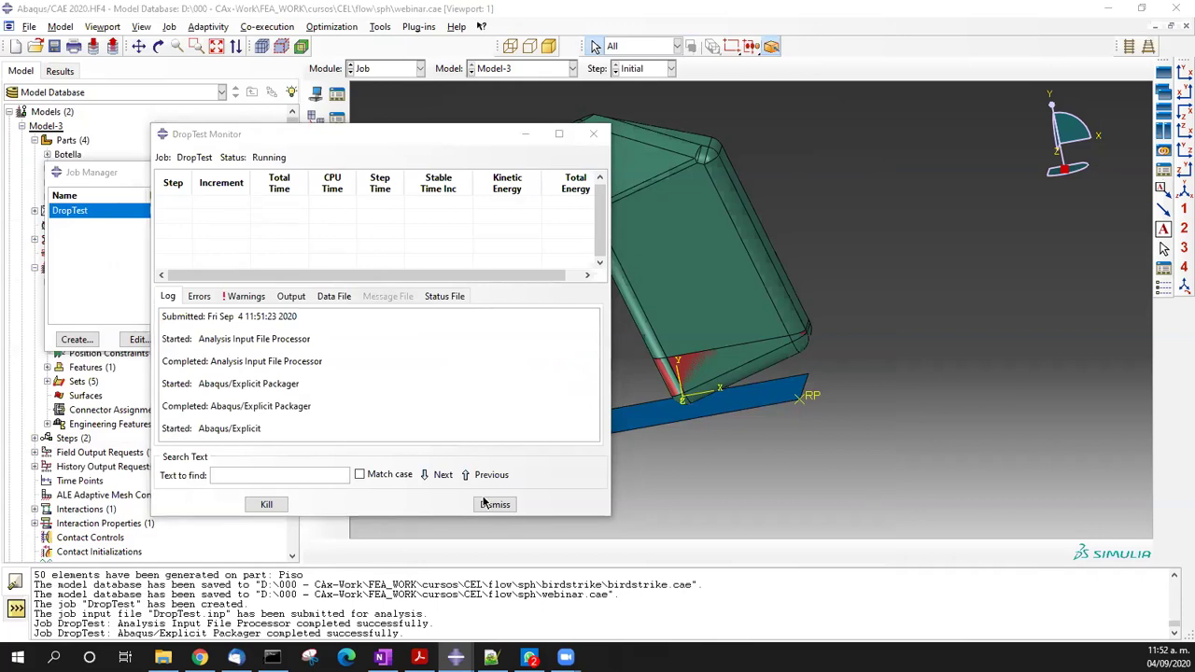
- Review the DropTest job's data file, output, warnings, errors and log in the enlarged monitor
left_click(291, 298)
left_click(331, 297)
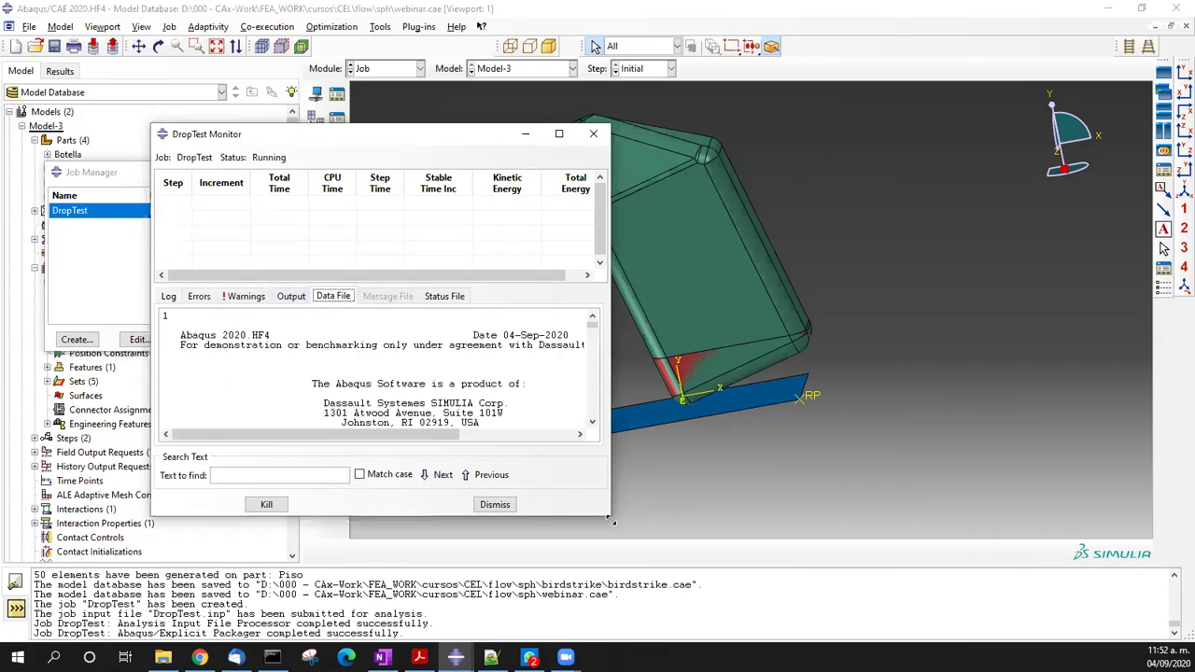
left_click_drag(611, 521, 741, 585)
scroll(644, 435, "down", 10)
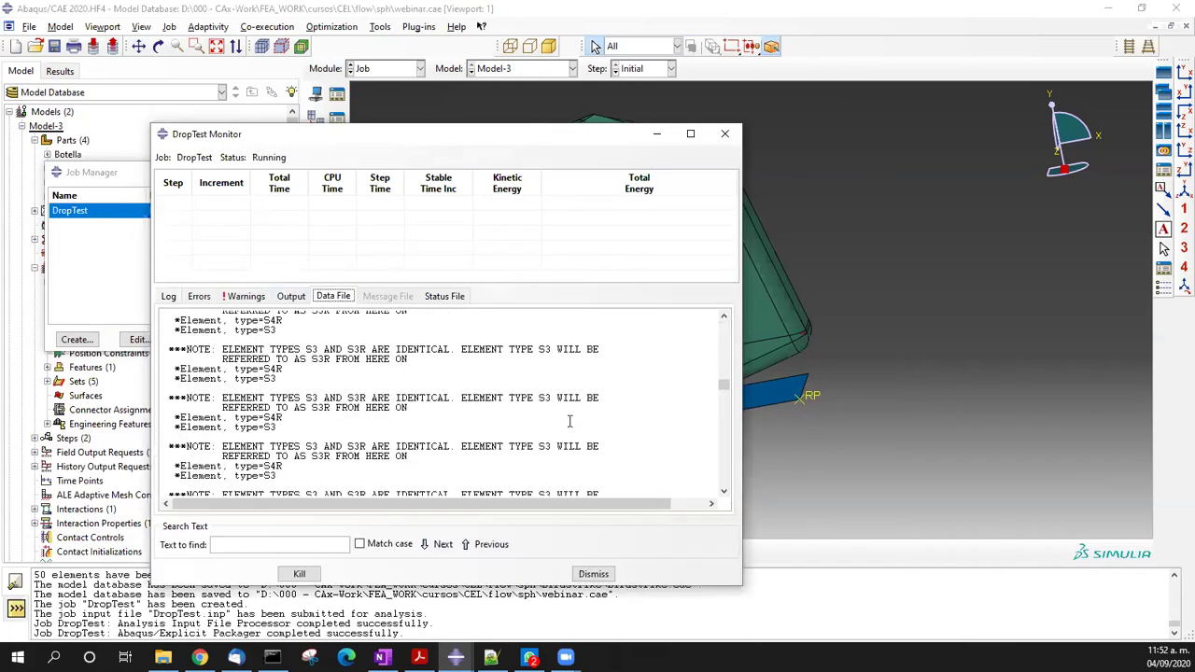
left_click(291, 296)
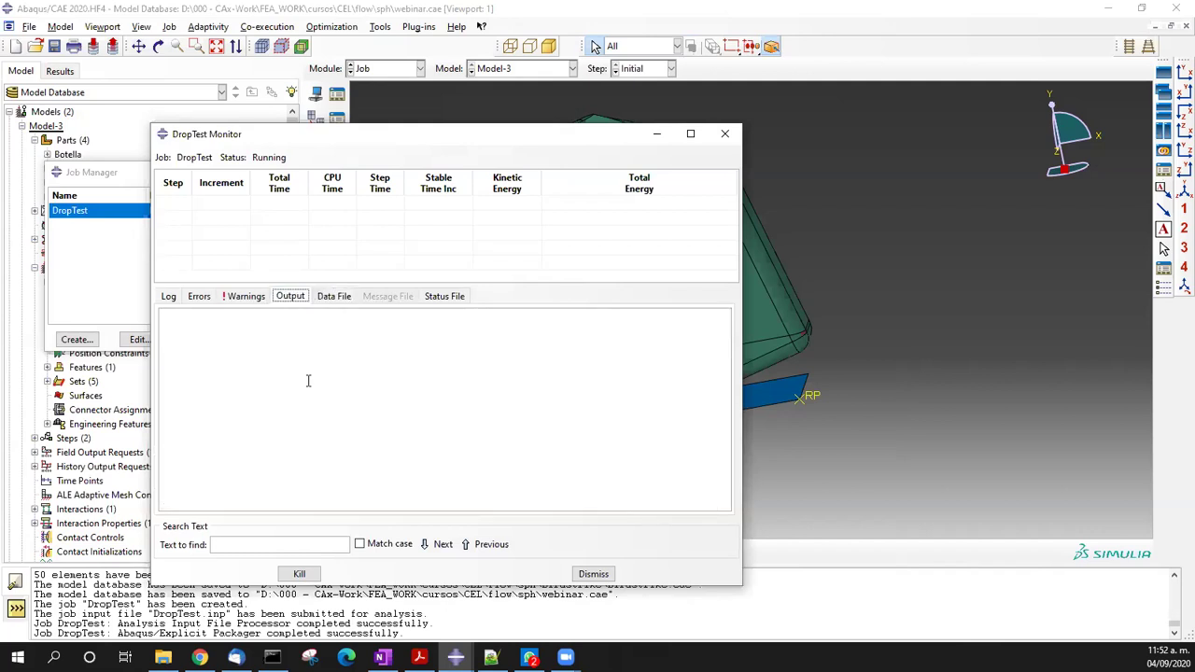
left_click(245, 296)
left_click(198, 296)
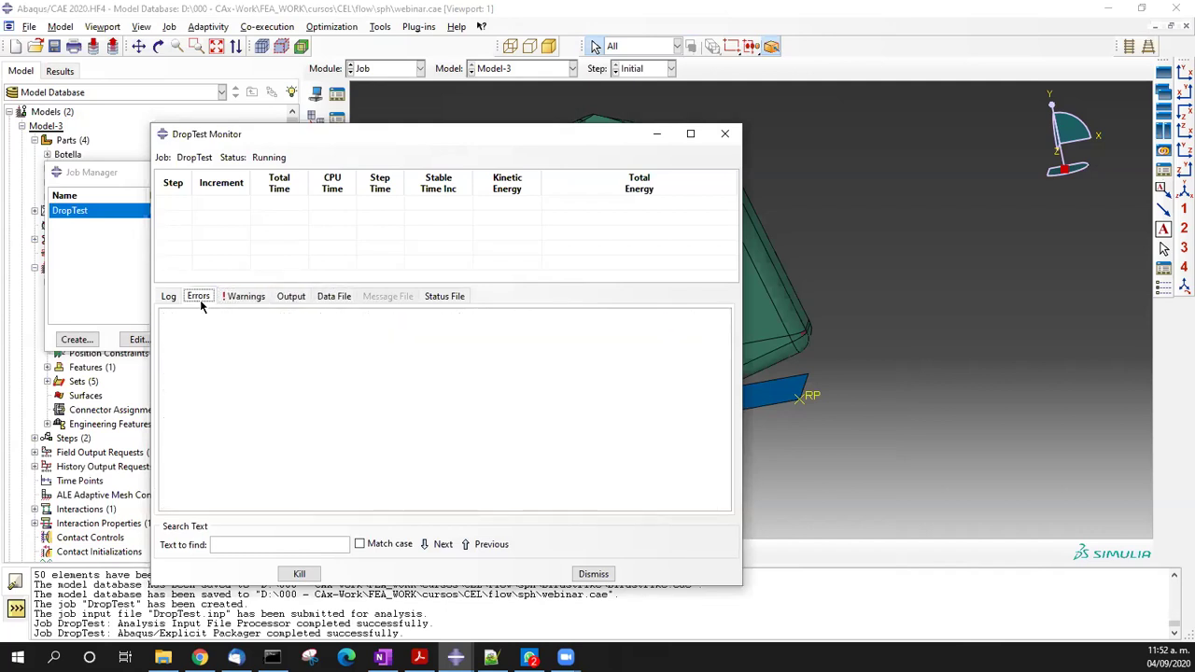
left_click(168, 296)
- Switch to Task Manager and examine the computer's performance during the analysis
left_click(264, 436)
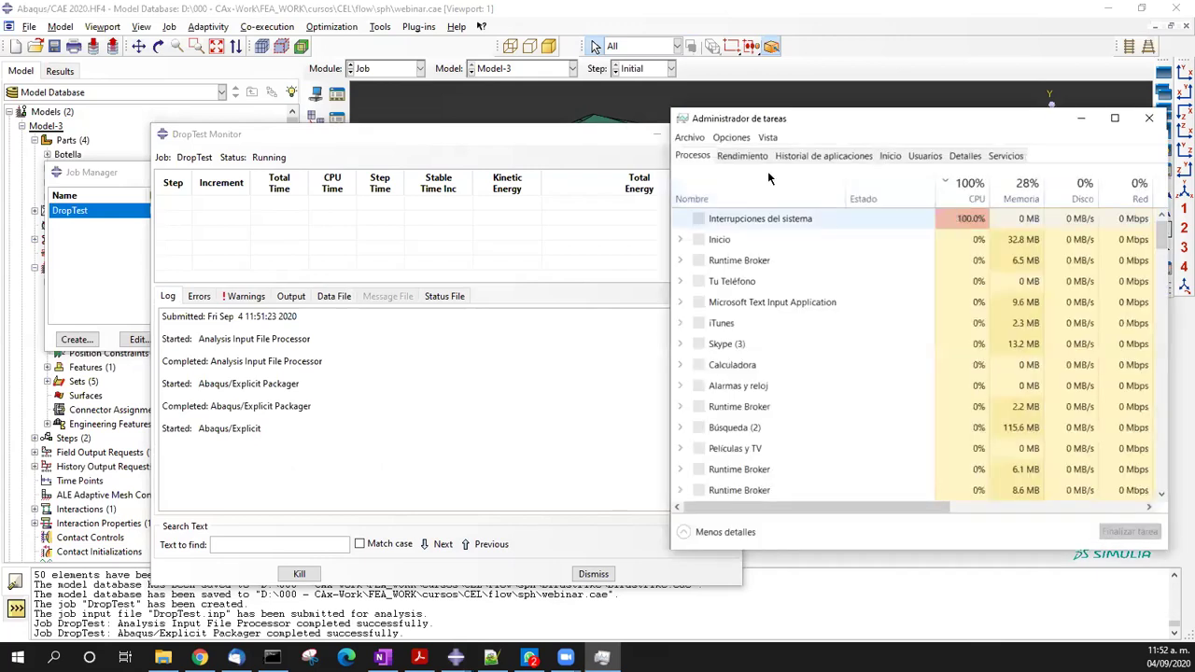
left_click(742, 156)
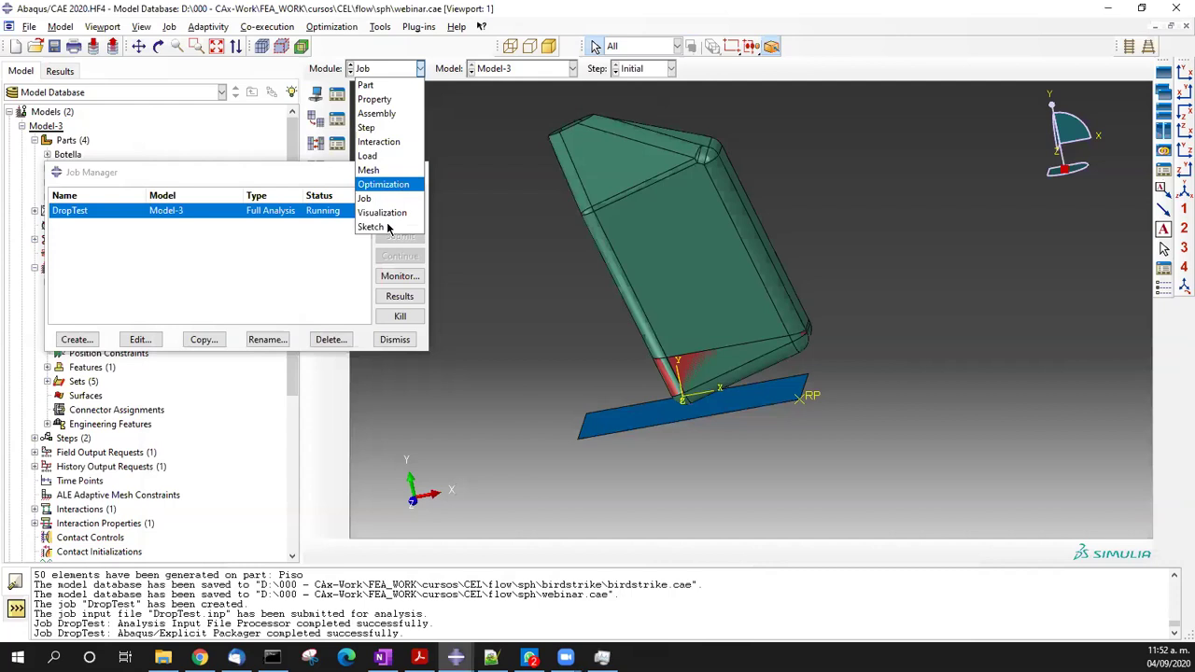
- Review the time period and basic settings of the explicit step Step-1 in the Step module
left_click(382, 117)
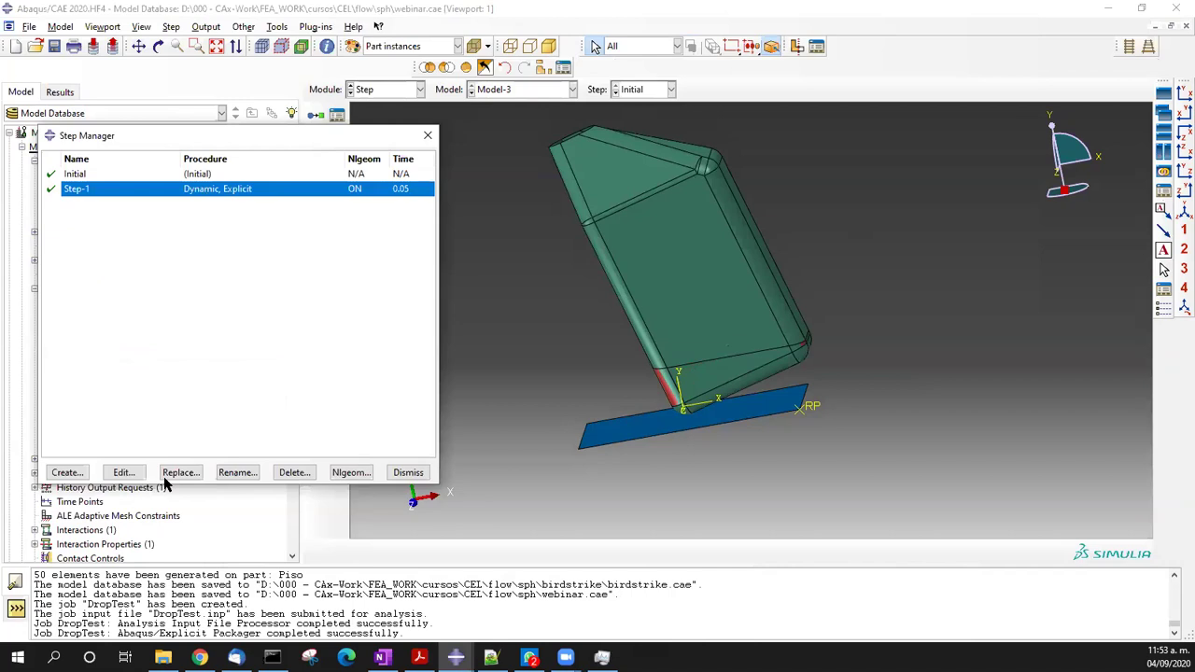
double_click(122, 280)
left_click(97, 217)
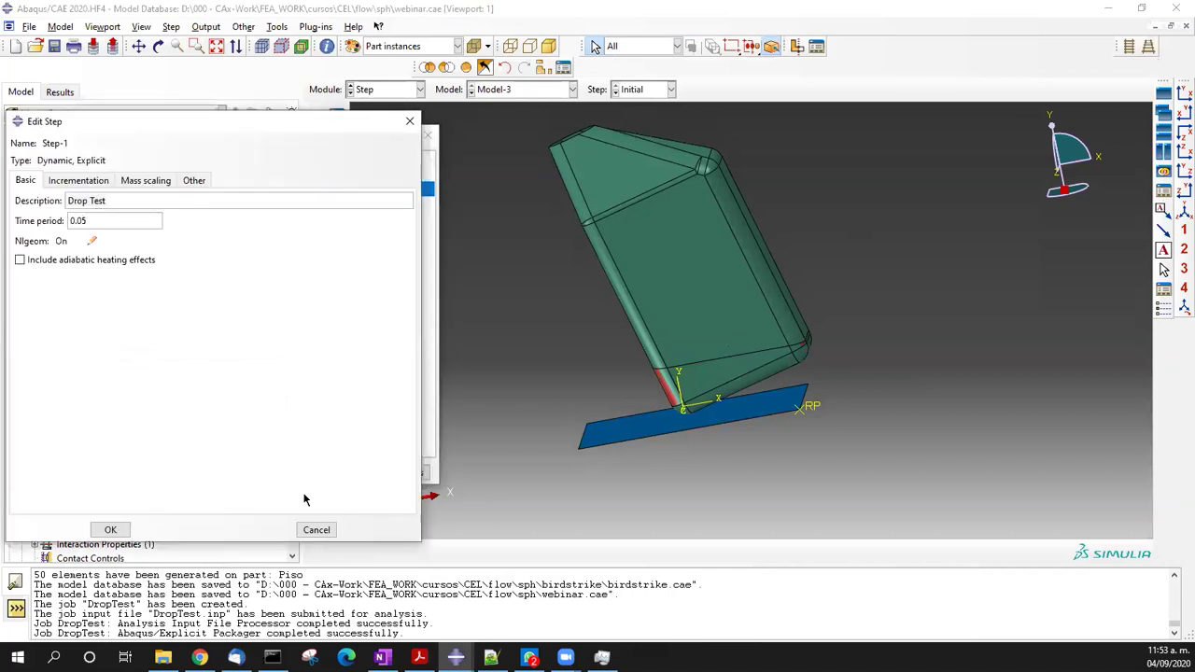
key("Return")
- Return to the Job module and check the output messages in the DropTest job monitor
left_click(403, 91)
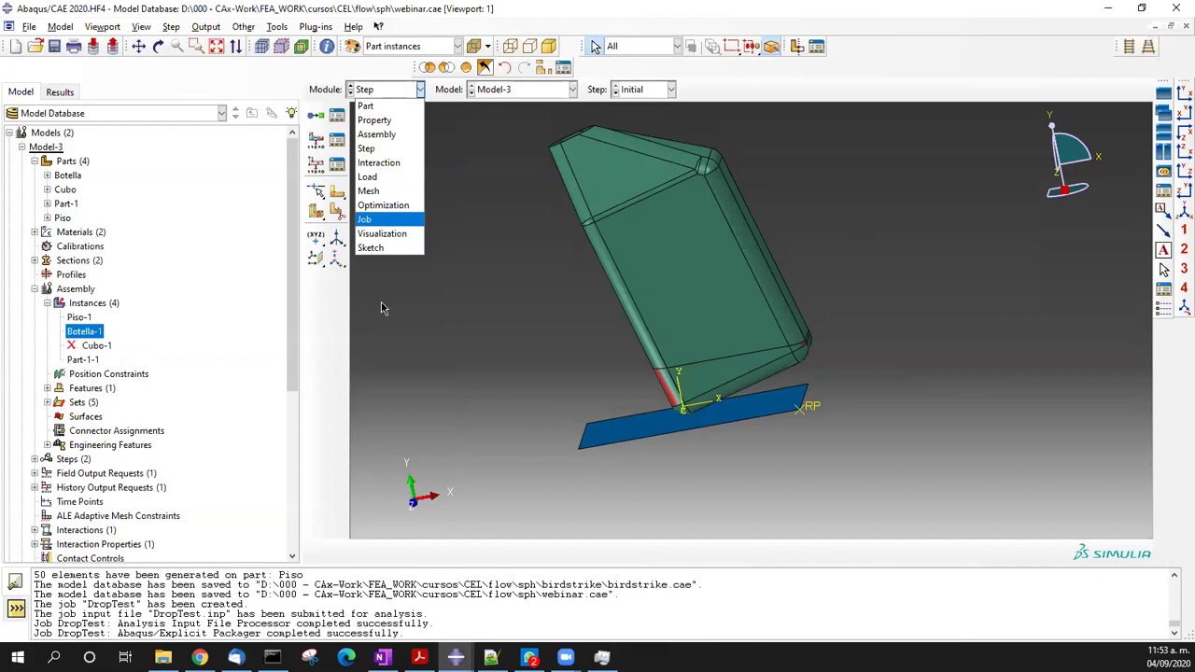
key("Return")
left_click(399, 277)
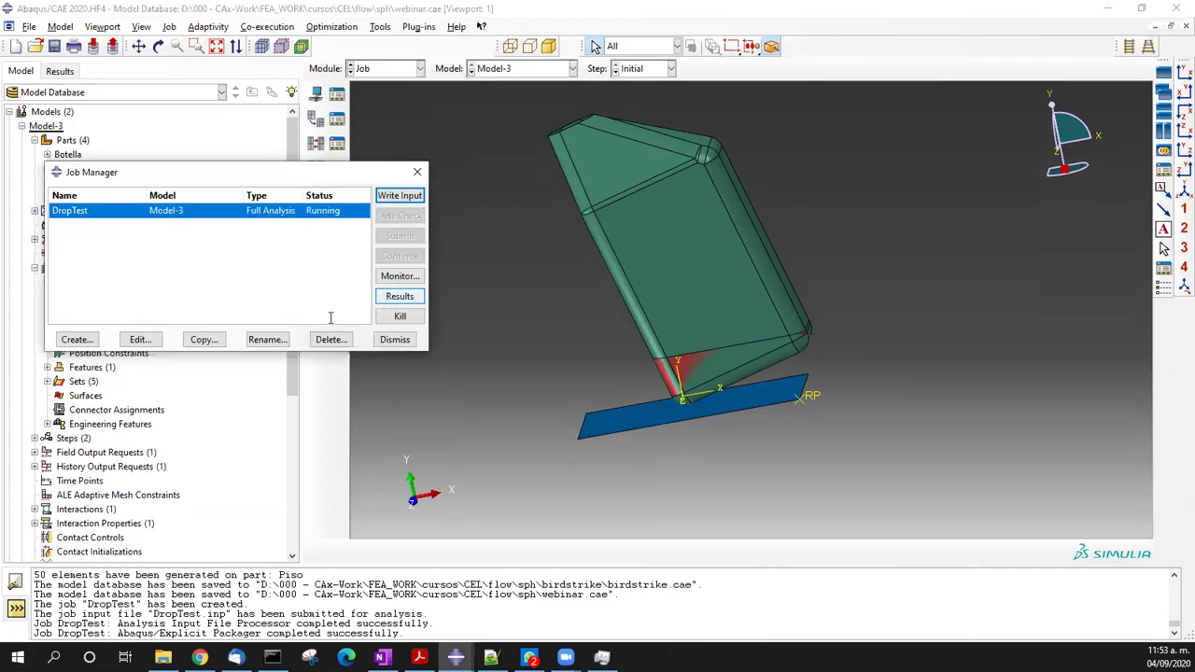
left_click(293, 297)
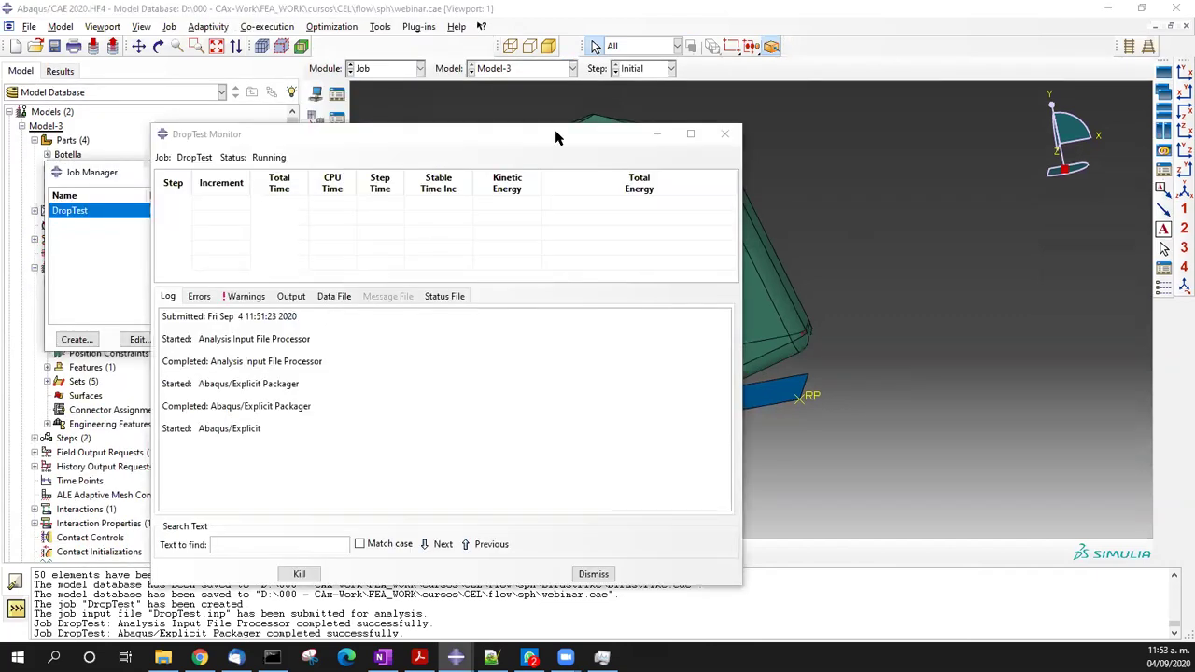
left_click_drag(555, 137, 849, 109)
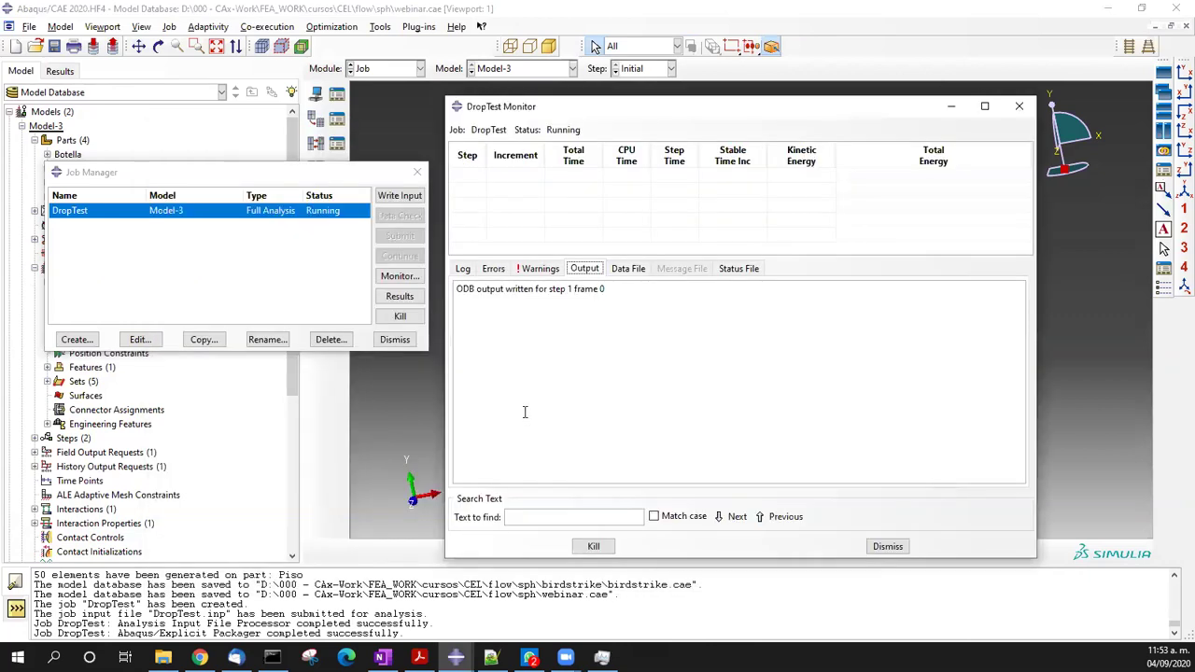
- Open the DropTest results as Mises stress contours and section the model with the Z-Plane view cut
left_click(399, 296)
left_click_drag(798, 375, 414, 264, "ctrl+alt")
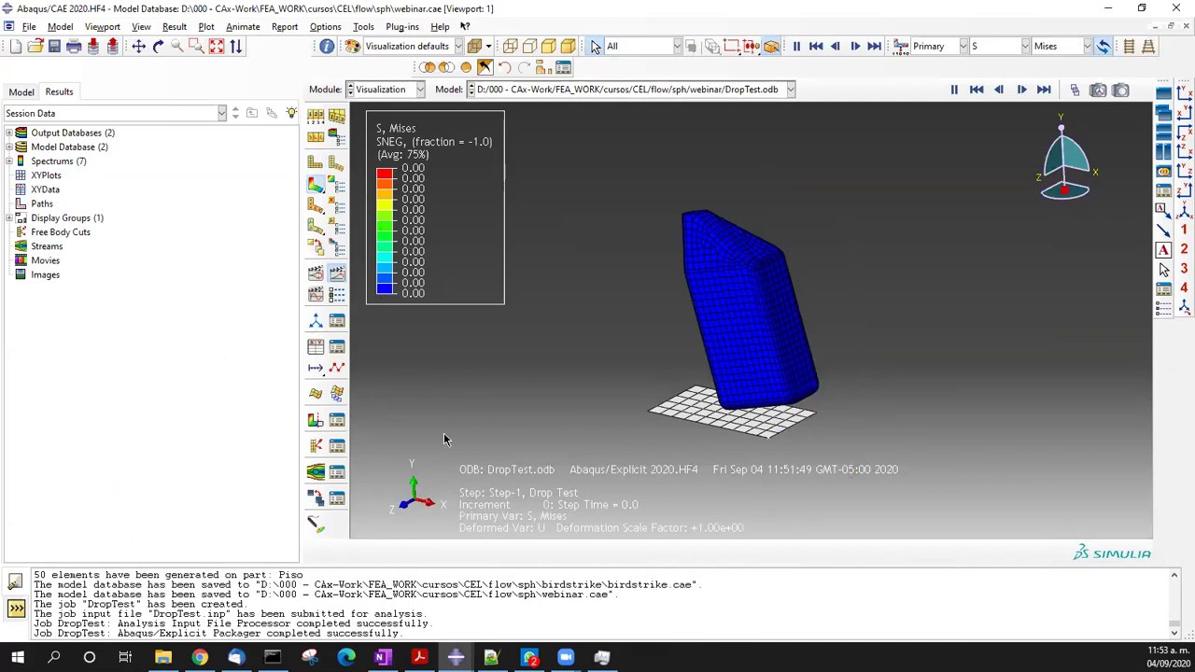
left_click(336, 422)
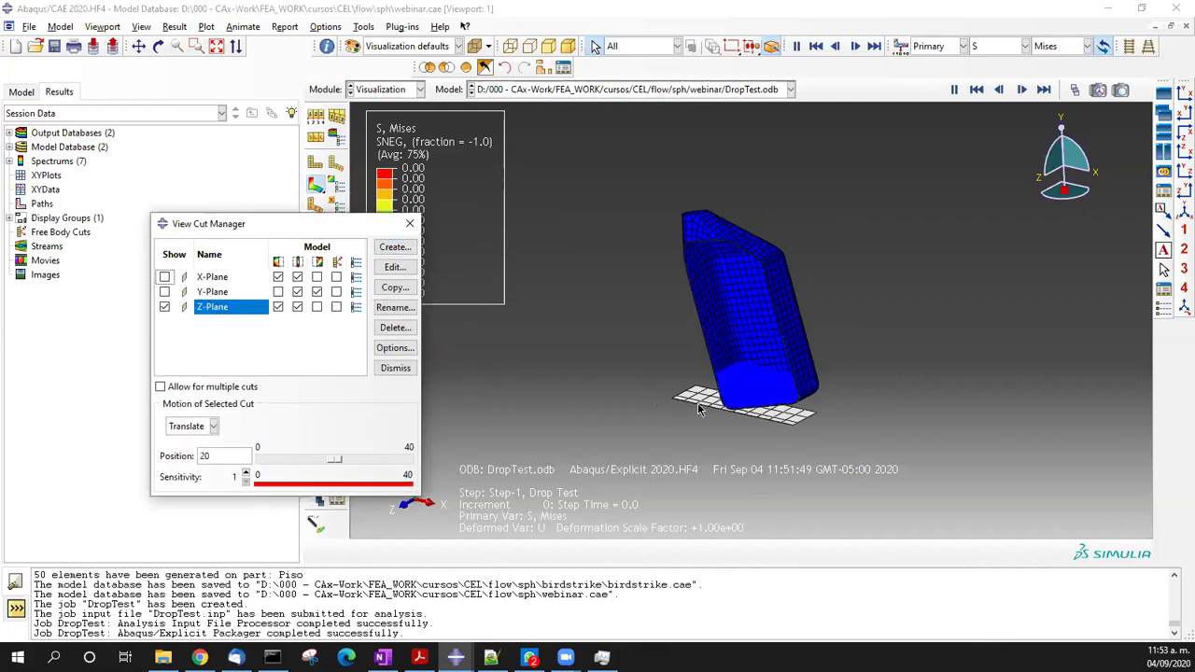
scroll(696, 417, "up", 5)
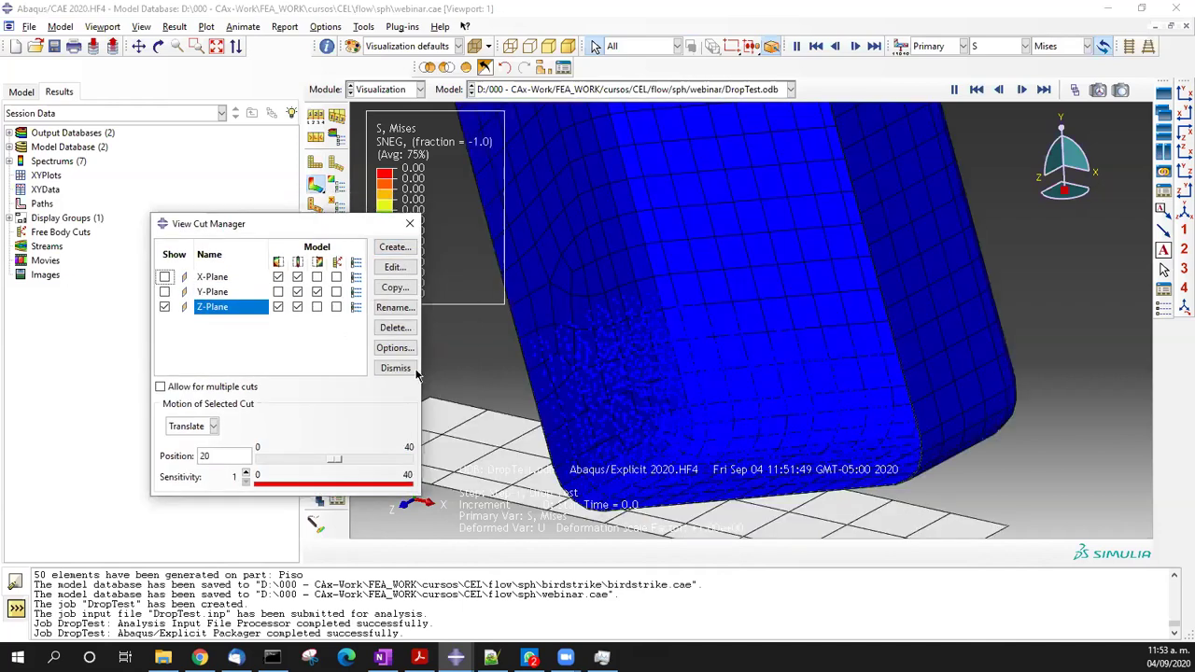
scroll(695, 417, "down", 5)
left_click_drag(691, 358, 386, 214)
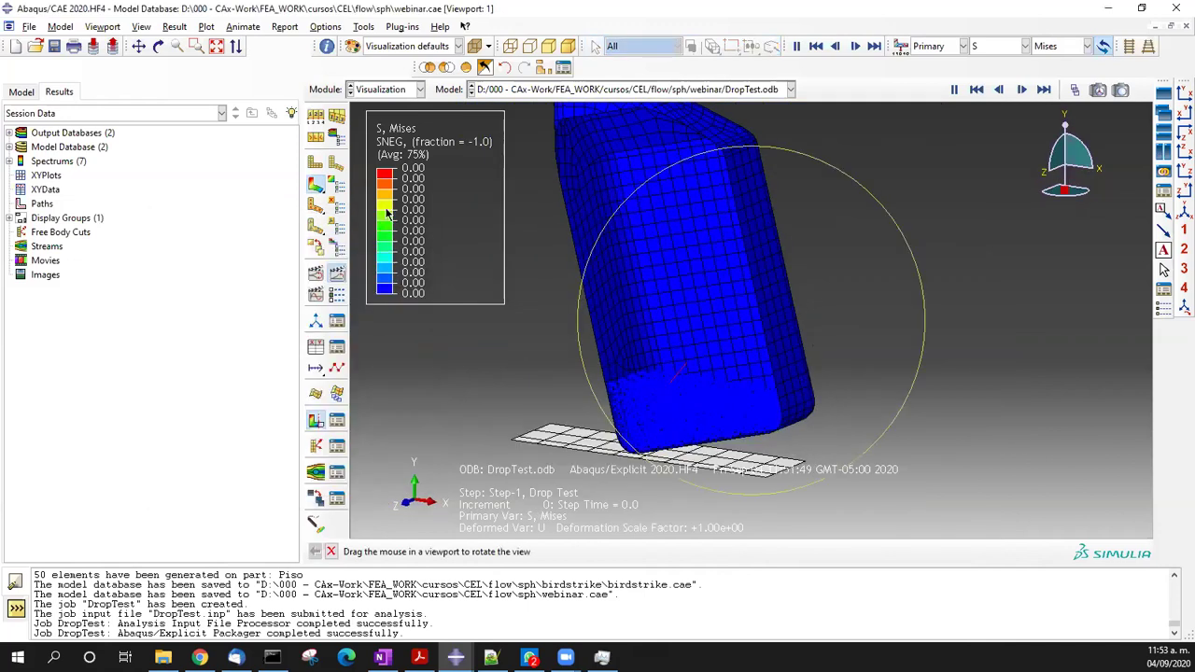
- Plot the plain deformed shape of the sectioned bottle and inspect the fluid particles inside
left_click(338, 182)
left_click_drag(687, 384, 784, 427)
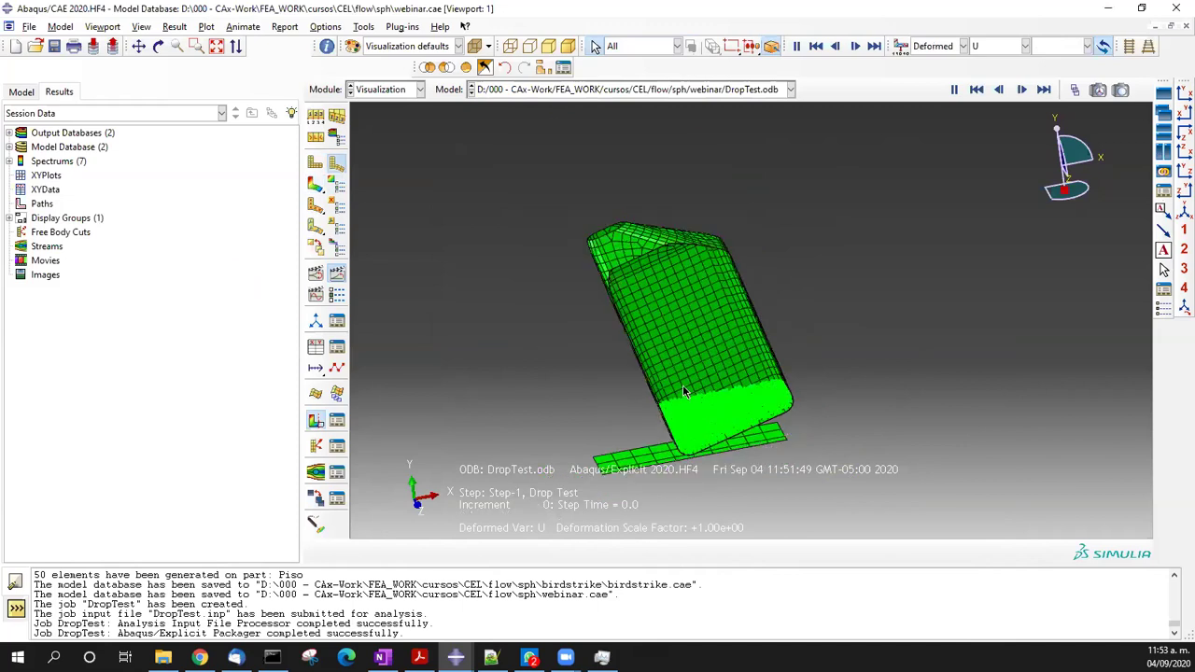
scroll(683, 385, "up", 3)
left_click(649, 350)
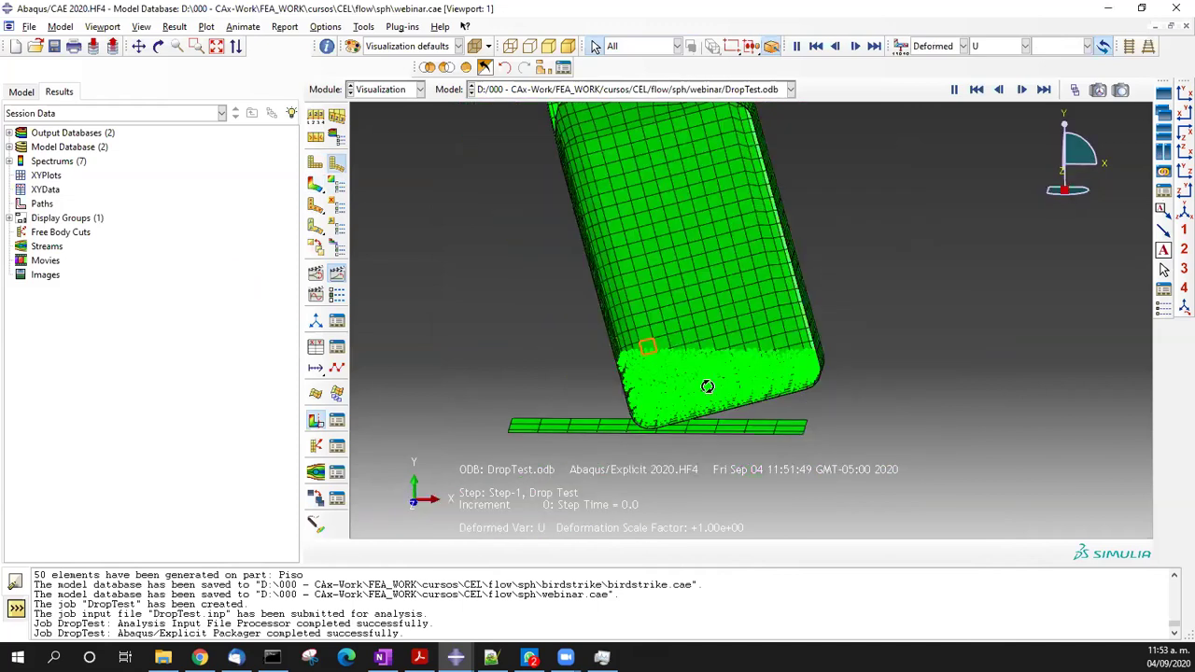
- Set the entity symbol size to 8 in the ODB display options to enlarge the fluid particles
left_click(141, 26)
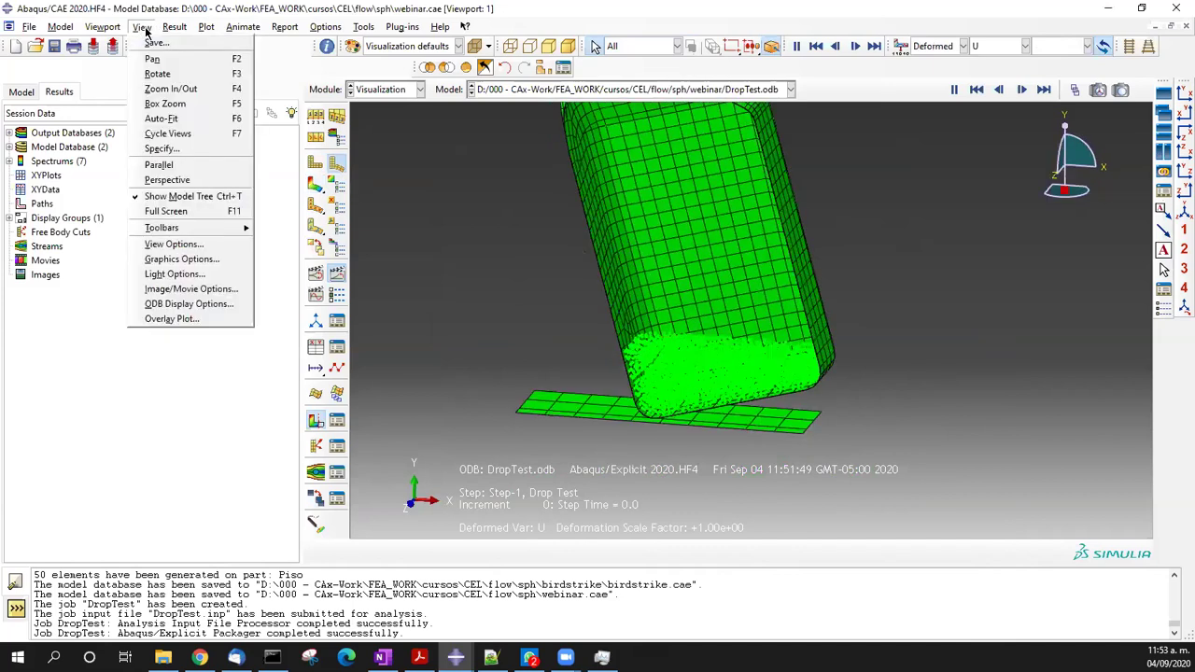
left_click(194, 305)
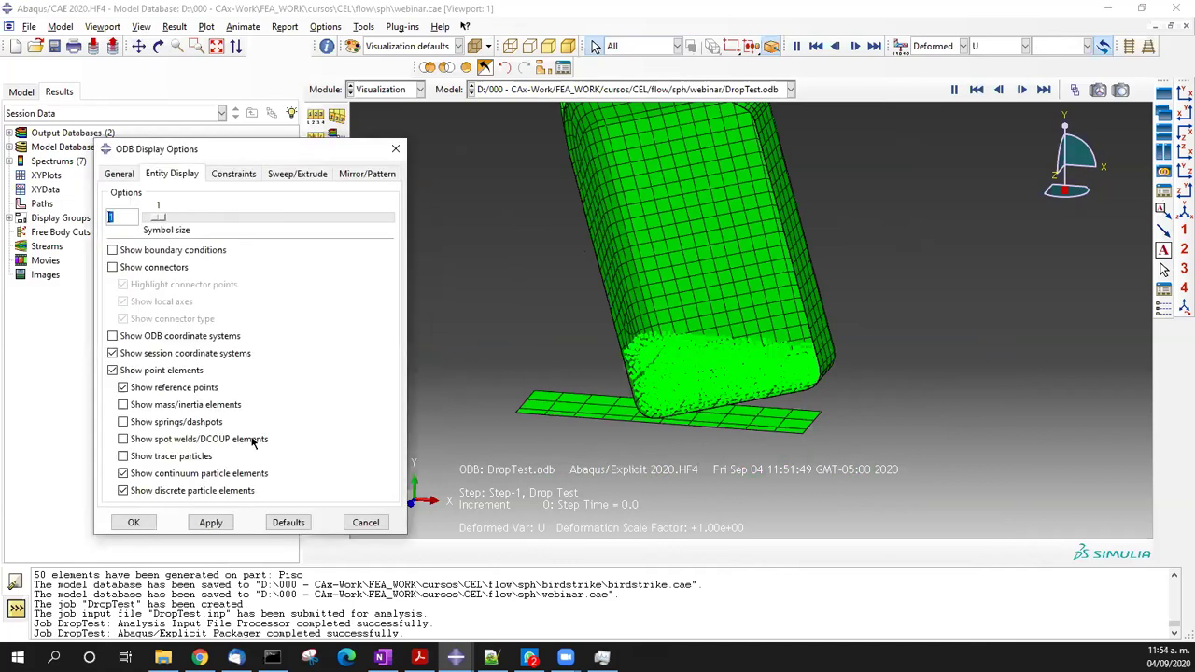
left_click(224, 526)
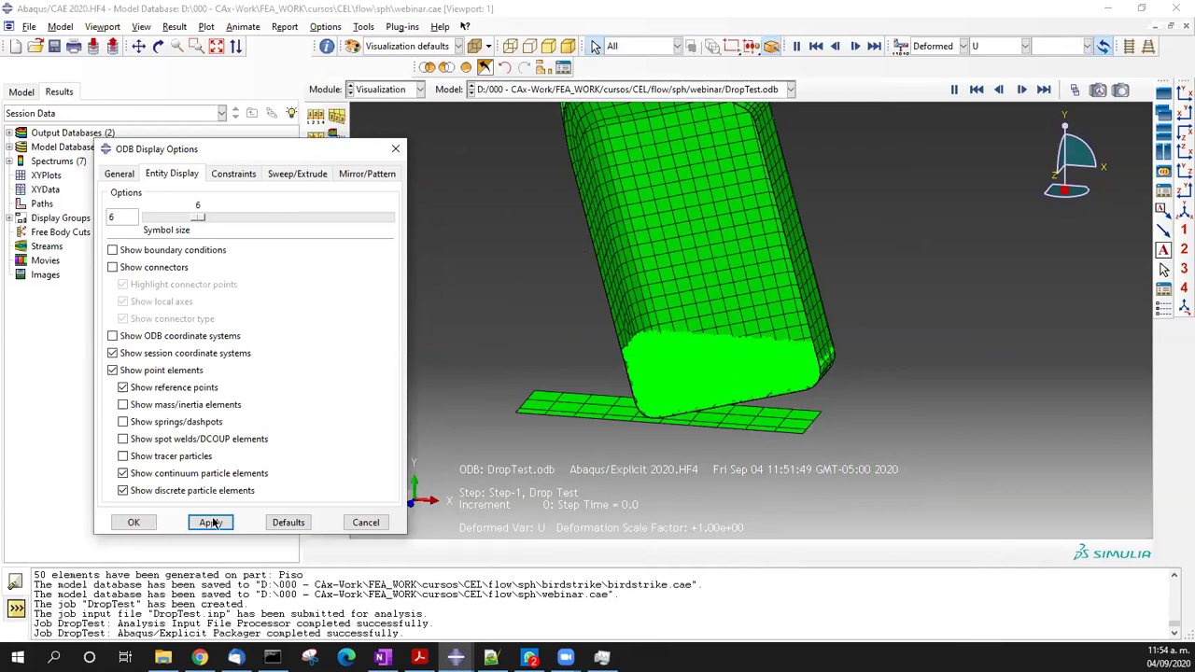
left_click_drag(812, 373, 866, 381, "ctrl+alt")
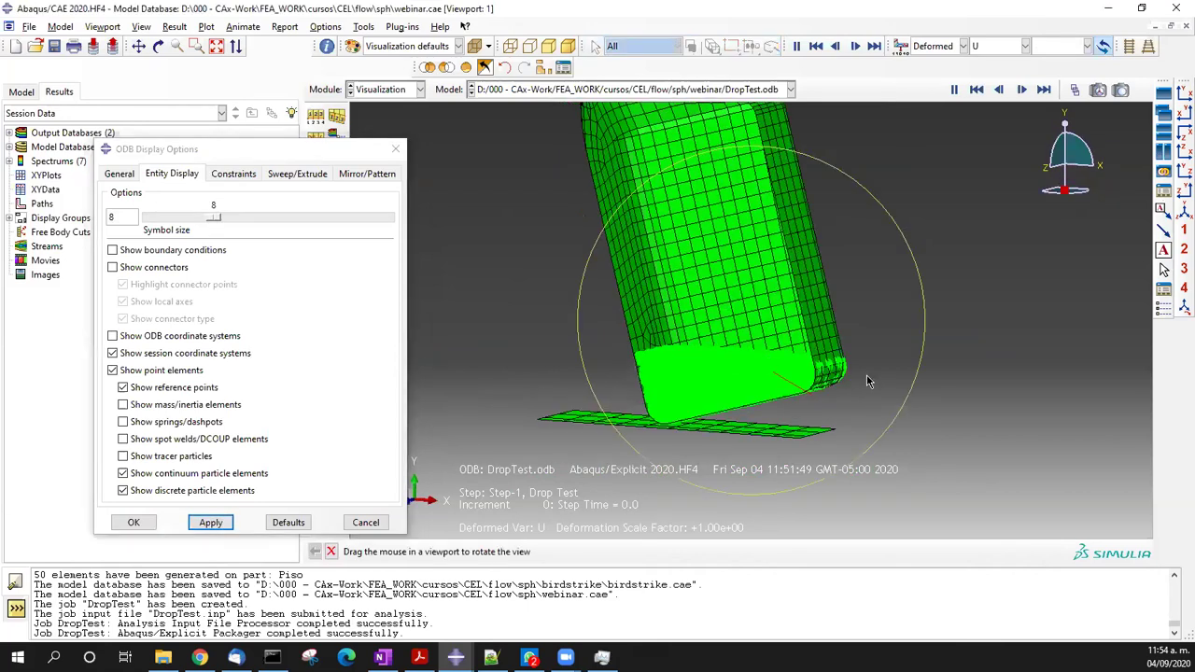
scroll(866, 374, "up", 2)
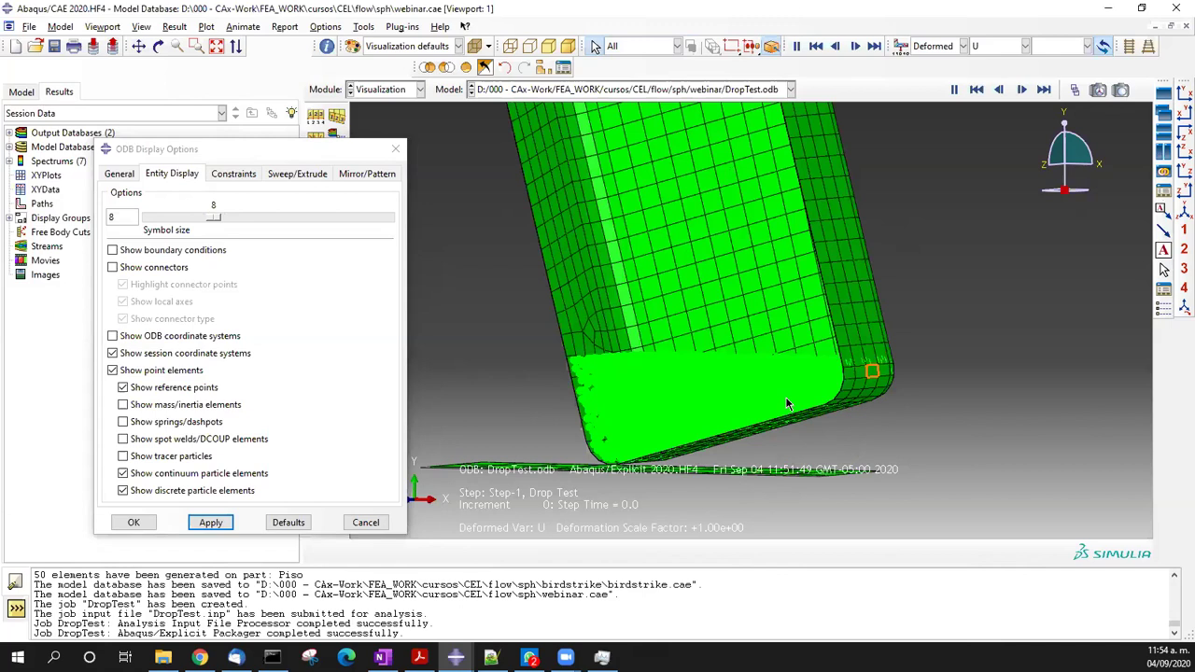
scroll(786, 404, "down", 3)
left_click(396, 150)
- Plot the Mises stress contours on the deformed bottle and floor again
left_click(315, 185)
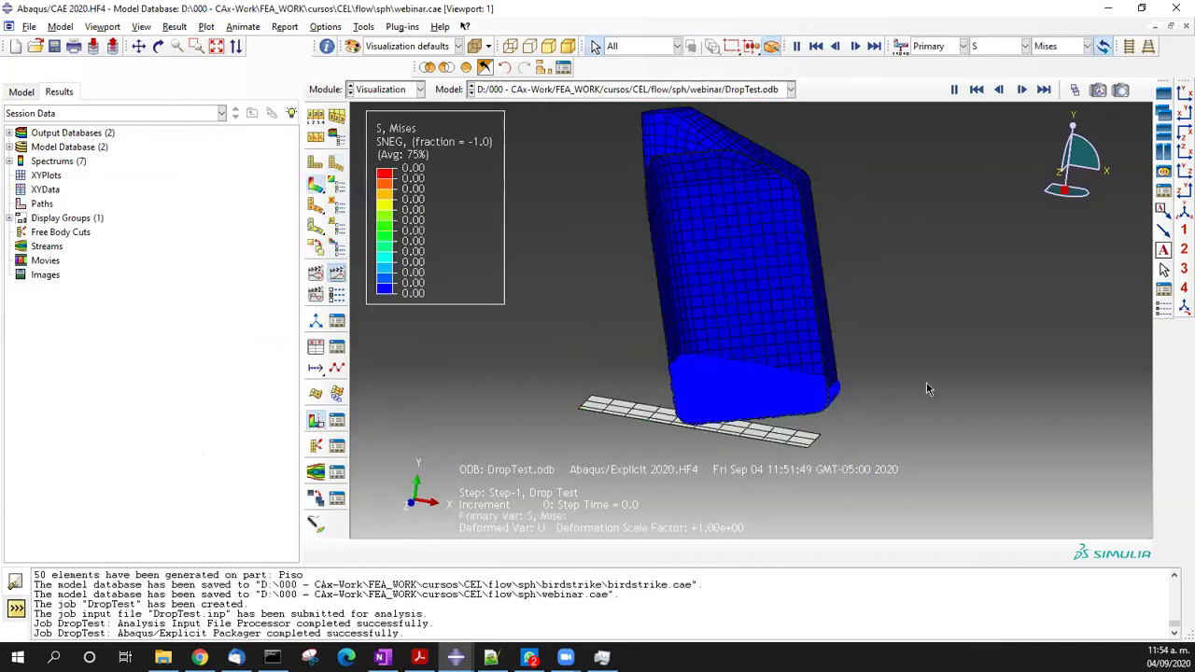
left_click_drag(926, 383, 813, 406)
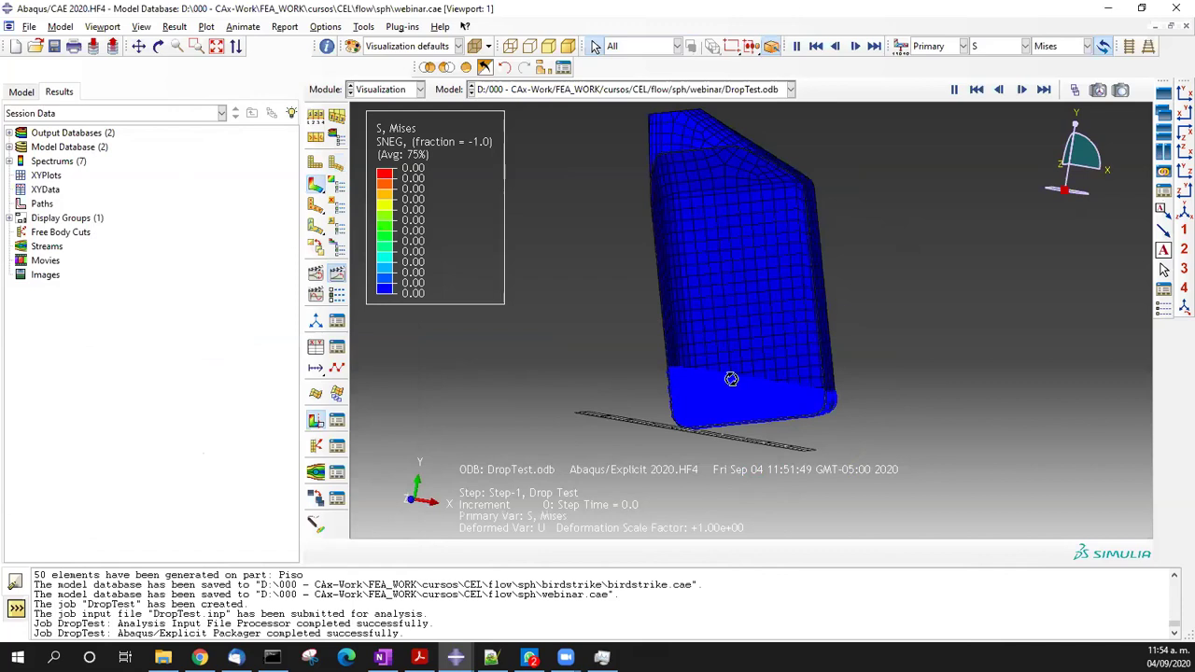
left_click_drag(768, 165, 769, 168)
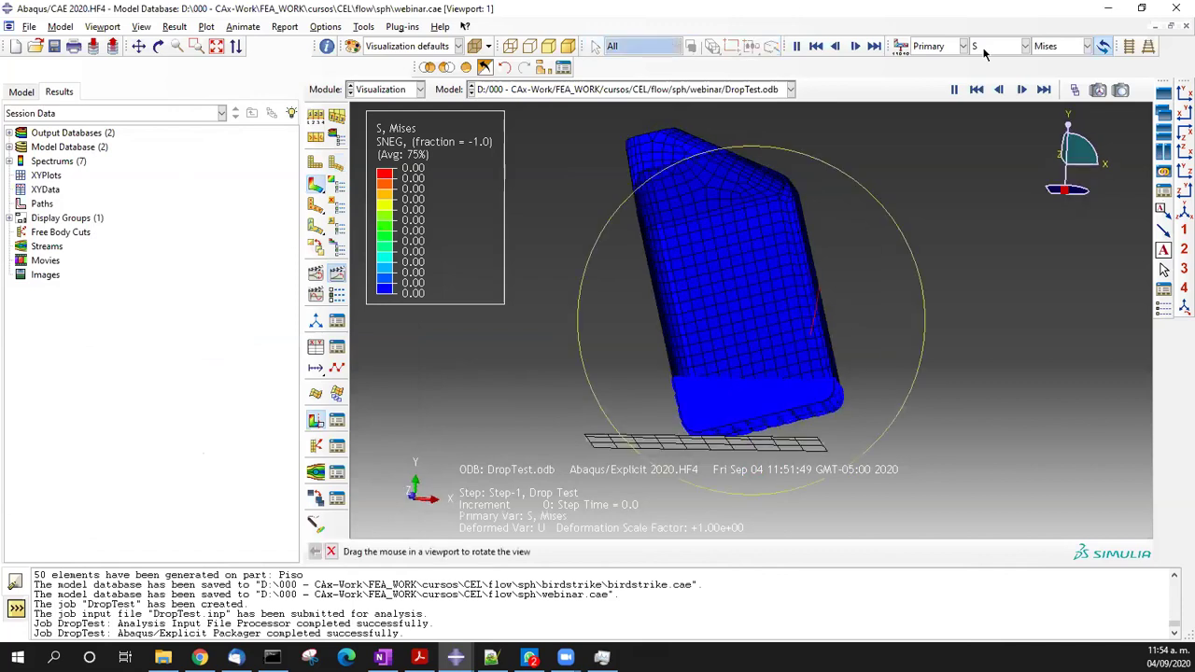